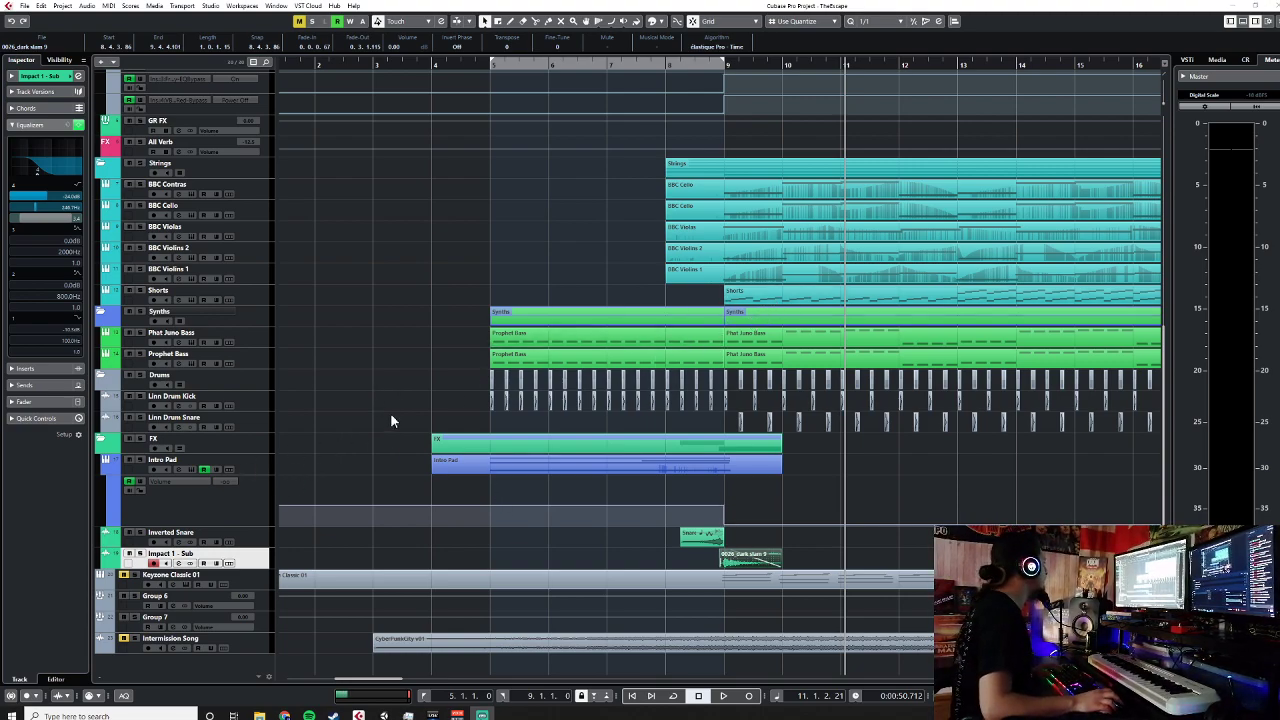
Step: Play the arrangement from bar 7 to hear the transition into the strings section
click(608, 64)
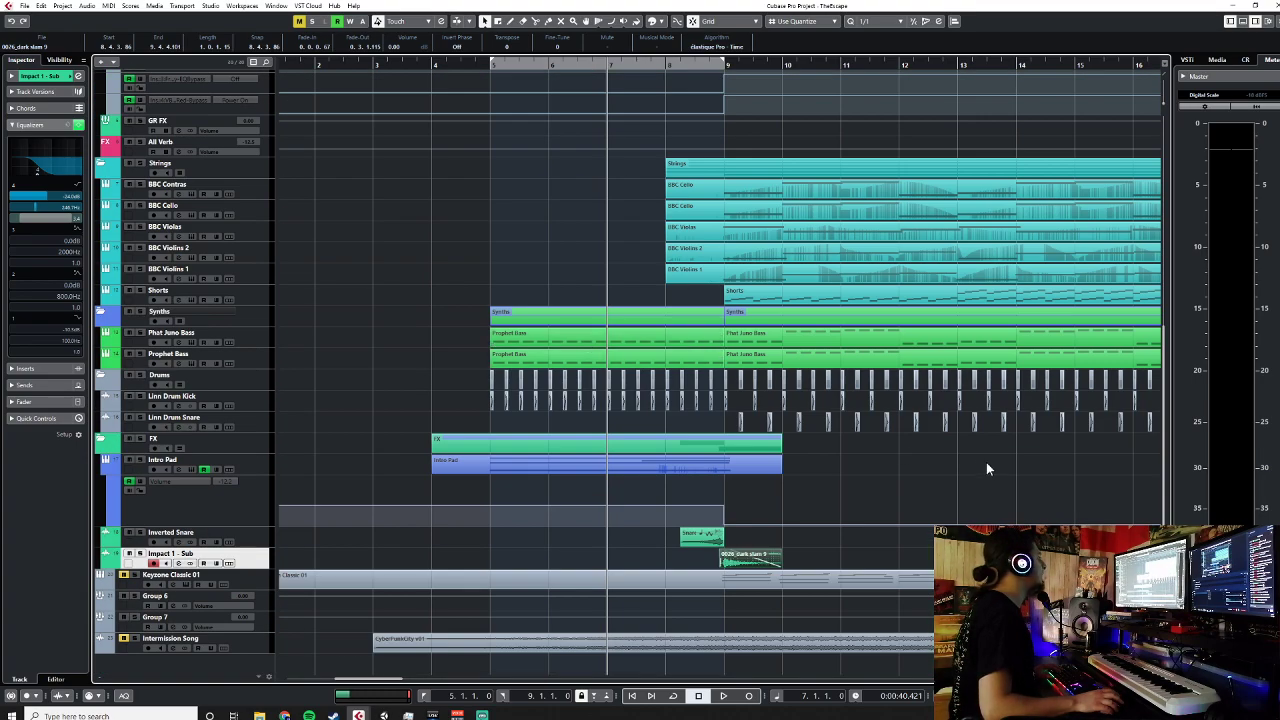
scroll(975, 460, right, 4)
key(space)
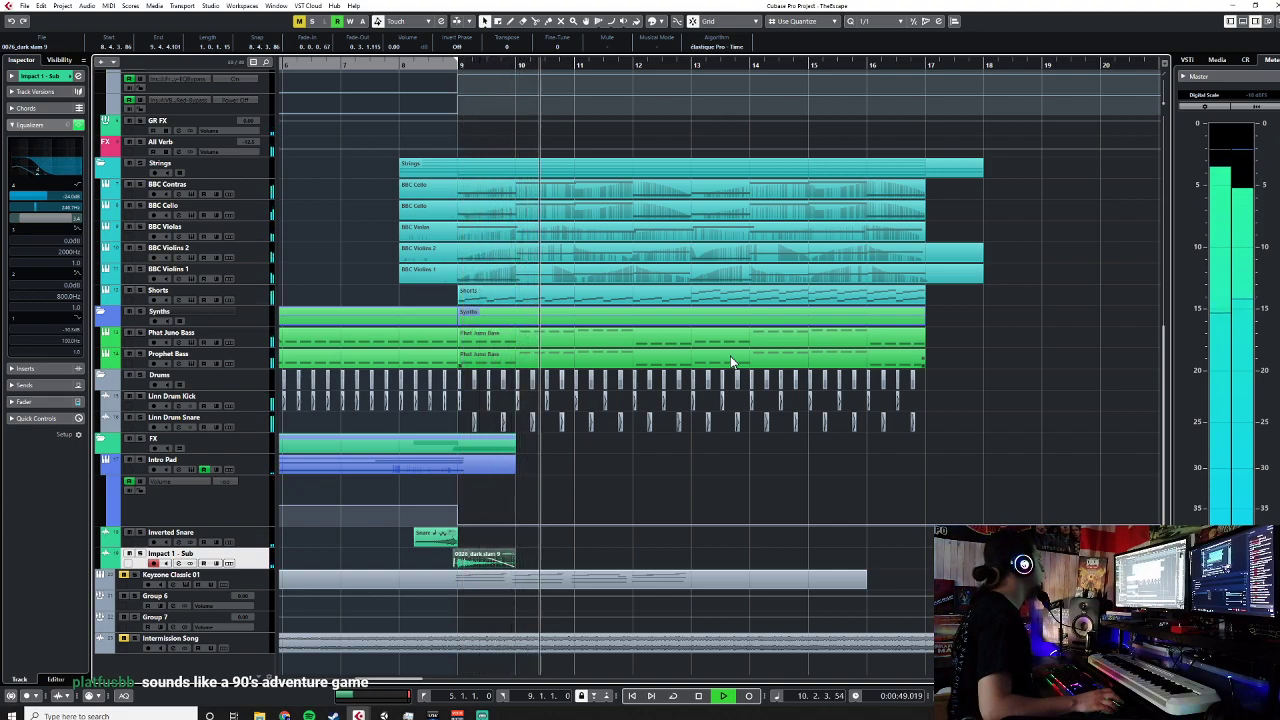
click(265, 425)
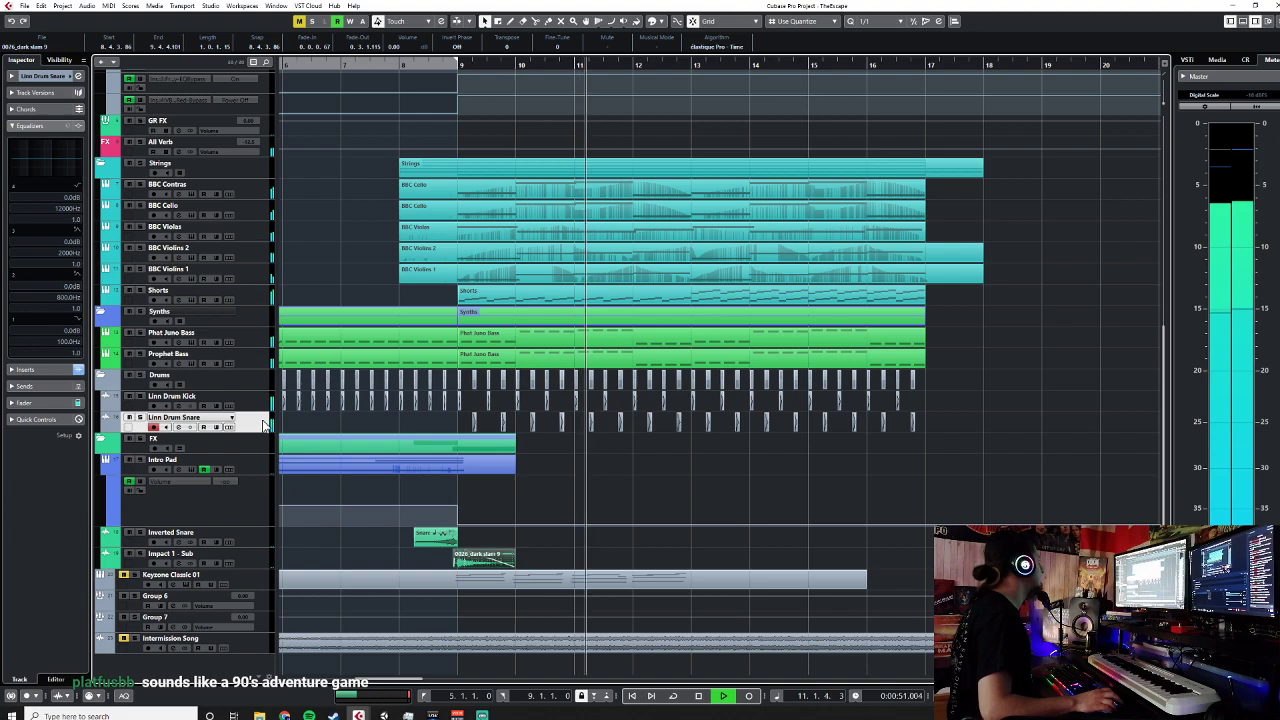
right_click(265, 425)
mouse_move(373, 428)
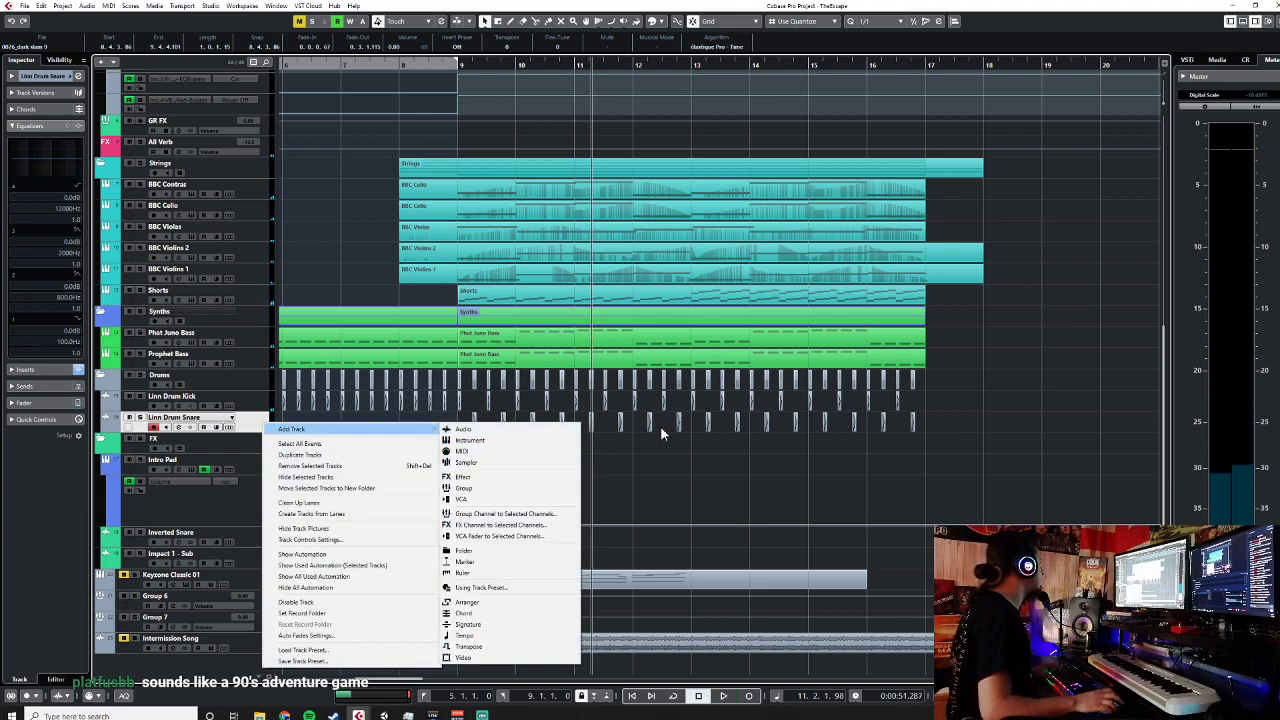
click(660, 461)
Step: Set the Render in Place processing to Channel Settings for the selected Intro Pad track
scroll(660, 462, left, 3)
click(257, 470)
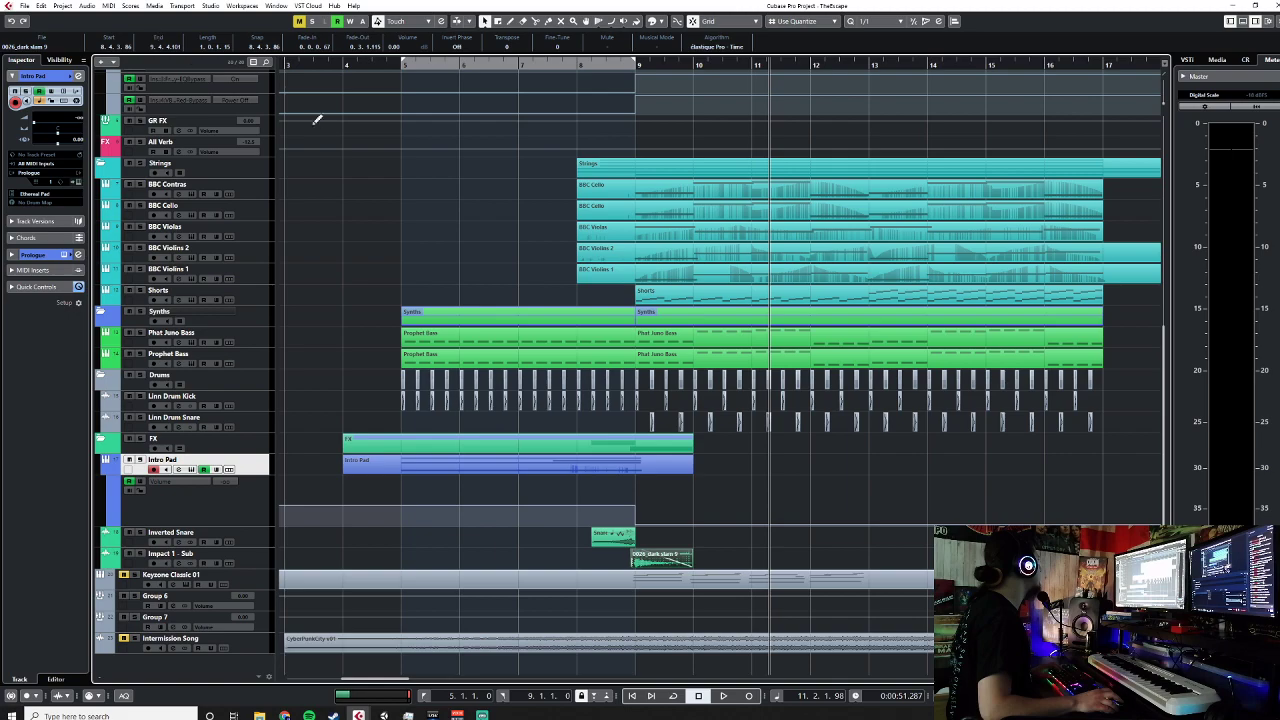
click(130, 6)
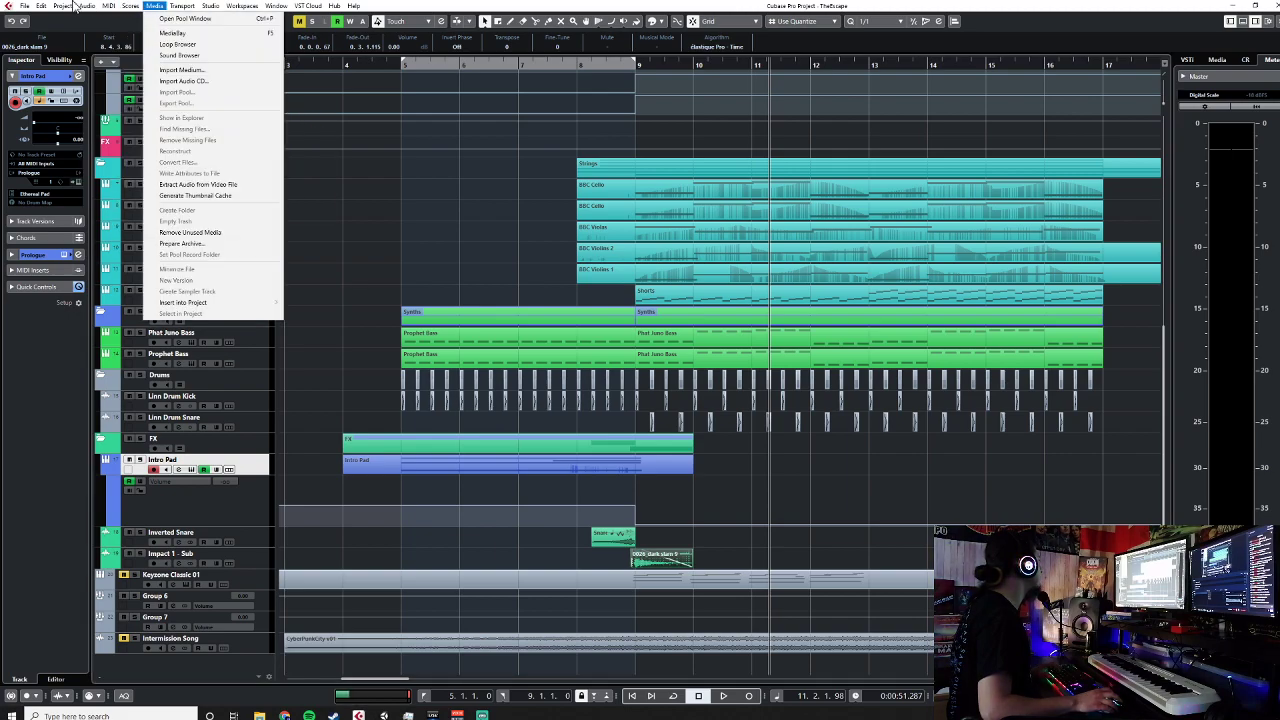
mouse_move(63, 6)
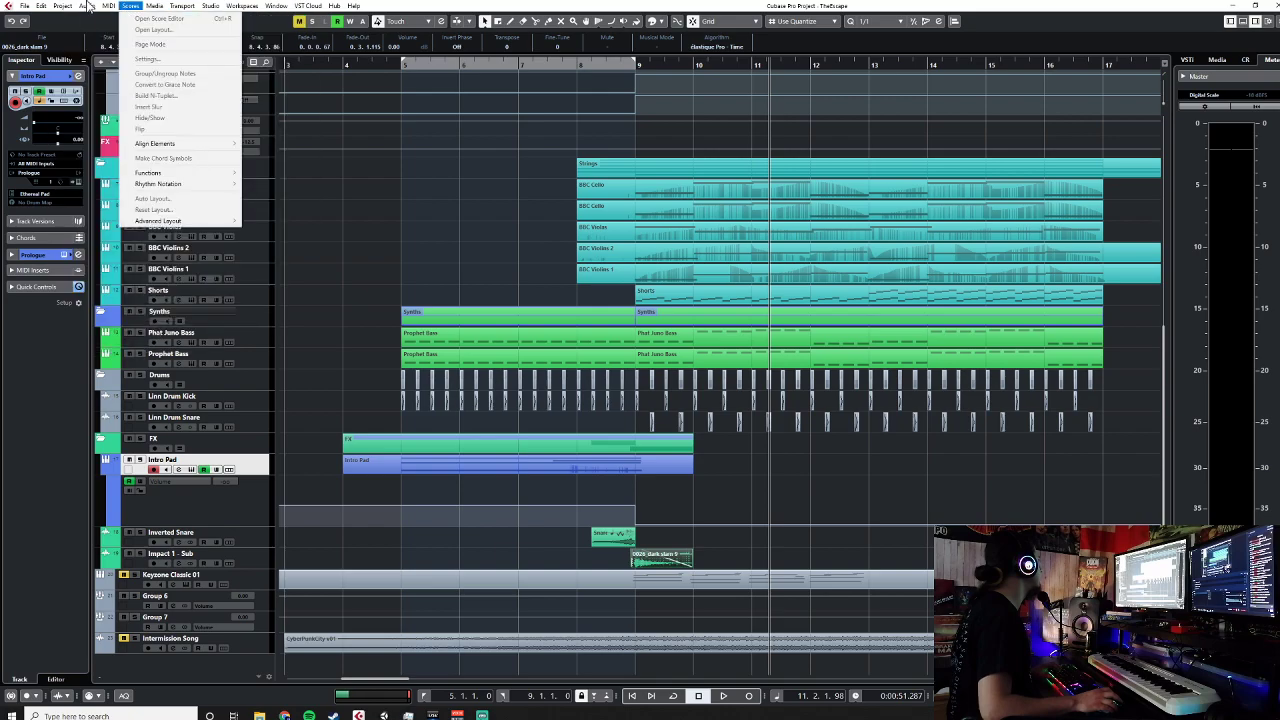
mouse_move(117, 186)
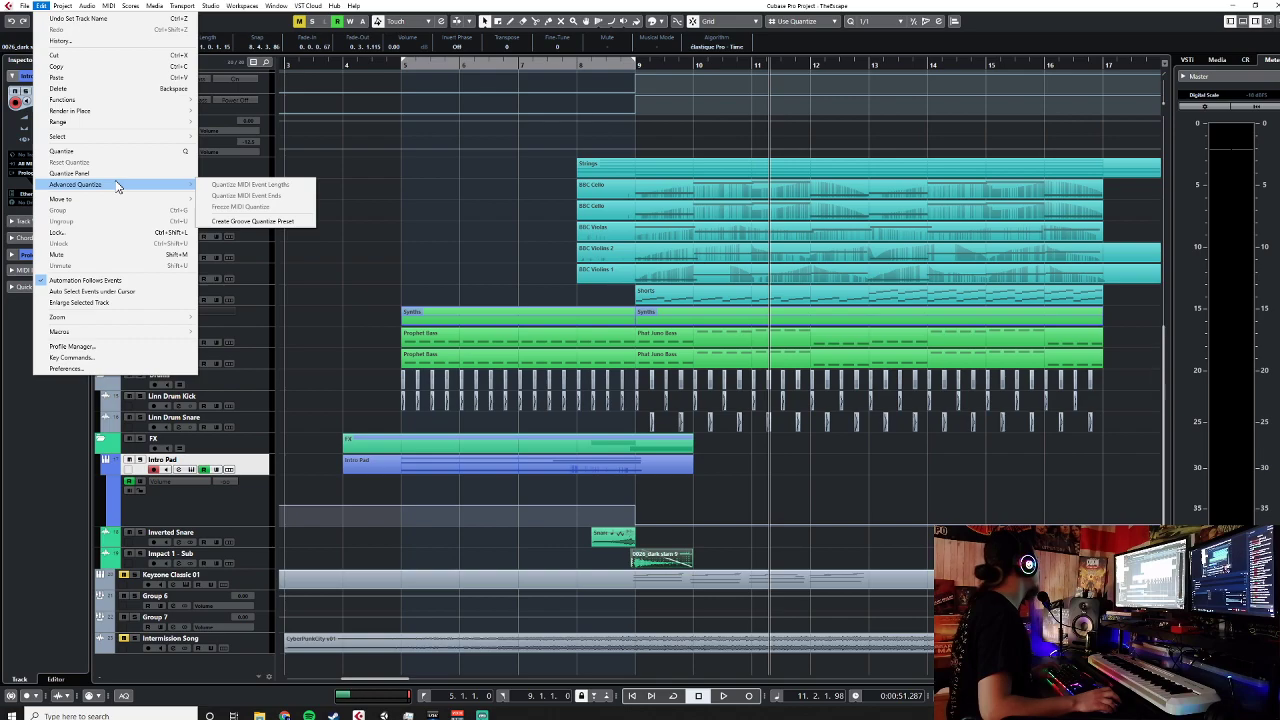
mouse_move(120, 110)
click(254, 124)
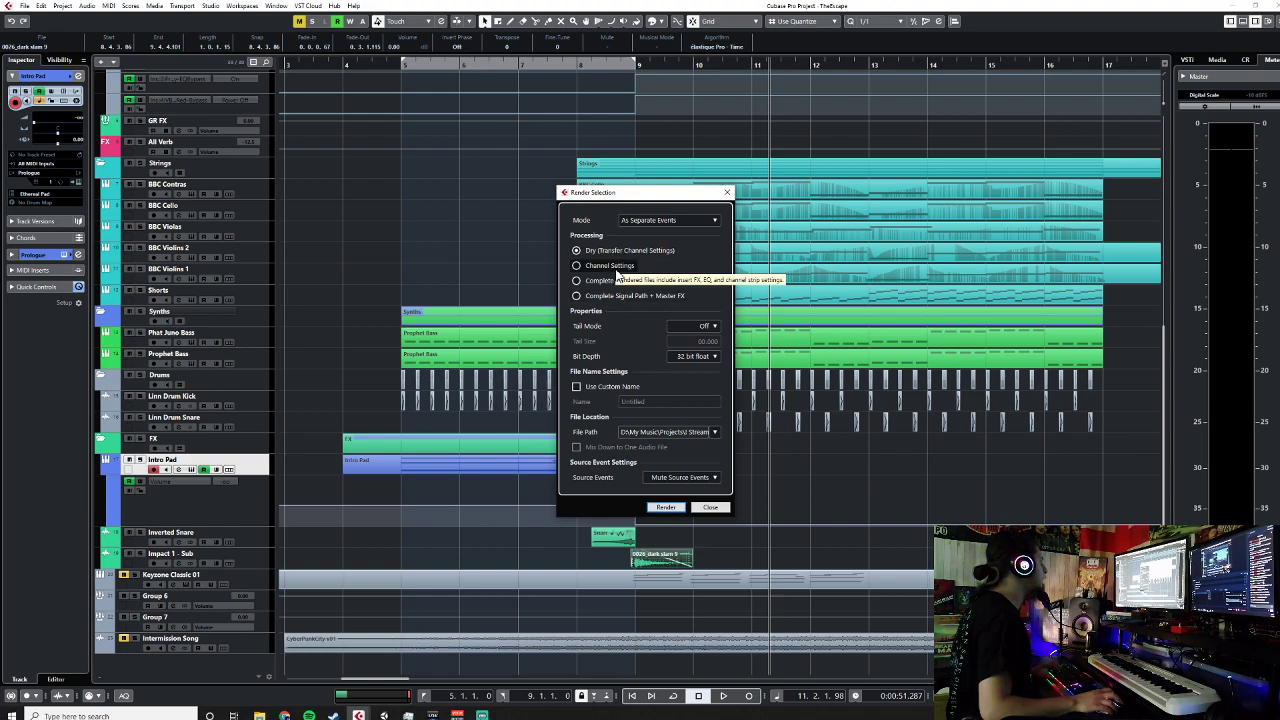
click(617, 266)
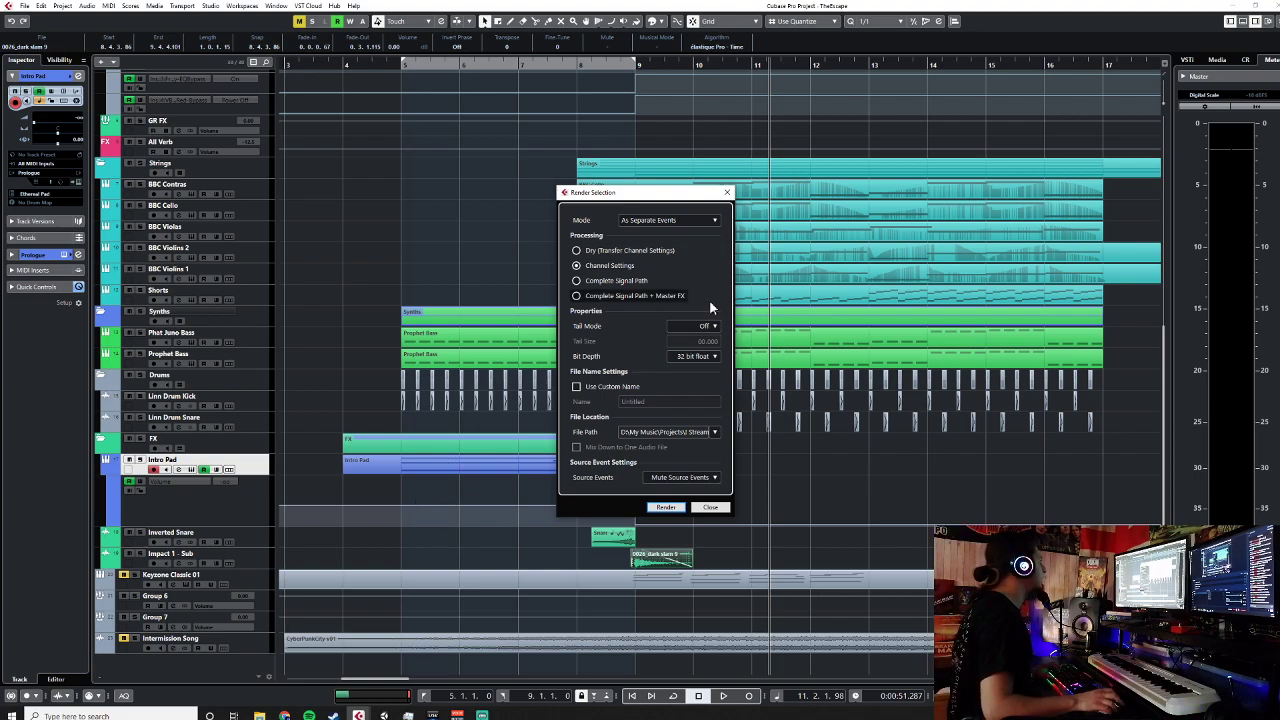
click(715, 433)
click(729, 399)
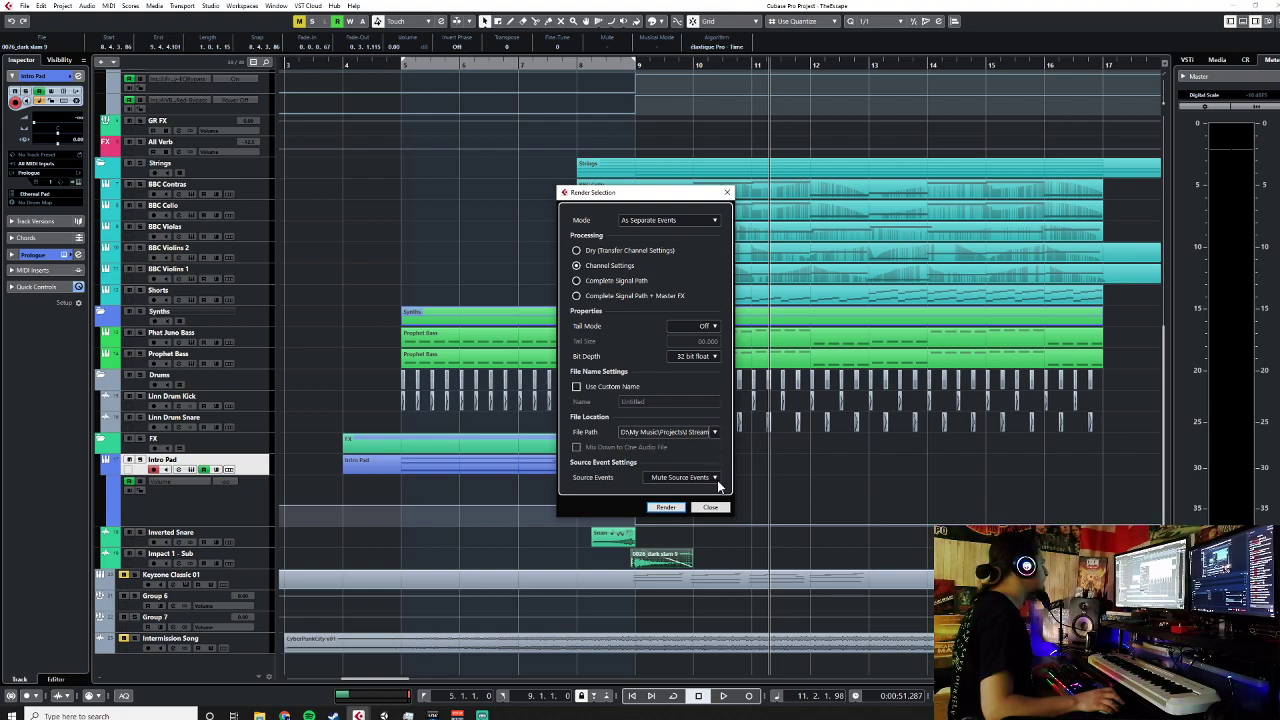
Step: Try to render the Intro Pad track in place with these settings, and undo the render
click(684, 508)
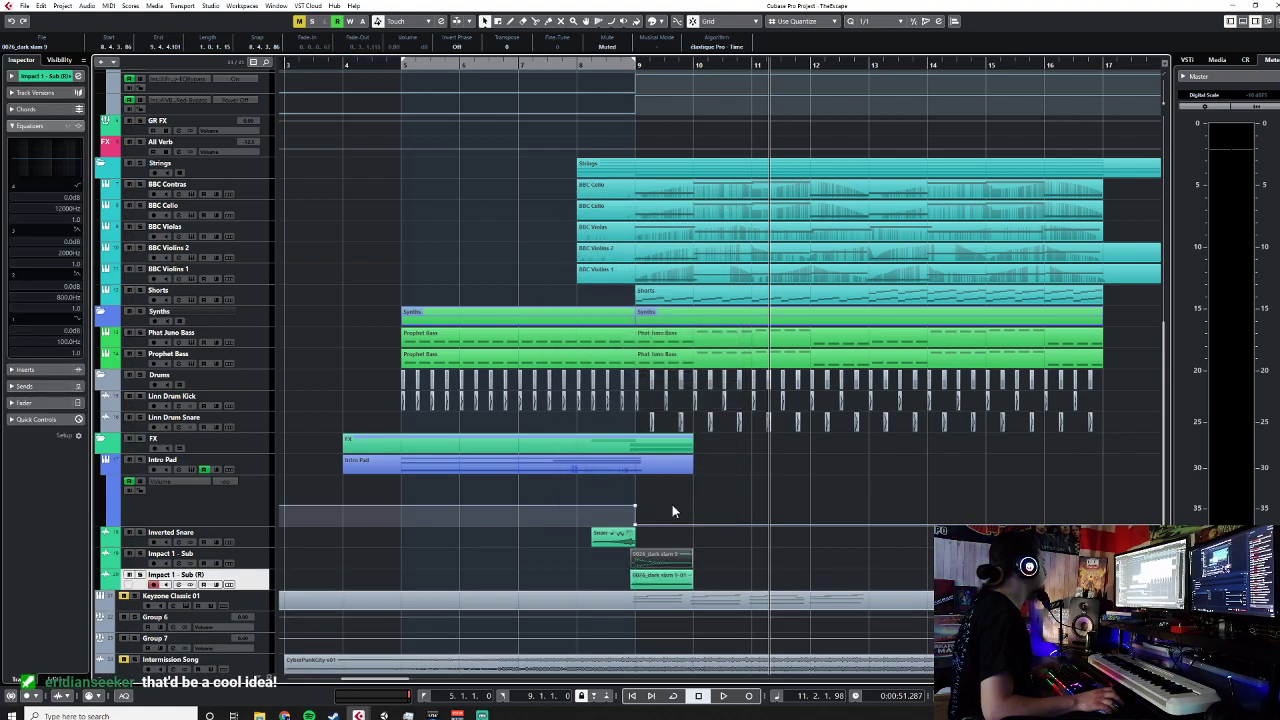
scroll(481, 547, down, 1)
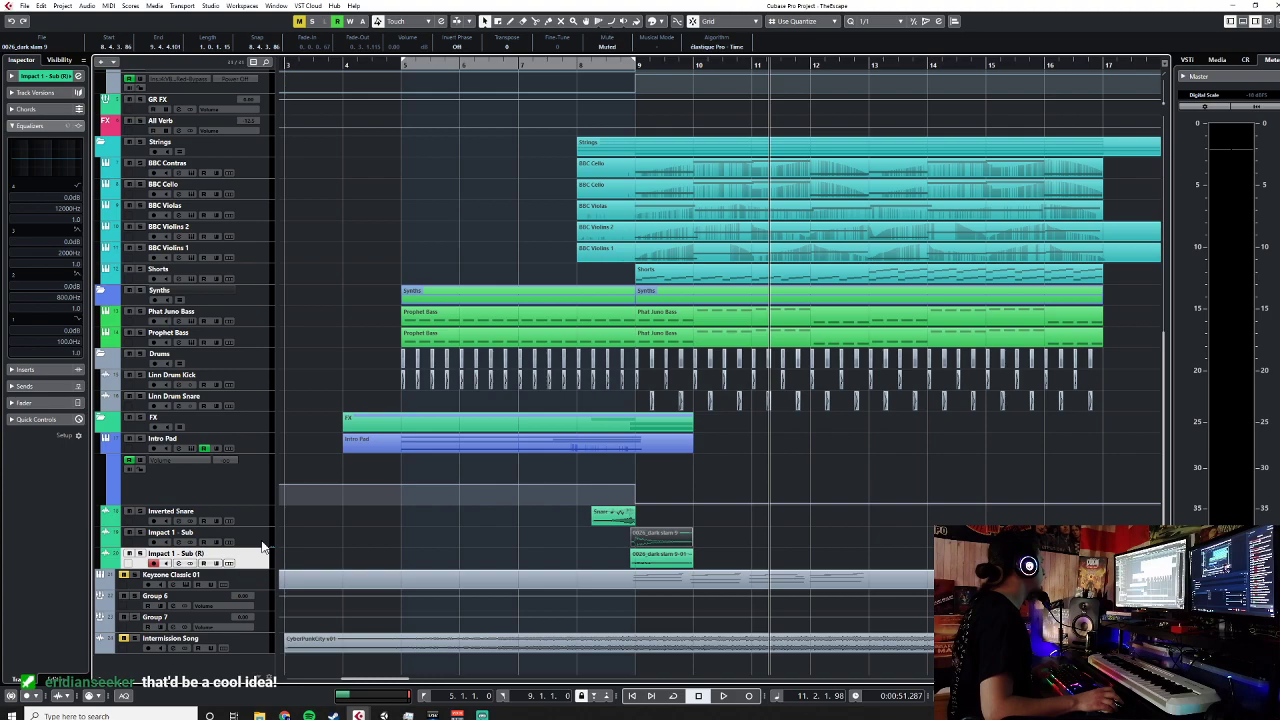
key(ctrl+z)
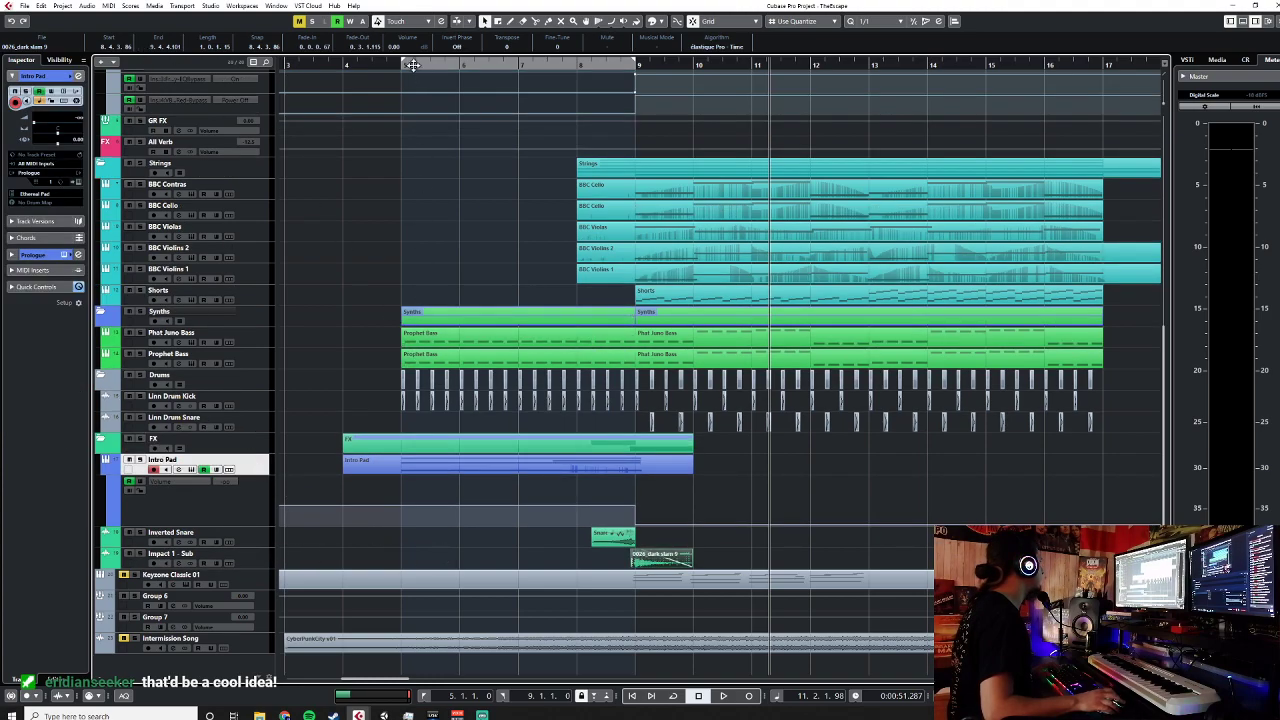
Step: Extend the locator range to run from bar 4 to bar 10, covering the Intro Pad part
drag(404, 62, 346, 62)
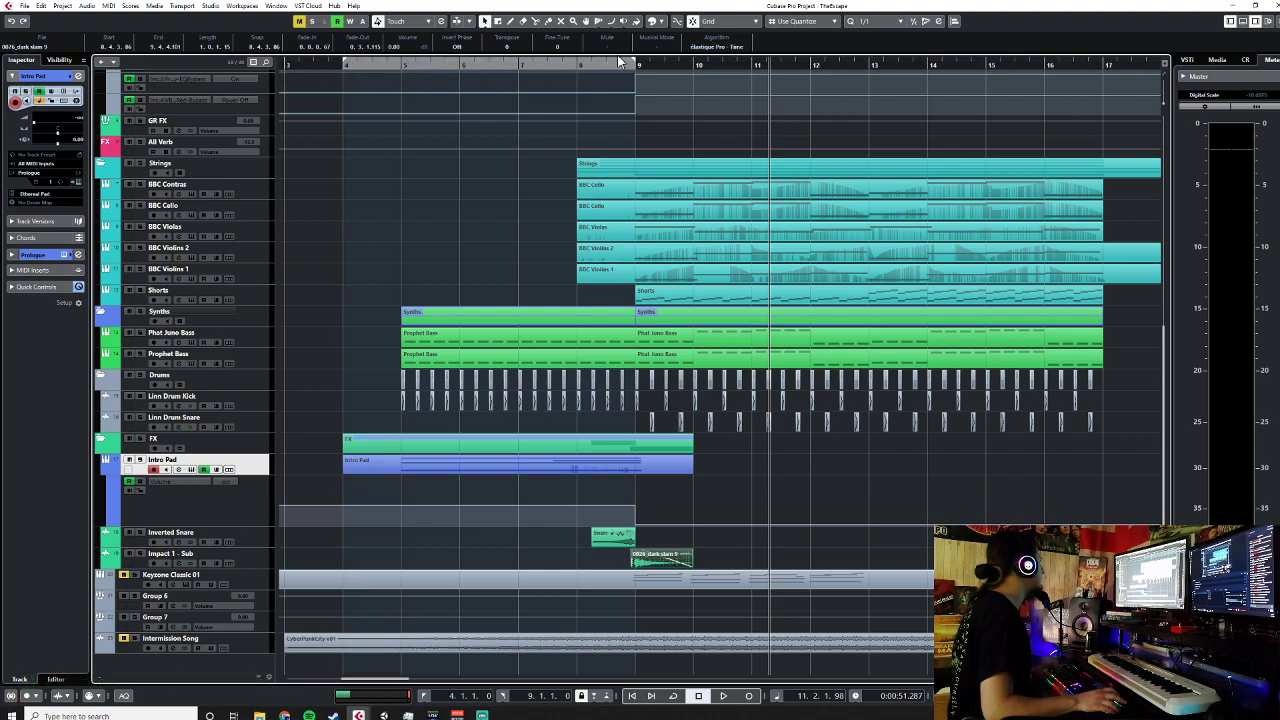
drag(630, 62, 697, 62)
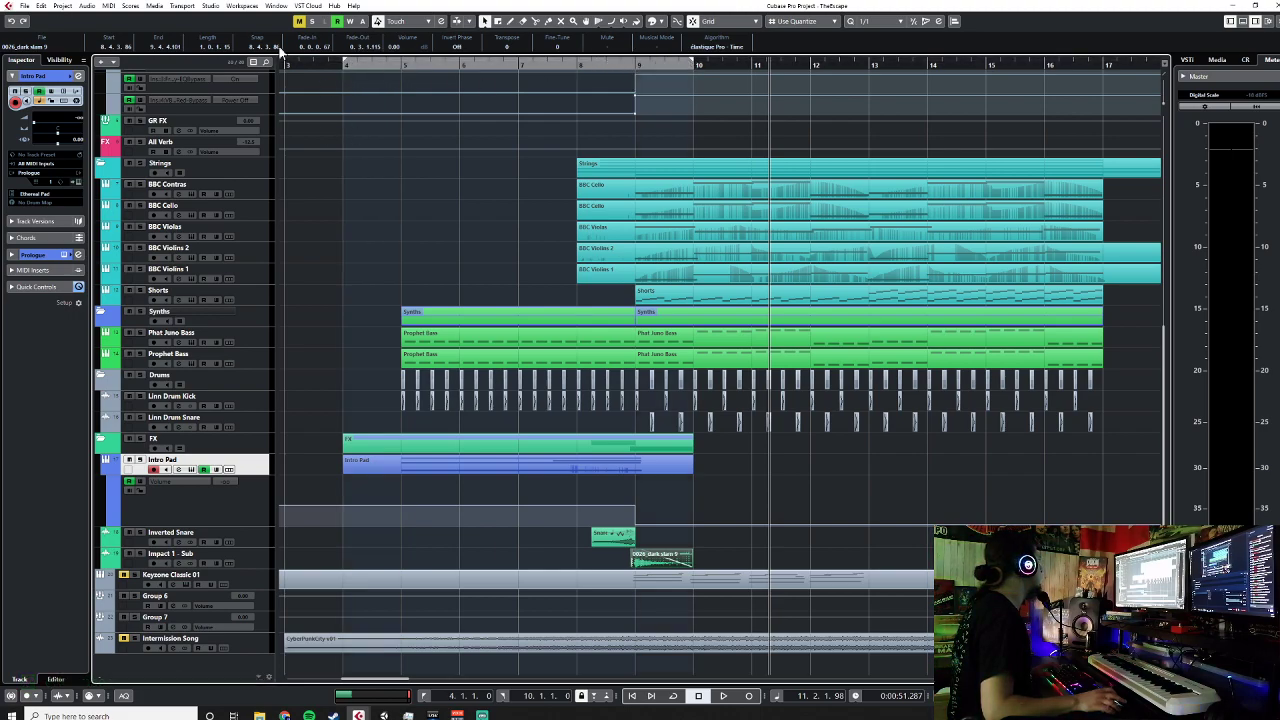
Step: Try to render the Intro Pad track over the locator range using the current render settings, and undo it
click(41, 6)
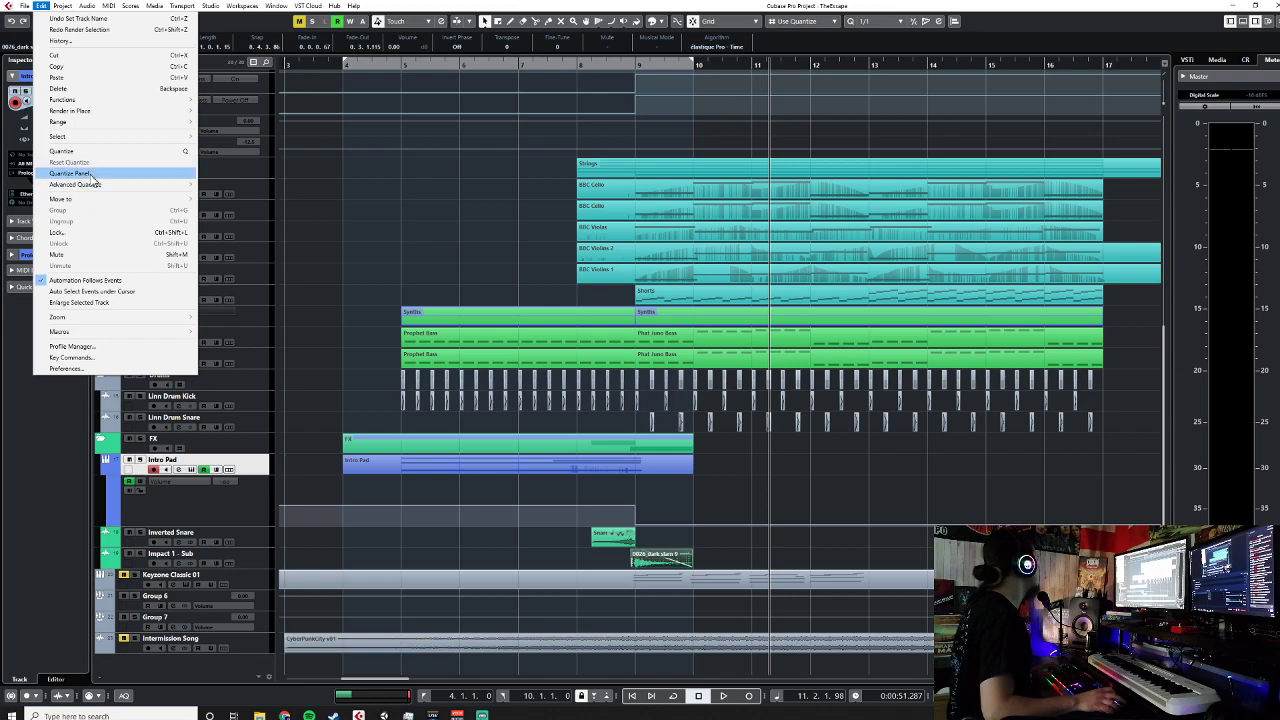
mouse_move(150, 110)
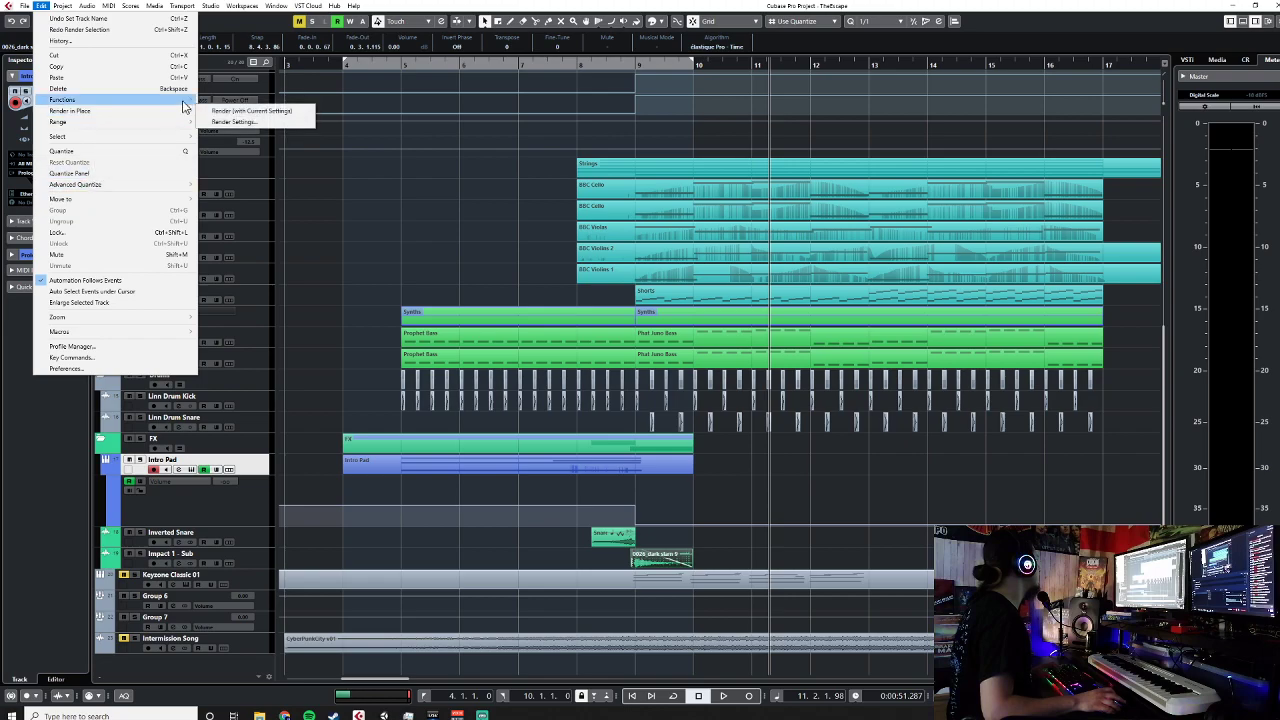
click(233, 112)
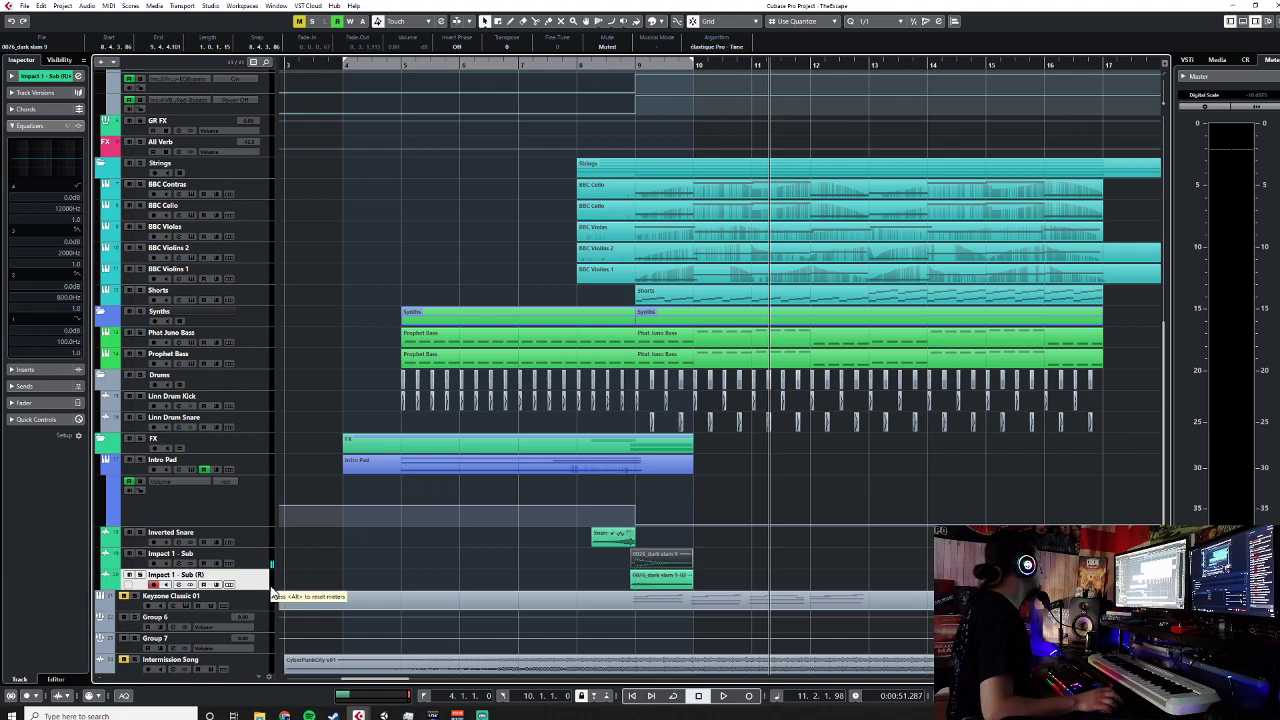
key(ctrl+z)
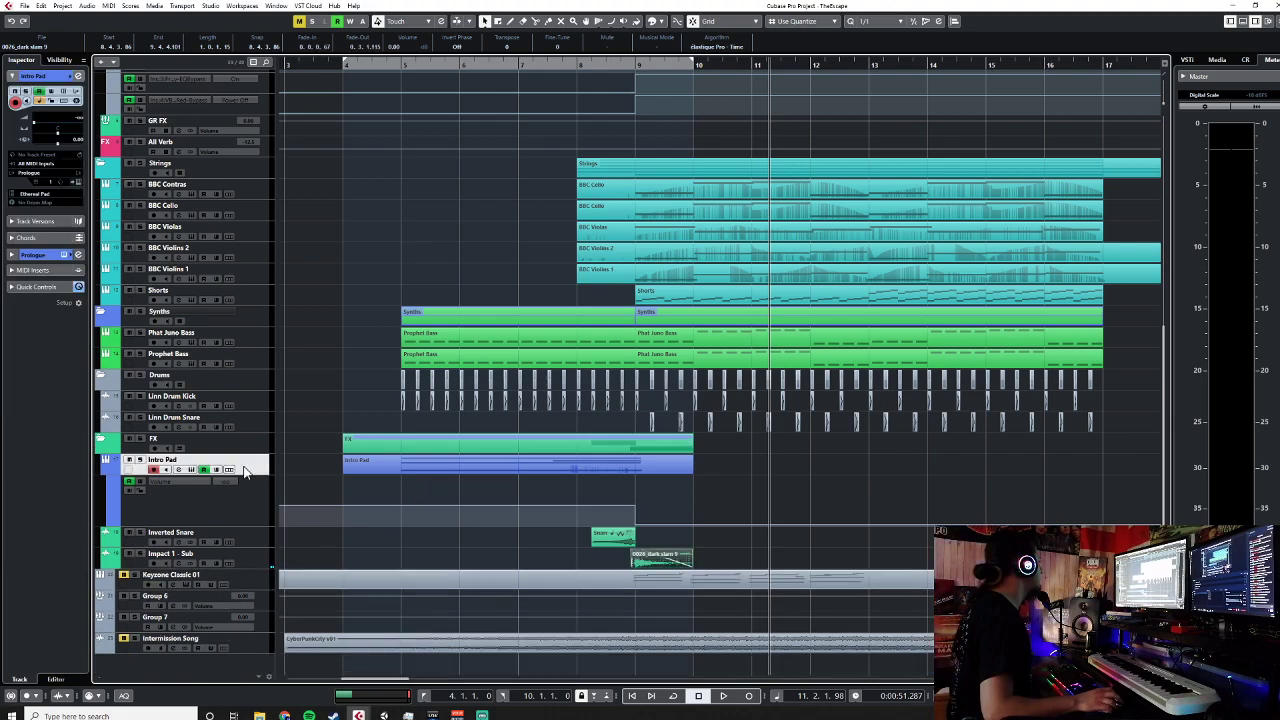
Step: Select the Intro Pad MIDI part and render it in place with the current settings
click(402, 468)
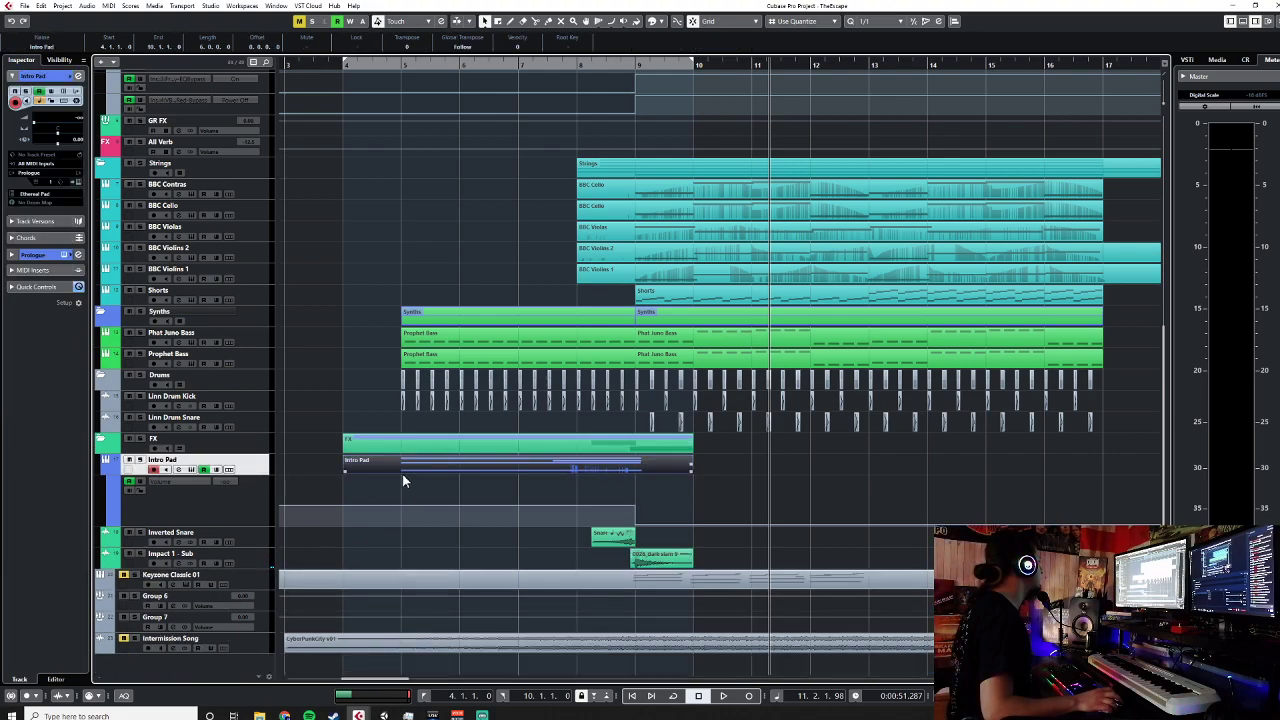
click(24, 5)
mouse_move(41, 5)
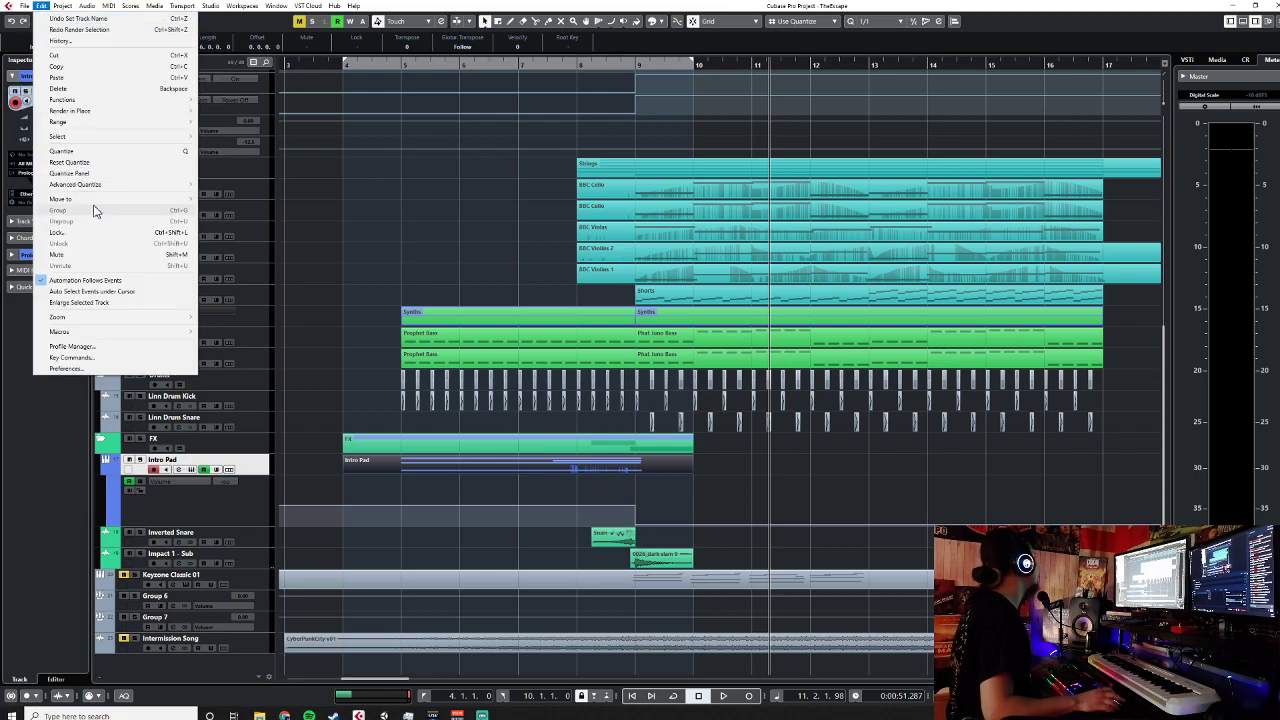
mouse_move(88, 110)
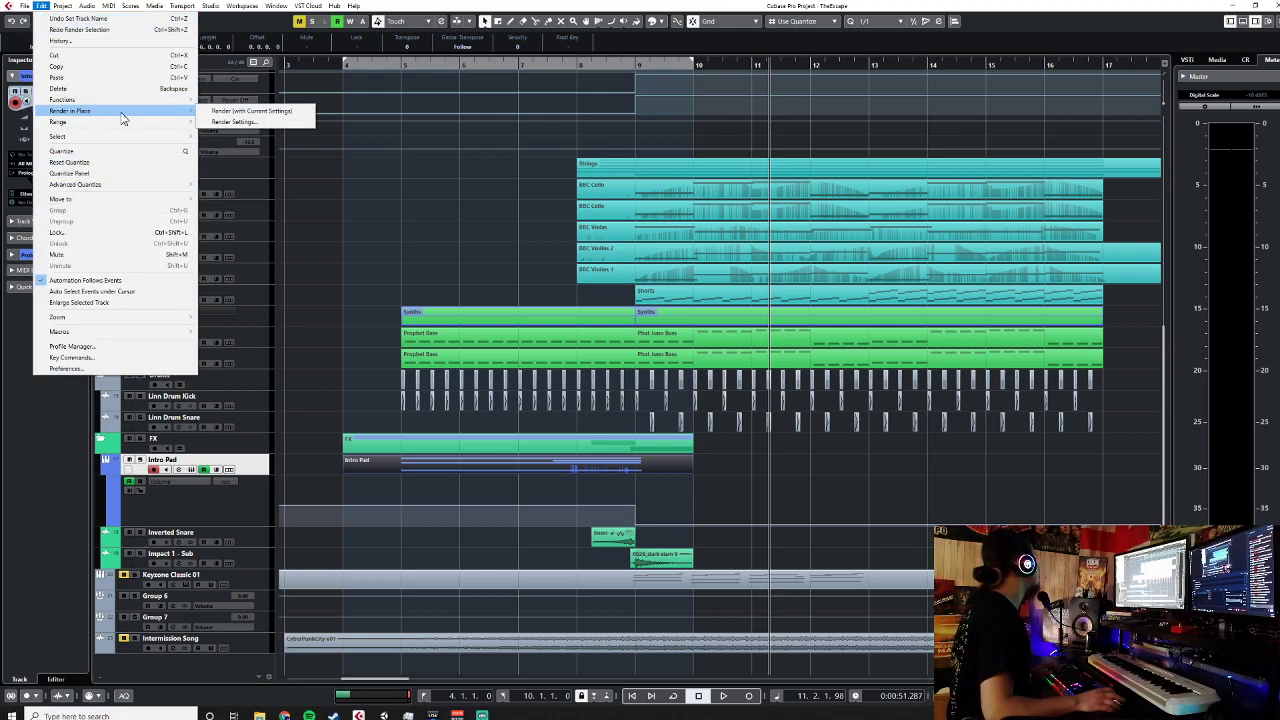
click(243, 113)
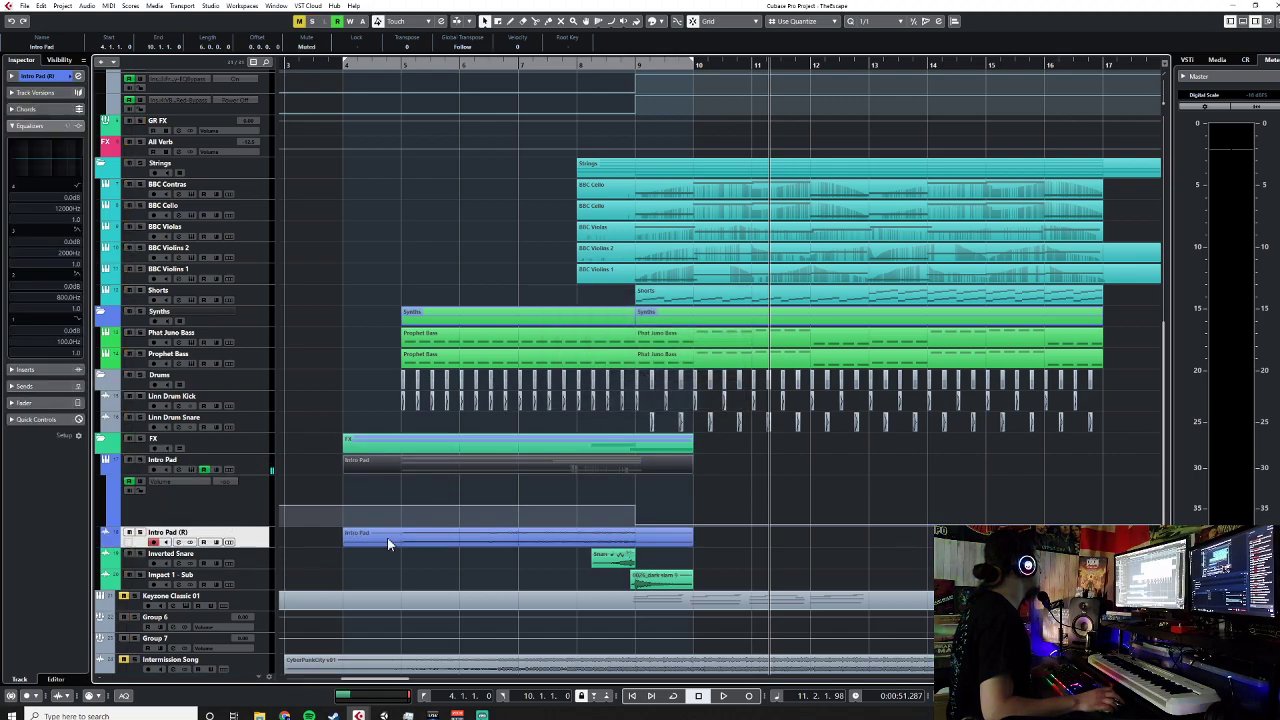
Step: Check the rendered track's routing and inserts, and mute the original Intro Pad track
click(12, 76)
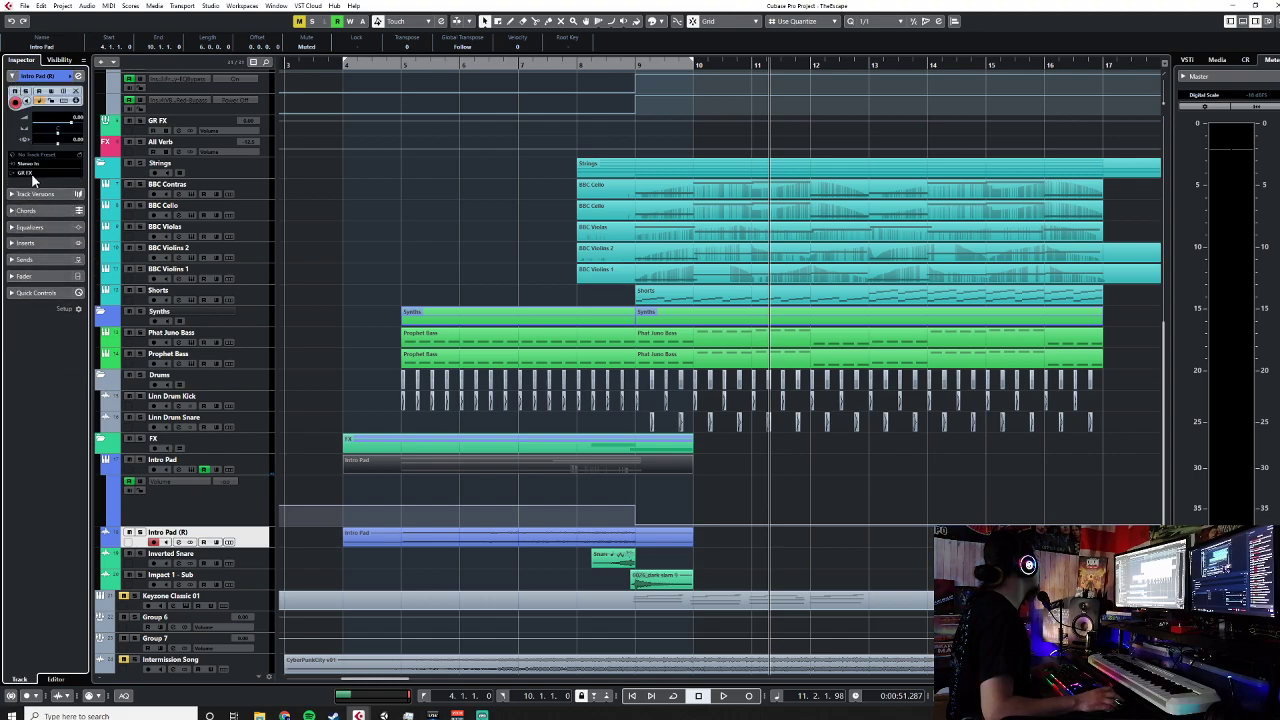
click(22, 243)
click(11, 142)
click(249, 449)
click(253, 465)
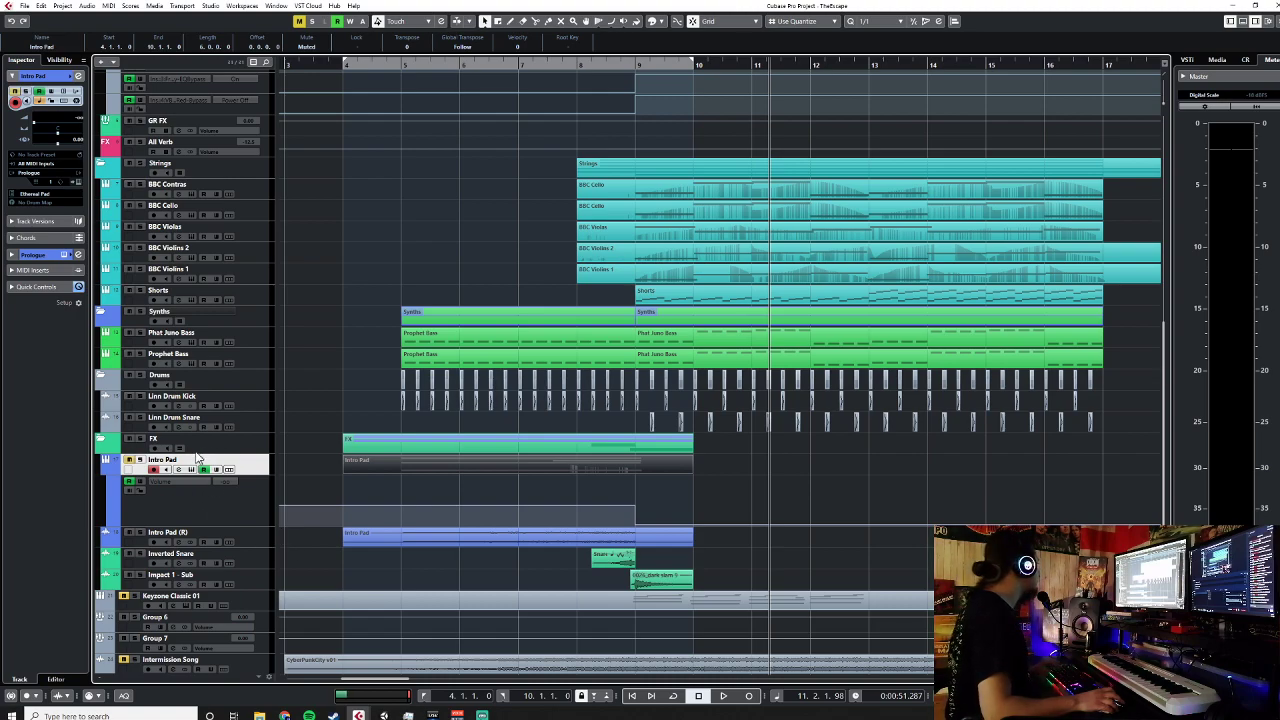
Step: Rename the original pad track Intro Pad MIDI and the rendered audio track Intro Pad (Render)
double_click(163, 460)
text(MIDI)
key(Return)
double_click(182, 532)
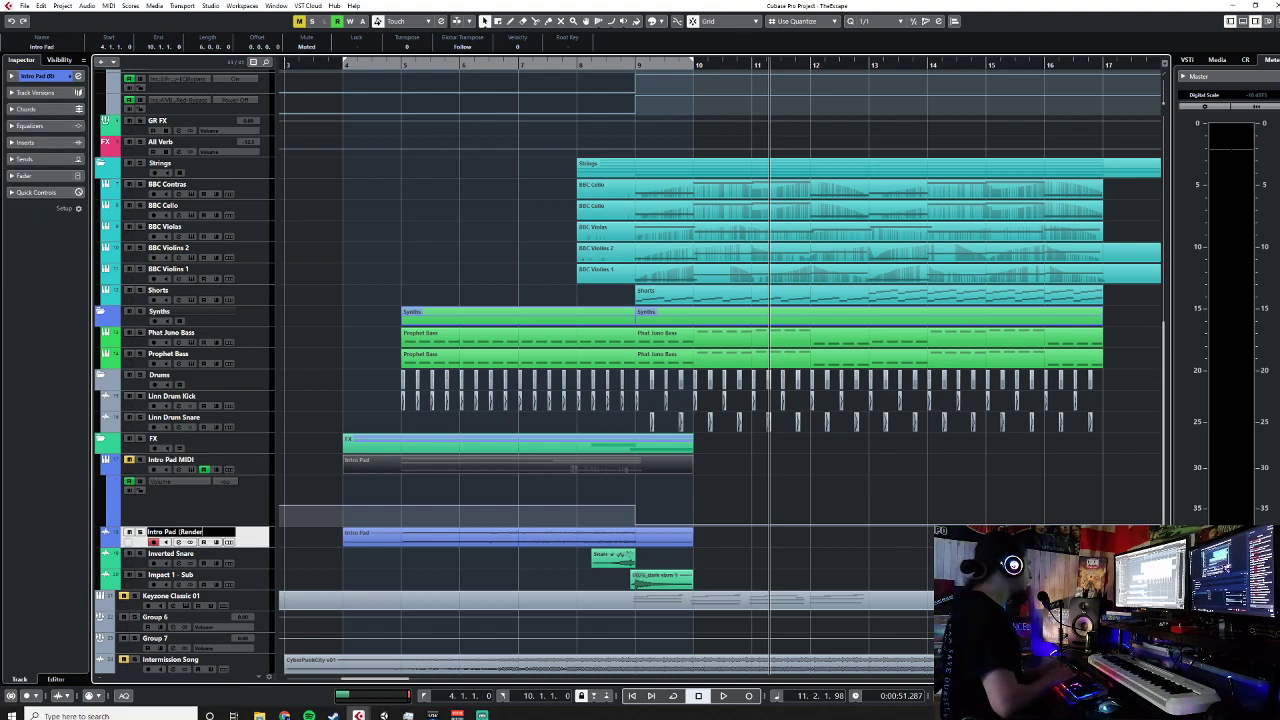
key(Return)
Step: Look at the Intro Pad MIDI channel's inserts in the mixer, and play the arrangement from bar 5
click(396, 66)
click(257, 469)
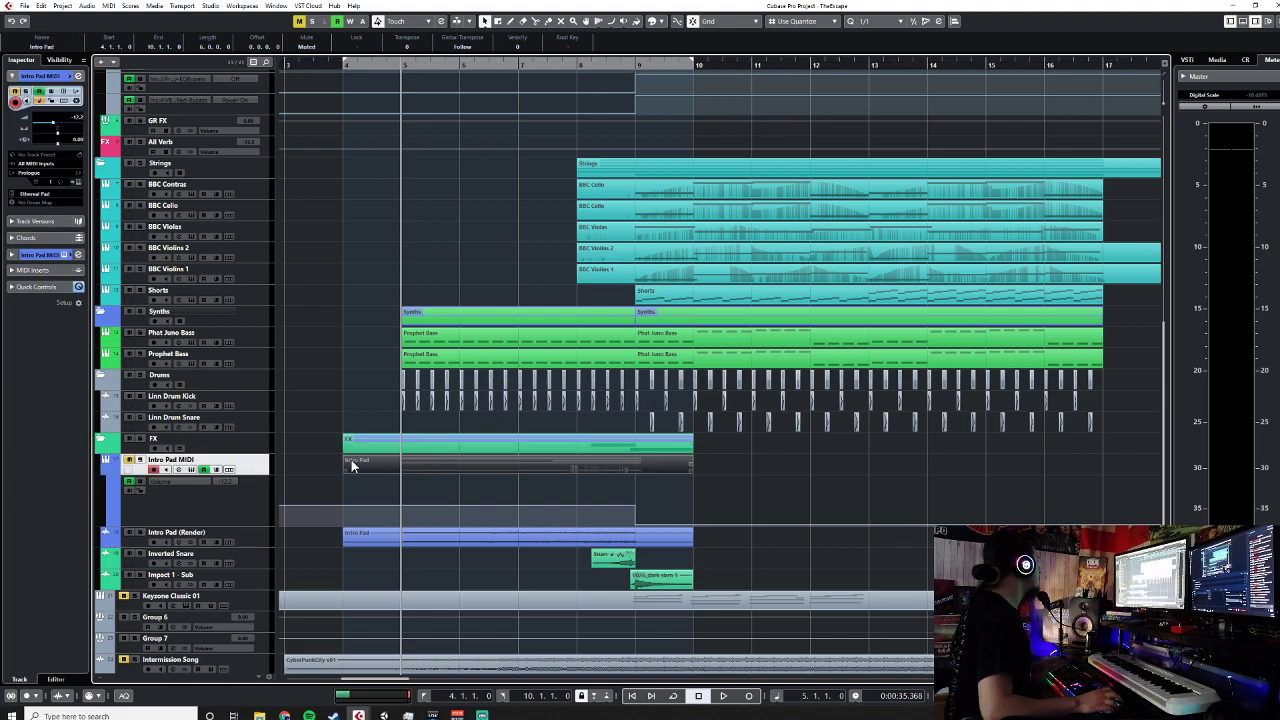
key(F3)
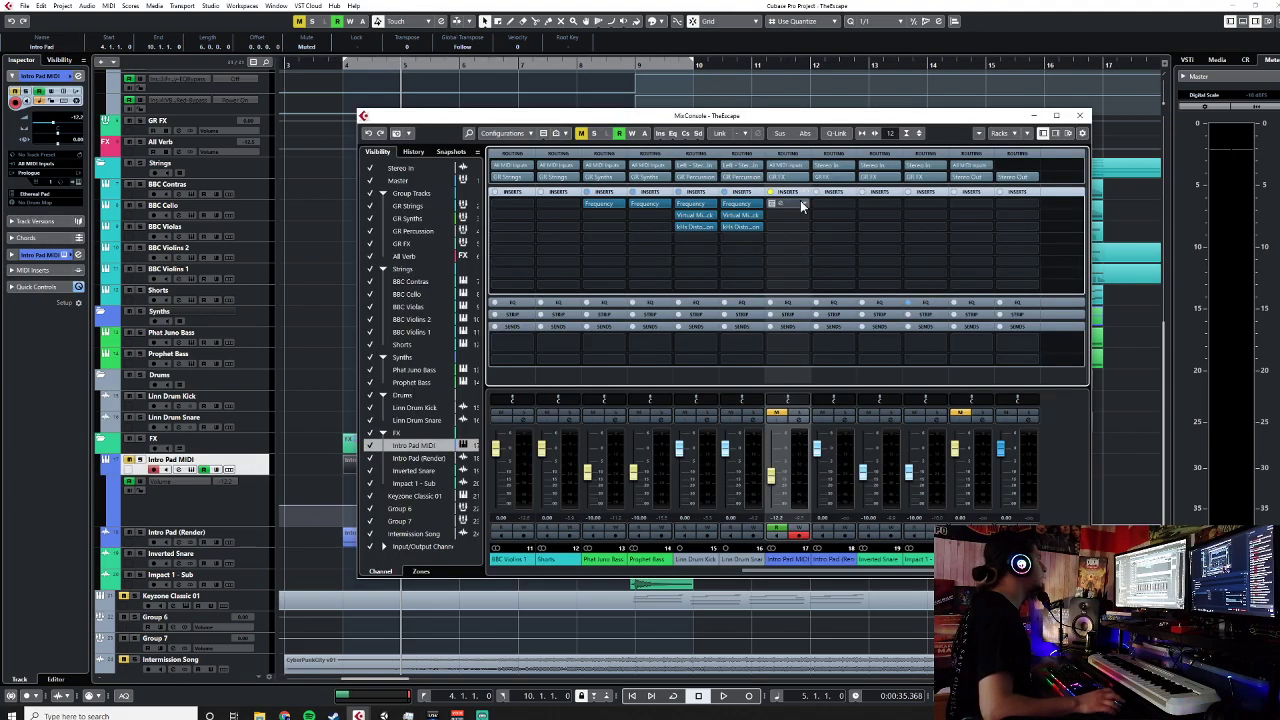
click(1080, 115)
key(space)
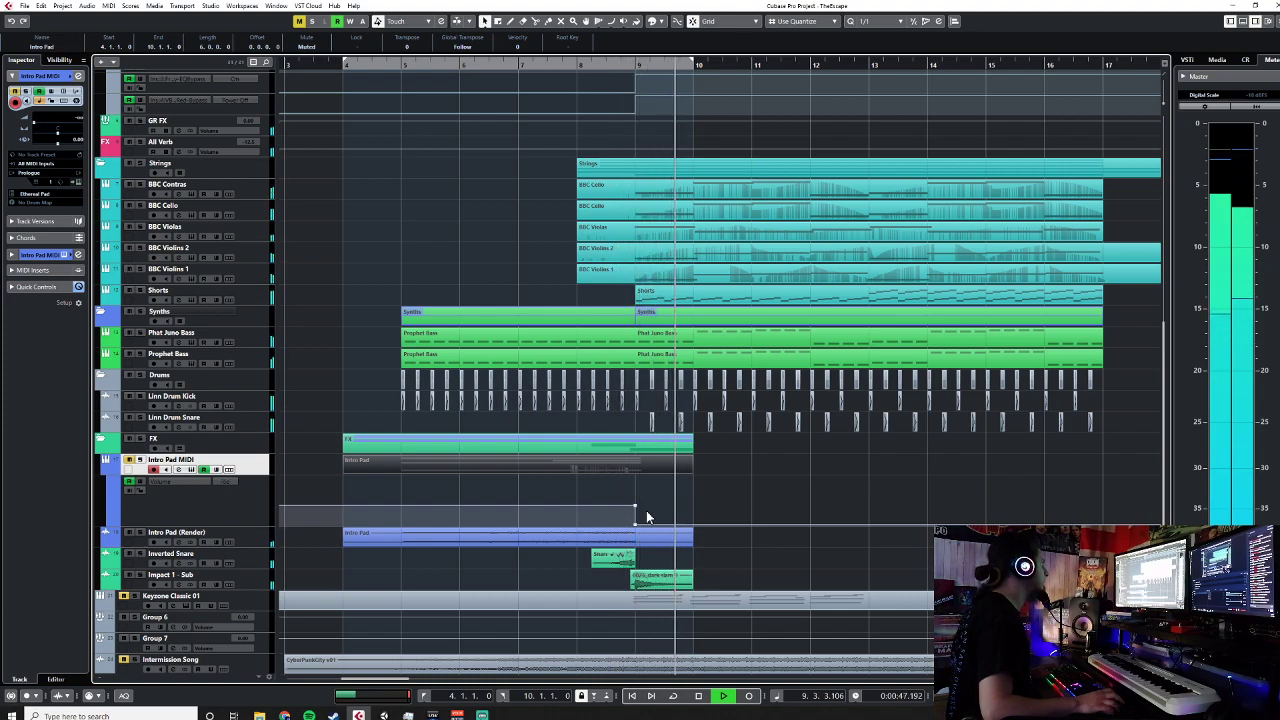
key(space)
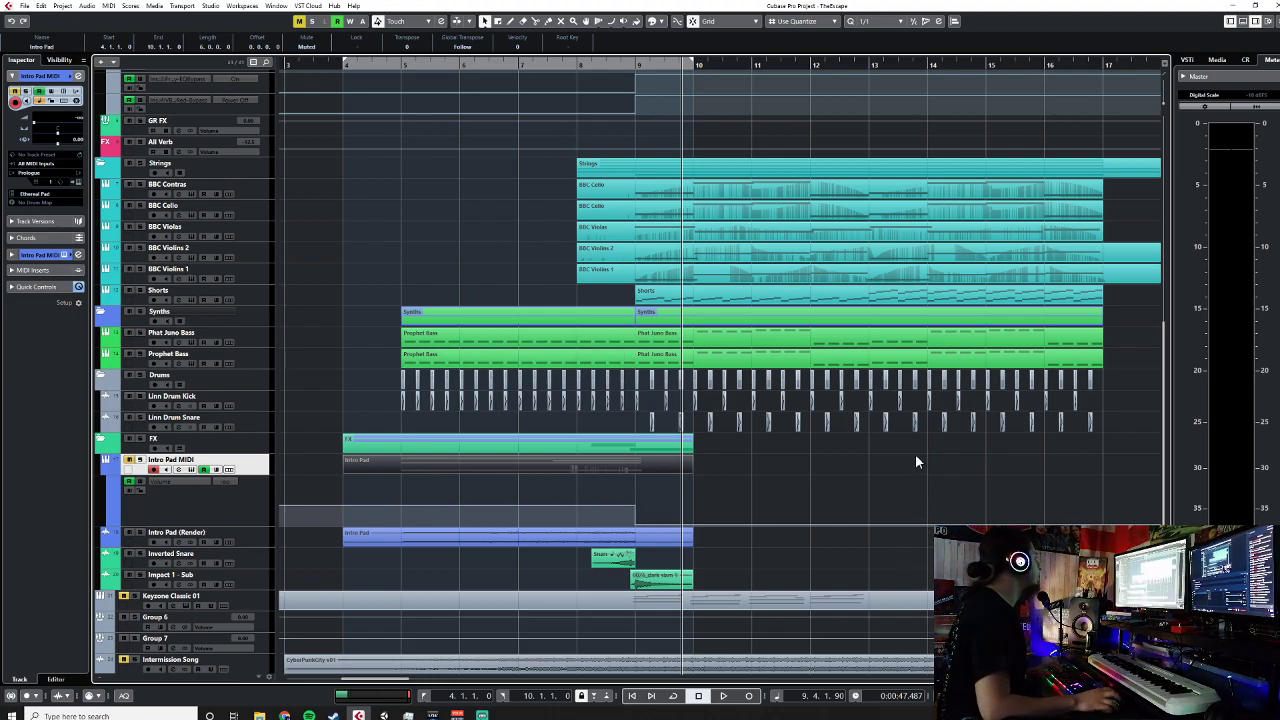
scroll(915, 462, down, 1)
scroll(915, 462, up, 5)
scroll(915, 462, down, 4)
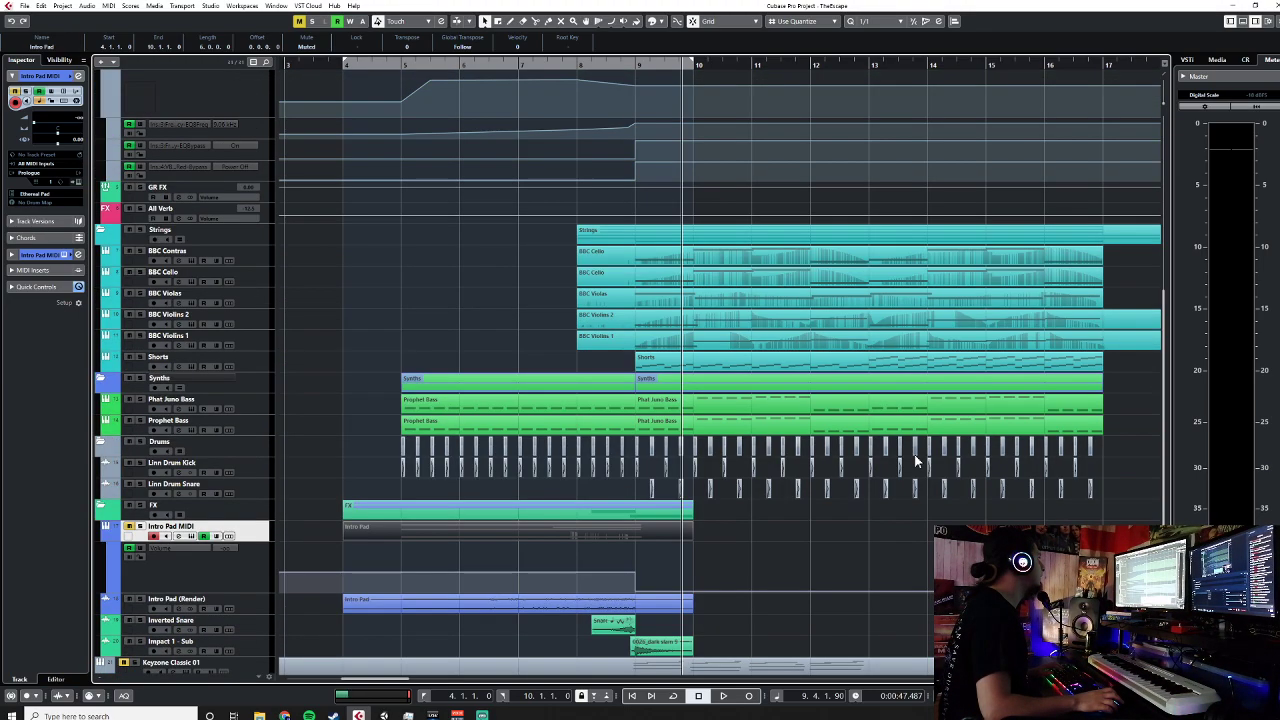
scroll(905, 480, up, 2)
scroll(890, 515, down, 2)
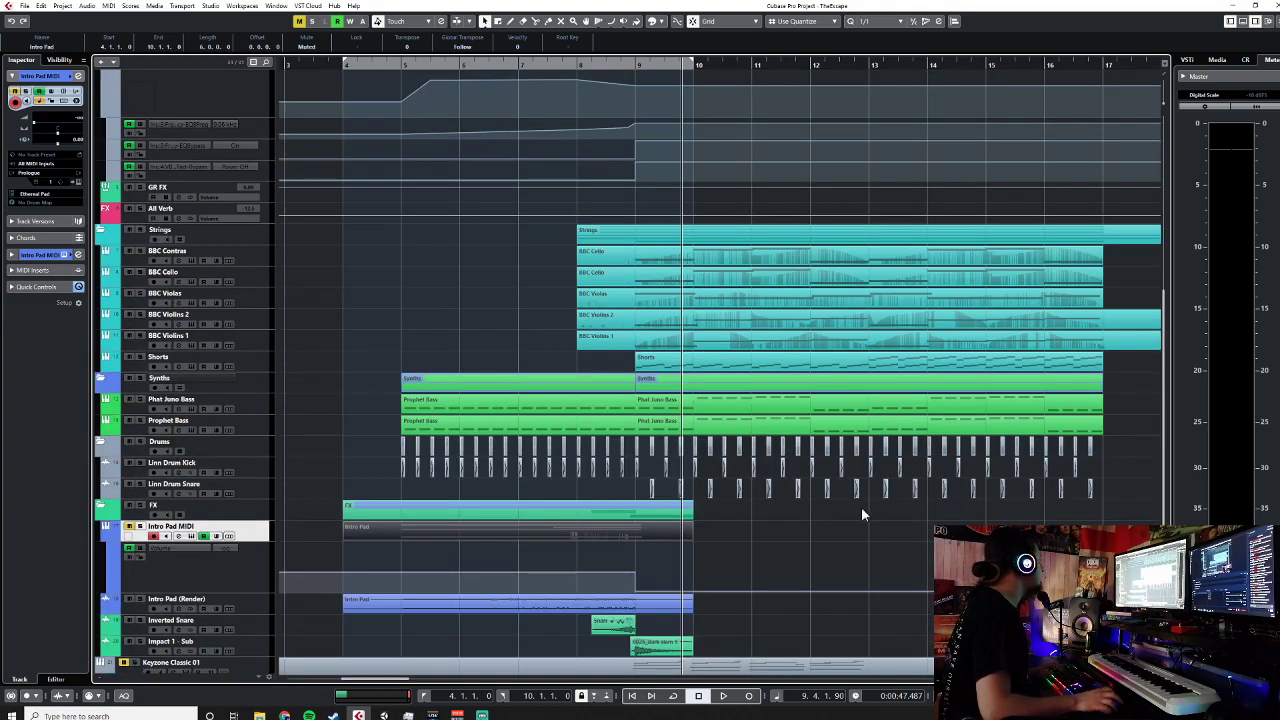
Step: Add a stereo audio track named Linn Hihat below Linn Drum Snare, with its output routed to GR Percussion
scroll(861, 507, down, 2)
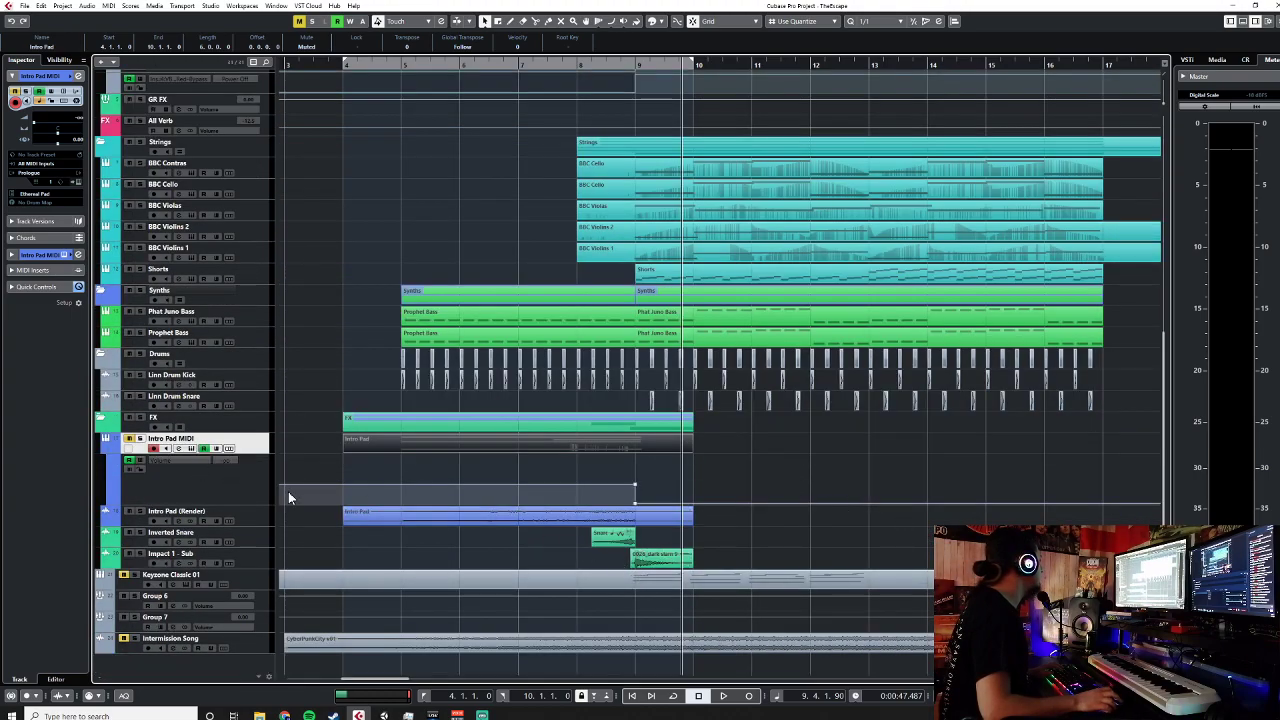
click(268, 515)
click(264, 402)
right_click(262, 402)
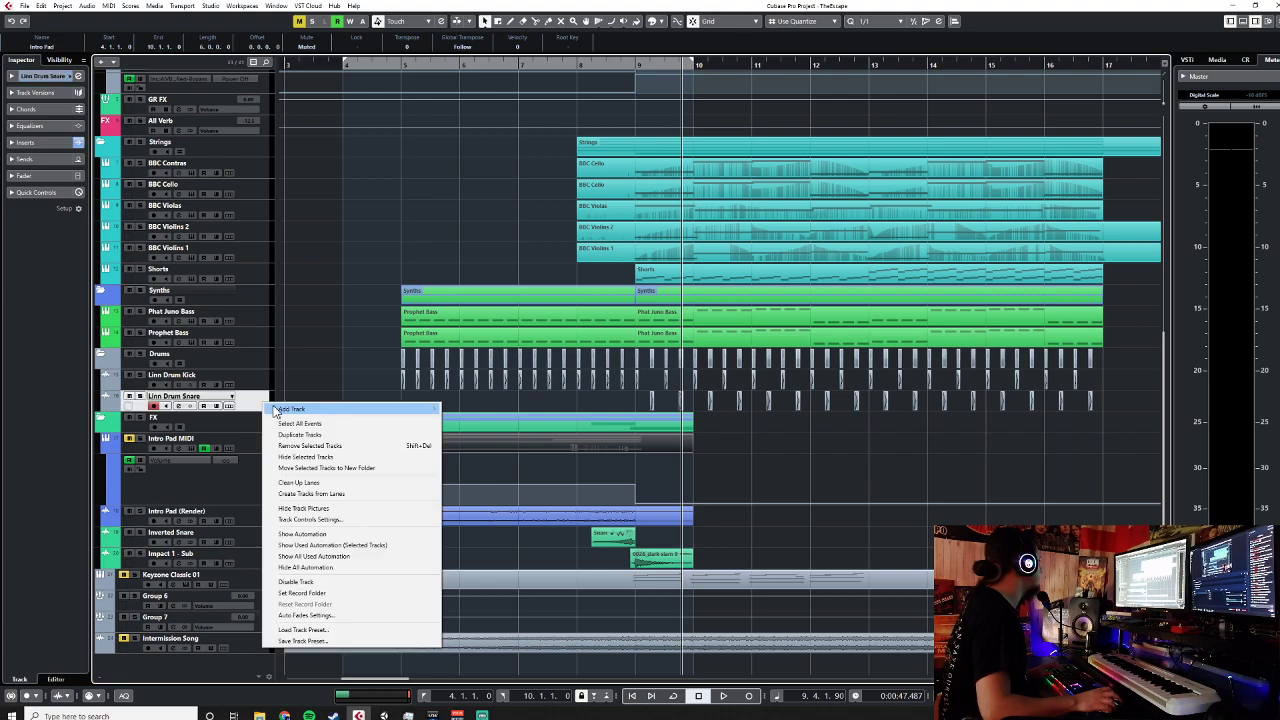
mouse_move(420, 410)
click(463, 410)
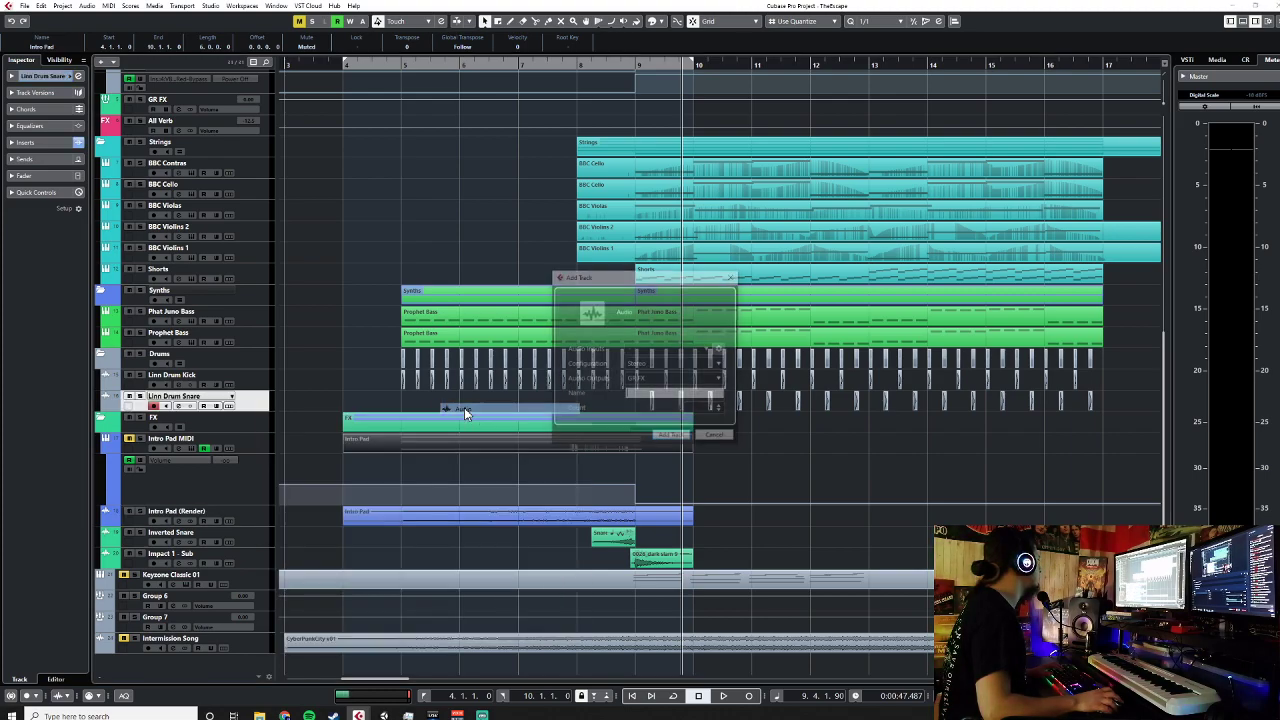
click(660, 379)
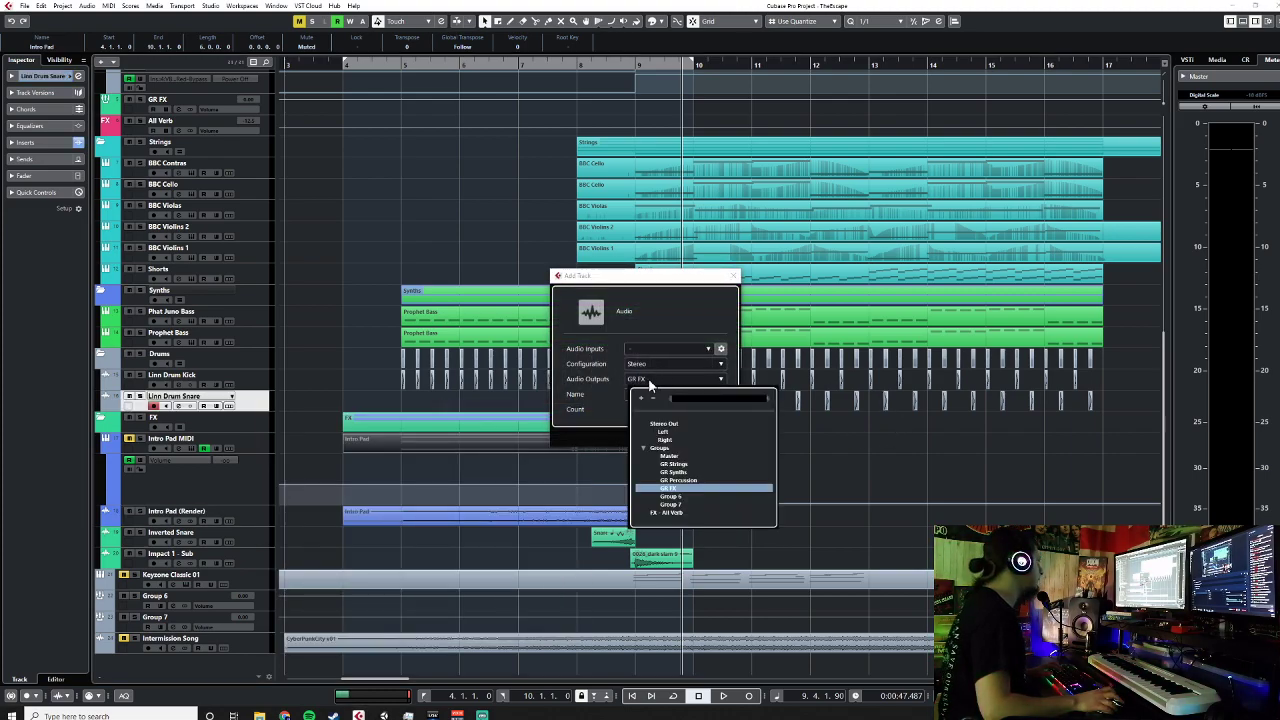
click(668, 456)
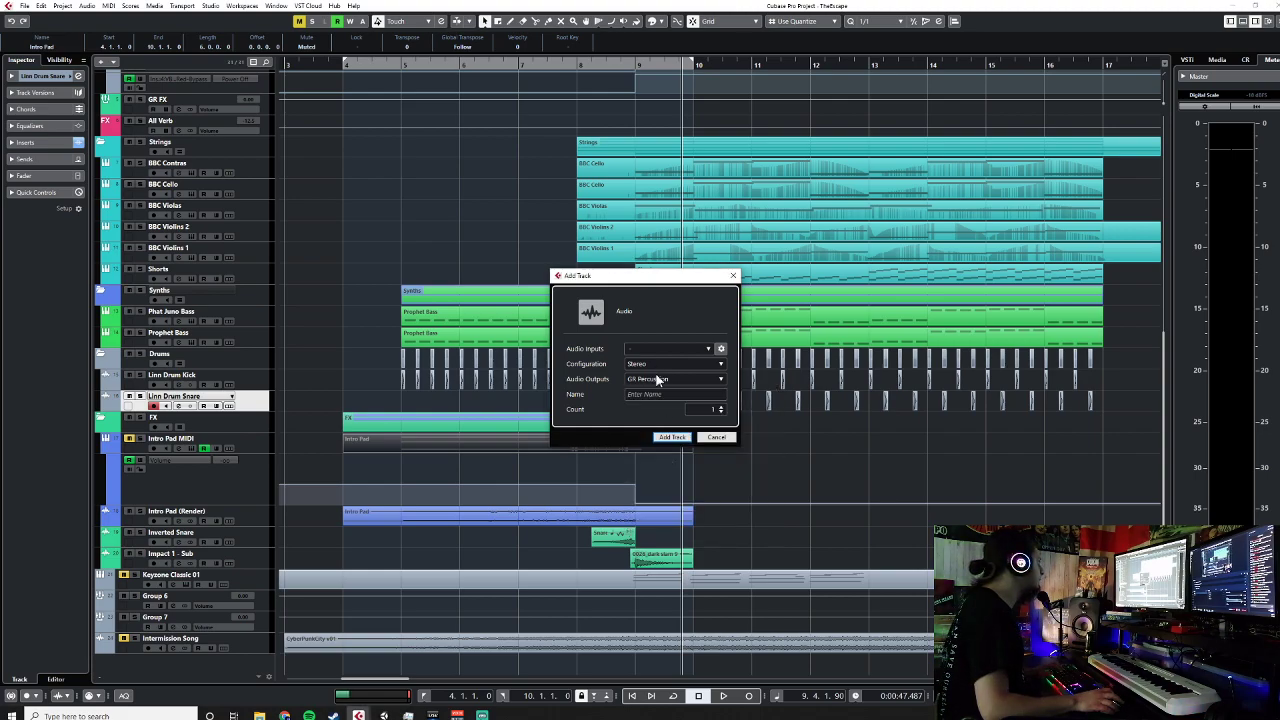
click(653, 394)
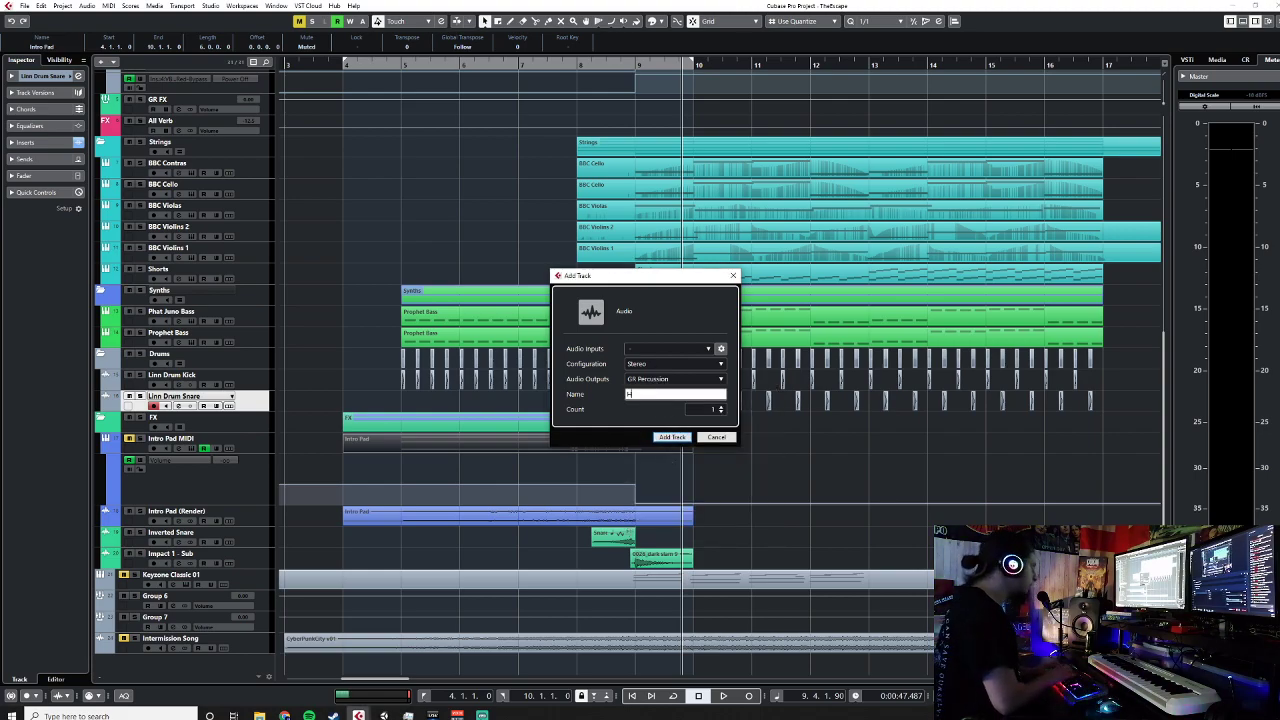
text(Linn H)
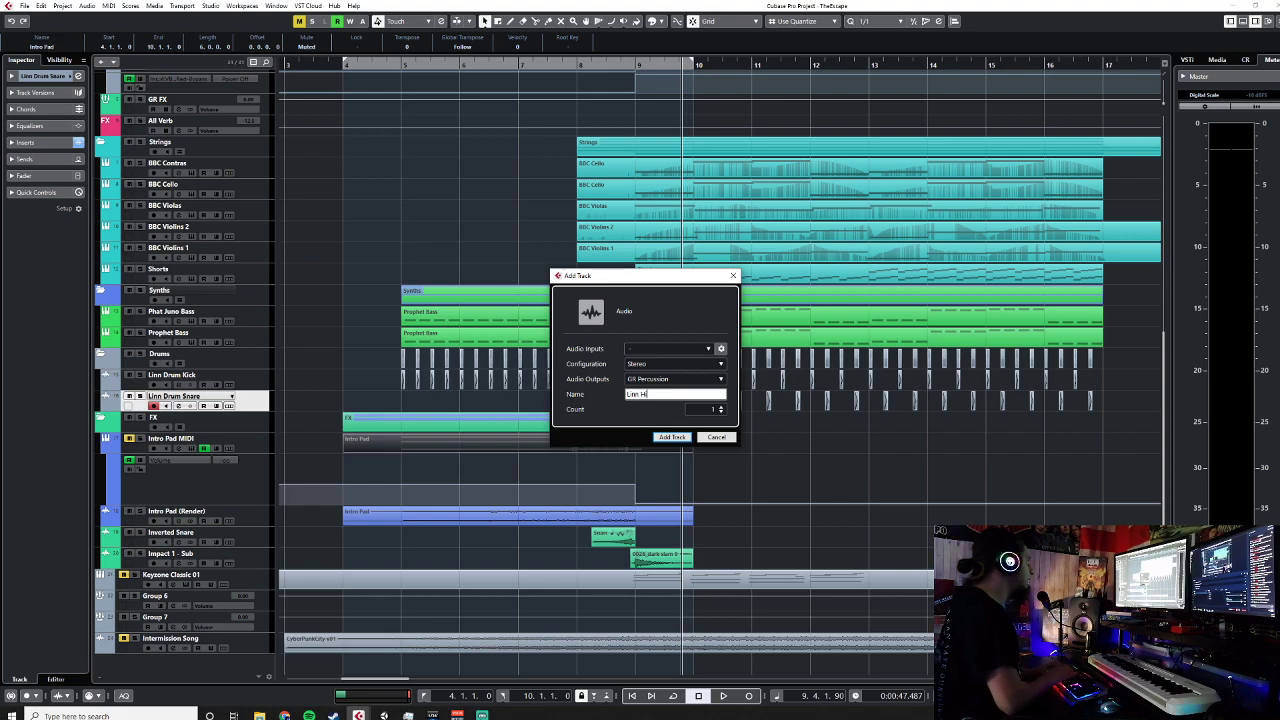
text(ihat)
key(Return)
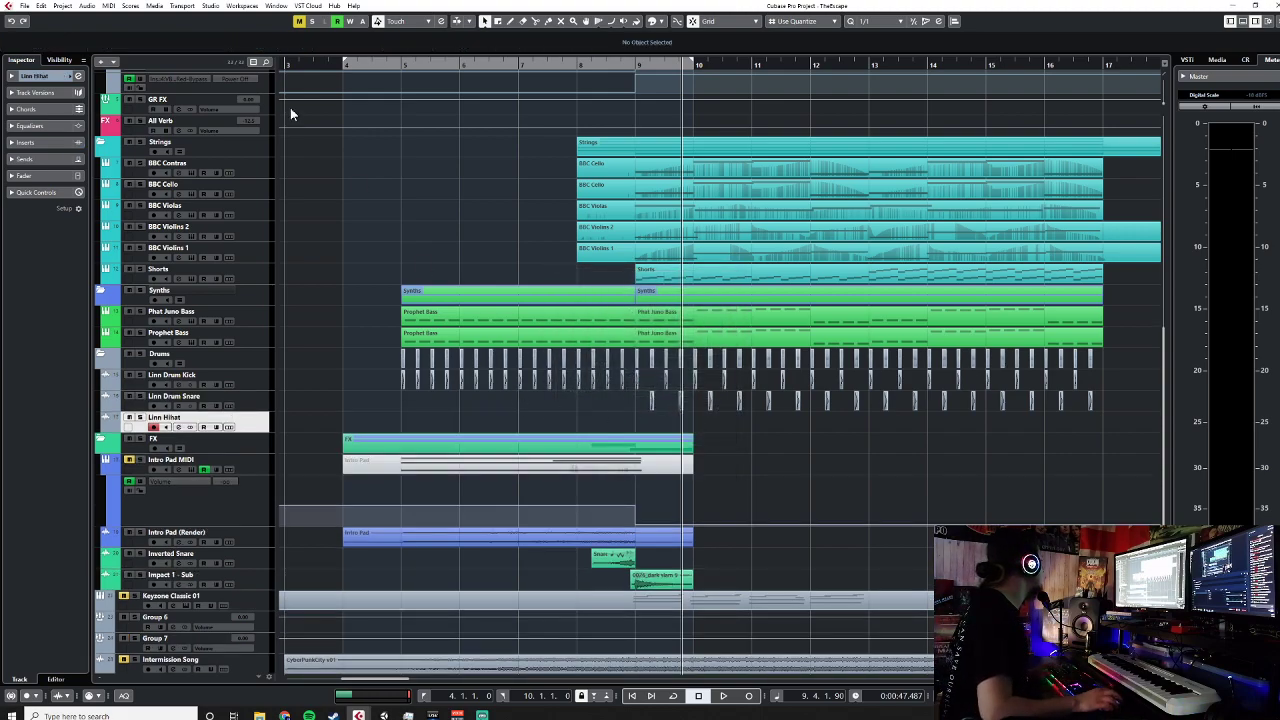
Step: Start an audio import at bar 9 and browse the Custom One Shots hi-hat samples in the Slate synthwave drums library
click(637, 64)
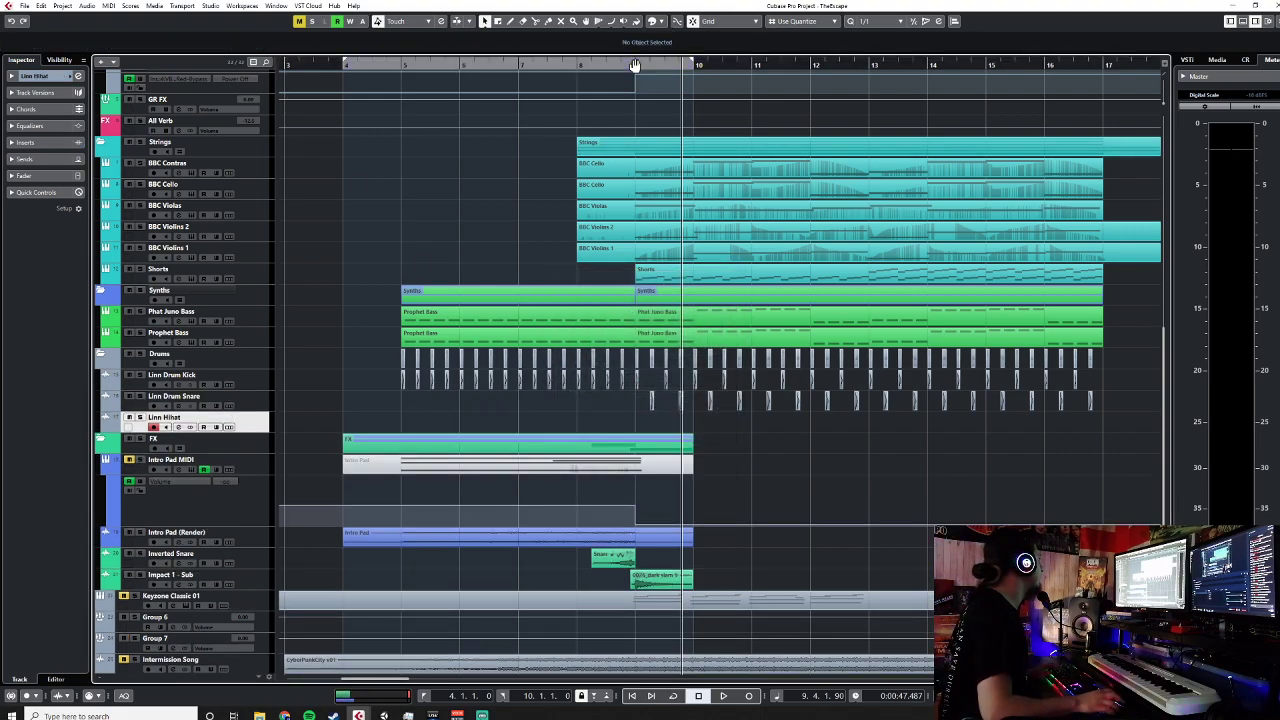
click(24, 6)
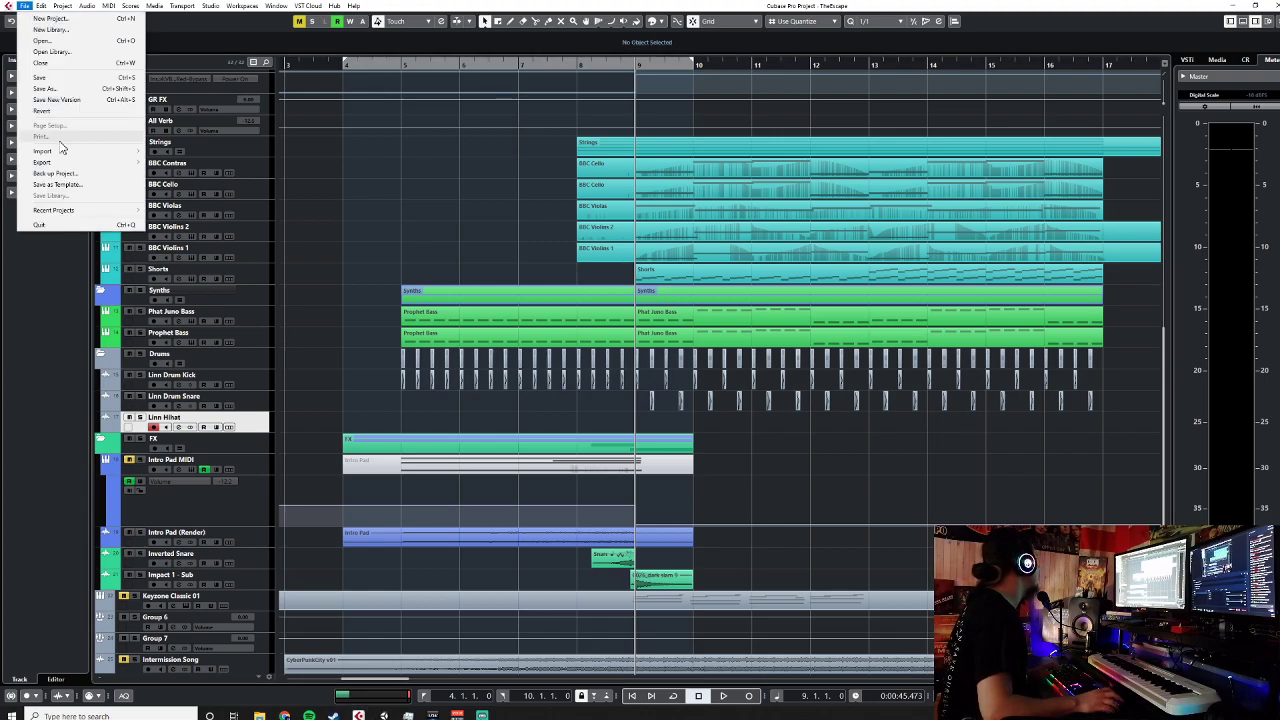
click(165, 151)
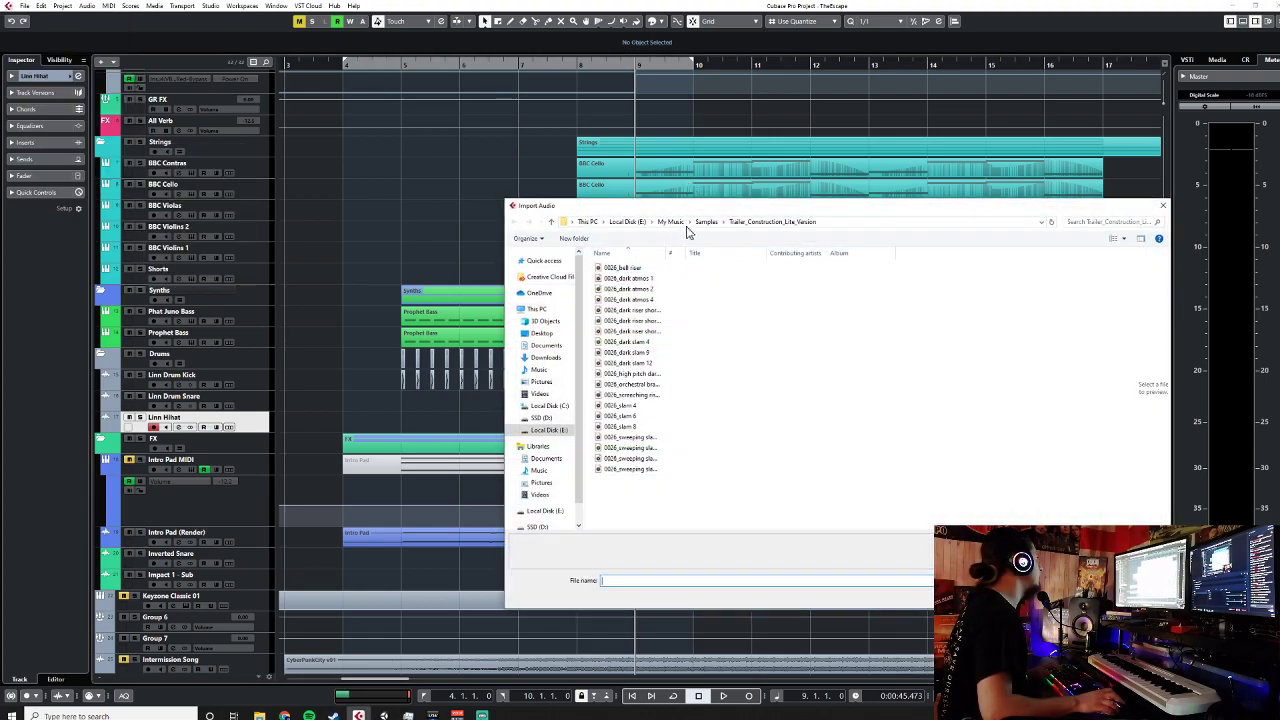
click(707, 222)
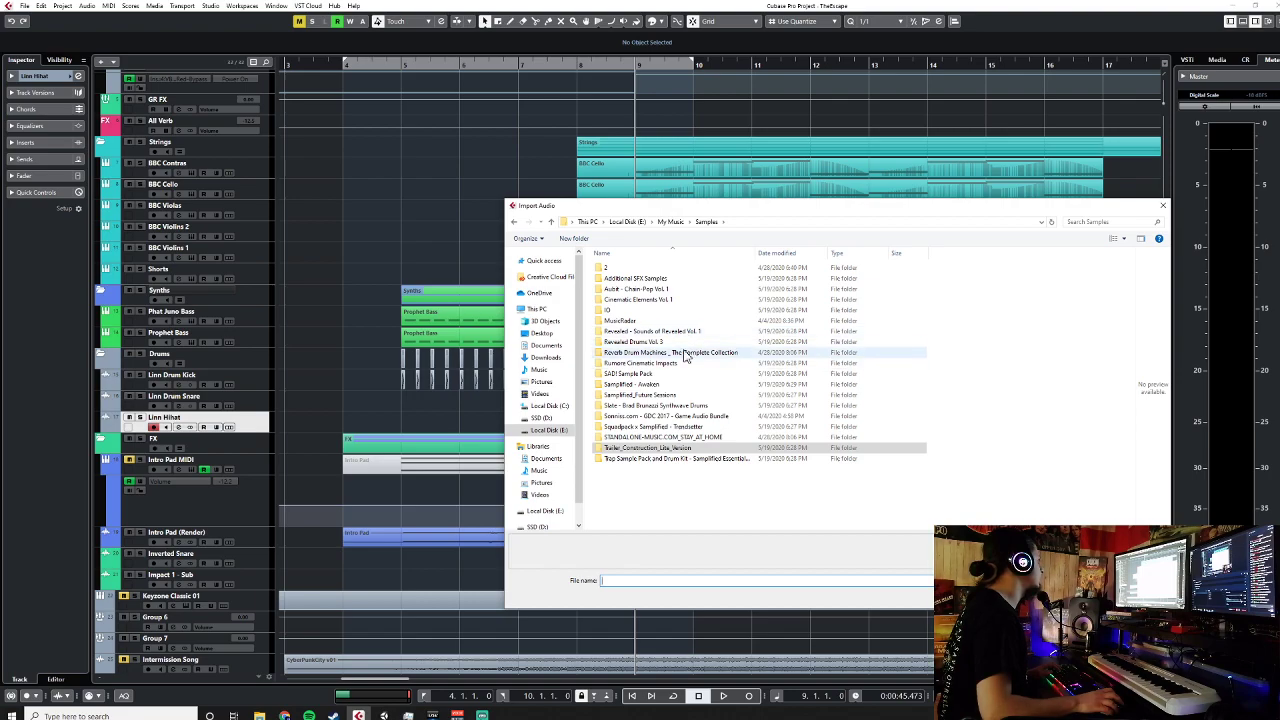
double_click(655, 405)
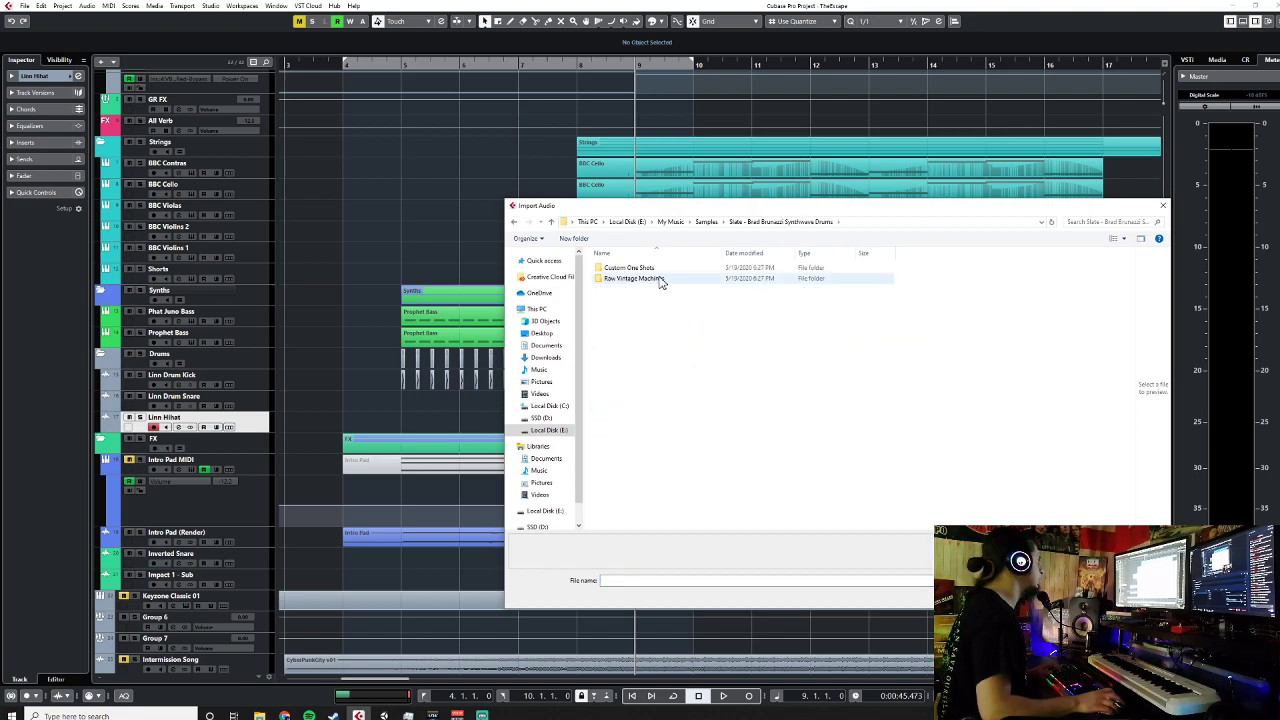
double_click(662, 268)
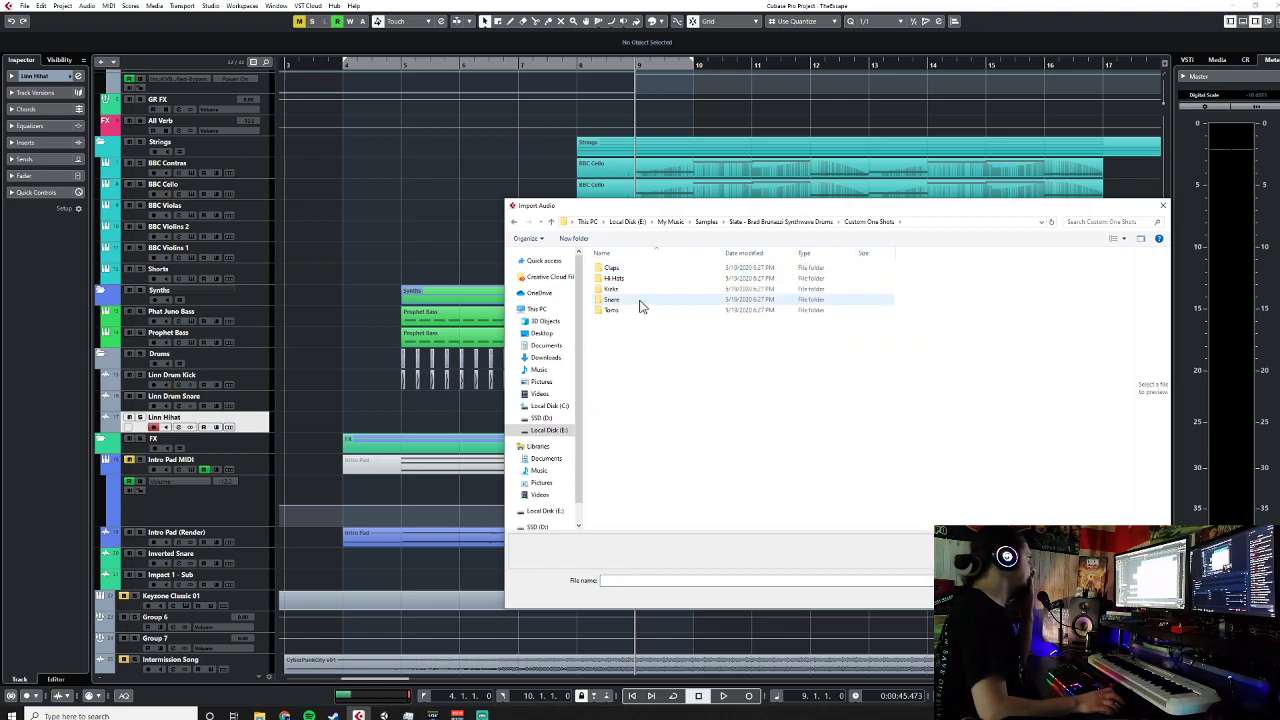
double_click(636, 280)
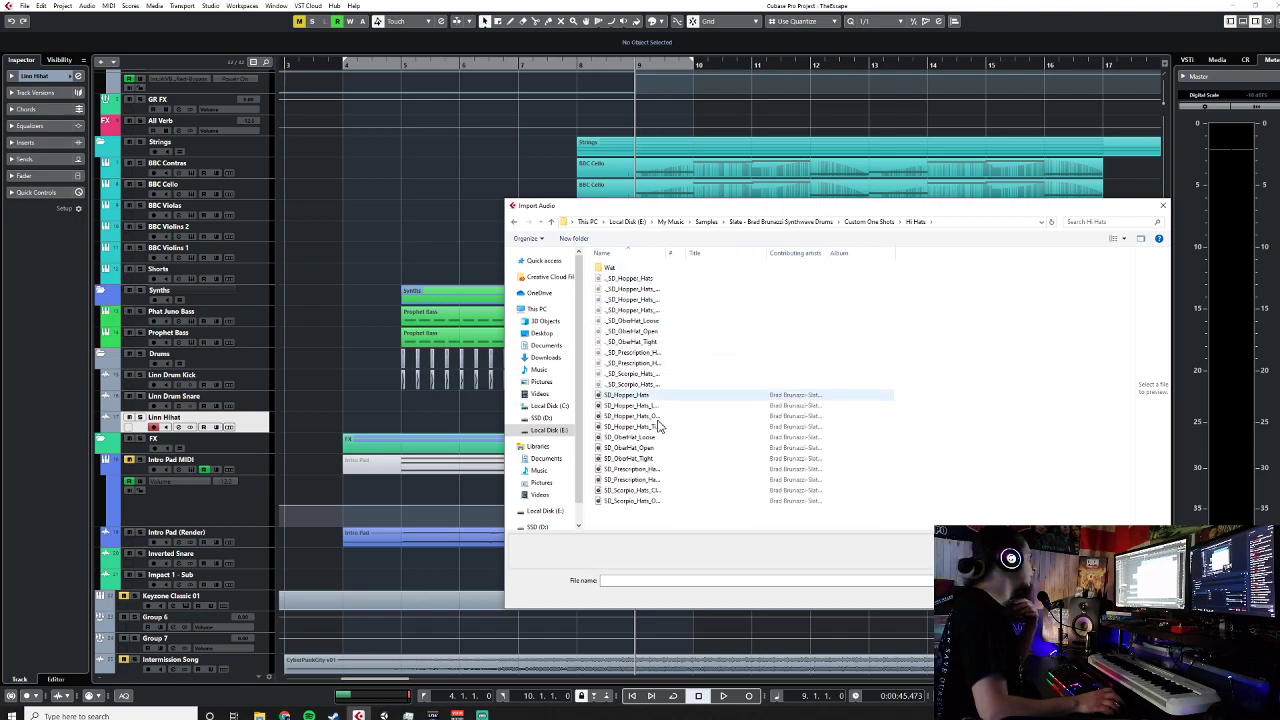
double_click(667, 253)
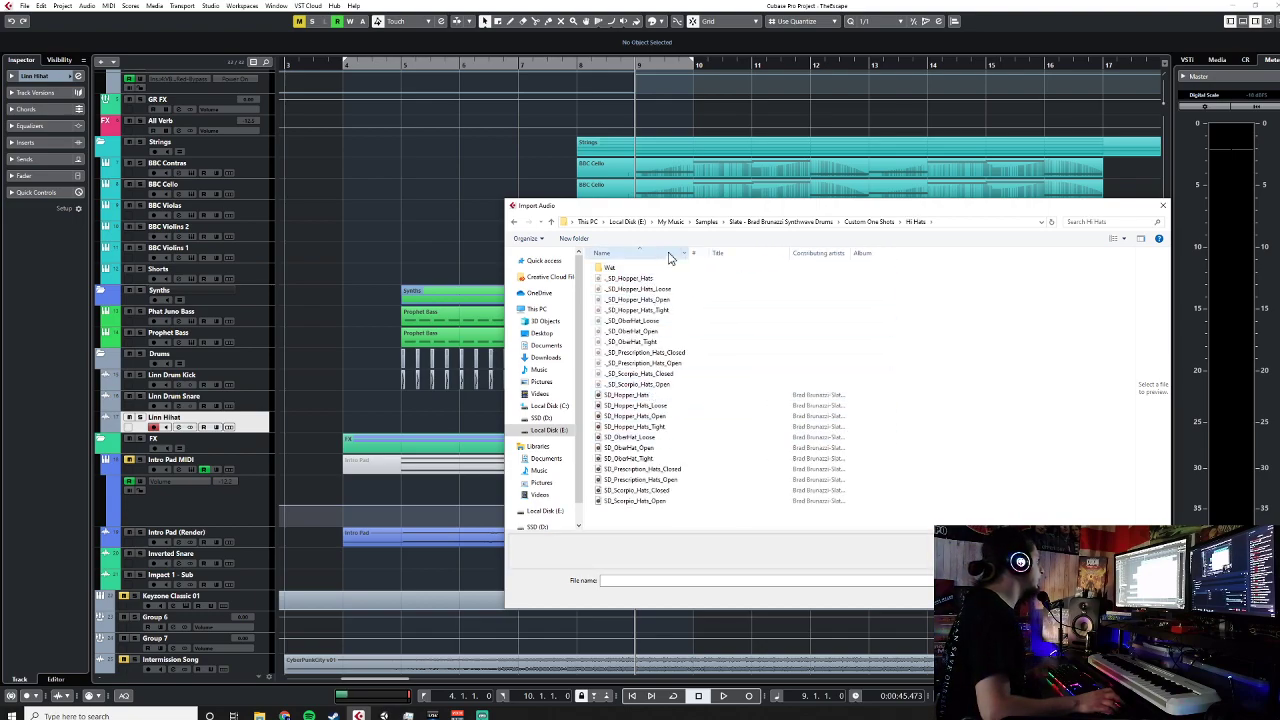
Step: Go to the library's Raw Vintage Machines folder and open the LinnDrum Hi Hats samples
click(870, 222)
click(780, 221)
double_click(628, 279)
double_click(625, 278)
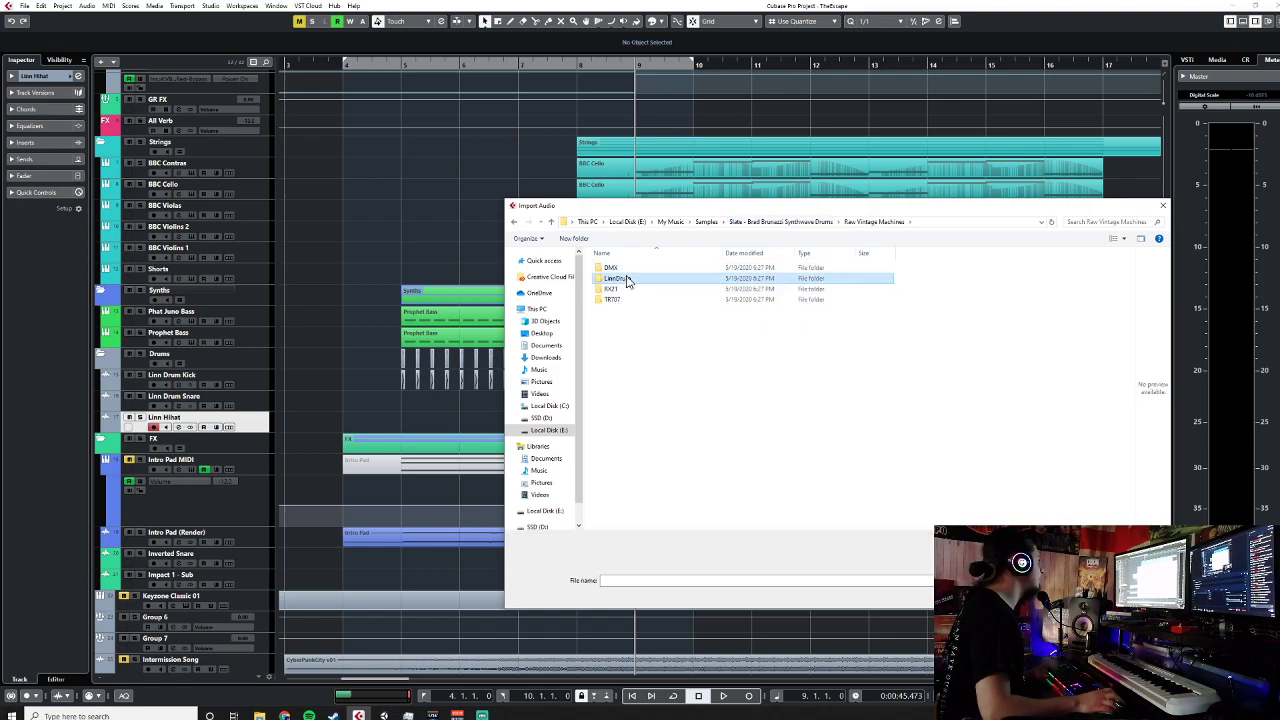
double_click(650, 298)
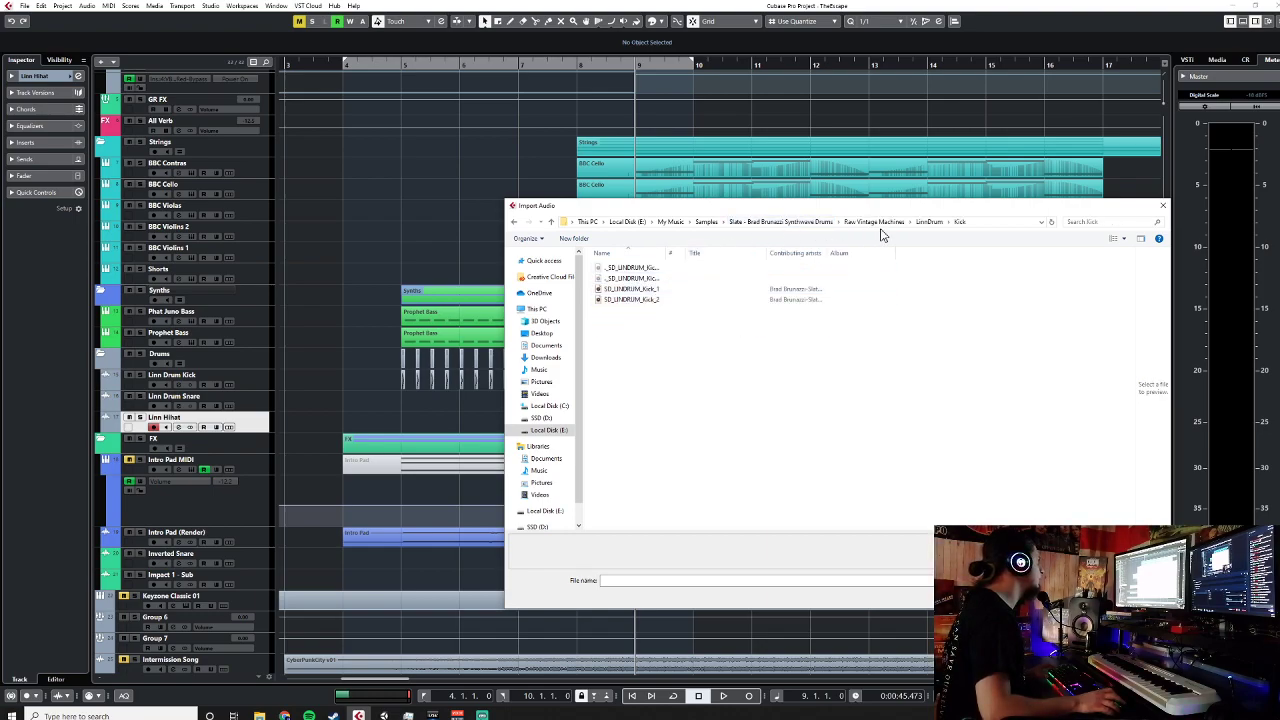
click(929, 221)
double_click(636, 294)
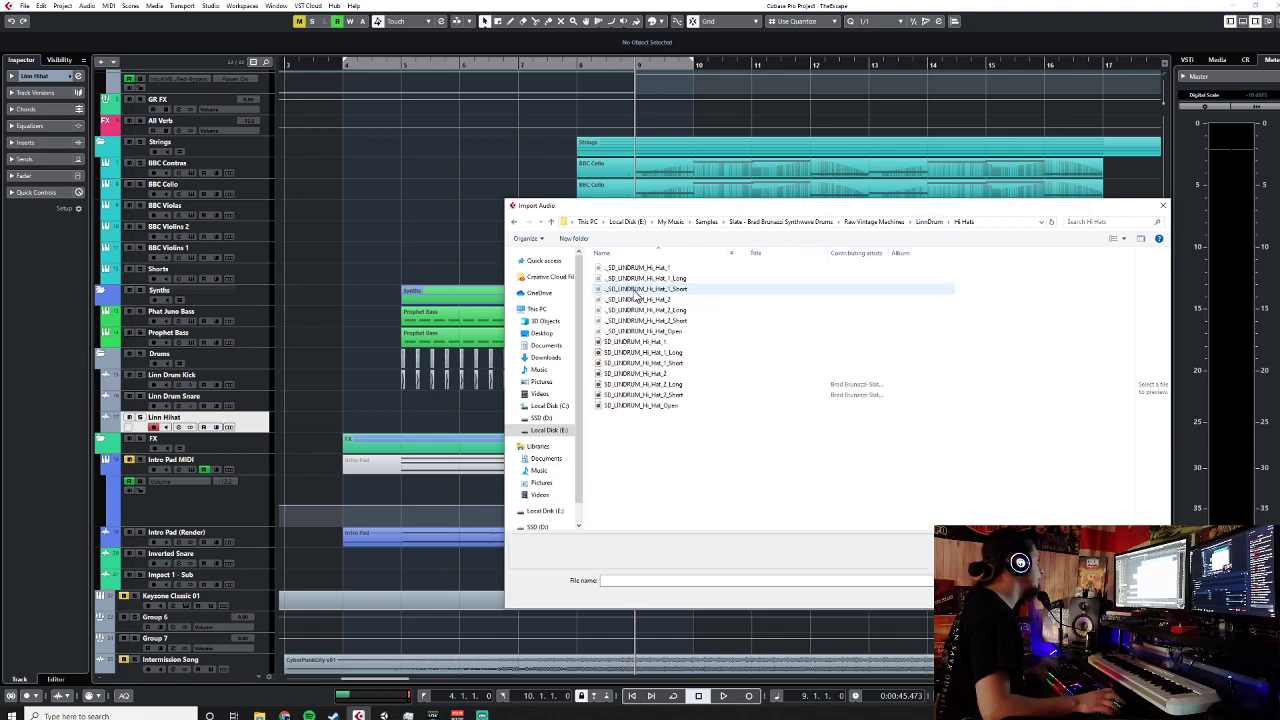
Step: Import SD_LINDRUM_Hi_Hat_1 and SD_LINDRUM_Hi_Hat_1_Short together onto the Linn Hihat track
click(680, 344)
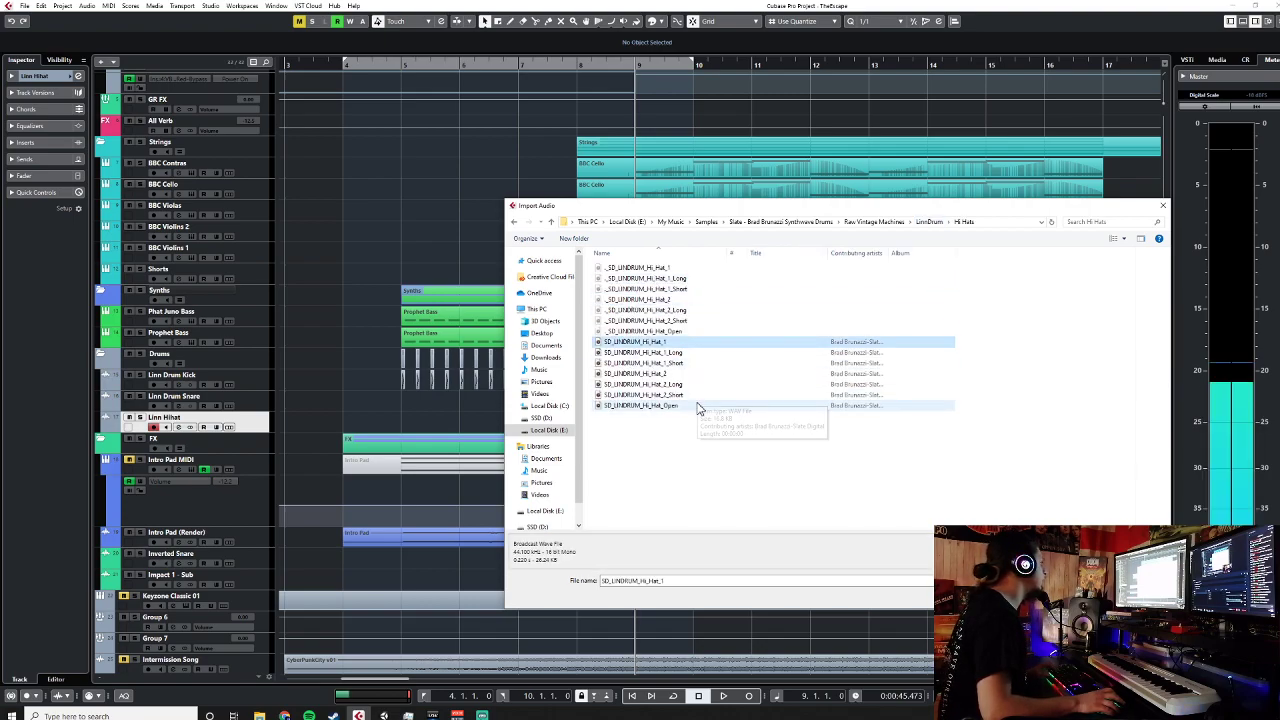
ctrl+click(686, 362)
key(Return)
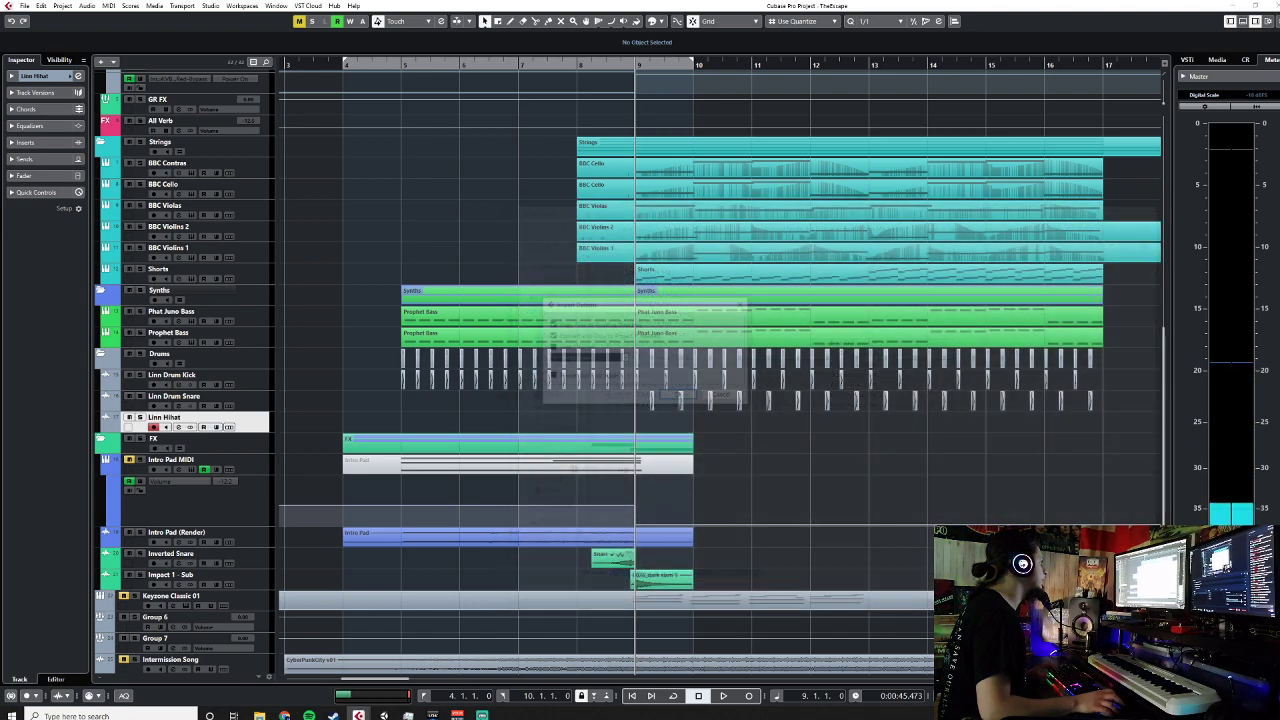
click(680, 397)
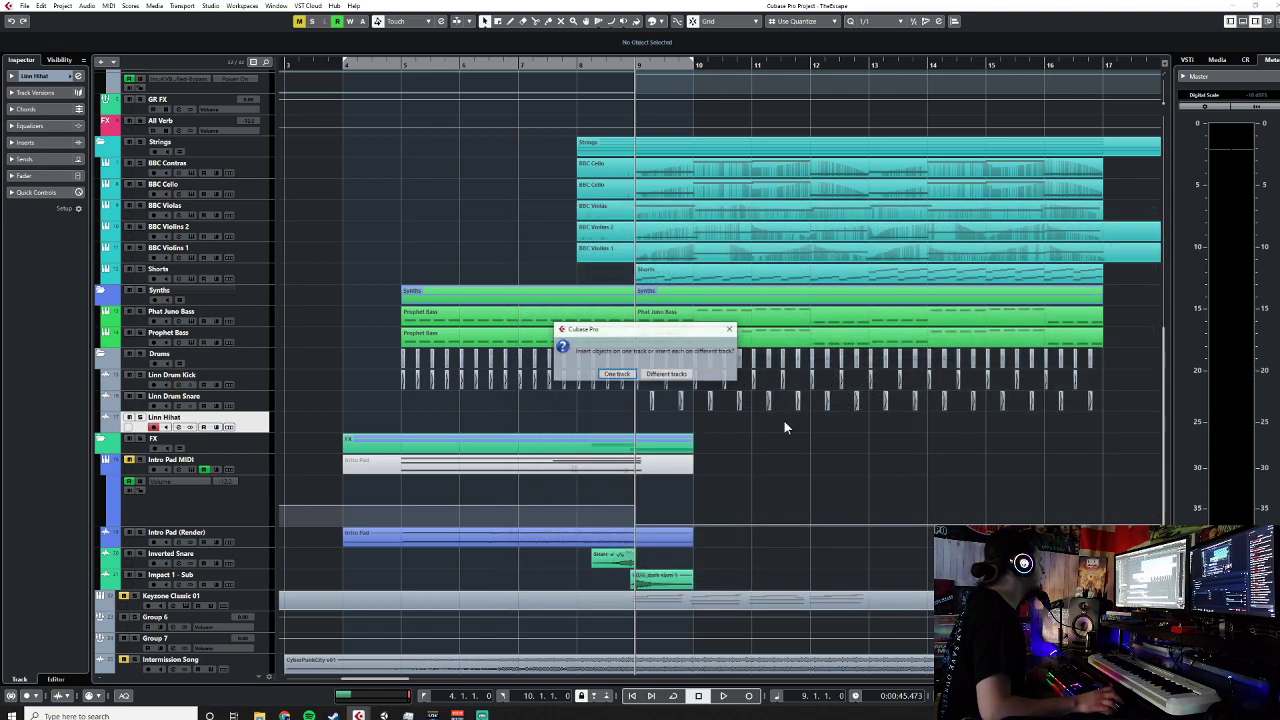
Step: Set the quantize grid to 1/16, shorten the first hi-hat to one sixteenth and move the short hi-hat to the second sixteenth of bar 9
scroll(650, 437, up, 8)
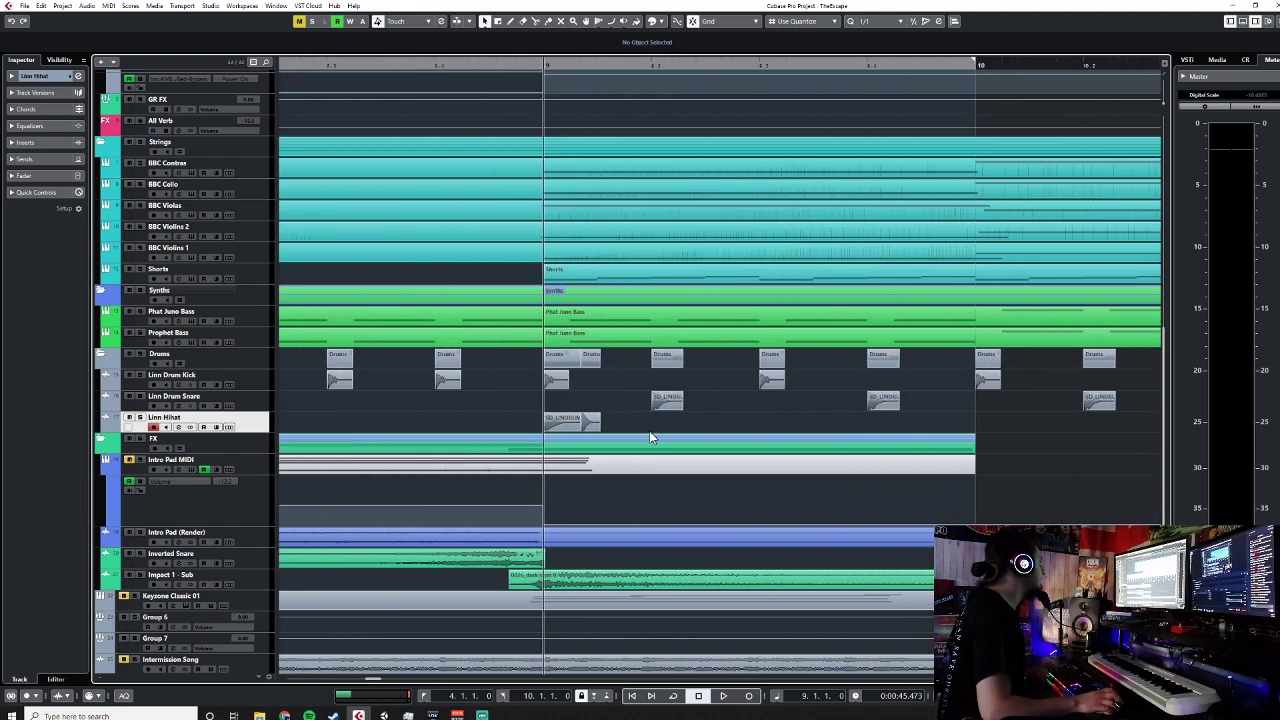
click(866, 21)
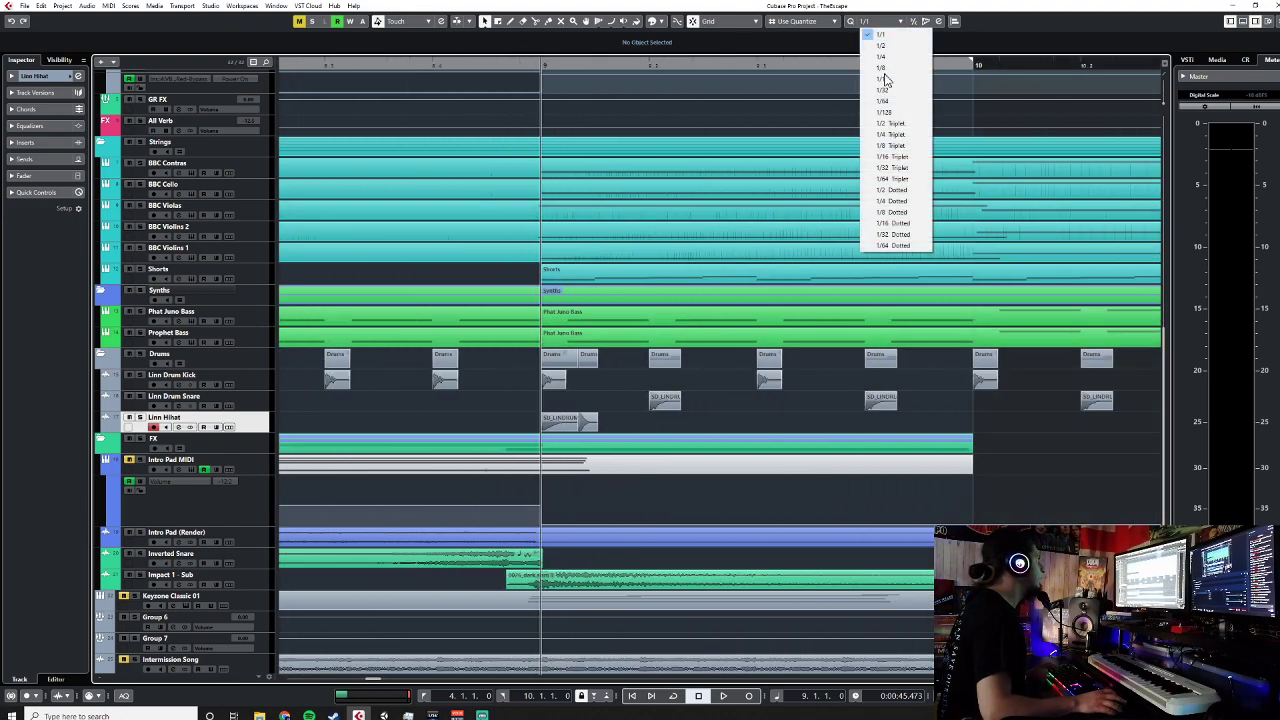
click(880, 88)
scroll(594, 425, up, 2)
click(565, 434)
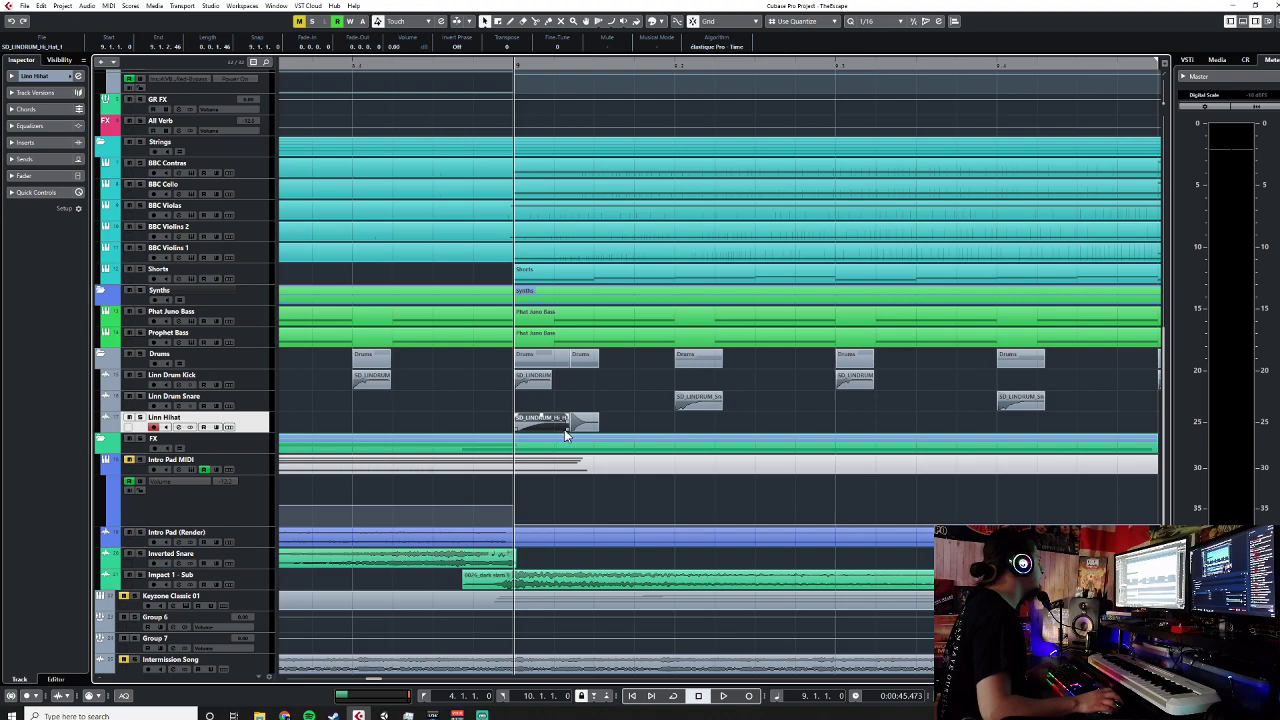
mouse_move(567, 428)
mouse_down()
mouse_move(551, 430)
mouse_move(568, 422)
mouse_up()
Step: Paste copies of the short hi-hat at the third and fourth sixteenths of bar 9's first beat
click(596, 64)
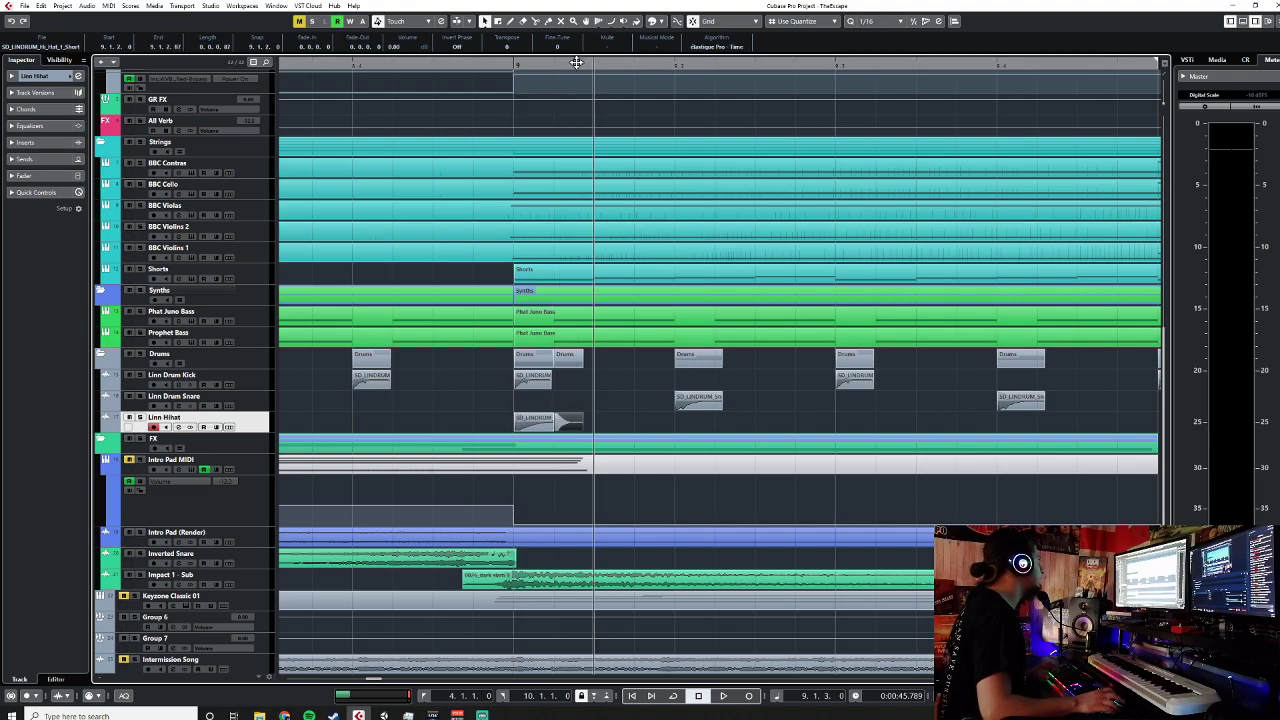
key(ctrl+v)
key(KP_Divide)
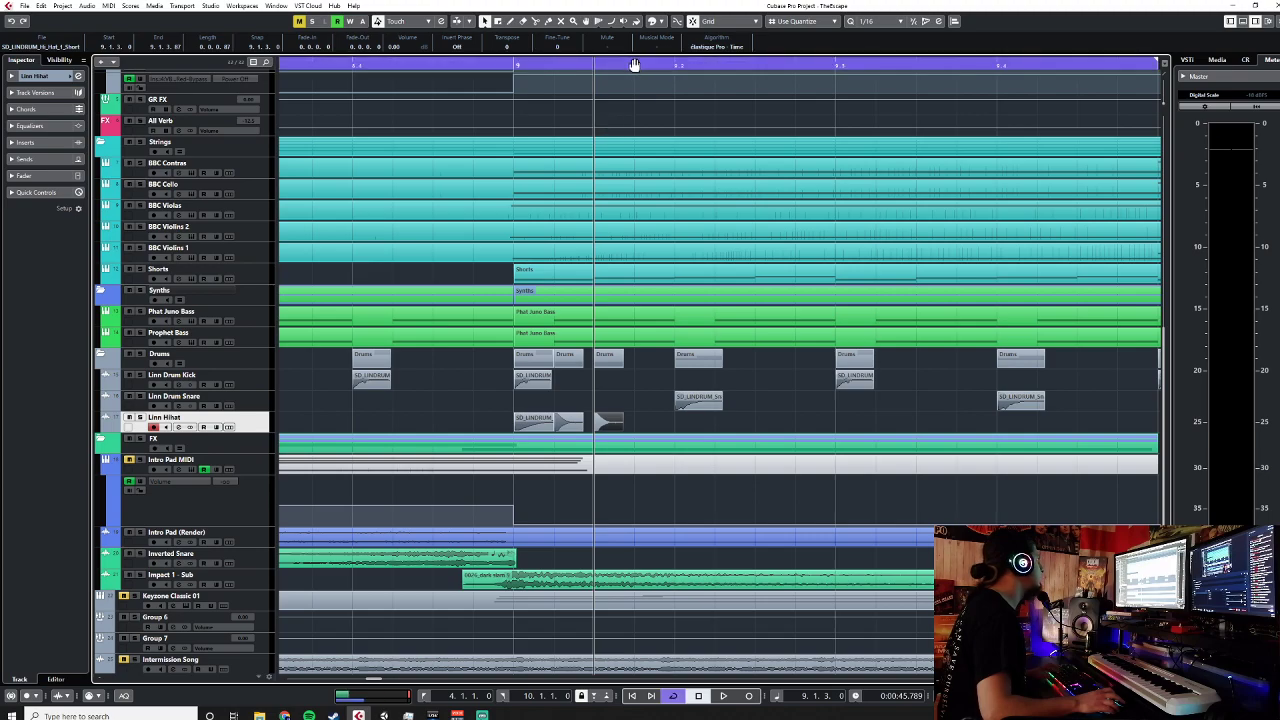
key(KP_Divide)
click(635, 64)
key(ctrl+v)
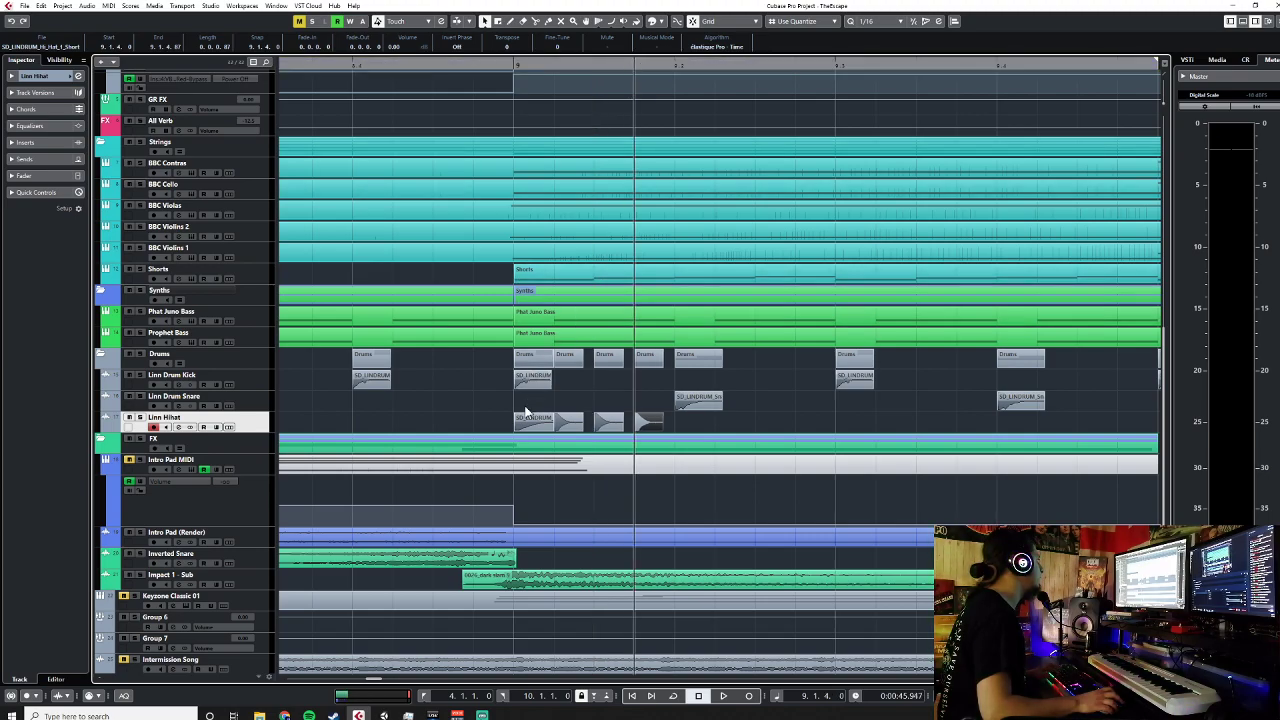
Step: Copy the four-hit hi-hat pattern to beat 2 of bar 9, and copy both beats to beat 3
click(675, 64)
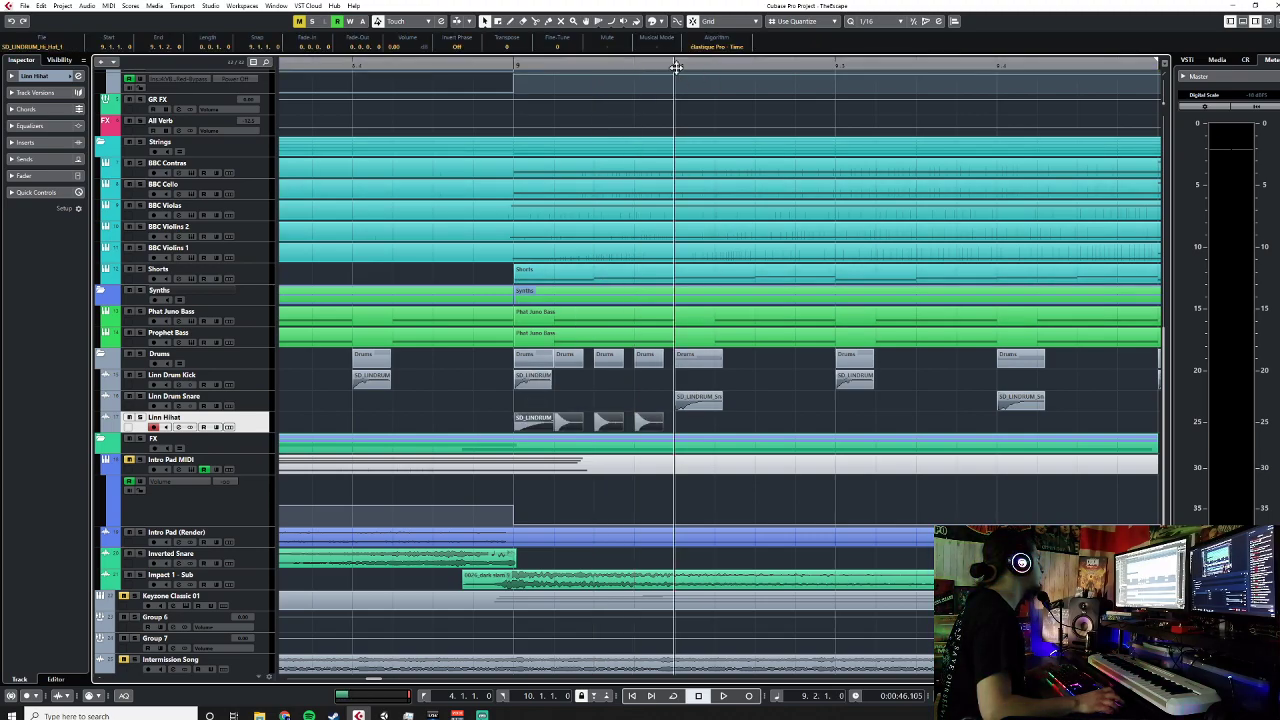
key(ctrl+v)
drag(474, 421, 824, 416)
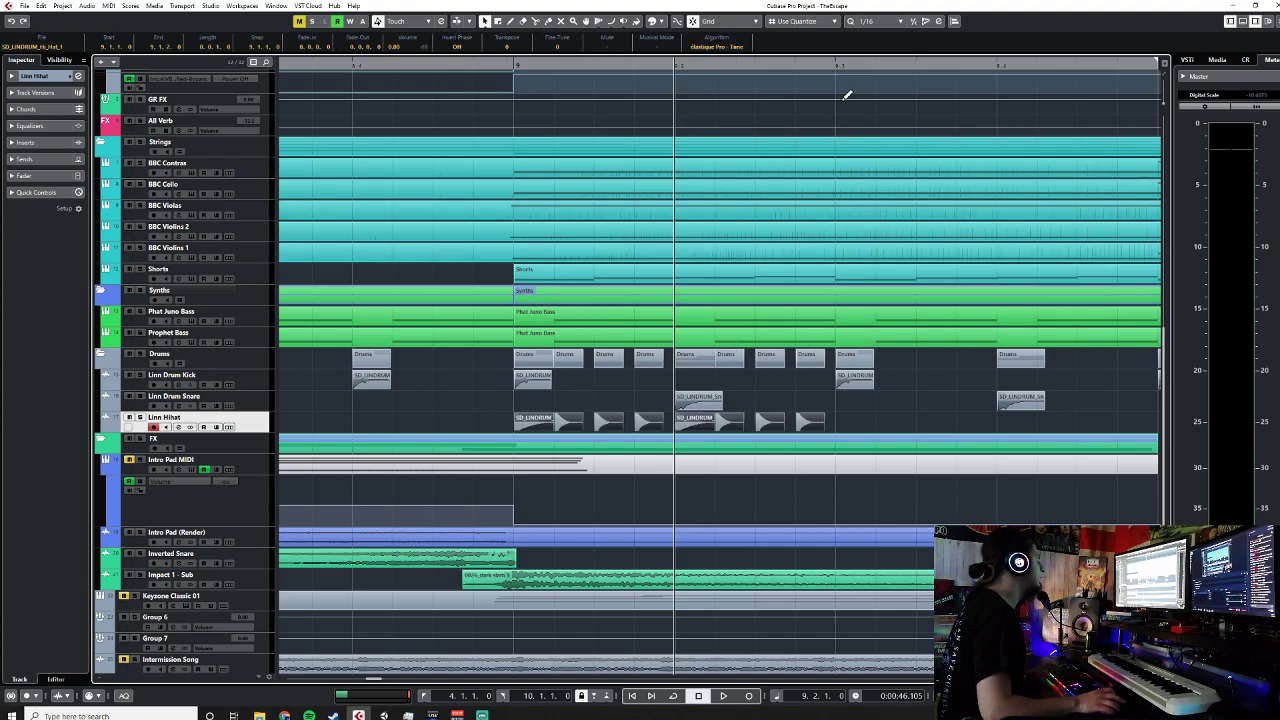
click(832, 66)
key(ctrl+v)
Step: Select all the hi-hat hits in bar 9 and copy them to bar 10 on the Linn Hihat track
scroll(866, 376, down, 5)
drag(712, 414, 1060, 426)
scroll(1055, 429, right, 4)
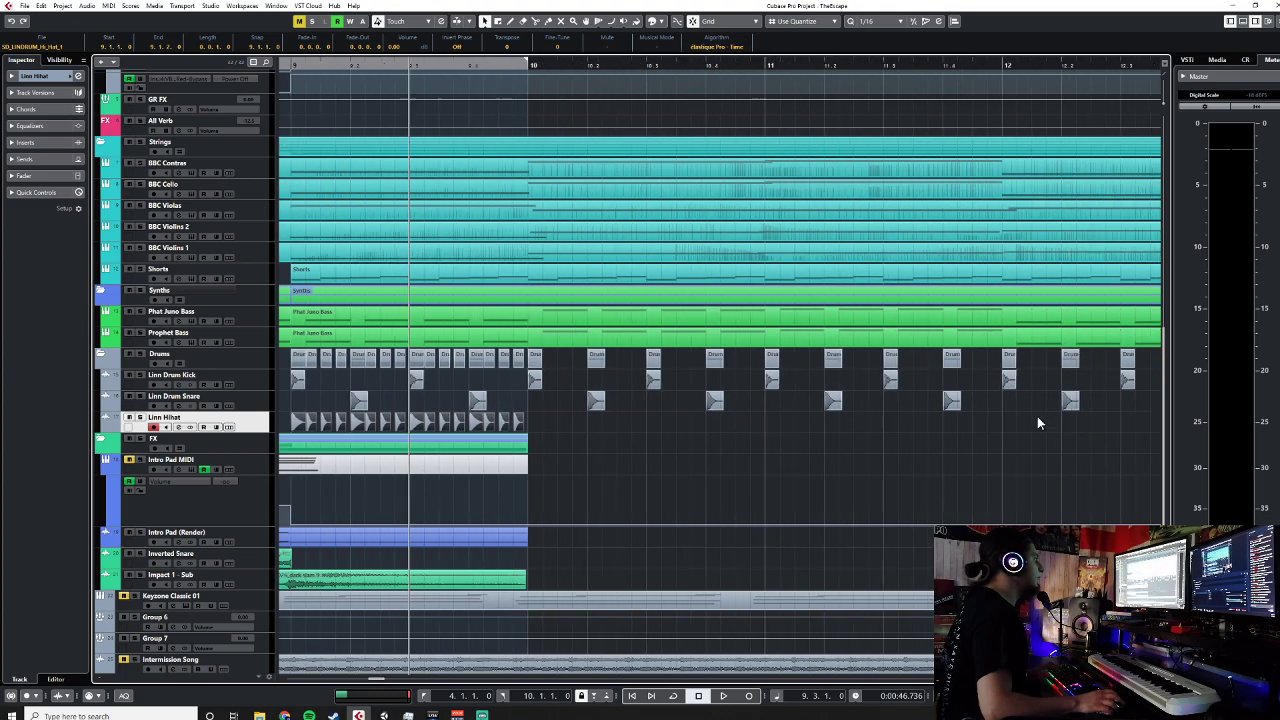
scroll(1037, 418, down, 2)
scroll(1036, 418, right, 2)
click(549, 65)
click(893, 22)
click(893, 22)
click(893, 22)
click(880, 38)
key(ctrl+d)
Step: Repeat the one-bar hi-hat pattern at bars 11, 12 and 13
click(706, 65)
key(ctrl+d)
click(864, 68)
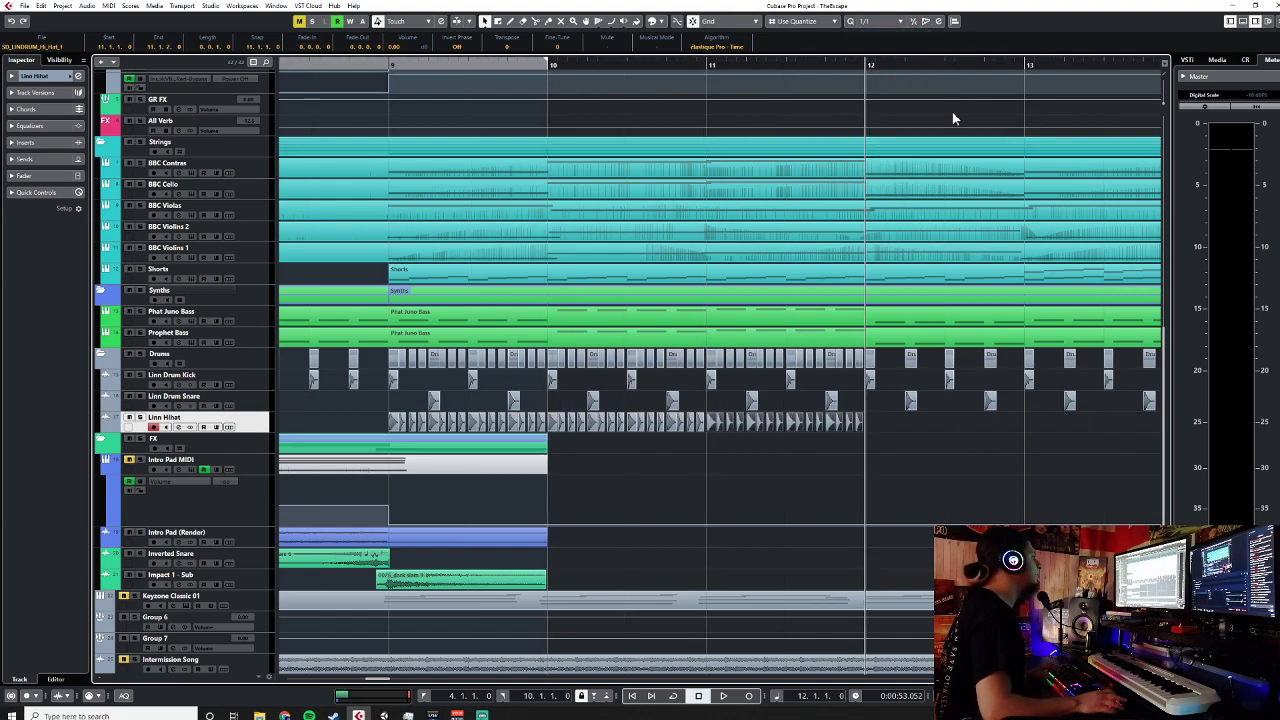
key(ctrl+d)
click(1026, 66)
key(ctrl+d)
Step: Extend the hi-hat pattern with copies at bars 14, 15 and 16, up to the end of the drum section
scroll(1034, 388, right, 3)
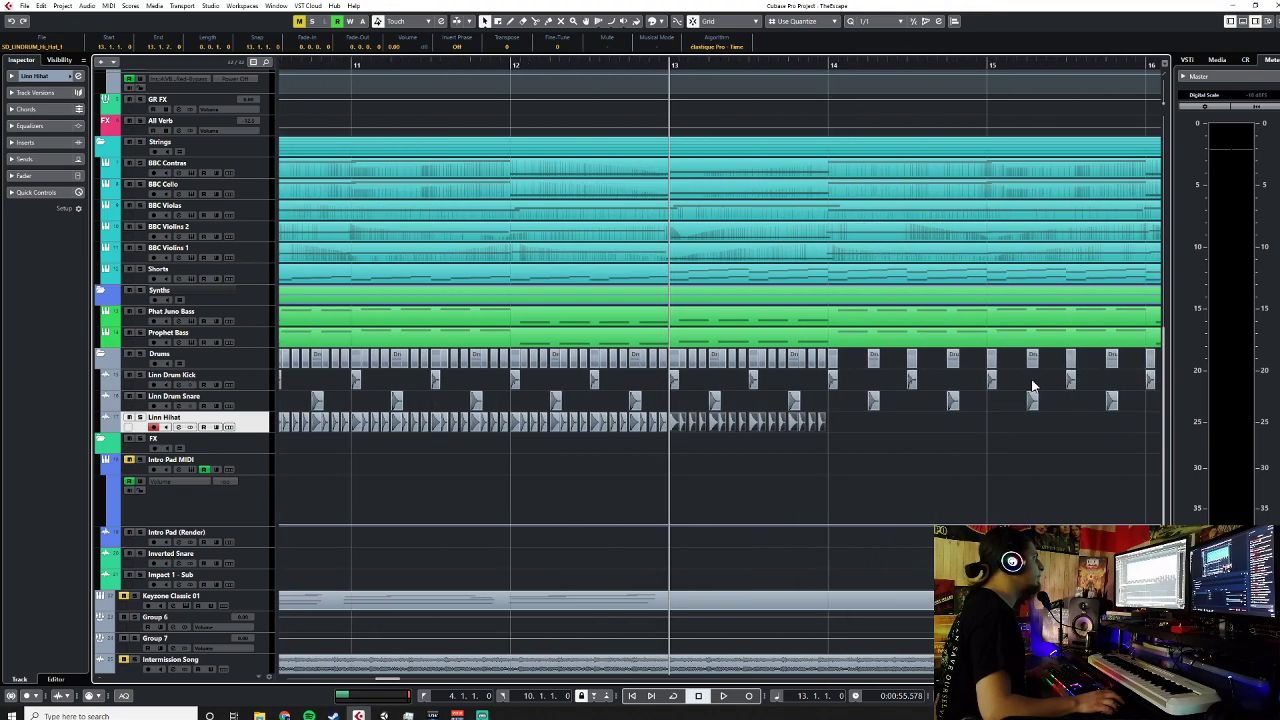
scroll(925, 340, down, 3)
click(891, 65)
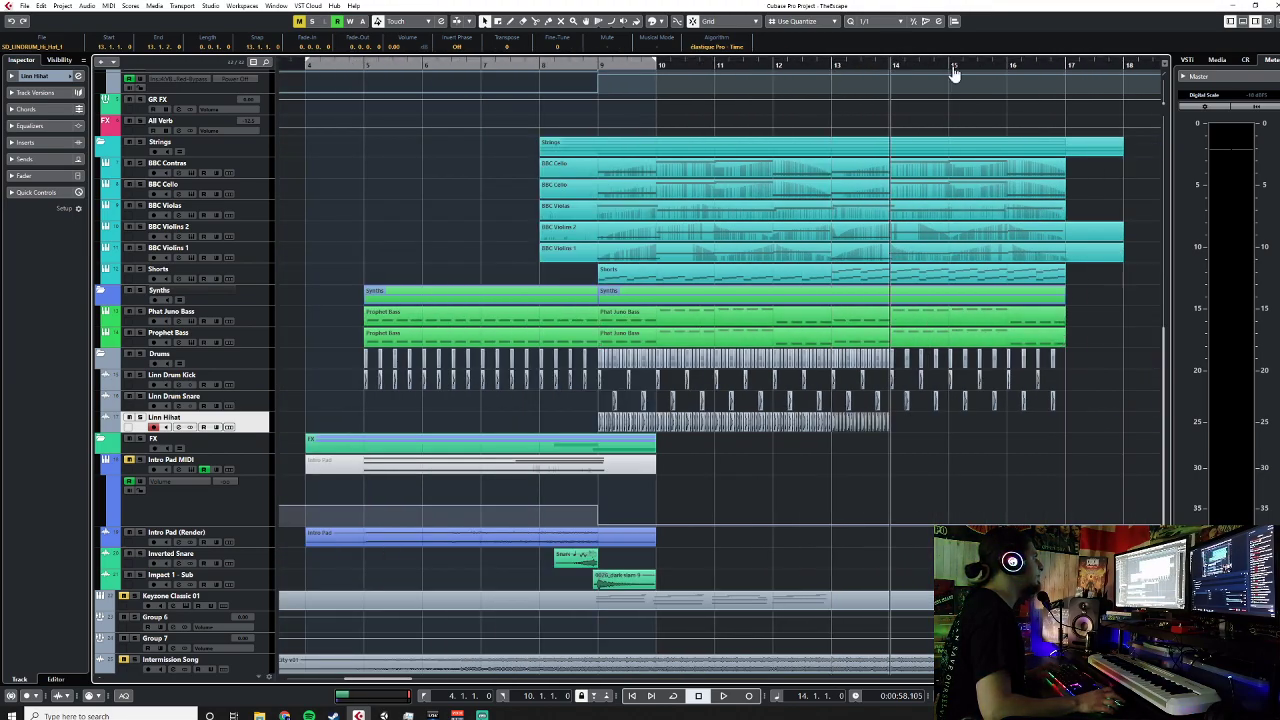
key(ctrl+d)
click(953, 68)
key(ctrl+d)
click(1006, 66)
key(ctrl+d)
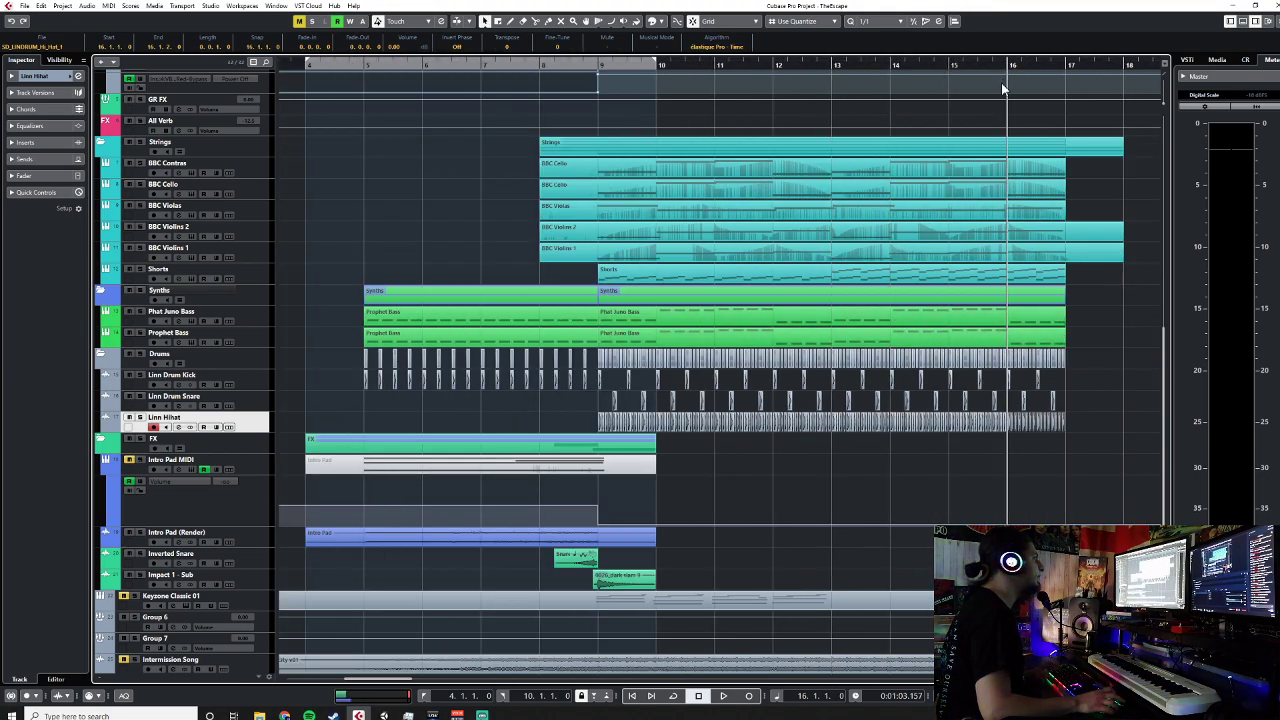
Step: Enable the lowest and highest channel EQ bands on the Linn Hihat track and cut both
click(541, 66)
click(12, 78)
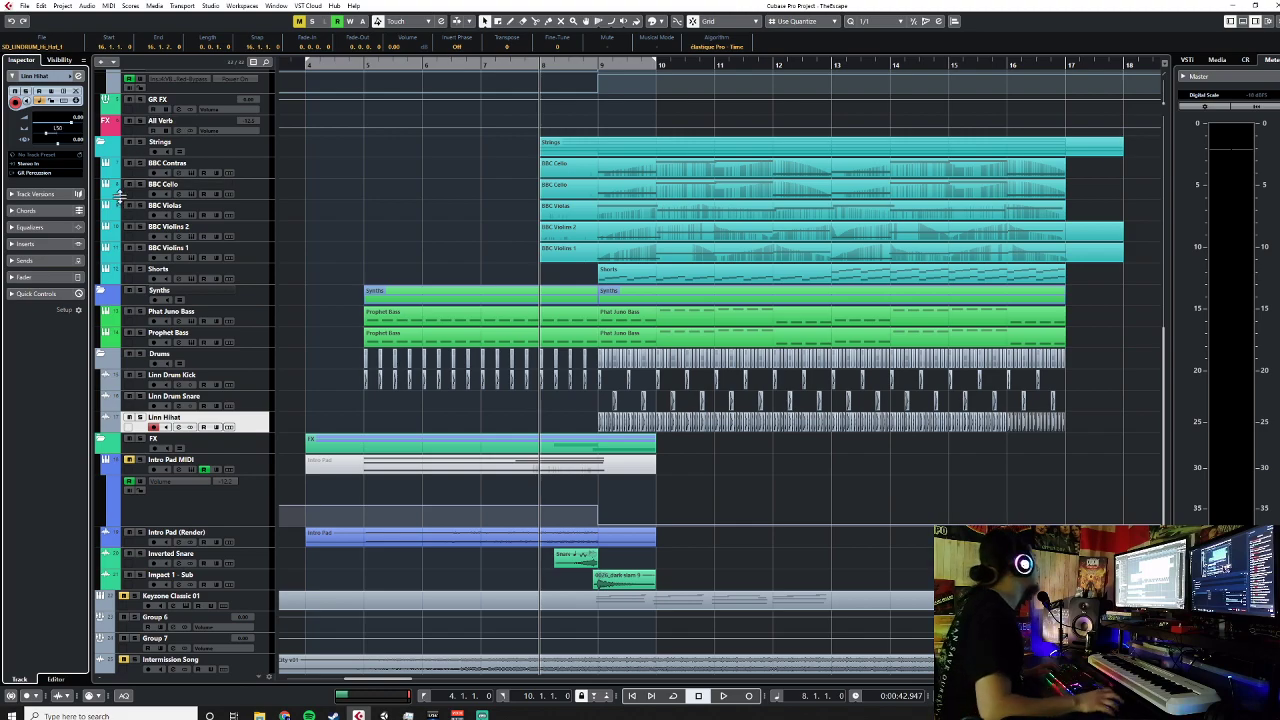
click(28, 228)
click(14, 186)
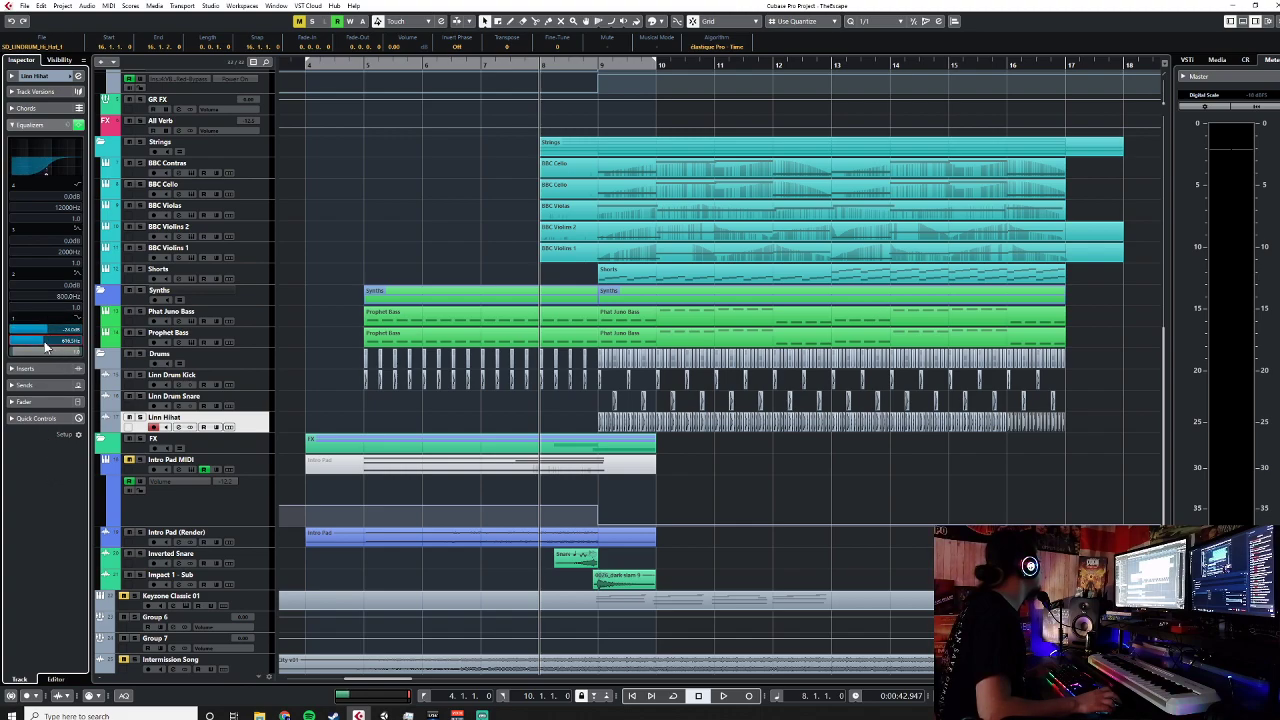
drag(50, 376, 55, 370)
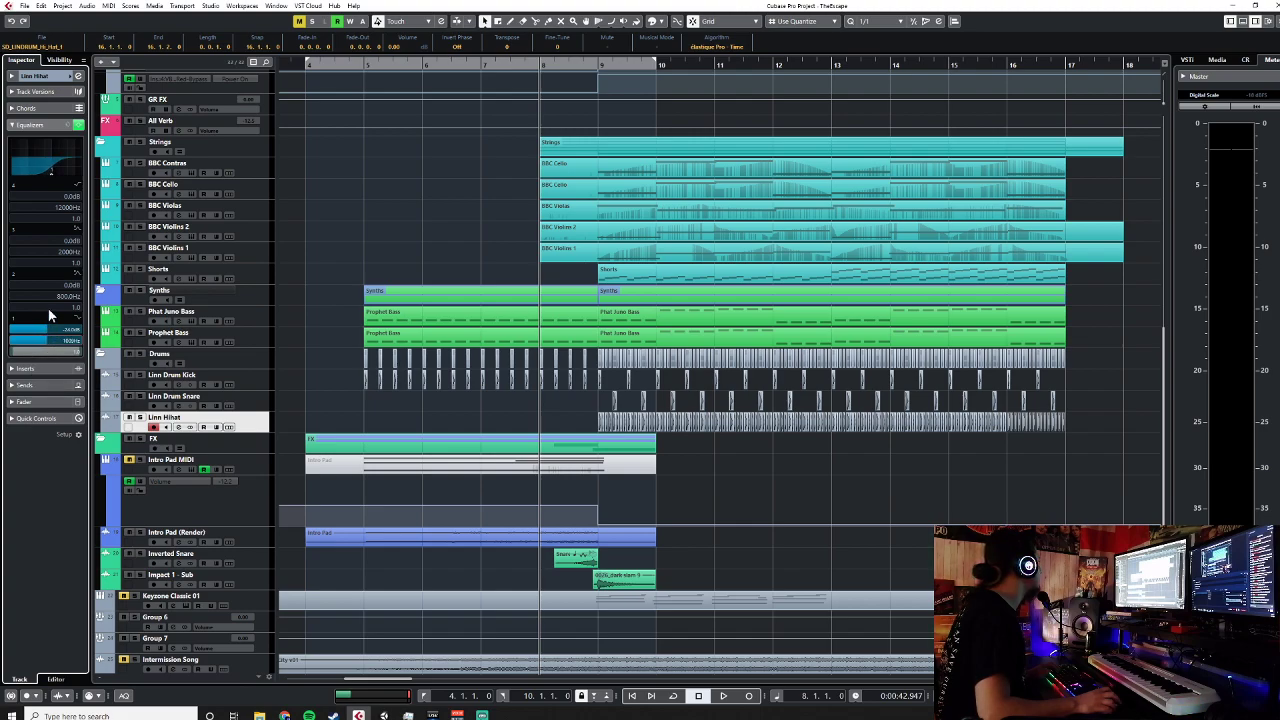
drag(60, 200, 93, 500)
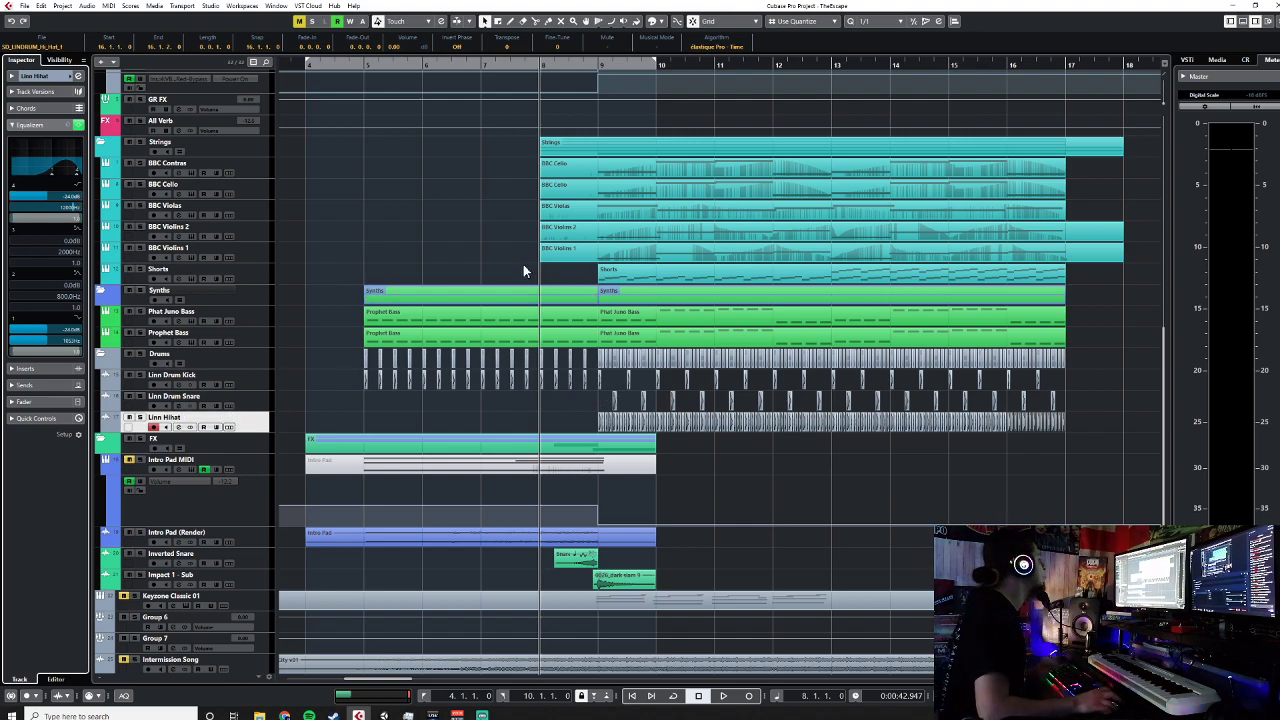
Step: Lower the Linn Hihat channel's volume to about -16 dB in the mixer
click(40, 75)
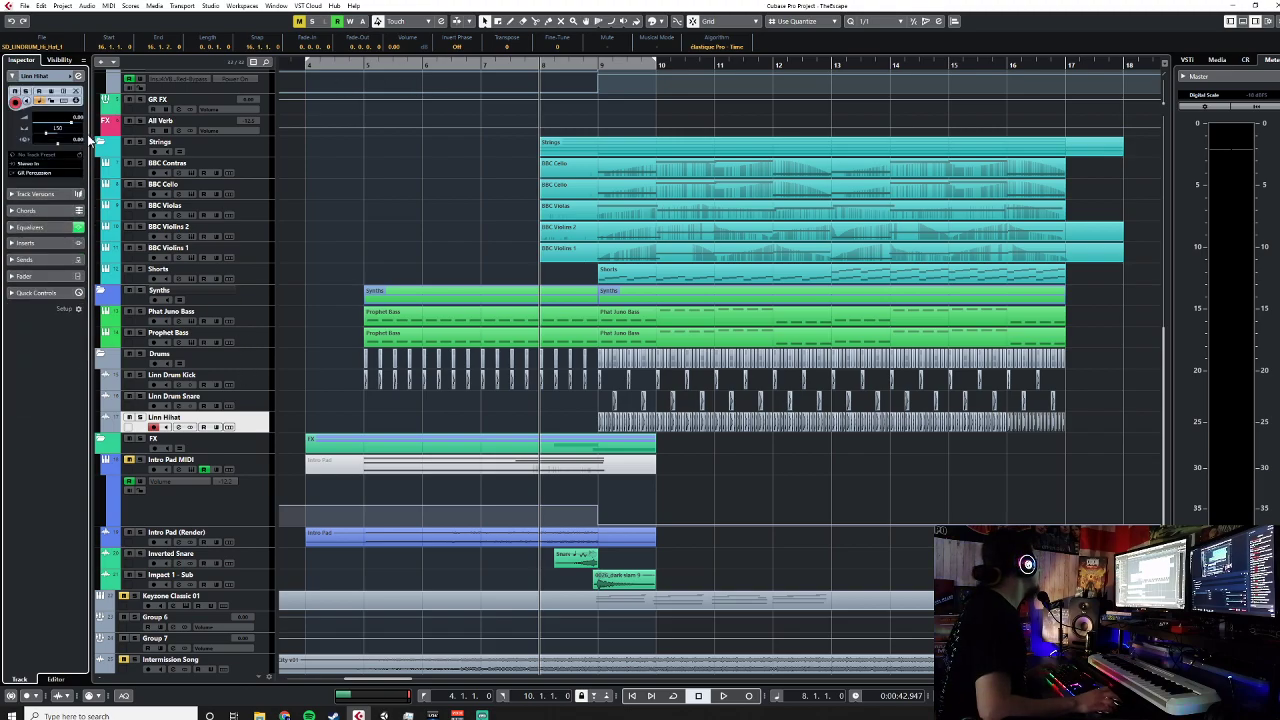
key(F3)
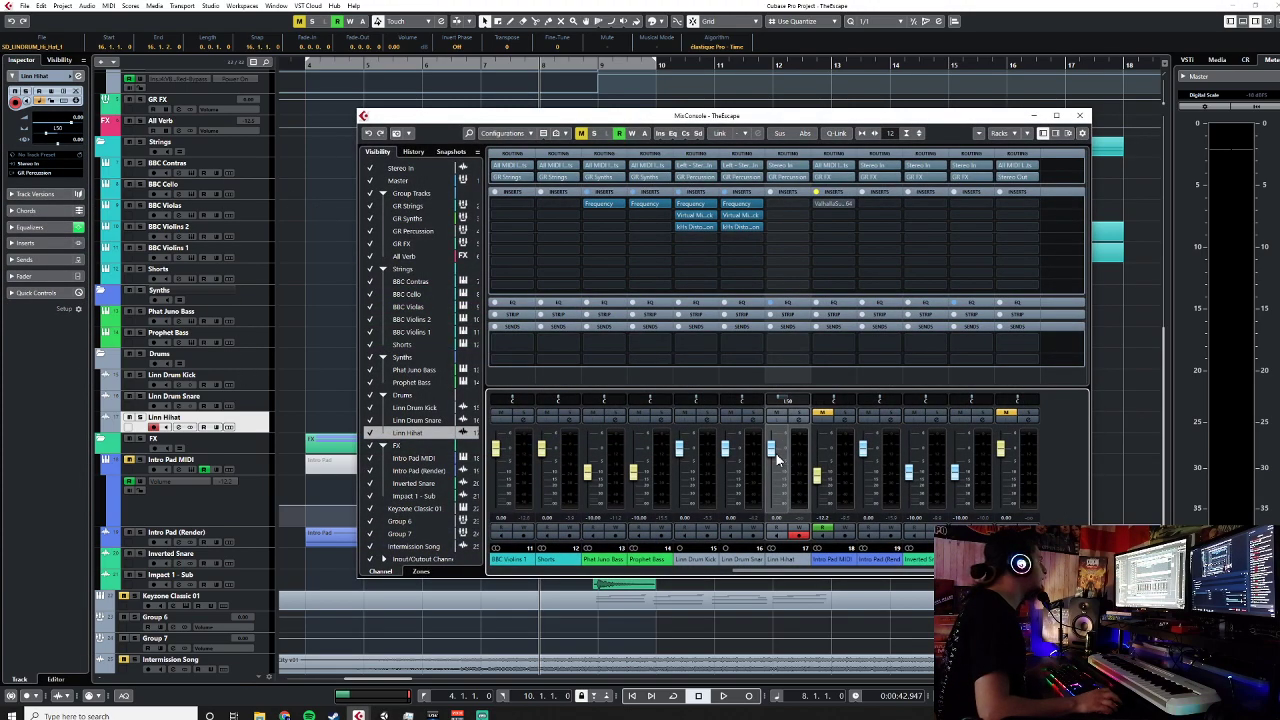
key(F3)
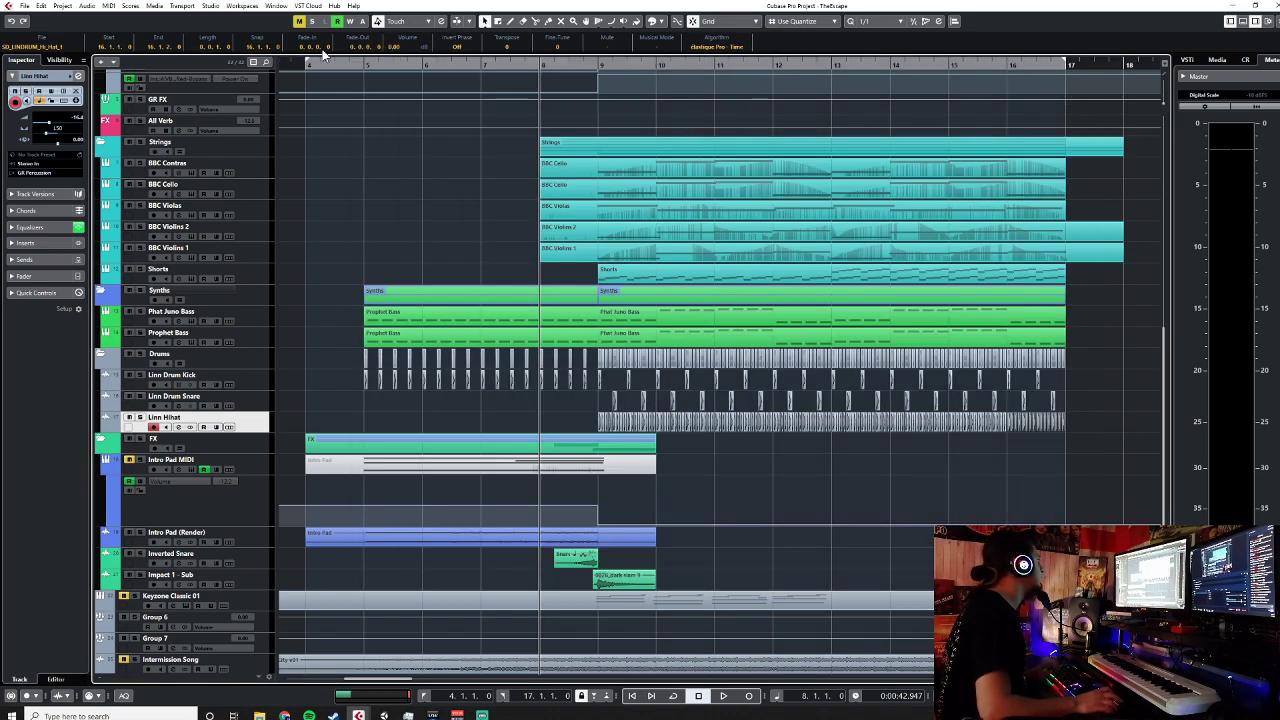
Step: Set the loop range to bars 9 to 17, enable cycling, and start playback from bar 8
drag(309, 66, 600, 86)
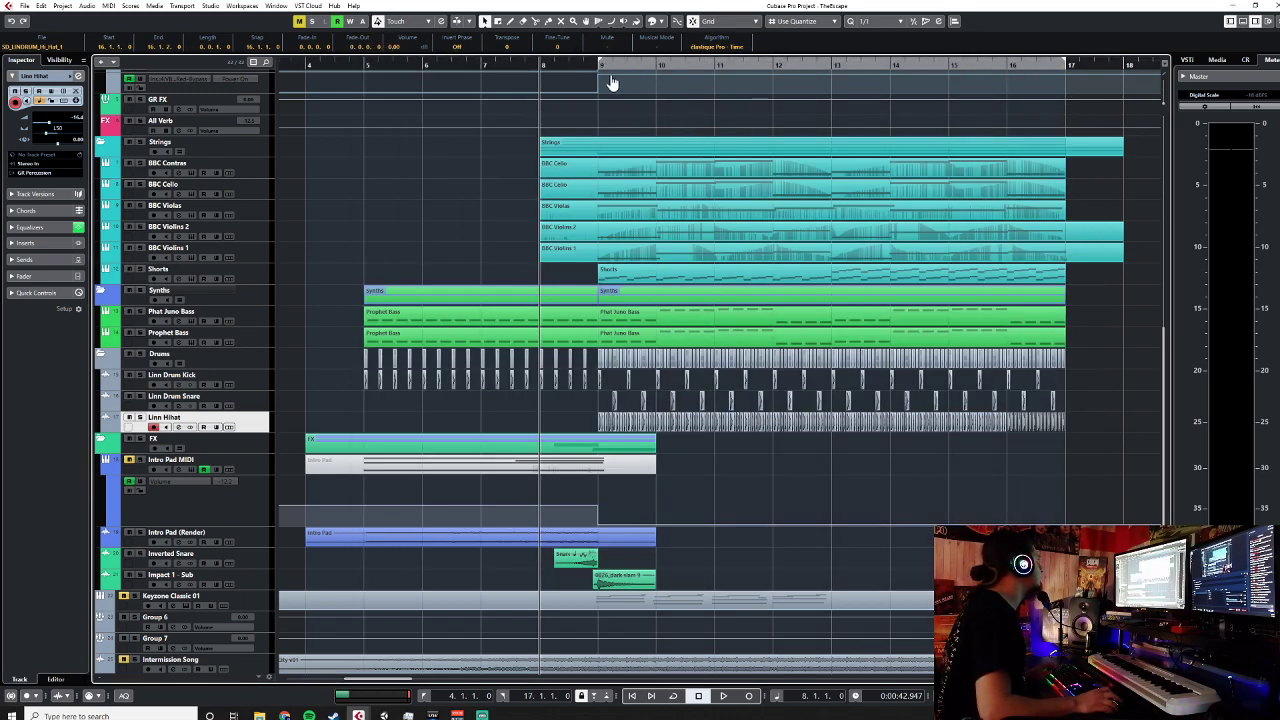
click(674, 697)
key(space)
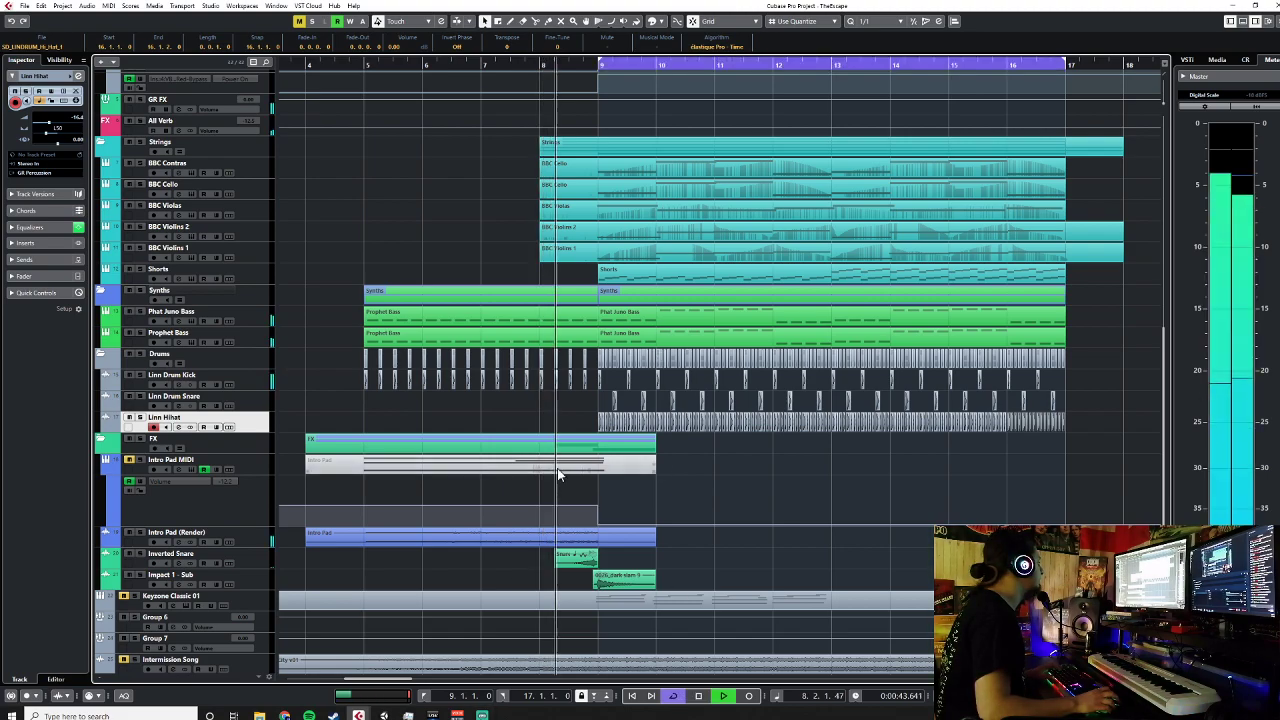
Step: Raise the Linn Hihat level to -15.2 dB in the mixer during playback, and stop after listening to the result
key(F3)
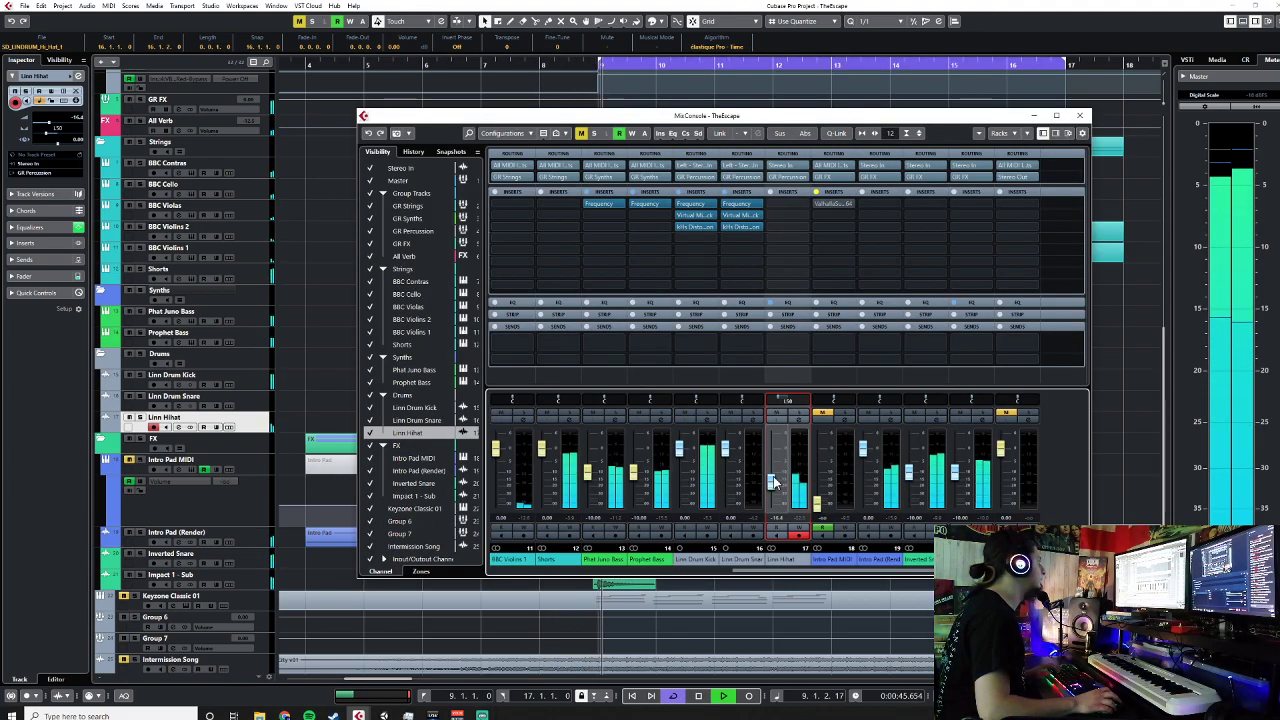
drag(772, 485, 779, 484)
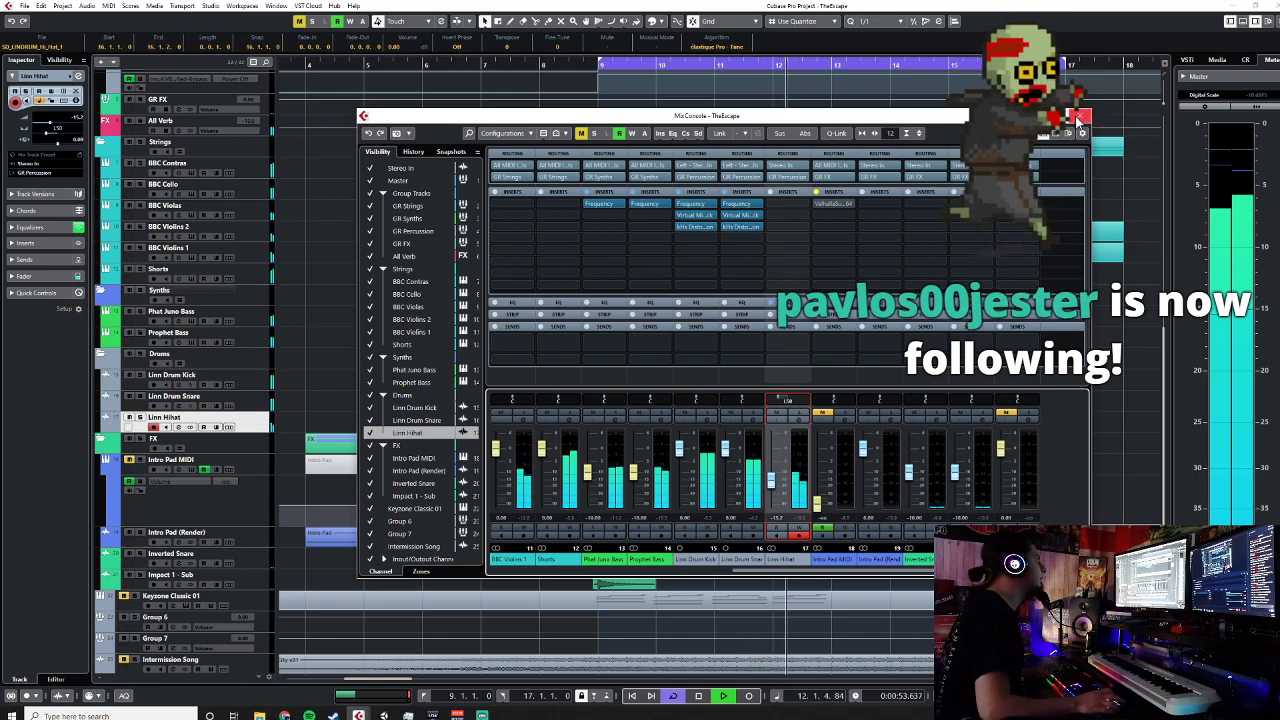
key(F3)
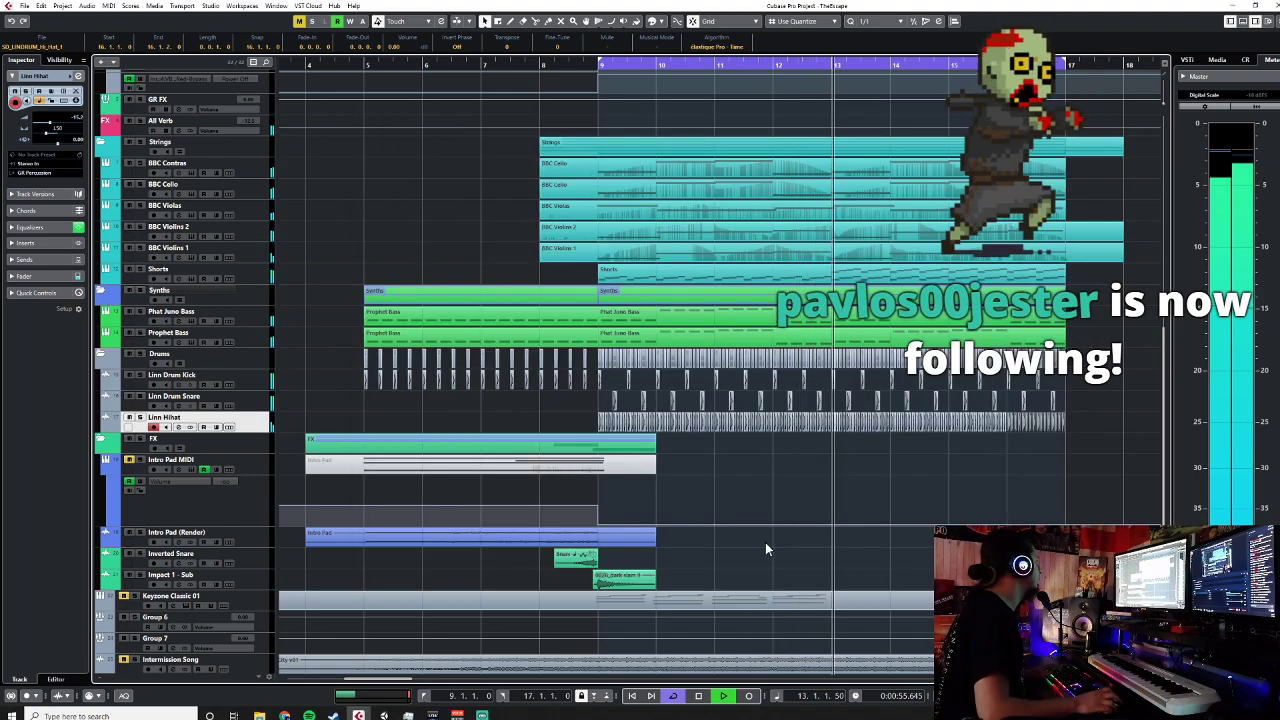
key(space)
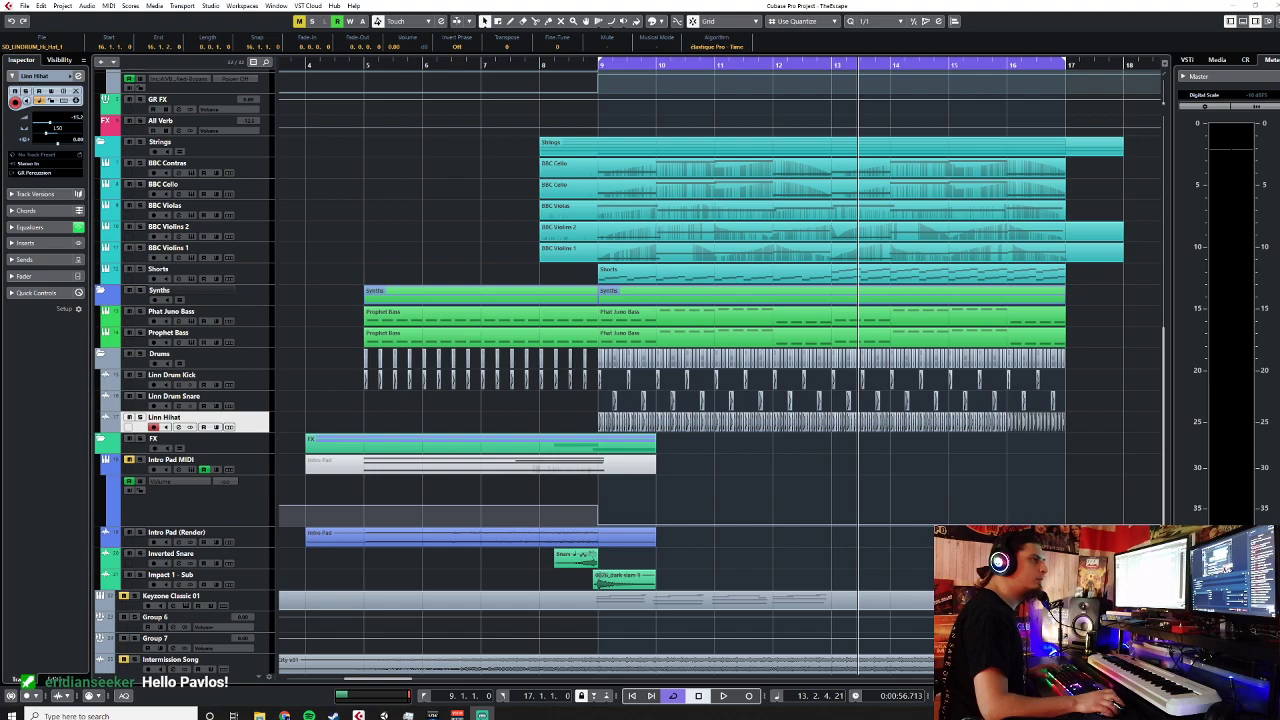
Step: Return the playhead to bar 8, disable cycling, and mute the five BBC string tracks from BBC Contras to BBC Violins 1
click(542, 66)
click(675, 696)
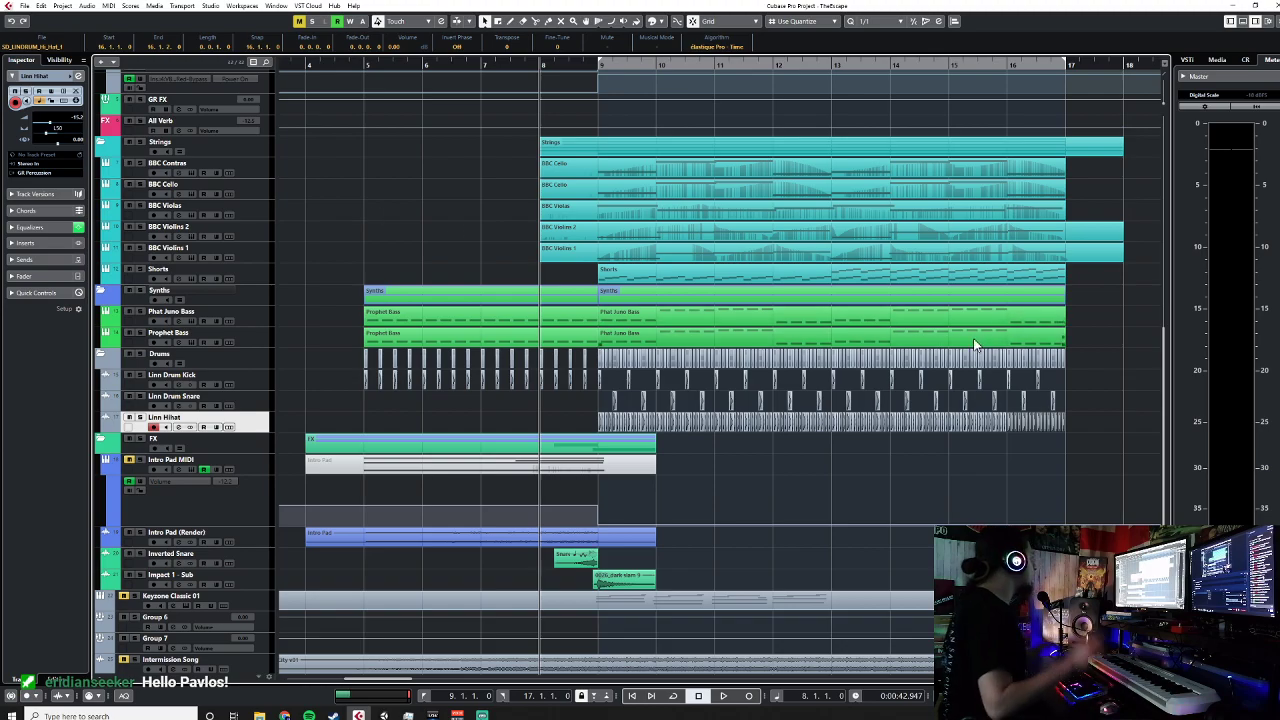
scroll(696, 407, up, 3)
scroll(696, 407, down, 3)
scroll(697, 413, up, 3)
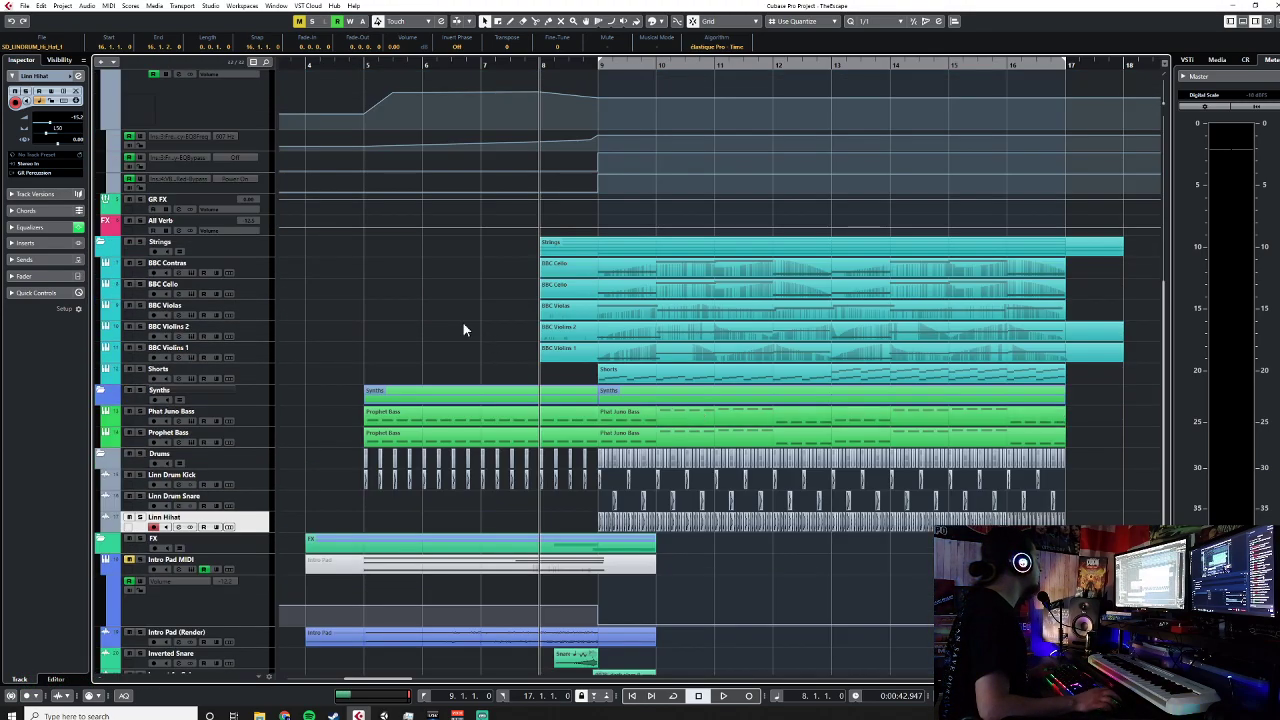
click(571, 277)
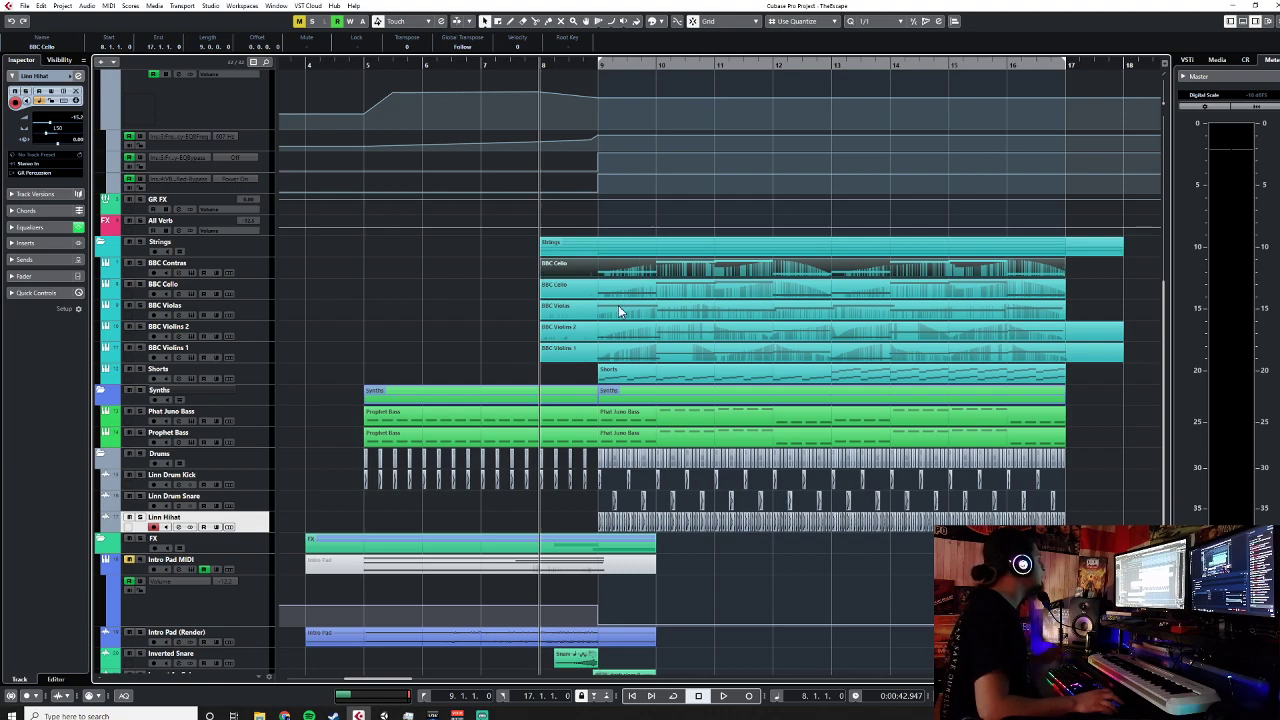
click(253, 272)
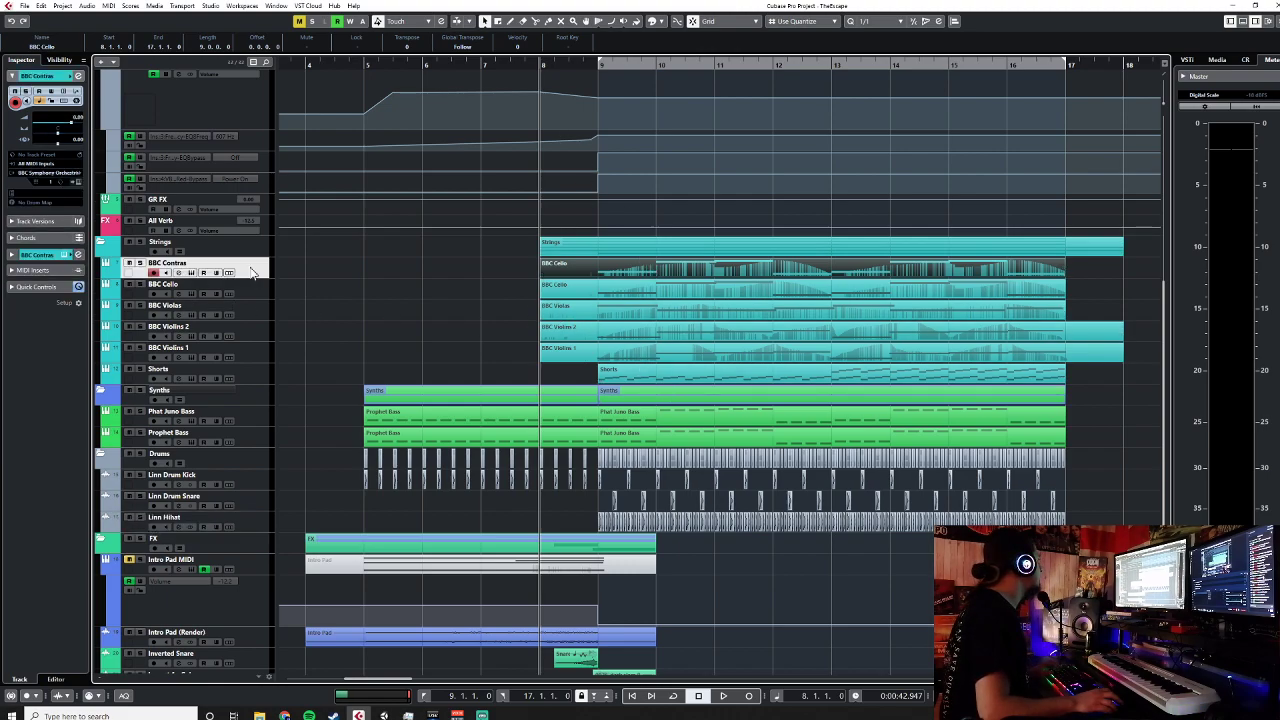
shift+click(256, 357)
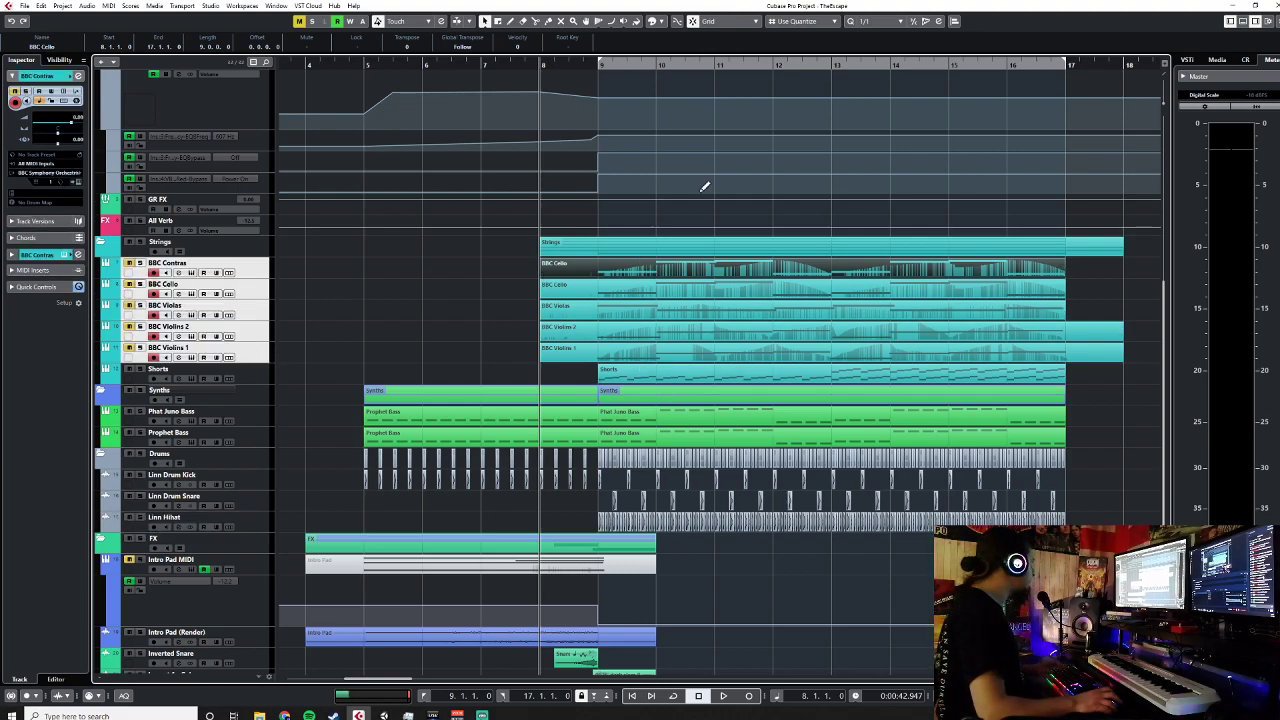
Step: Listen to the section twice from bar 8 without the five BBC string tracks, and unmute them
key(space)
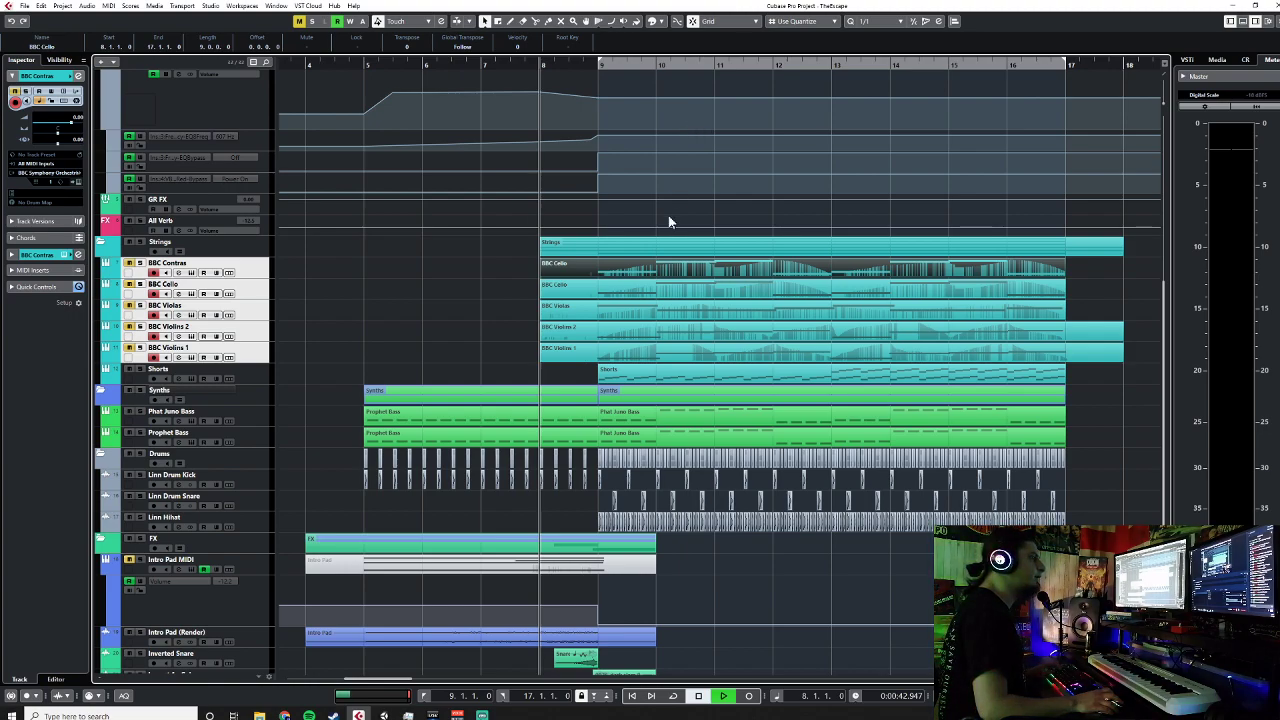
click(705, 418)
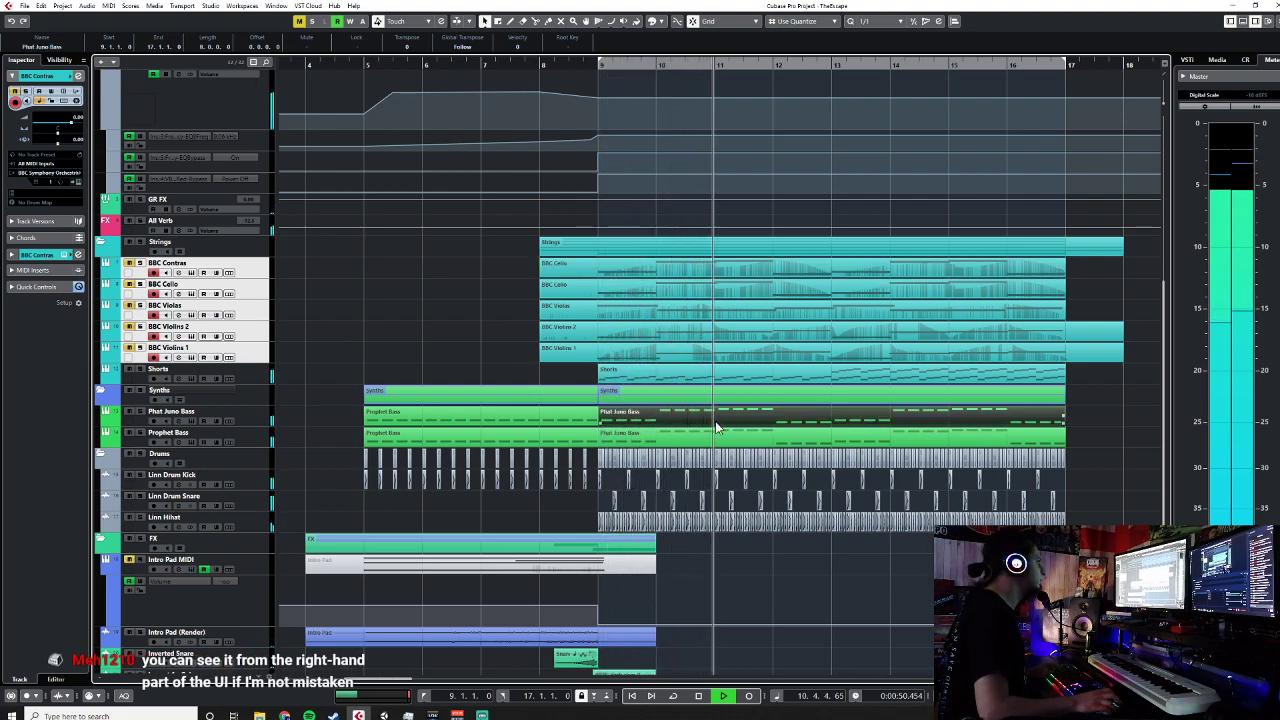
key(space)
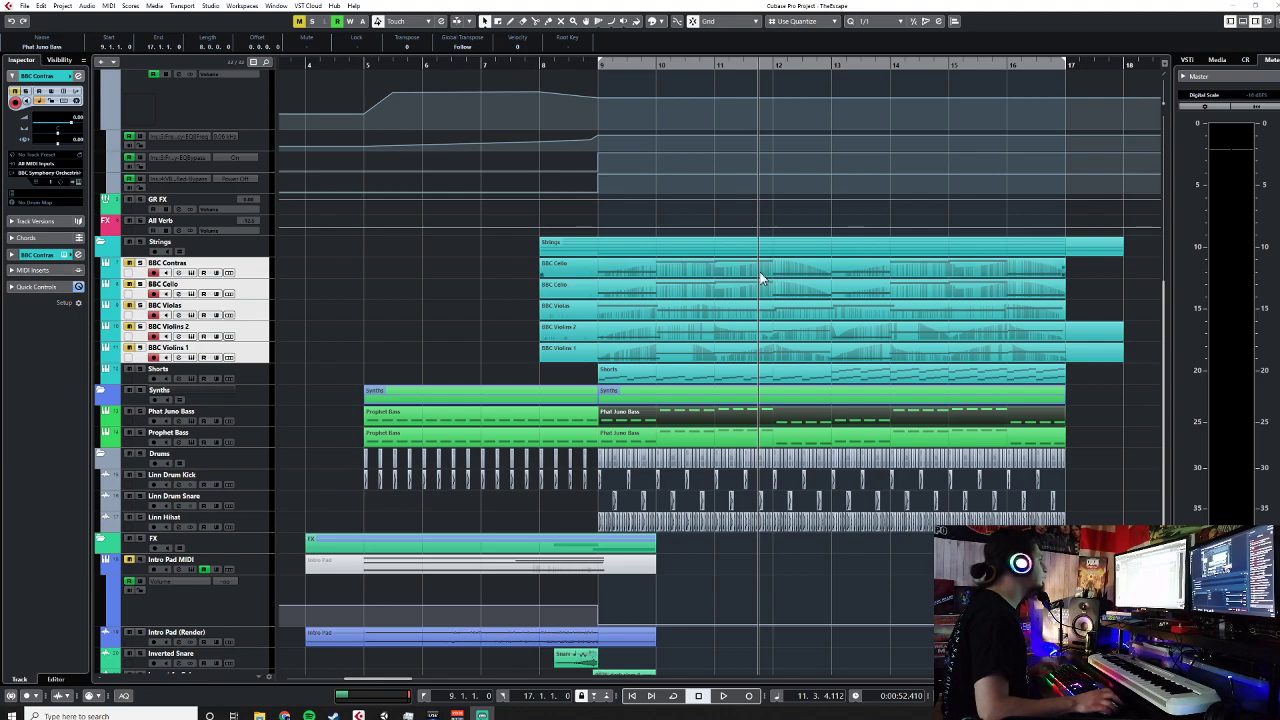
click(542, 63)
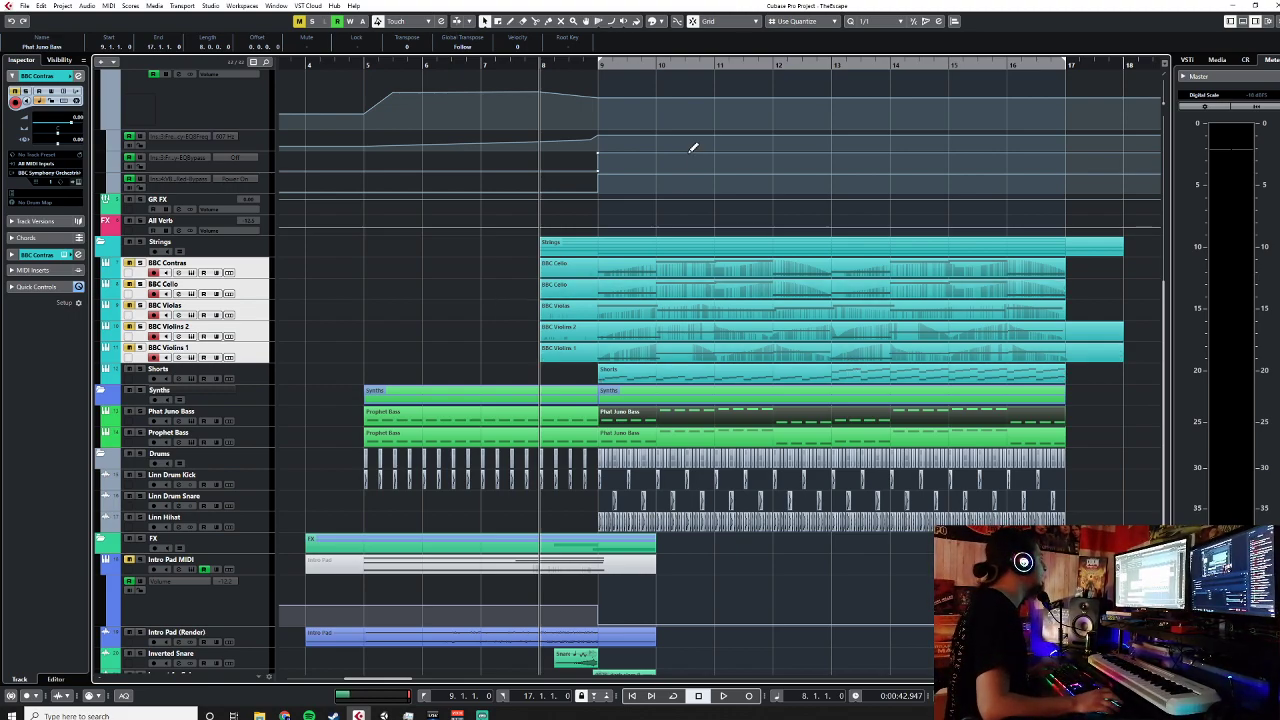
key(space)
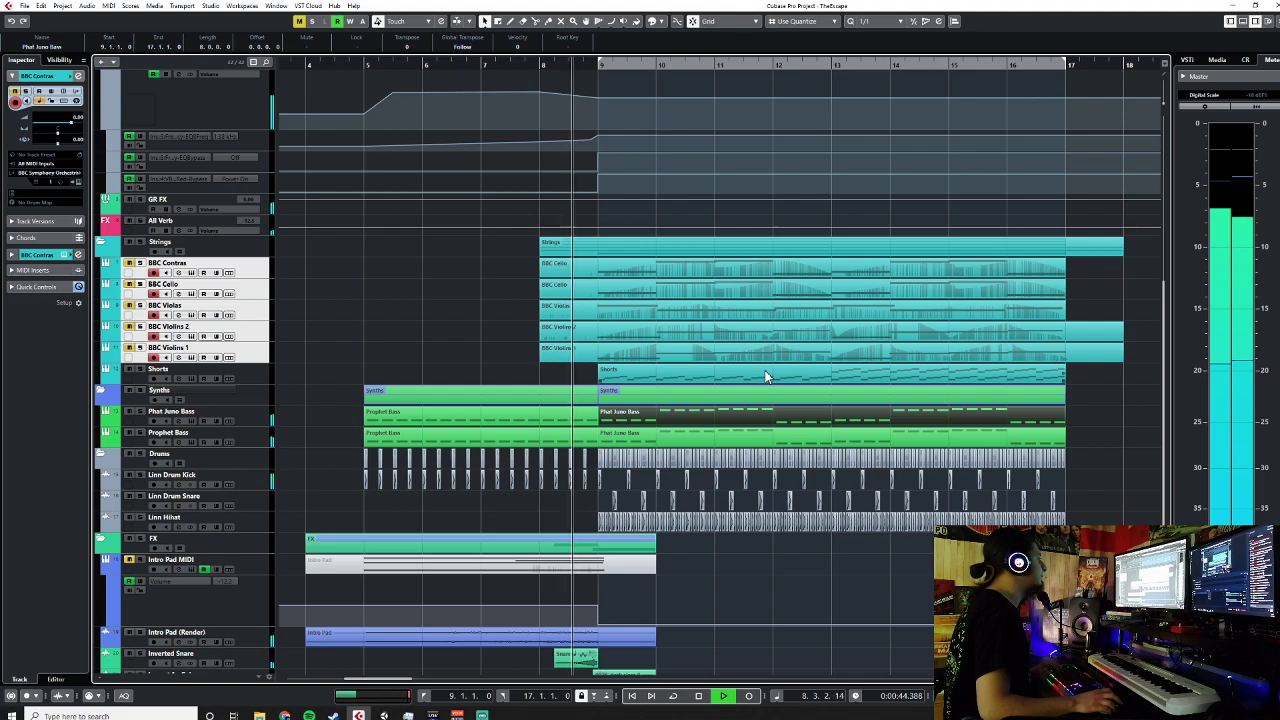
click(762, 272)
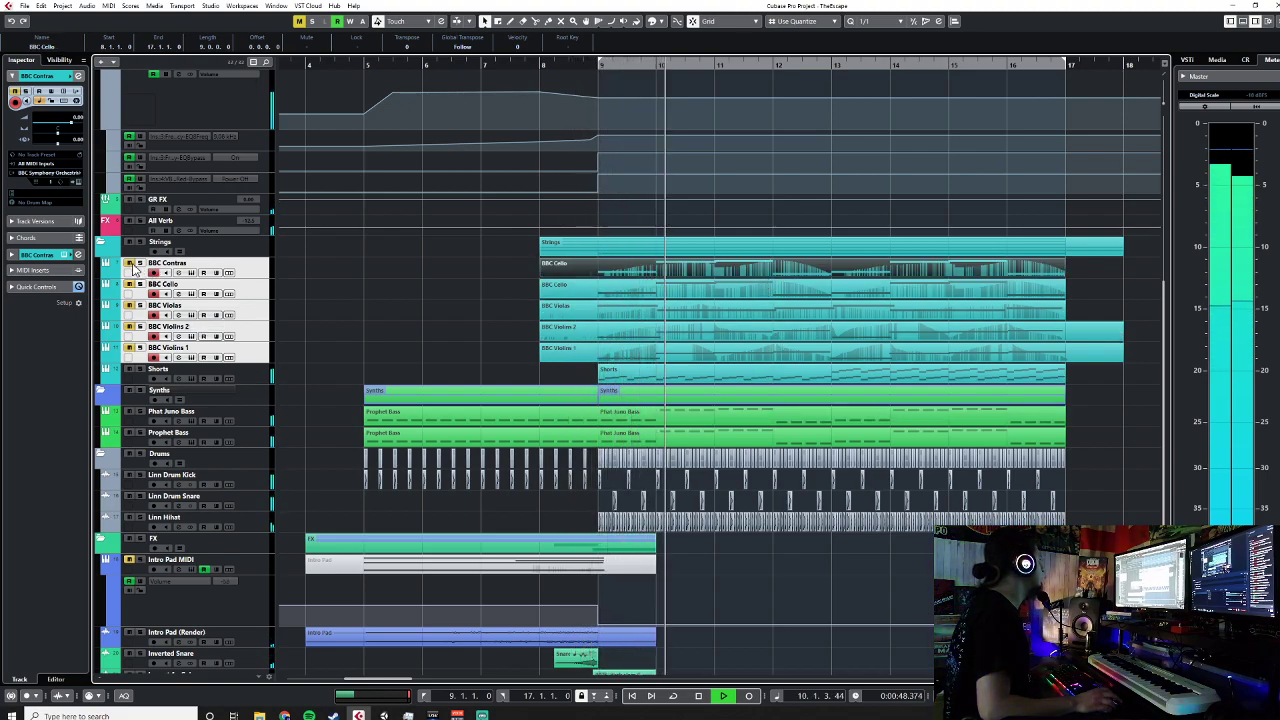
key(space)
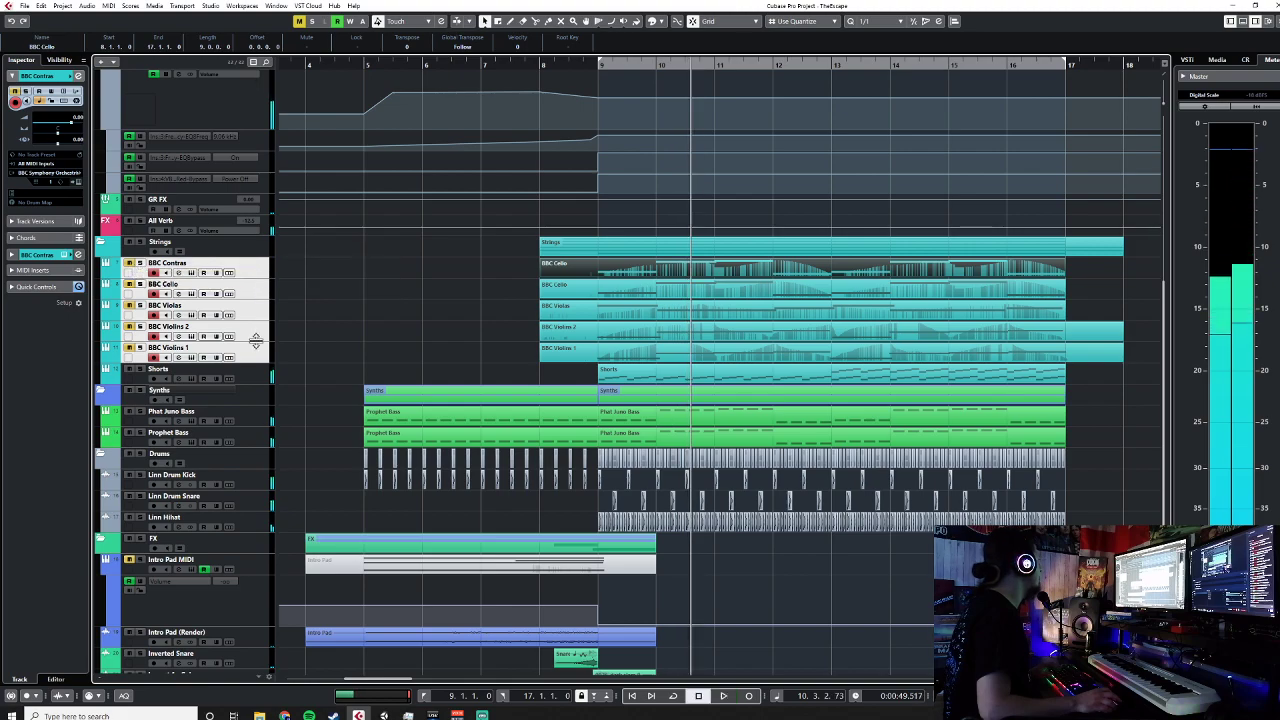
click(248, 272)
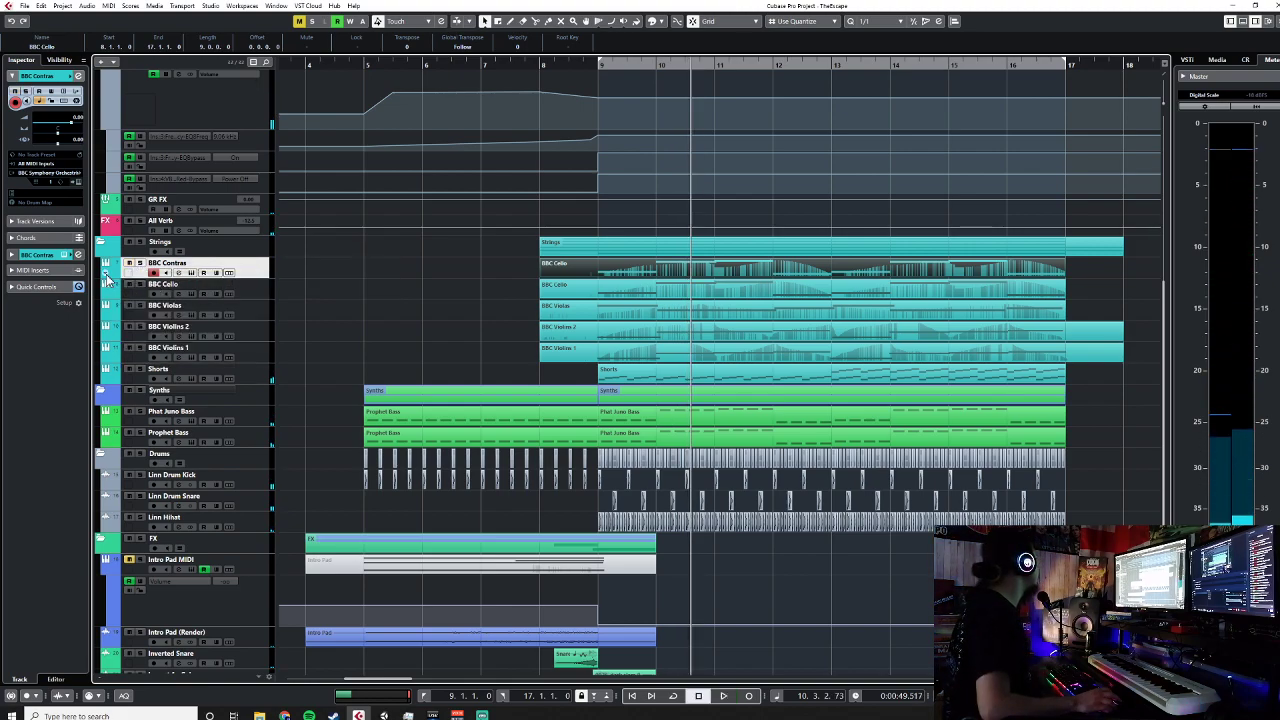
Step: Show the volume automation lanes of BBC Contras, BBC Cello, BBC Violas, BBC Violins 2 and BBC Violins 1
click(106, 274)
click(106, 317)
click(106, 359)
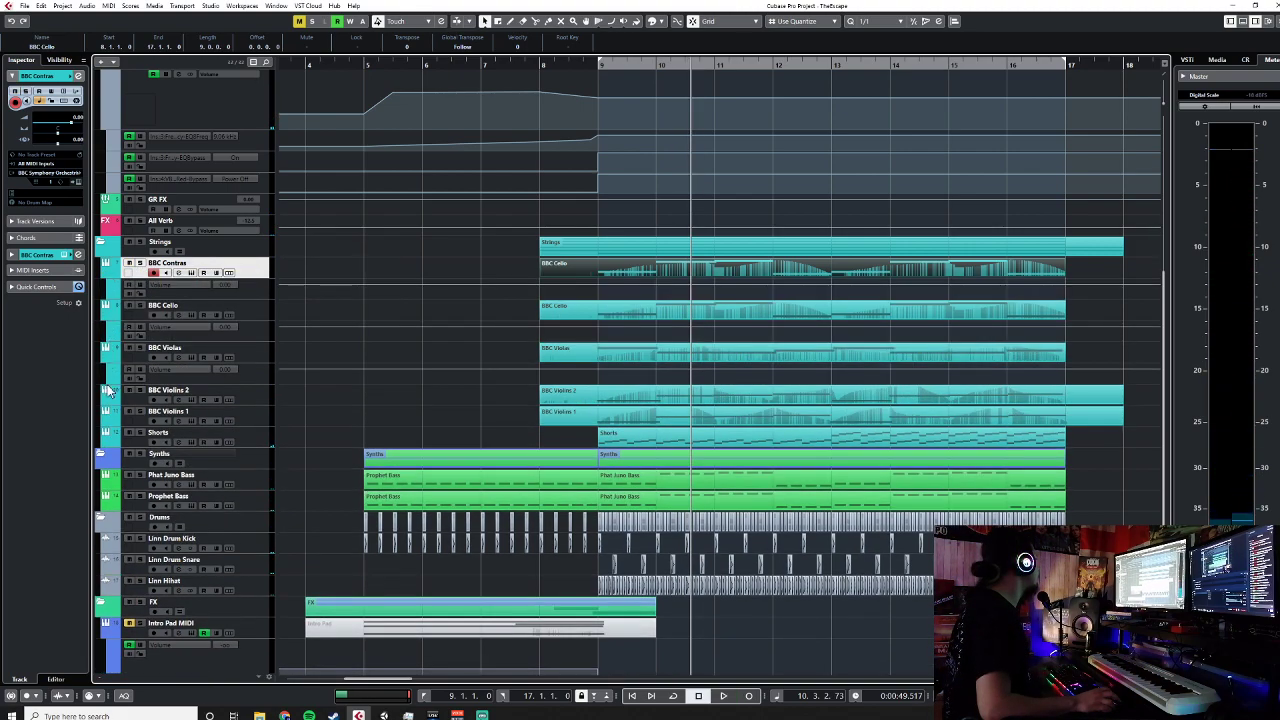
click(106, 401)
click(106, 443)
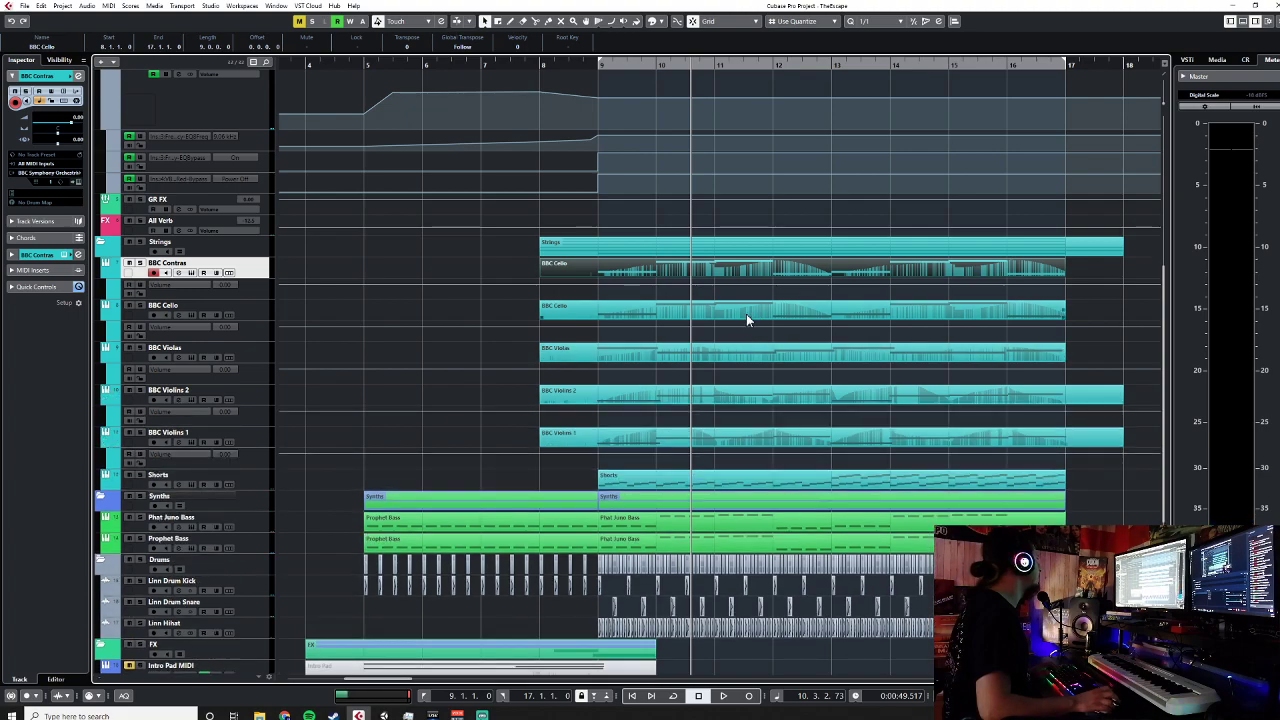
Step: Copy the bar 9 to 17 parts of Phat Juno Bass and Prophet Bass, and paste them at bar 17 on the same tracks
click(812, 529)
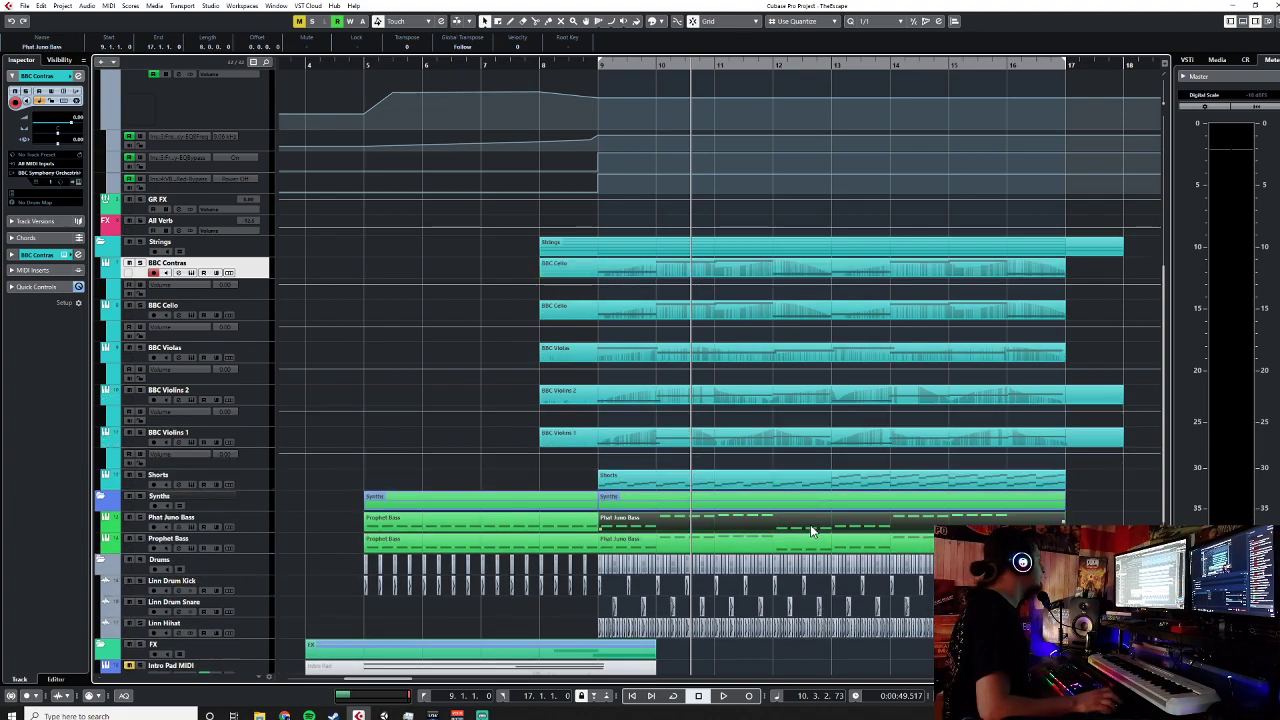
double_click(778, 532)
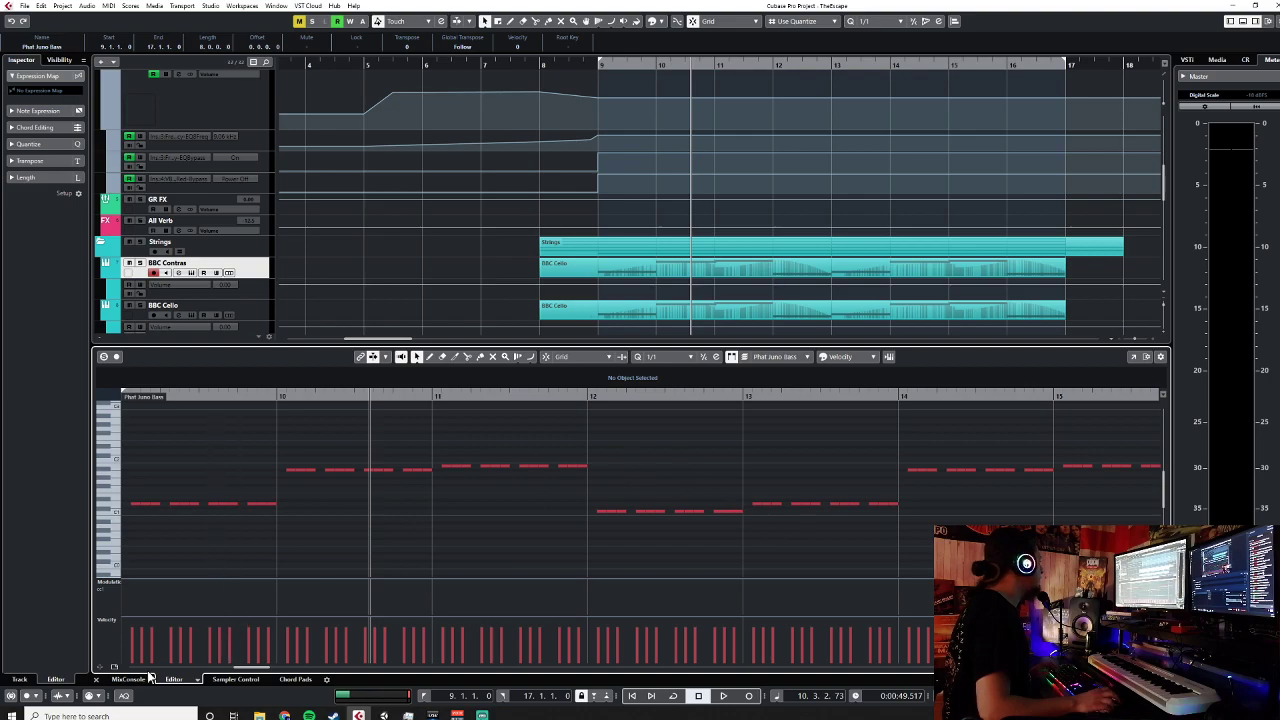
click(96, 679)
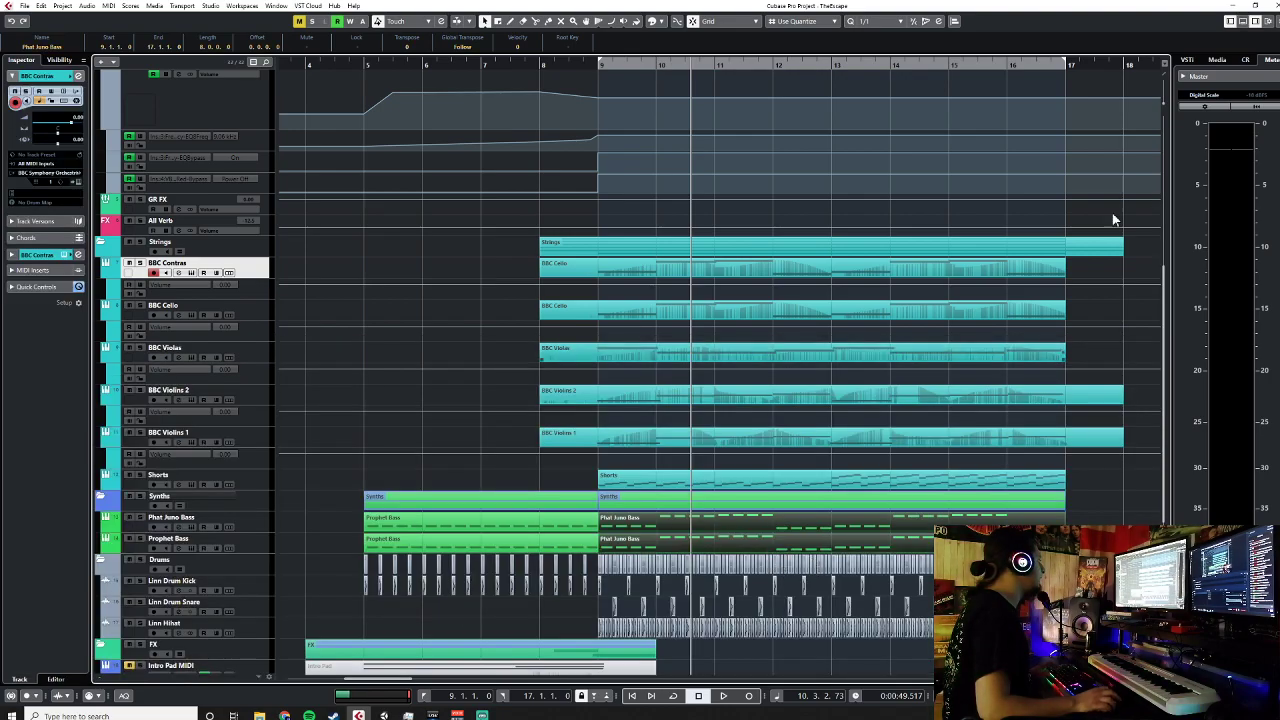
click(1068, 76)
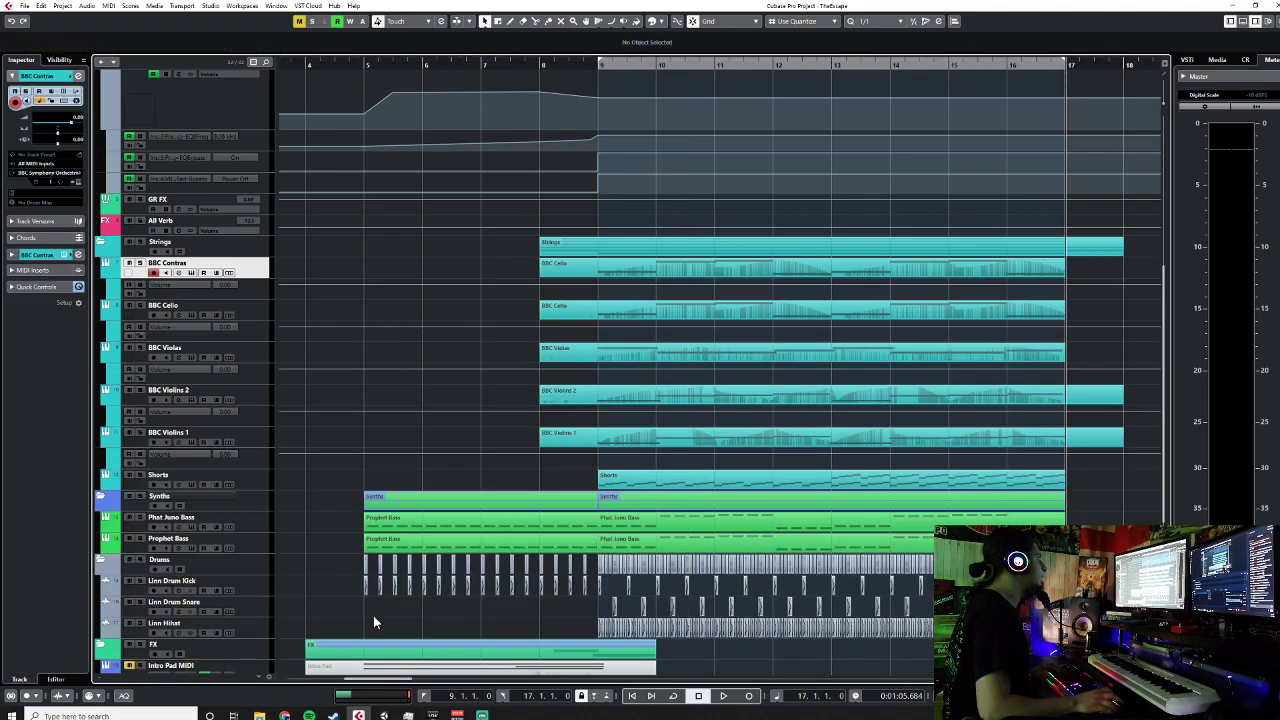
click(237, 529)
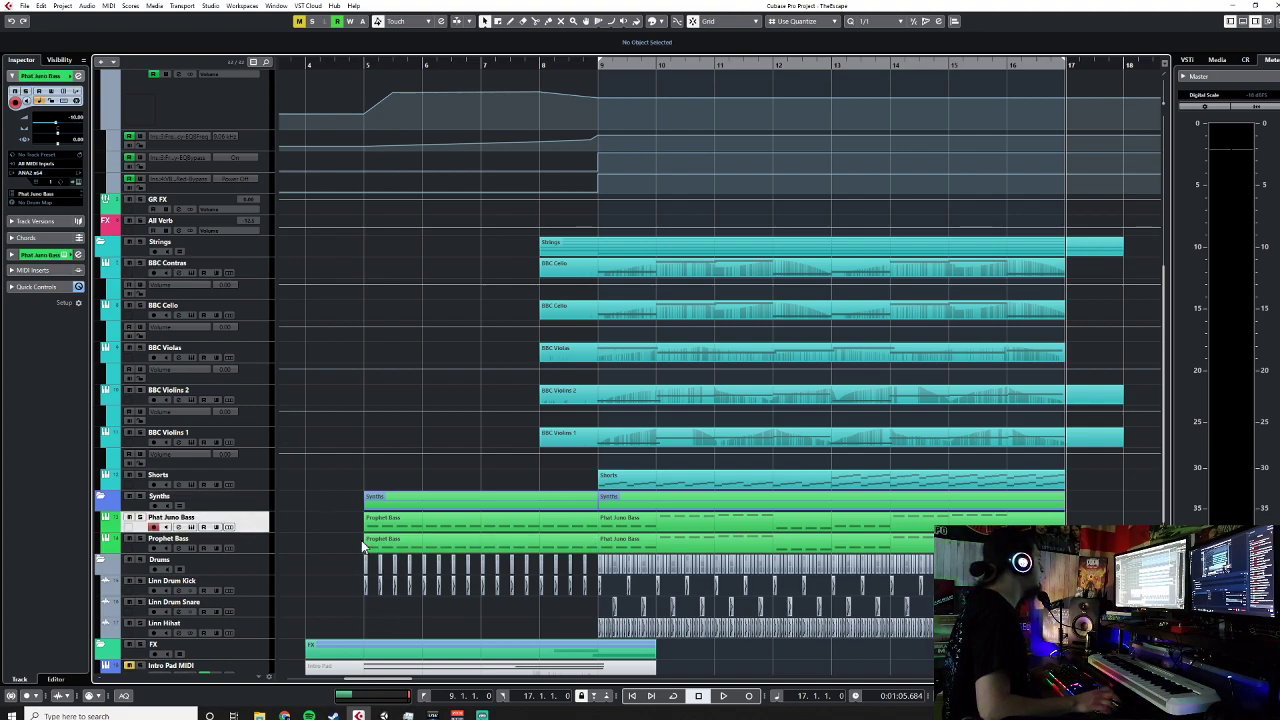
key(ctrl+v)
scroll(1053, 502, down, 4)
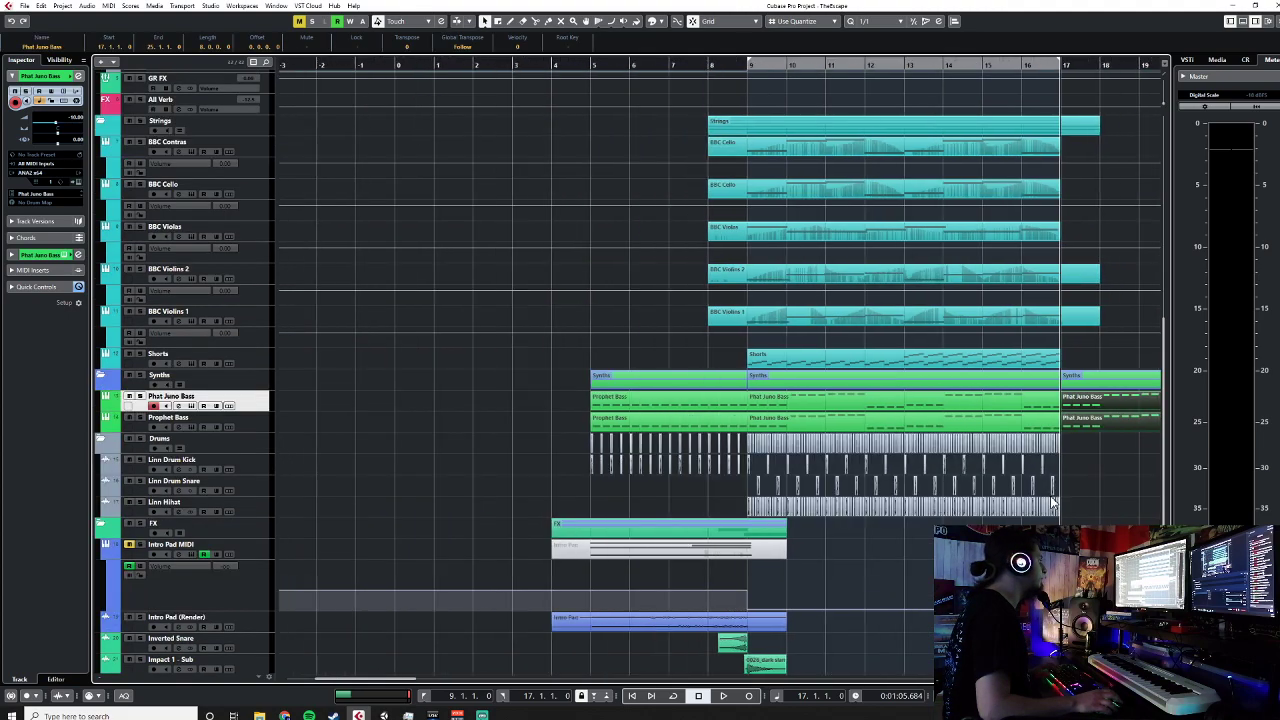
Step: Replace the parts starting at bar 9 on both bass tracks with copies of the four-bar Prophet Bass parts from bar 5
click(880, 420)
click(903, 401)
click(687, 406)
shift+click(690, 426)
click(860, 402)
shift+click(862, 419)
key(Delete)
click(753, 70)
key(ctrl+v)
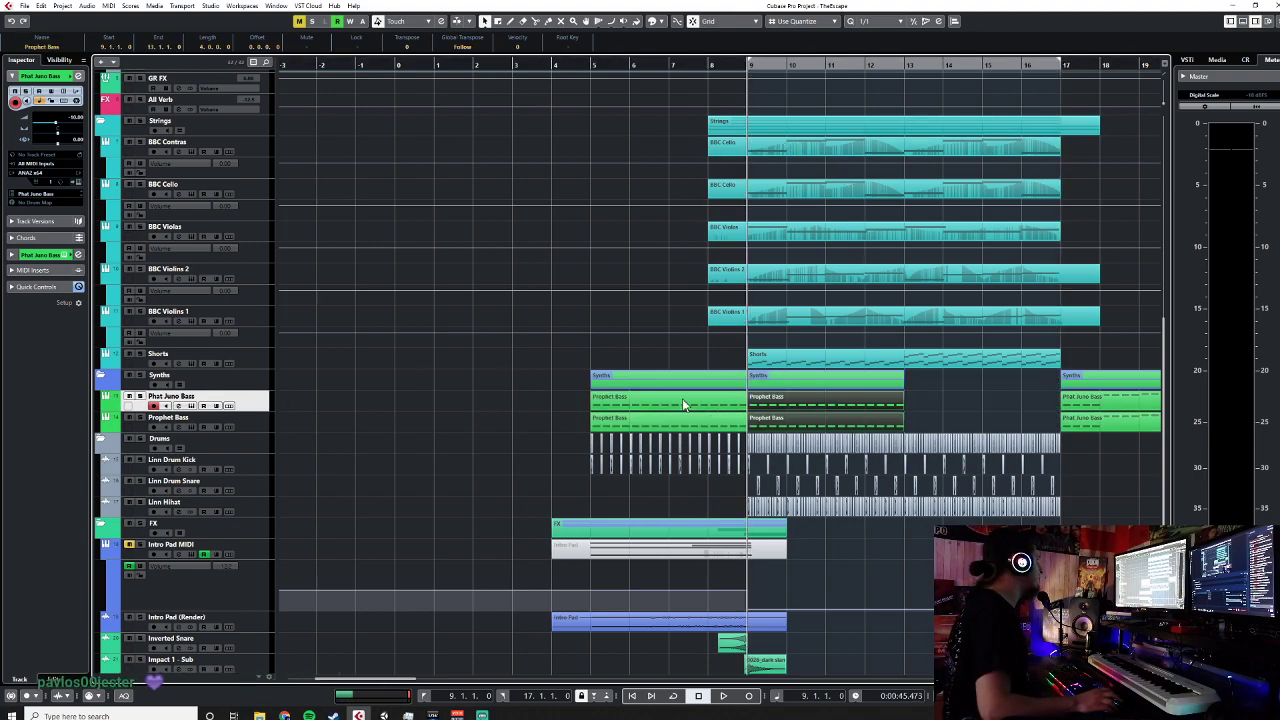
Step: Paste the four-bar Prophet Bass parts at bar 13 on both bass tracks and glue them to the parts starting at bar 9
click(903, 67)
key(ctrl+v)
right_click(922, 413)
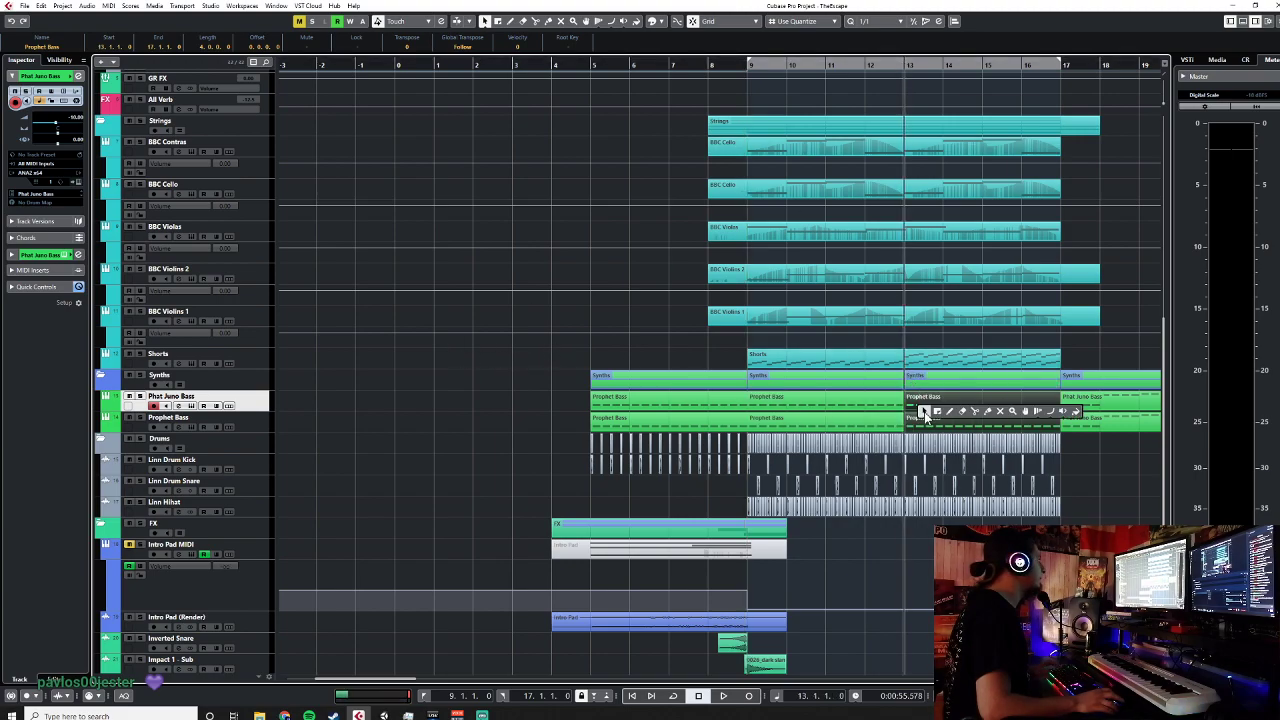
click(988, 411)
click(901, 399)
click(900, 417)
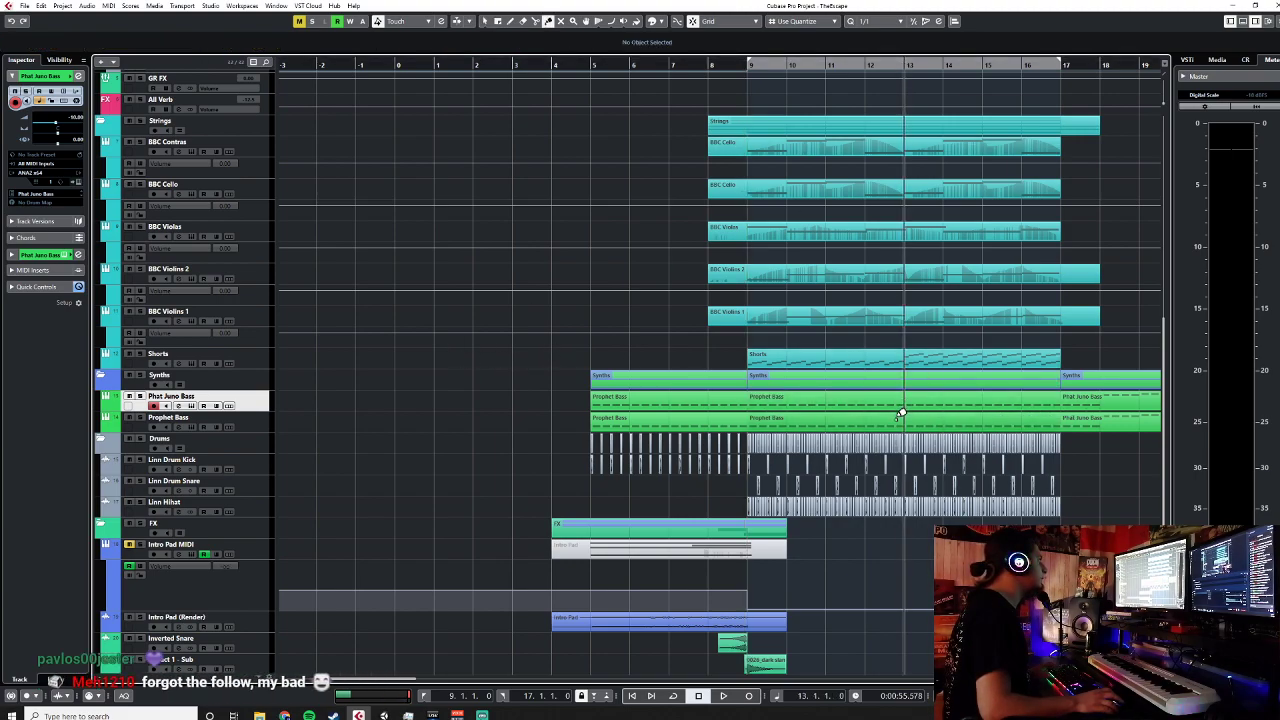
Step: Play the section from bar 8 while setting the volume automation of all five BBC string tracks to -∞ at bar 8
click(707, 64)
key(space)
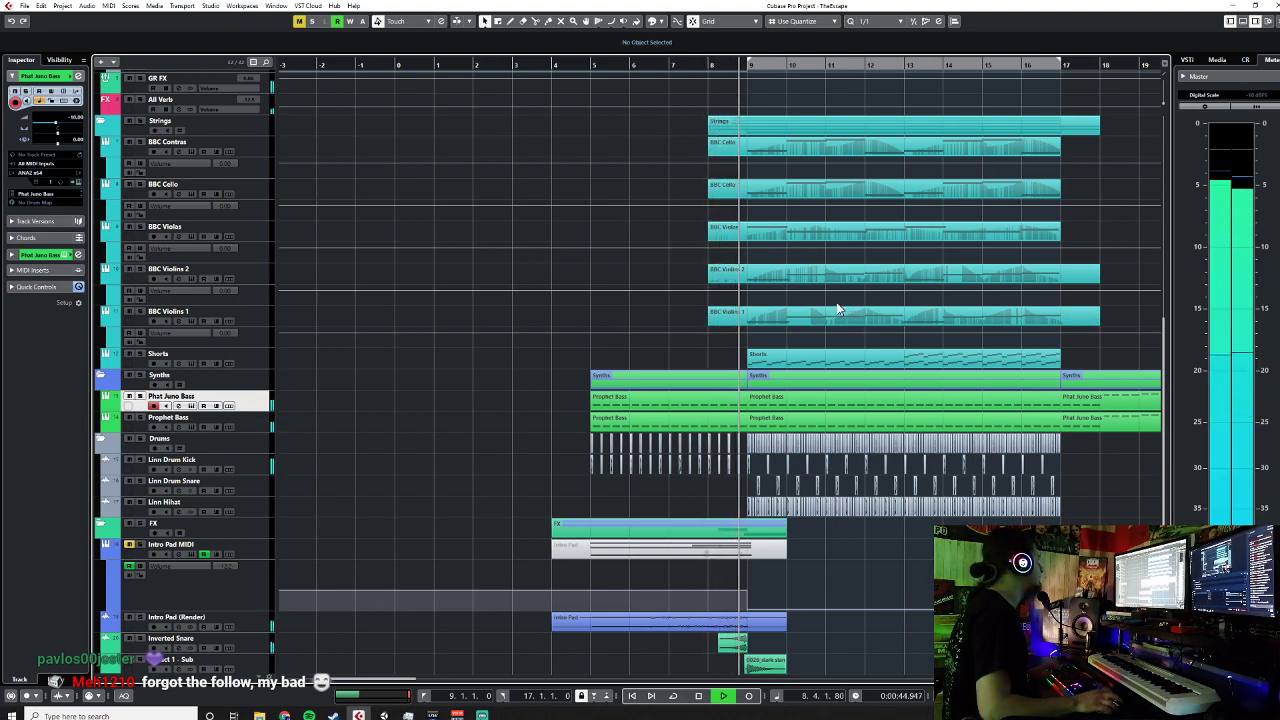
scroll(572, 279, up, 3)
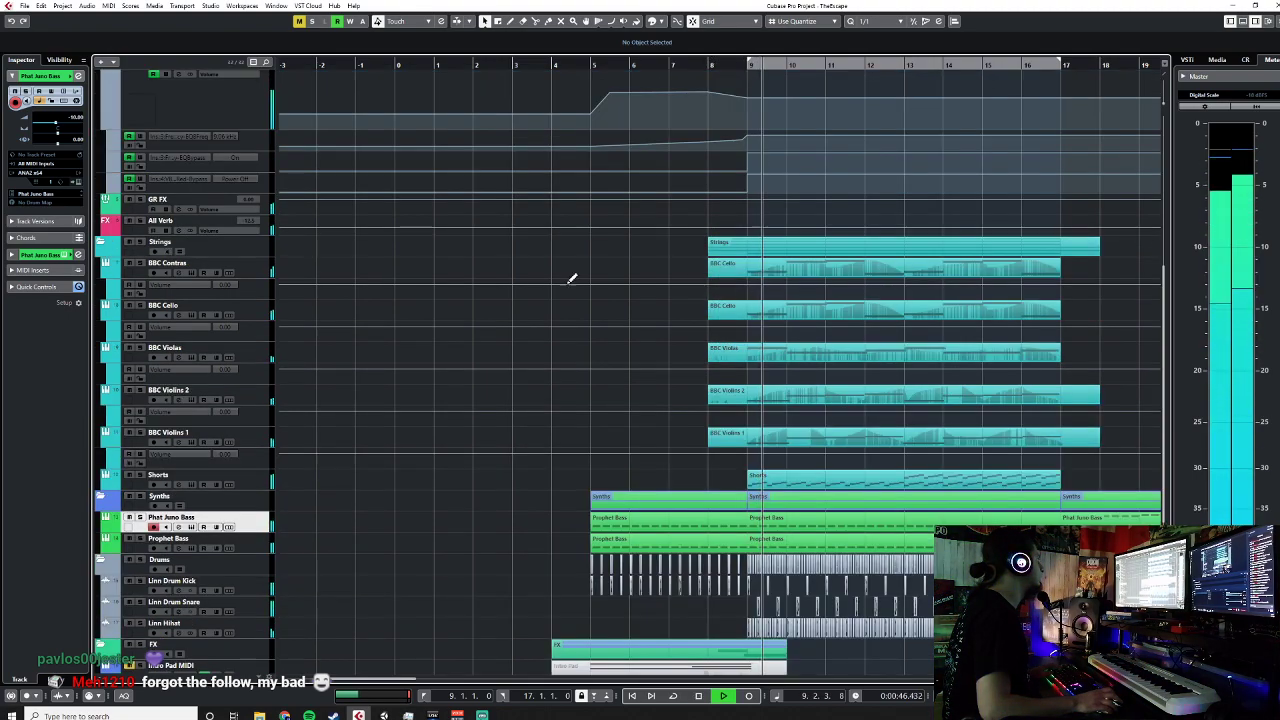
click(236, 286)
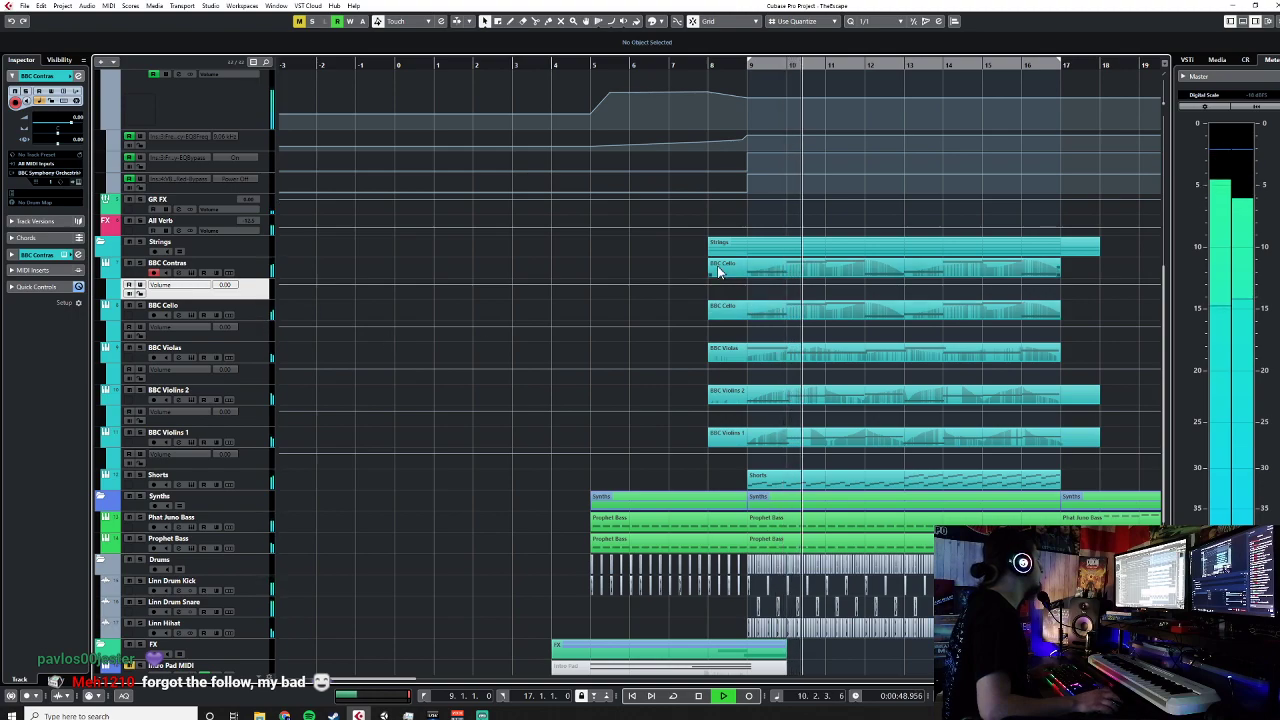
click(709, 296)
click(708, 341)
click(708, 399)
click(708, 460)
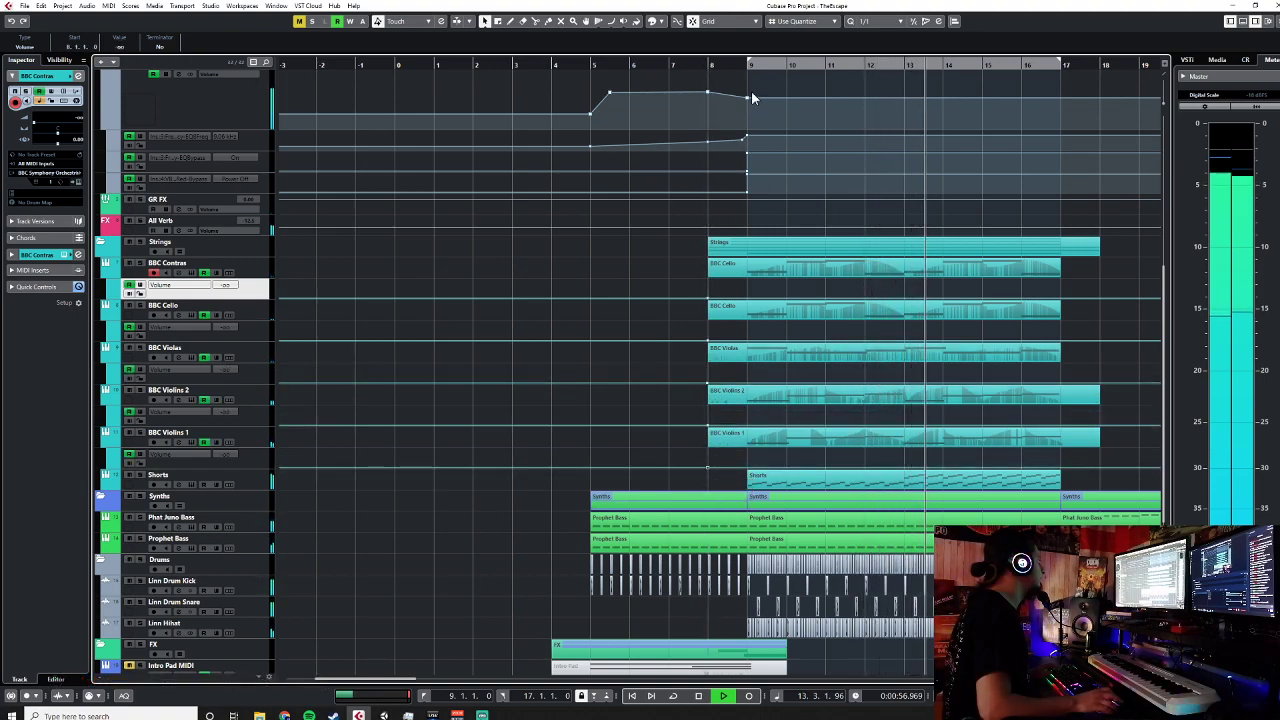
scroll(921, 403, down, 4)
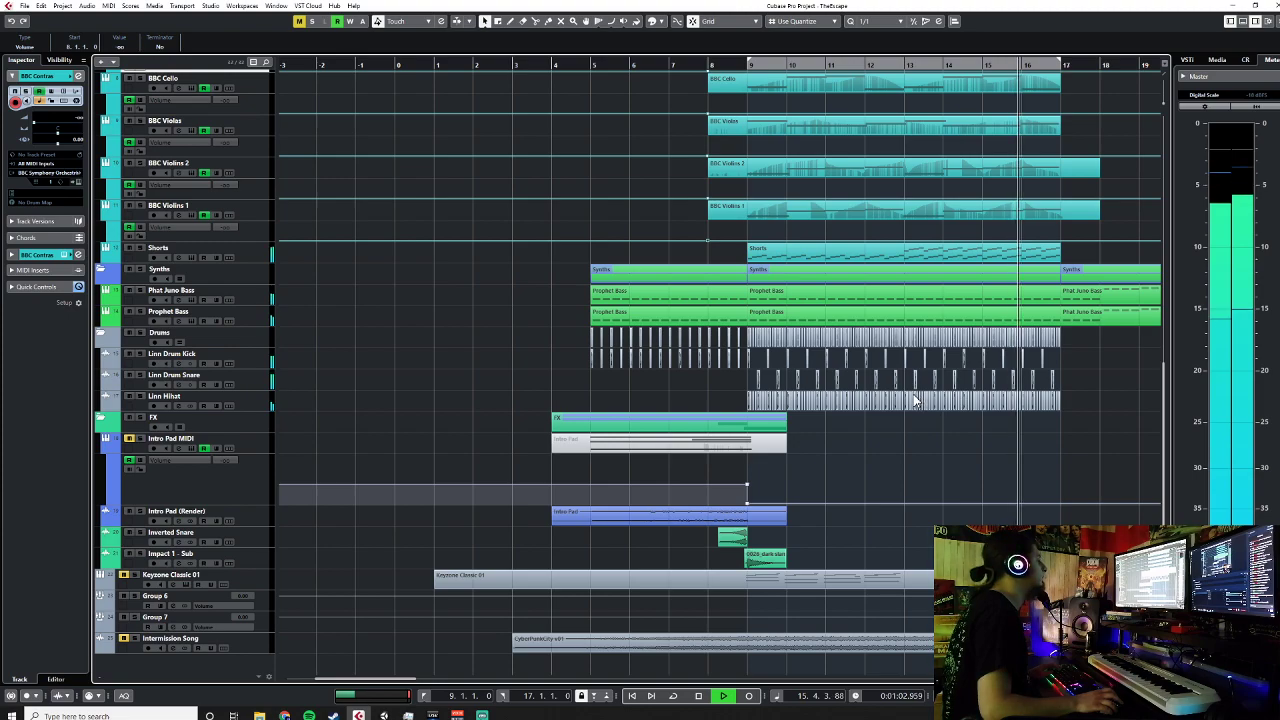
scroll(991, 385, up, 2)
key(g)
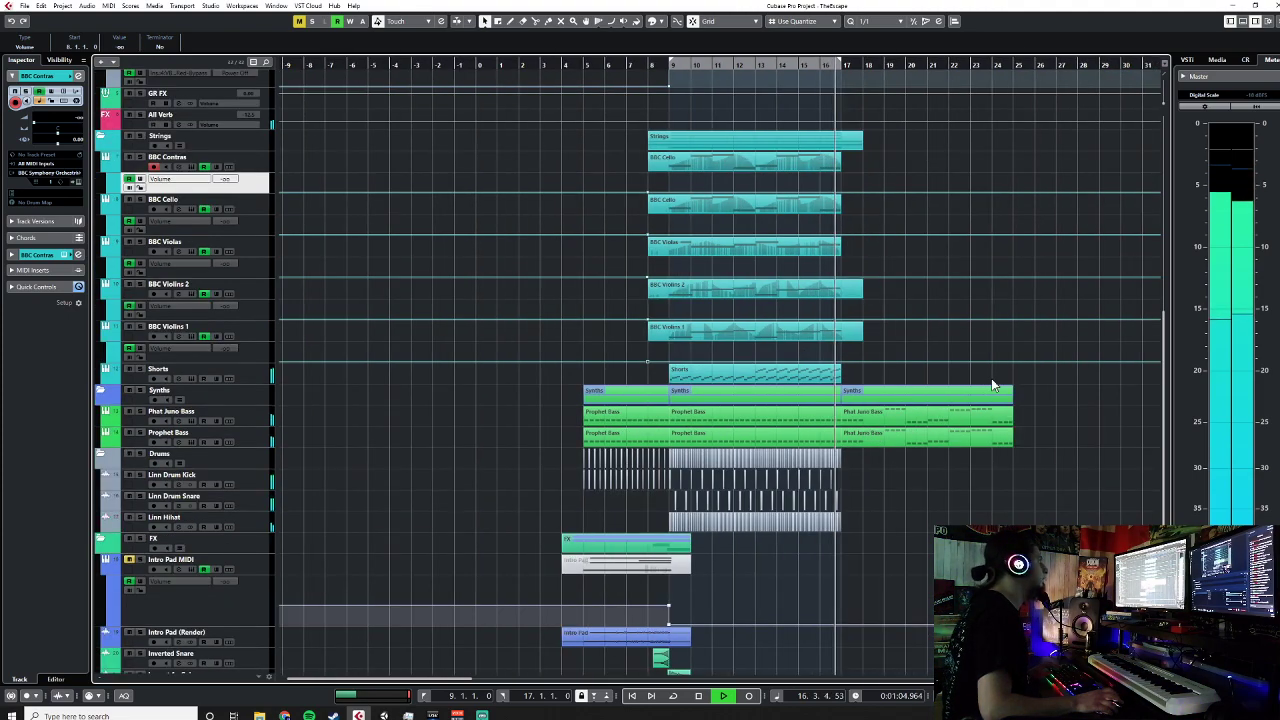
key(space)
click(943, 396)
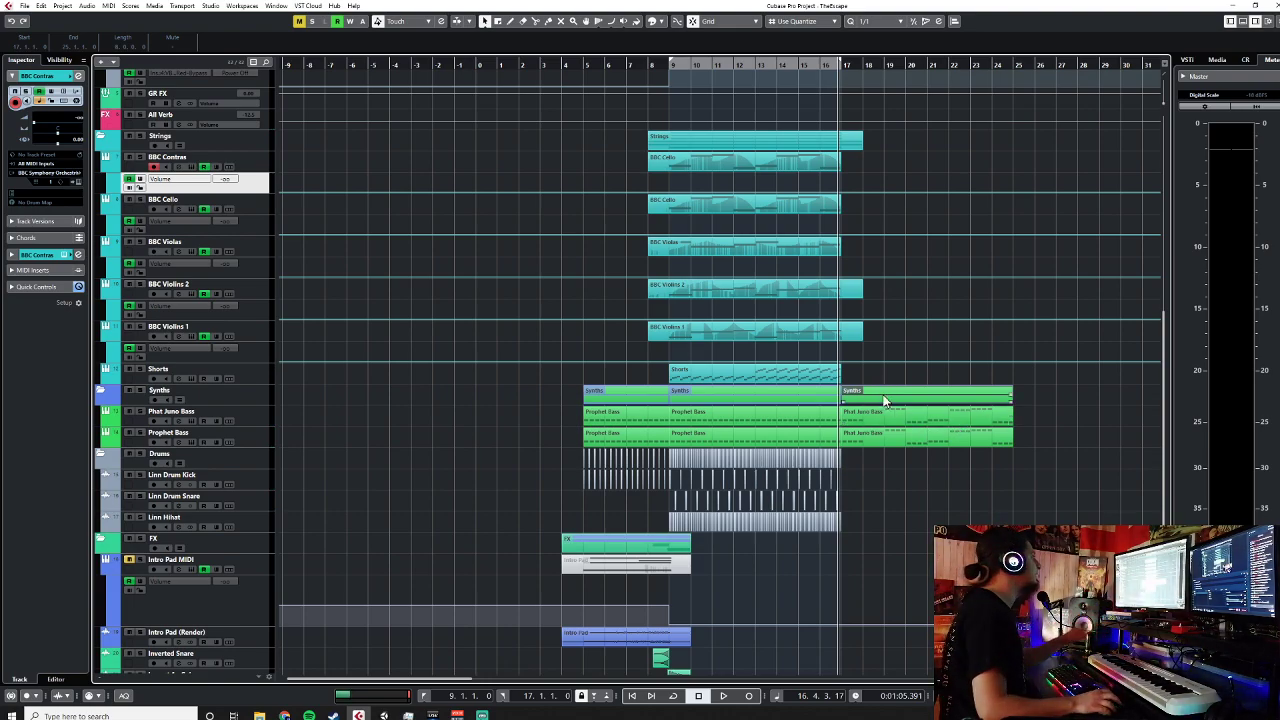
key(g)
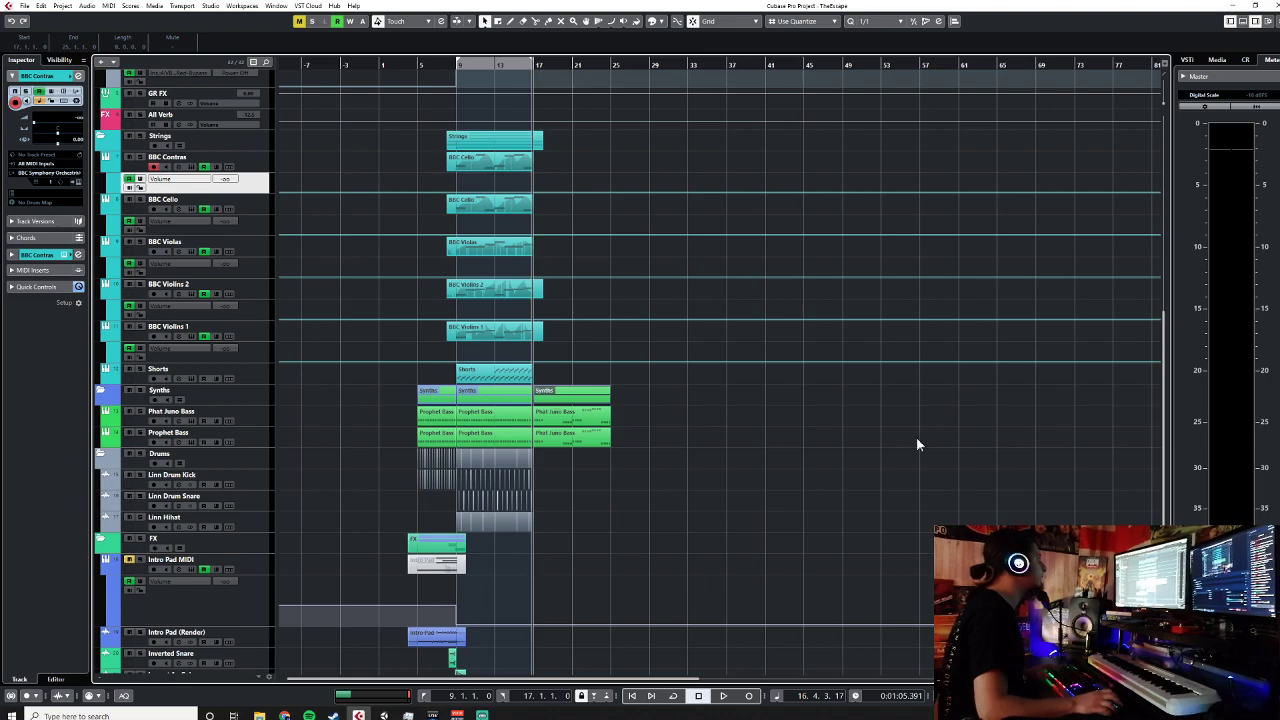
click(503, 301)
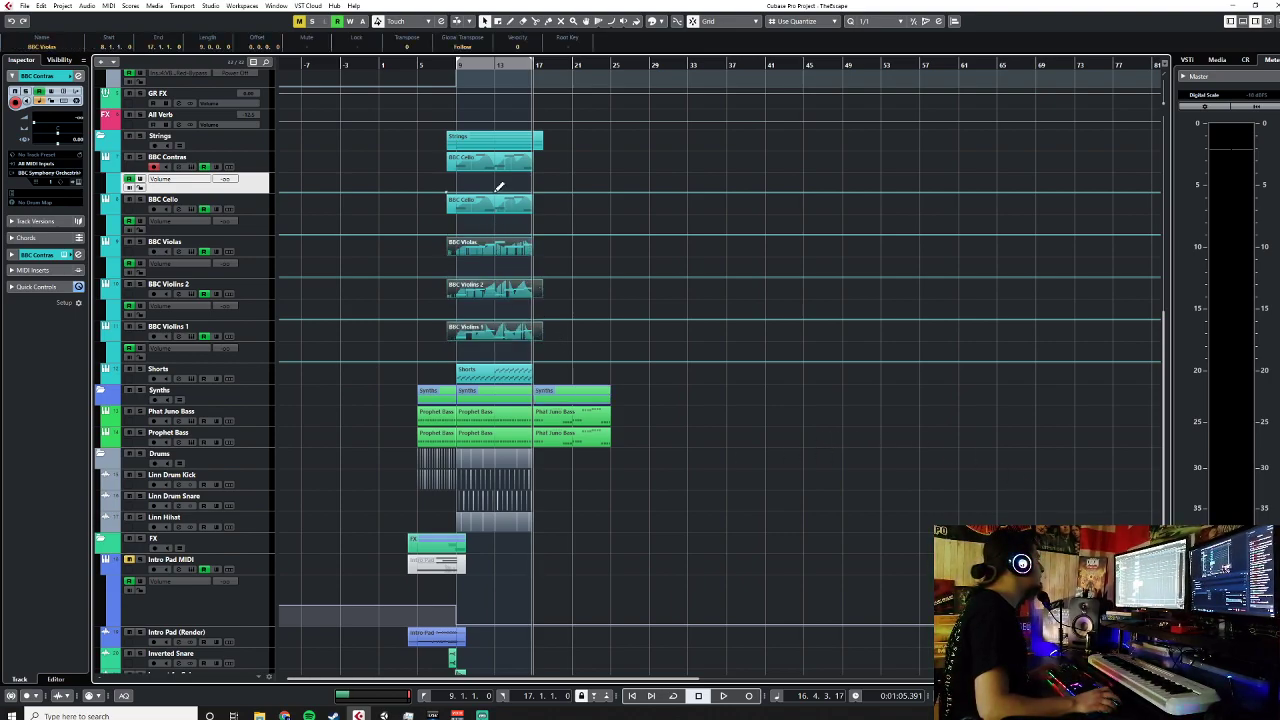
click(489, 141)
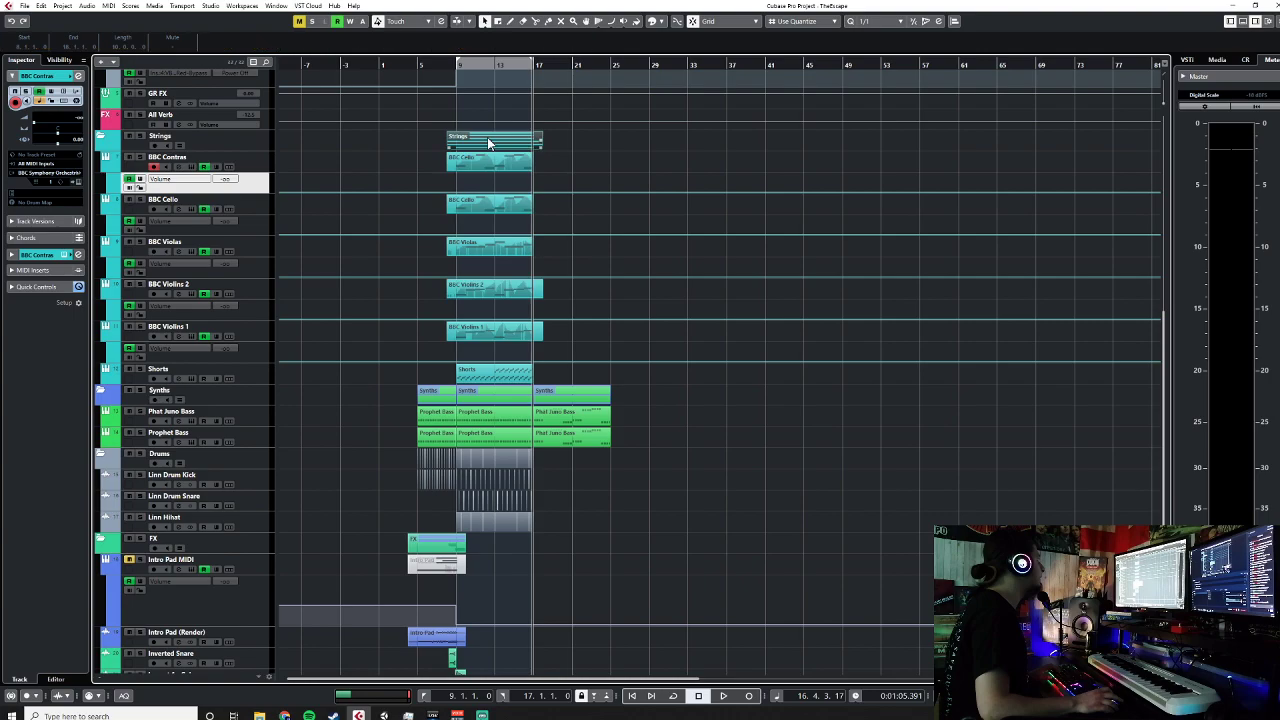
mouse_move(572, 401)
mouse_down()
mouse_move(630, 398)
mouse_move(572, 410)
mouse_up()
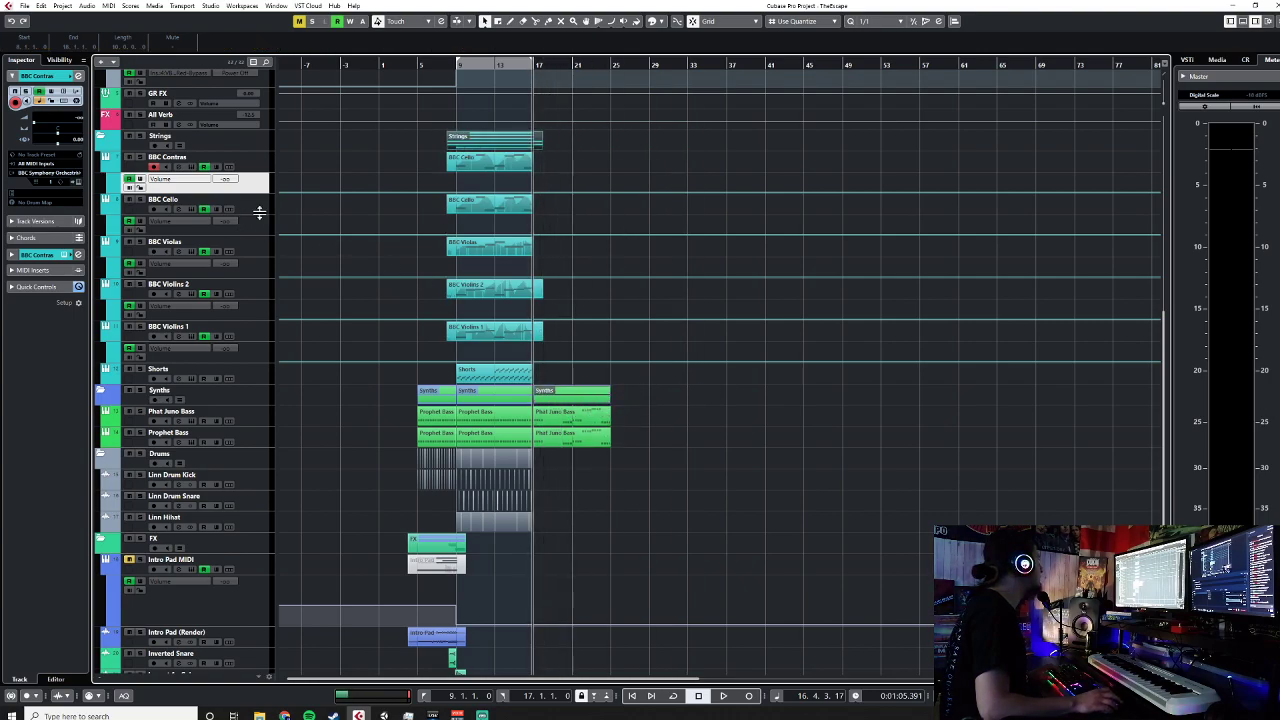
Step: Draw volume fade-ins up to about 0 dB on BBC Contras from bar 9 to 11 and on BBC Cello from bar 11 to 13
scroll(499, 271, up, 8)
scroll(499, 271, left, 3)
scroll(499, 271, up, 3)
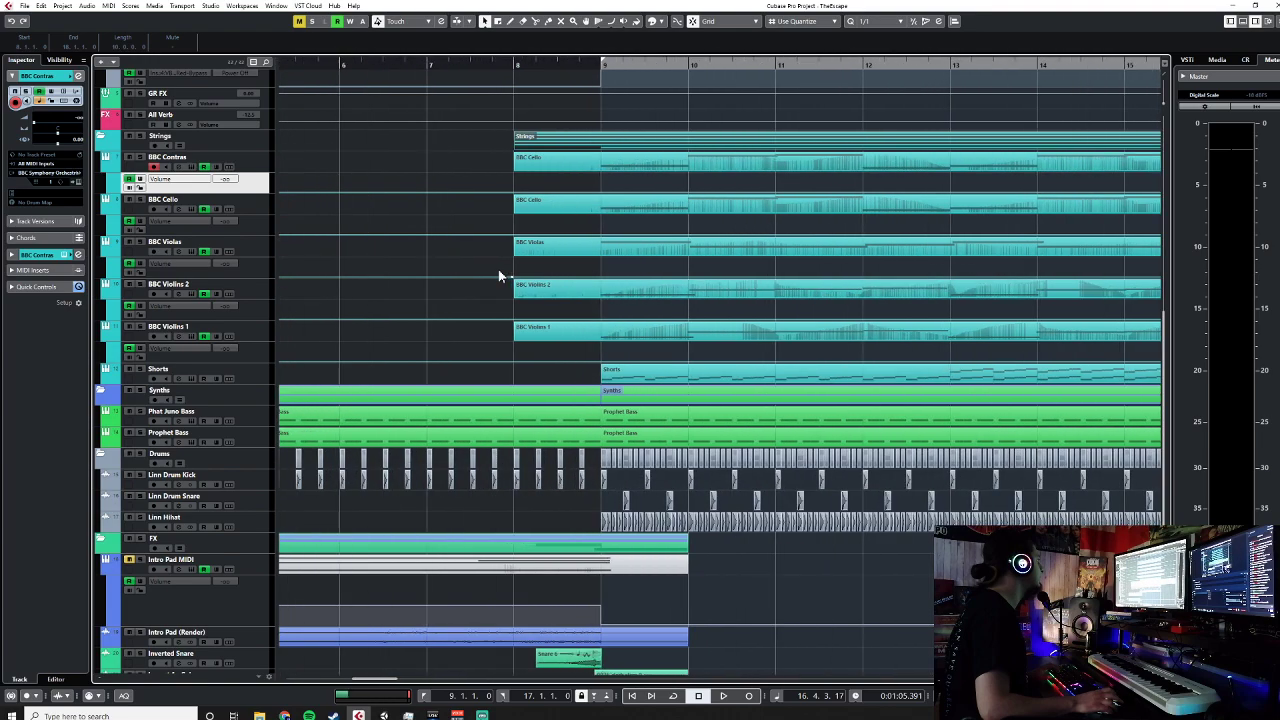
scroll(755, 315, down, 4)
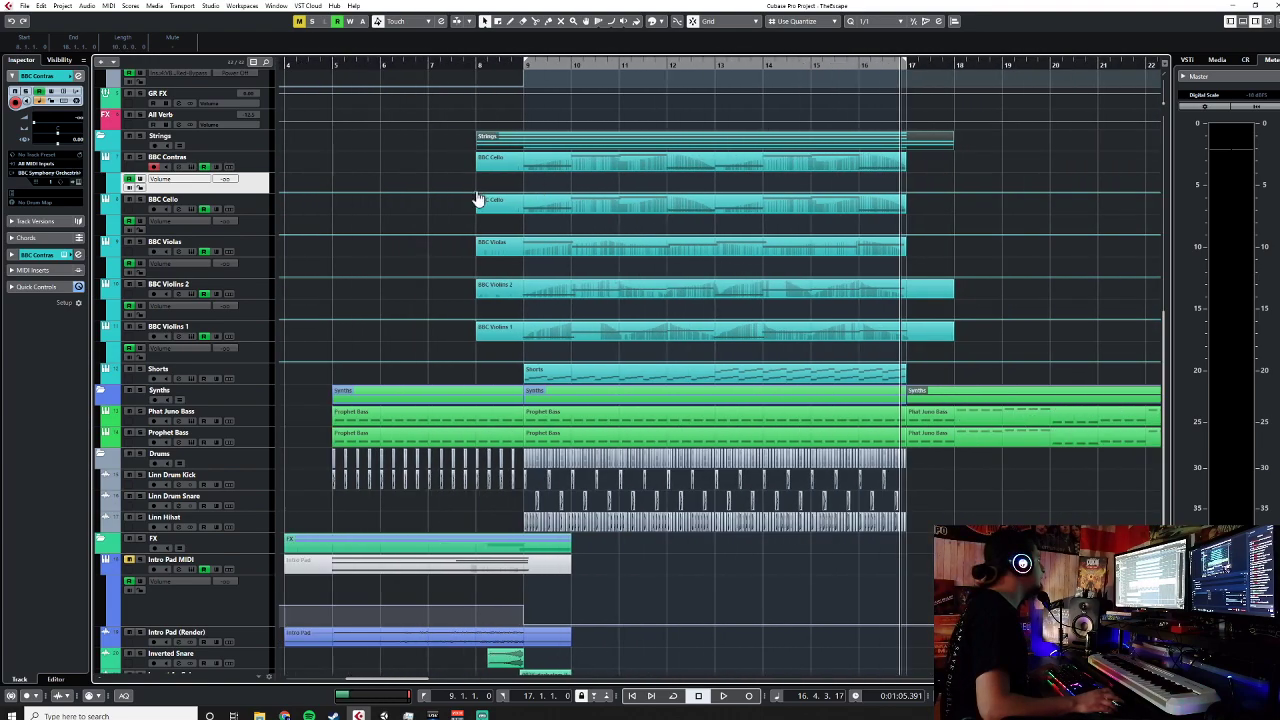
drag(477, 195, 517, 212)
drag(660, 200, 620, 184)
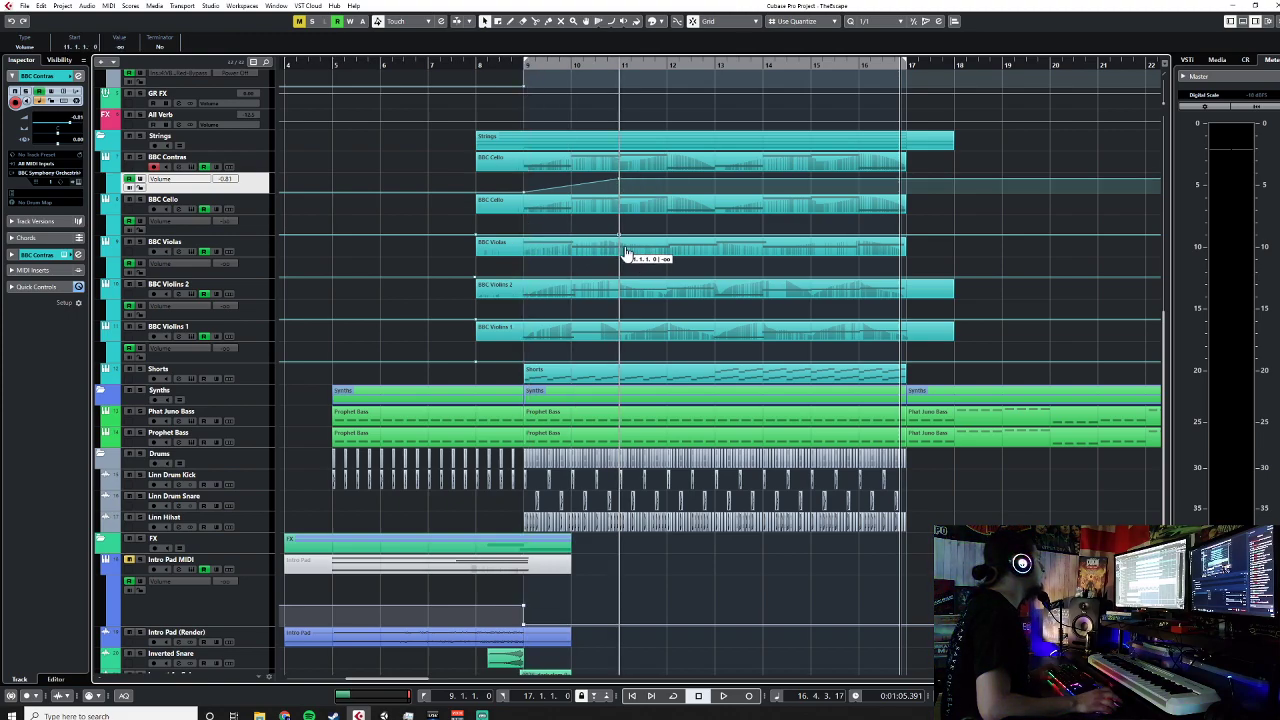
drag(657, 229, 715, 233)
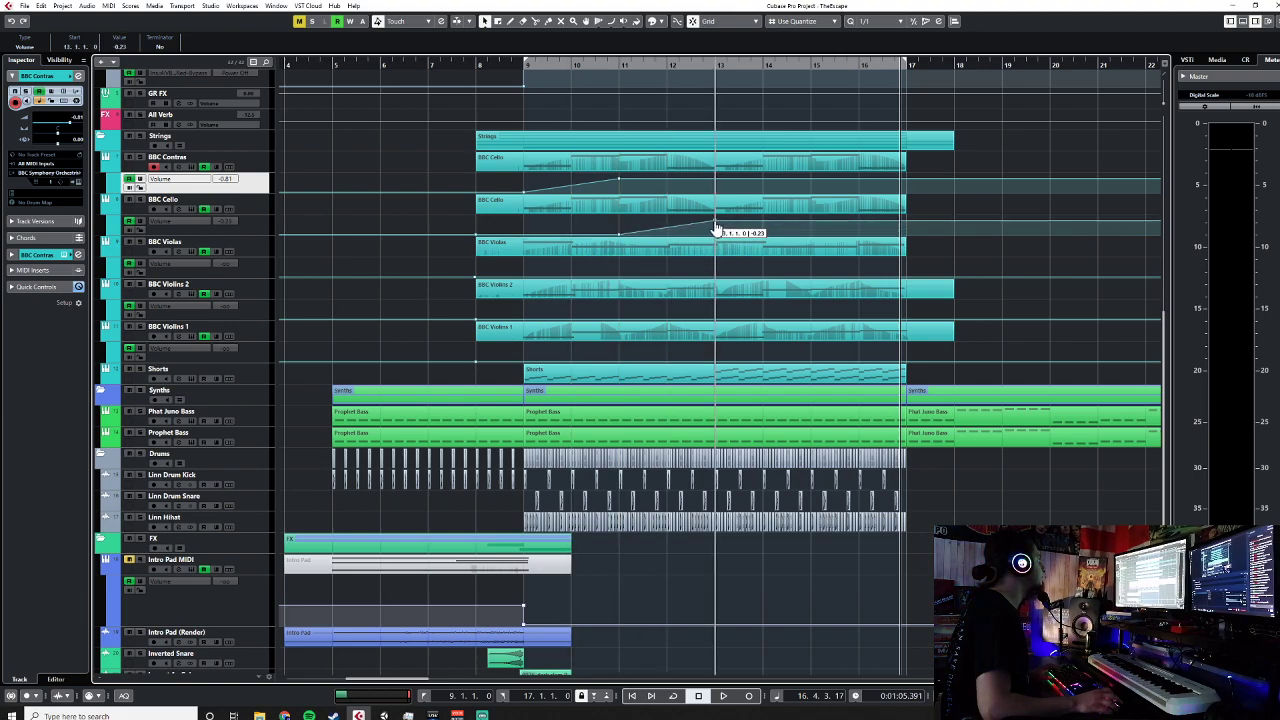
Step: Listen from bar 8, and draw volume fade-ins from bar 13 to 14 on BBC Violas, BBC Violins 2 and BBC Violins 1
click(479, 56)
key(space)
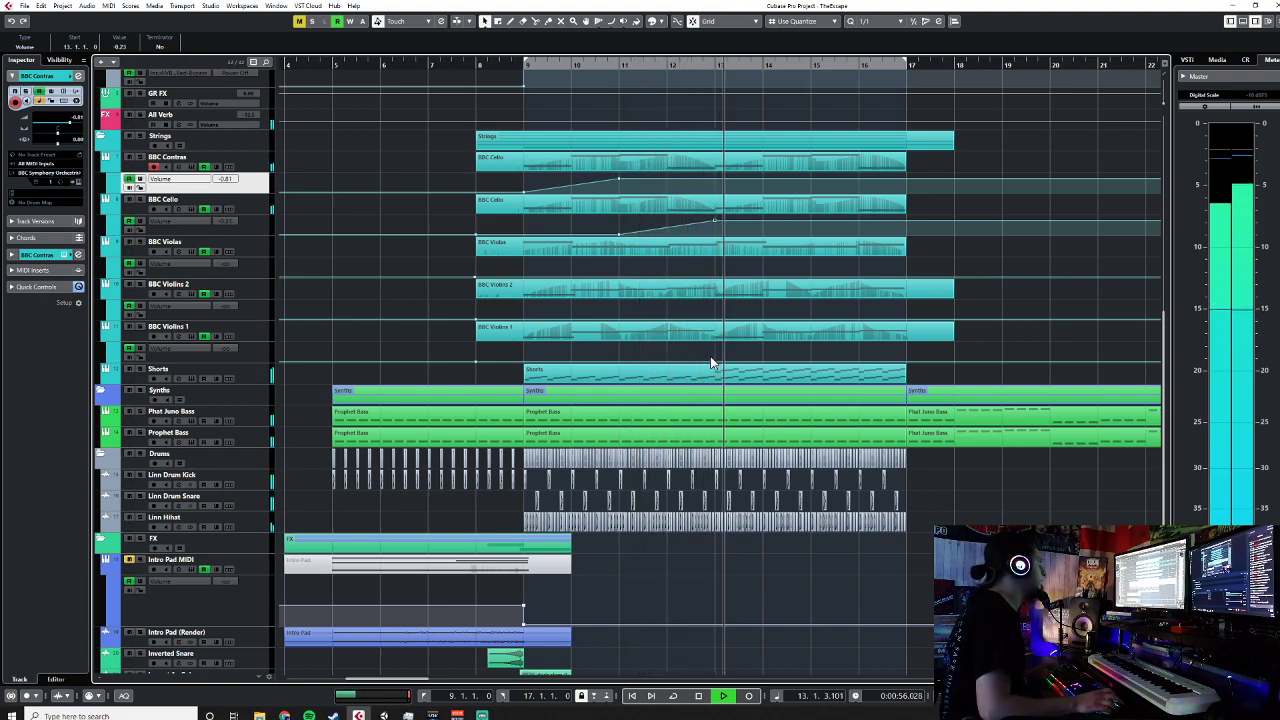
click(715, 277)
key(space)
drag(735, 284, 765, 274)
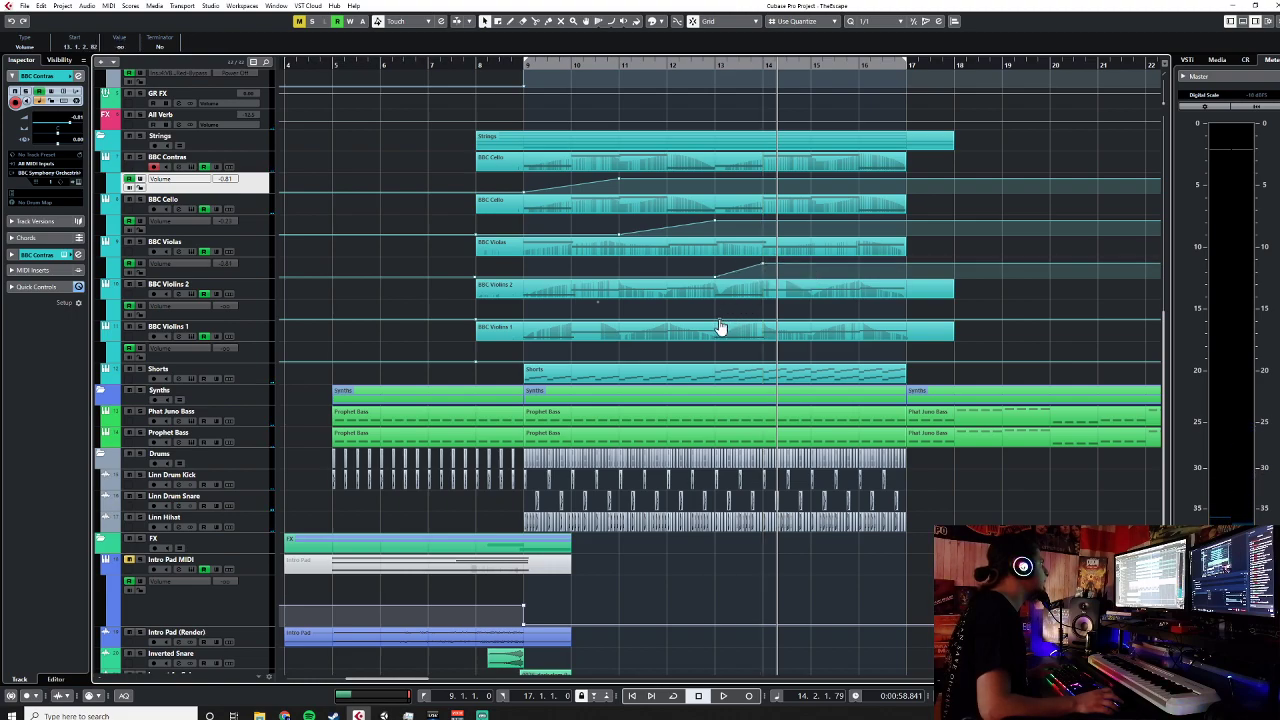
drag(750, 318, 765, 316)
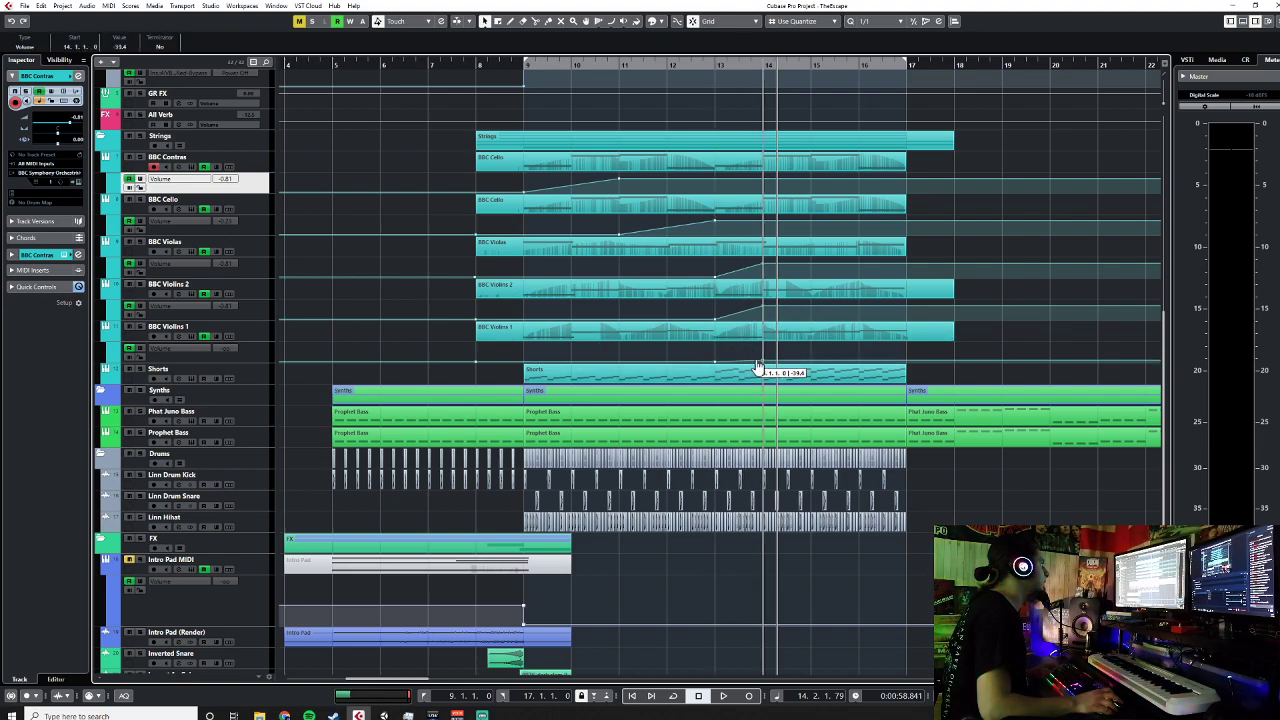
drag(757, 369, 762, 358)
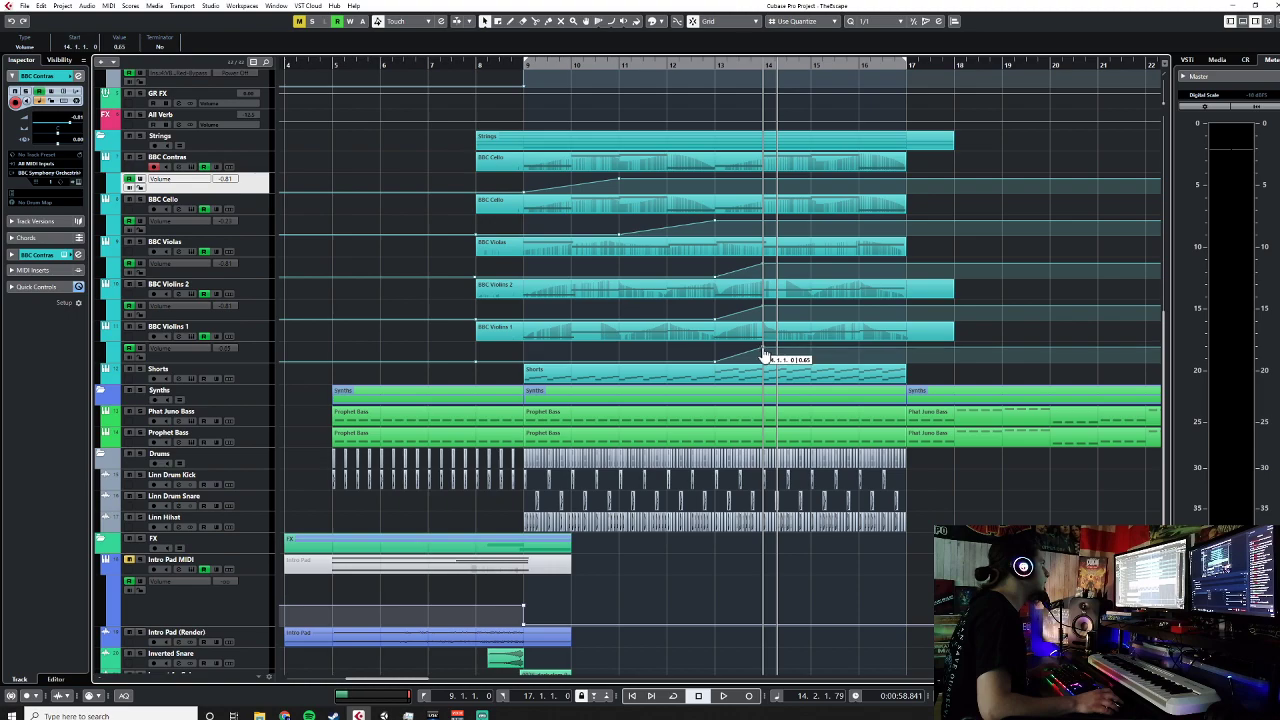
Step: Stretch the BBC Violins 1 volume fade-in to end at bar 17, and listen to the strings from bar 13
click(714, 64)
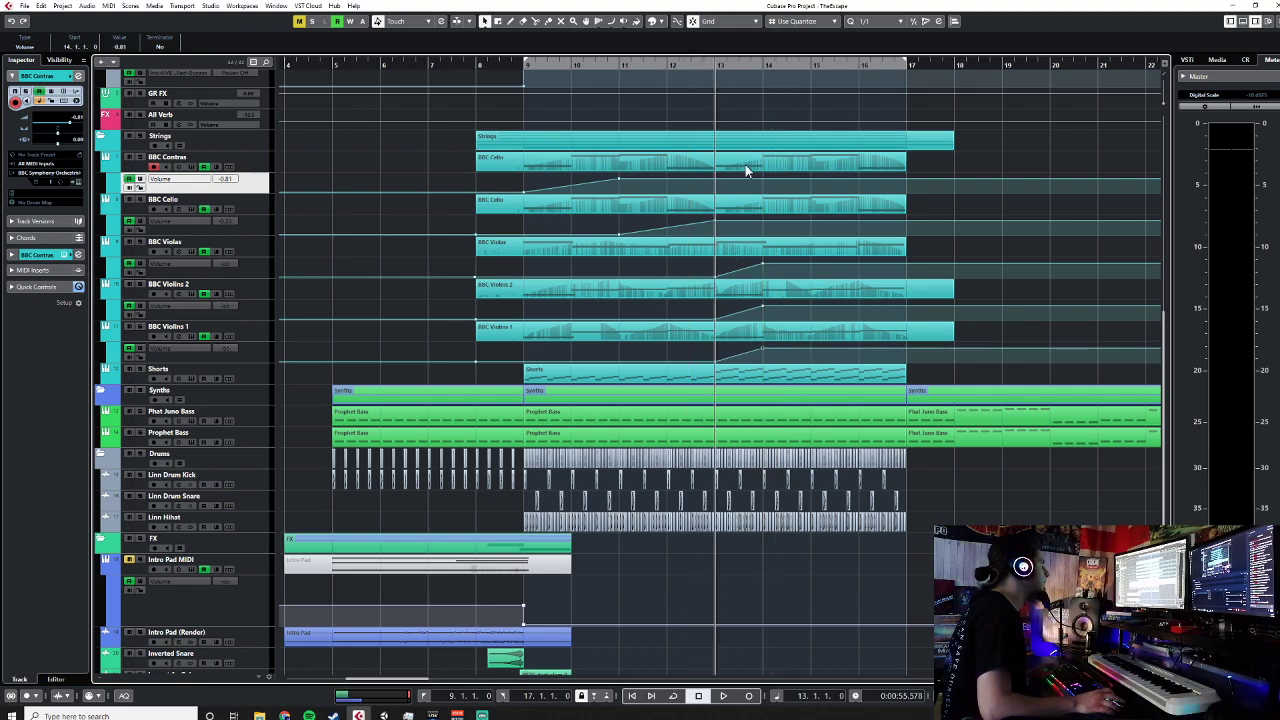
drag(764, 355, 889, 353)
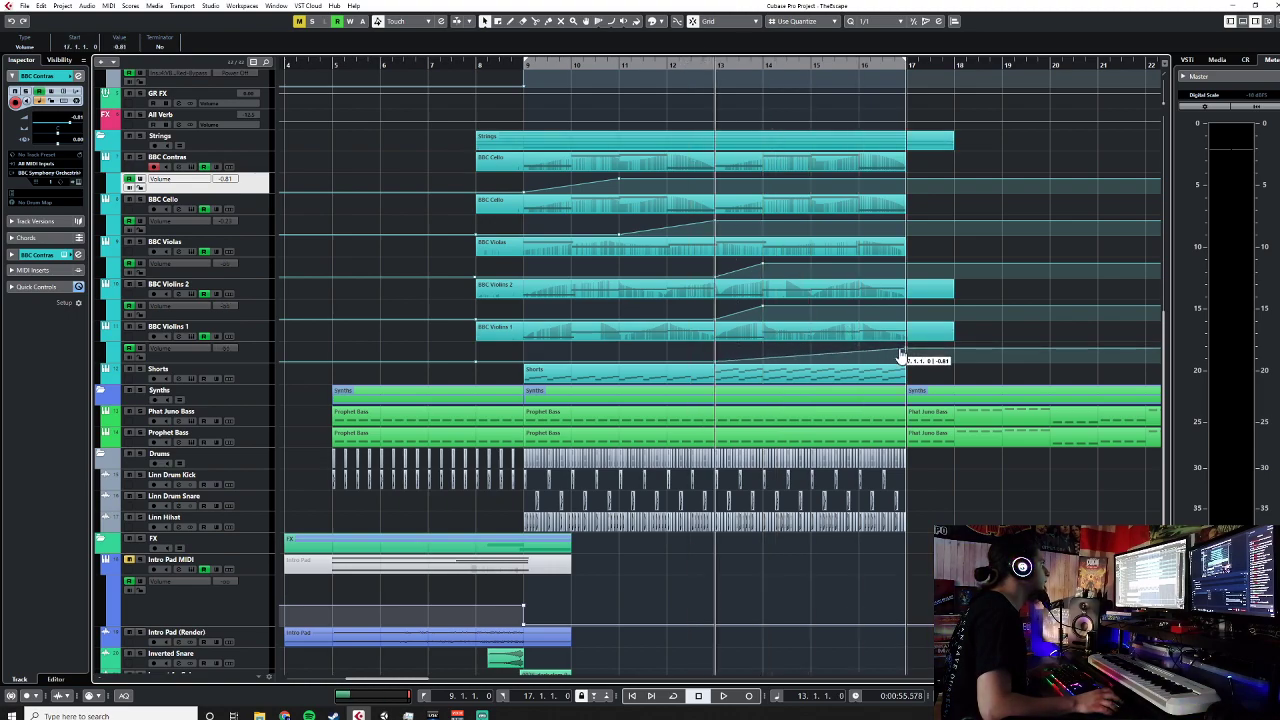
key(space)
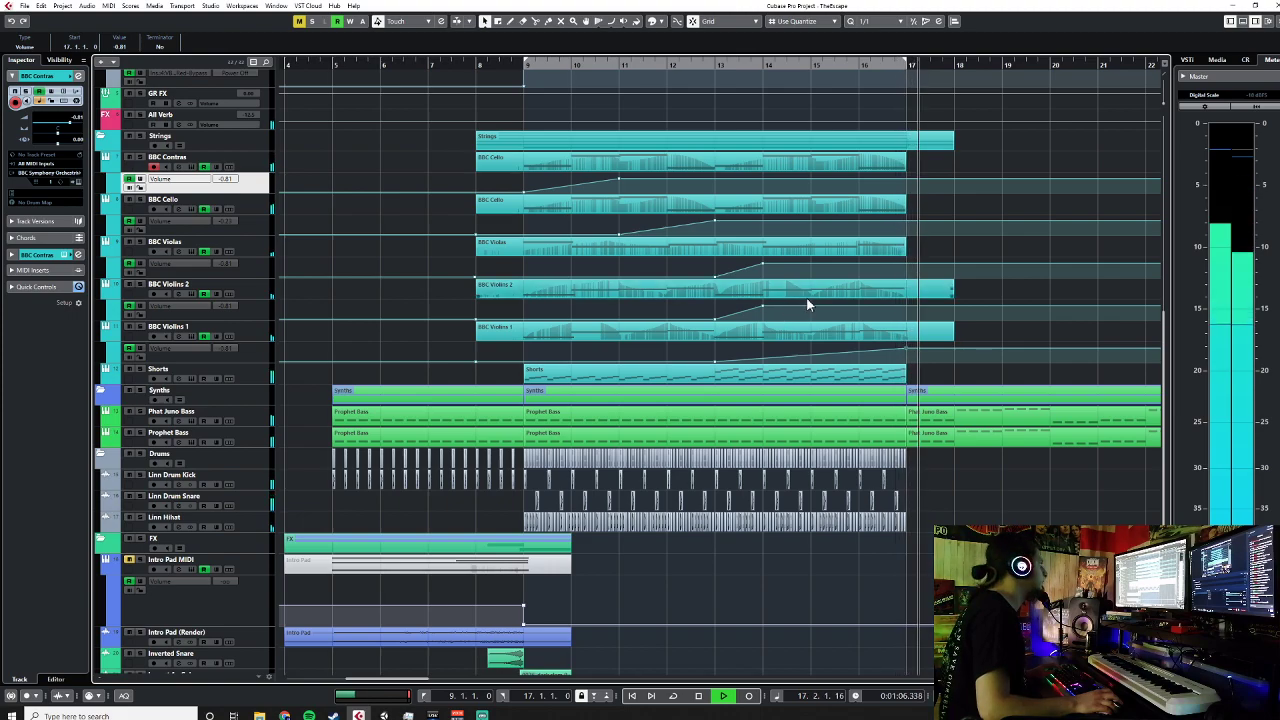
scroll(972, 484, down, 3)
scroll(926, 494, right, 3)
key(space)
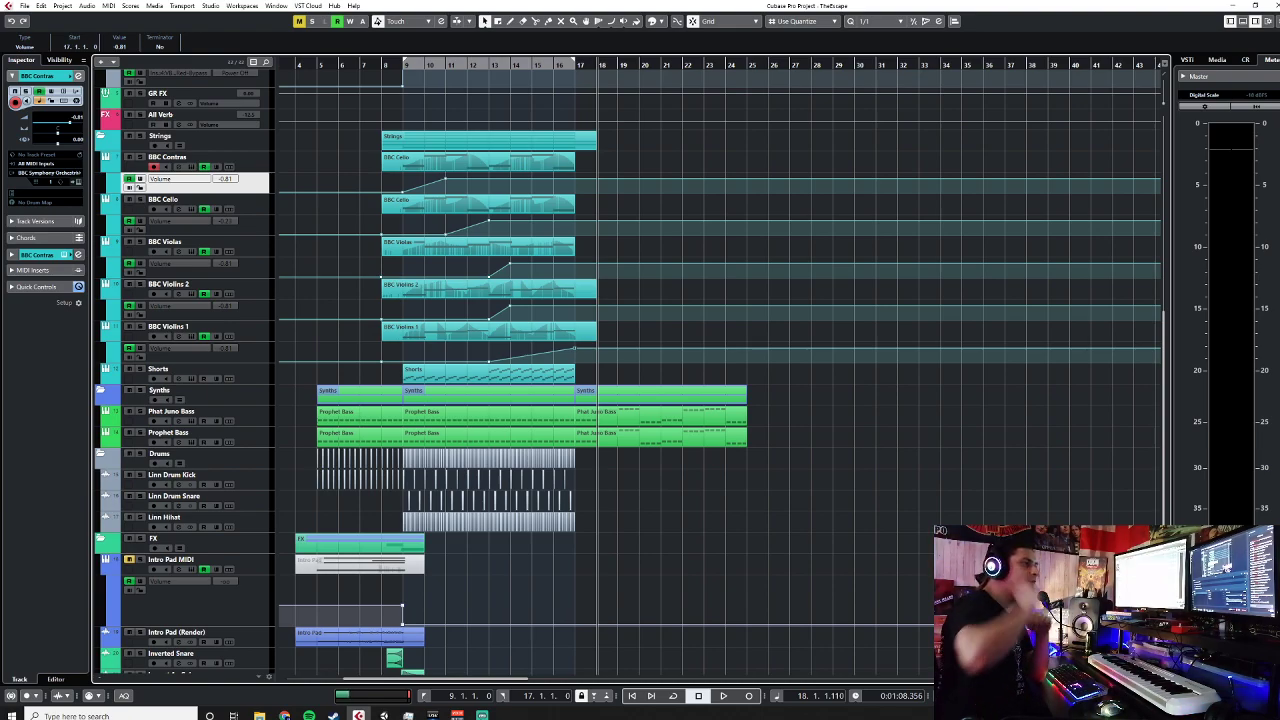
Step: Move the Strings folder part and the Synths folder part from bar 17 far along the timeline to around bar 113
click(437, 141)
drag(458, 149, 1120, 156)
drag(615, 393, 1115, 406)
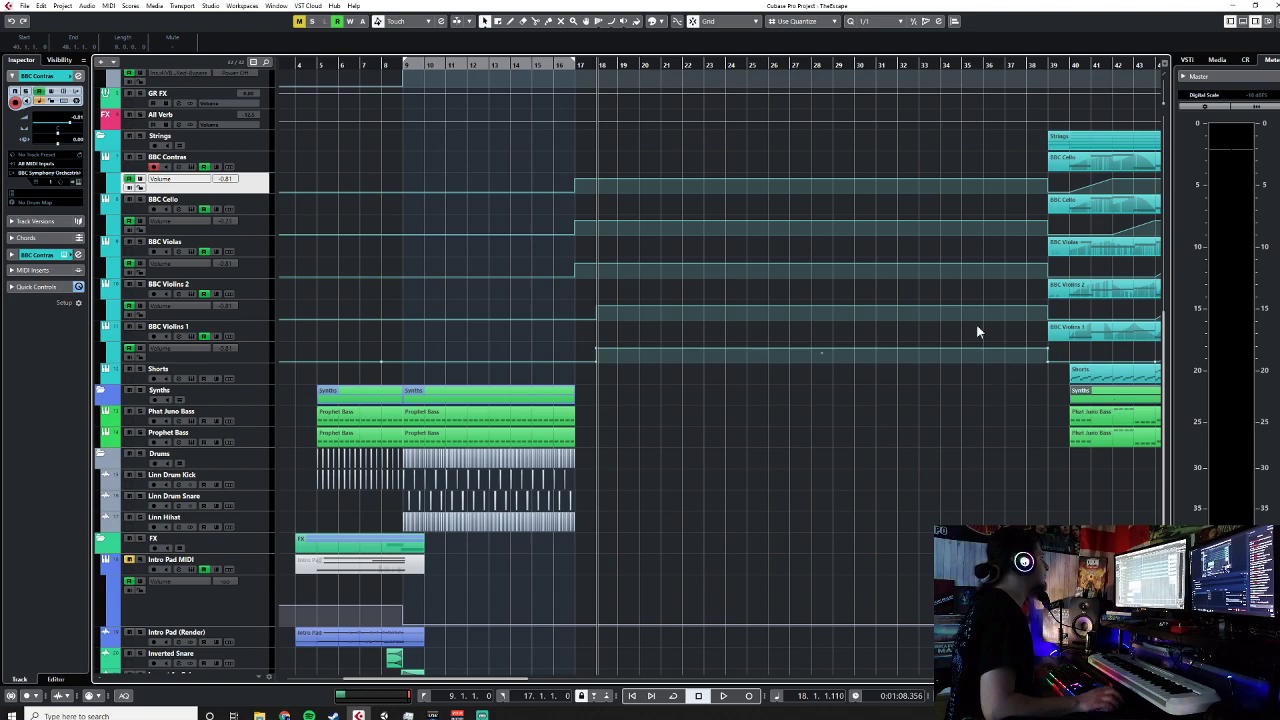
scroll(958, 471, down, 7)
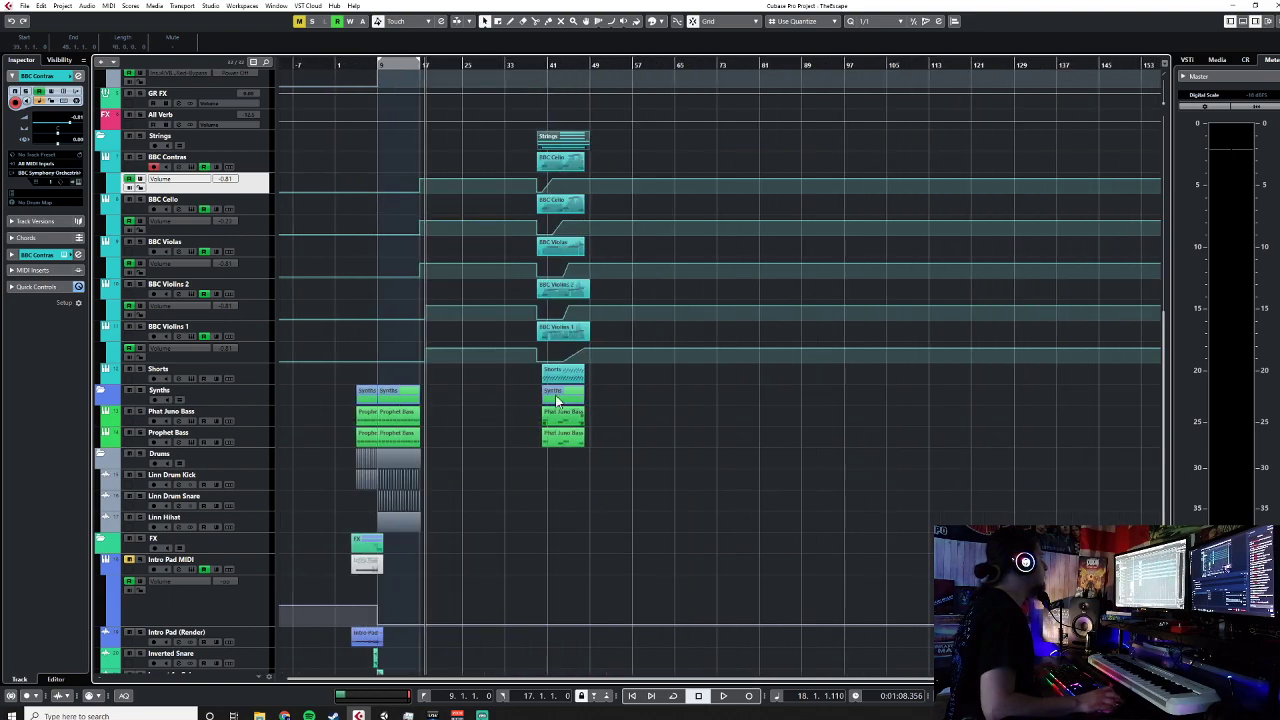
drag(555, 395, 947, 392)
Step: Move the Shorts part back to bar 9
scroll(752, 456, up, 3)
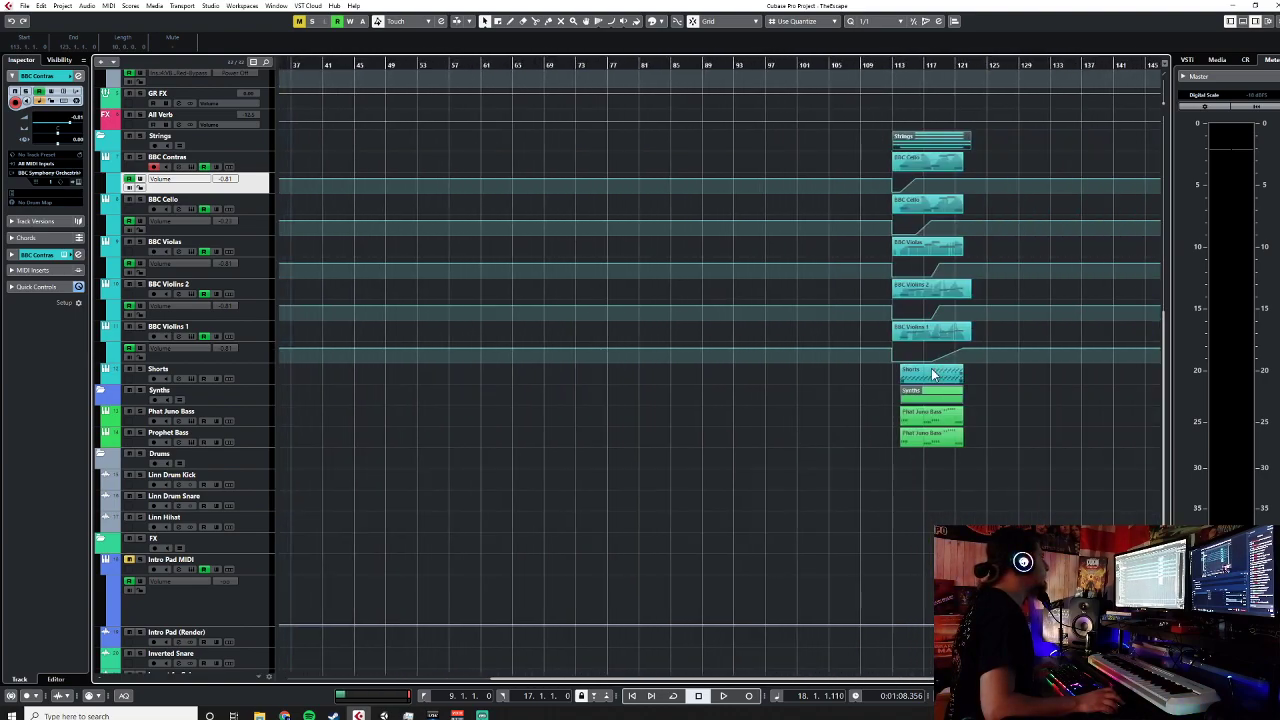
drag(932, 373, 440, 392)
scroll(440, 410, up, 10)
scroll(440, 410, down, 3)
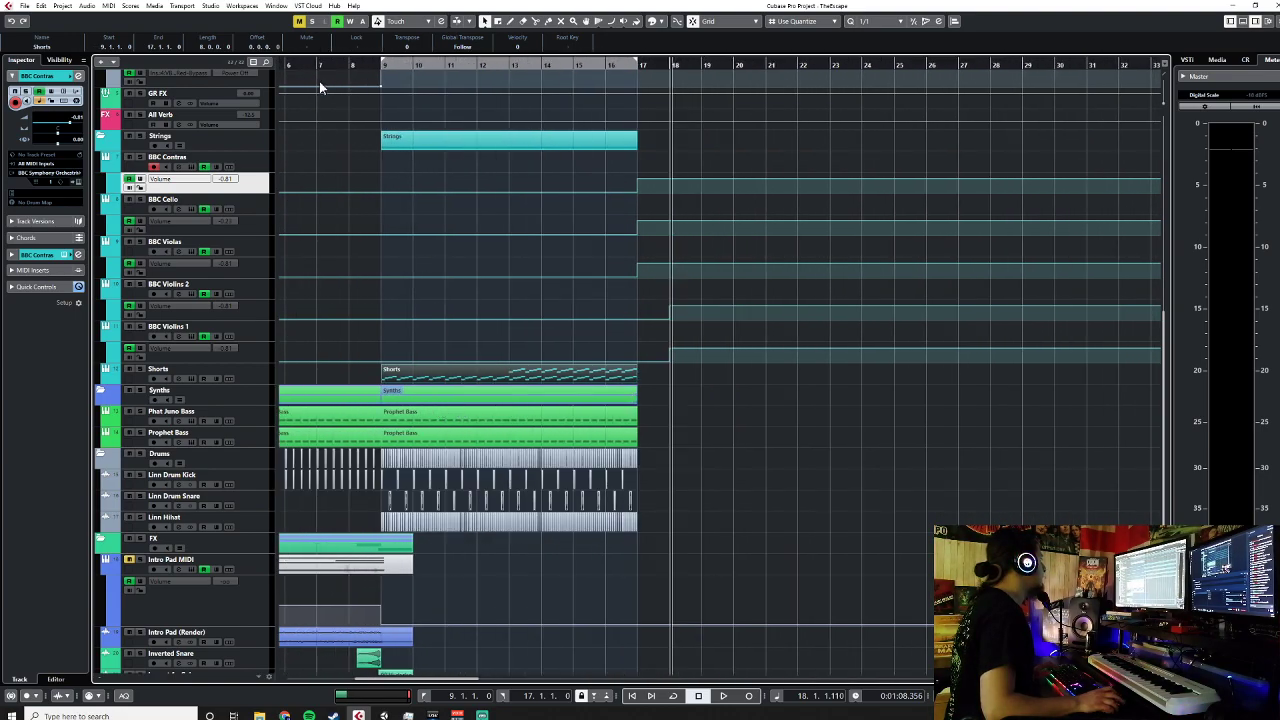
Step: Play the section from just before bar 8 and split the Shorts part at bar 13
click(338, 66)
key(space)
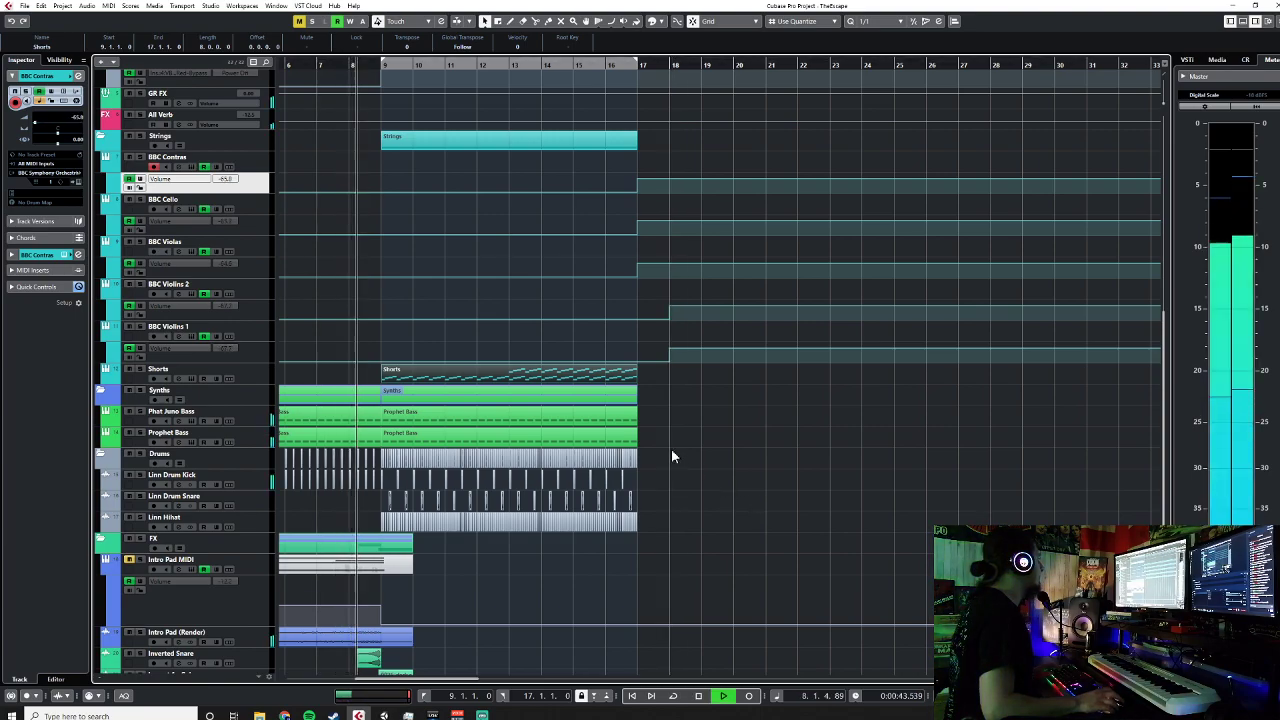
click(603, 422)
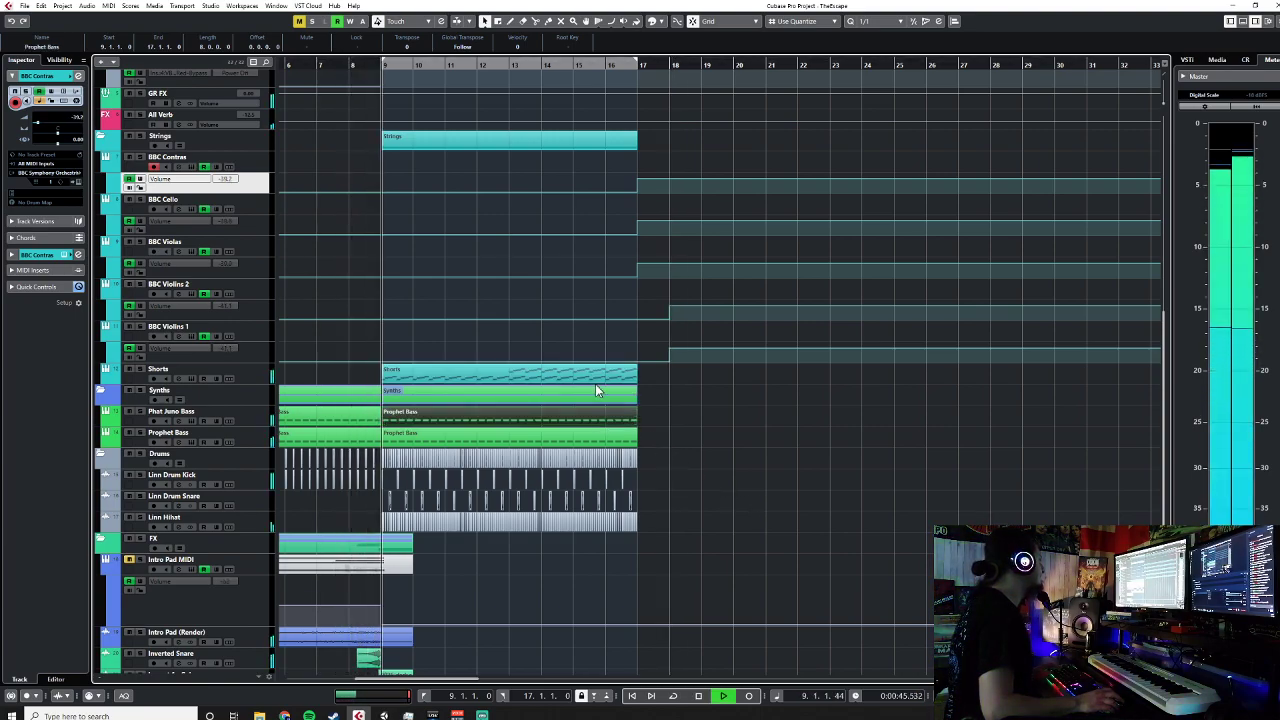
click(545, 375)
right_click(544, 376)
click(571, 376)
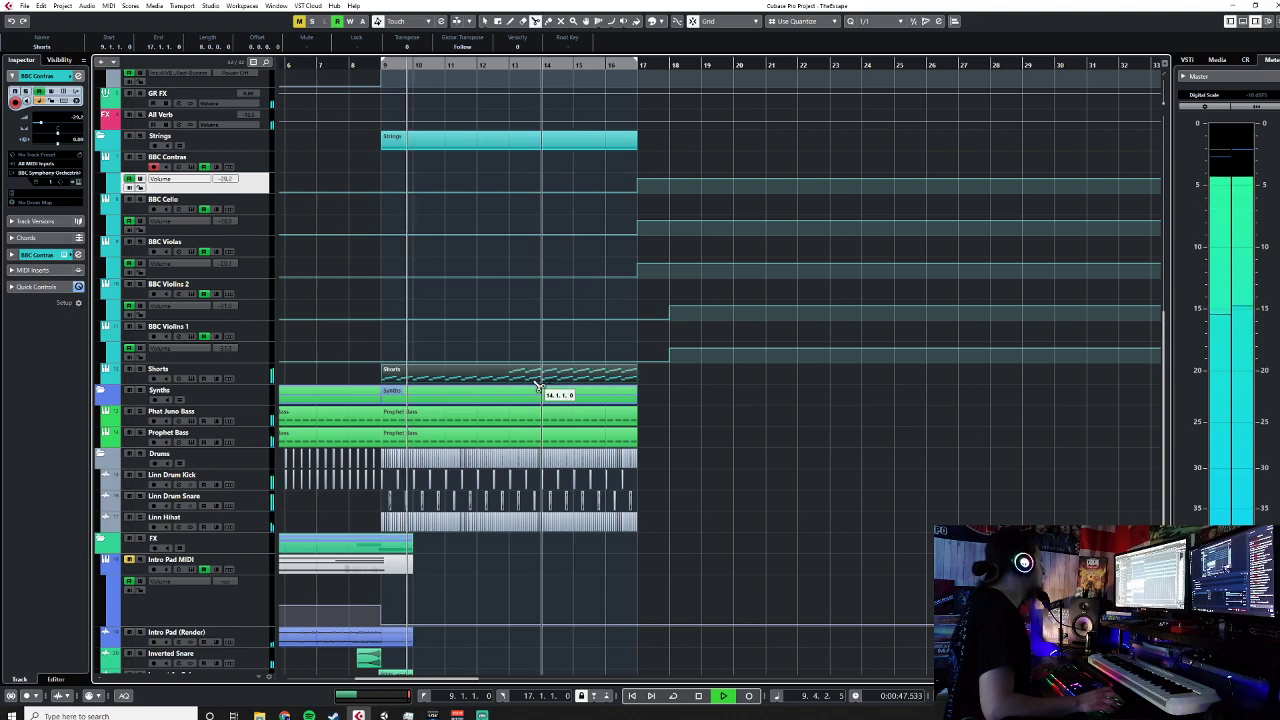
click(510, 377)
key(1)
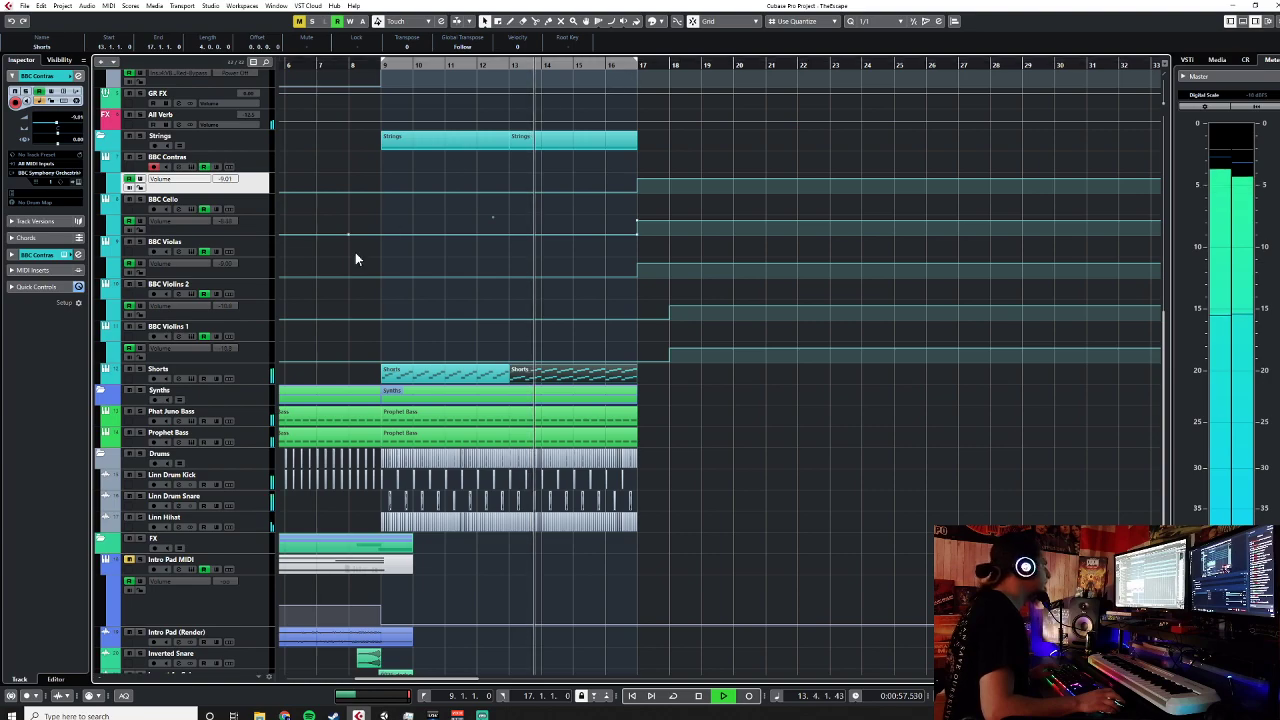
Step: Copy the Shorts part from bar 13 to bar 17 on the Shorts track
click(263, 383)
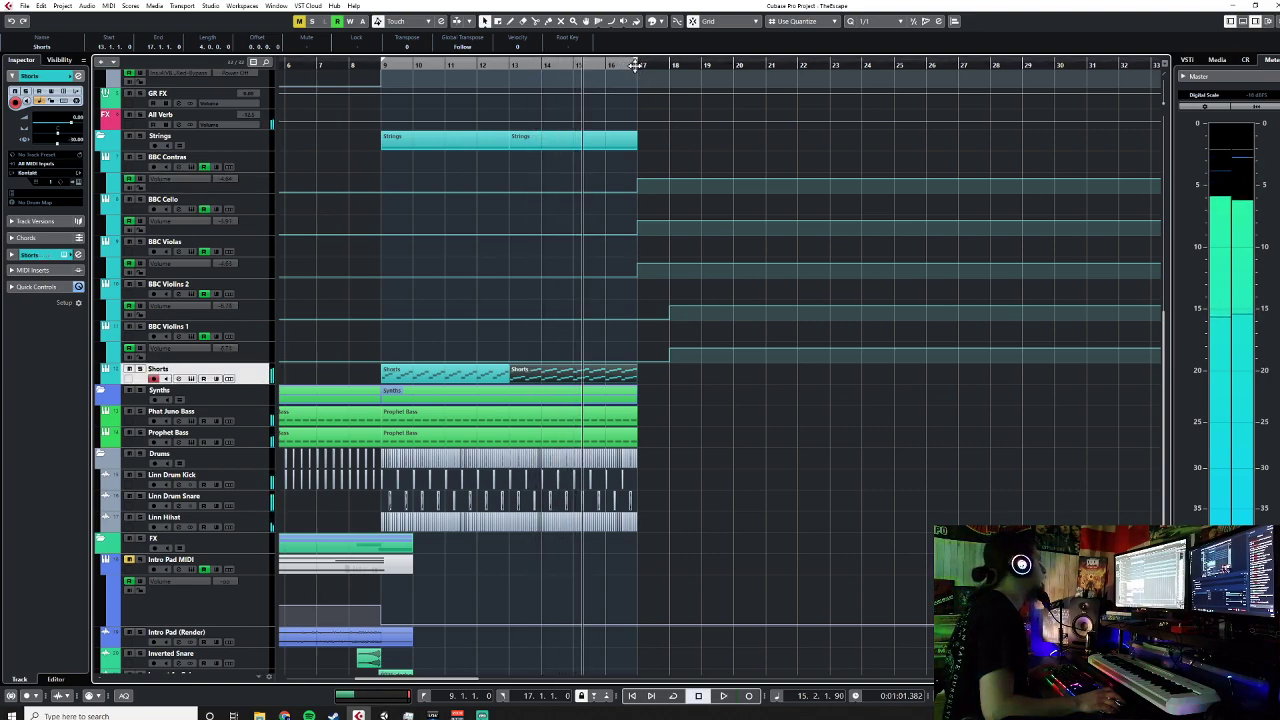
double_click(638, 66)
key(ctrl+d)
click(596, 393)
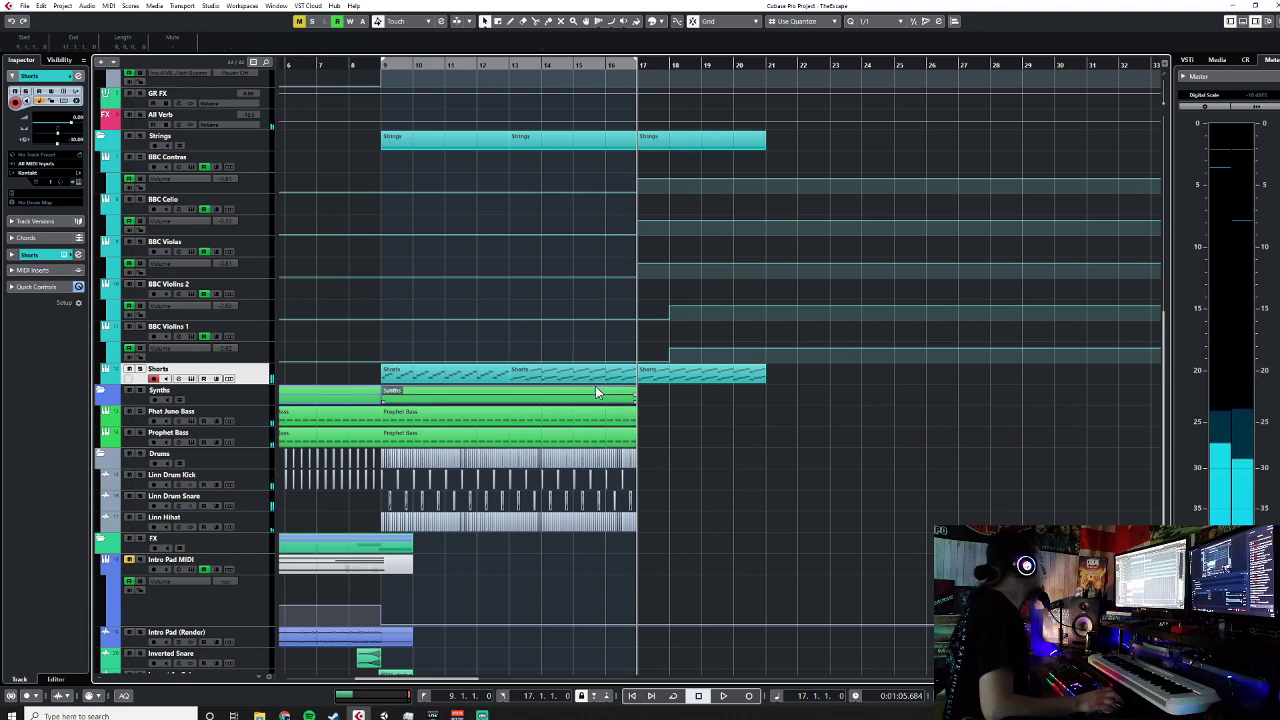
Step: Extend the Phat Juno Bass part that starts at bar 9 to end at bar 21, and open its notes
click(630, 420)
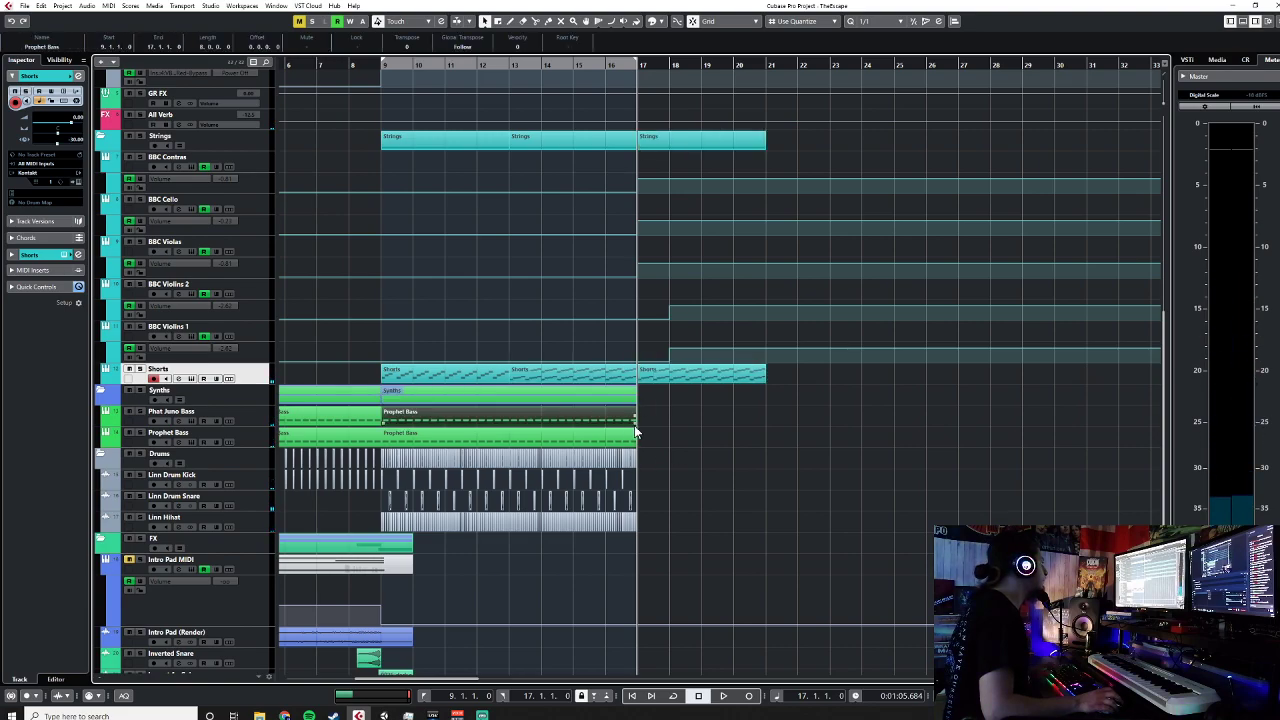
drag(657, 424, 744, 424)
double_click(744, 420)
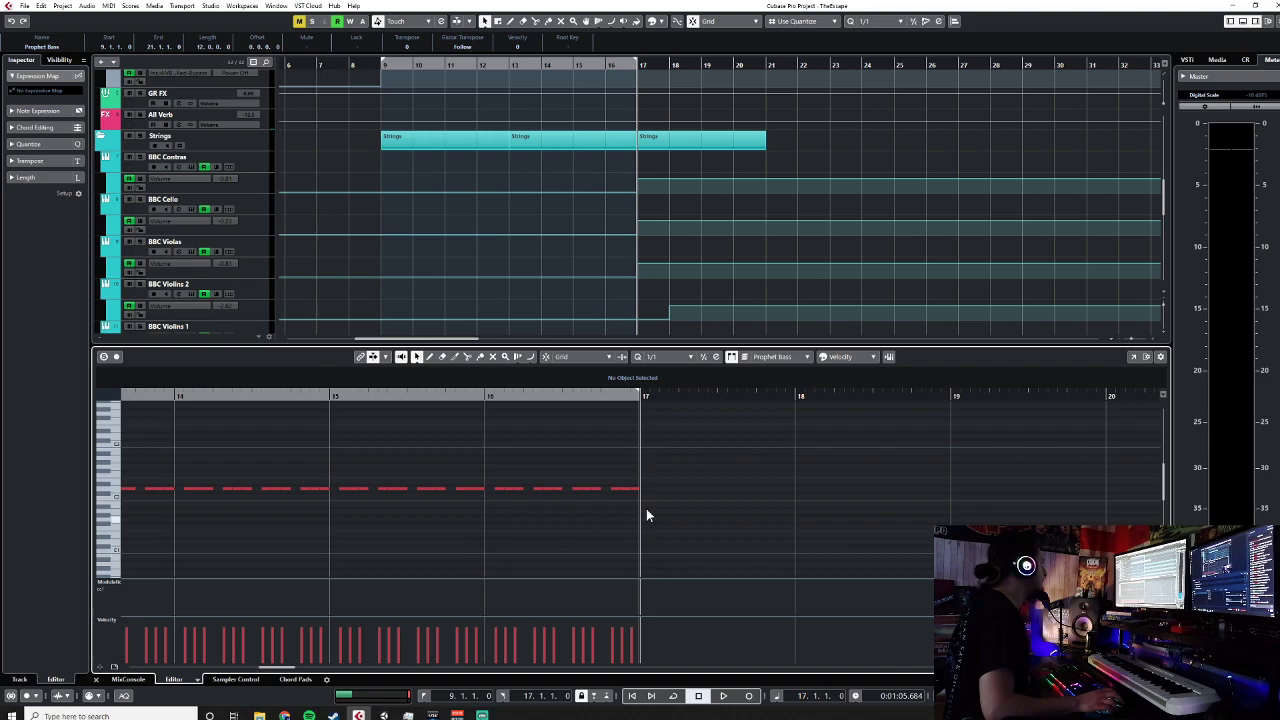
Step: Duplicate the last bass notes before bar 17 to fill bars 17 and 18, and transpose the copies down to A#1
drag(471, 469, 697, 516)
key(ctrl+d)
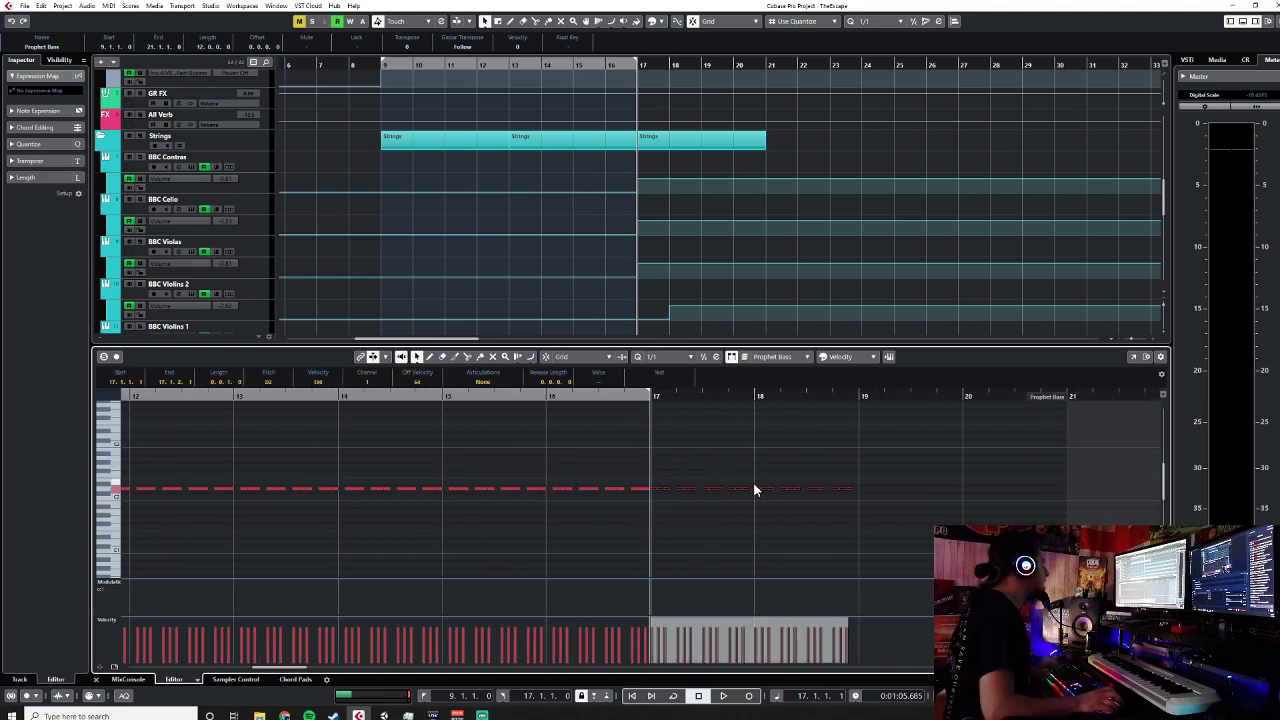
key(Down)
key(Down)
Step: Paste the bass notes again at bar 19, transpose them down to C2, and close the note editor
click(860, 397)
key(ctrl+v)
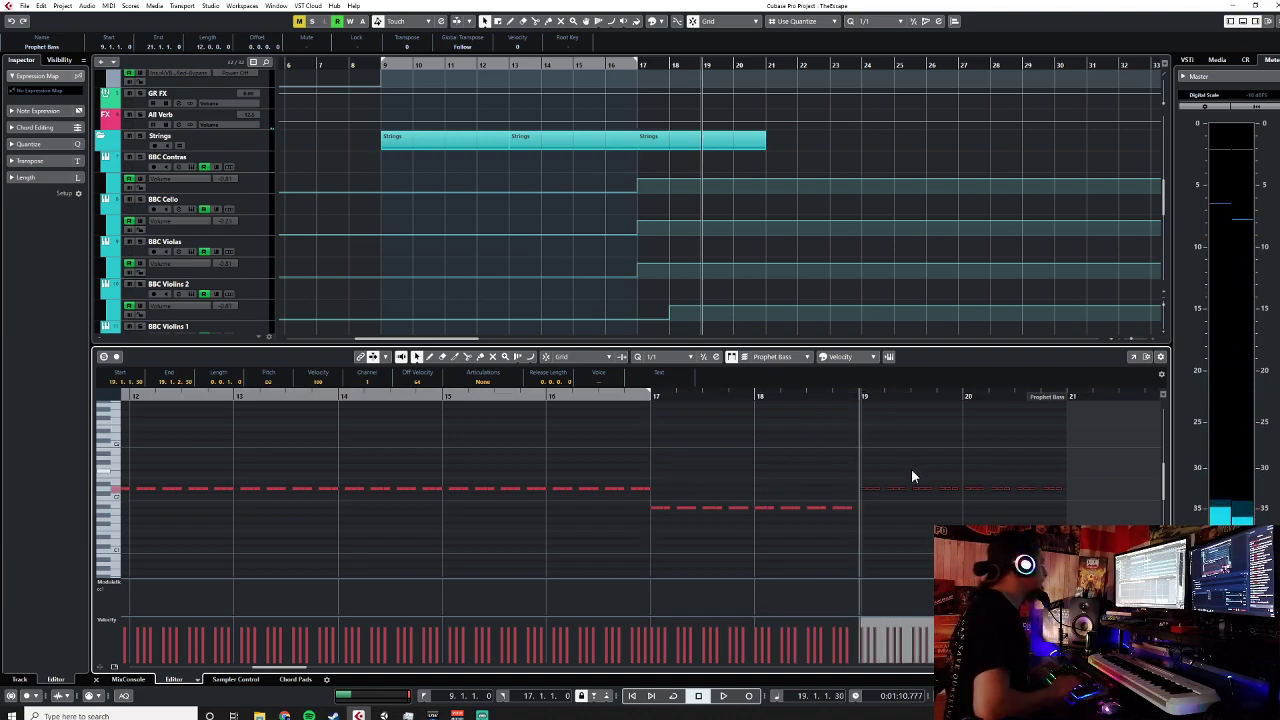
key(Down)
click(97, 680)
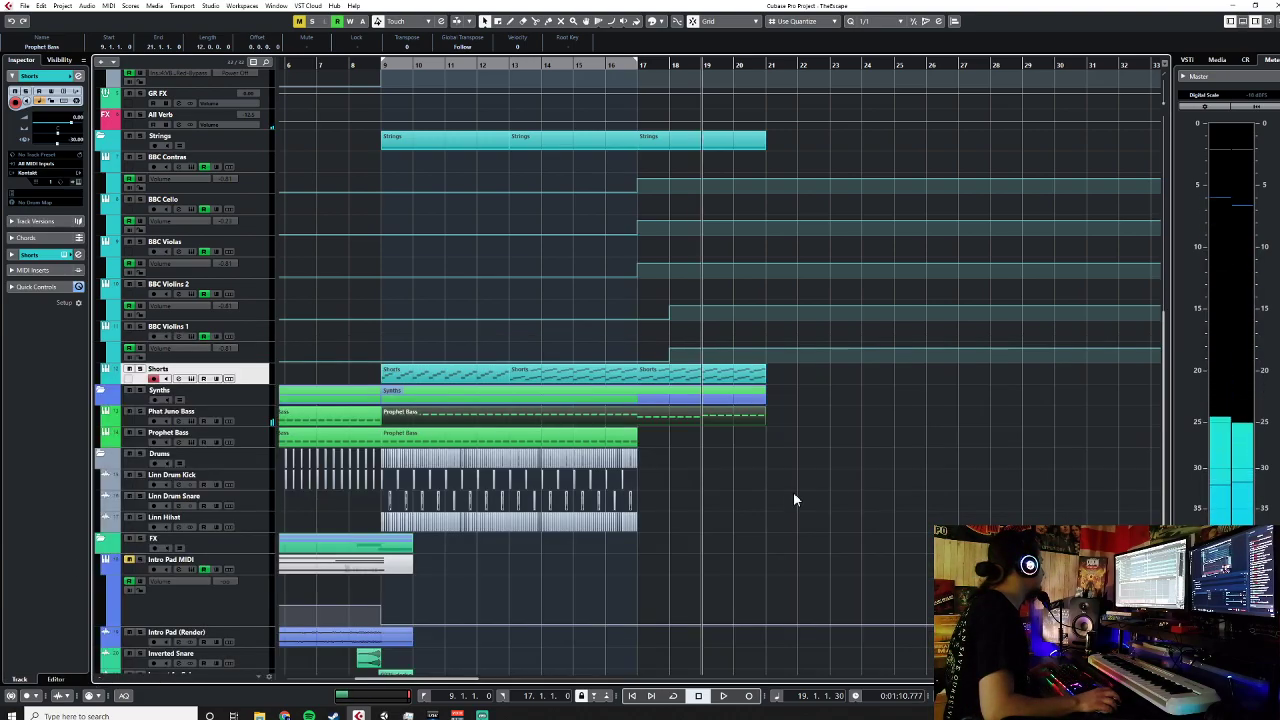
Step: Extend the Prophet Bass part that starts at bar 9 to end at bar 21
click(632, 440)
drag(636, 444, 1030, 570)
Step: Set the quantize grid to 1/16 and shift the Phat Juno Bass notes from bars 17 to 21 one sixteenth later
double_click(724, 432)
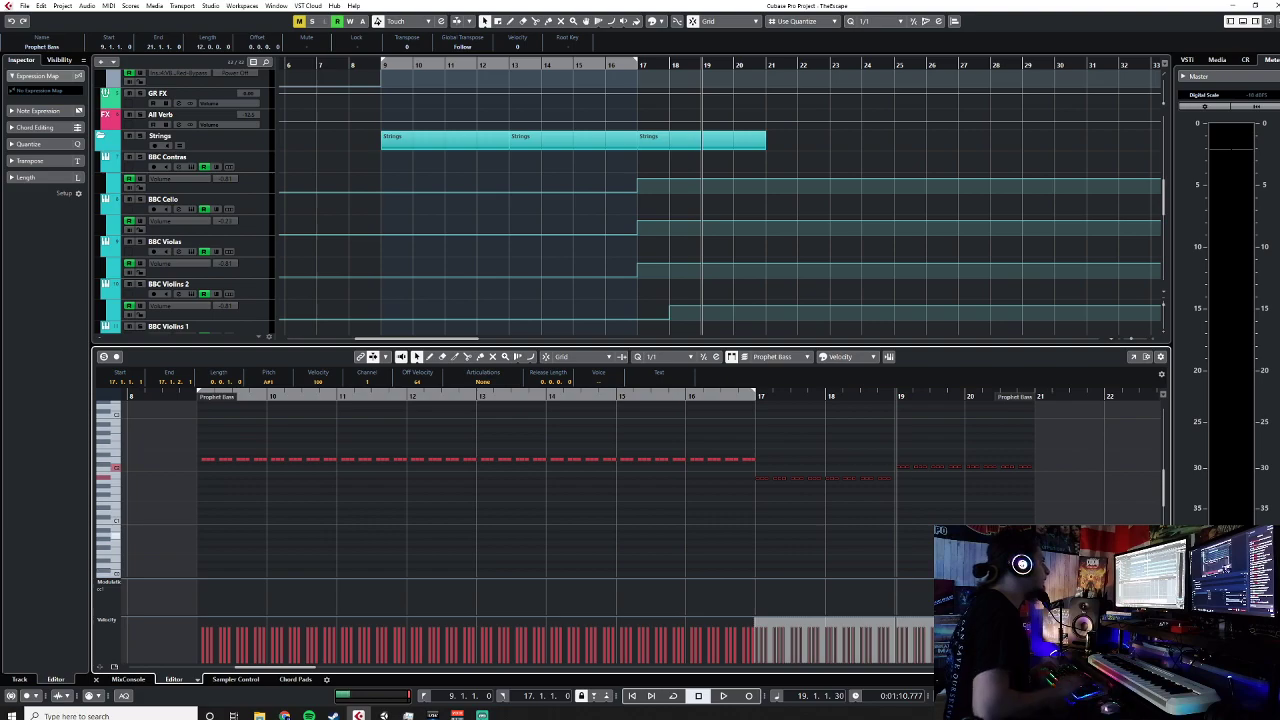
click(835, 470)
drag(760, 438, 1068, 562)
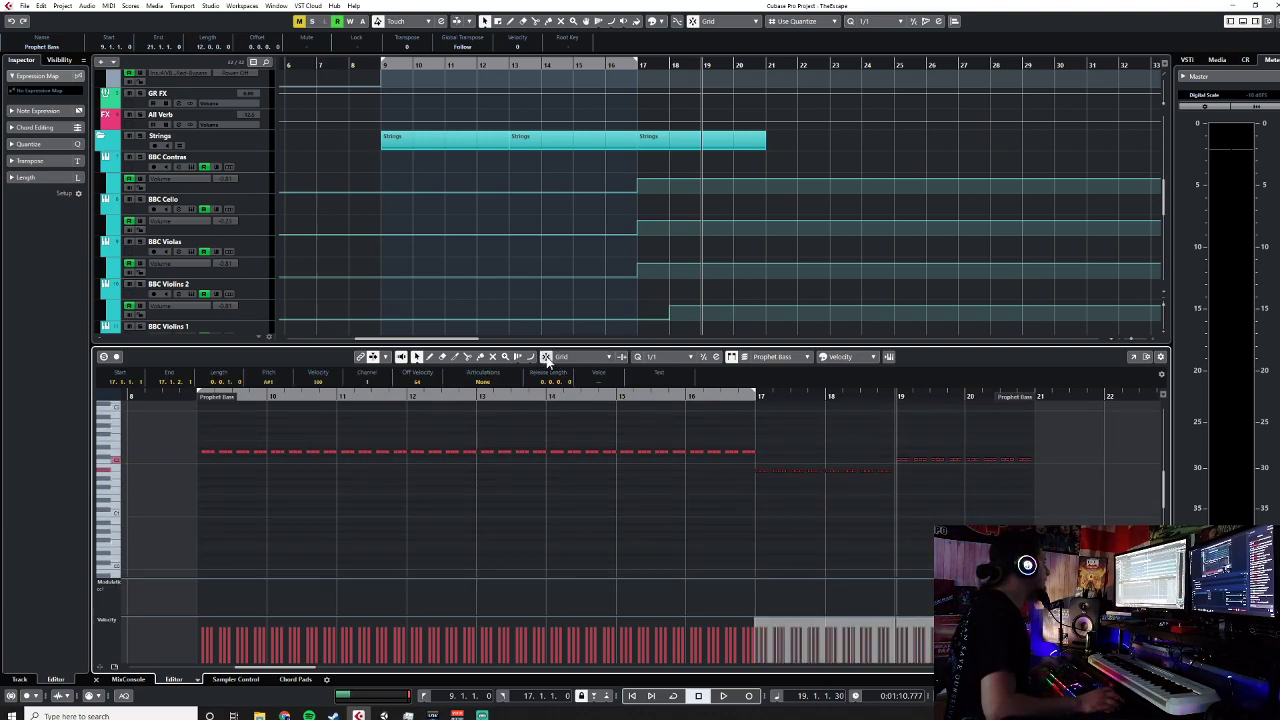
click(546, 357)
click(652, 357)
click(680, 414)
drag(756, 470, 762, 470)
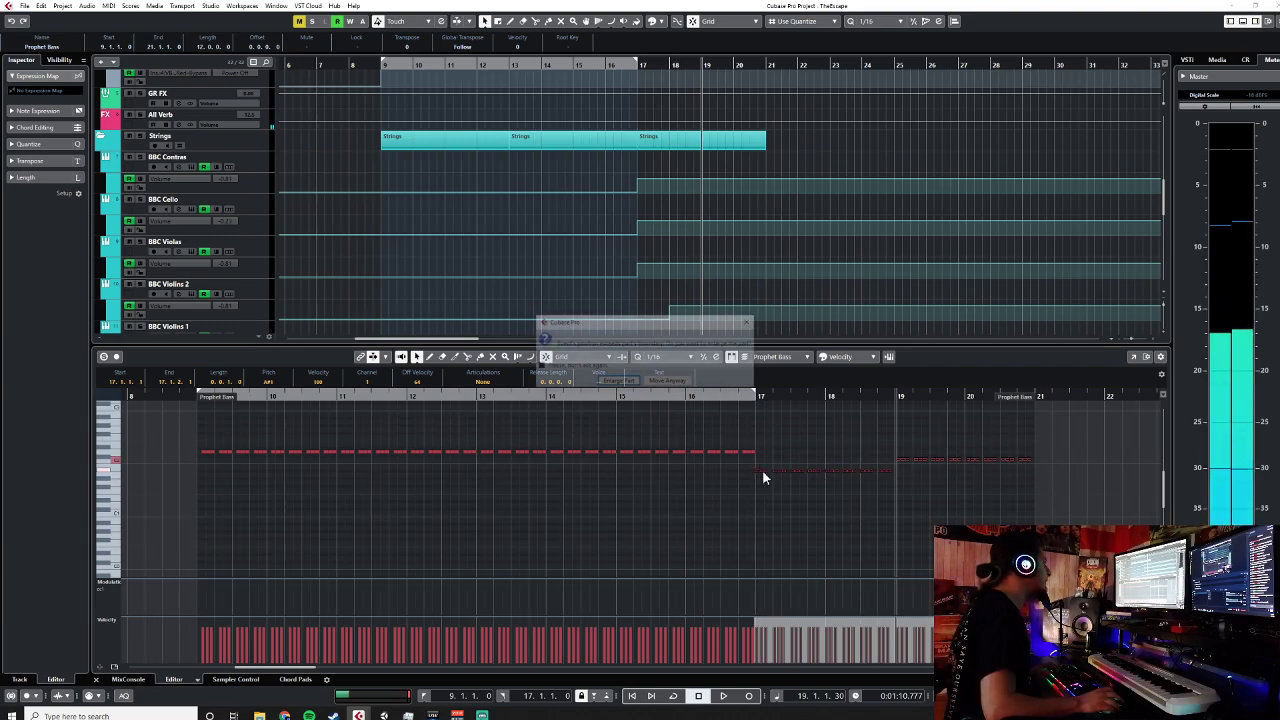
click(660, 381)
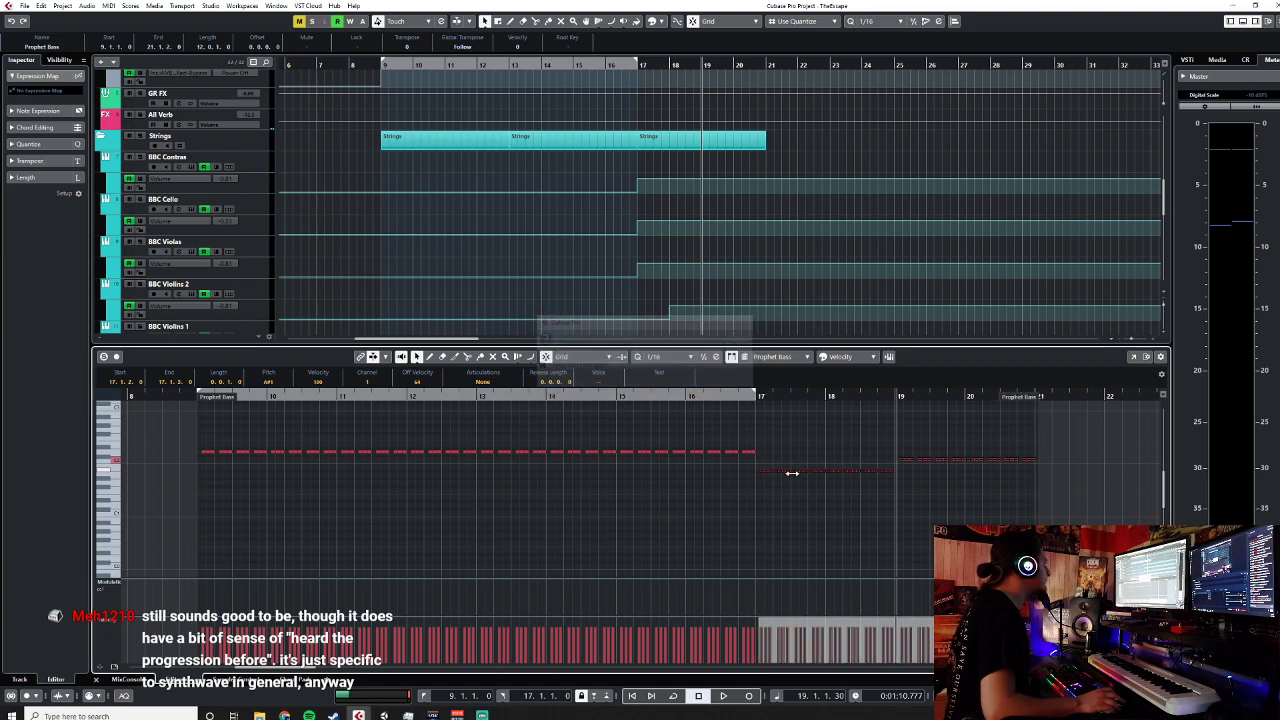
Step: Examine how the shifted Phat Juno Bass notes line up with the grid at bars 17 and 19
scroll(796, 483, up, 3)
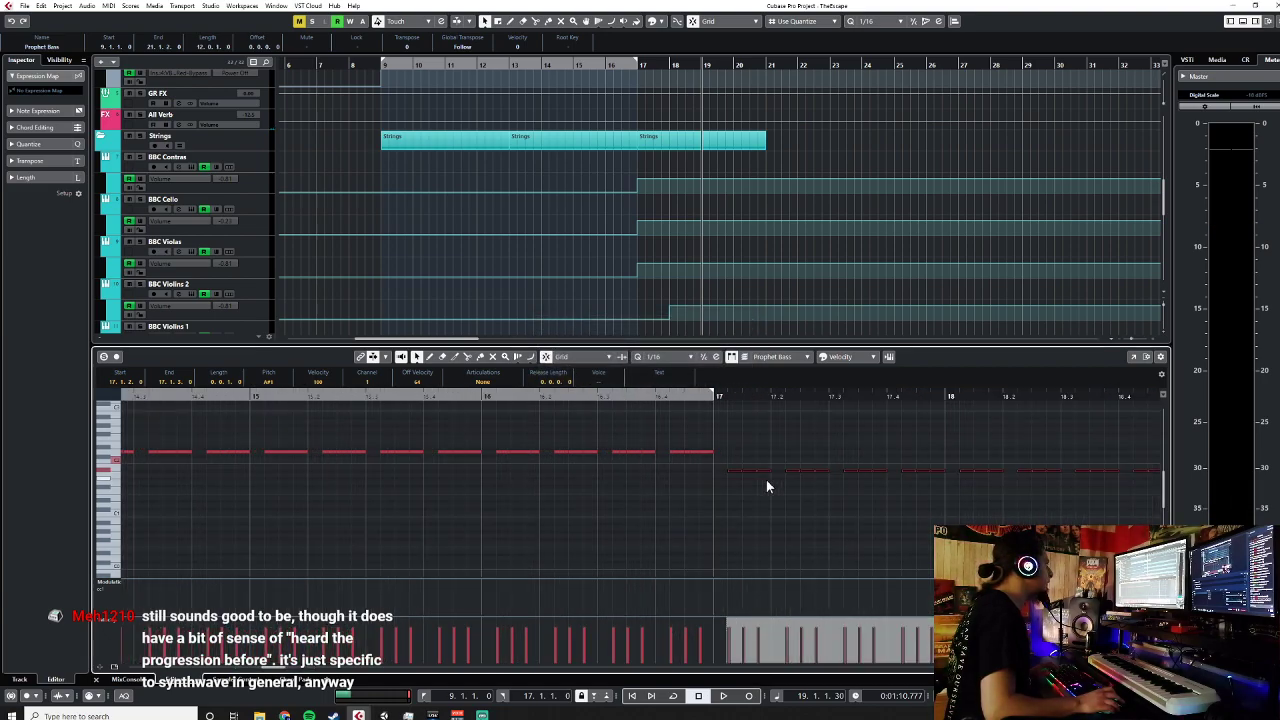
scroll(766, 479, up, 4)
mouse_move(692, 468)
mouse_down()
mouse_move(674, 482)
mouse_move(687, 470)
mouse_up()
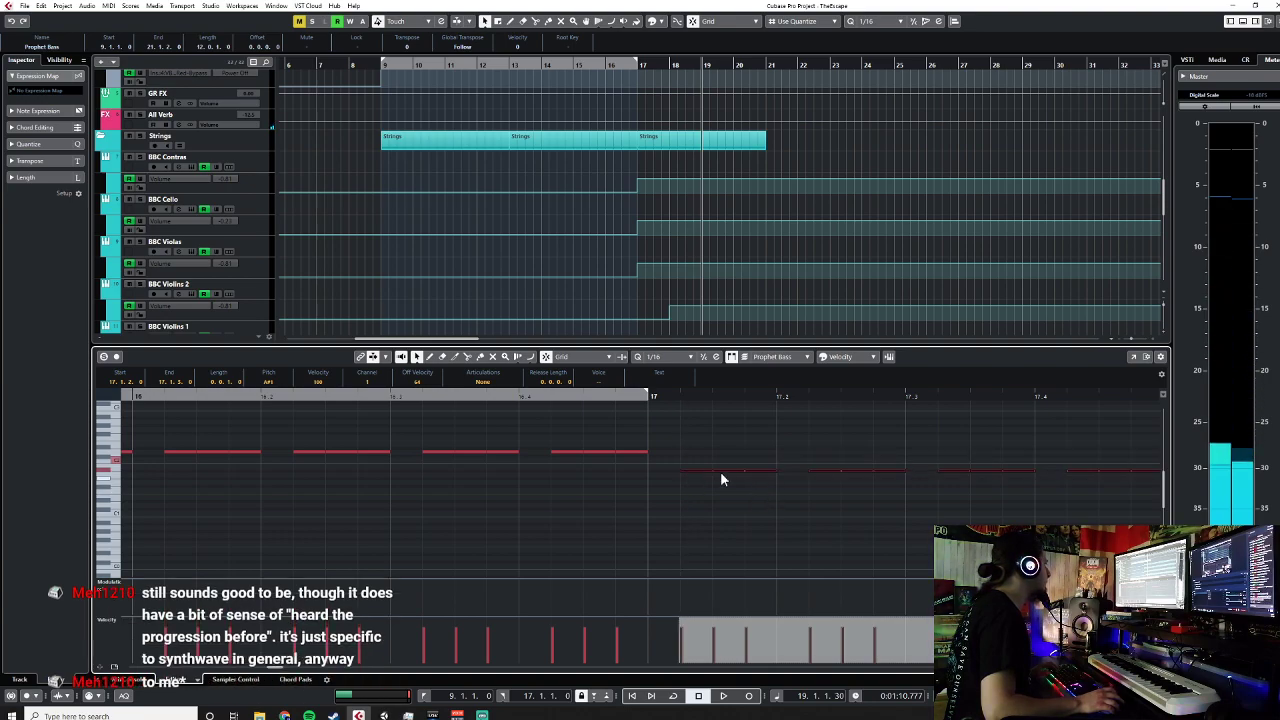
scroll(830, 482, down, 3)
scroll(839, 479, right, 3)
drag(684, 438, 1040, 520)
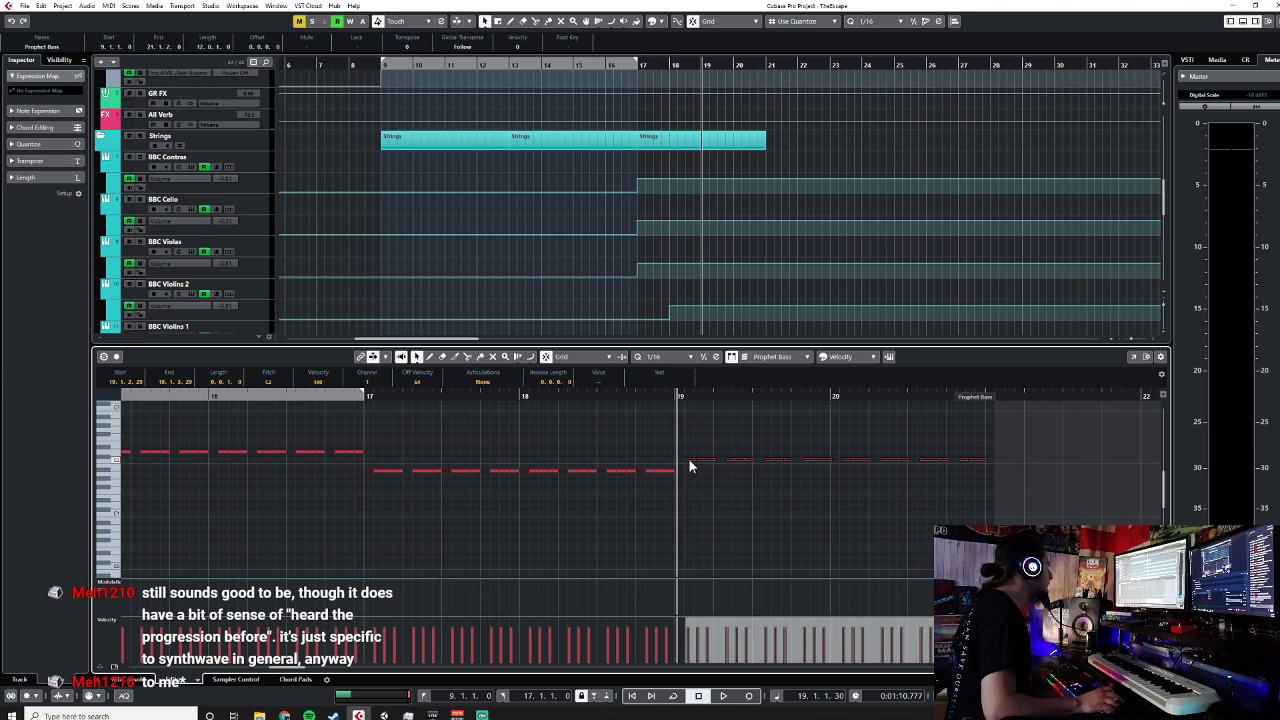
click(684, 496)
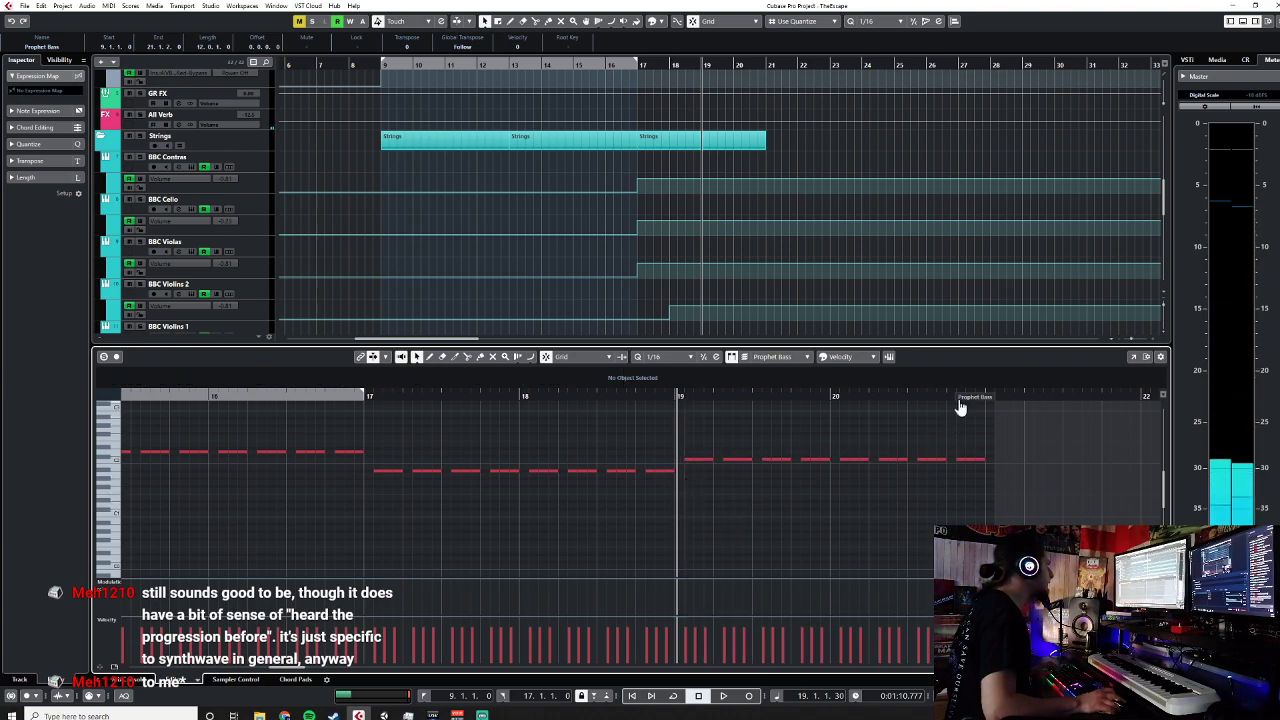
click(97, 681)
double_click(685, 440)
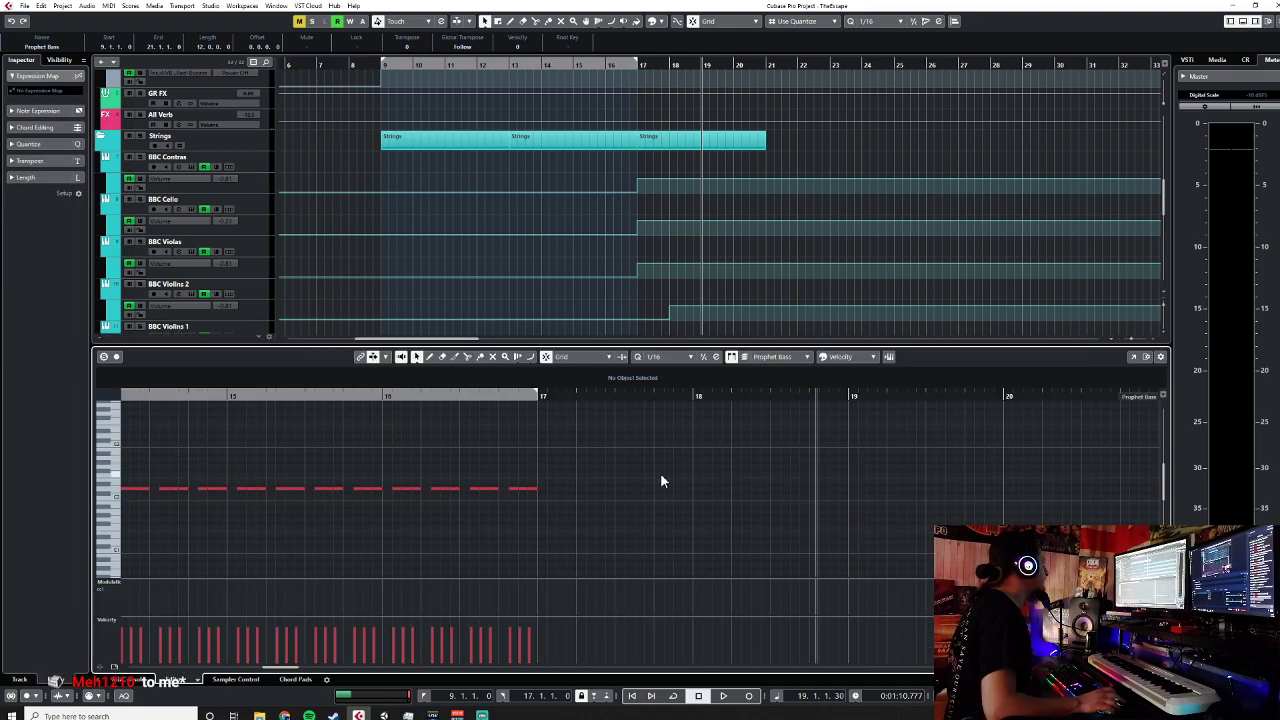
scroll(660, 472, down, 3)
drag(660, 461, 592, 494)
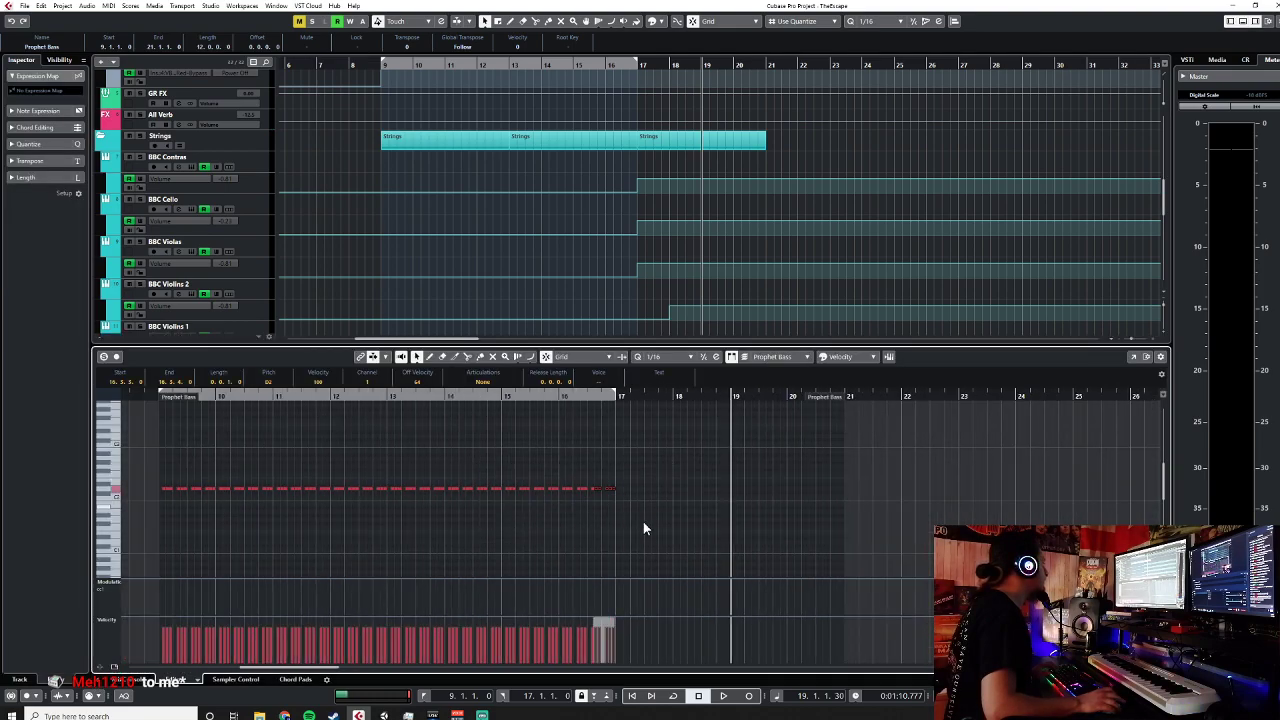
click(97, 681)
Step: Copy the Phat Juno Bass notes from bars 17 to 21
double_click(615, 424)
drag(854, 436, 582, 495)
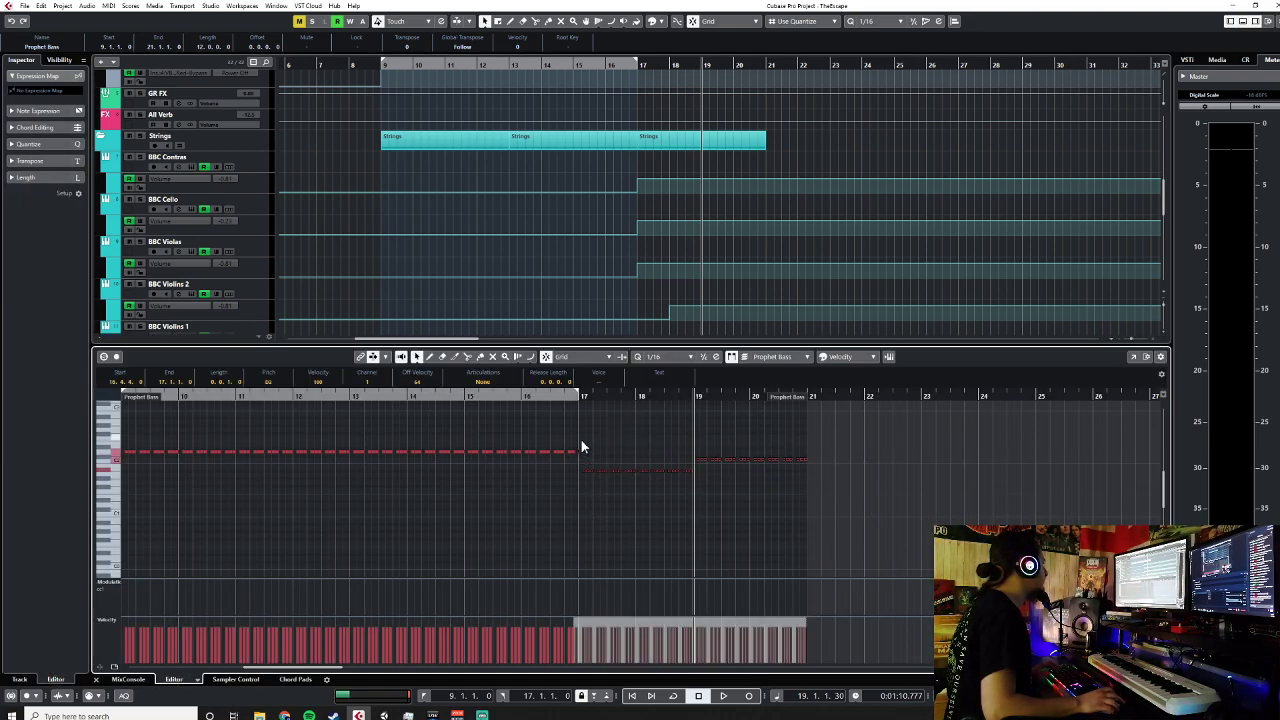
click(97, 681)
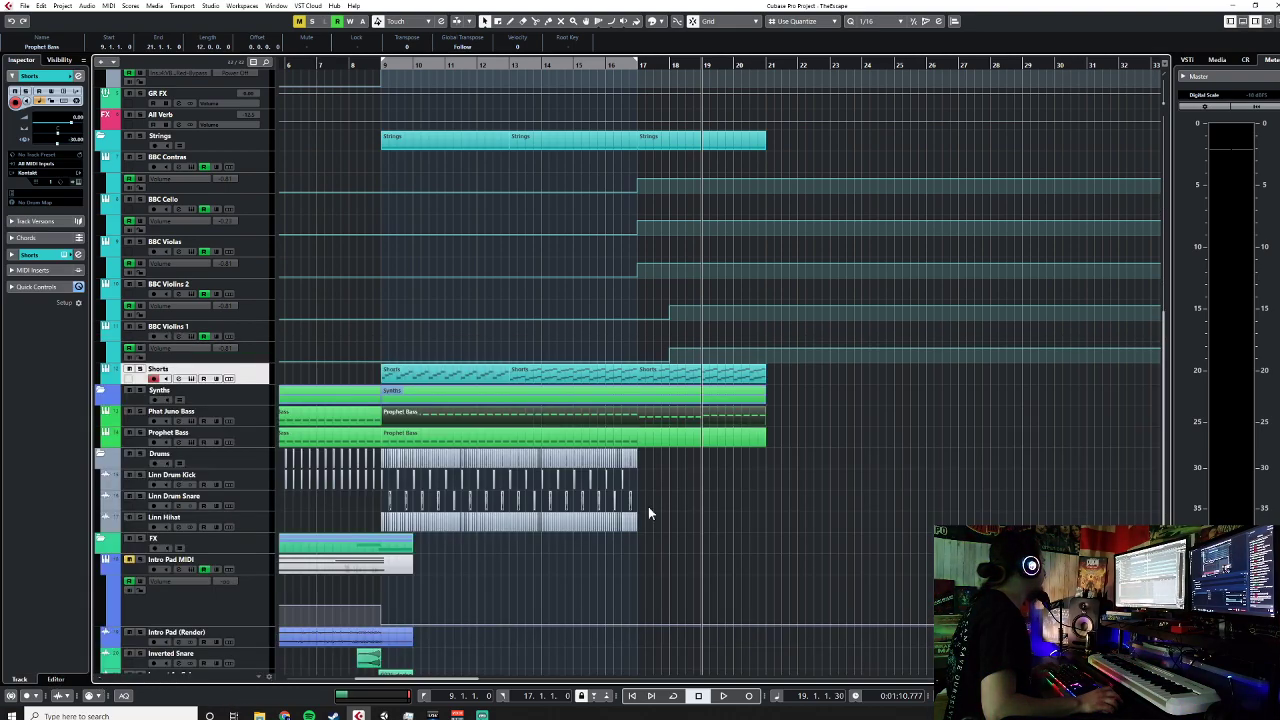
Step: Paste the copied notes into the Prophet Bass part one sixteenth after the start of bar 17
double_click(662, 435)
click(581, 397)
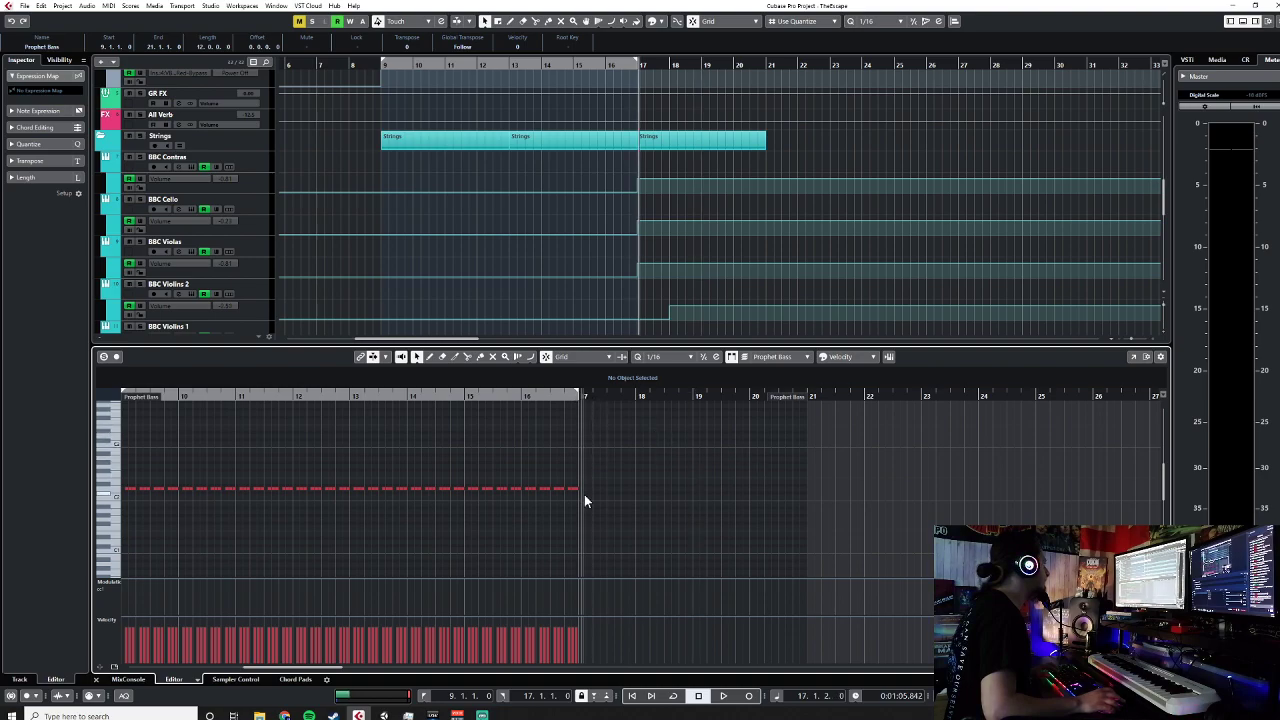
scroll(584, 493, up, 5)
key(ctrl+v)
scroll(584, 493, down, 4)
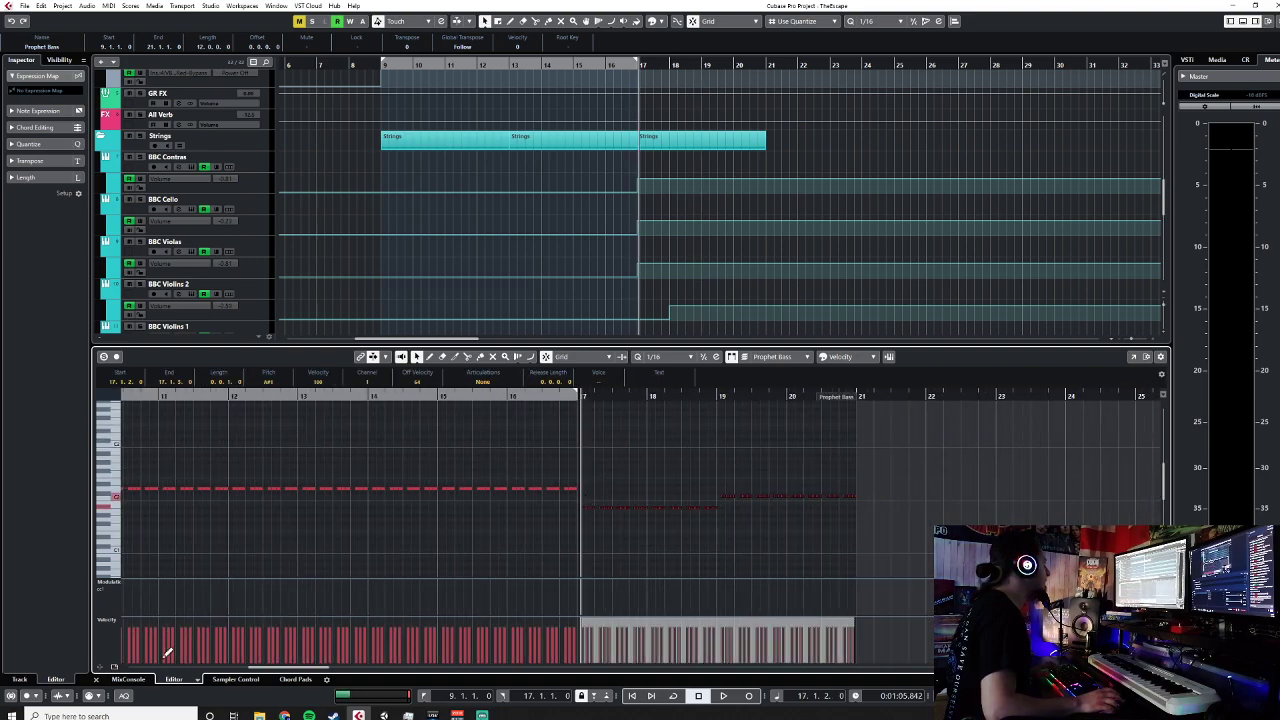
click(97, 680)
Step: Copy the Linn drum kick, snare and hihat events of bars 15 and 16 and paste them at bar 17
click(613, 63)
scroll(665, 512, up, 5)
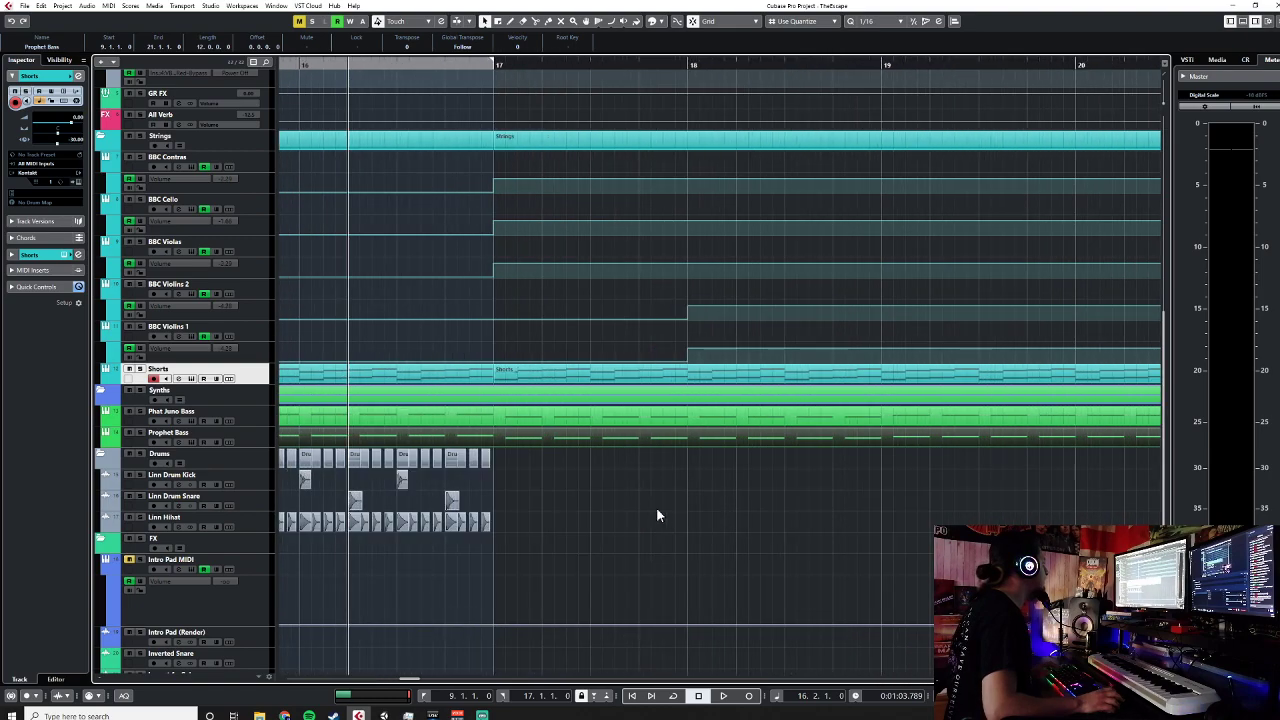
click(876, 467)
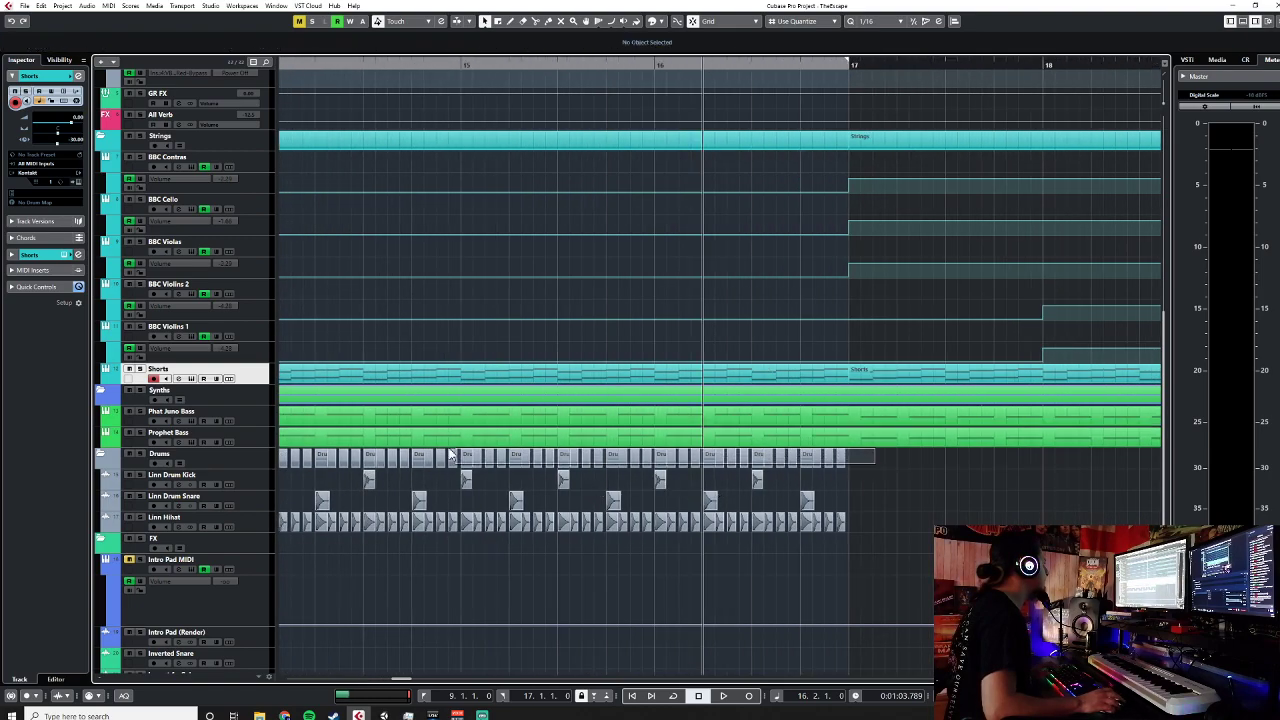
click(847, 65)
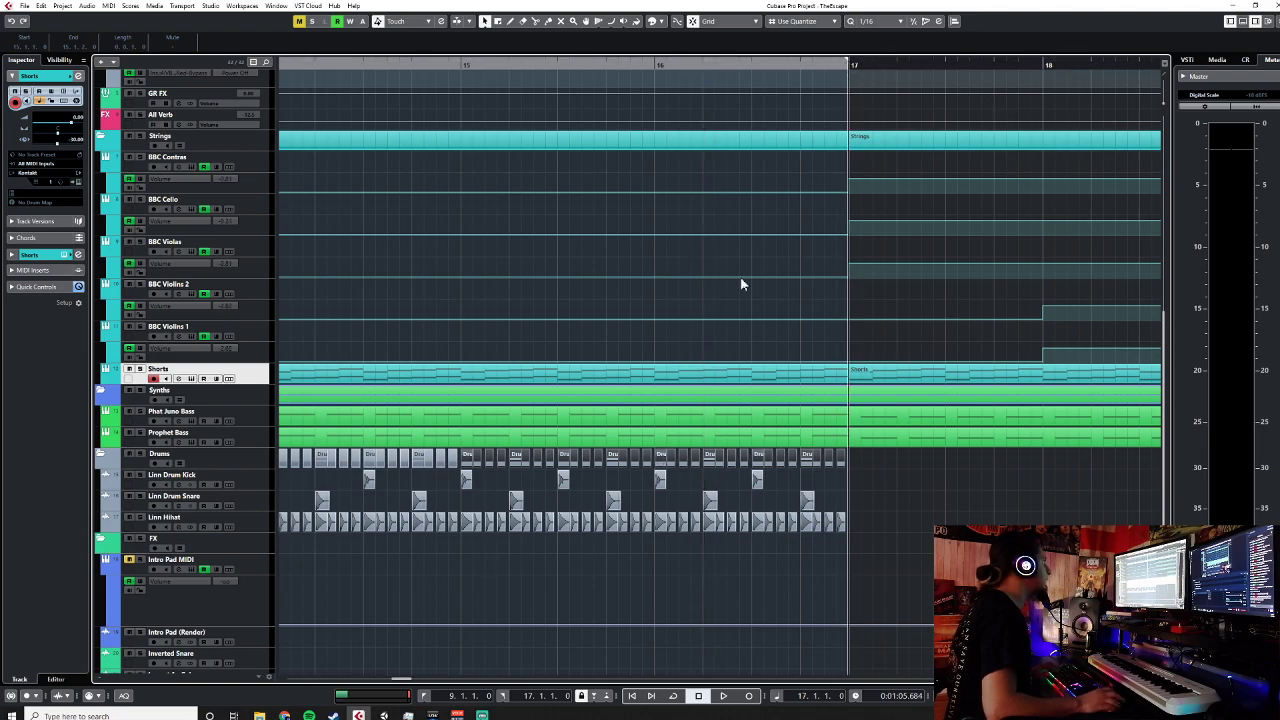
click(240, 476)
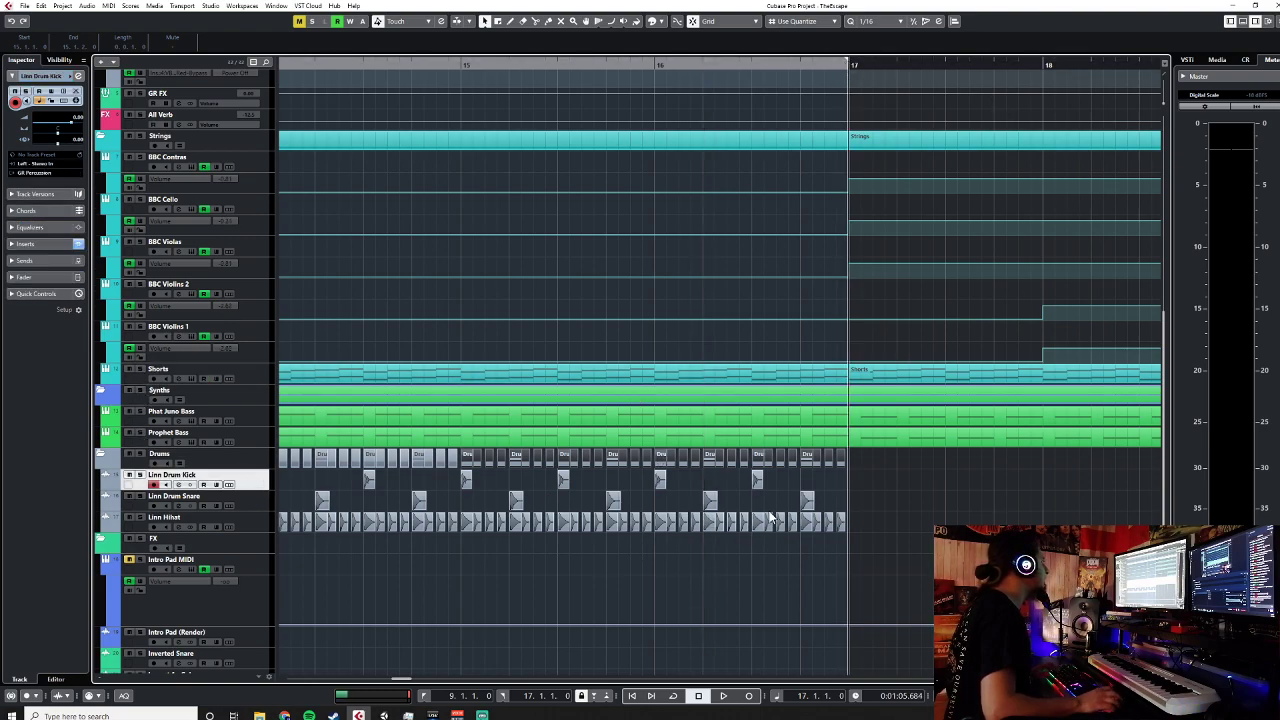
scroll(800, 520, right, 5)
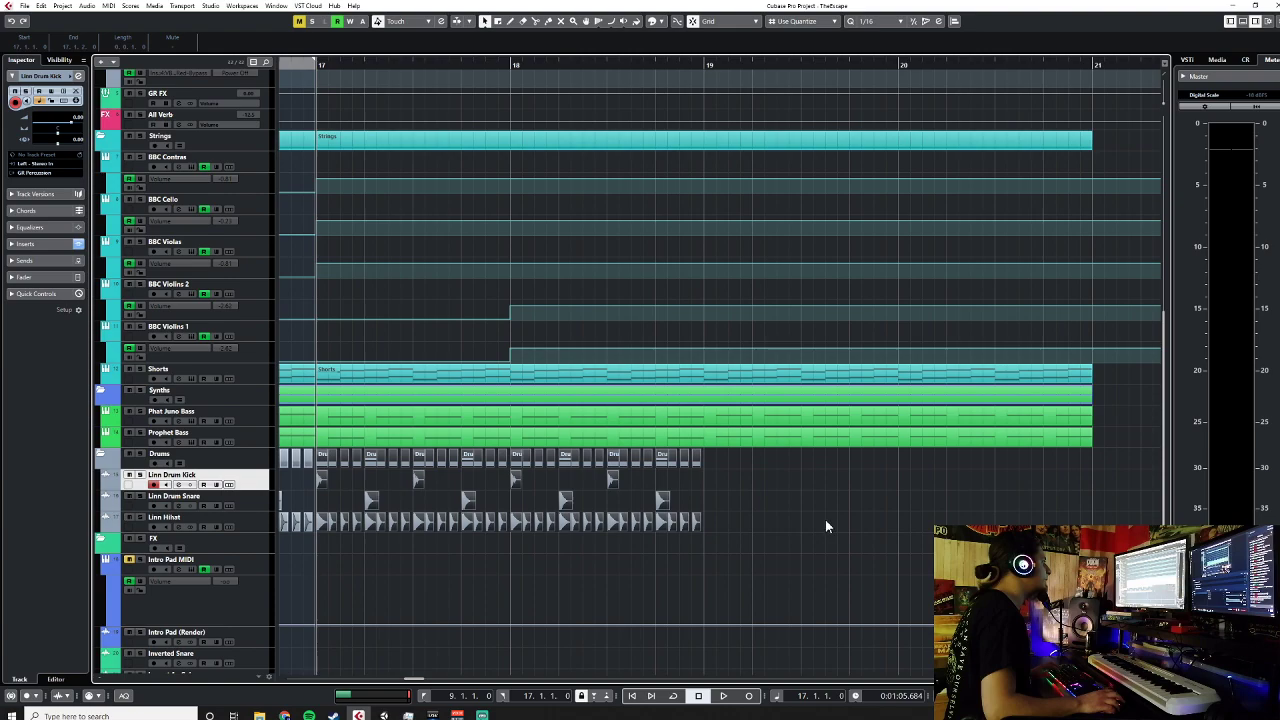
Step: Paste the two-bar drum pattern again at bar 19 so the drums reach bar 21
click(708, 62)
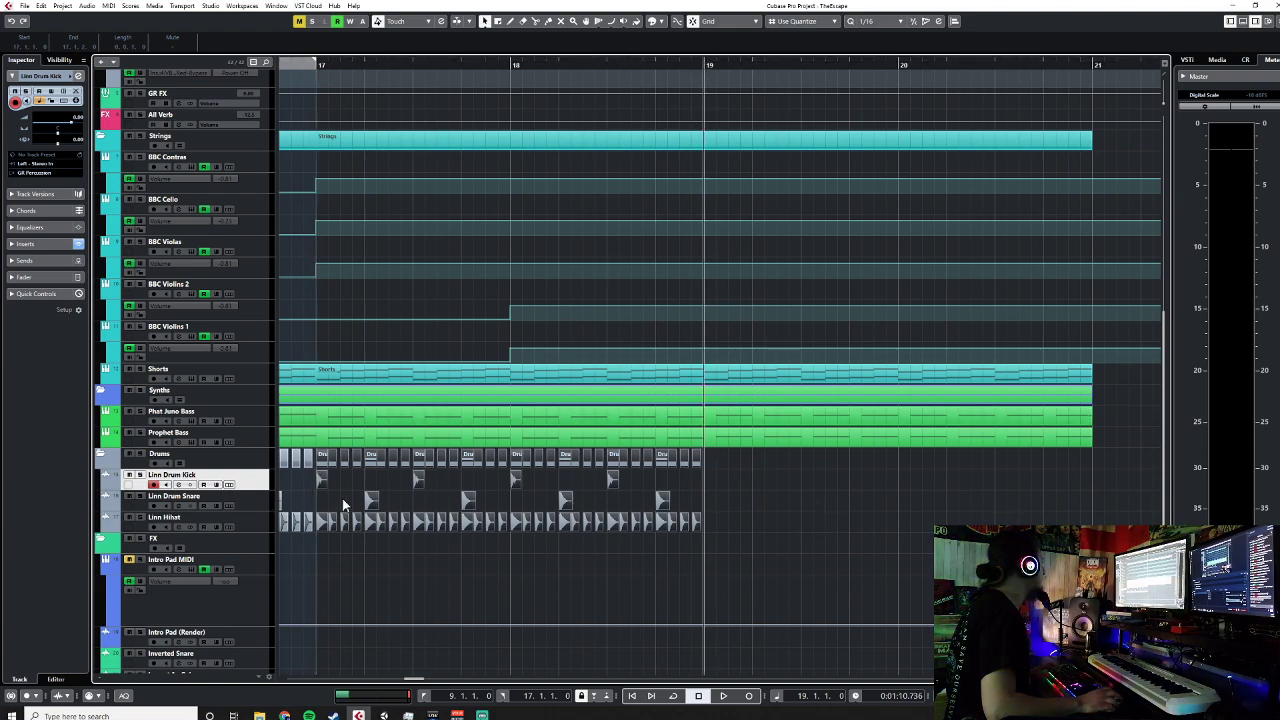
key(ctrl+v)
scroll(807, 516, down, 7)
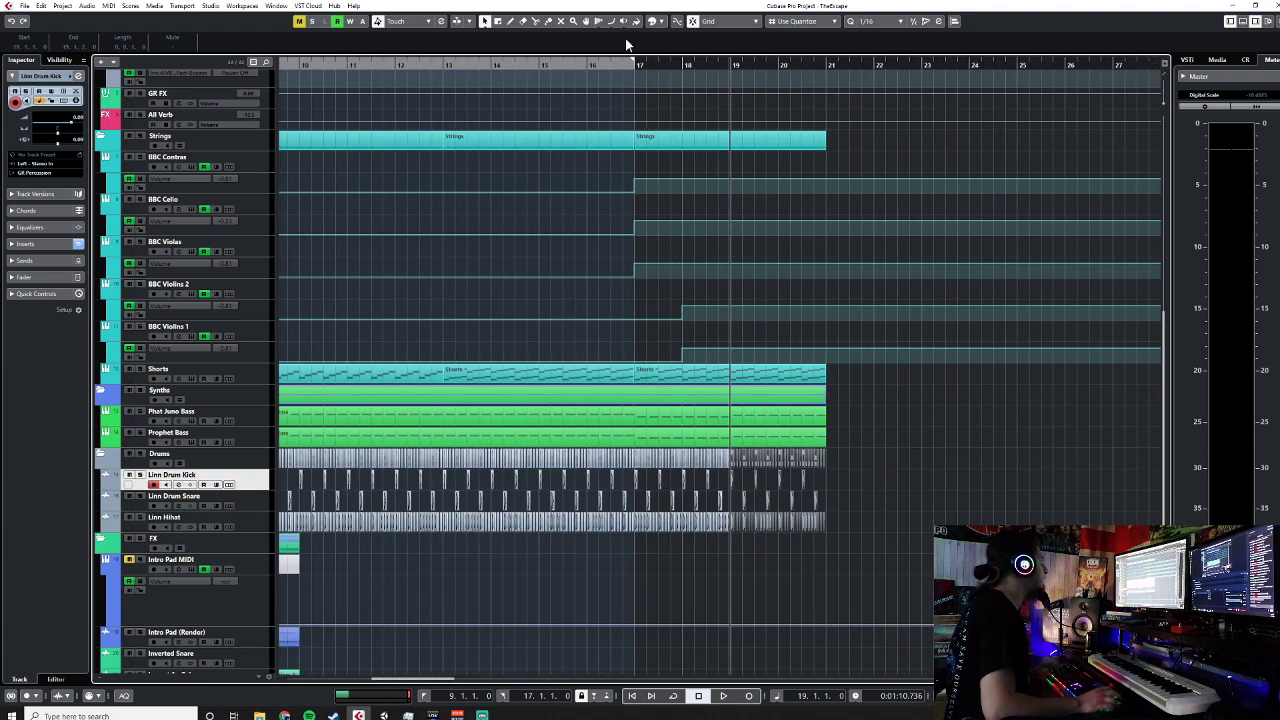
Step: Play the extended arrangement from around bar 15 until about bar 21
click(556, 66)
key(space)
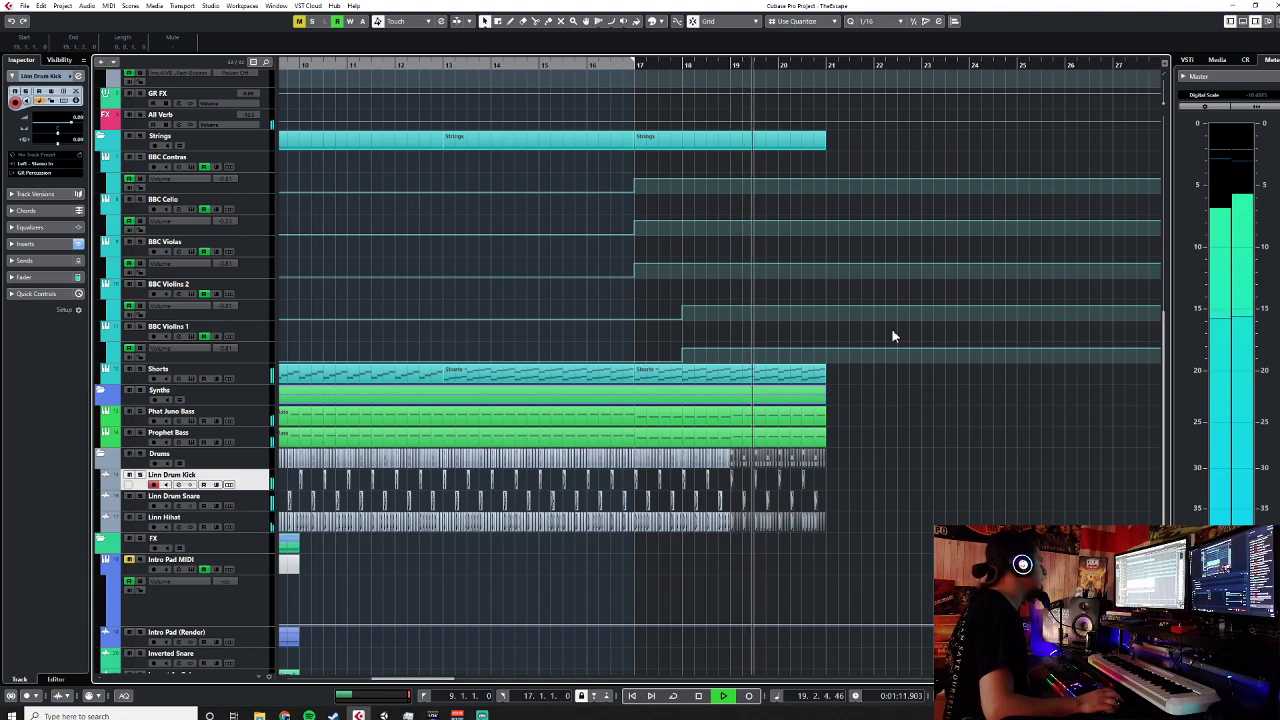
key(g)
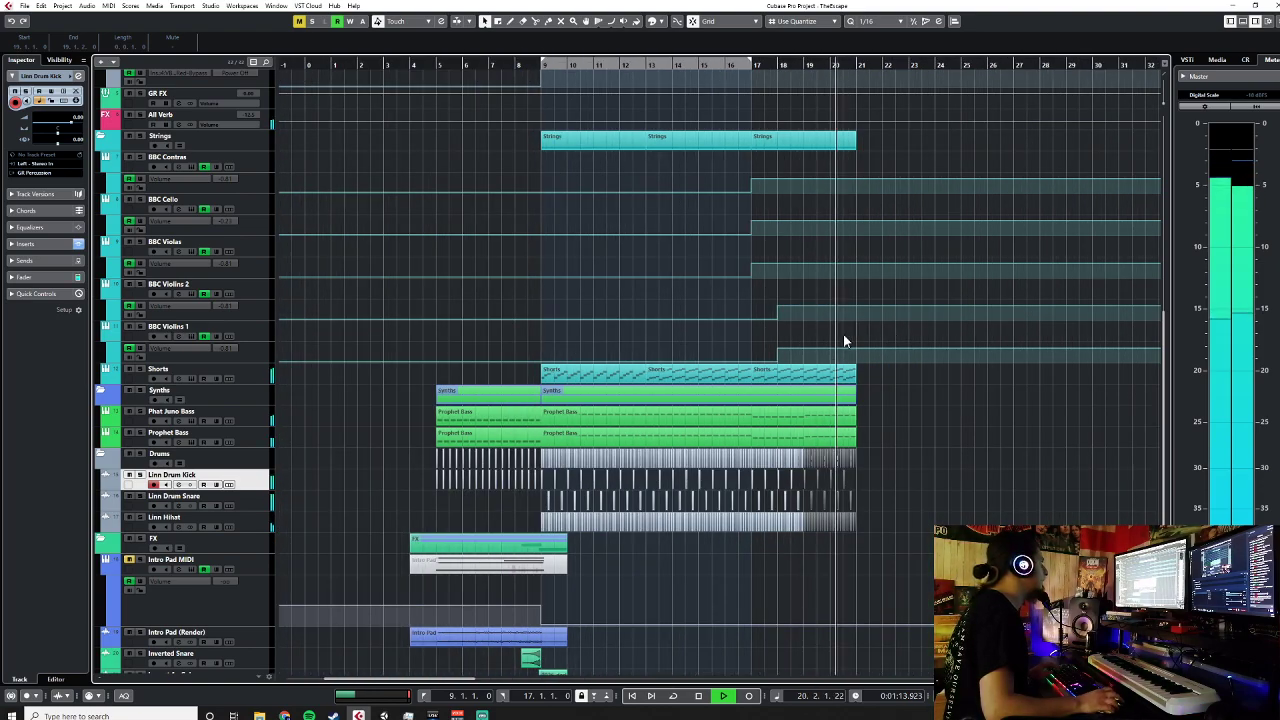
key(space)
Step: Set the quantize grid to 1/1 and copy the Phat Juno Bass and Prophet Bass parts from bar 9 to bar 21
click(597, 411)
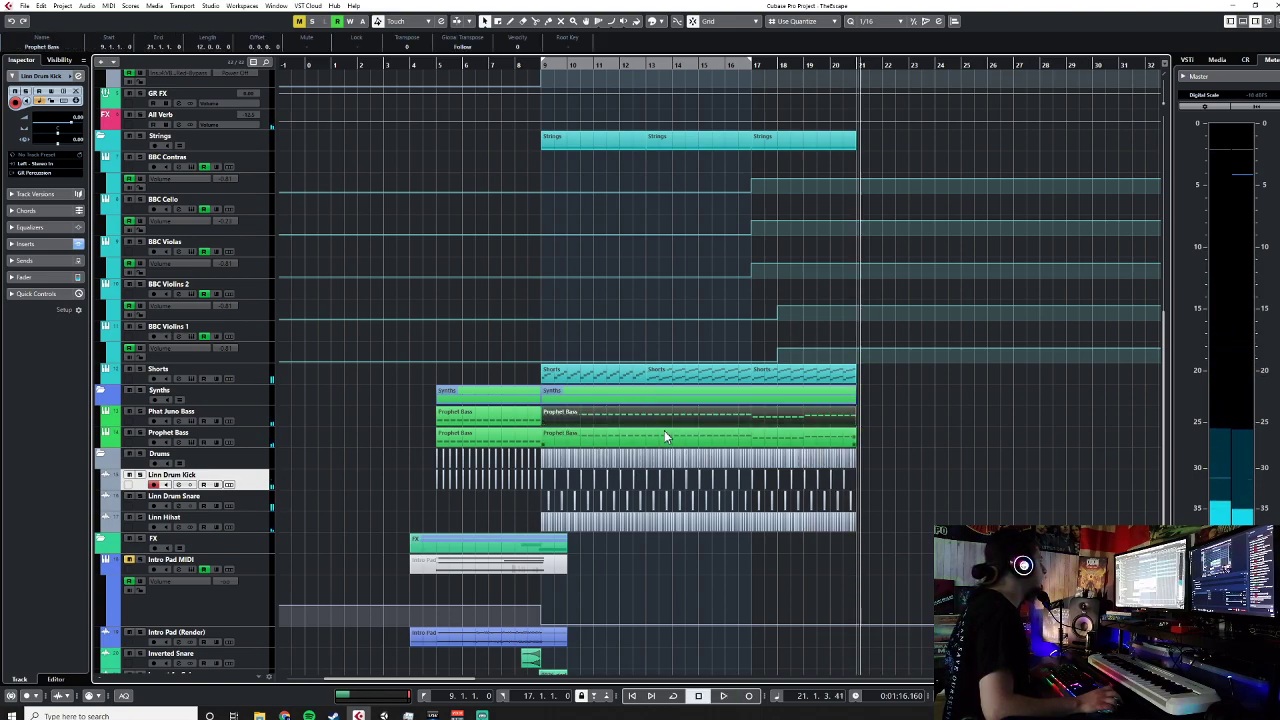
shift+click(620, 437)
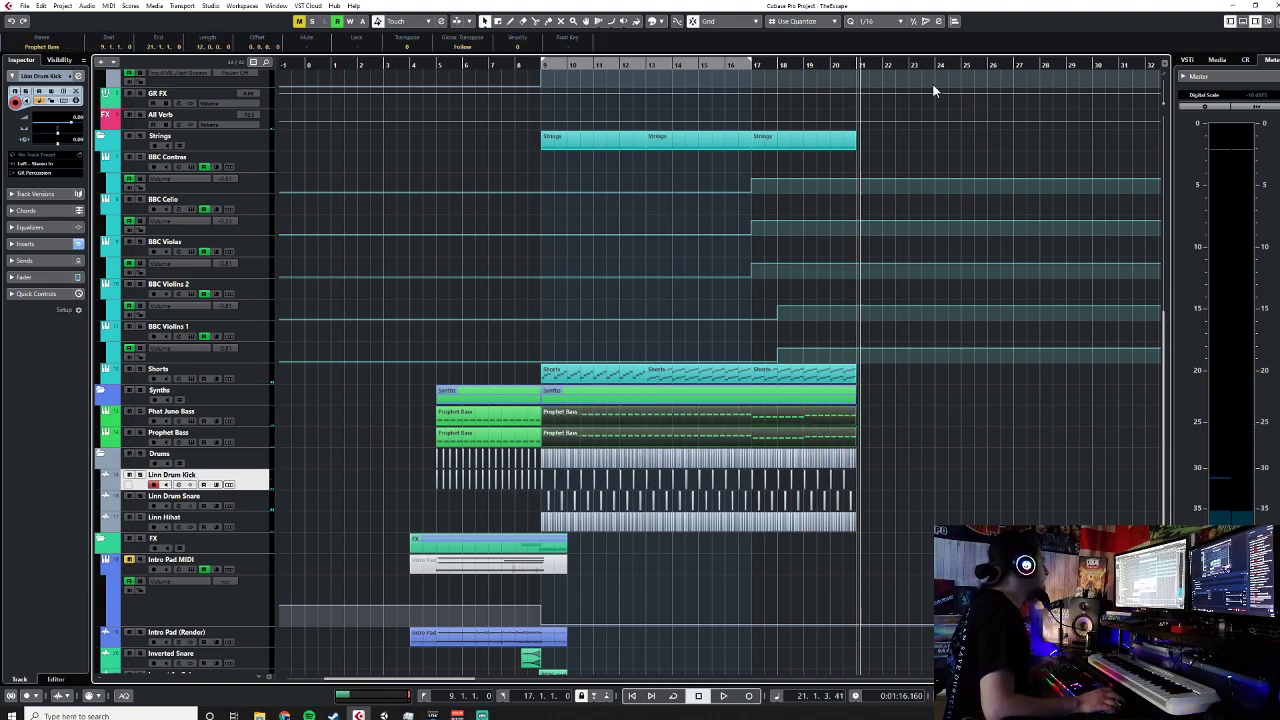
click(891, 20)
click(891, 32)
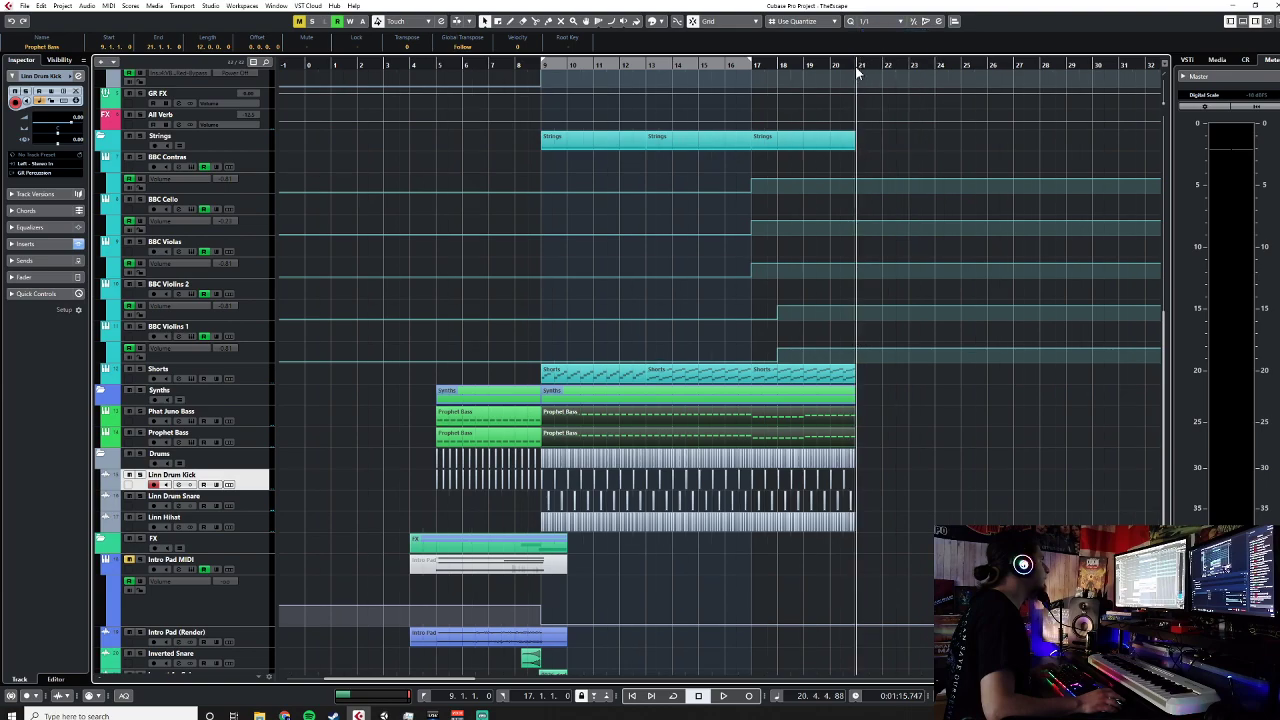
click(246, 426)
key(ctrl+d)
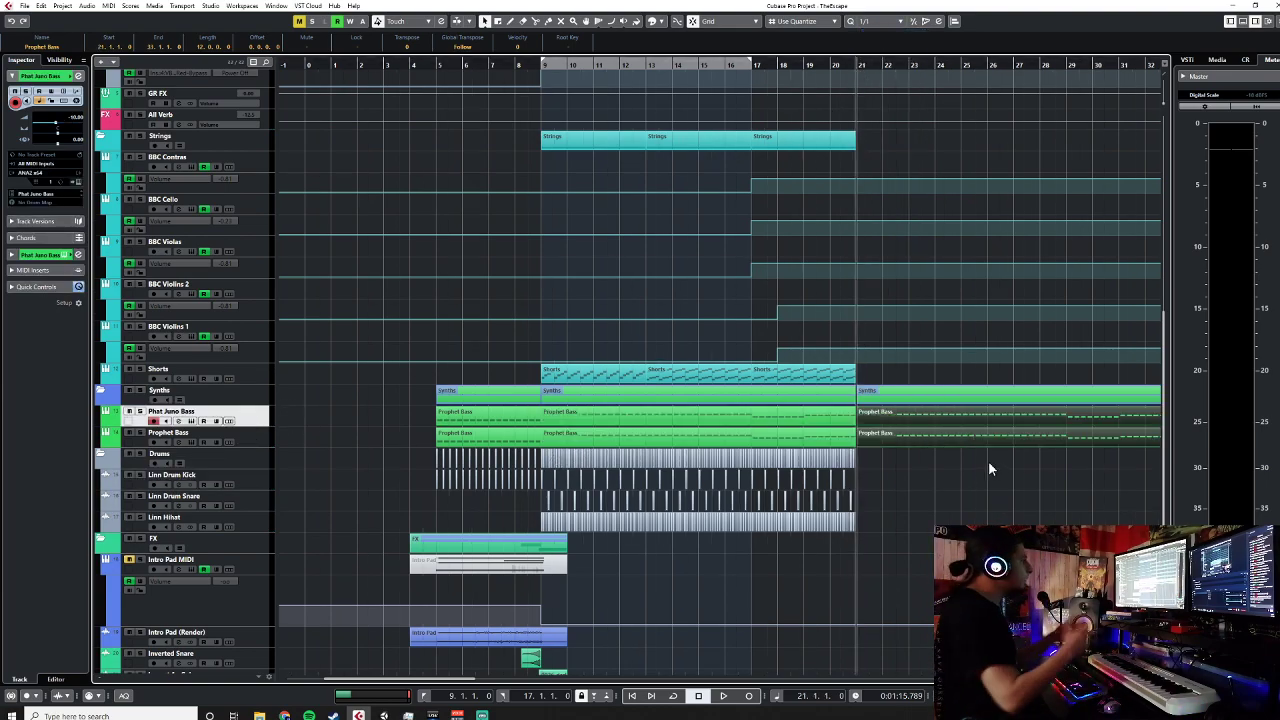
scroll(988, 462, down, 1)
scroll(988, 462, right, 1)
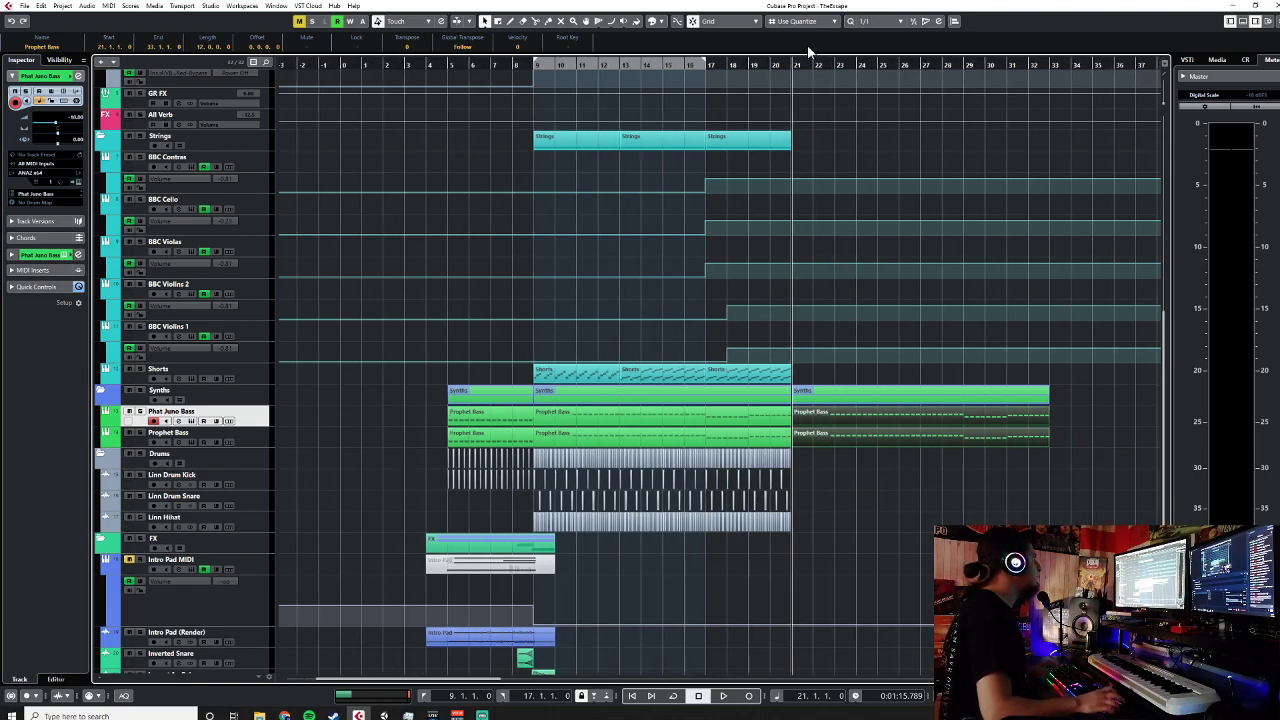
Step: Check the time positions of bar 5 and bar 33, the start and end of the bass parts
click(448, 64)
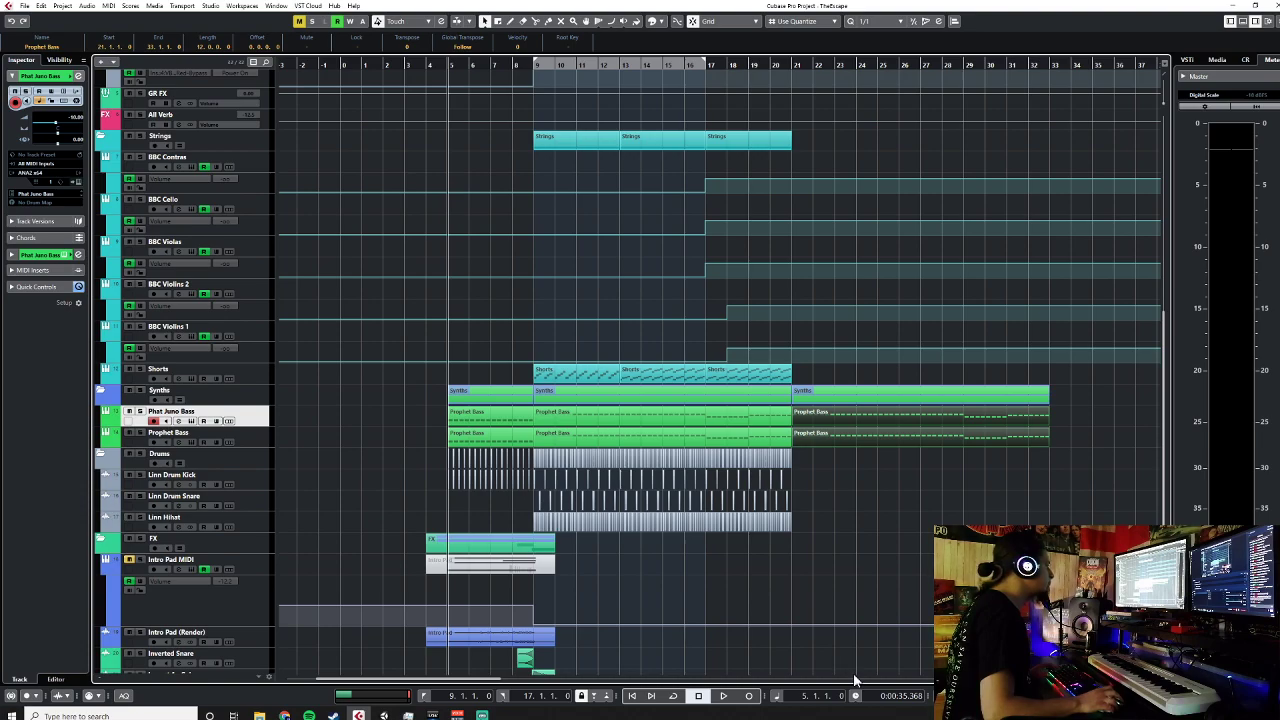
click(1055, 62)
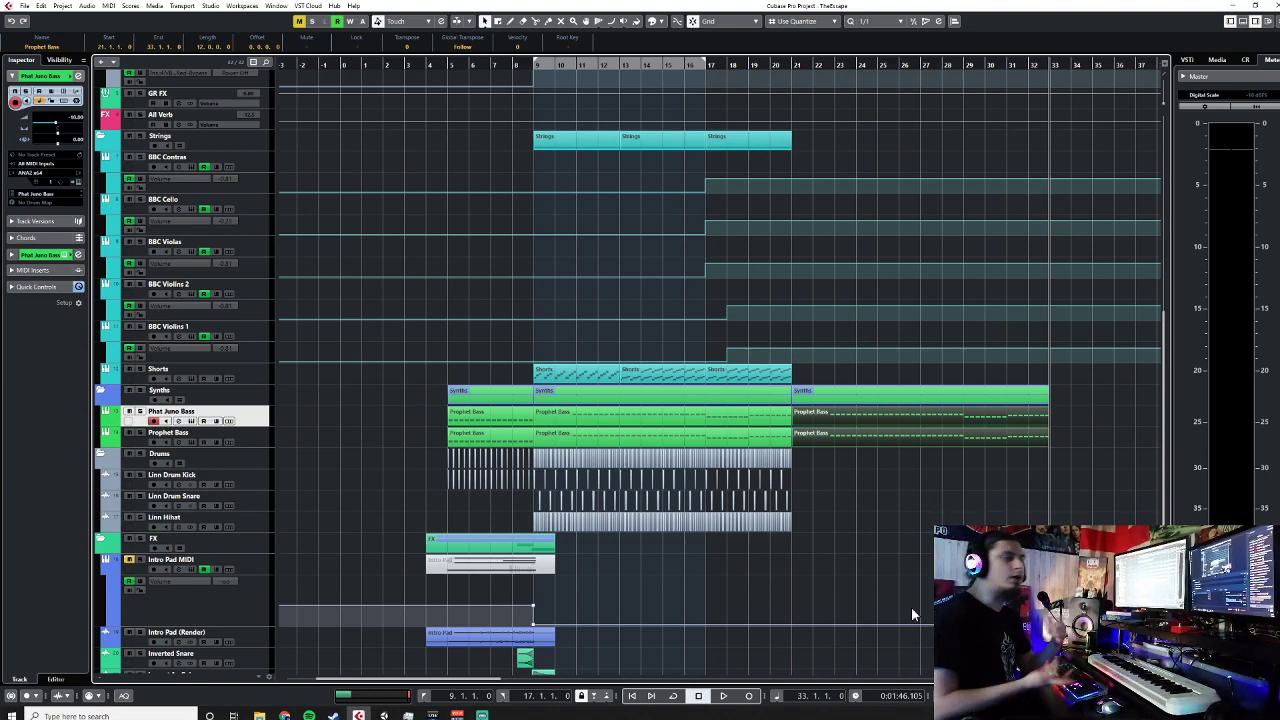
Step: Copy the Shorts part at bar 17 and paste it on the Shorts track at bars 21, 25 and 29
click(735, 377)
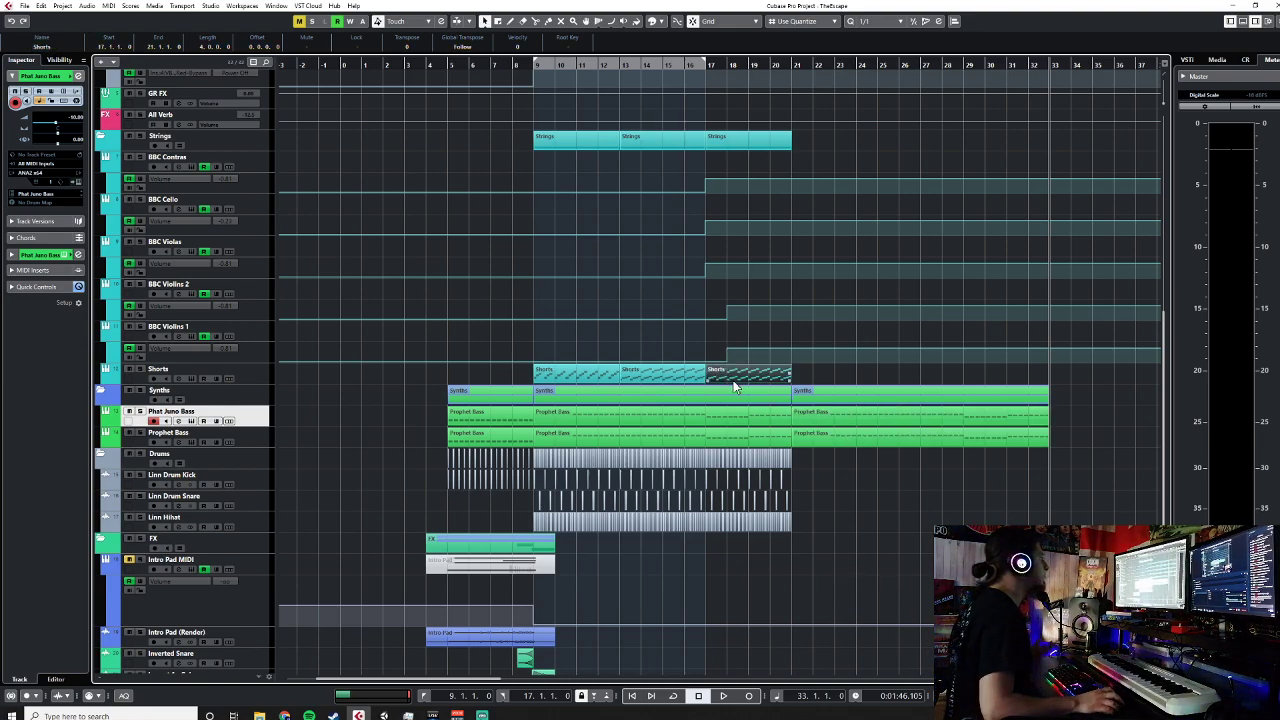
click(792, 64)
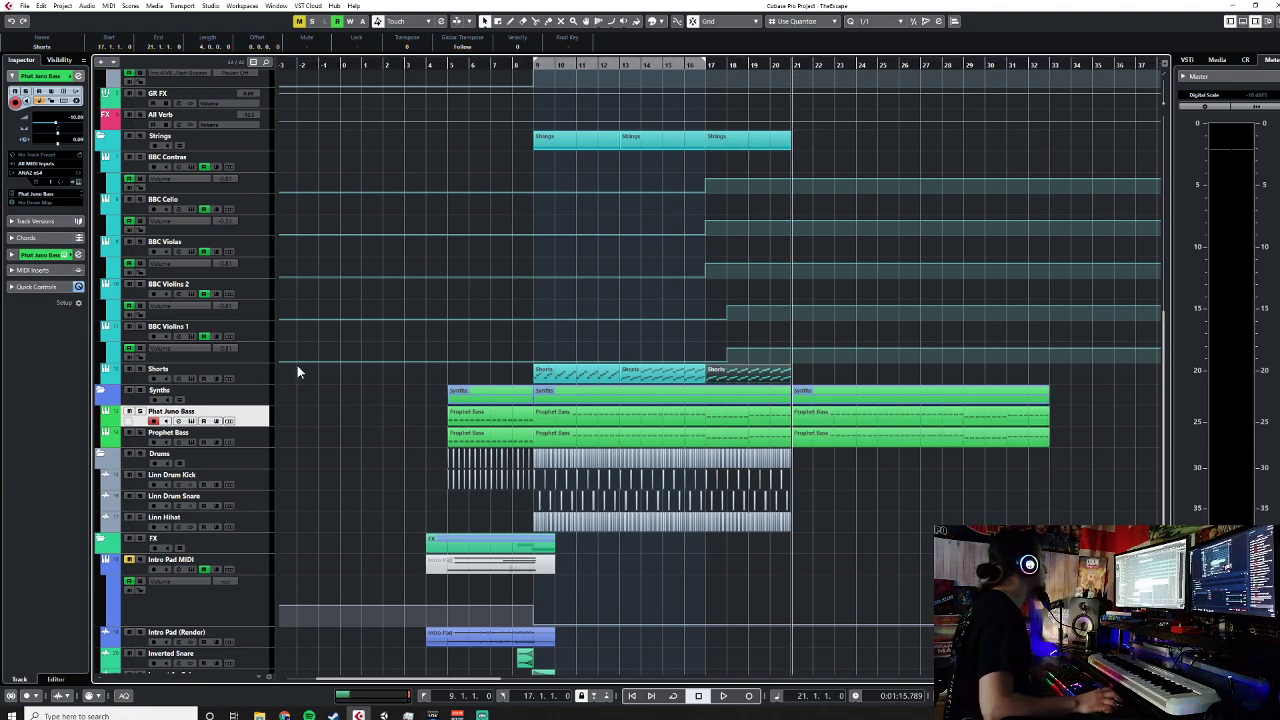
click(257, 370)
key(ctrl+v)
click(880, 64)
key(ctrl+v)
click(968, 65)
key(ctrl+v)
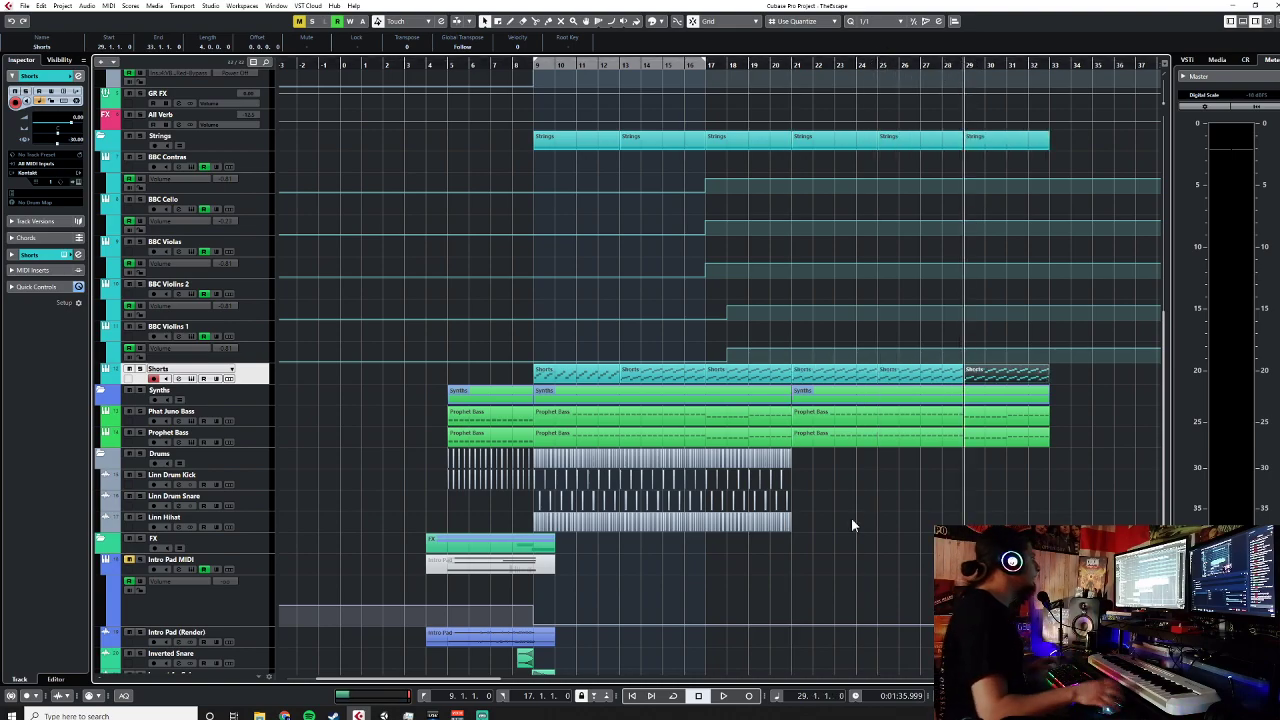
Step: Copy the Linn drum kick, snare and hihat events from bar 17 to bar 21 and place the copy at bar 21
scroll(797, 488, up, 6)
drag(714, 464, 348, 465)
click(773, 66)
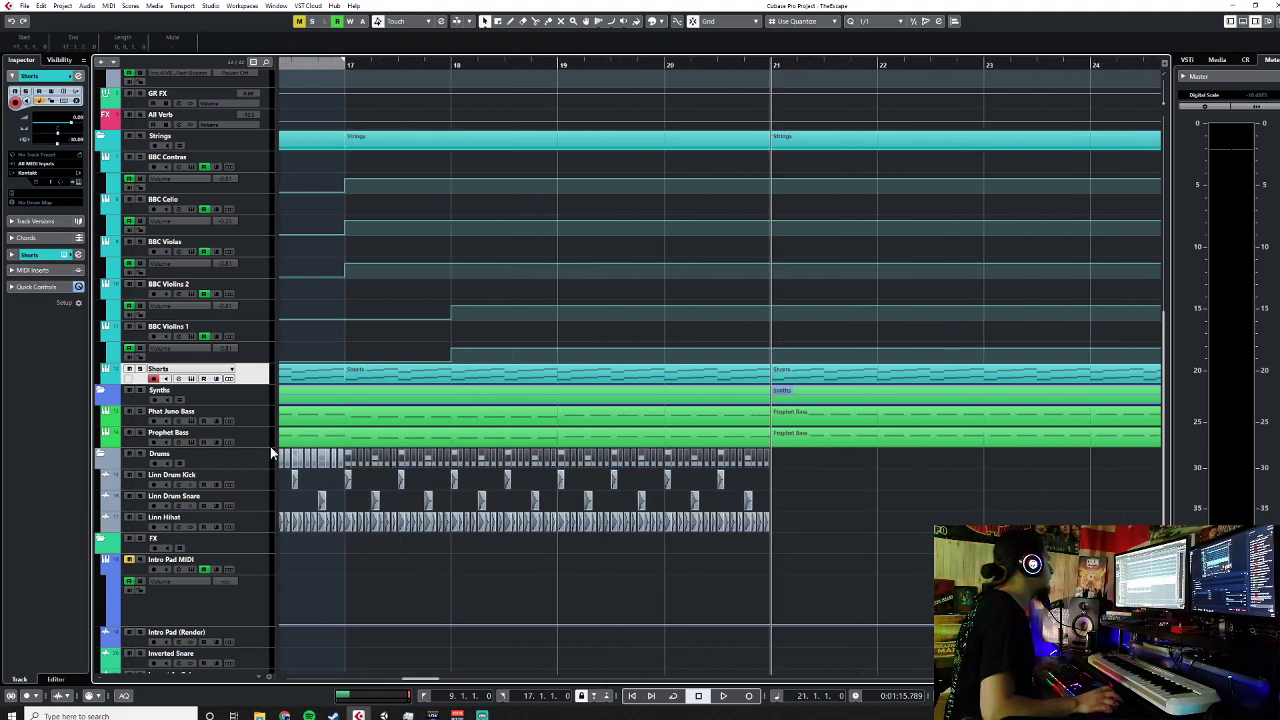
click(255, 462)
key(ctrl+d)
scroll(975, 522, down, 3)
scroll(807, 300, right, 4)
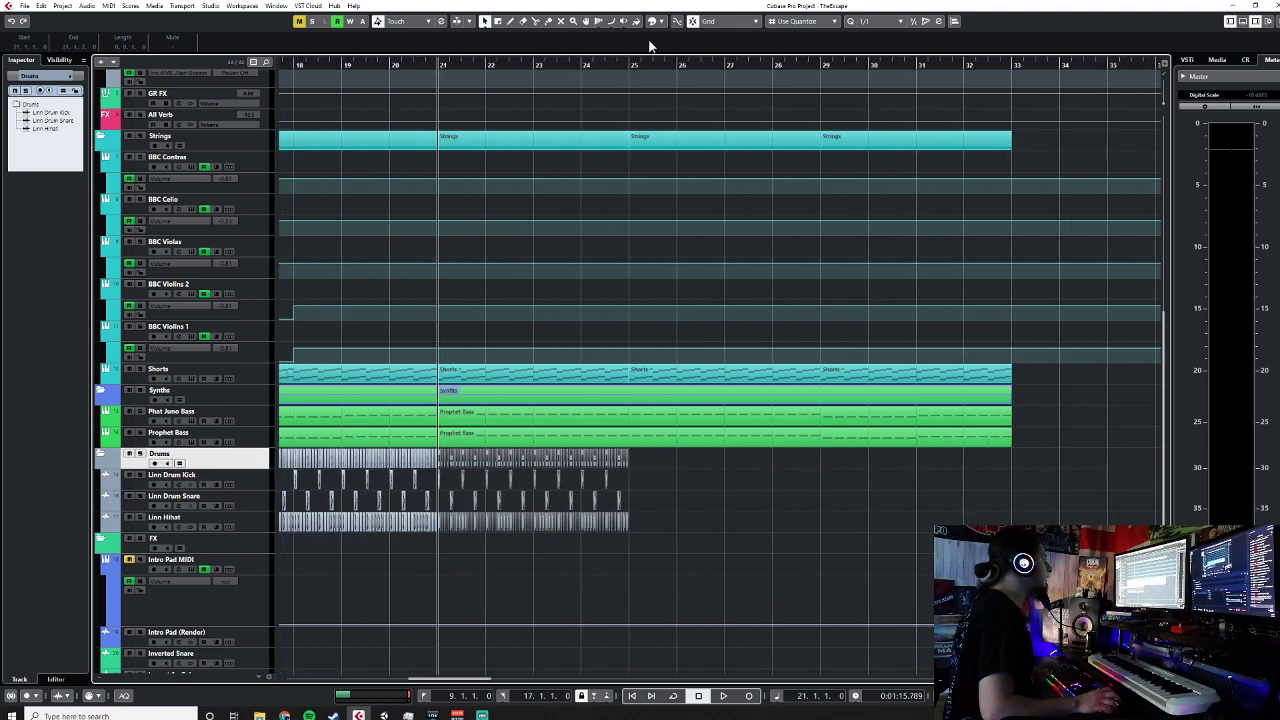
Step: Repeat the four-bar drum pattern at bars 25 and 29 so the drums reach bar 33
click(632, 64)
key(ctrl+d)
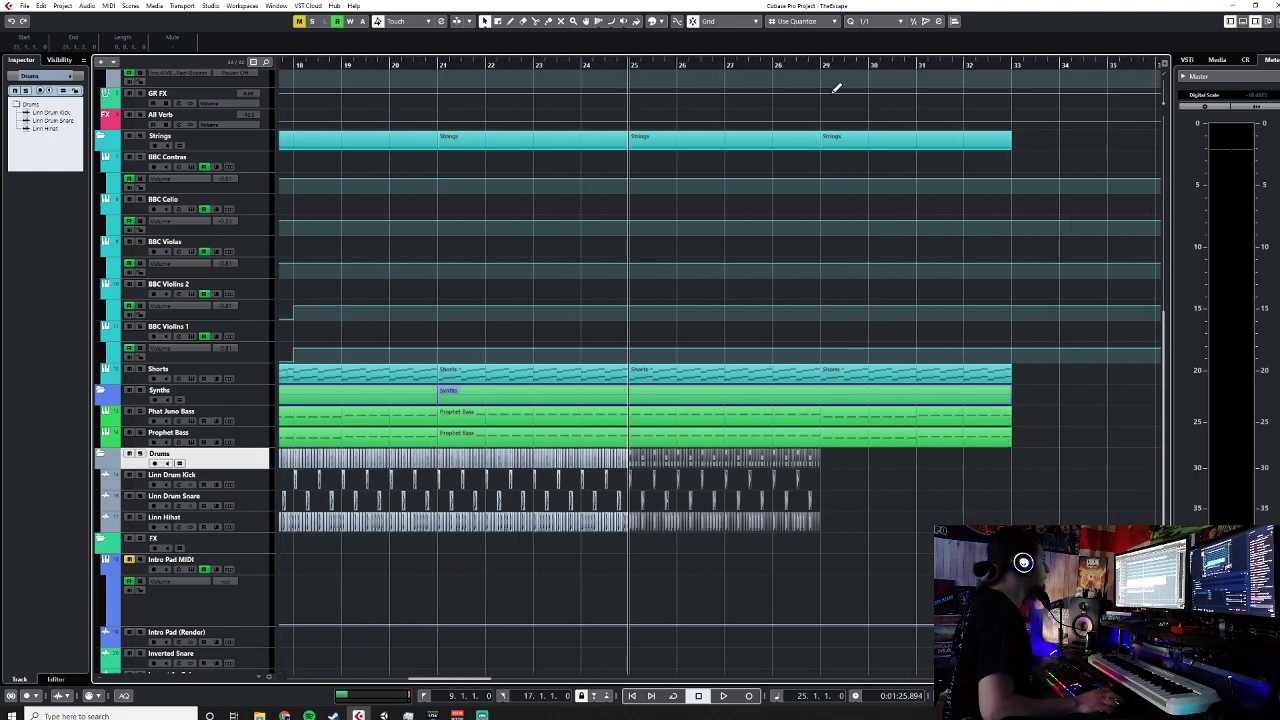
click(819, 65)
key(ctrl+d)
scroll(1024, 432, down, 3)
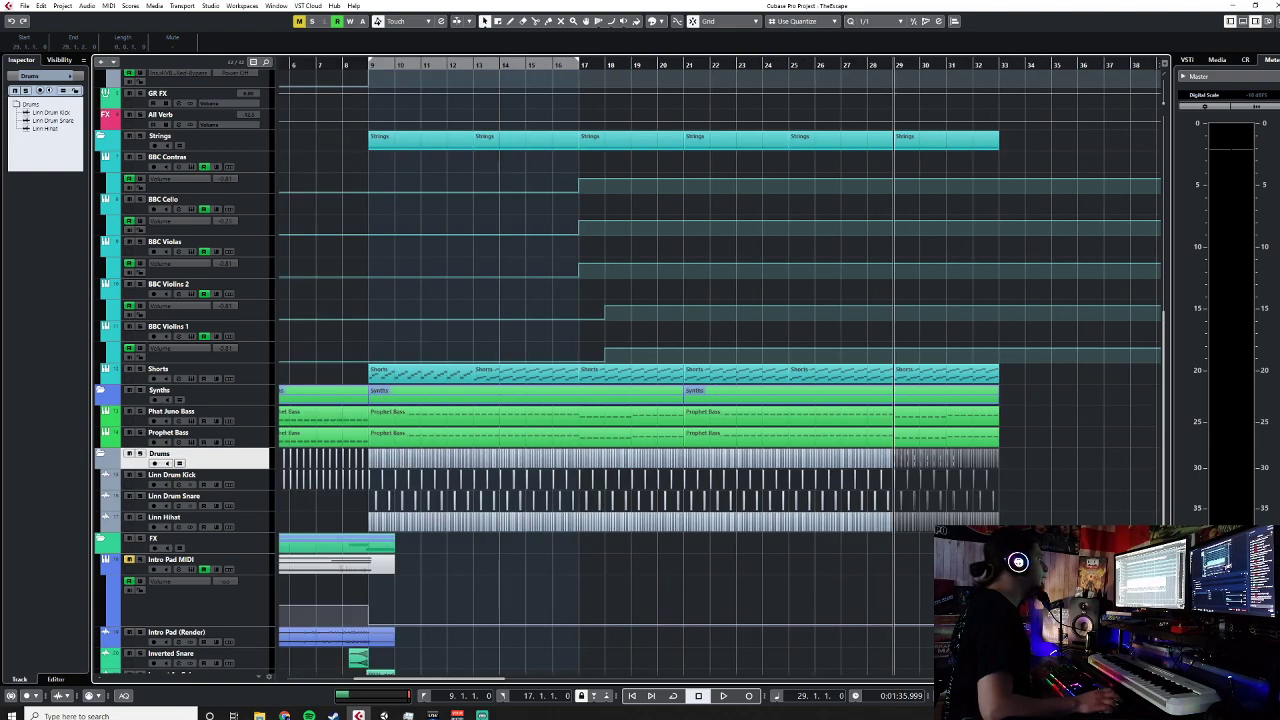
scroll(970, 518, right, 3)
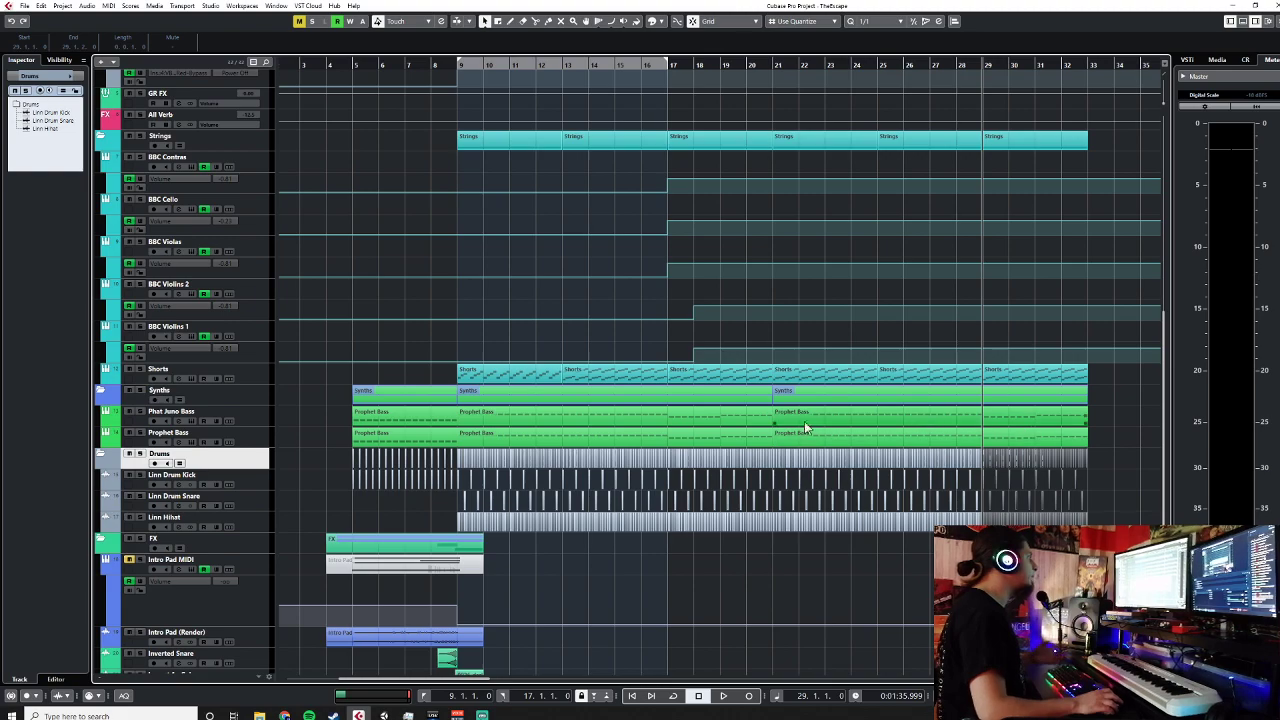
Step: Add one Retrologue instrument track below Prophet Bass with its audio output routed to GR Synths
click(458, 65)
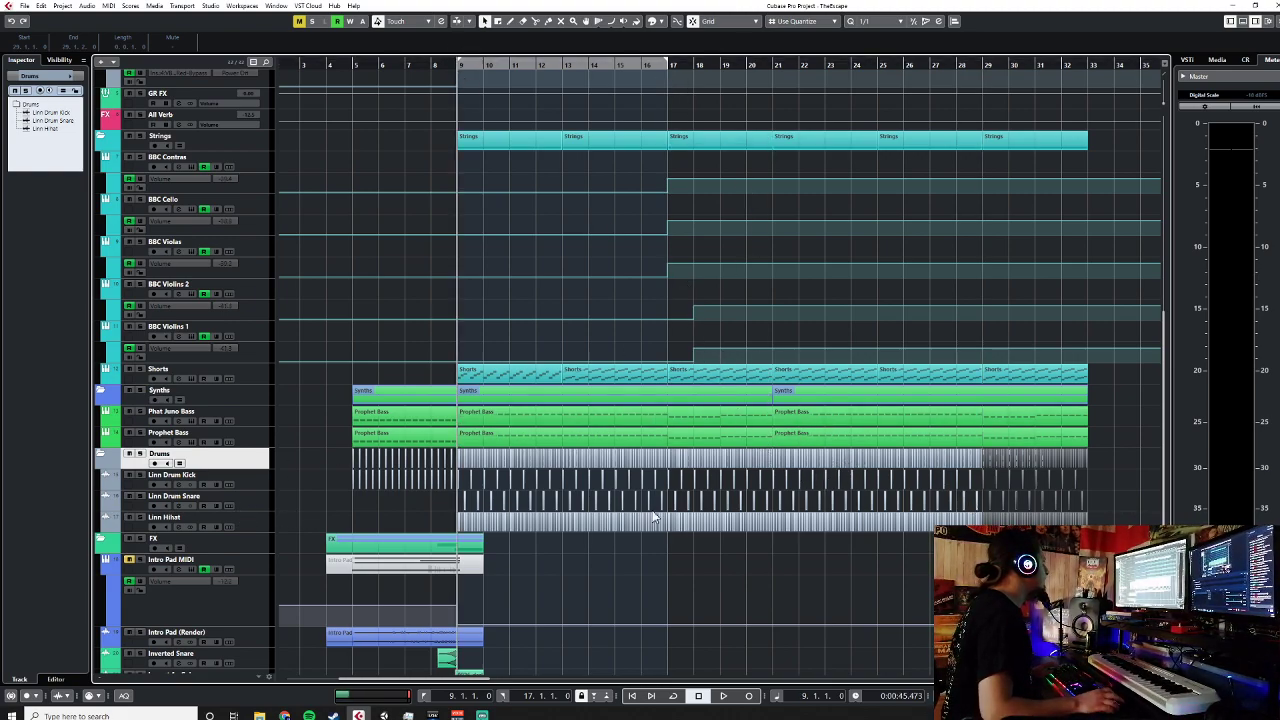
scroll(667, 478, down, 3)
click(258, 527)
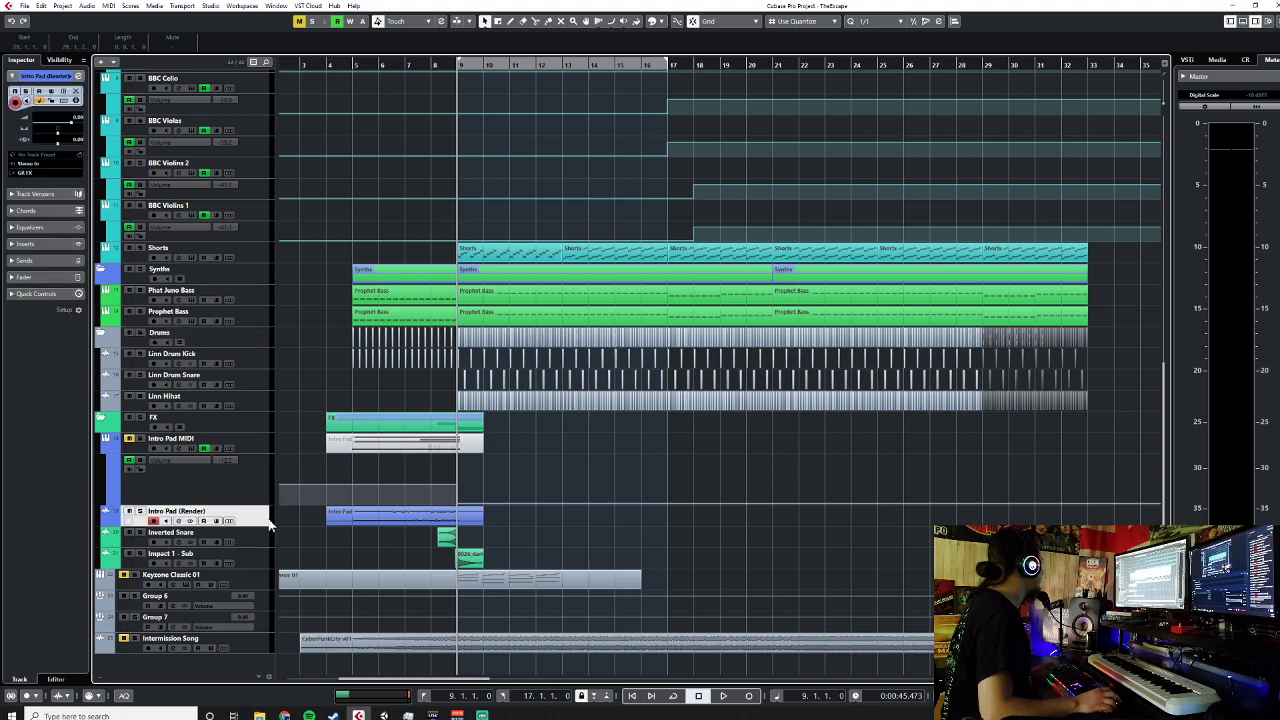
right_click(264, 317)
mouse_move(430, 323)
click(547, 336)
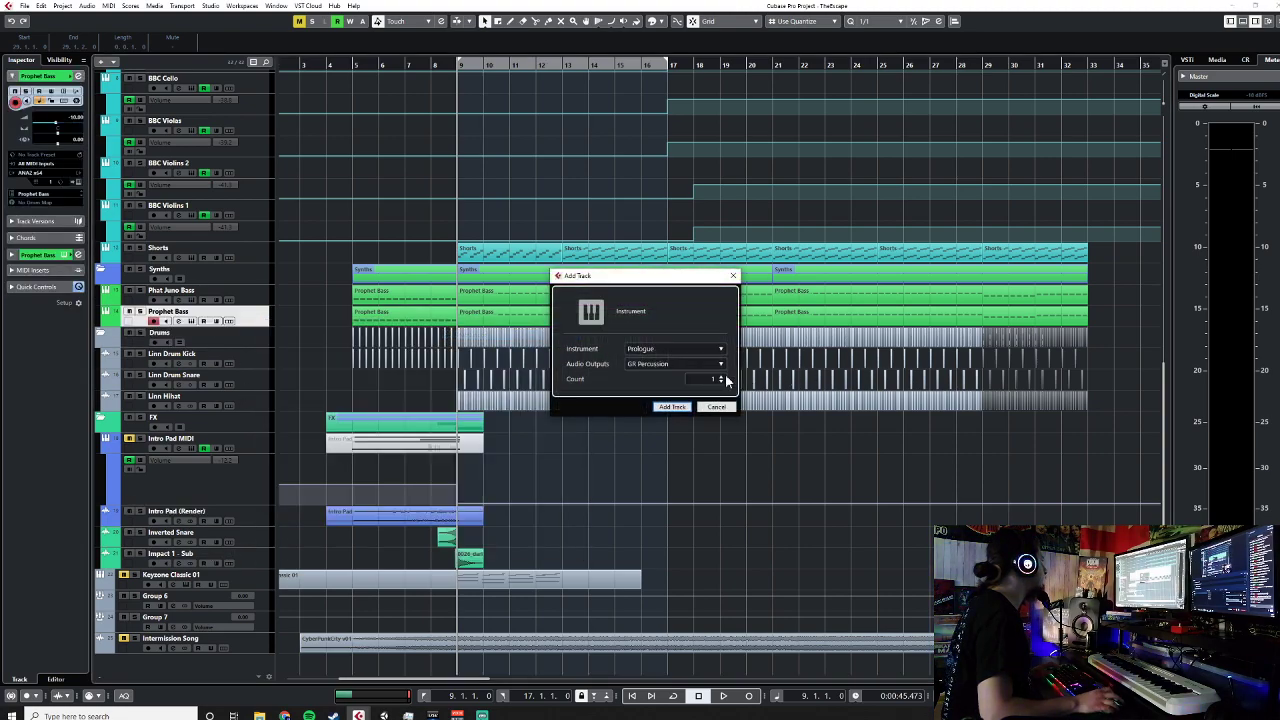
click(667, 364)
text(syn)
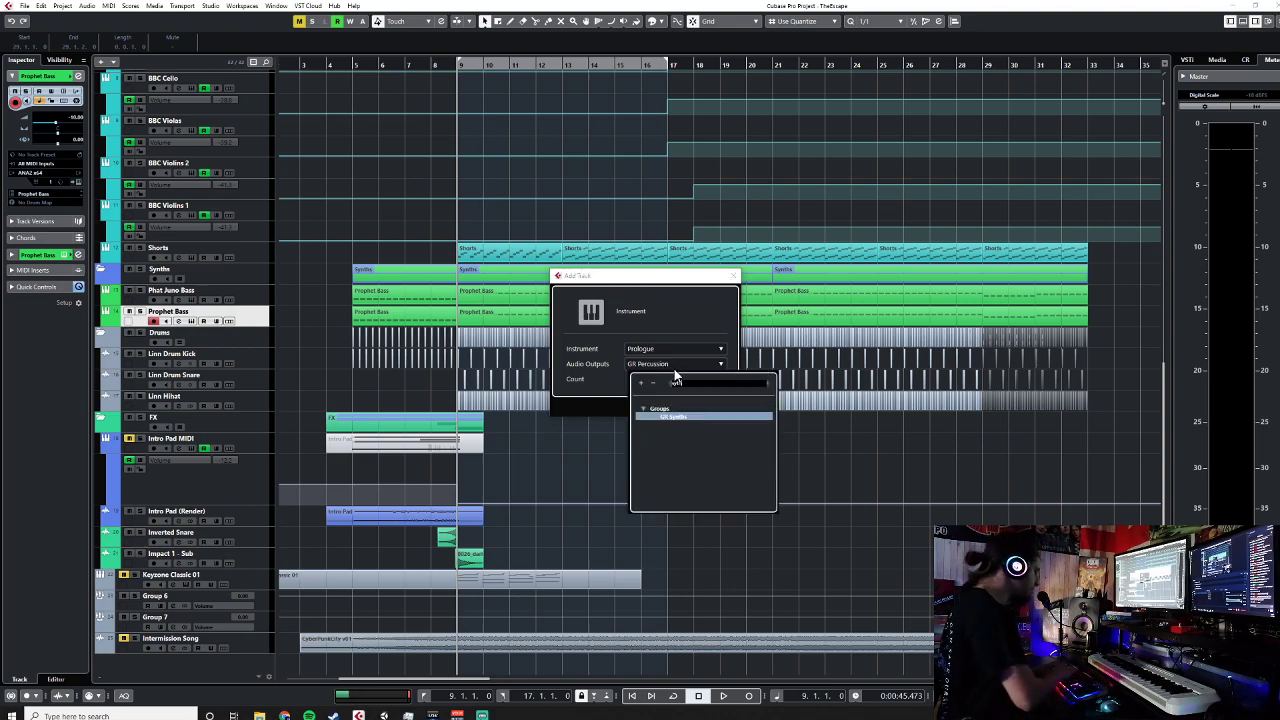
key(Return)
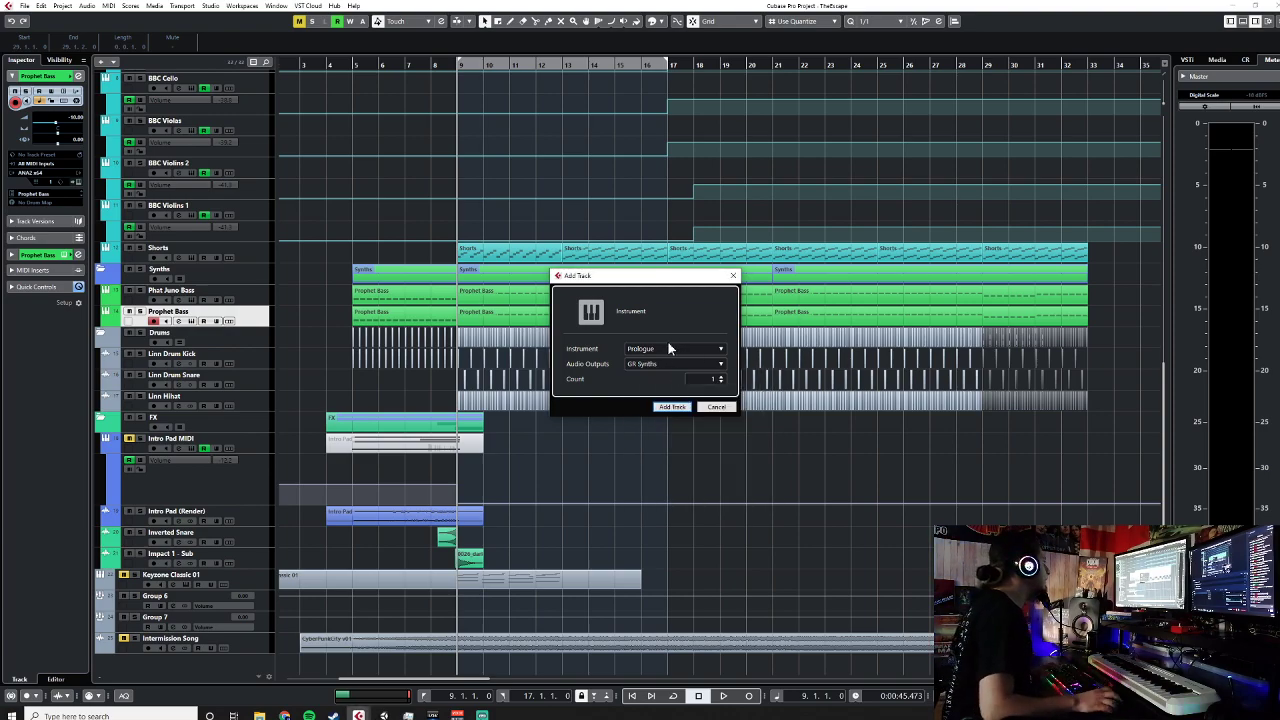
click(669, 347)
click(625, 428)
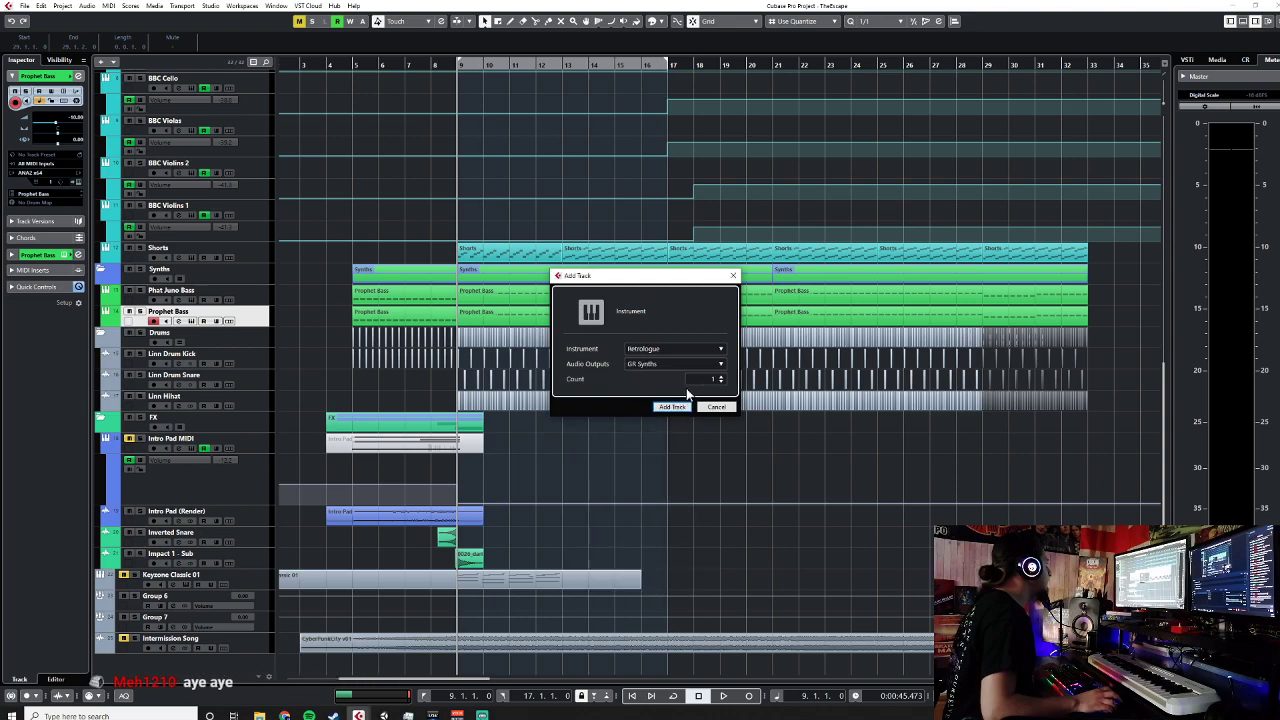
click(674, 407)
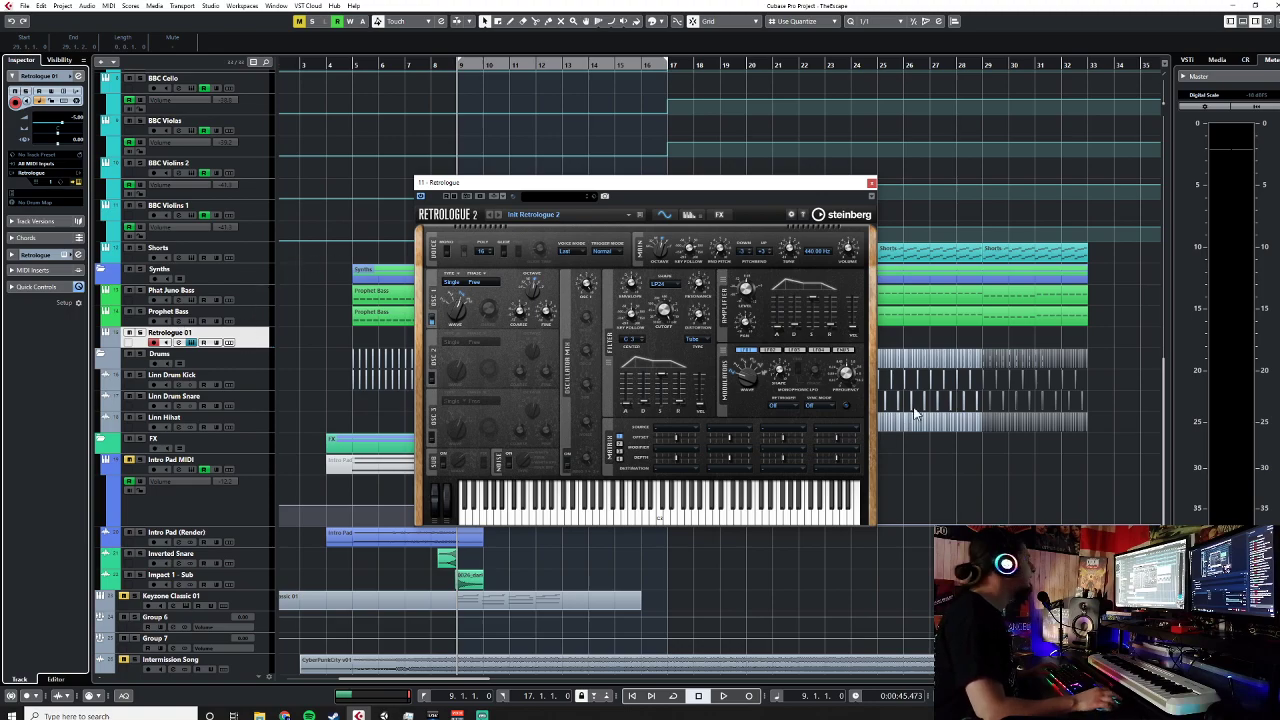
Step: Bring up the MixConsole, move the Retrologue window lower on the project, and minimize the mixer
key(F3)
drag(760, 188, 705, 288)
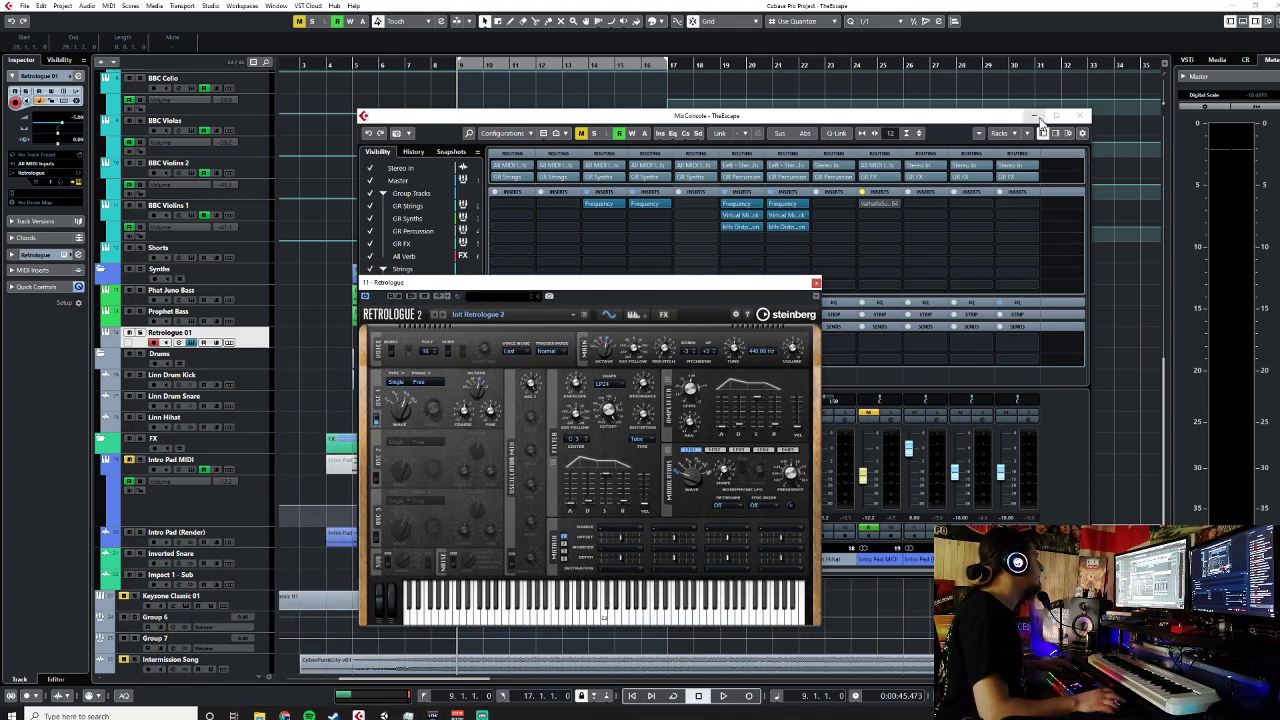
click(1034, 116)
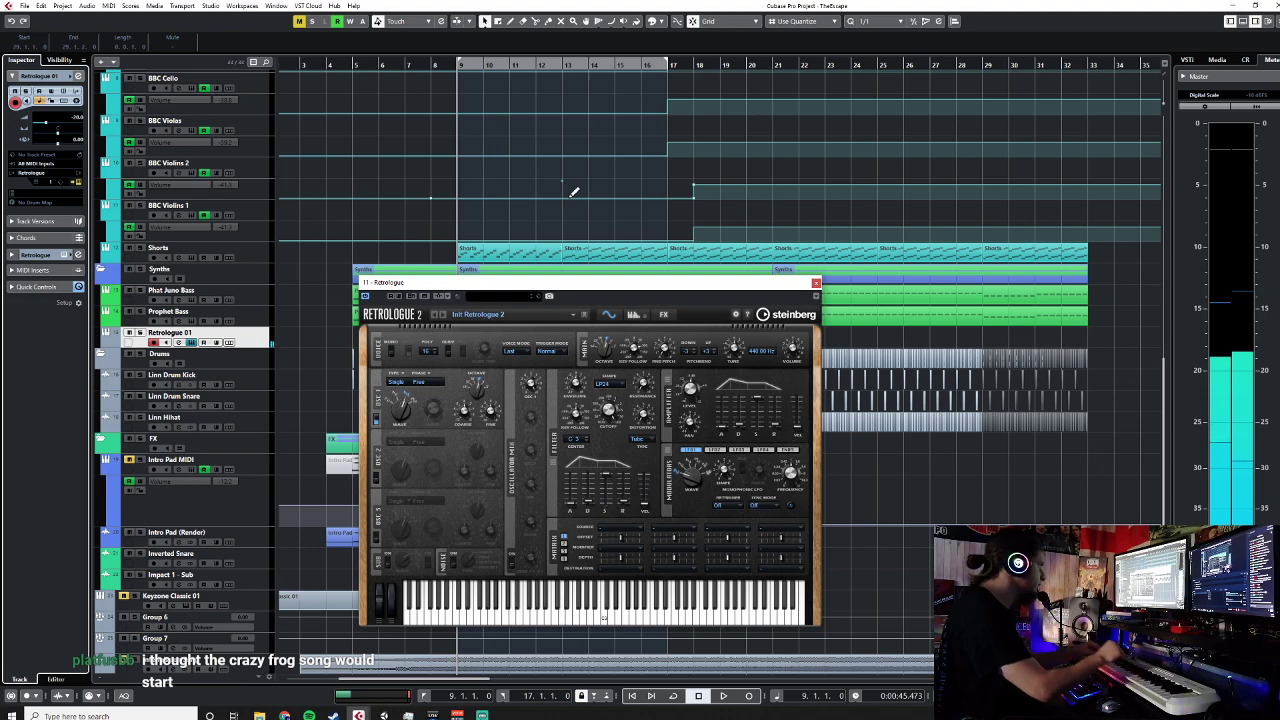
Step: Open Retrologue's preset browser and clear its search filter to list all presets
click(492, 316)
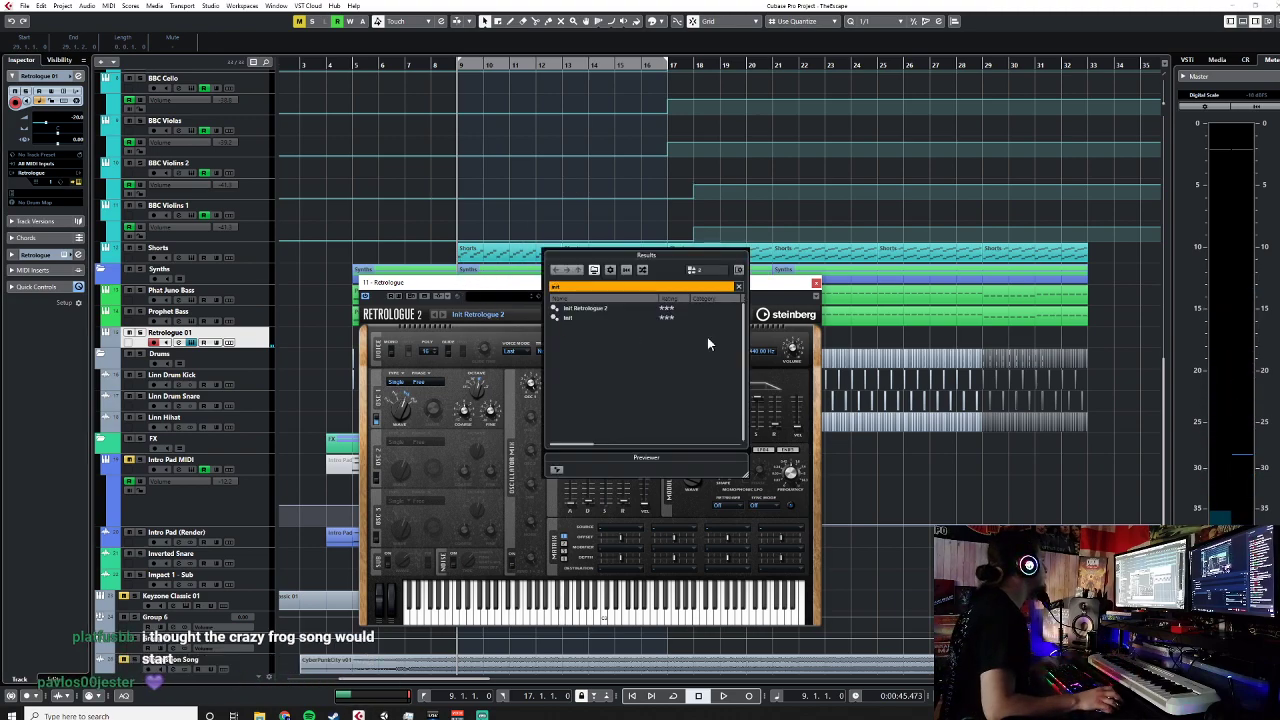
key(Escape)
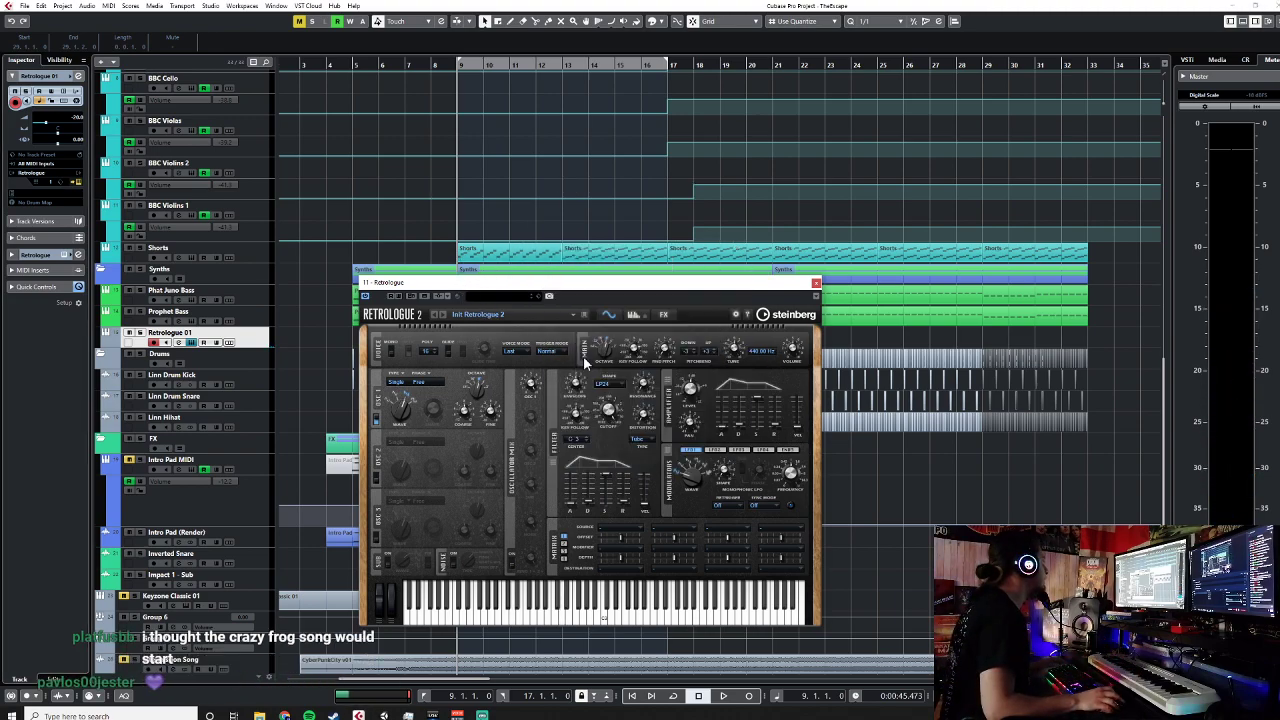
click(572, 317)
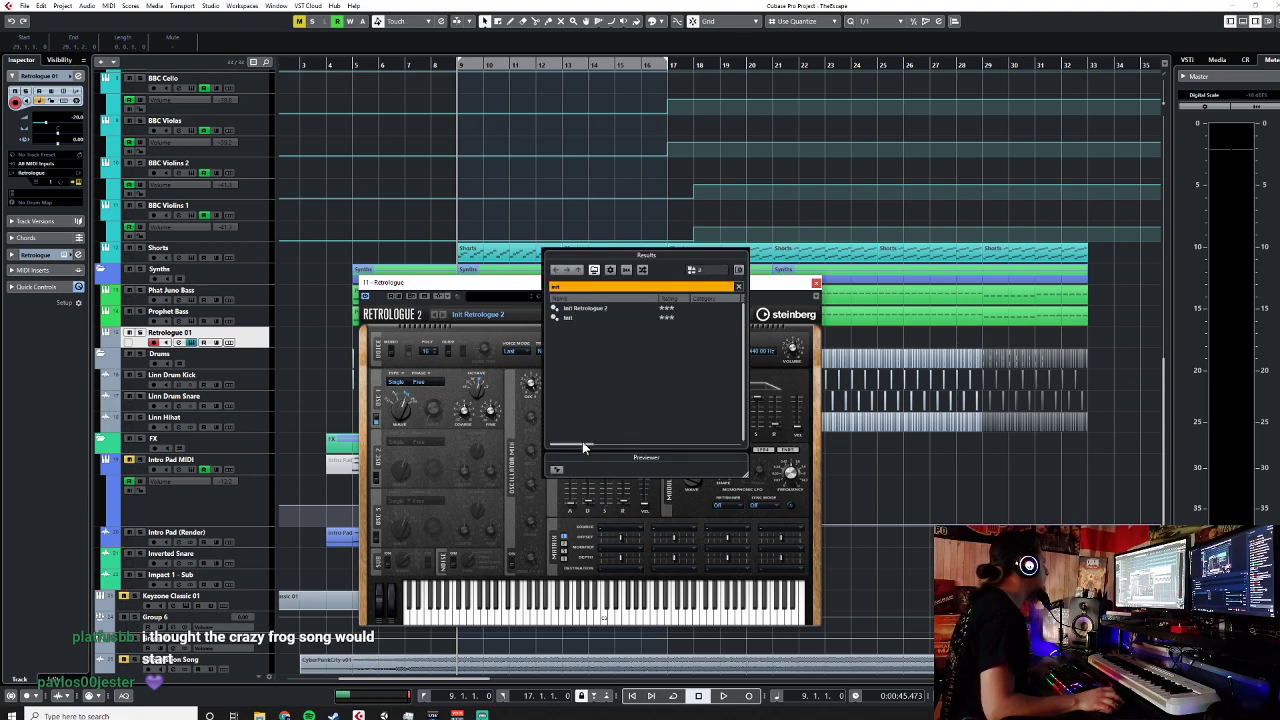
click(595, 274)
click(595, 274)
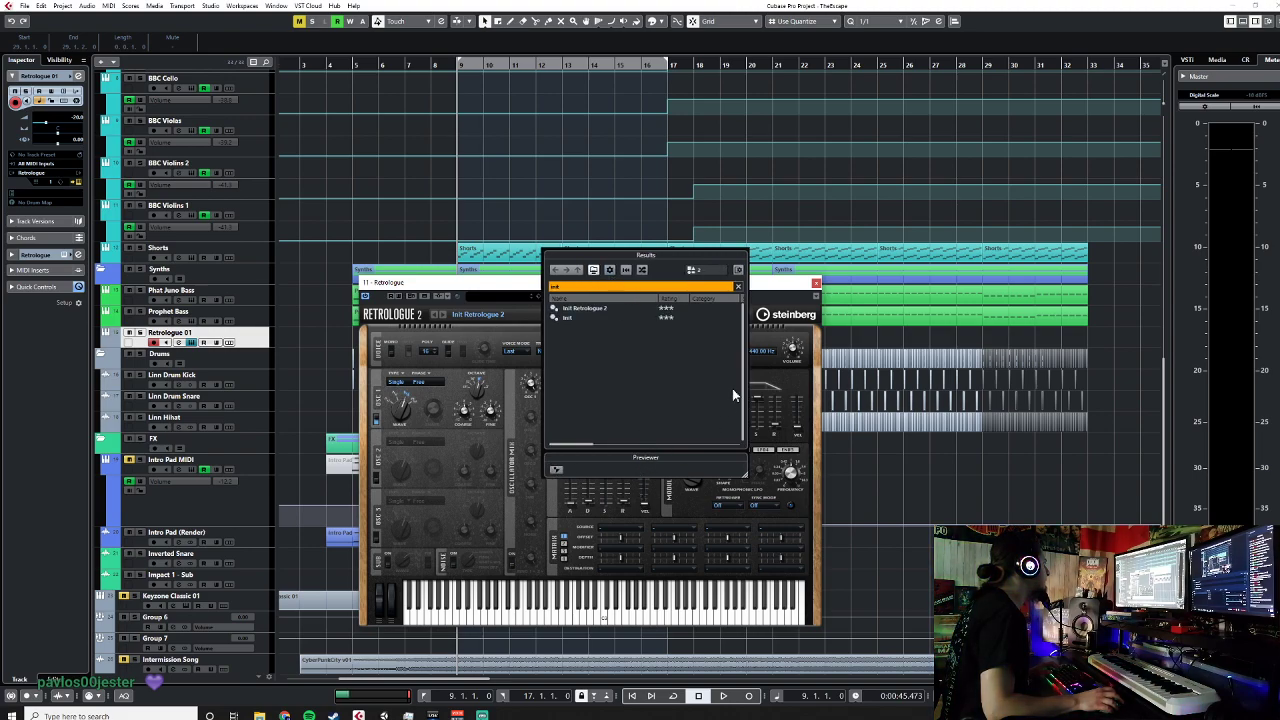
click(738, 286)
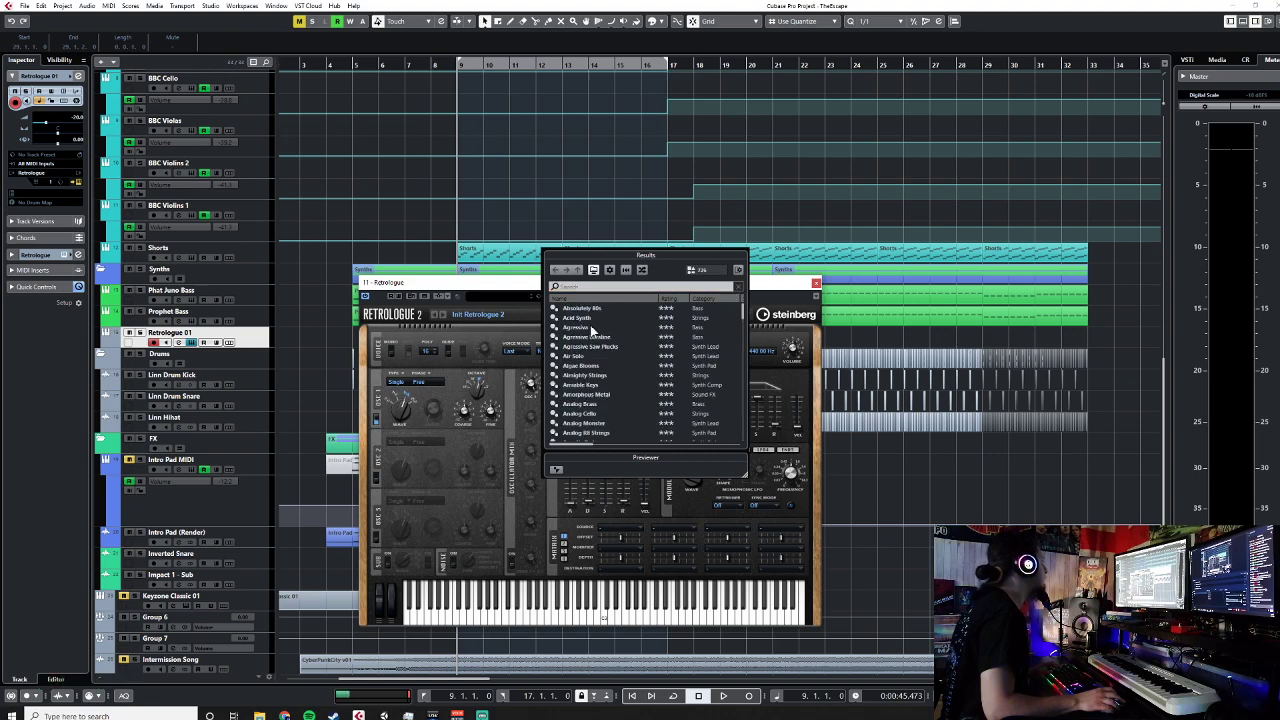
Step: Load the Absolutely 80s preset in Retrologue and sort the preset list by category
click(596, 309)
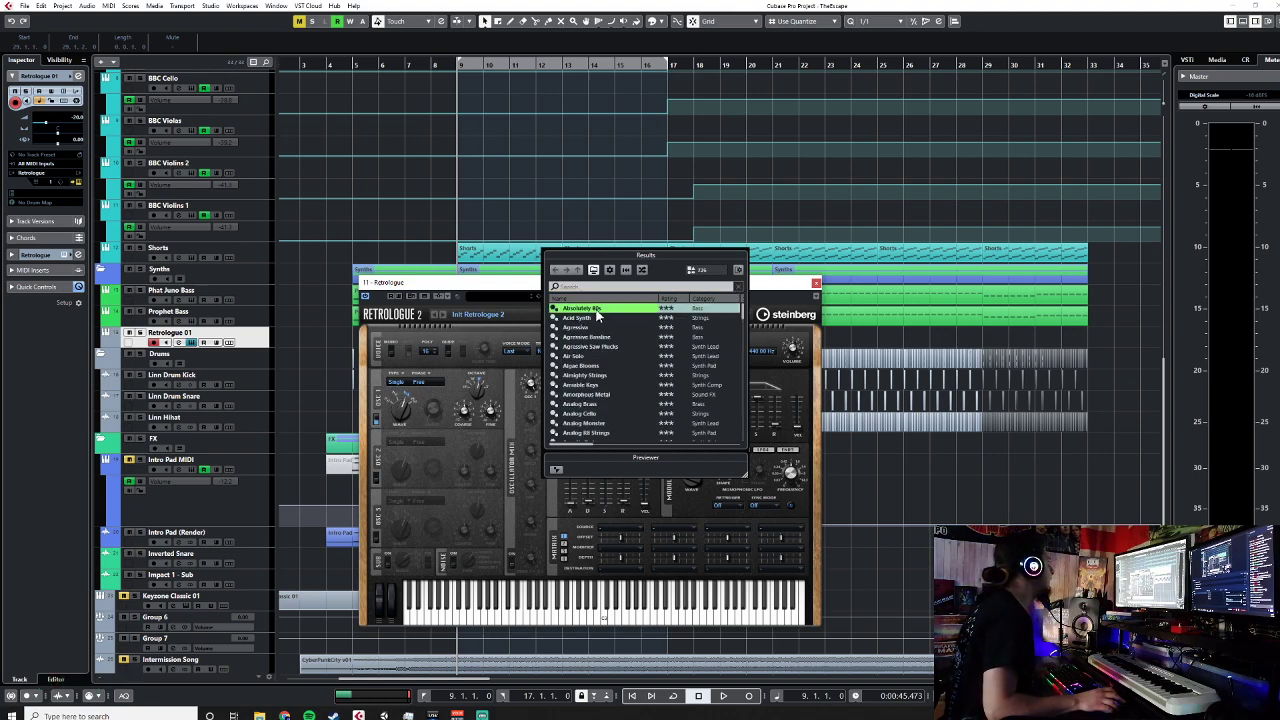
scroll(600, 368, down, 1)
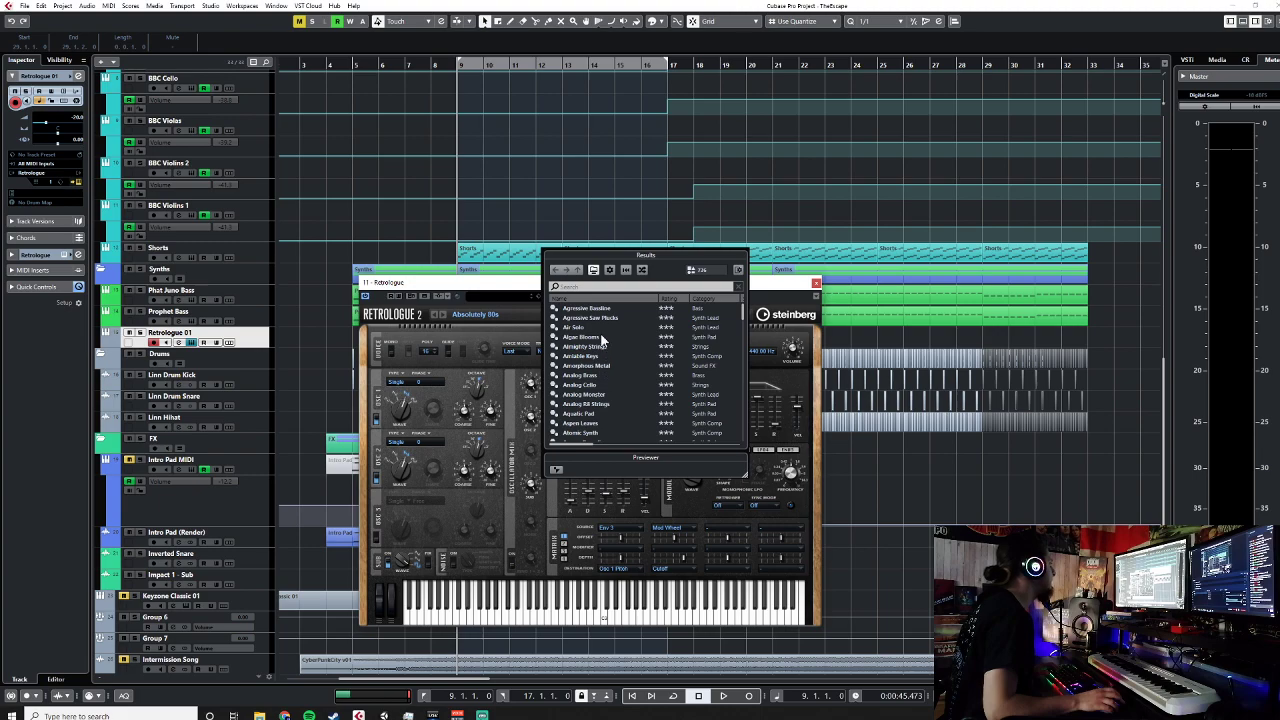
click(700, 302)
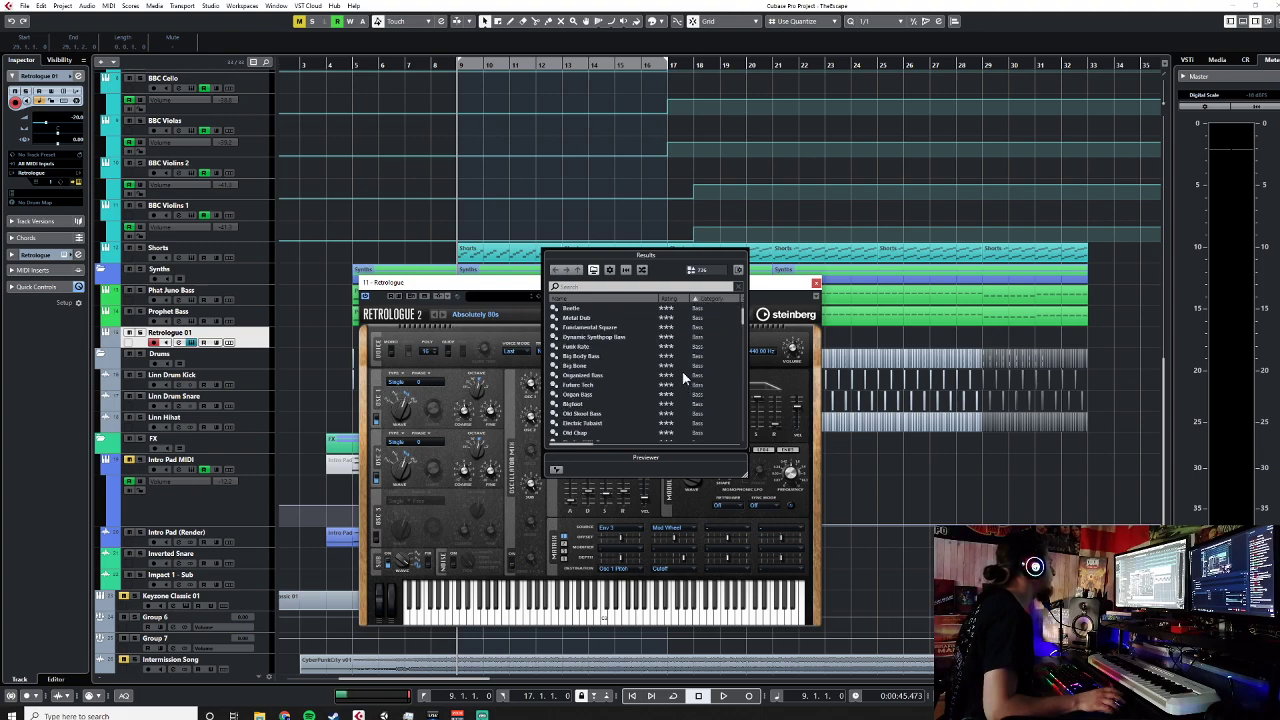
Step: Browse to the Synth Pad presets and audition Rising Brass Pad and Strong String
drag(742, 319, 745, 418)
scroll(695, 381, up, 5)
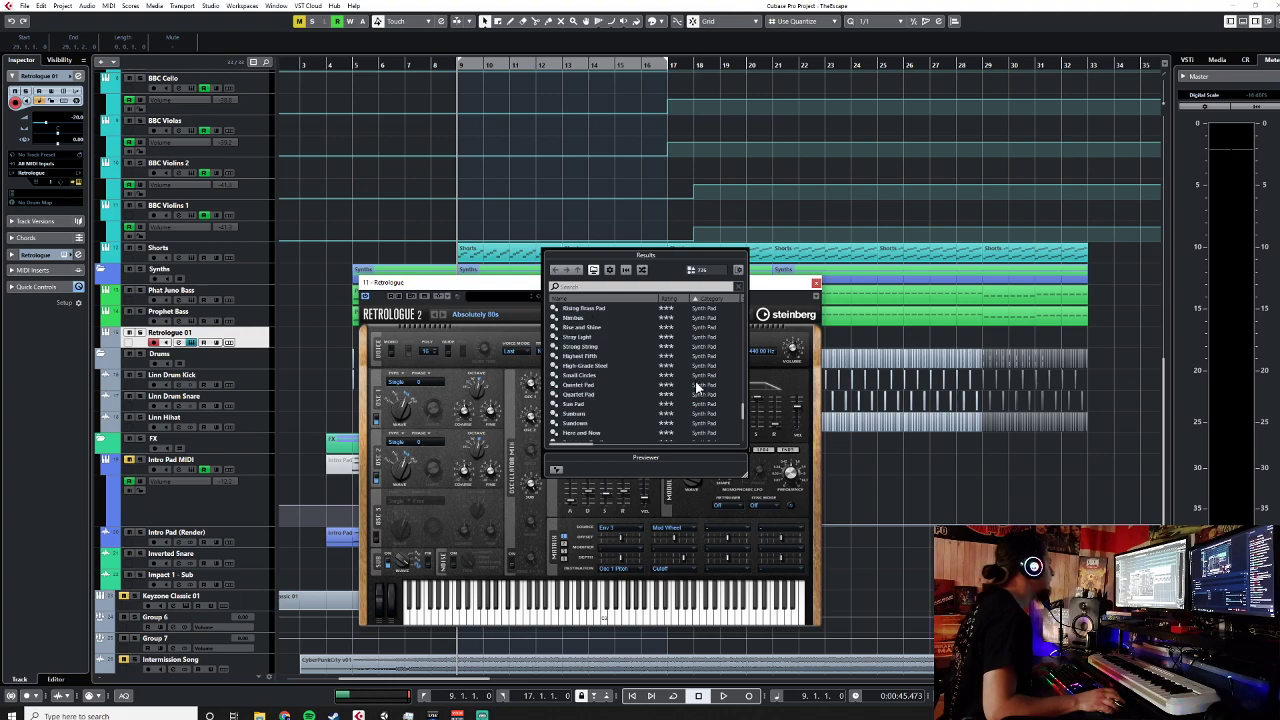
scroll(695, 381, up, 2)
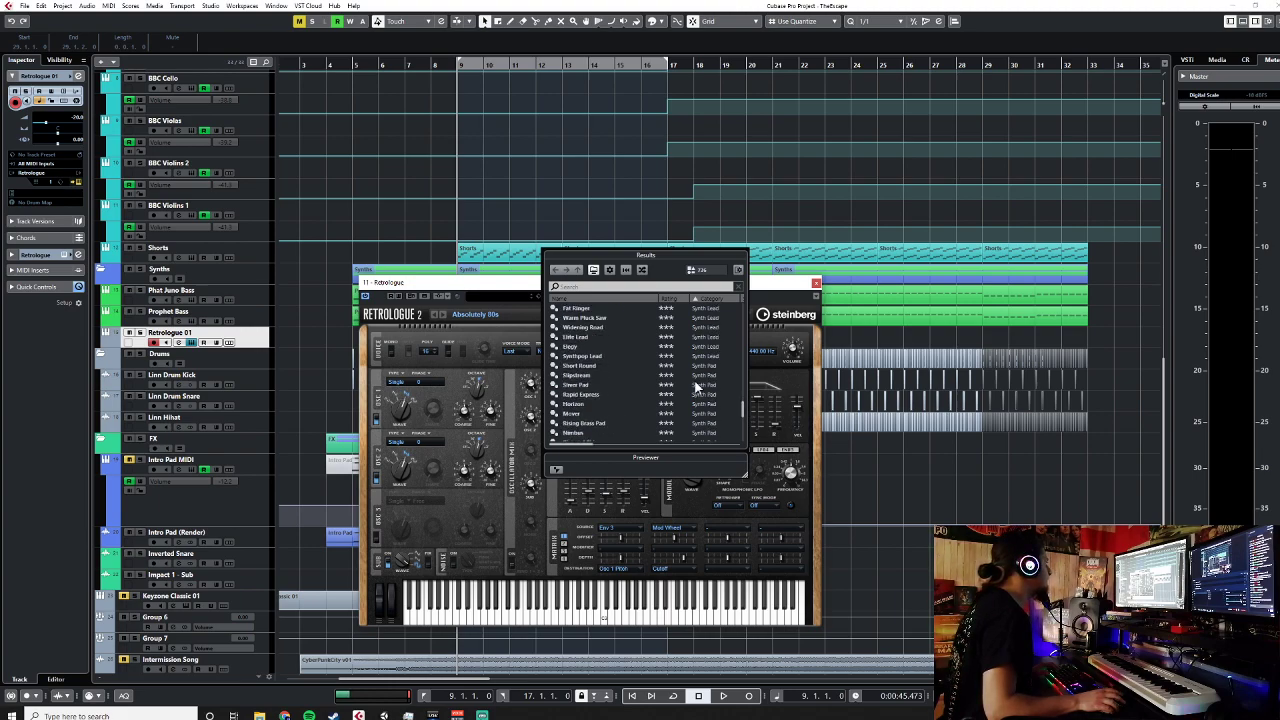
click(612, 424)
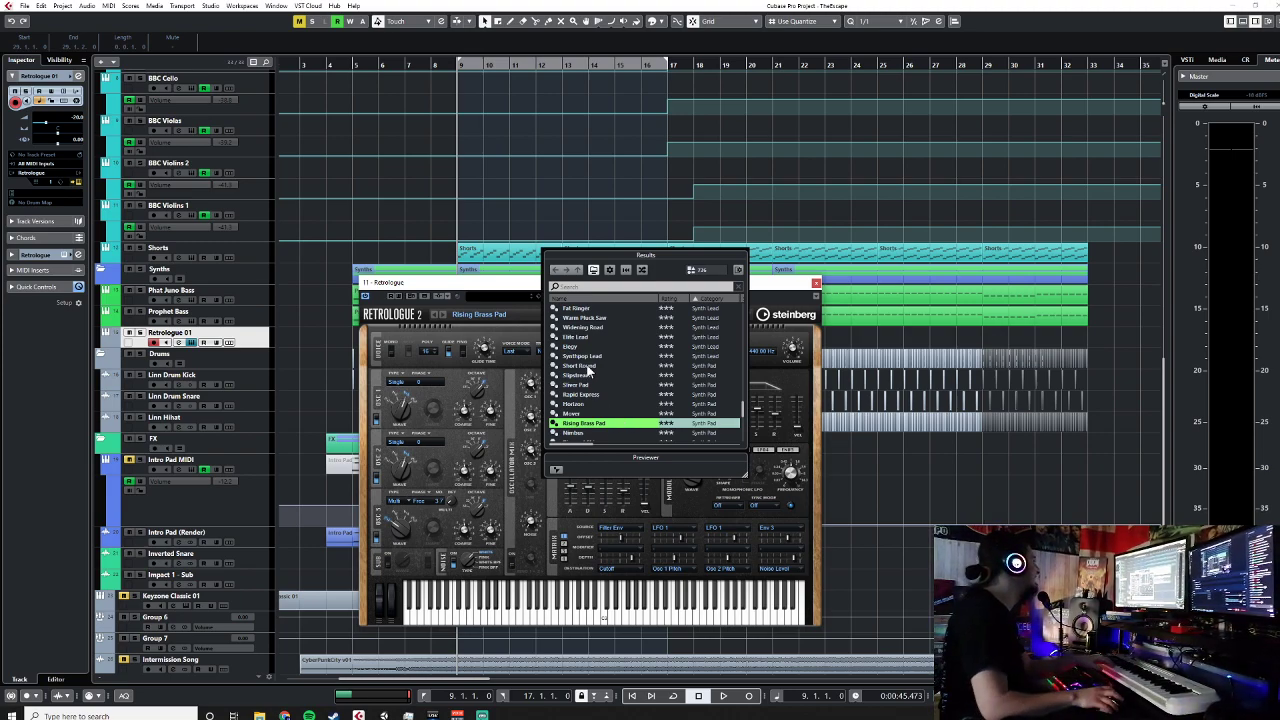
scroll(668, 378, down, 2)
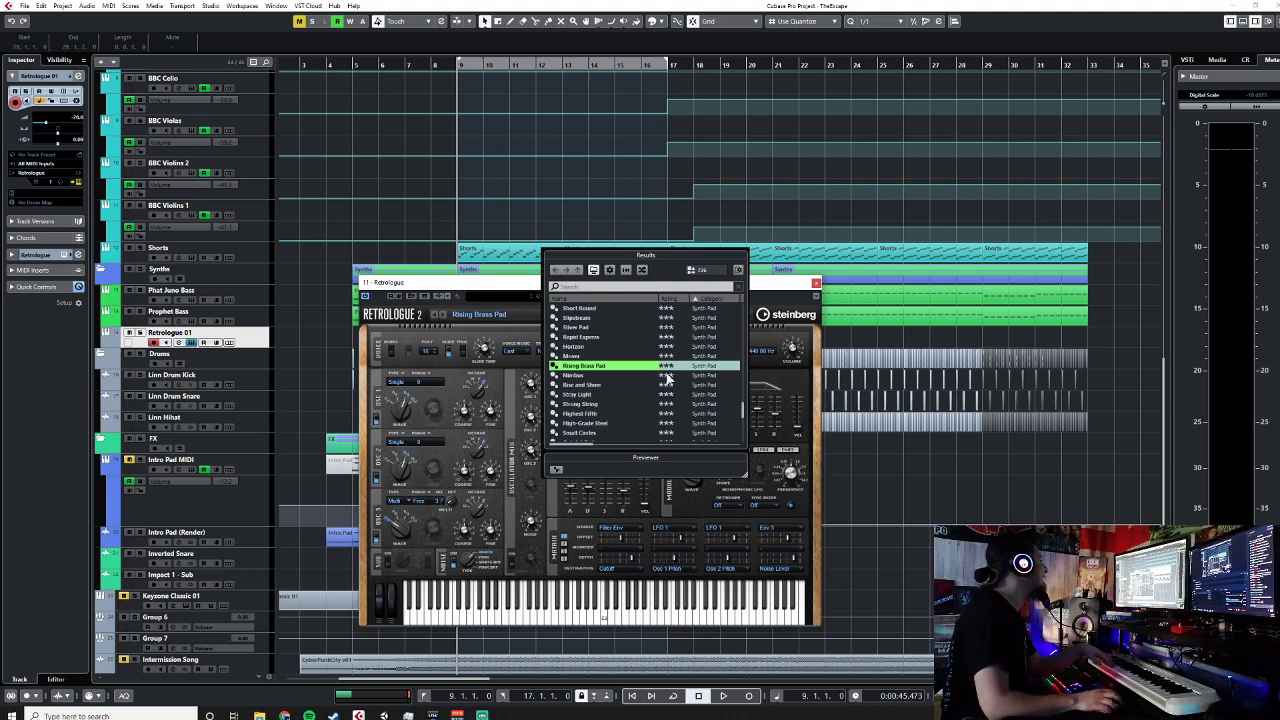
click(611, 404)
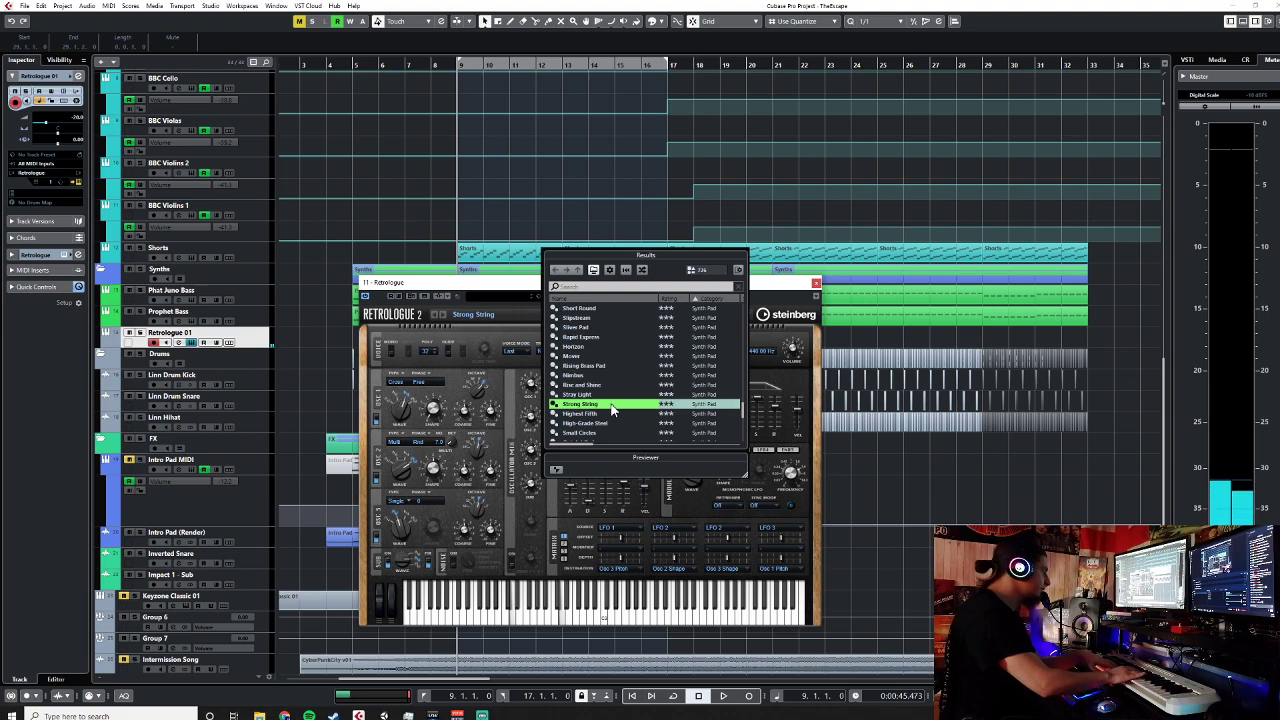
Step: Browse to the Synth Lead presets and audition Distorted Lead 01 and Distorted Lead 02
scroll(612, 408, down, 8)
scroll(612, 402, up, 5)
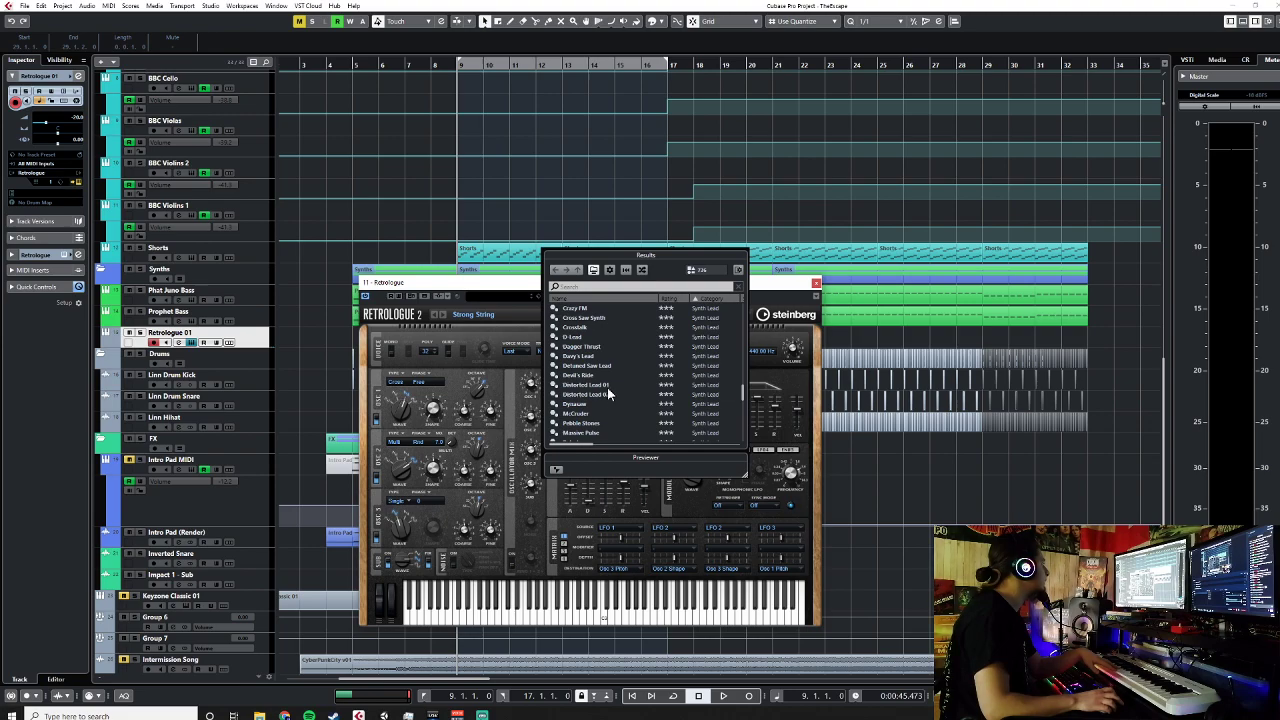
click(607, 386)
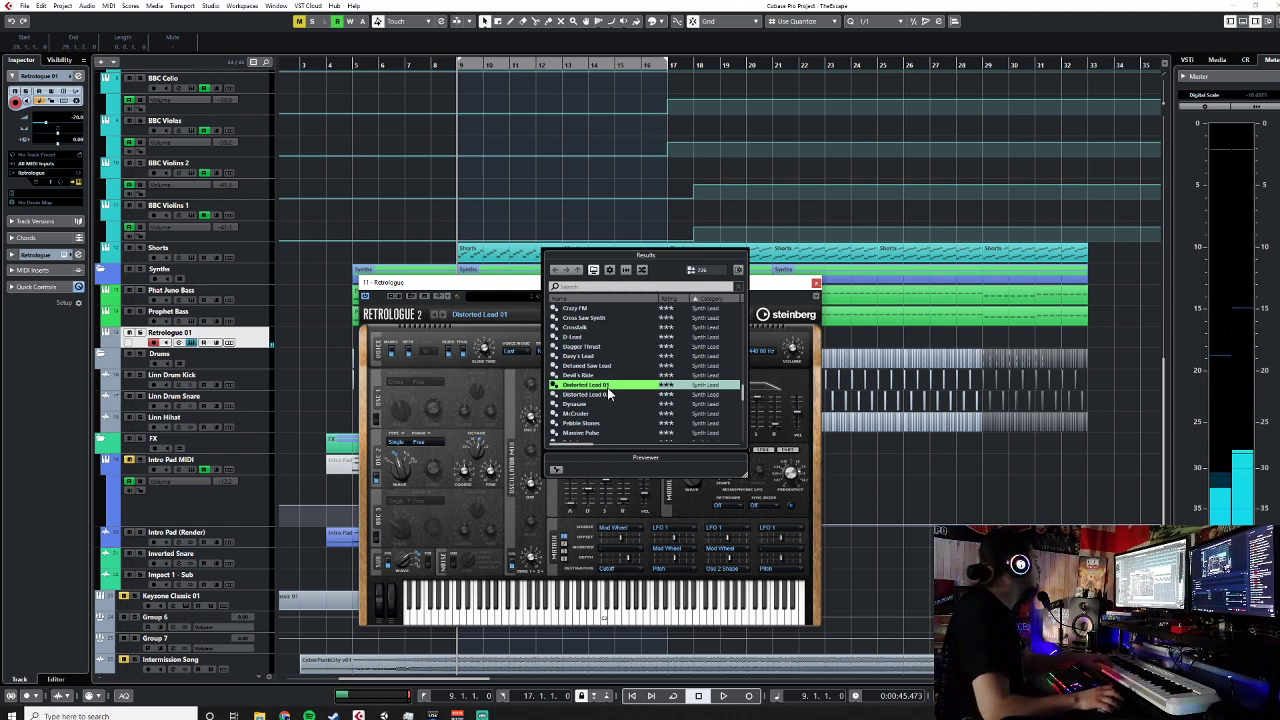
click(603, 395)
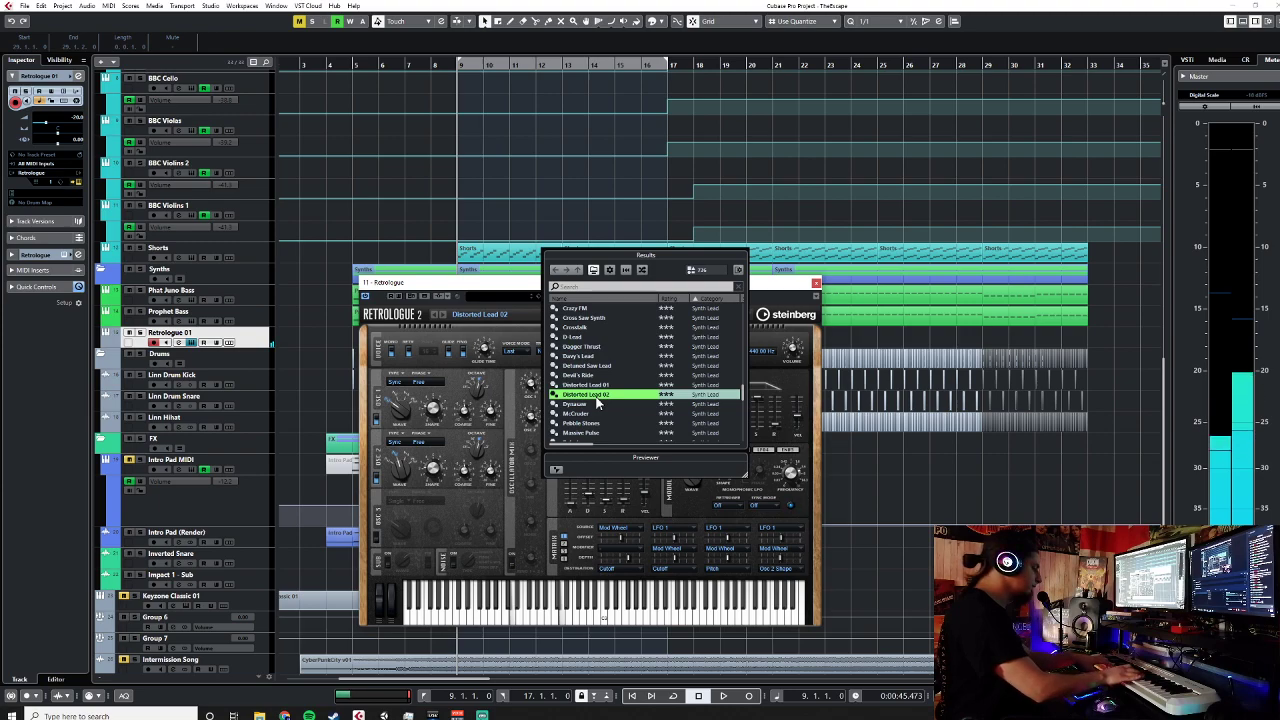
Step: Browse back to the Synth Pad presets, load High-Grade Steel in Retrologue, and close the instrument after viewing its effects
scroll(633, 418, up, 3)
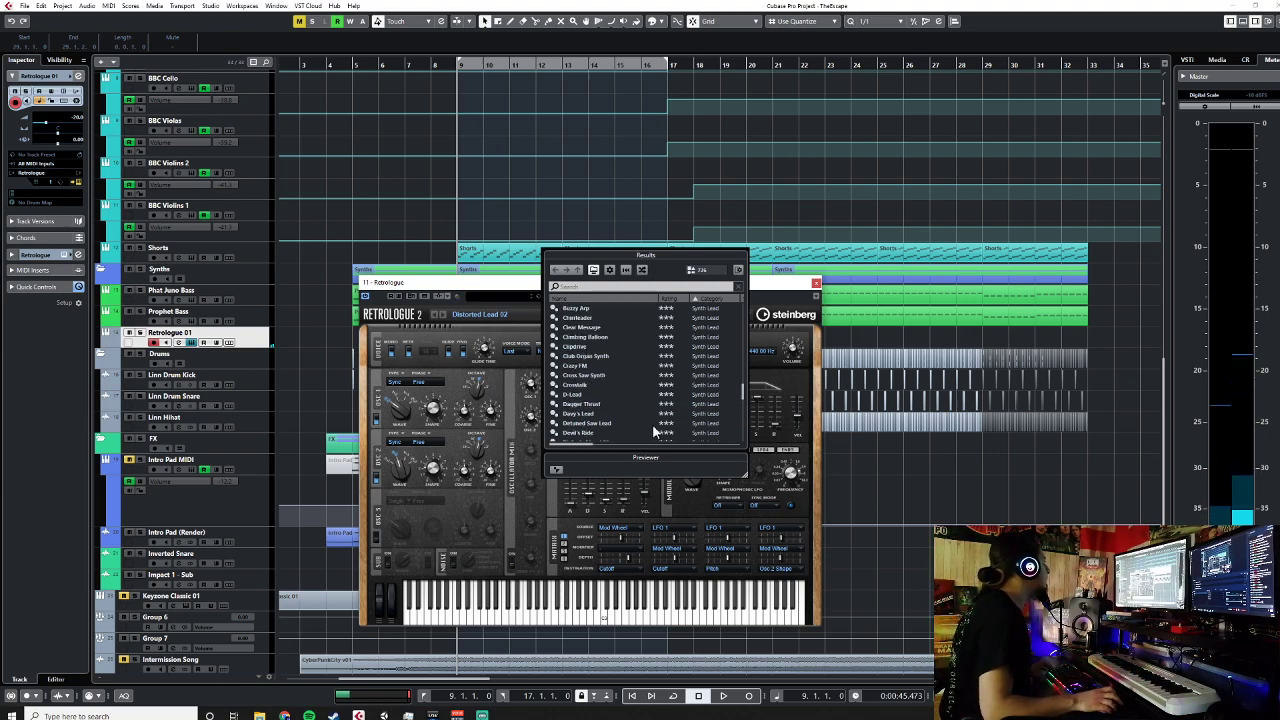
scroll(653, 430, up, 6)
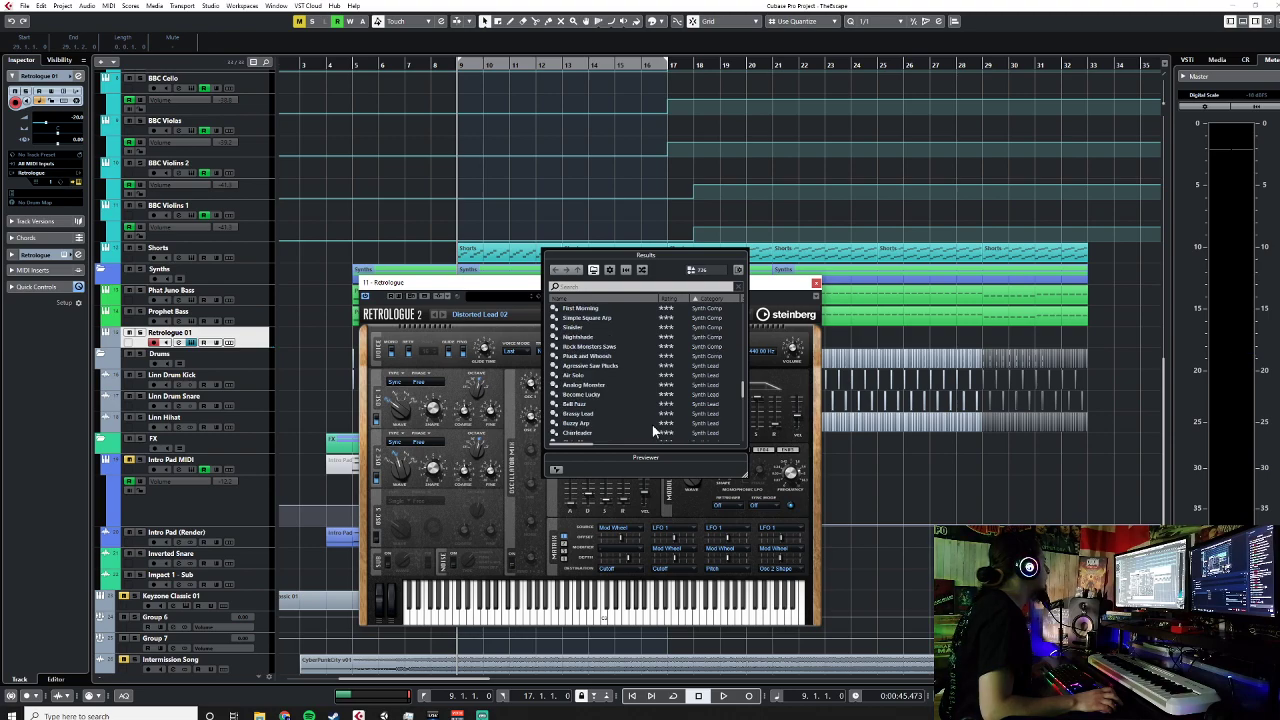
scroll(653, 430, down, 6)
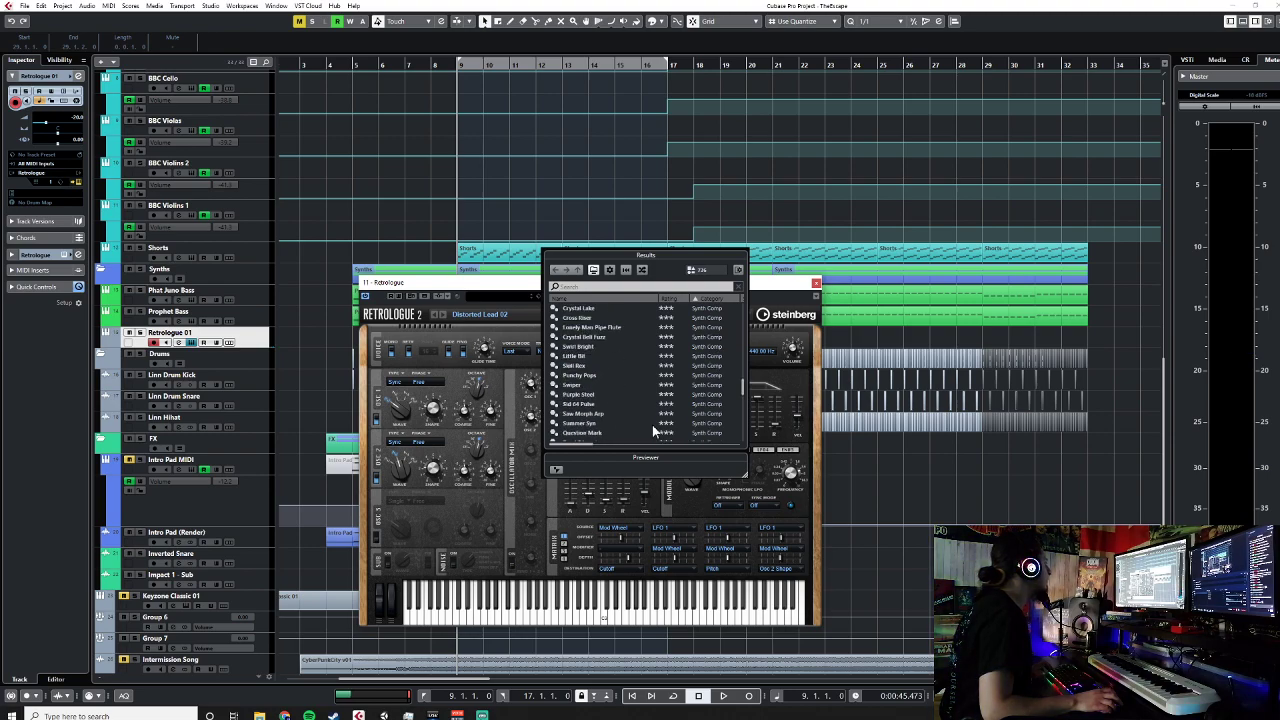
scroll(653, 430, down, 3)
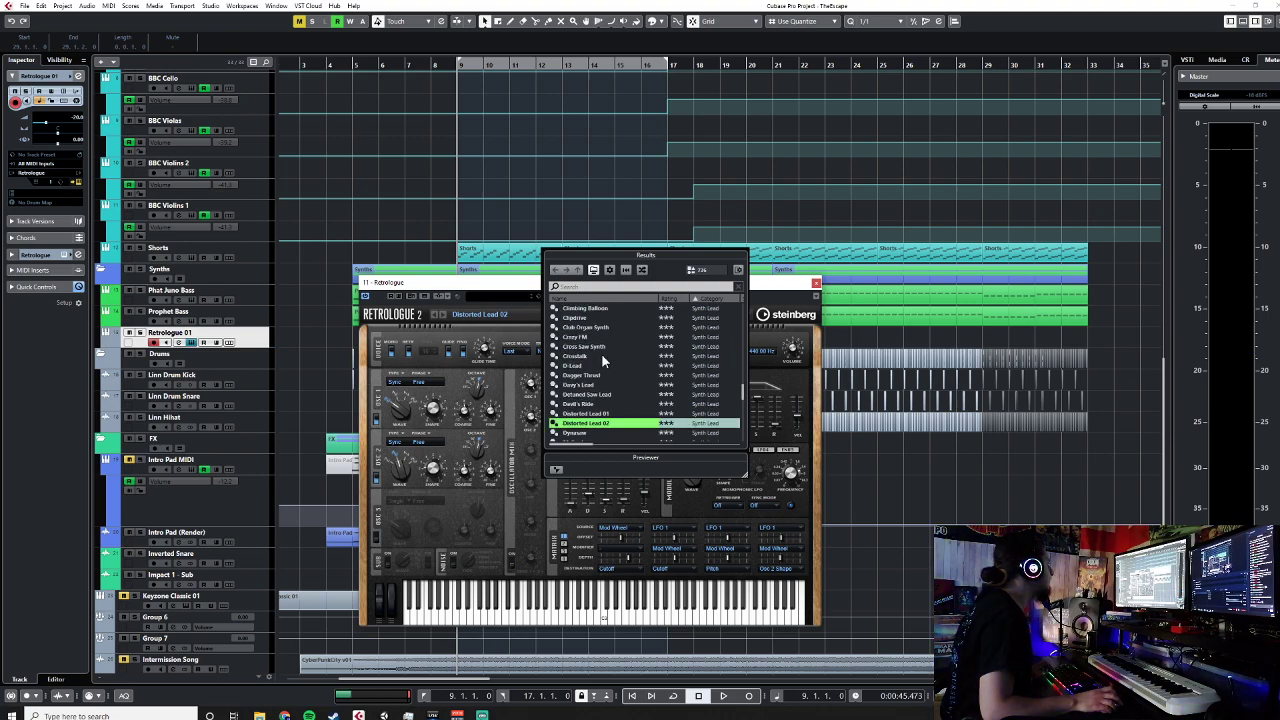
scroll(617, 367, down, 3)
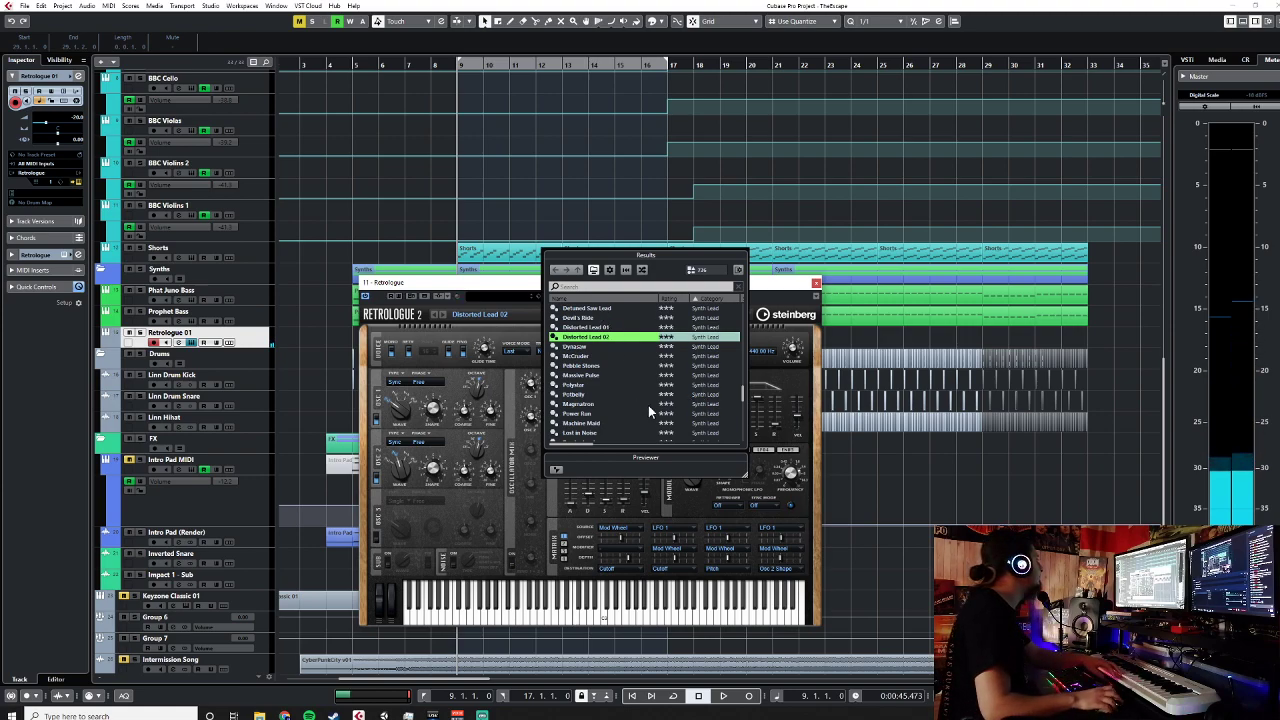
scroll(649, 402, down, 10)
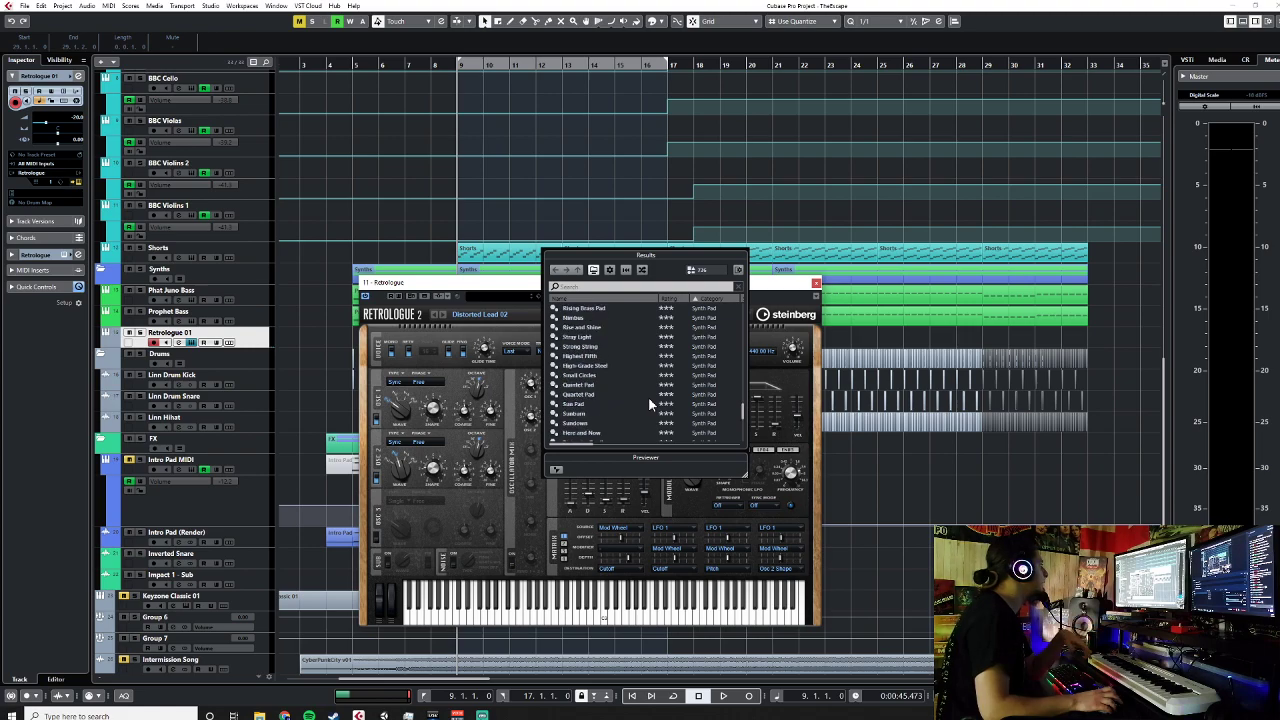
click(614, 397)
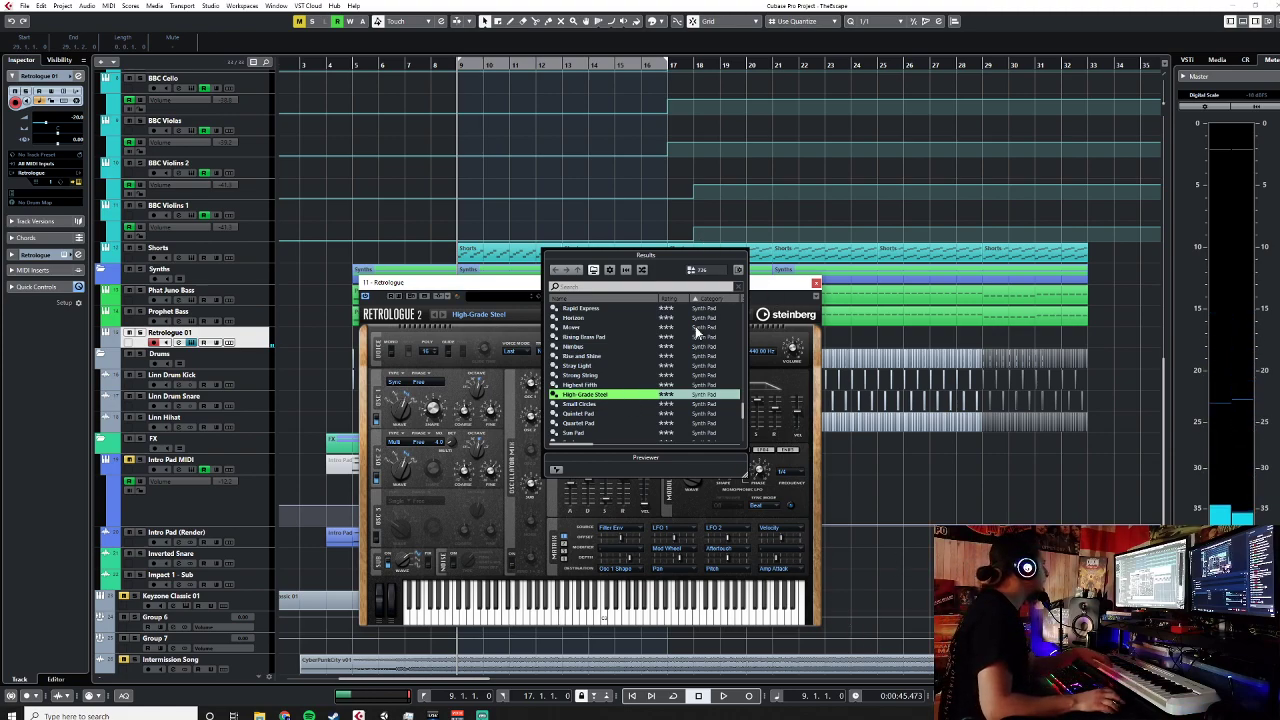
double_click(621, 396)
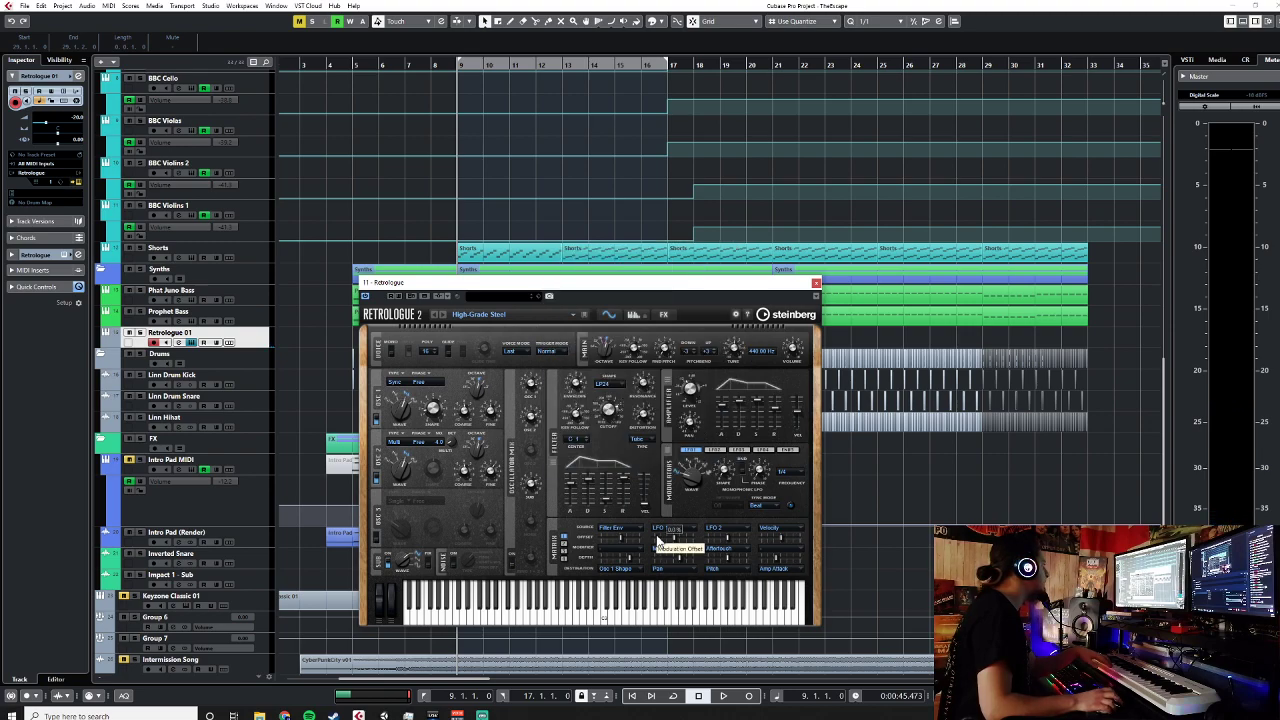
click(664, 316)
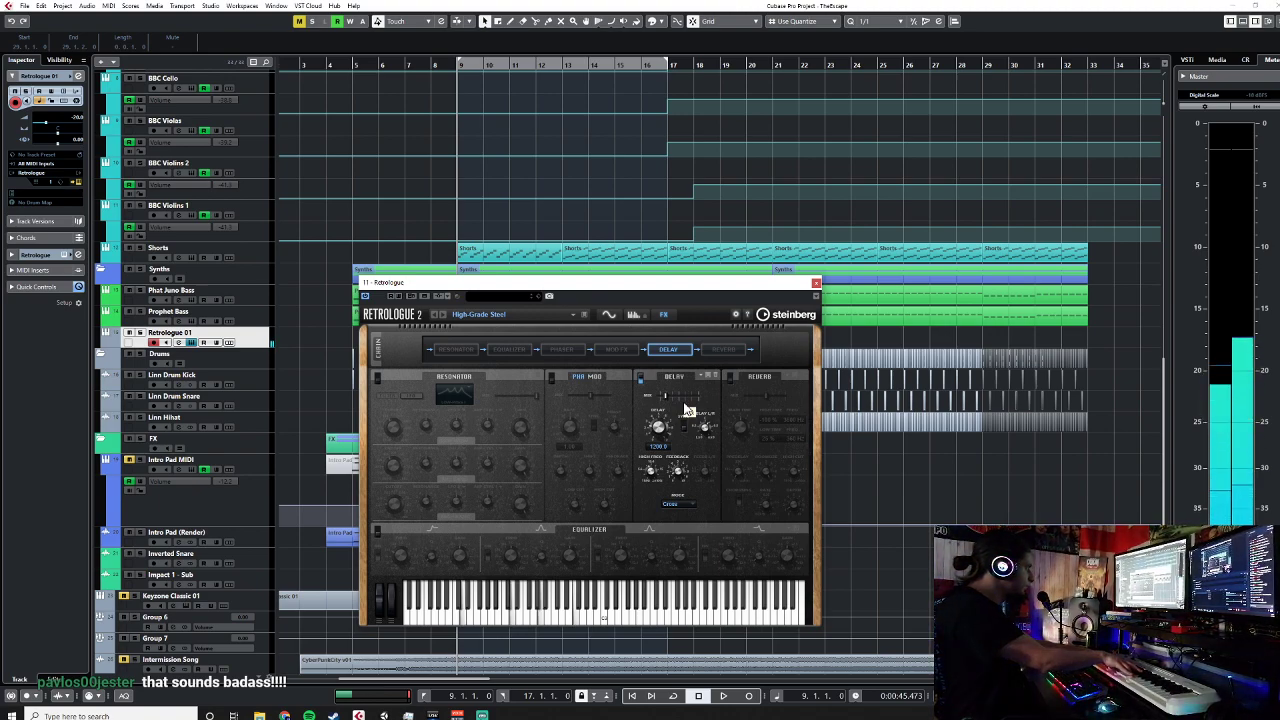
click(816, 283)
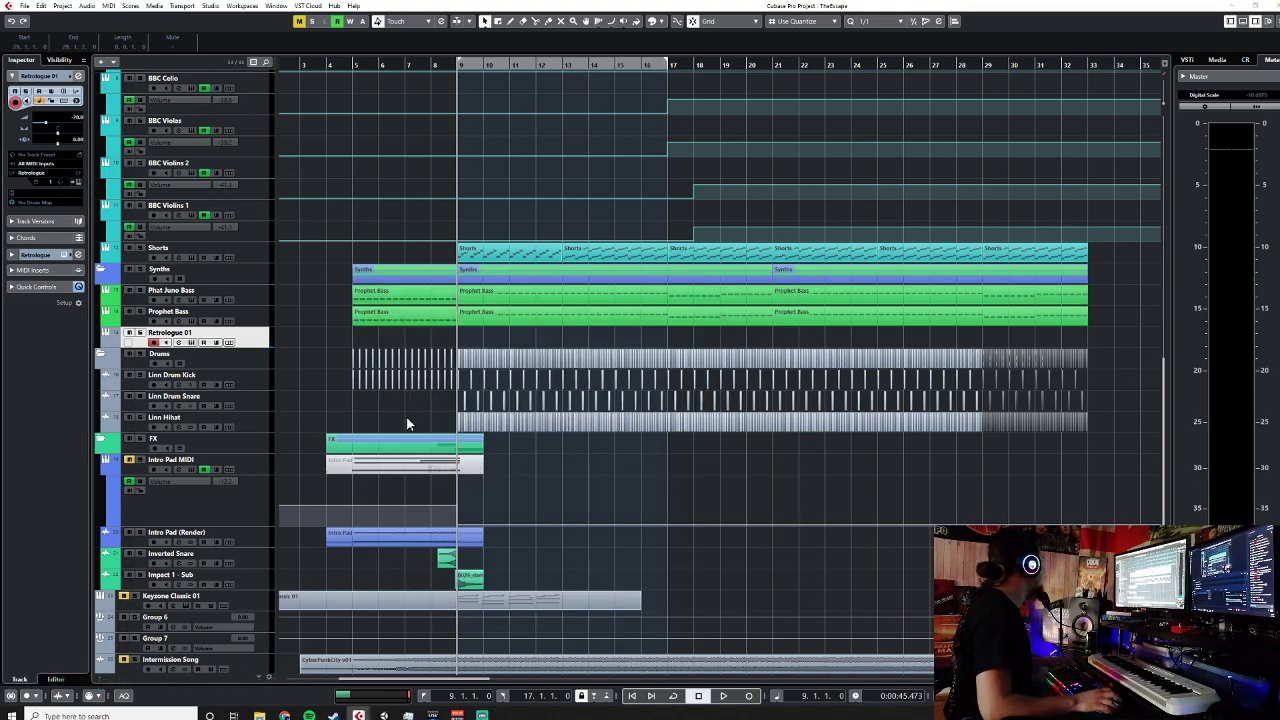
Step: Insert ValhallaSupermassive as the first effect on the Retrologue 01 mixer channel
key(F3)
click(697, 205)
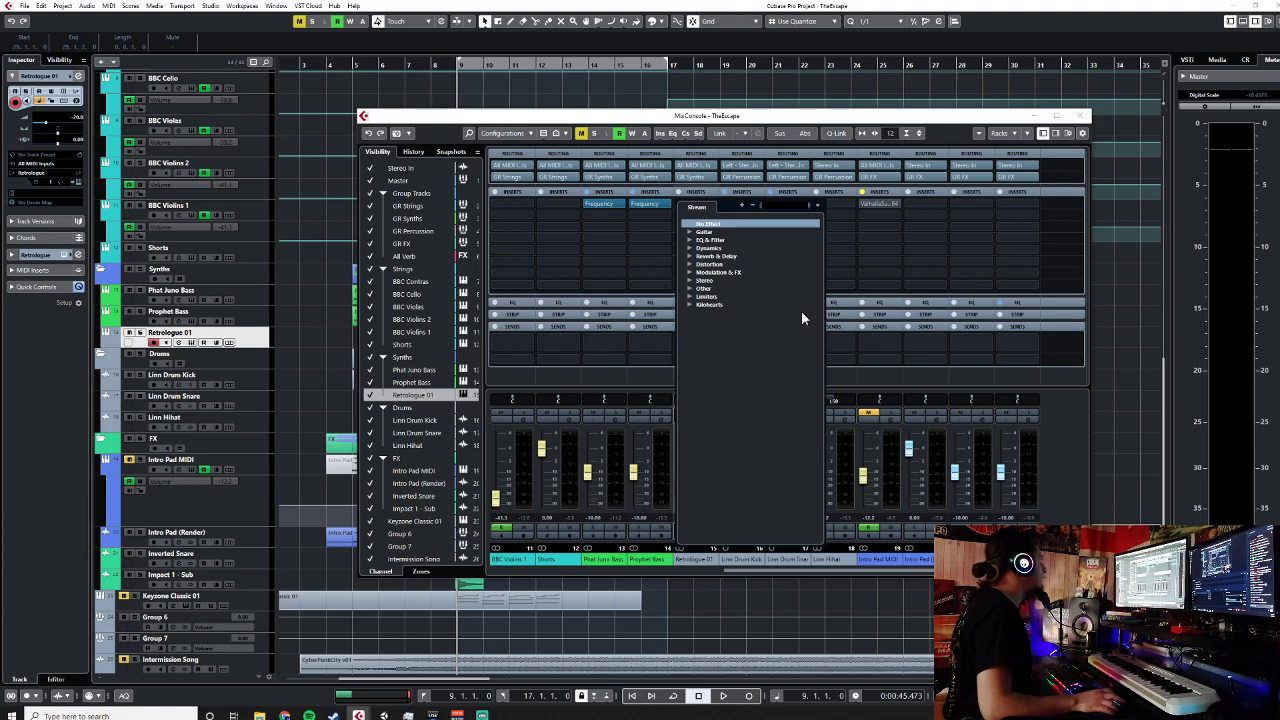
text(super)
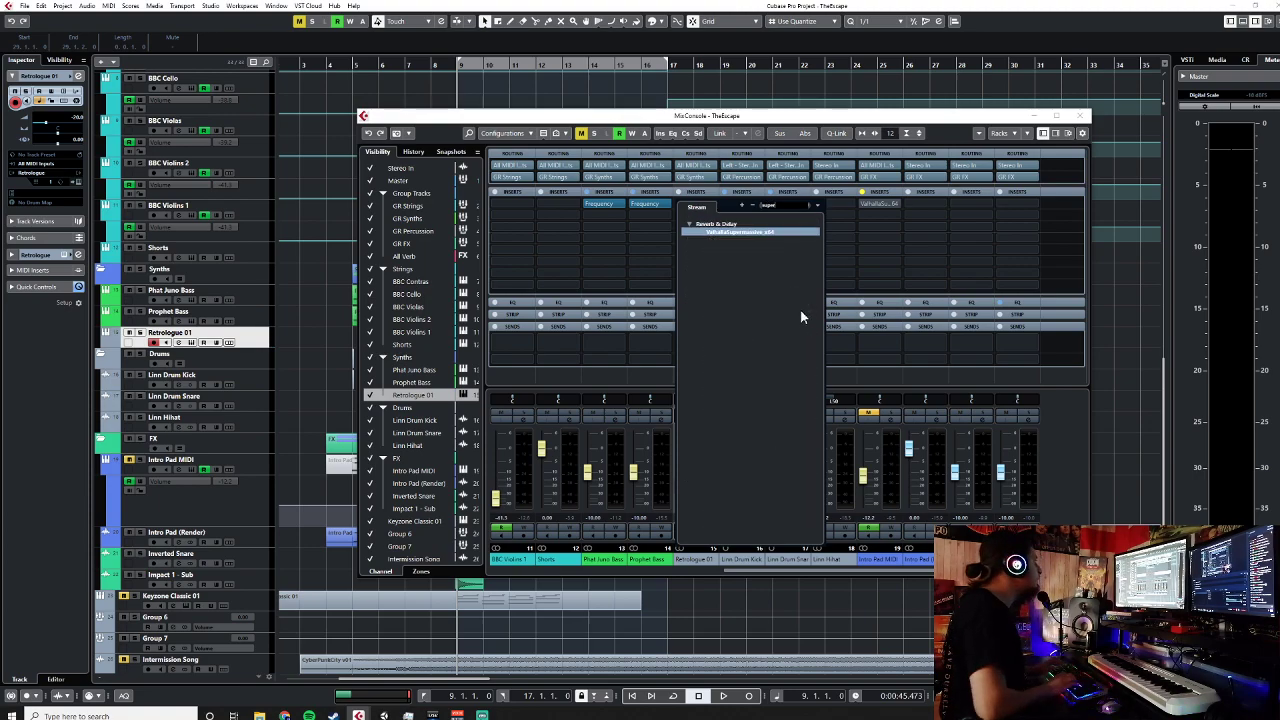
key(Return)
Step: Load the Splashy Synth reverb preset in ValhallaSupermassive and close the effect and the mixer
click(745, 434)
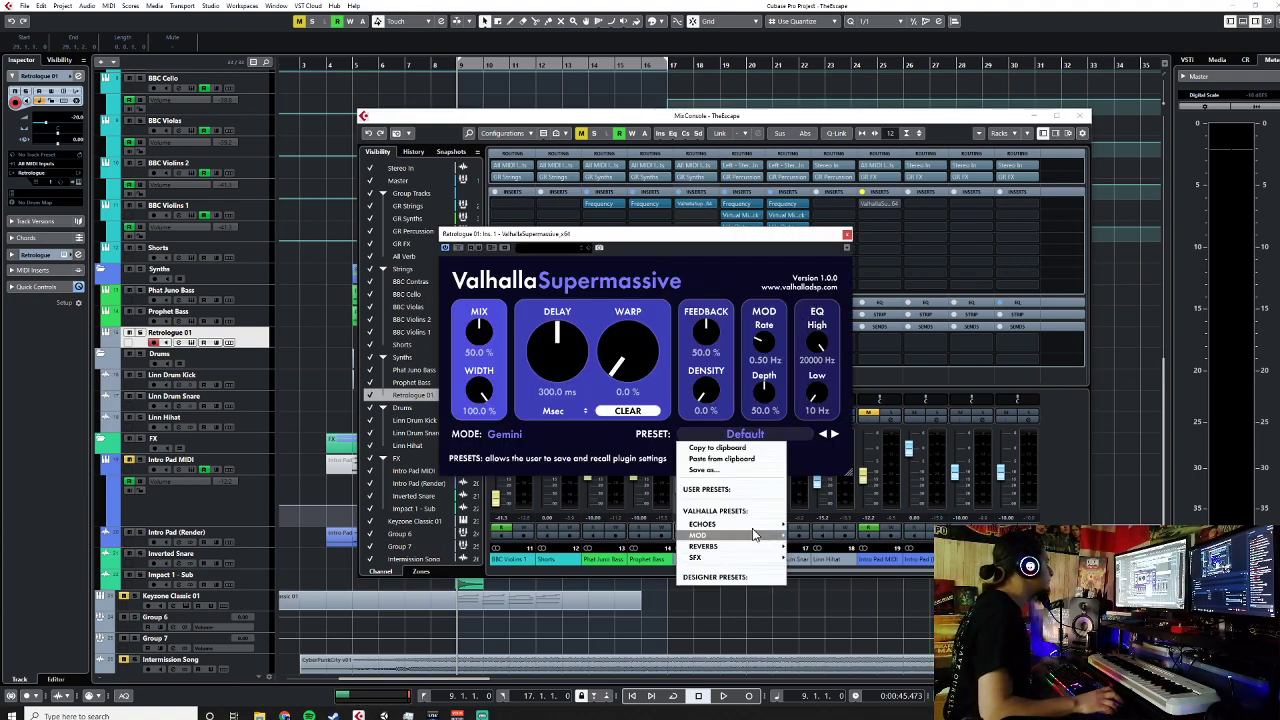
mouse_move(786, 549)
mouse_move(838, 547)
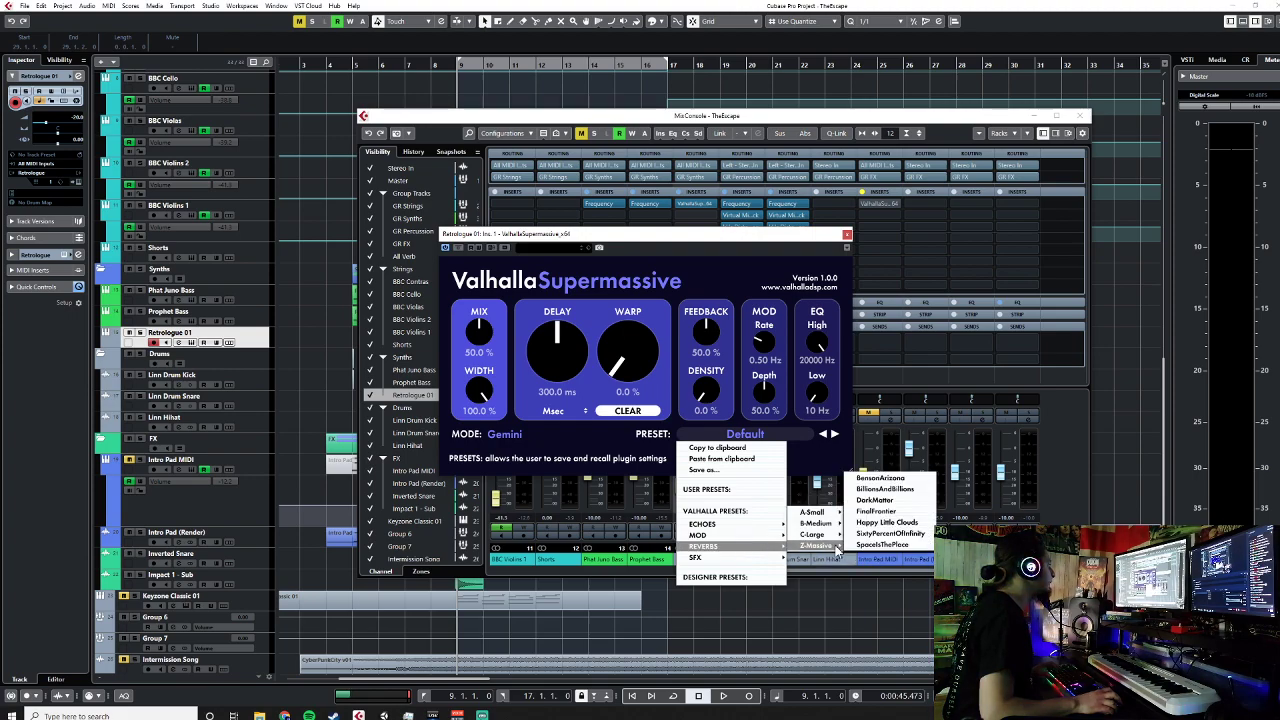
click(864, 535)
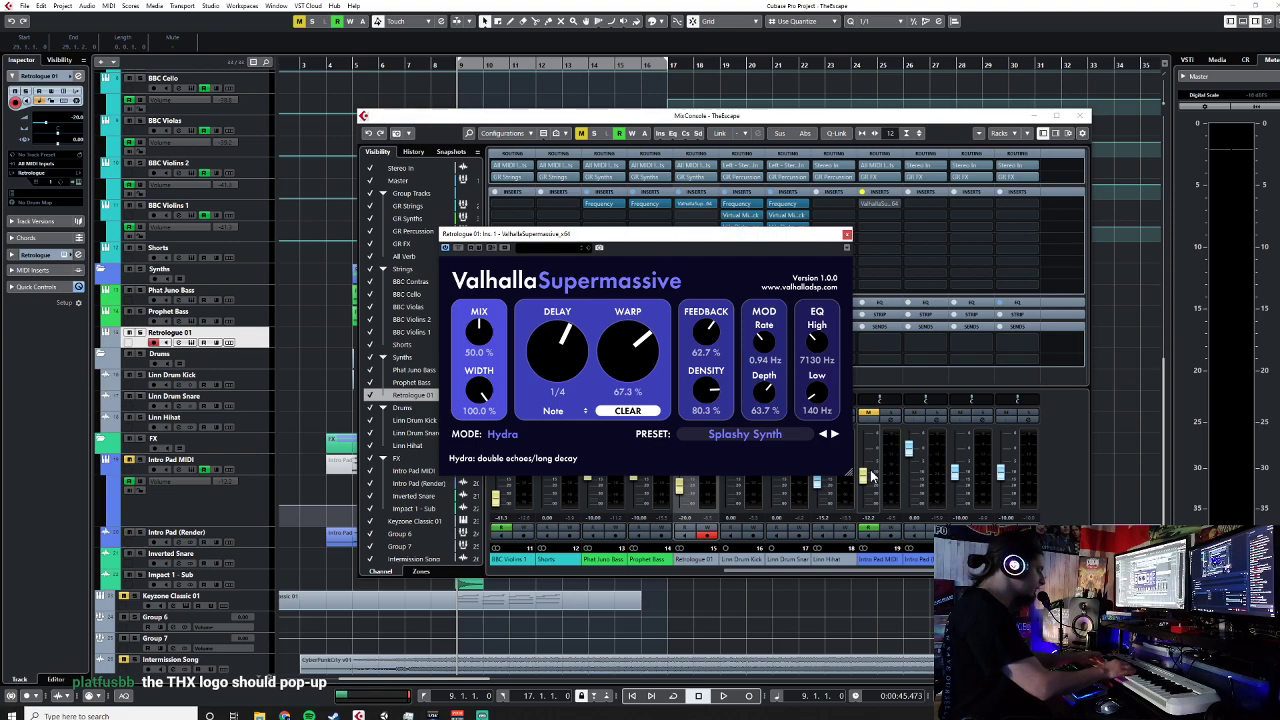
click(846, 236)
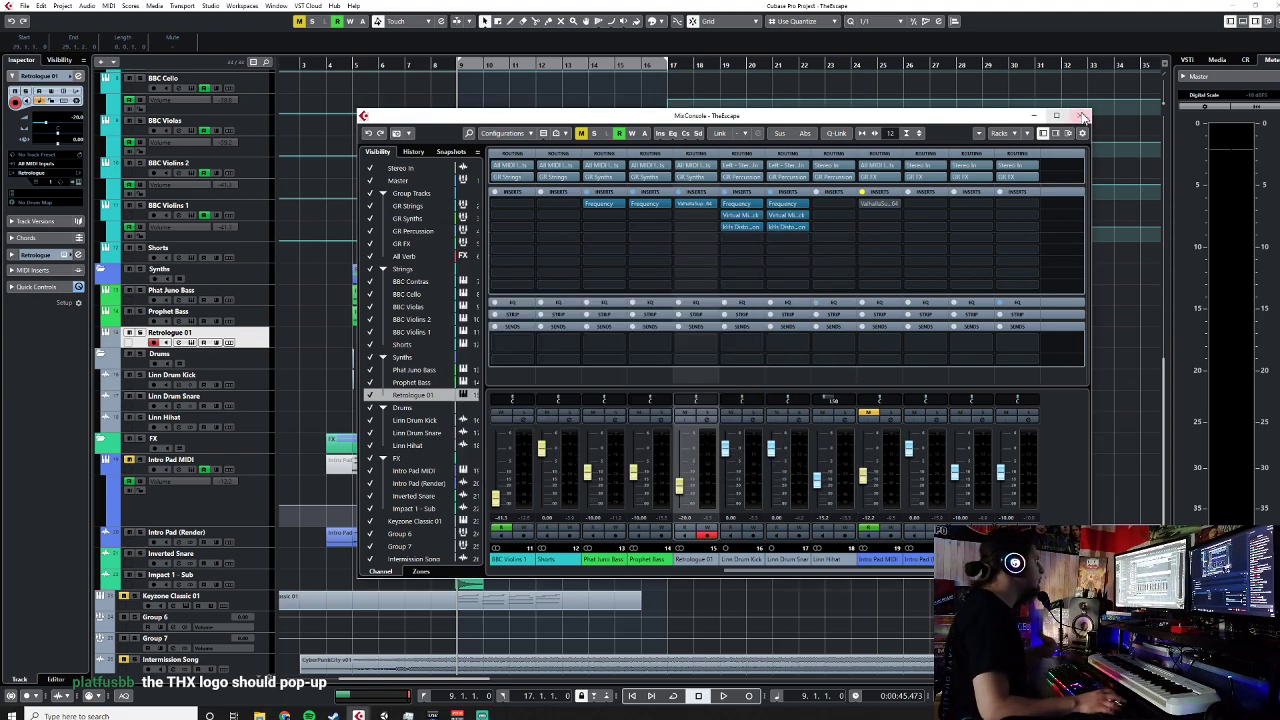
click(1084, 116)
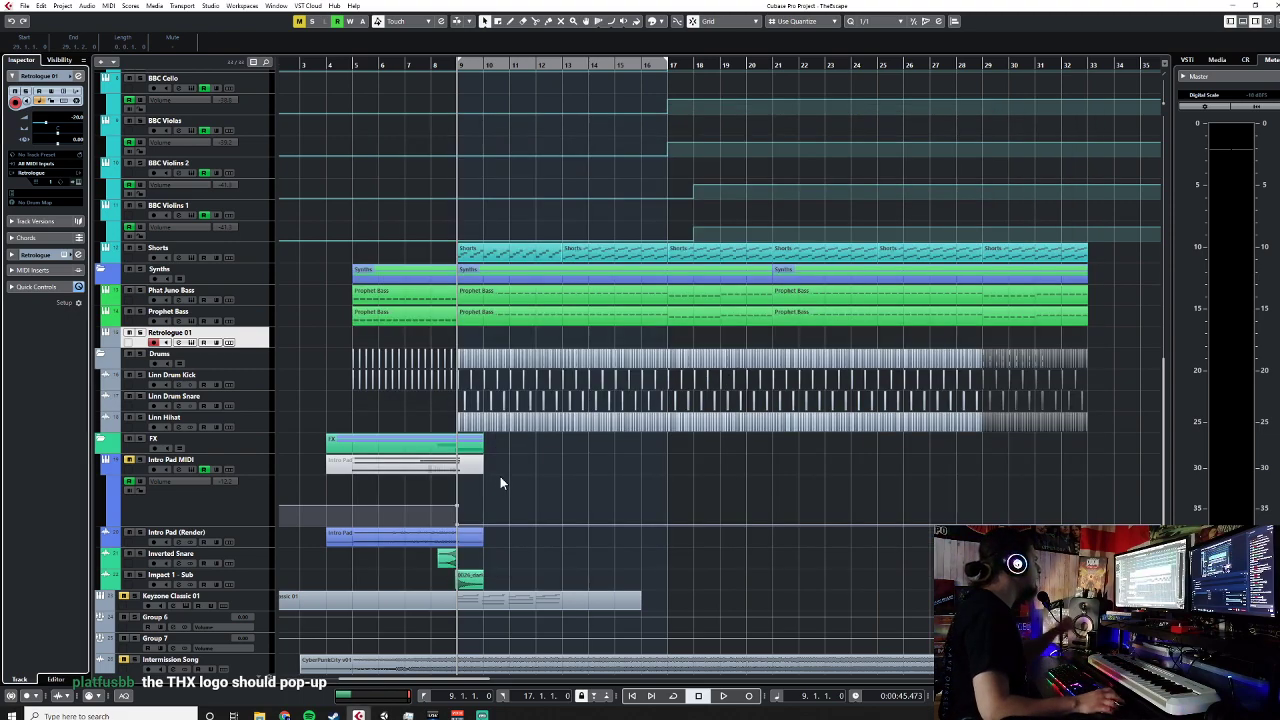
Step: Draw an empty MIDI part on the Retrologue 01 track from bar 9 to bar 21 and open it for note editing
right_click(540, 340)
click(566, 341)
mouse_move(463, 338)
mouse_down()
mouse_move(680, 320)
mouse_move(775, 331)
mouse_up()
right_click(767, 334)
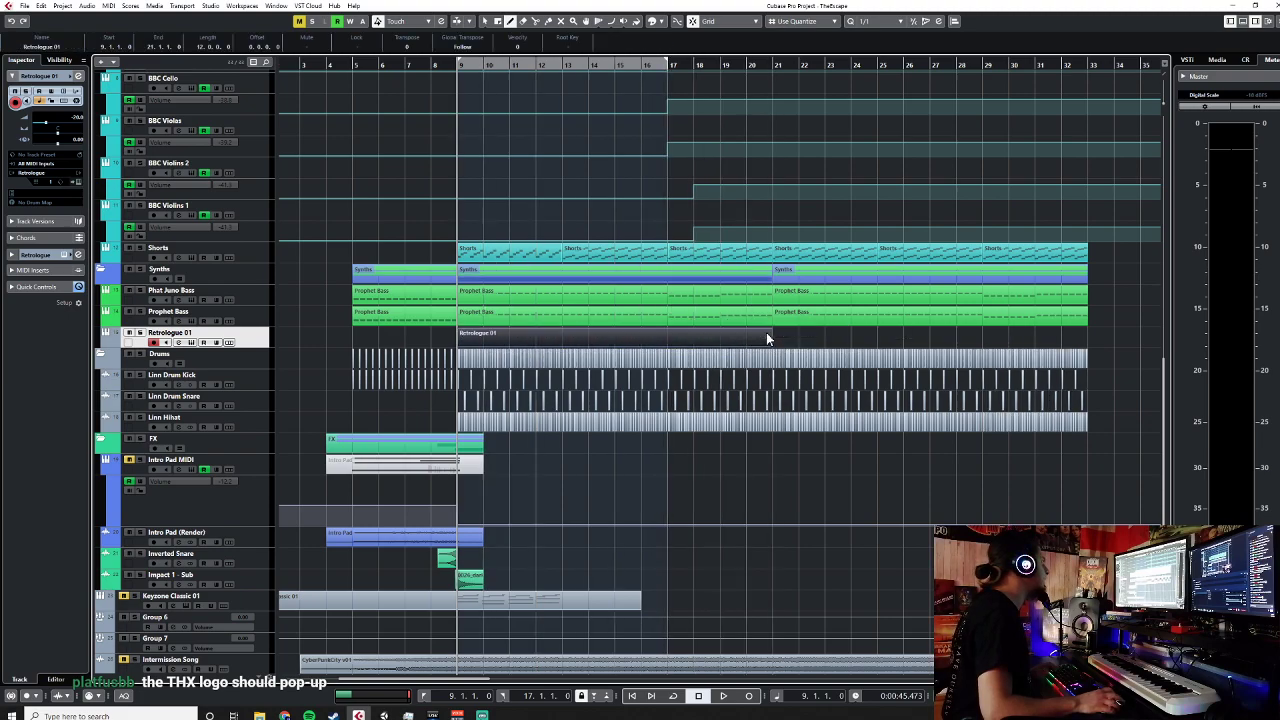
click(767, 335)
double_click(752, 338)
Step: Draw a four-bar chord of D1, D2 and F2 from bar 9 to bar 13
right_click(227, 522)
click(253, 522)
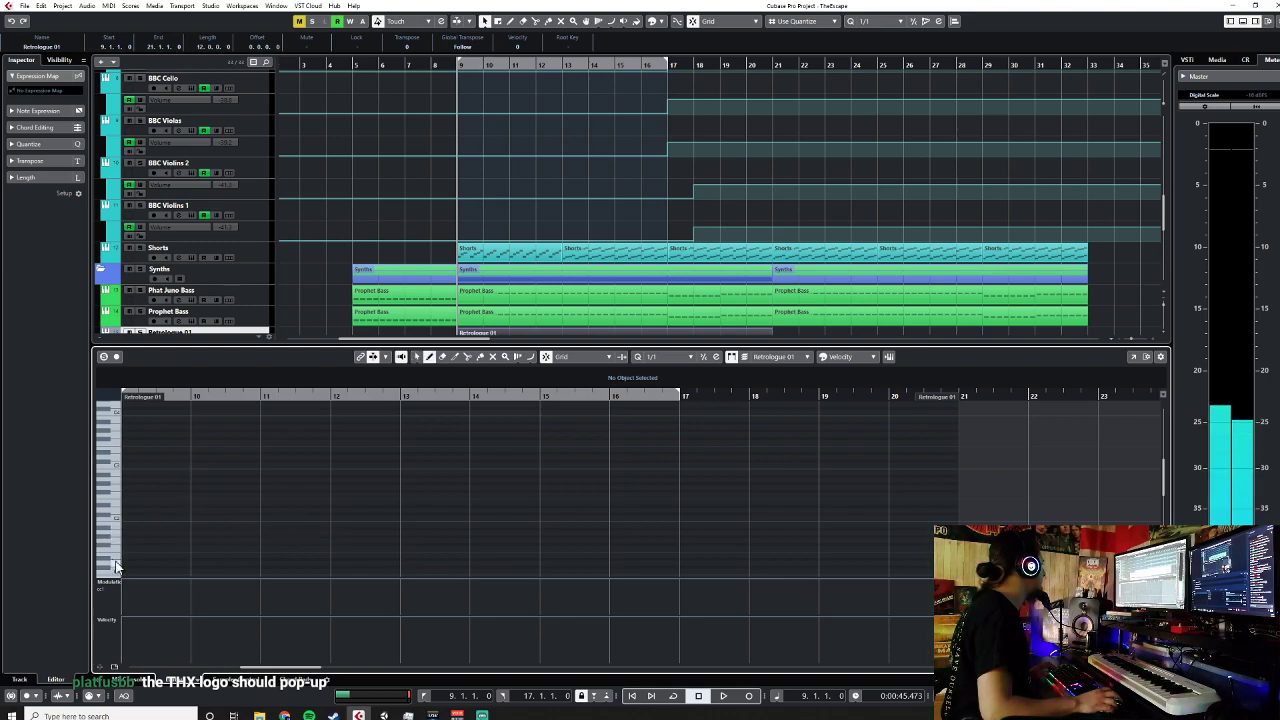
click(138, 561)
drag(138, 561, 396, 545)
drag(166, 510, 380, 508)
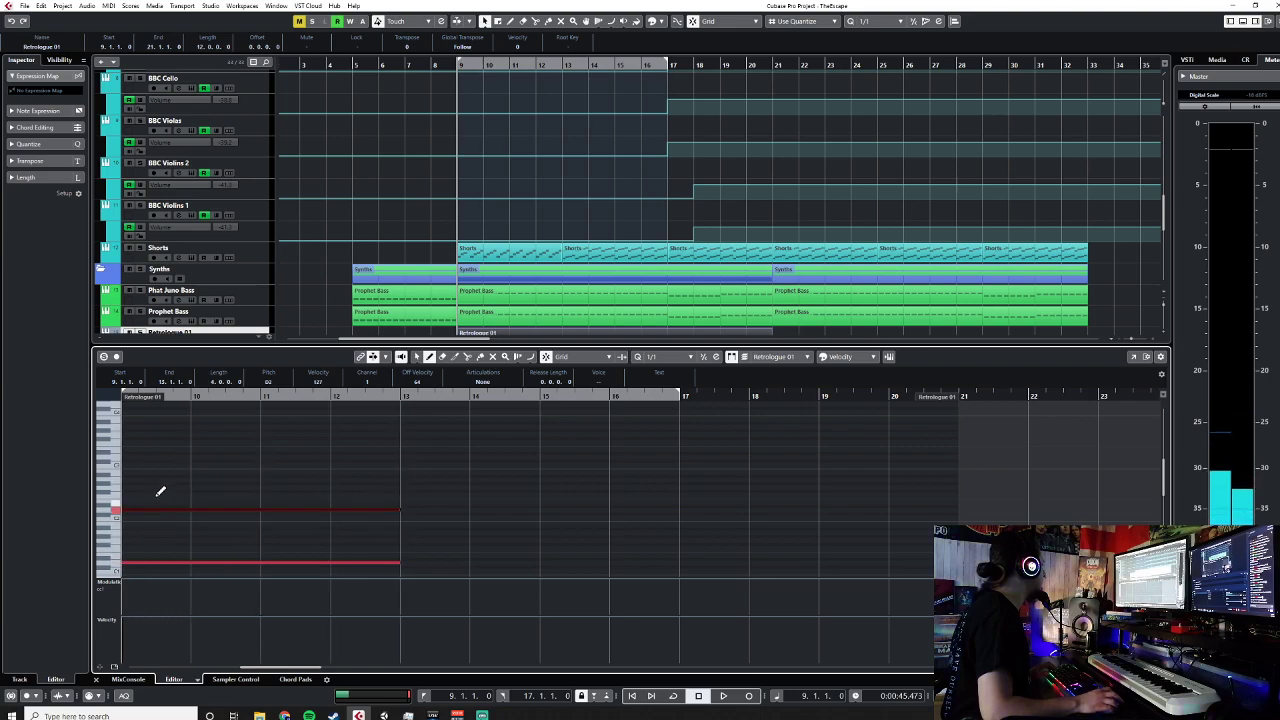
drag(137, 493, 396, 492)
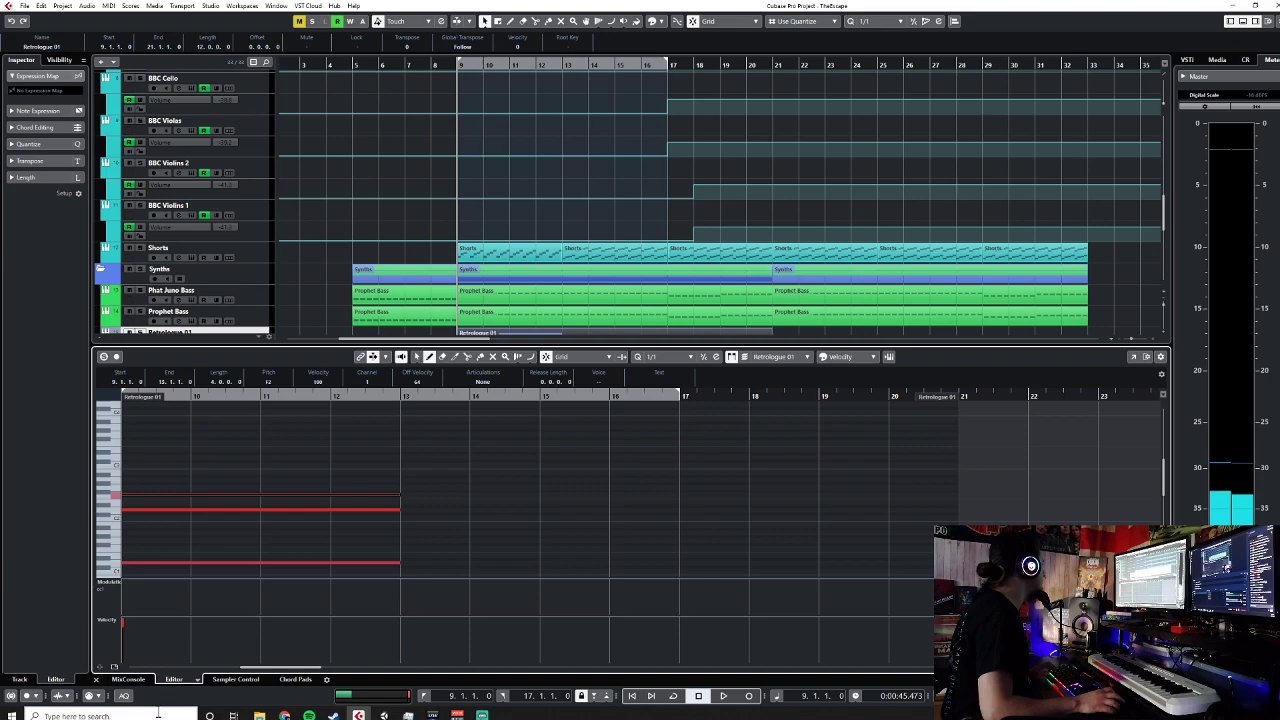
Step: Select the three chord notes at bar 9 and set their velocity to 127
key(1)
drag(140, 532, 137, 603)
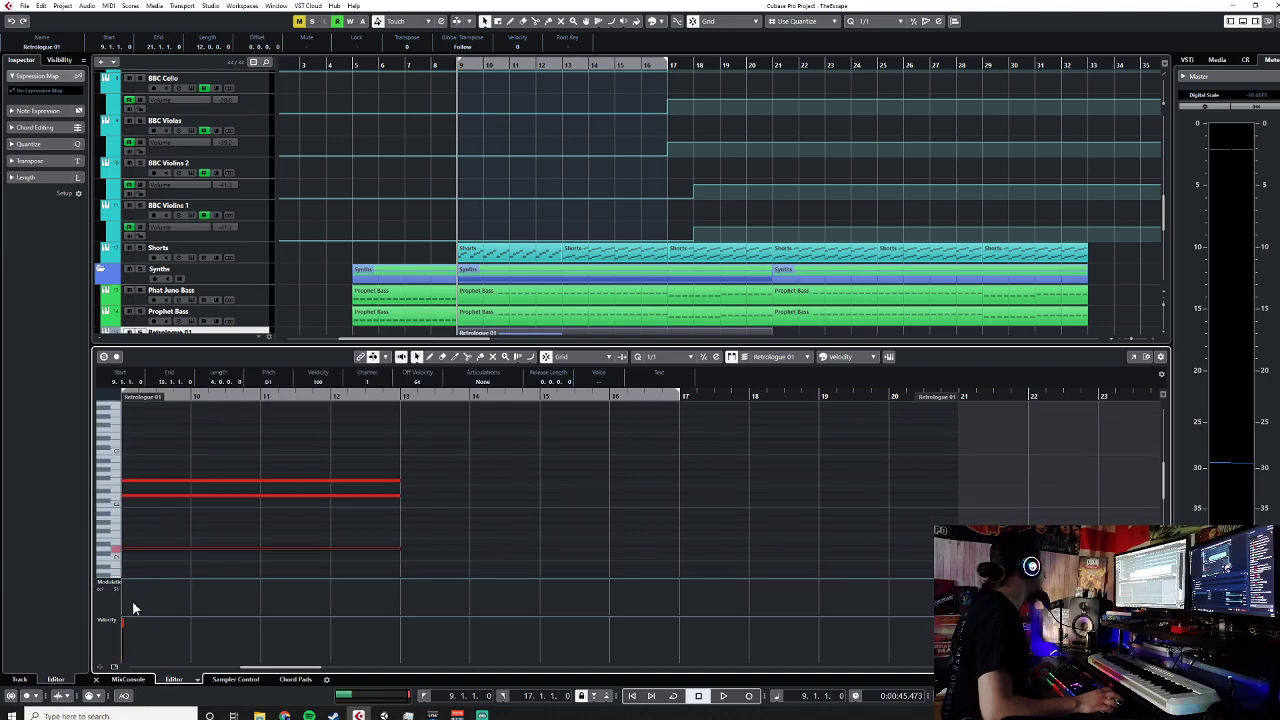
click(201, 538)
drag(242, 485, 368, 578)
Step: Play the arrangement from bar 8 to hear the new chord in context and close the note editor
click(460, 63)
key(space)
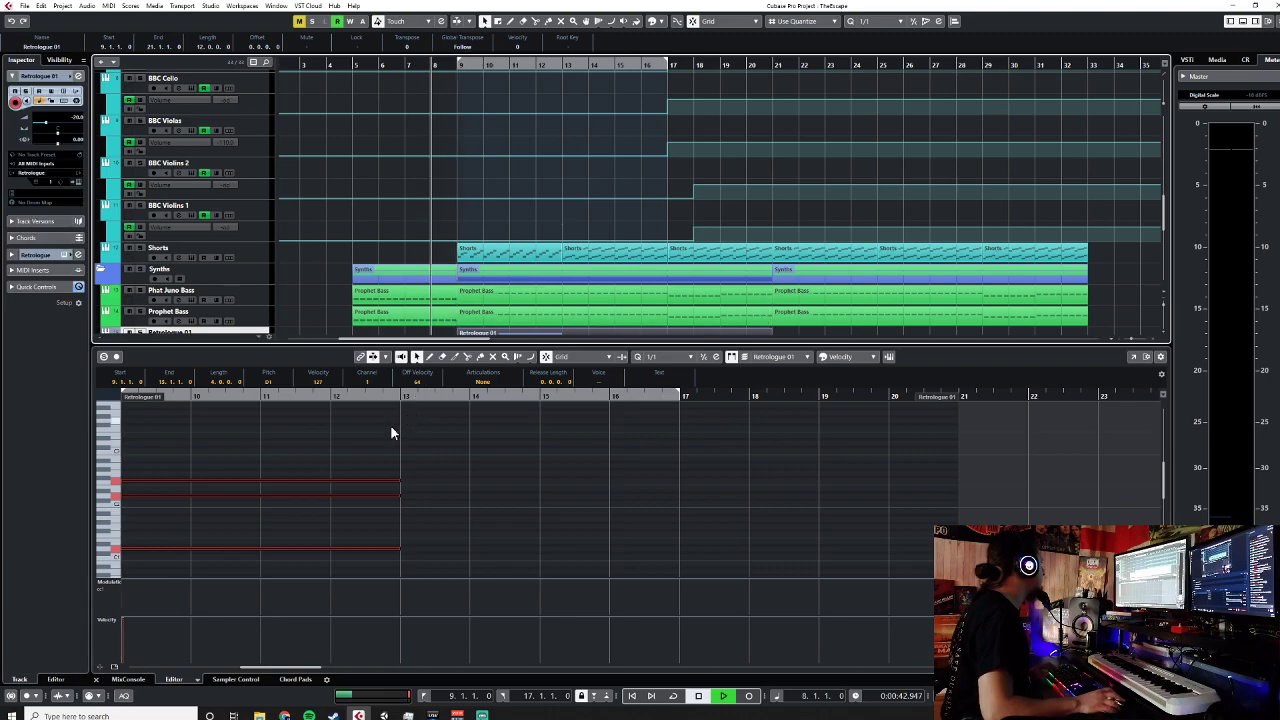
click(96, 680)
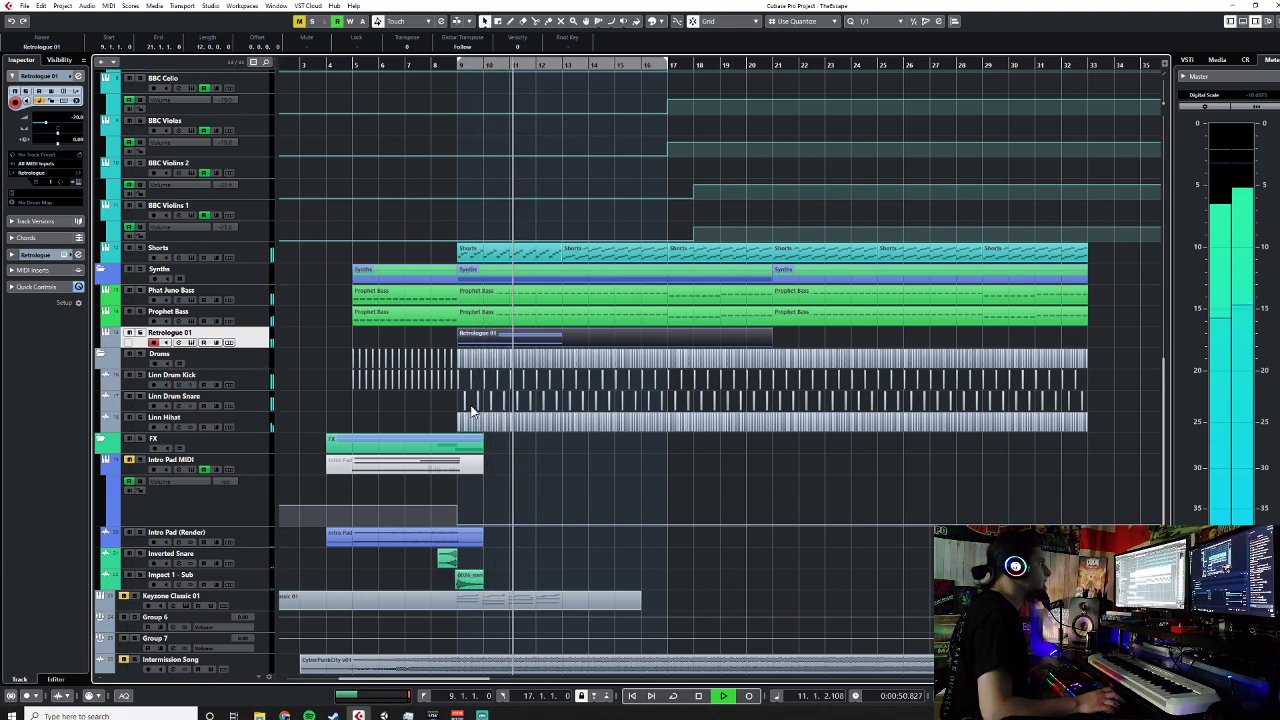
Step: Reopen the Retrologue 01 part, stop playback, and copy the bar 9 chord to bar 13
double_click(535, 330)
drag(472, 432, 288, 602)
key(ctrl+c)
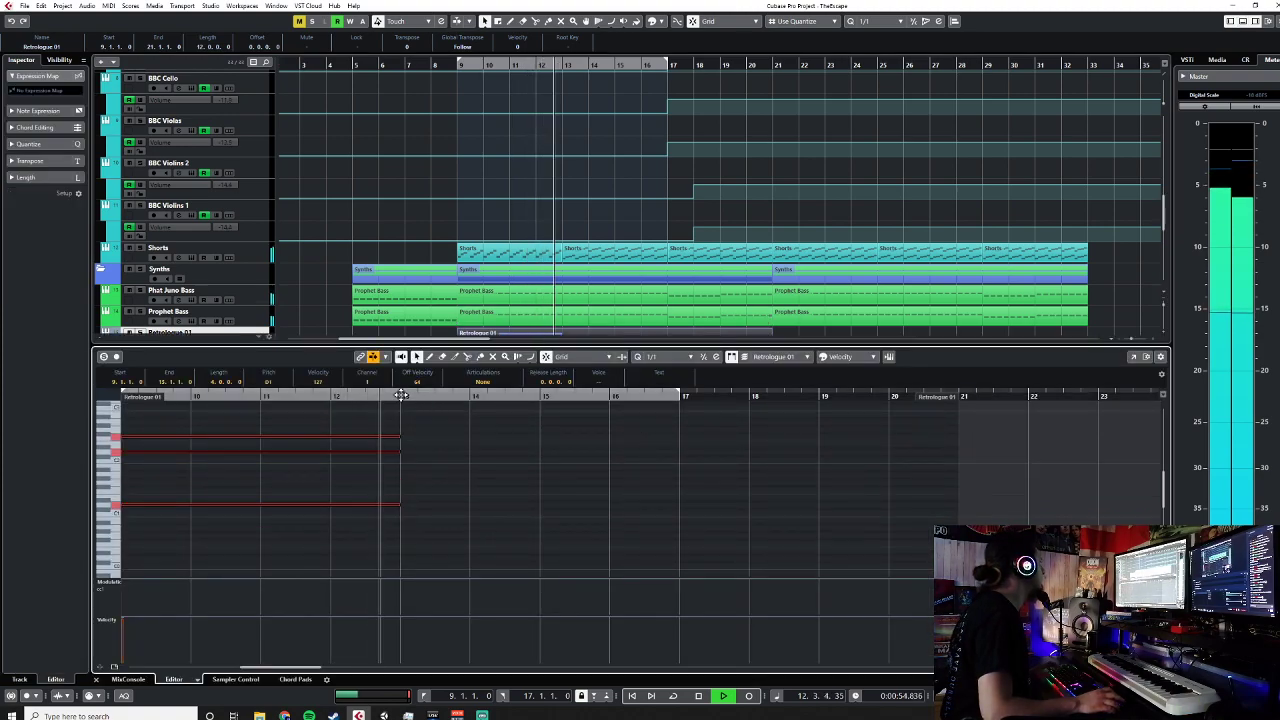
key(space)
click(403, 396)
key(ctrl+v)
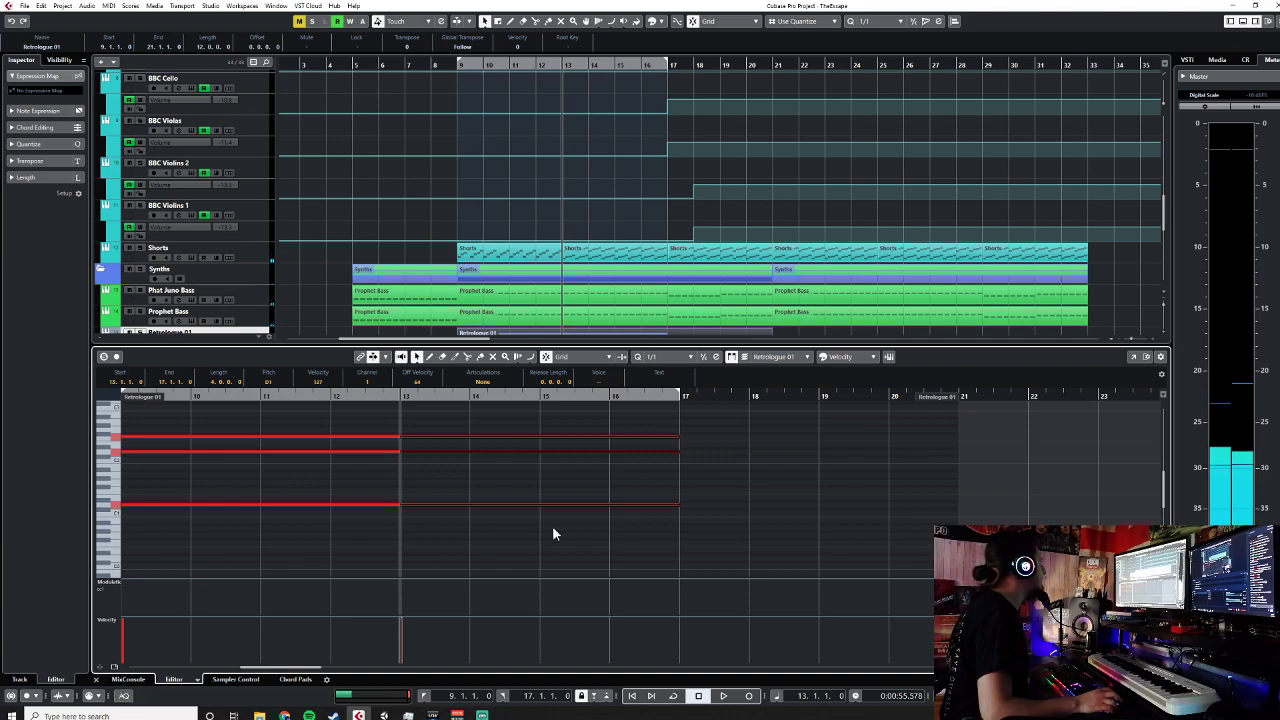
drag(538, 424, 570, 520)
Step: Draw two-bar octave notes in the Retrologue 01 part: A#0 and A#1 at bar 17, C1 and C2 at bar 19
right_click(708, 479)
click(726, 487)
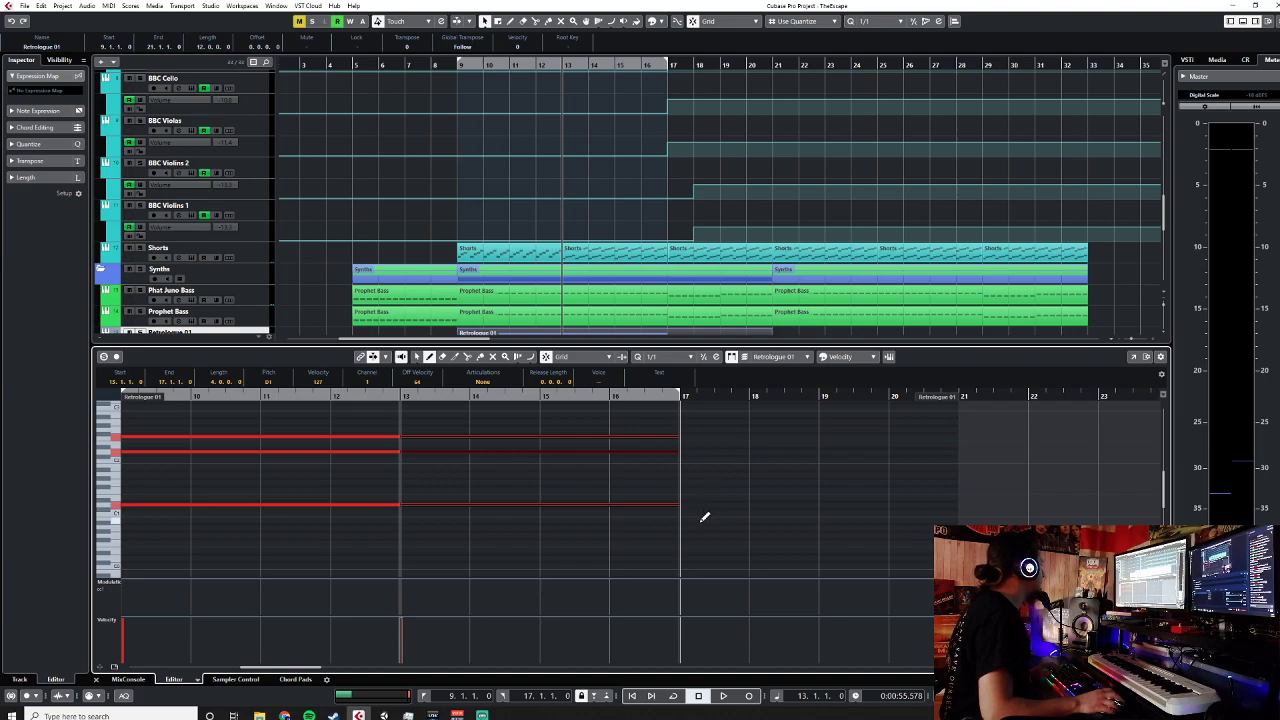
drag(705, 520, 800, 517)
drag(718, 465, 813, 457)
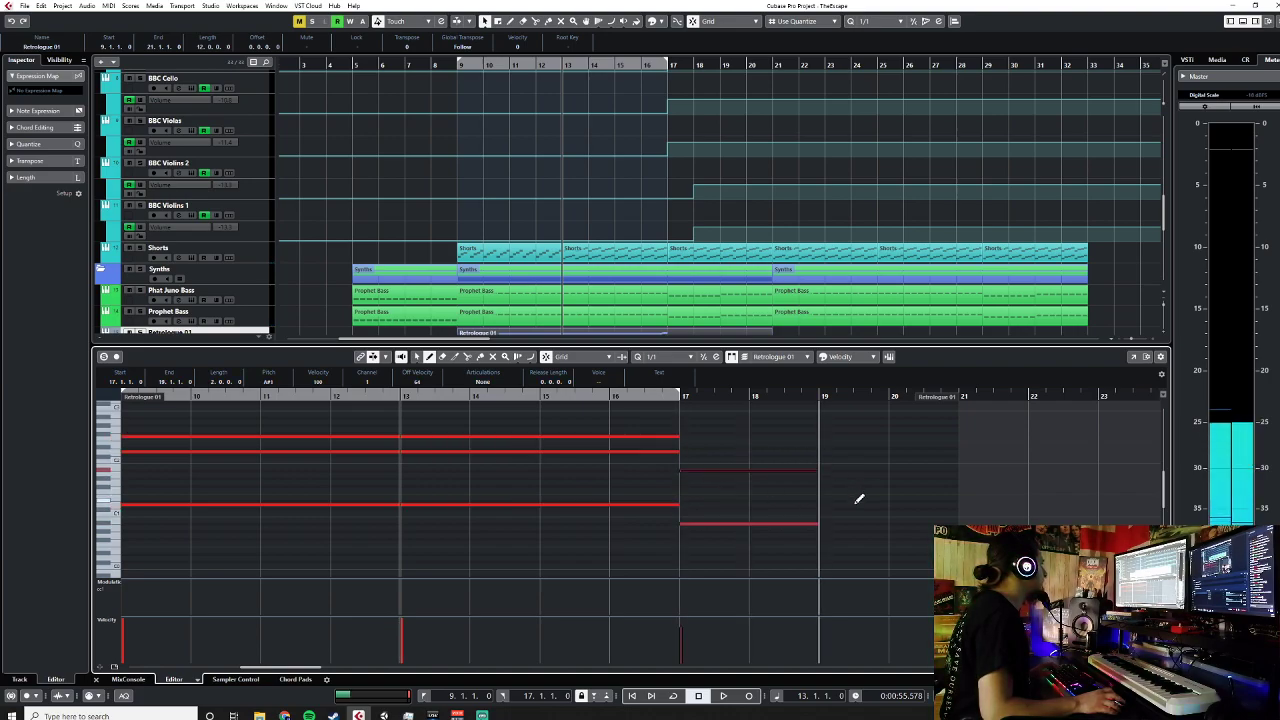
drag(843, 514, 955, 512)
drag(866, 457, 930, 454)
Step: Select the octave notes at bars 17 and 19, raise their velocity to 127, and close the note editor
key(1)
click(779, 436)
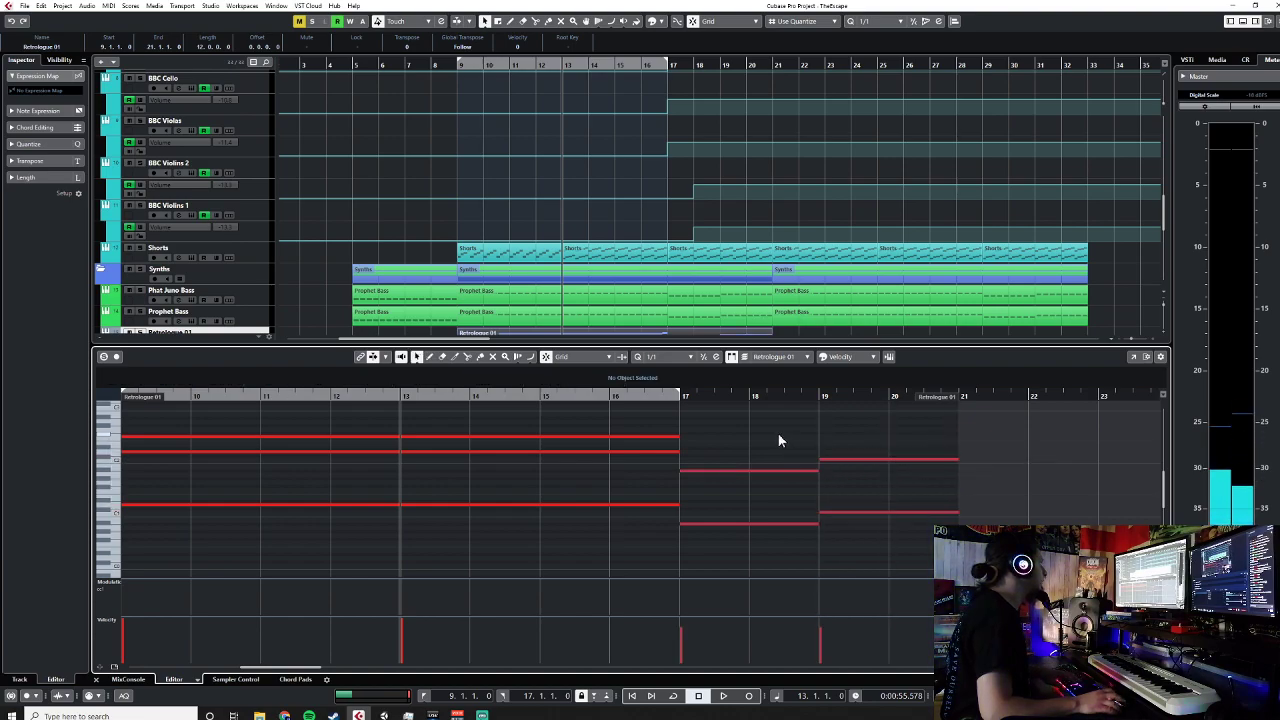
drag(779, 436, 876, 532)
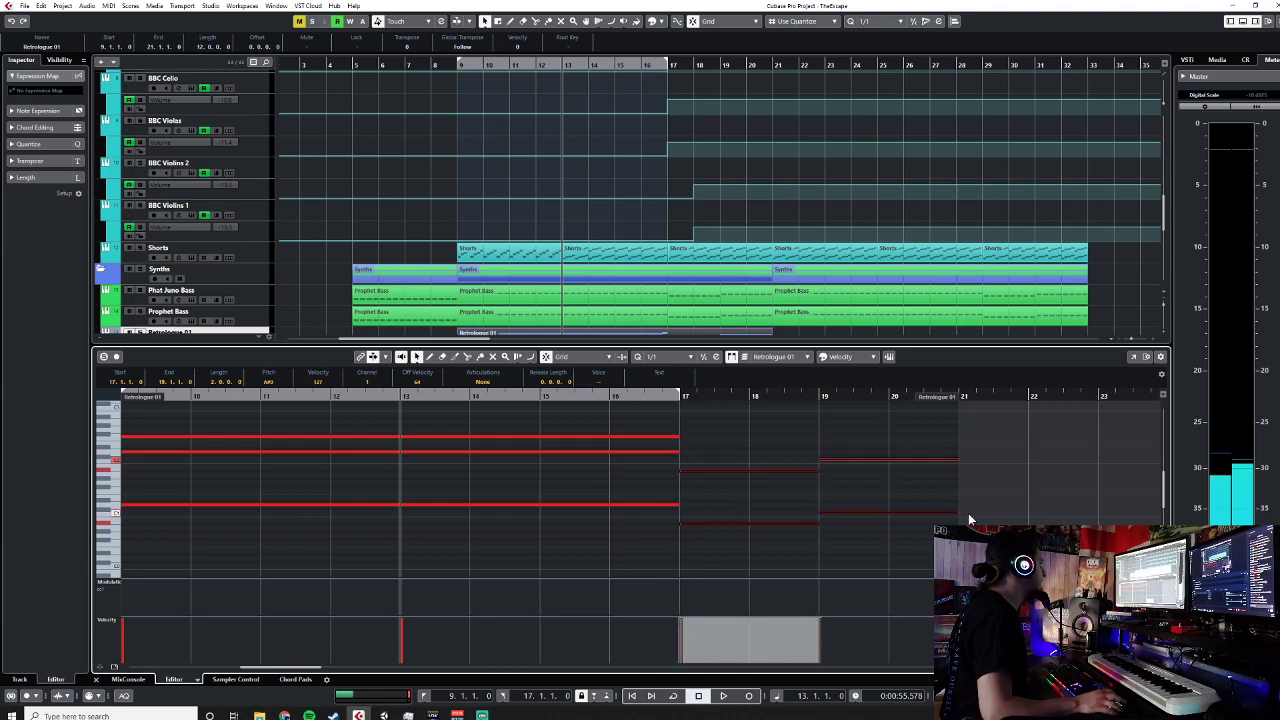
click(836, 564)
click(96, 680)
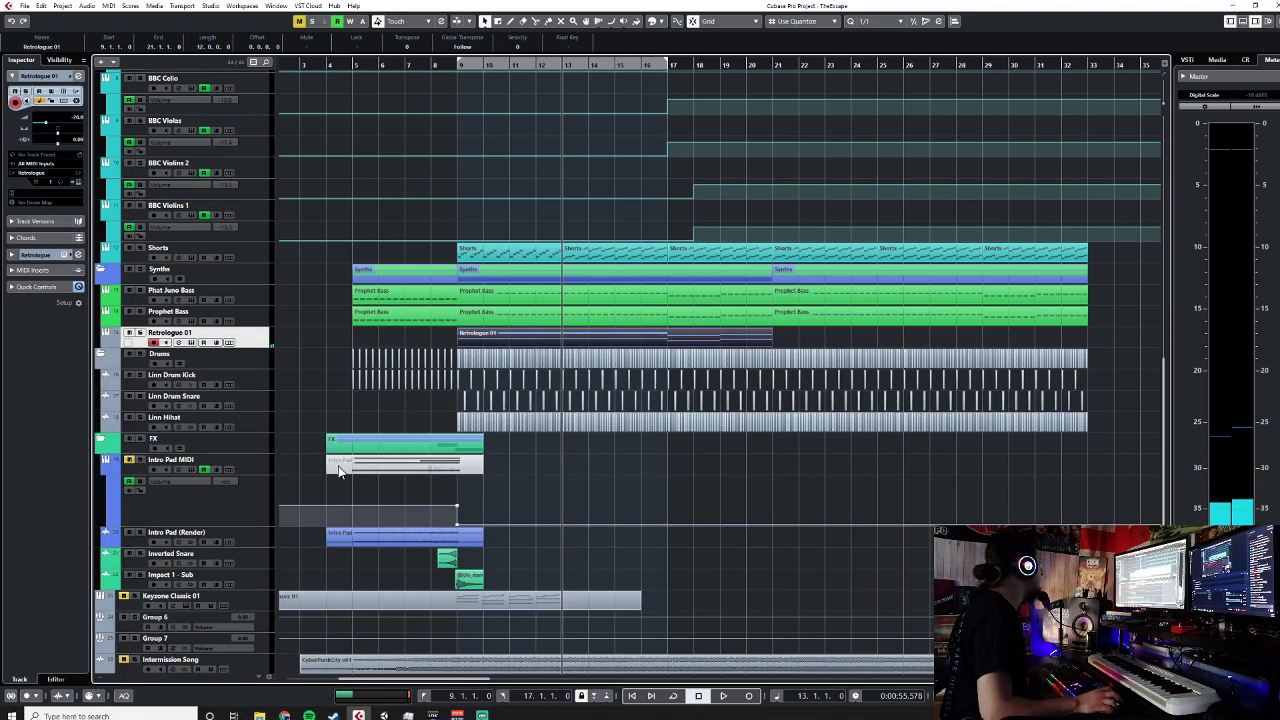
Step: Rename the Retrologue 01 track to Pad 01 and color it blue
click(124, 347)
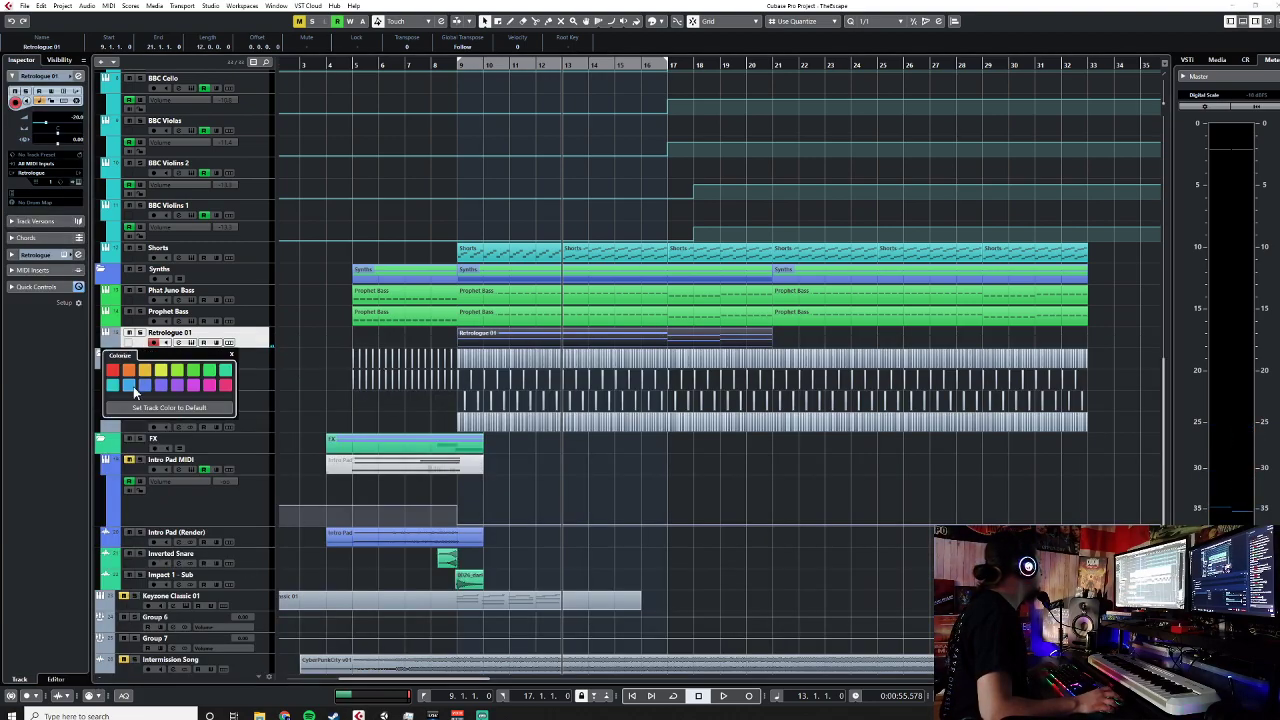
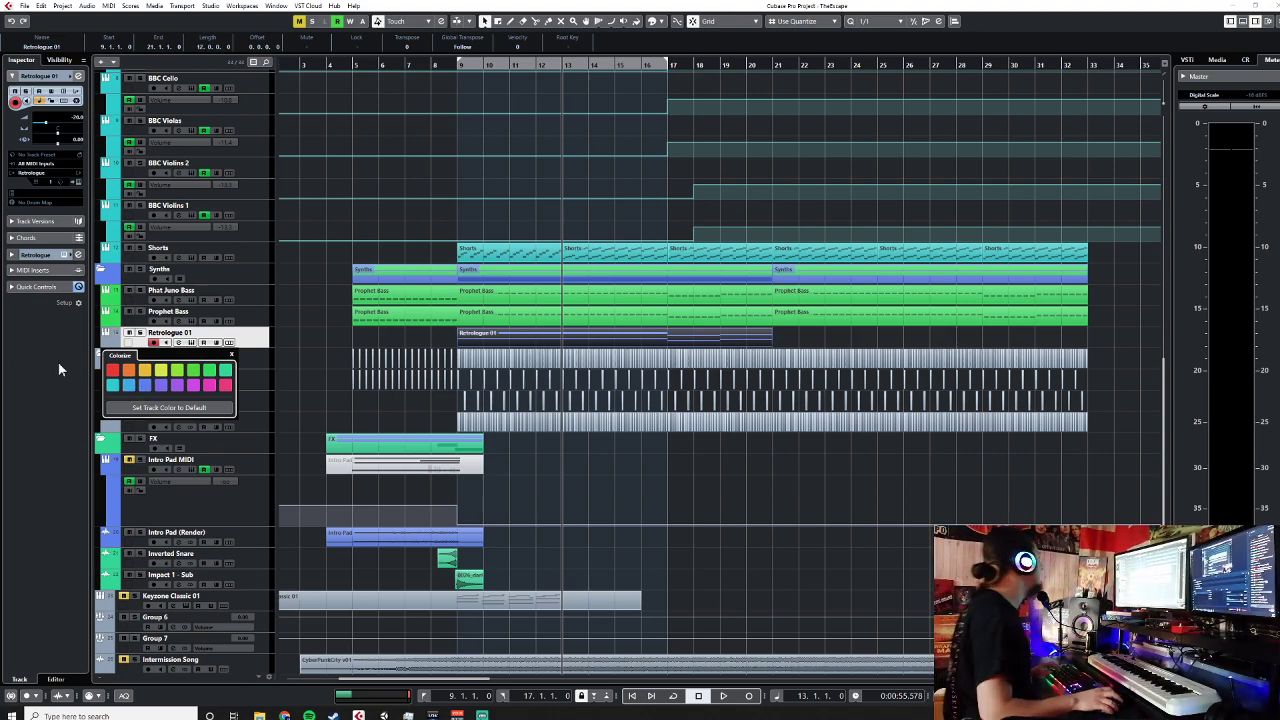
double_click(206, 333)
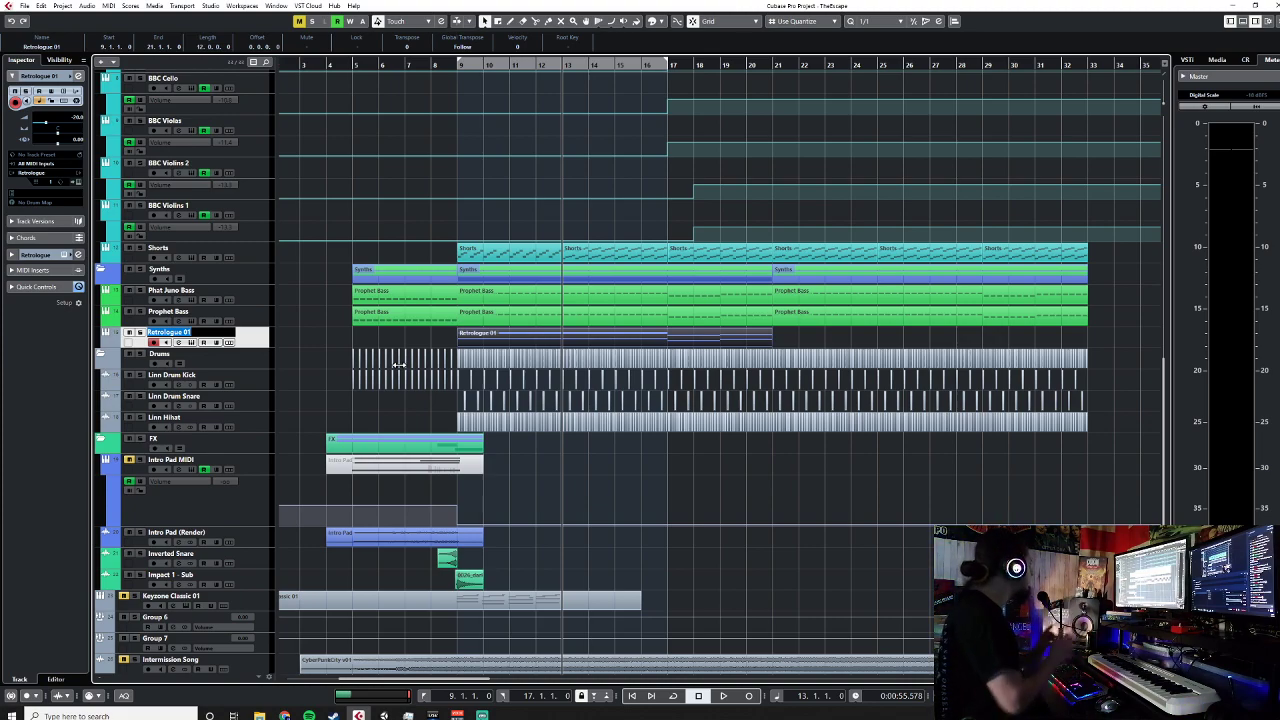
text(01)
key(Return)
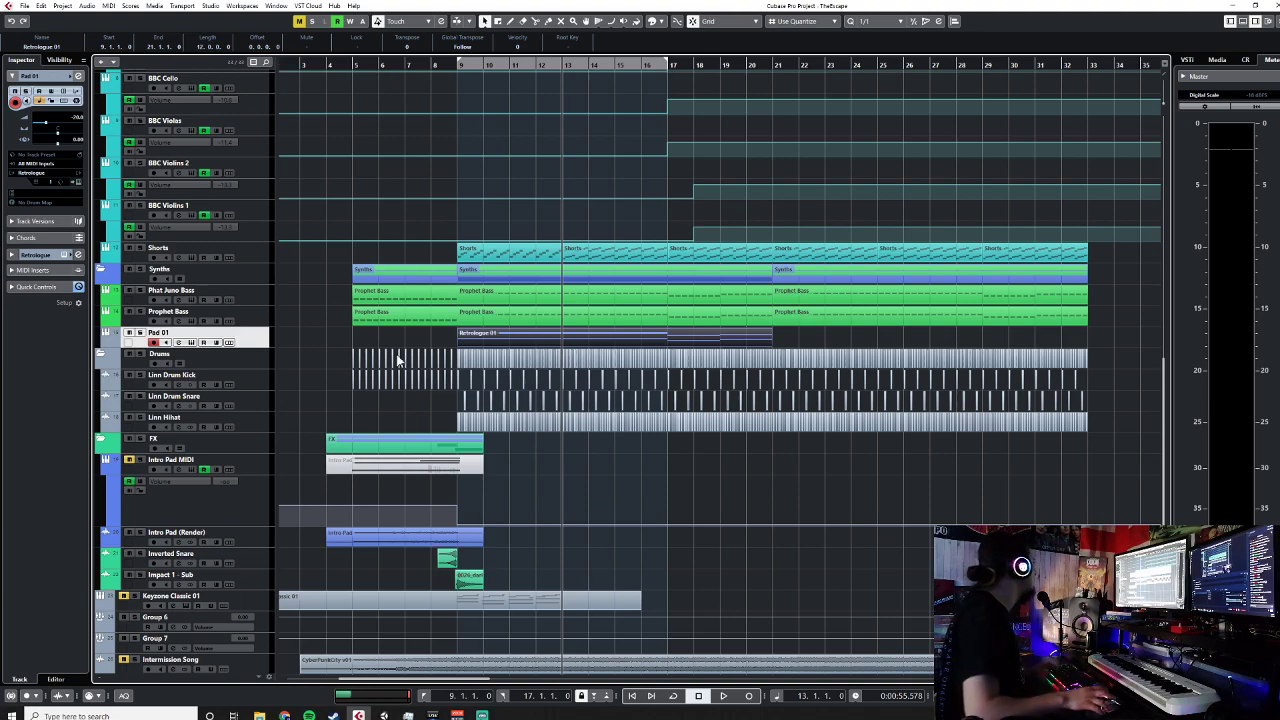
click(119, 342)
click(149, 389)
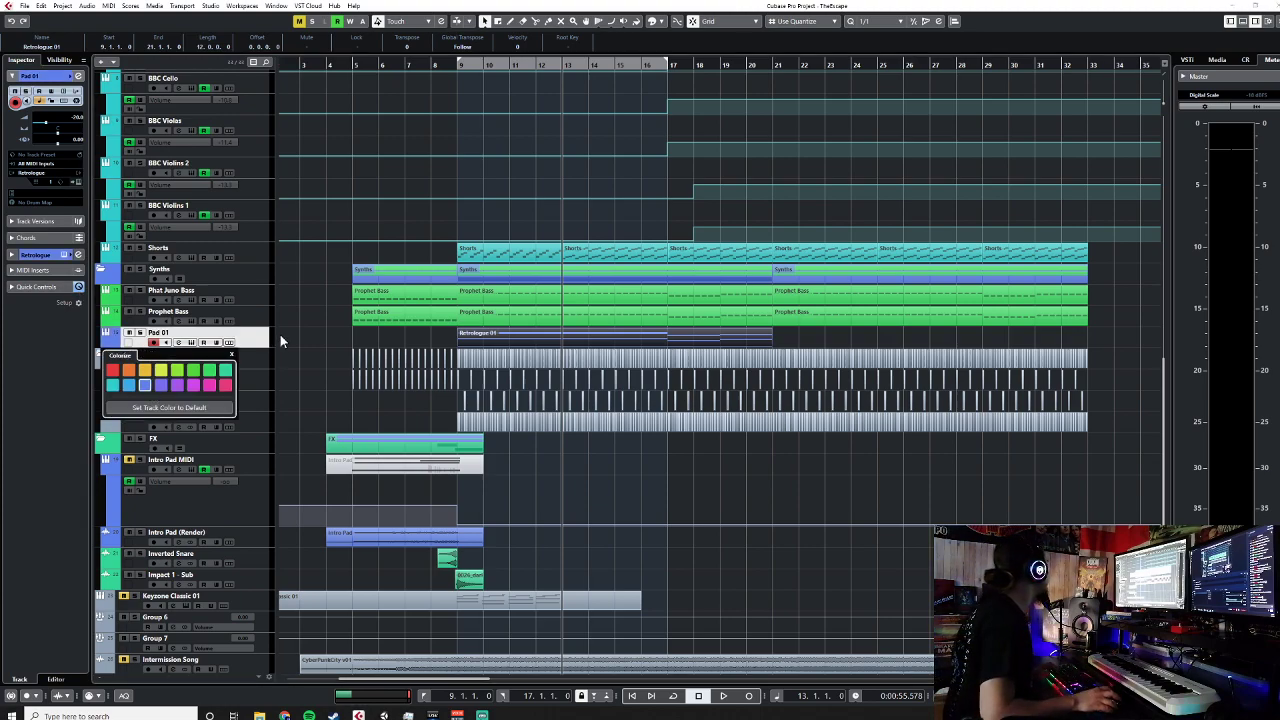
click(275, 340)
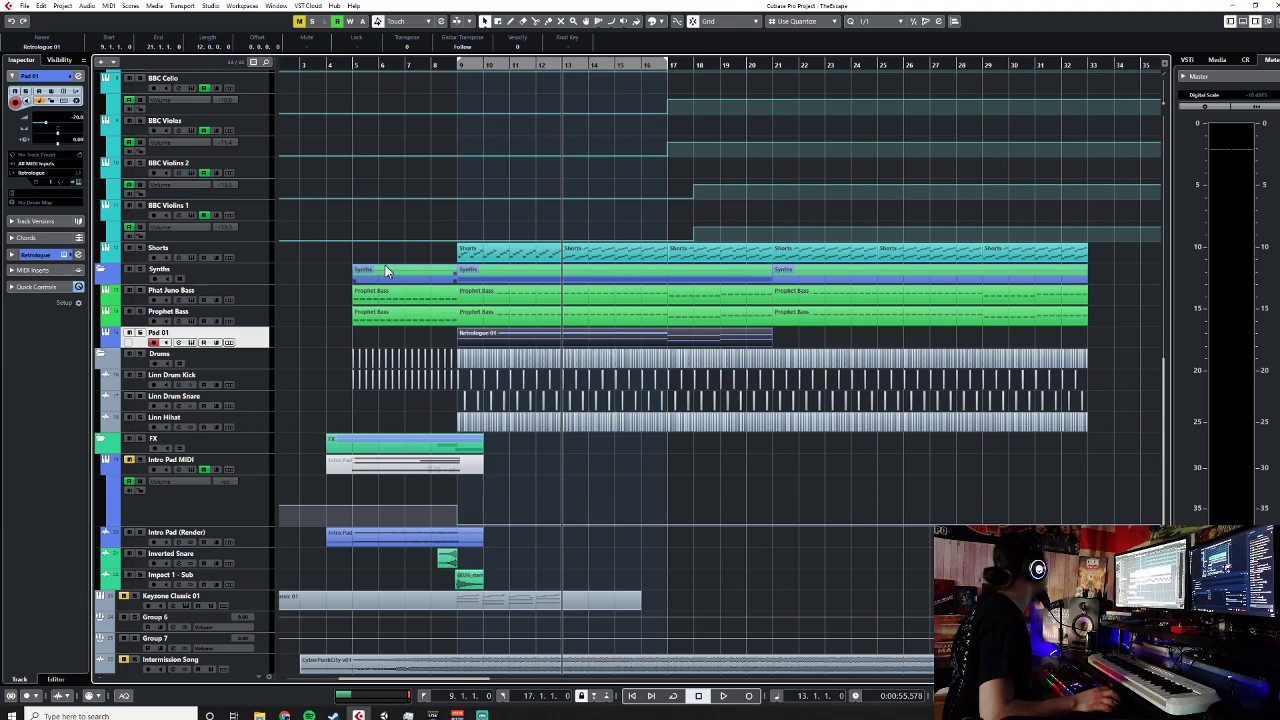
Step: Start adding an instrument track after Pad 01 and browse the available instruments by category
right_click(255, 343)
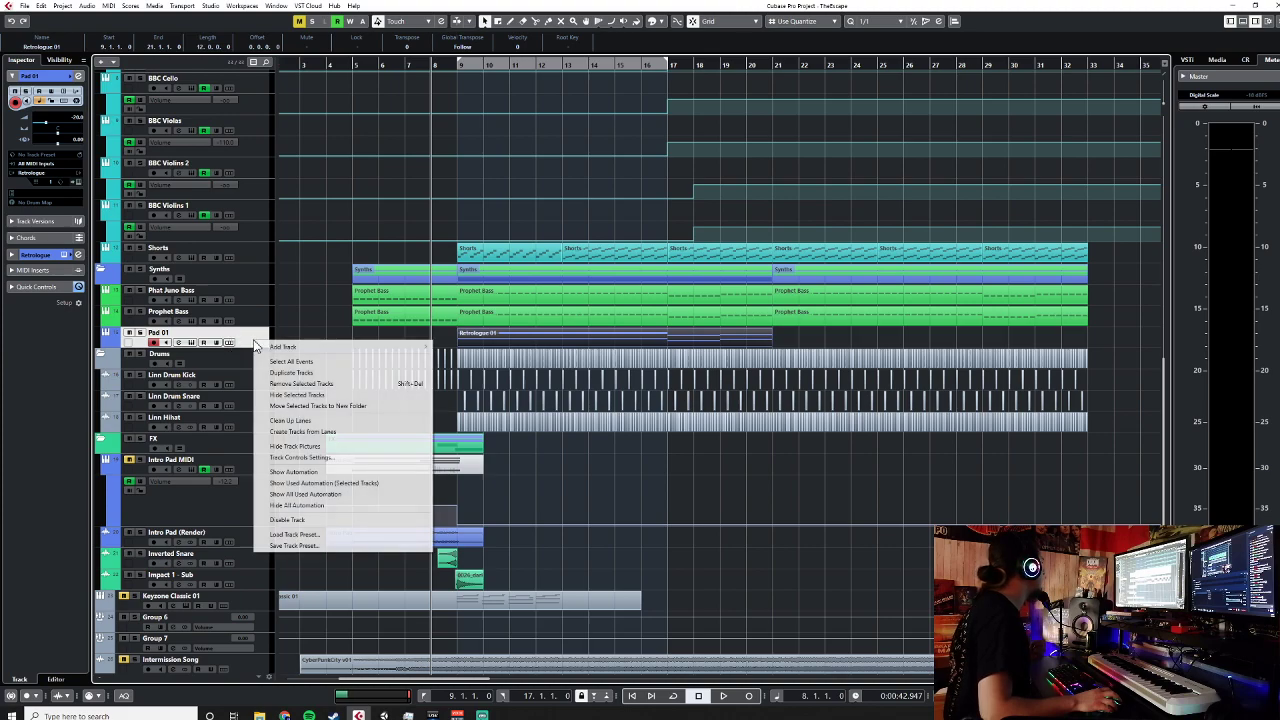
mouse_move(290, 349)
click(470, 360)
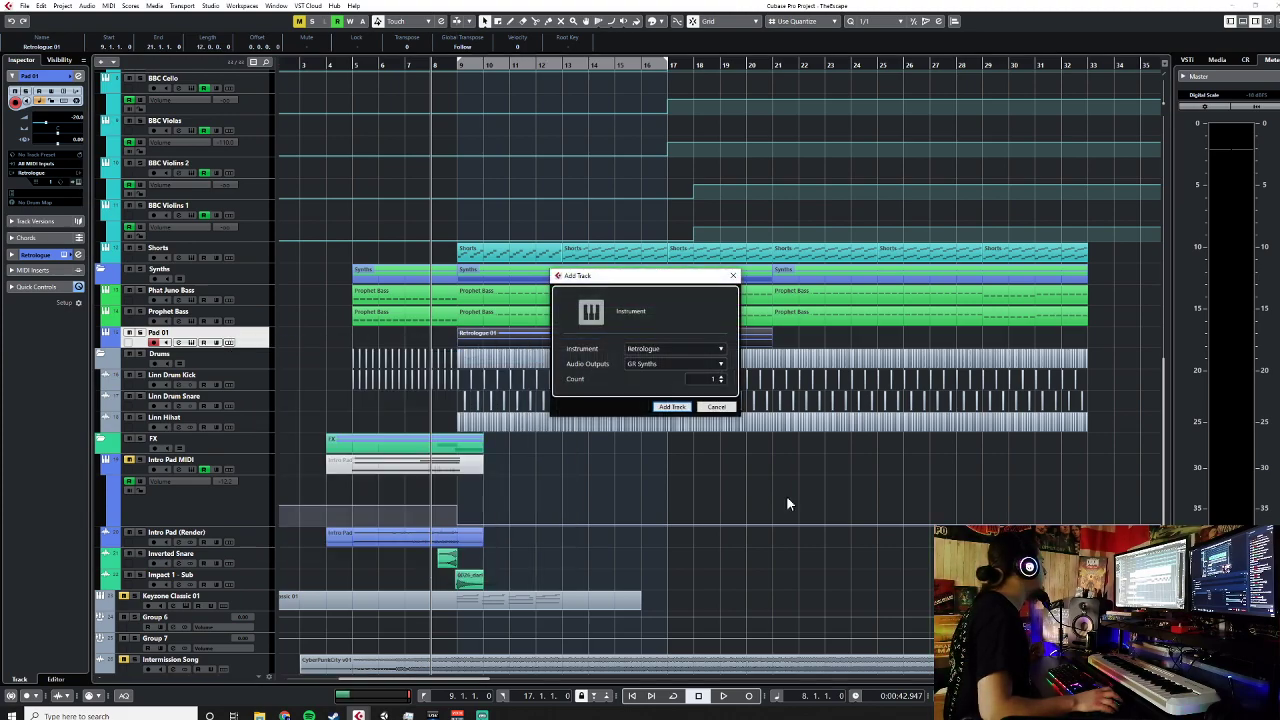
click(694, 347)
click(578, 425)
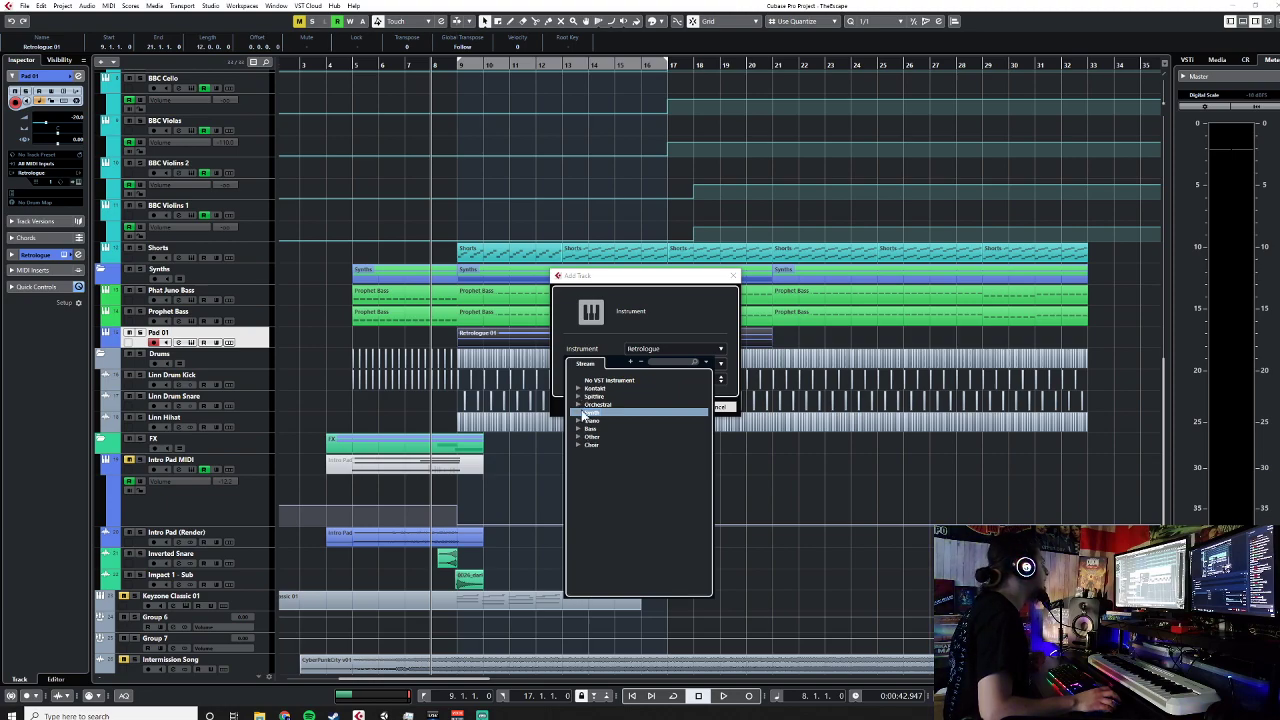
Step: Add an ANA2 x64 instrument track routed to GR Synths and load the Power Saw Lead preset from the Leads category
click(605, 437)
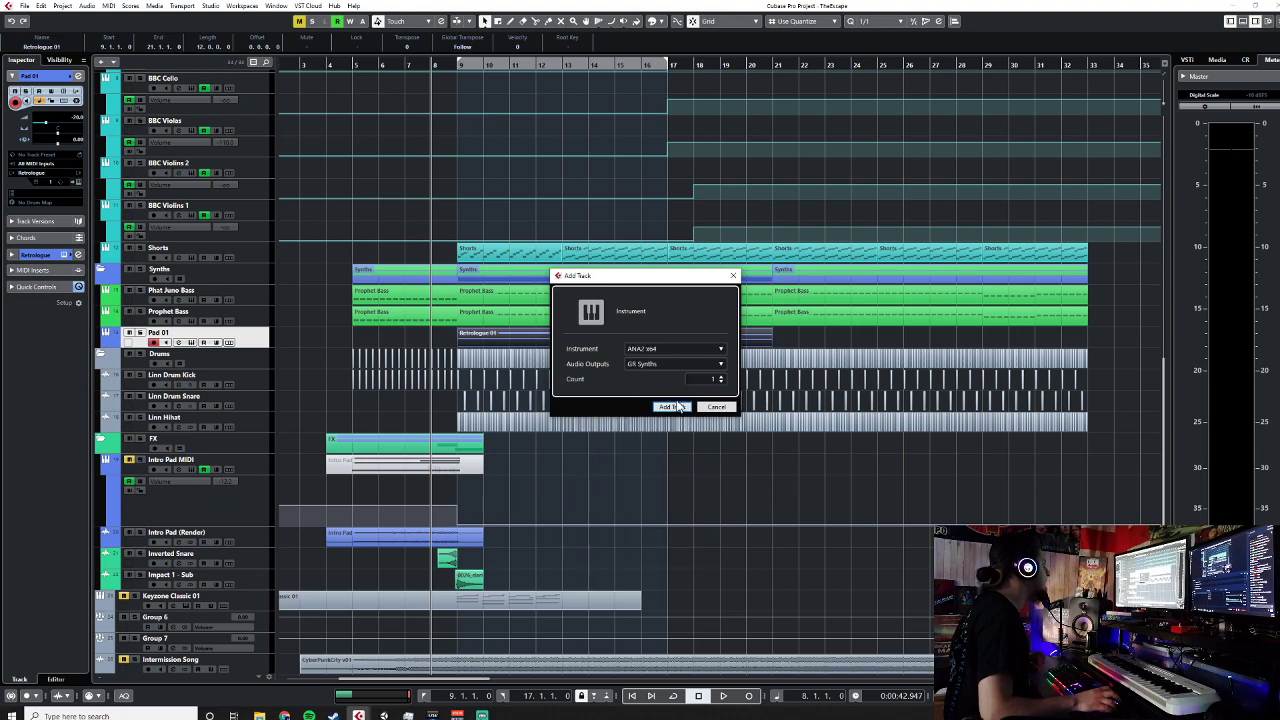
click(670, 404)
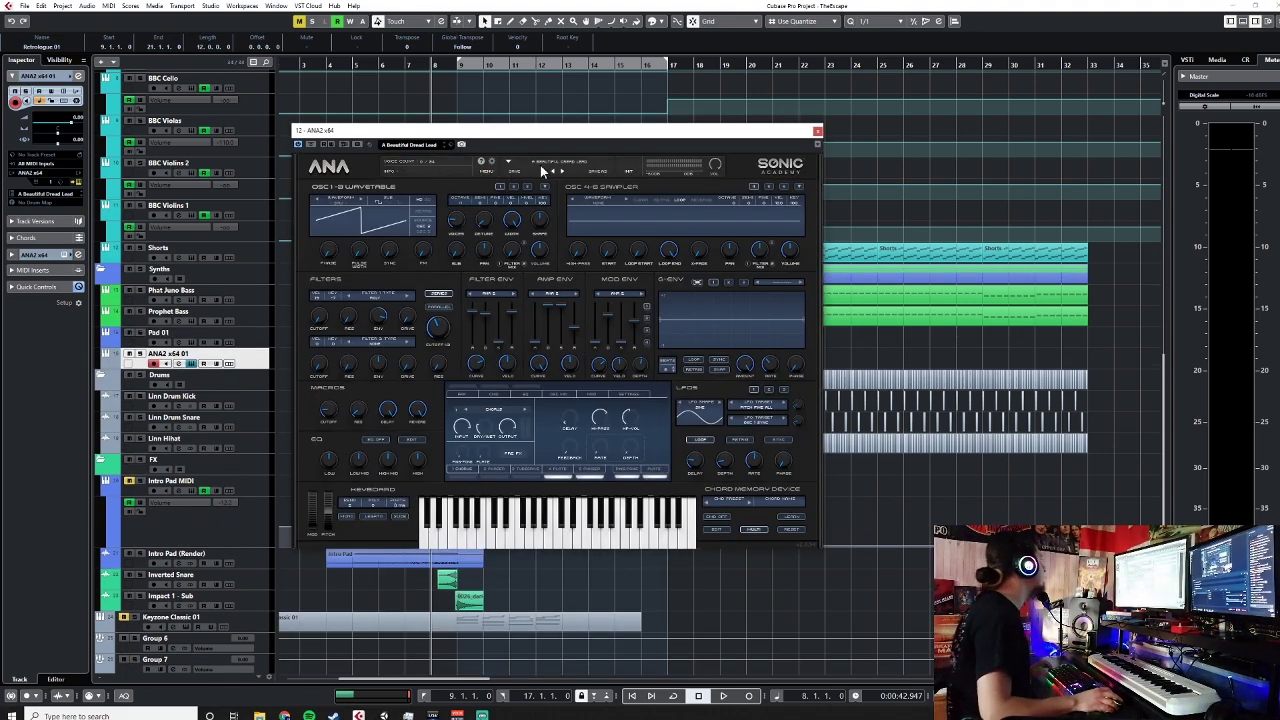
click(540, 166)
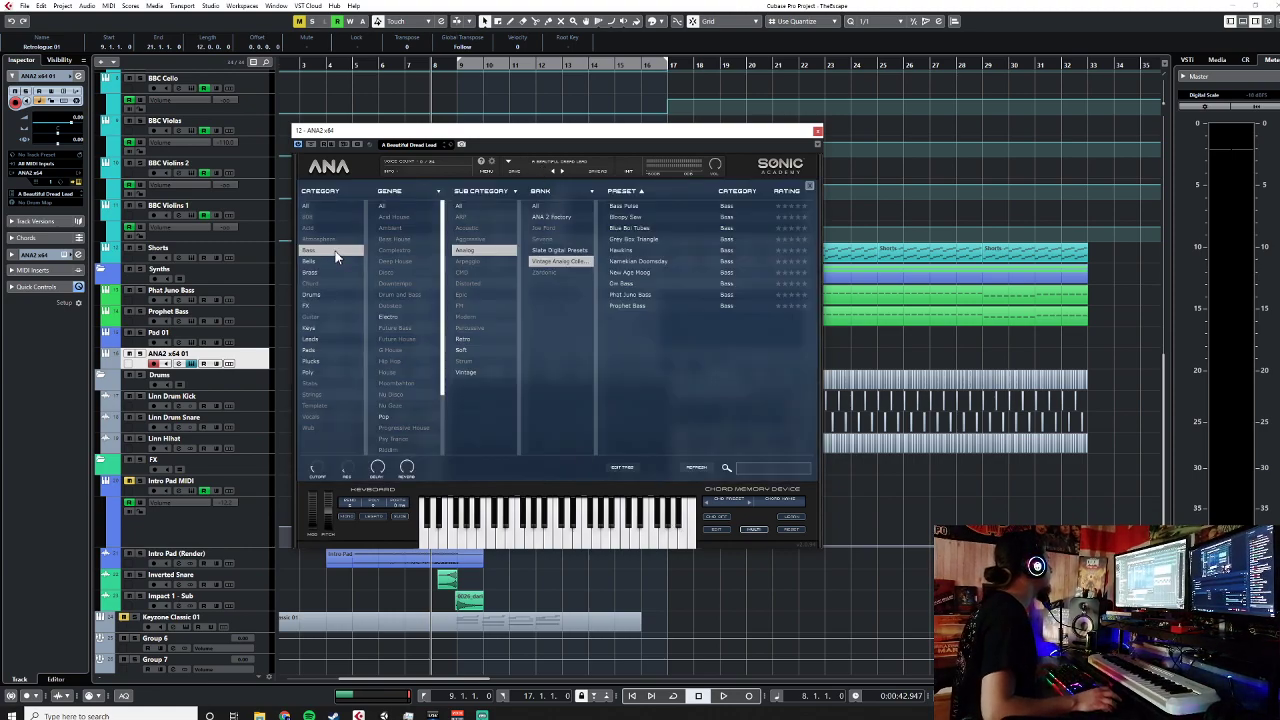
click(325, 339)
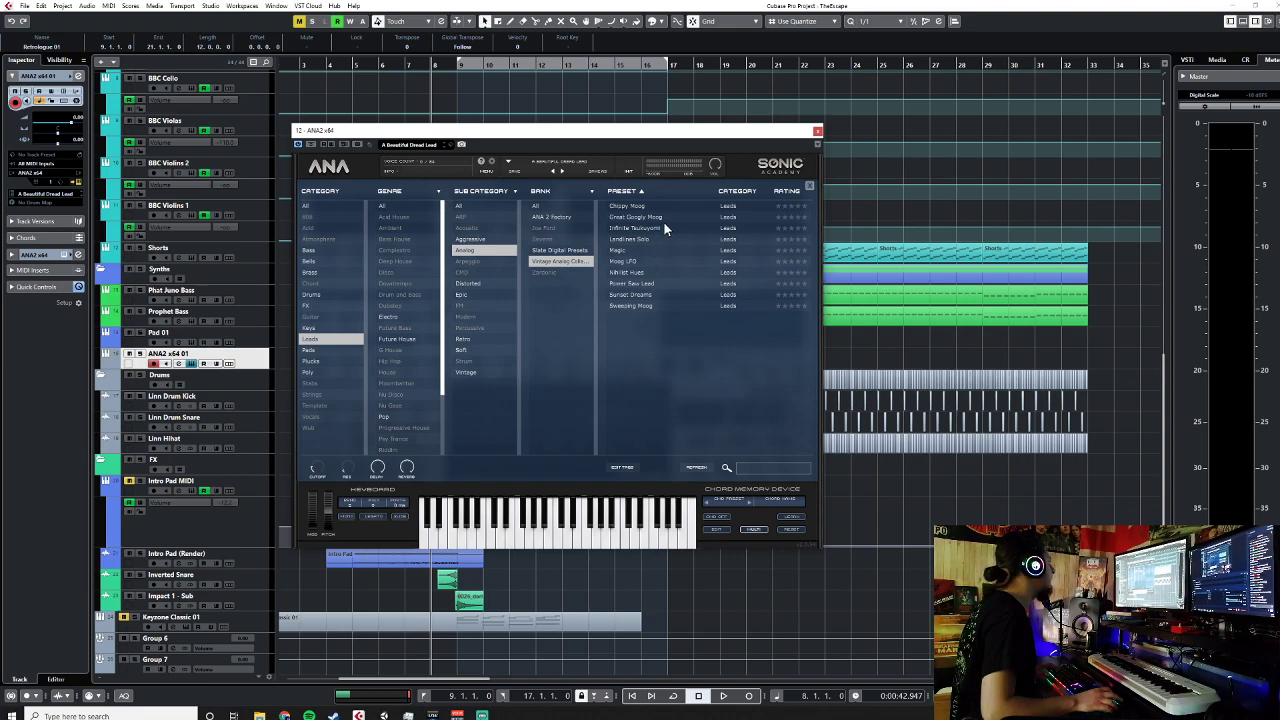
click(651, 284)
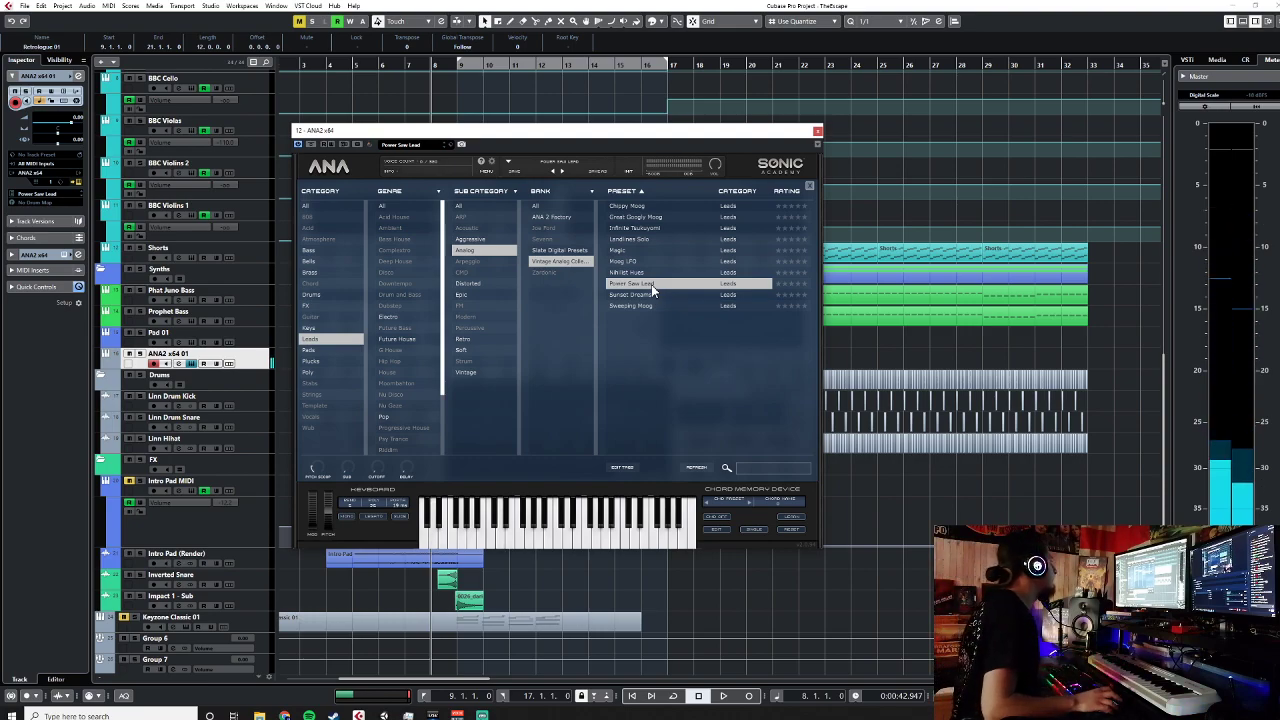
double_click(651, 284)
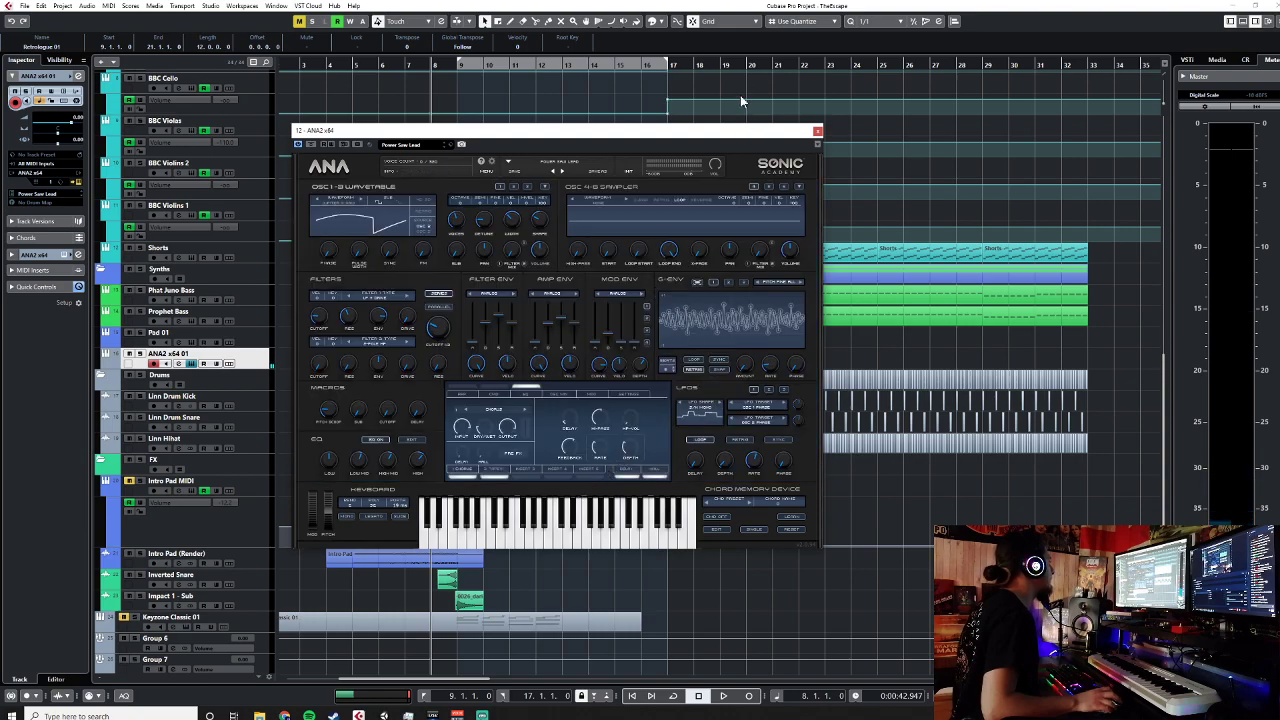
click(818, 132)
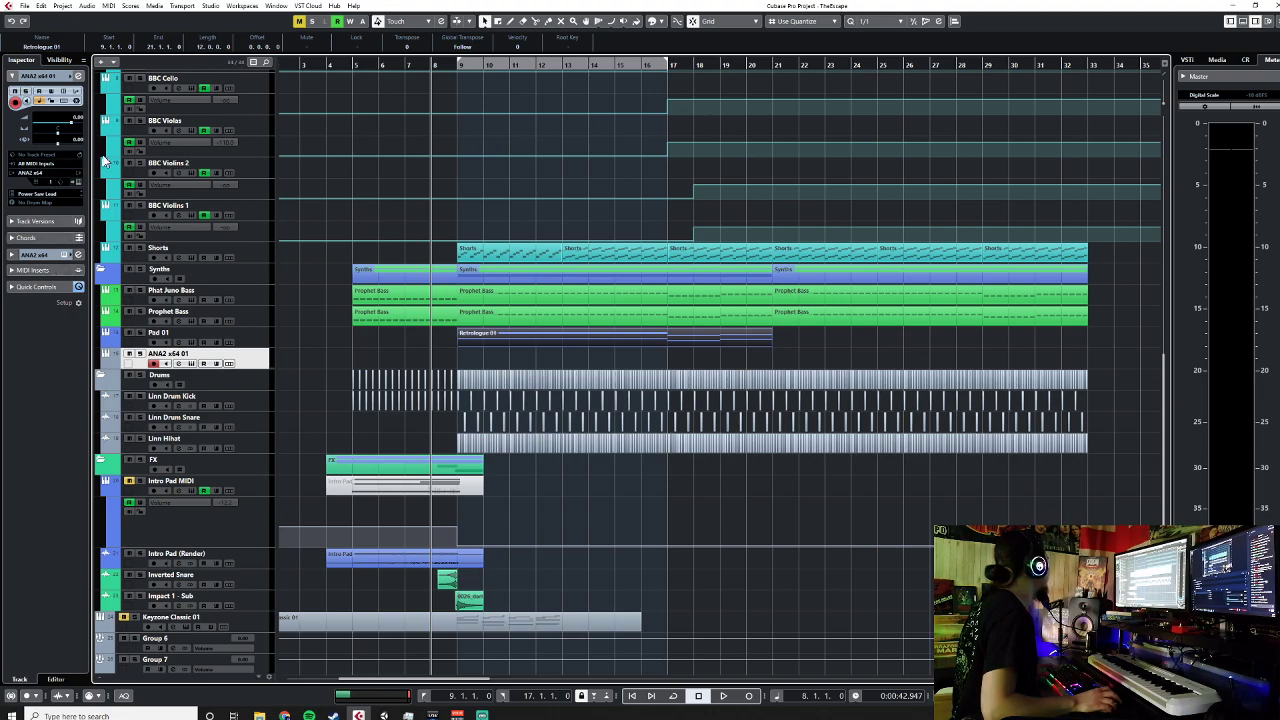
Step: Rename the new ANA2 track to Lead 01 and give it the same blue colour as the Pad 01 track
key(F3)
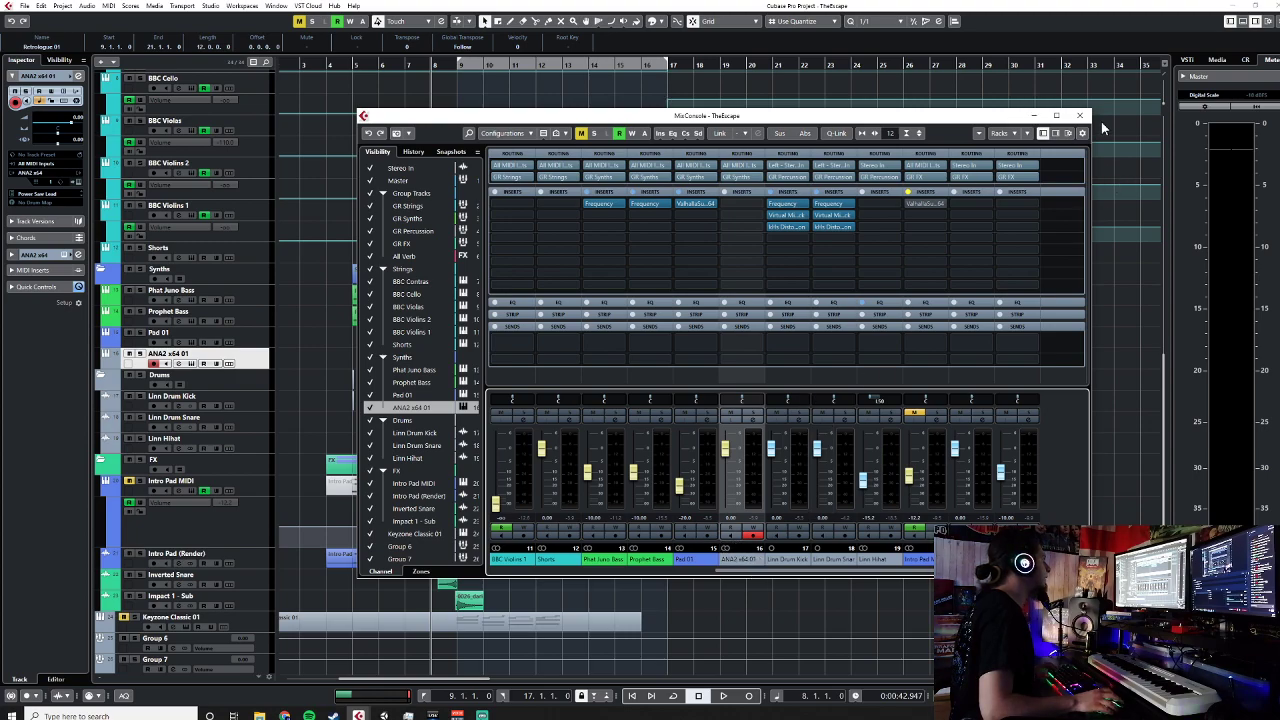
click(1080, 115)
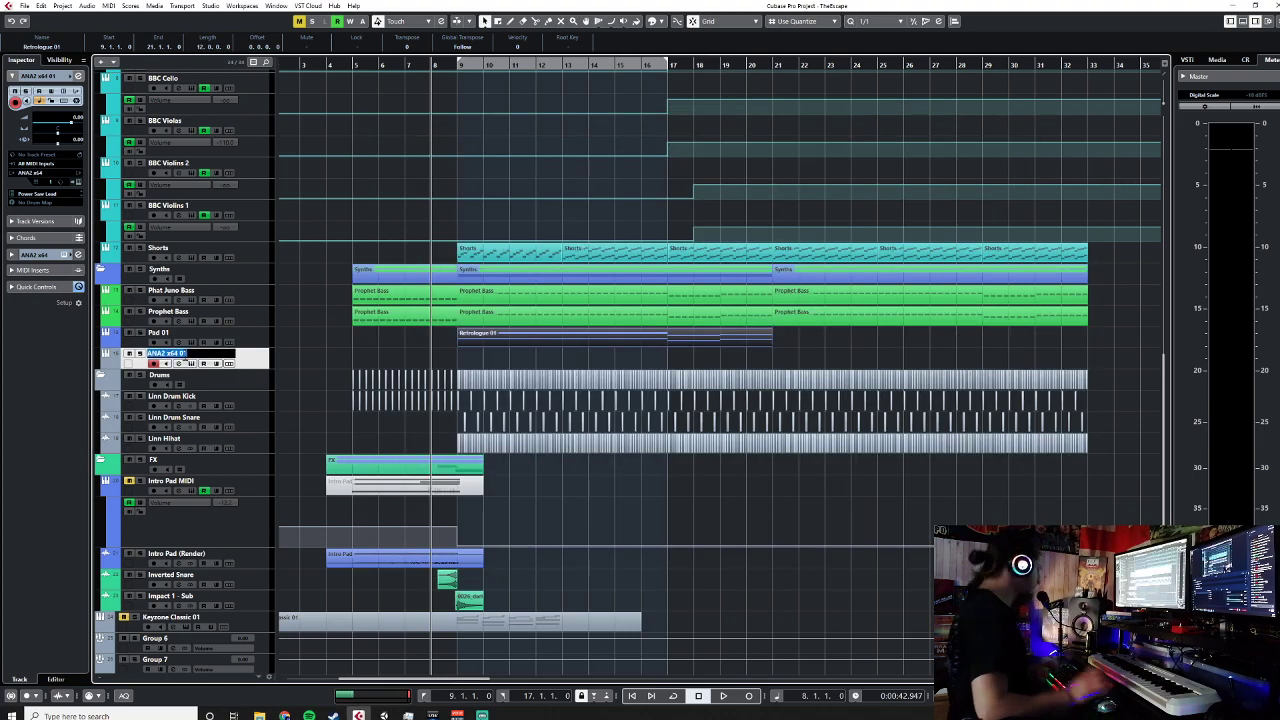
text(Lead)
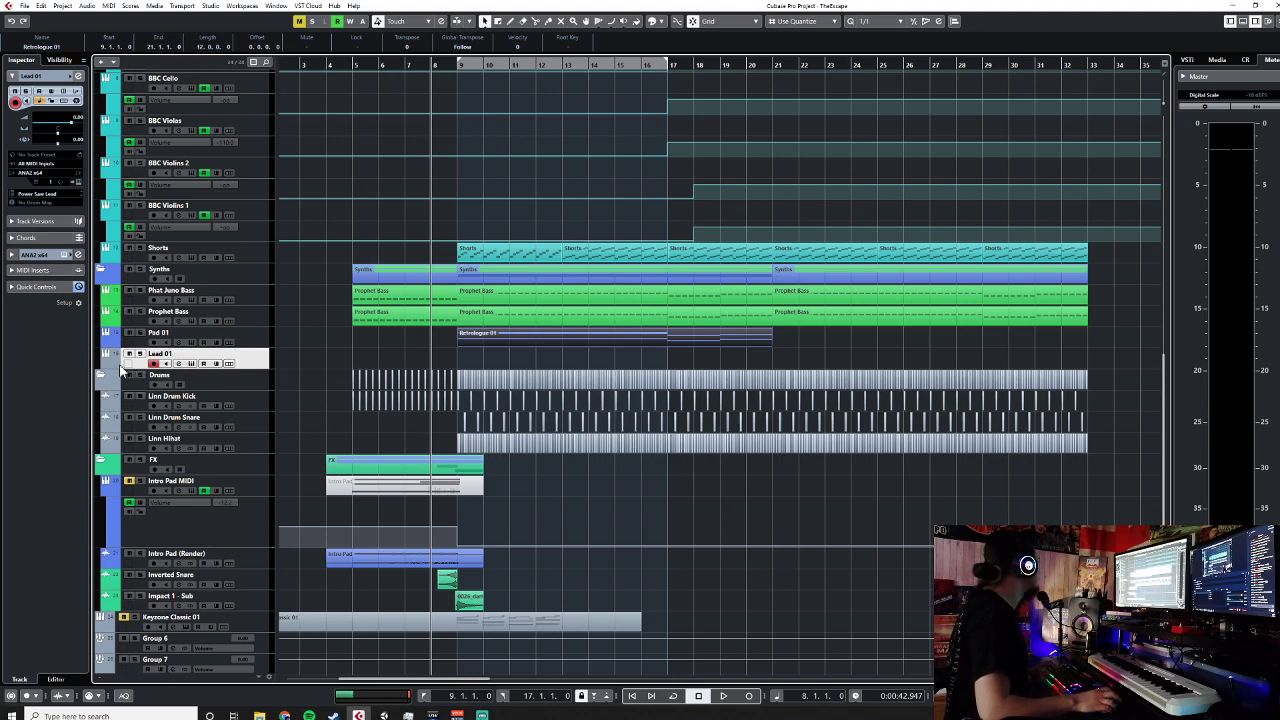
click(138, 366)
click(145, 406)
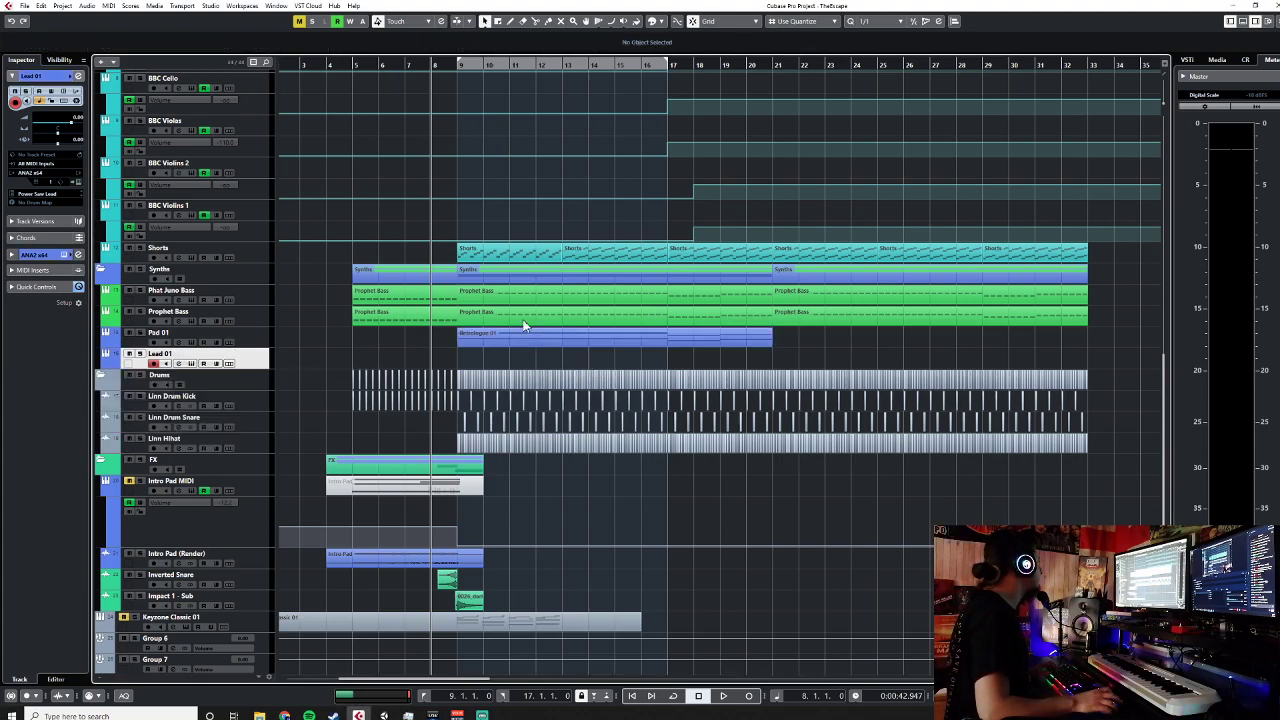
Step: Draw a MIDI part on the Lead 01 track from bar 11 to bar 21
right_click(473, 358)
click(499, 357)
mouse_move(514, 354)
mouse_down()
mouse_move(791, 358)
mouse_move(773, 356)
mouse_up()
right_click(773, 364)
click(773, 366)
Step: Enter two stacked notes, D1 and D2, from bar 11 to bar 13 in the Lead 01 part and audition them
double_click(709, 361)
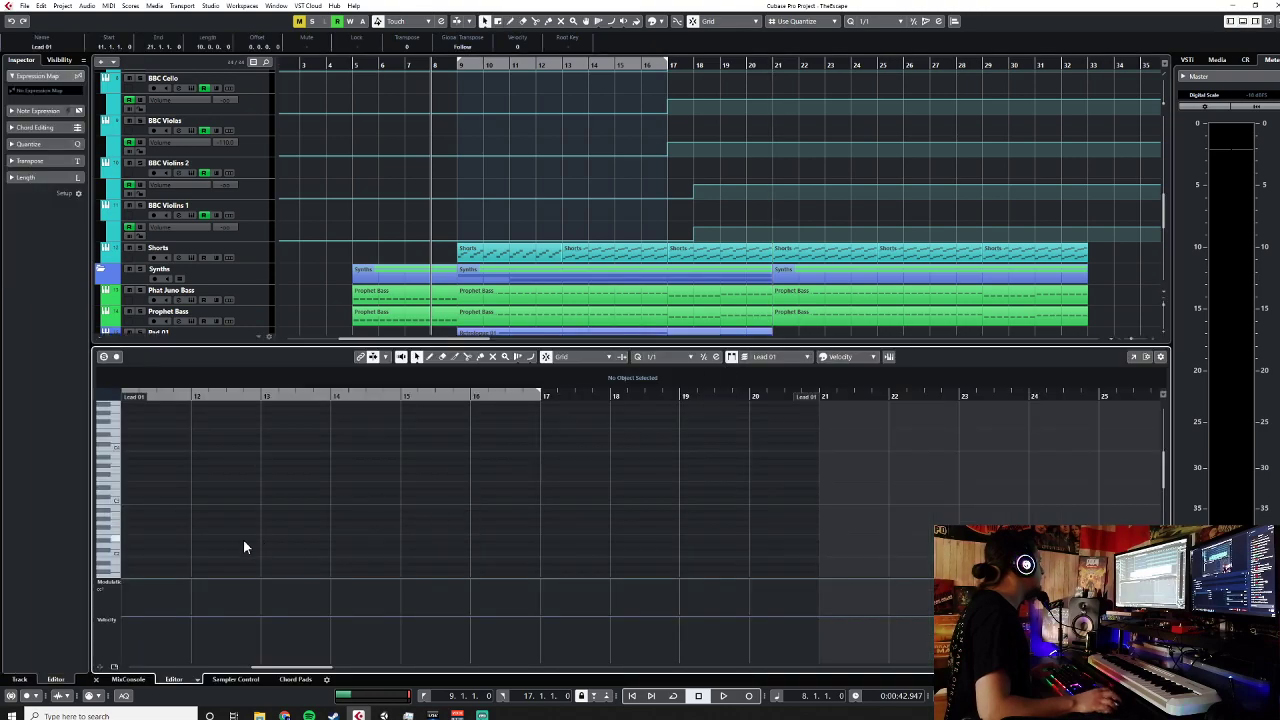
right_click(202, 521)
click(215, 520)
click(153, 527)
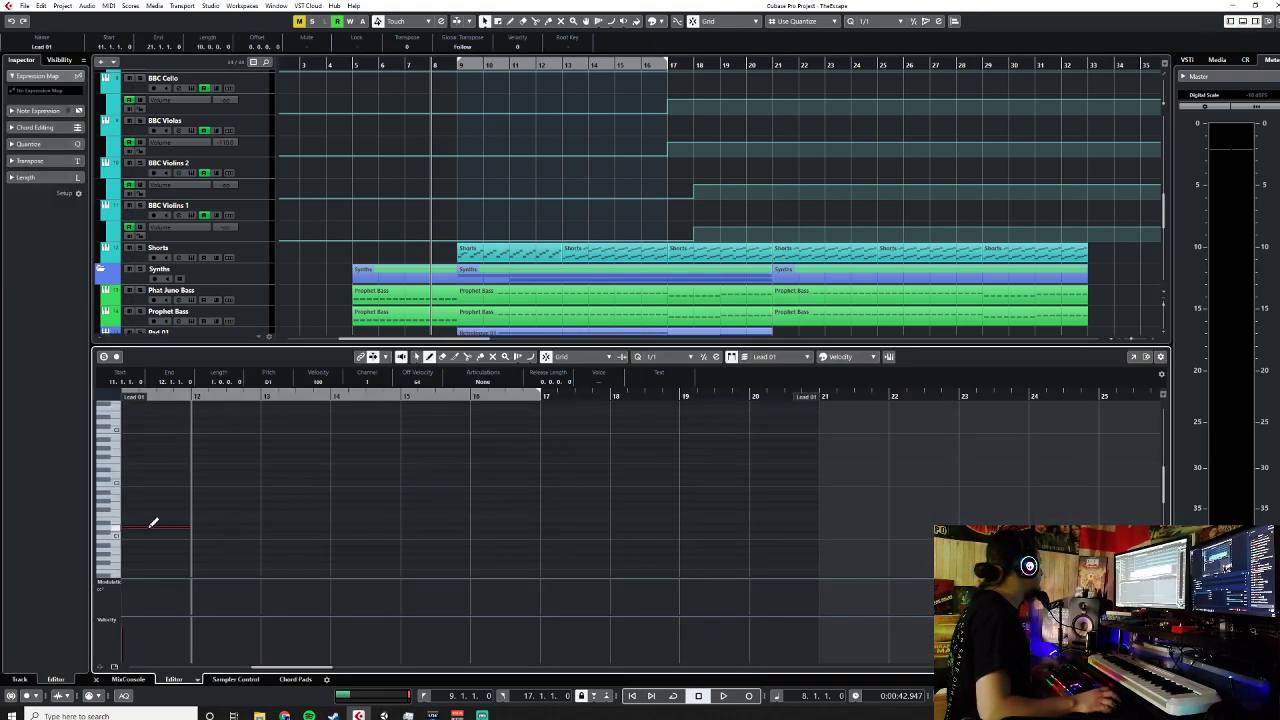
drag(155, 470, 243, 466)
drag(228, 525, 236, 529)
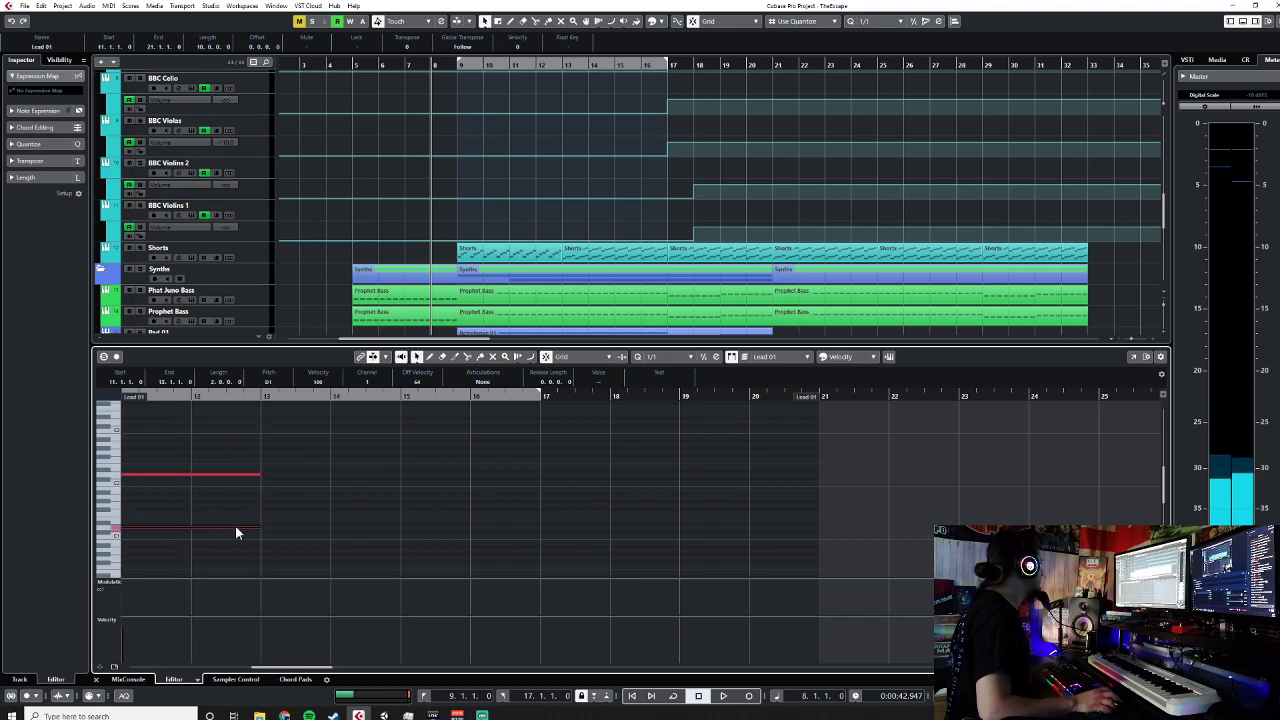
click(97, 680)
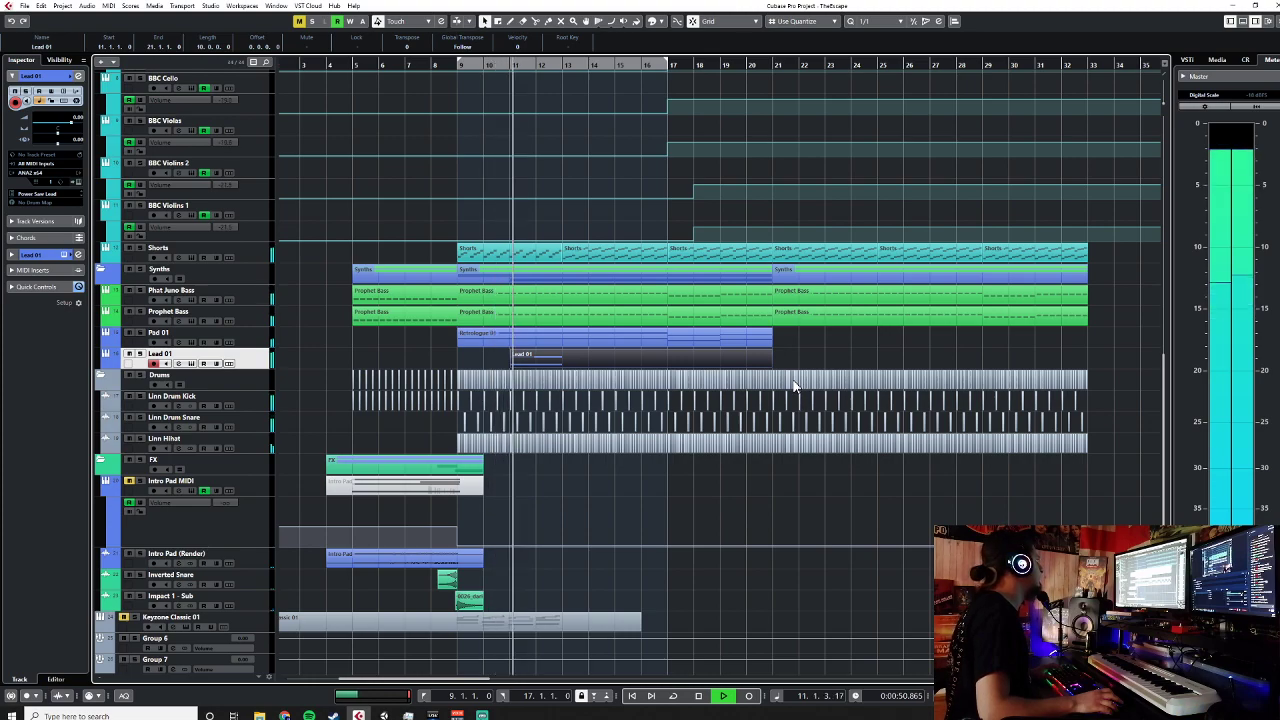
key(space)
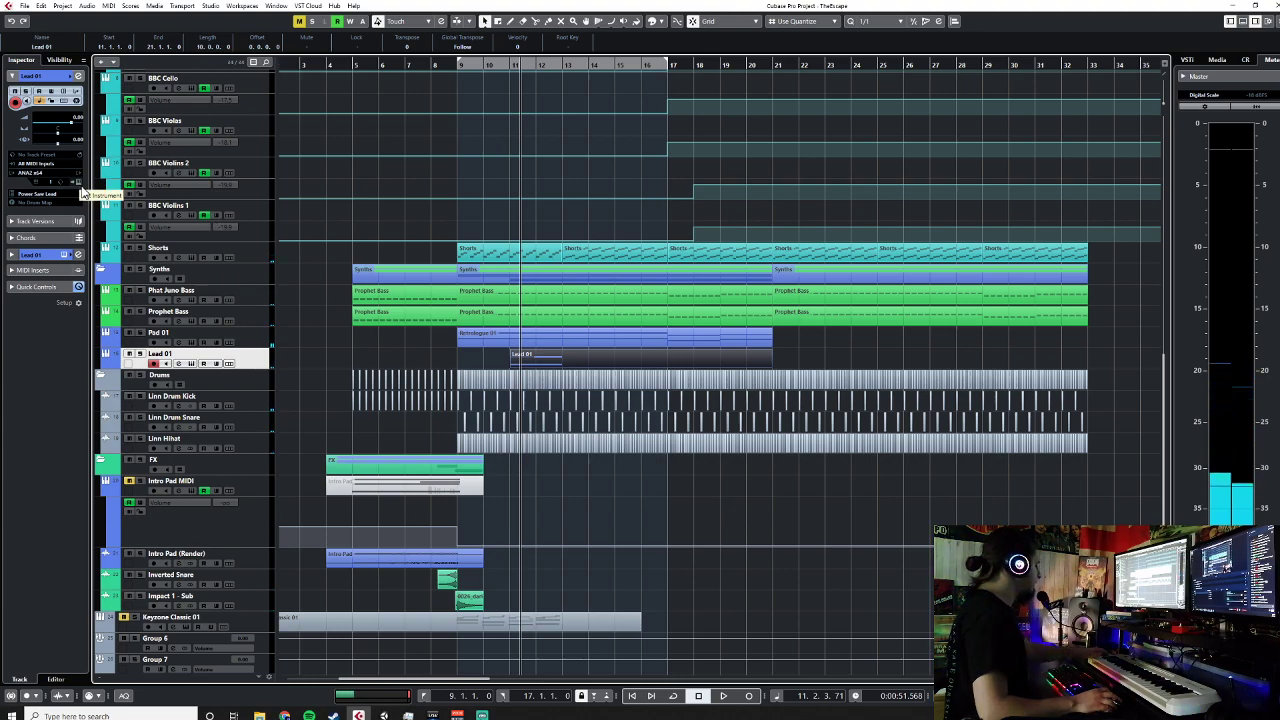
Step: Set modulation (CC 1) to 0 at bar 11 in the Lead 01 part and extend the part's start back to bar 10
double_click(578, 366)
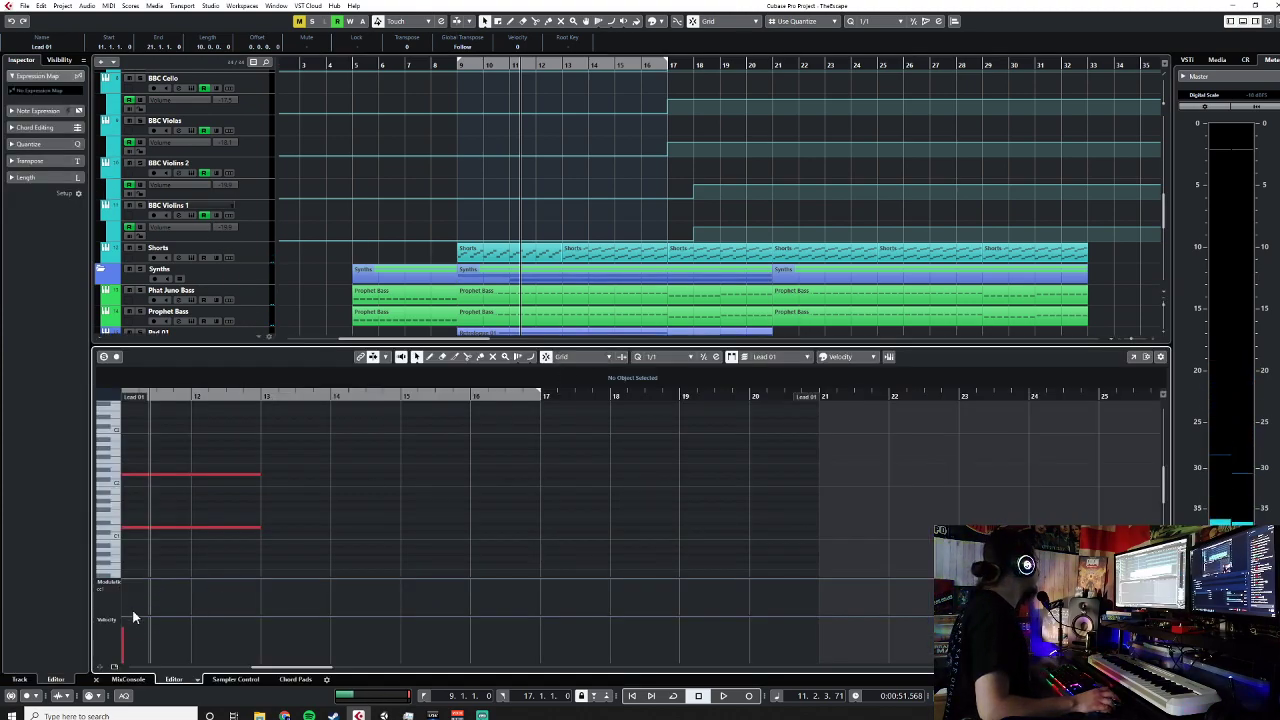
scroll(363, 491, left, 3)
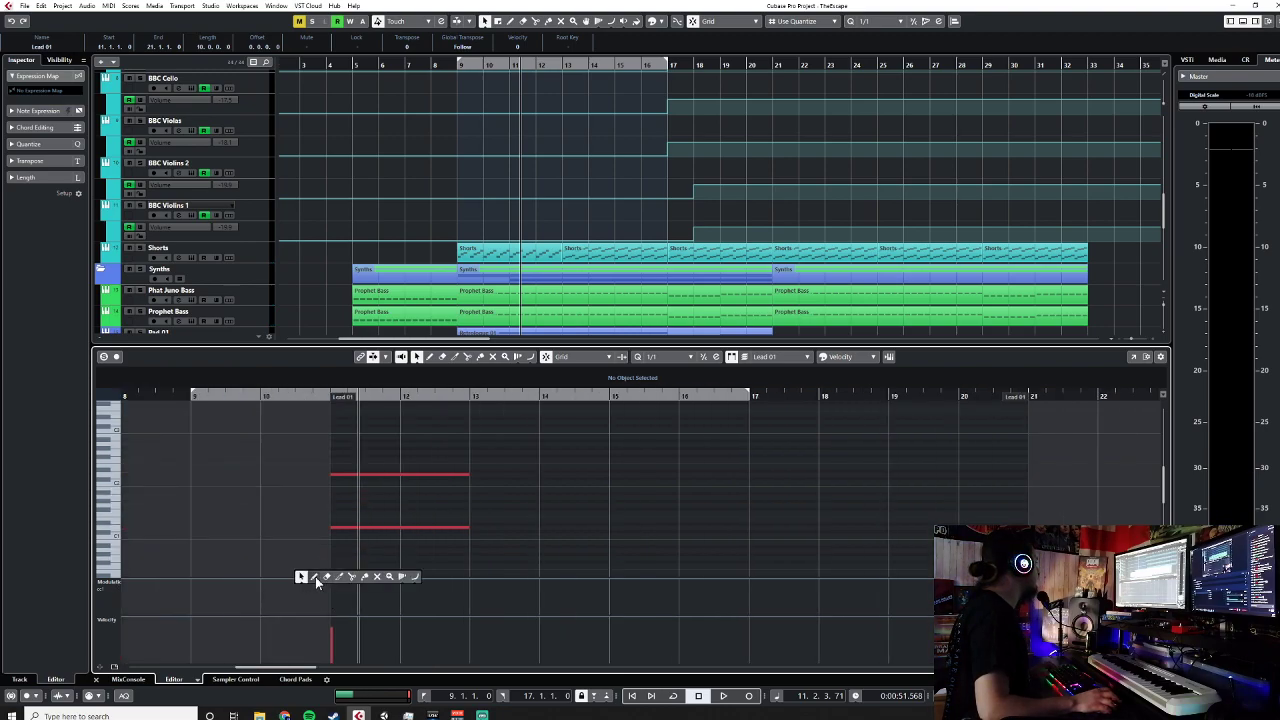
click(316, 579)
click(333, 601)
right_click(333, 600)
click(331, 602)
drag(331, 604, 328, 638)
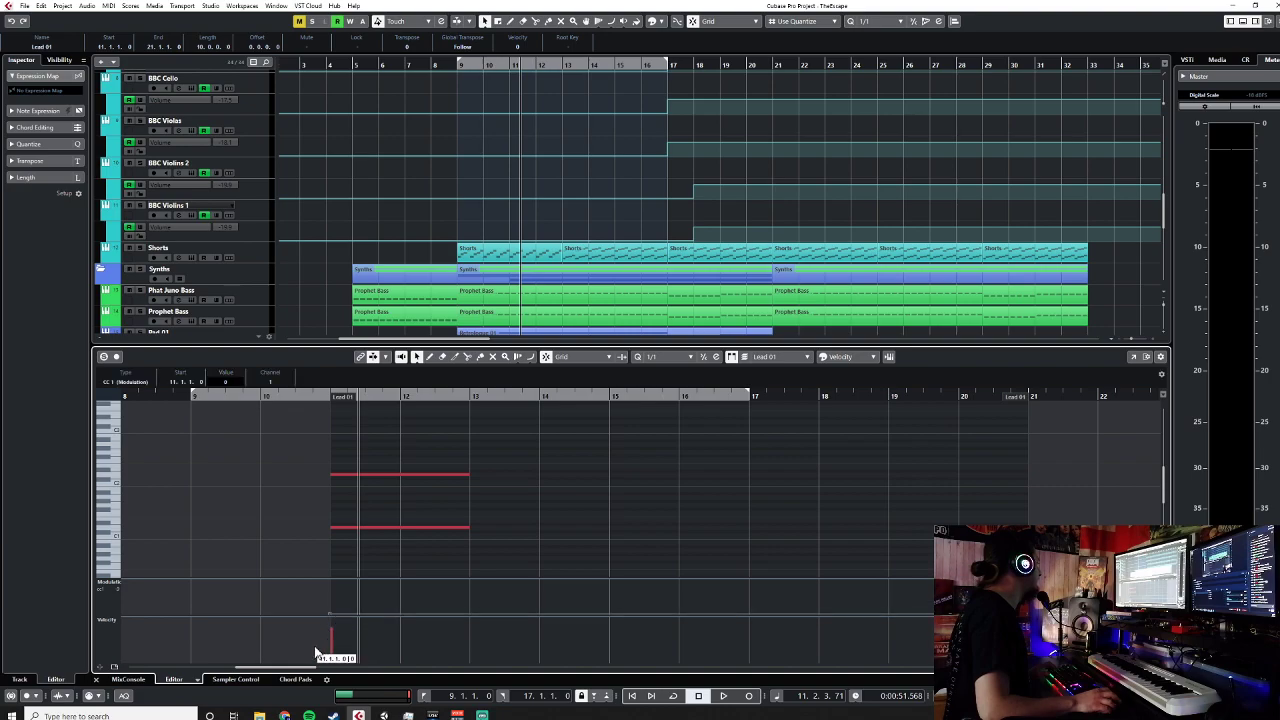
drag(334, 398, 253, 401)
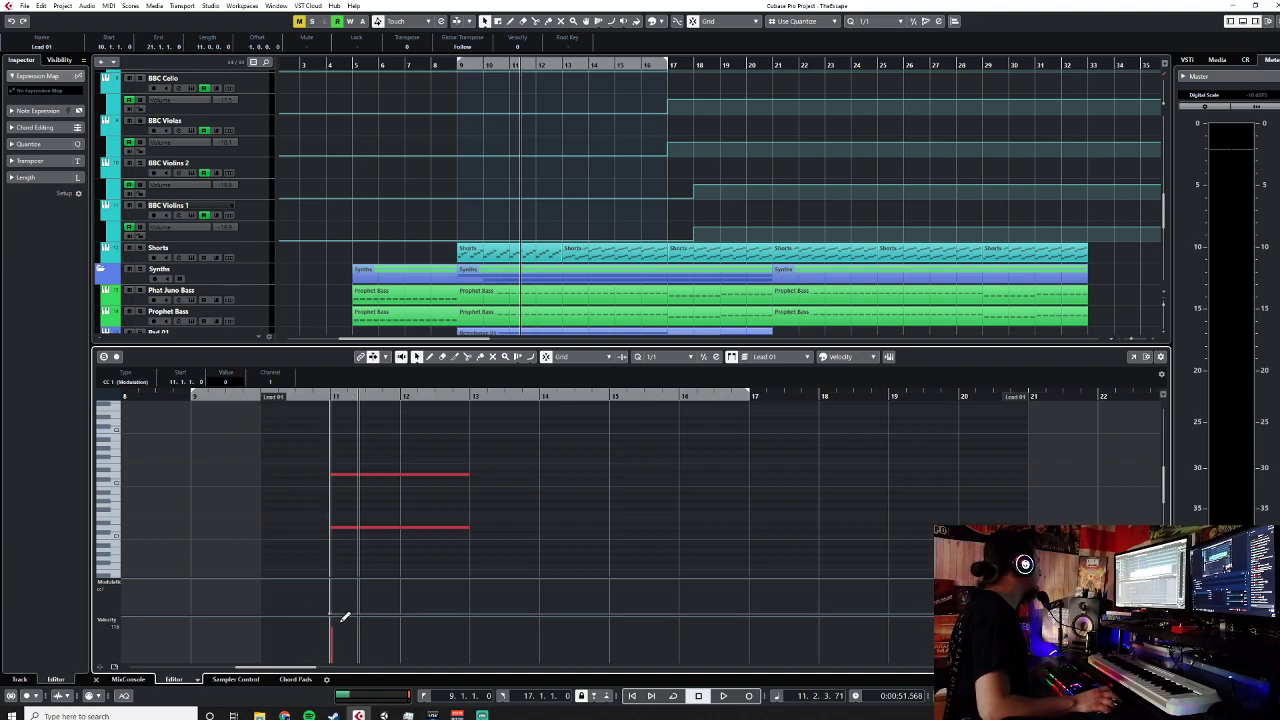
click(96, 680)
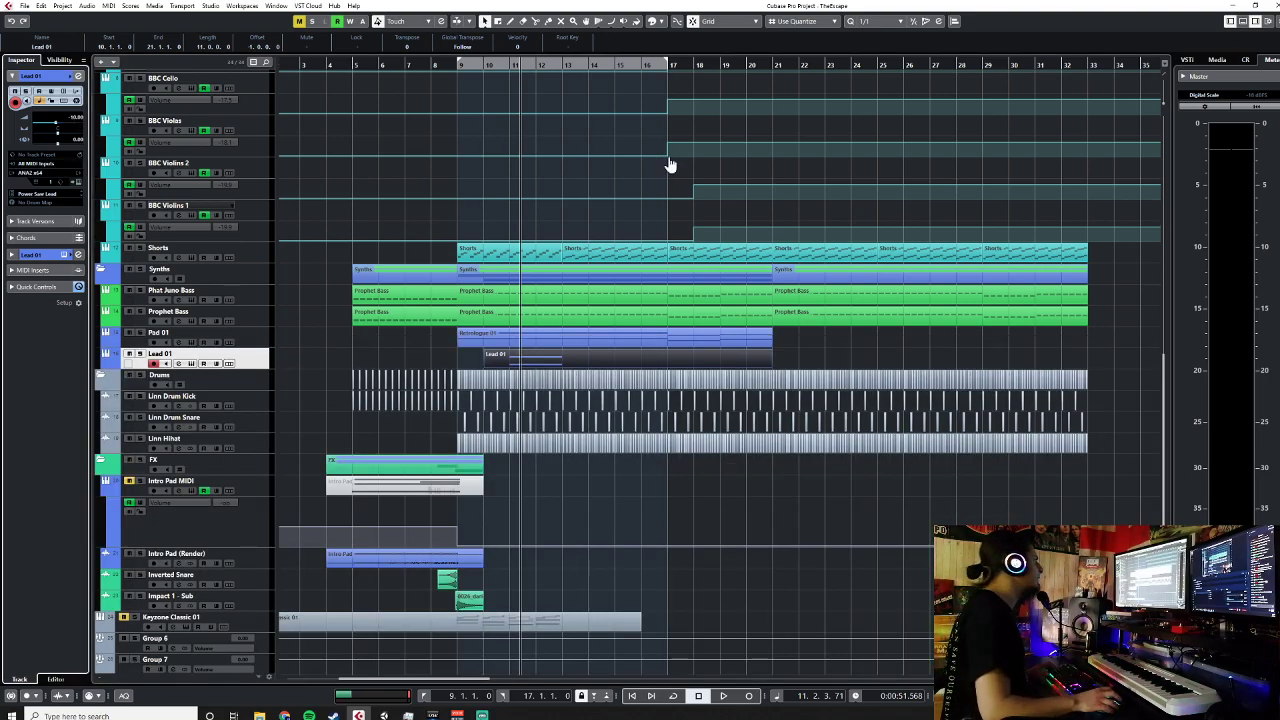
Step: Play the arrangement from about bar 8 to hear the lead in context, and check its notes in the editor
click(428, 64)
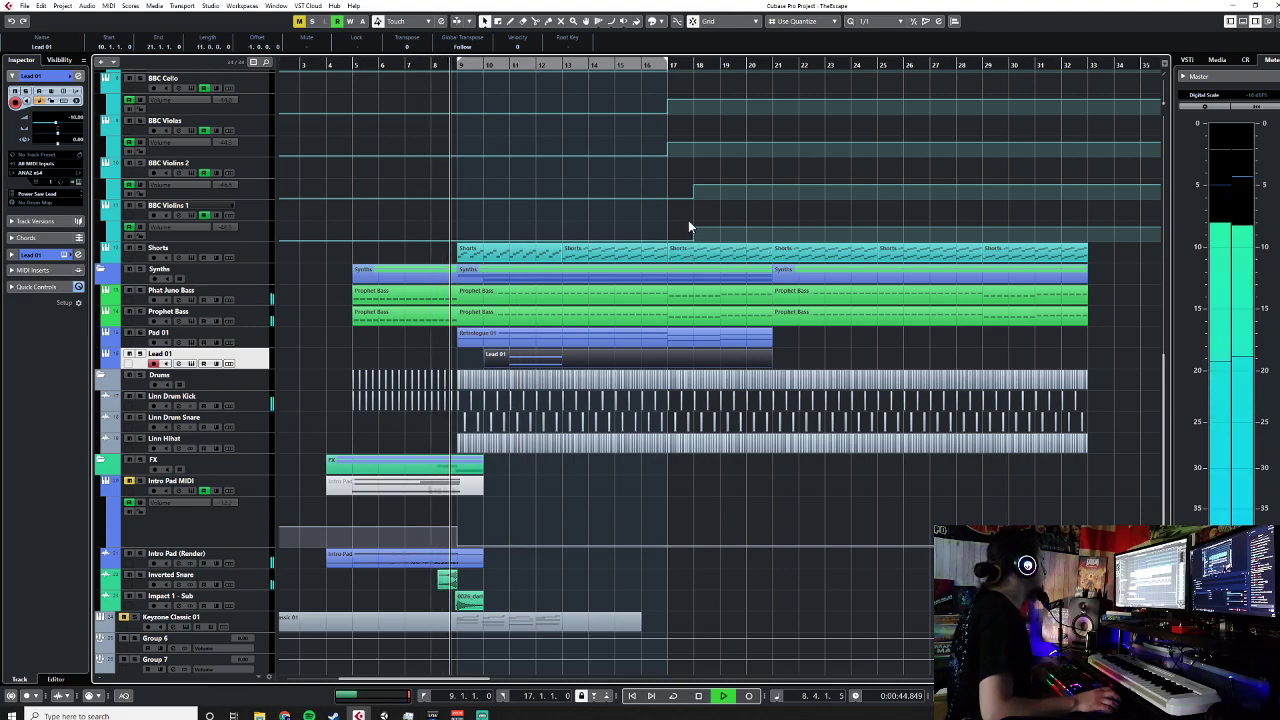
double_click(580, 362)
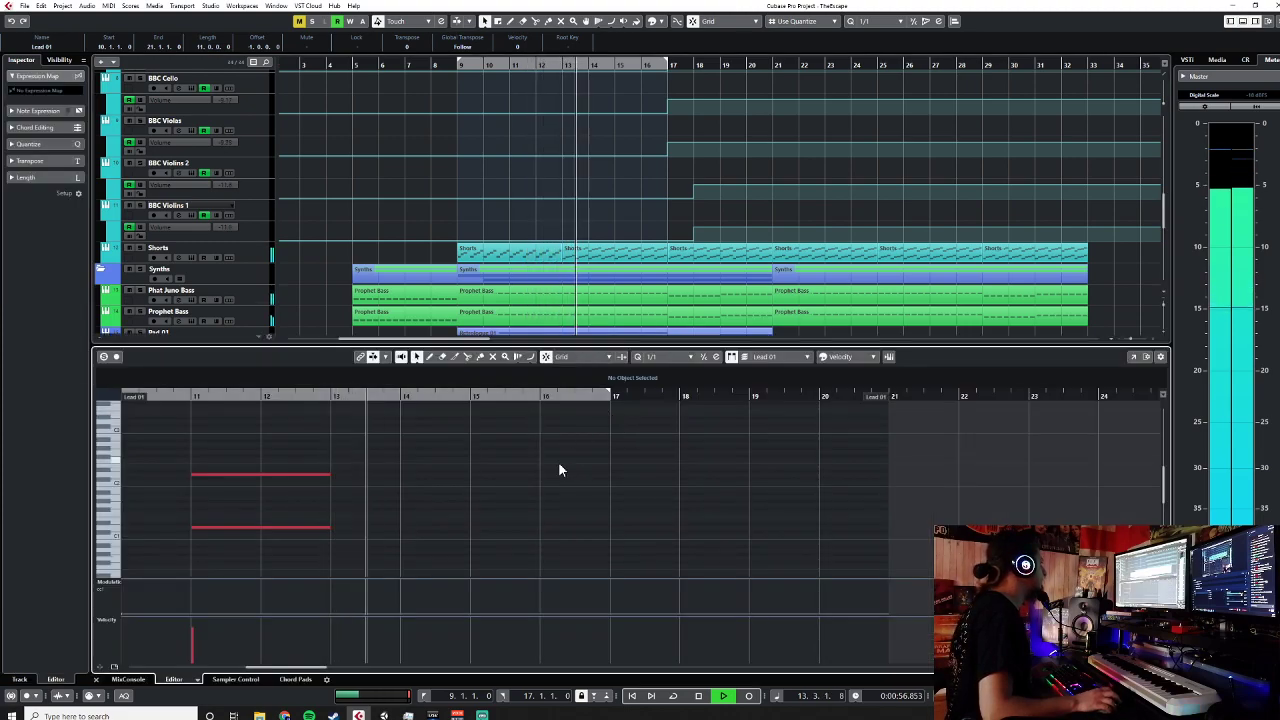
click(97, 679)
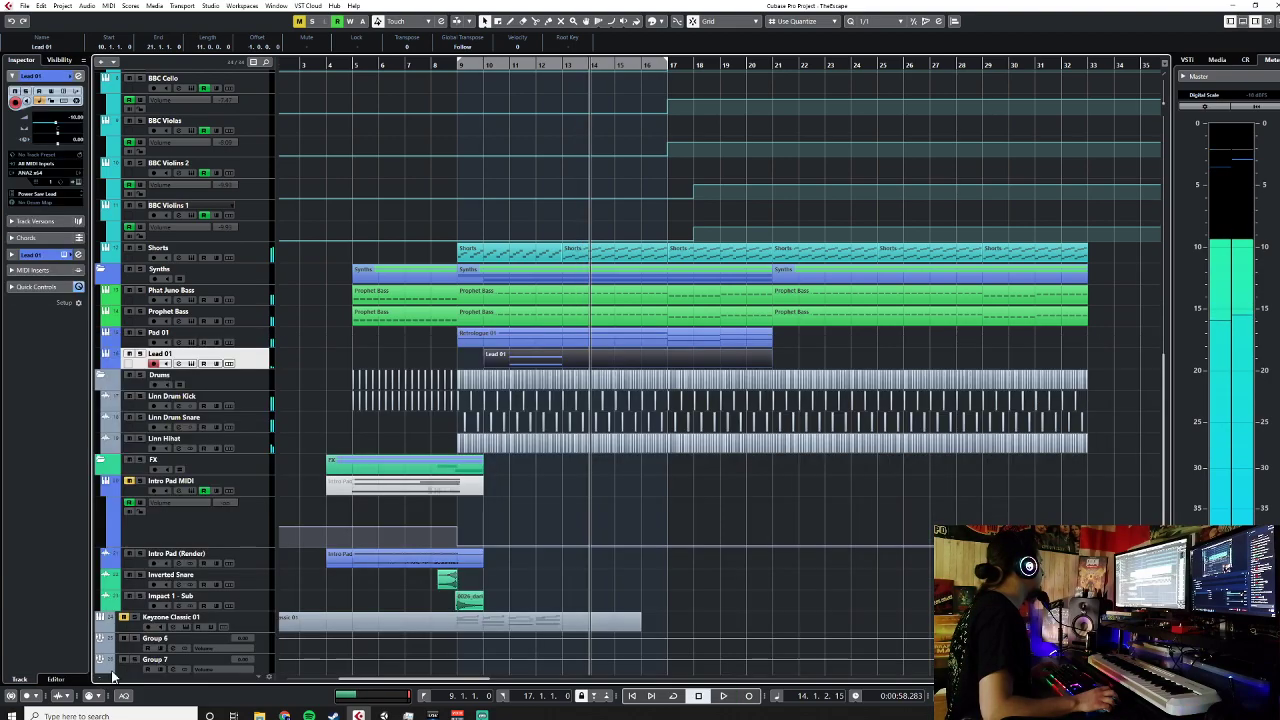
Step: Show an automation lane for the Lead 01 track and assign it the Input Filter PreGain parameter
click(108, 367)
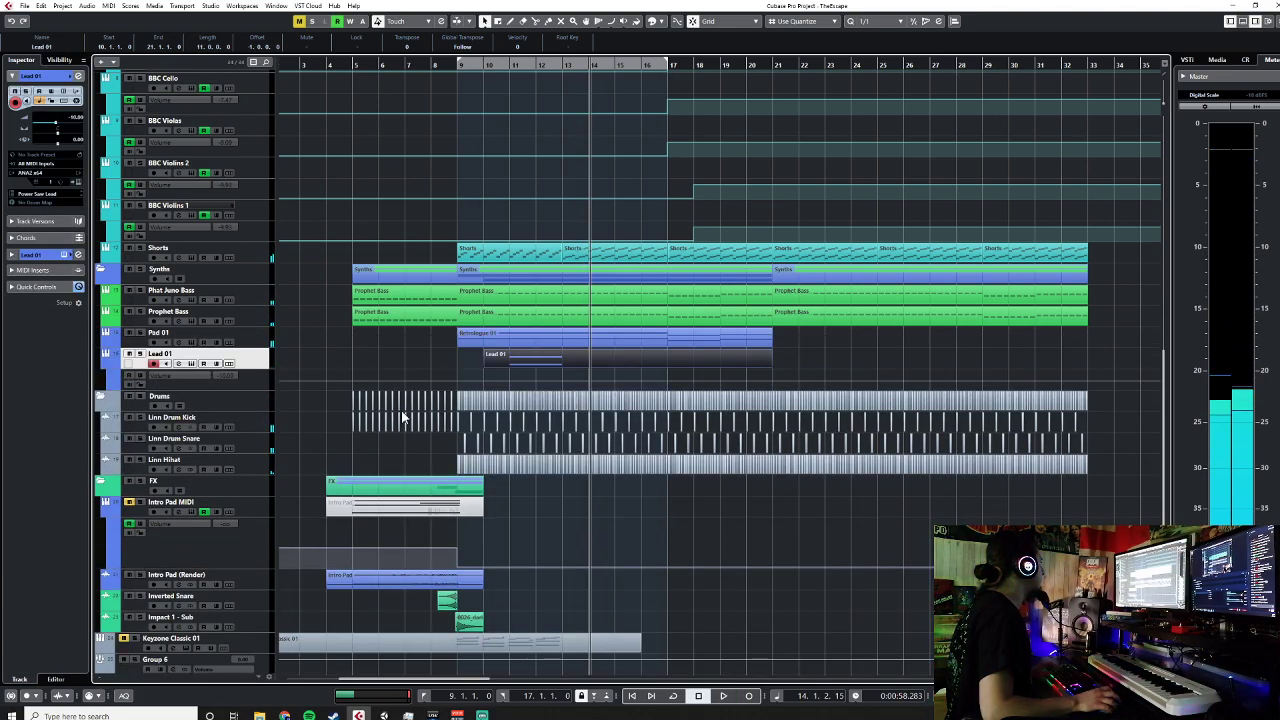
click(230, 377)
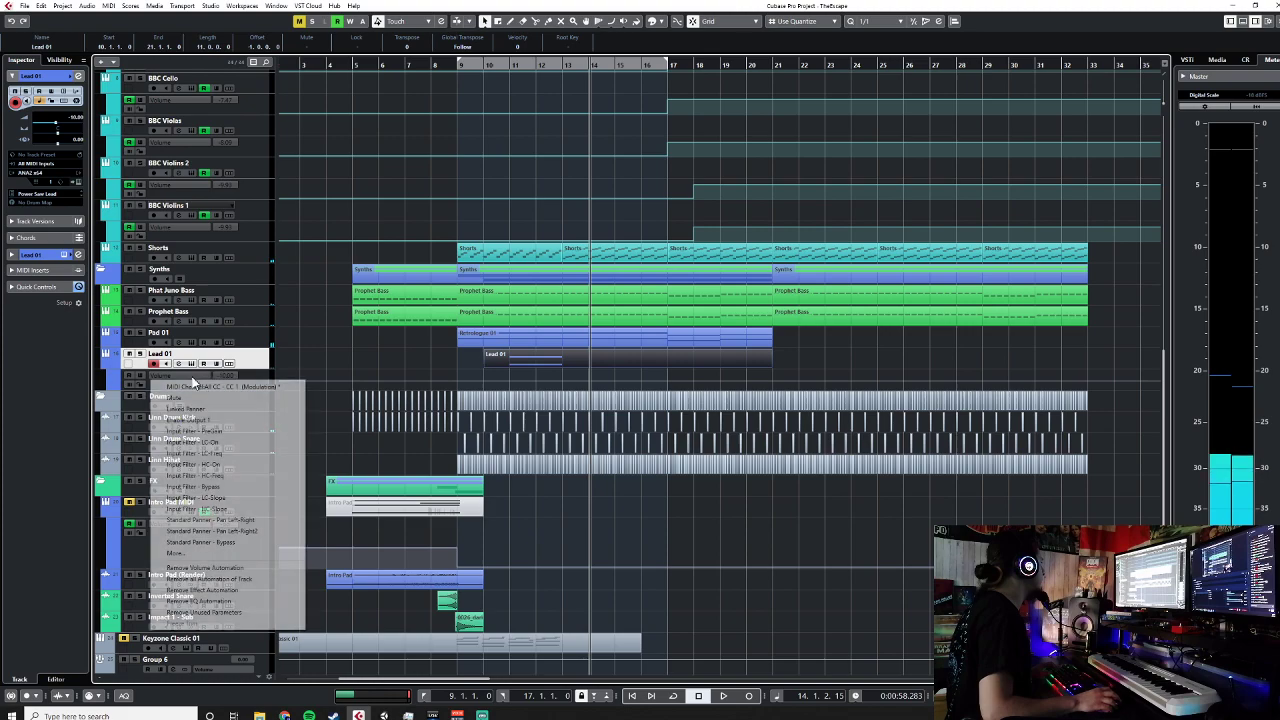
click(531, 371)
click(192, 372)
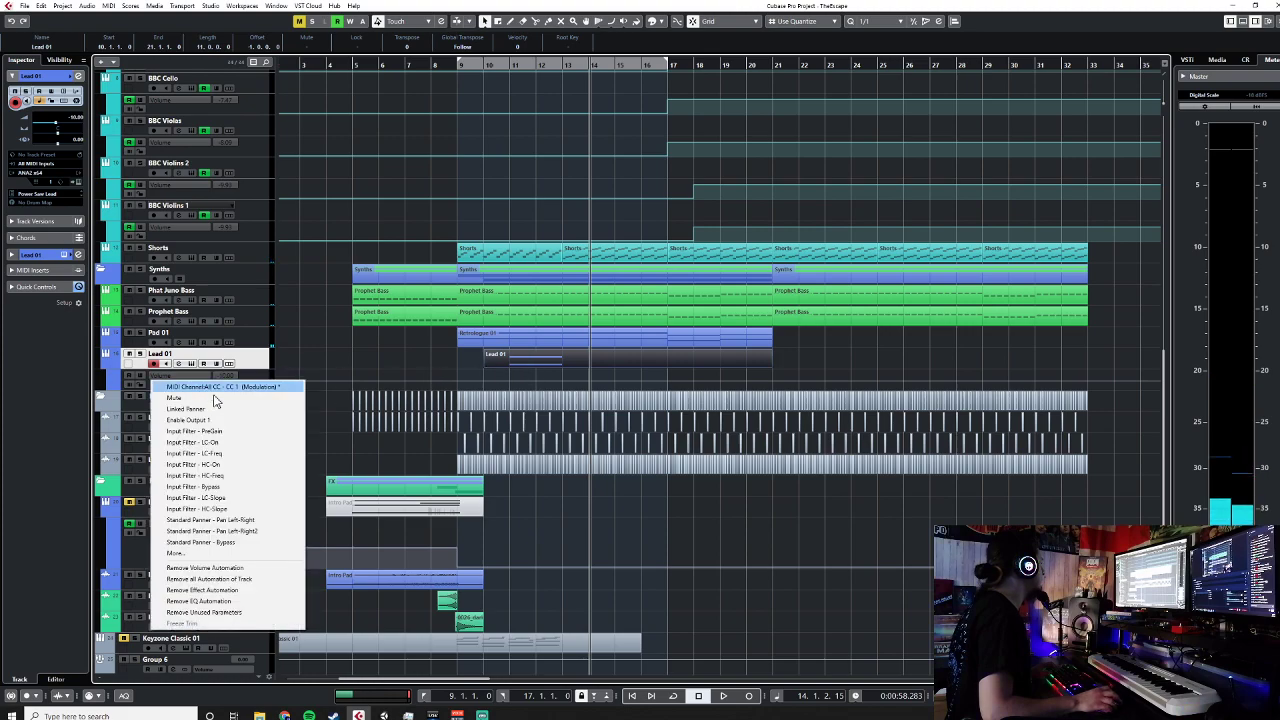
click(227, 555)
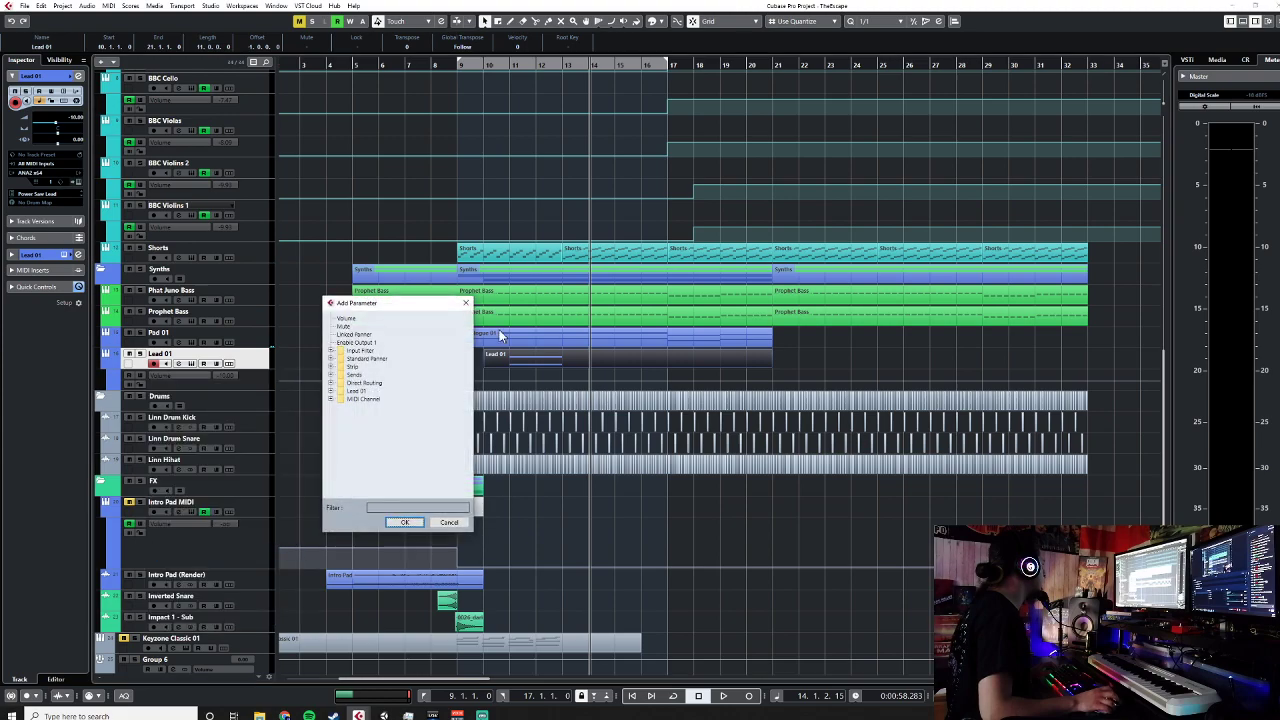
click(331, 351)
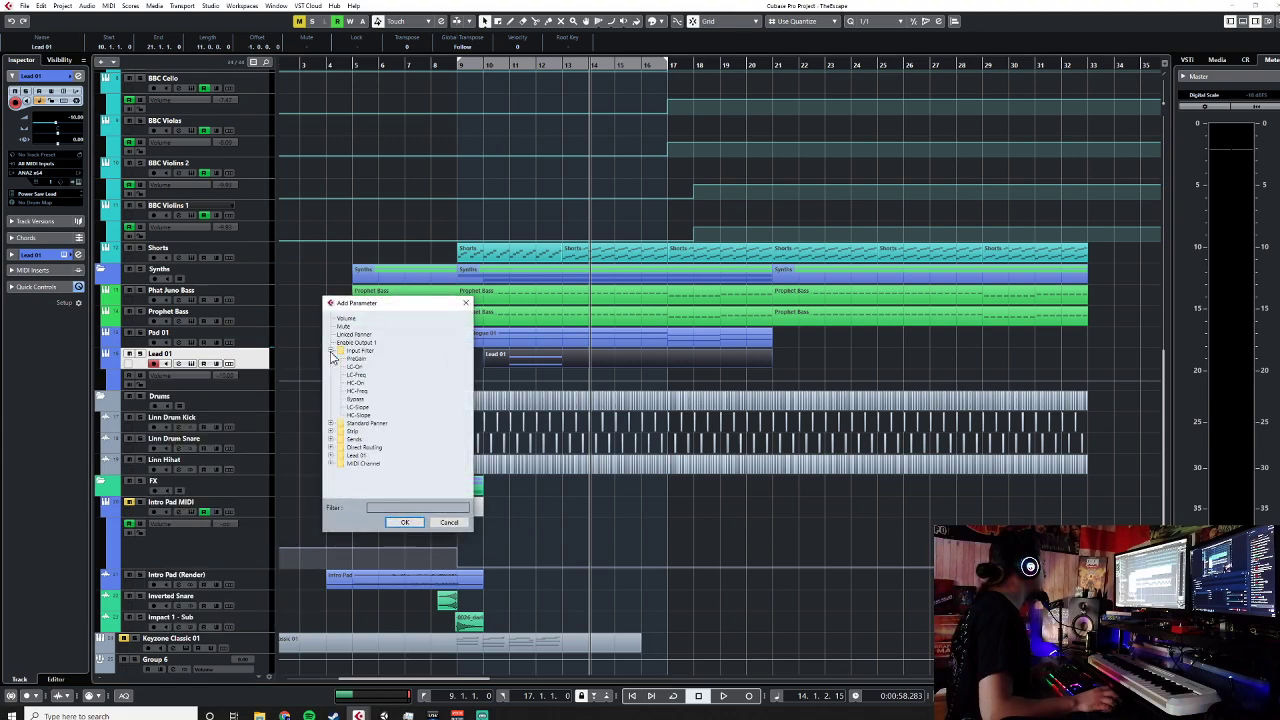
double_click(354, 359)
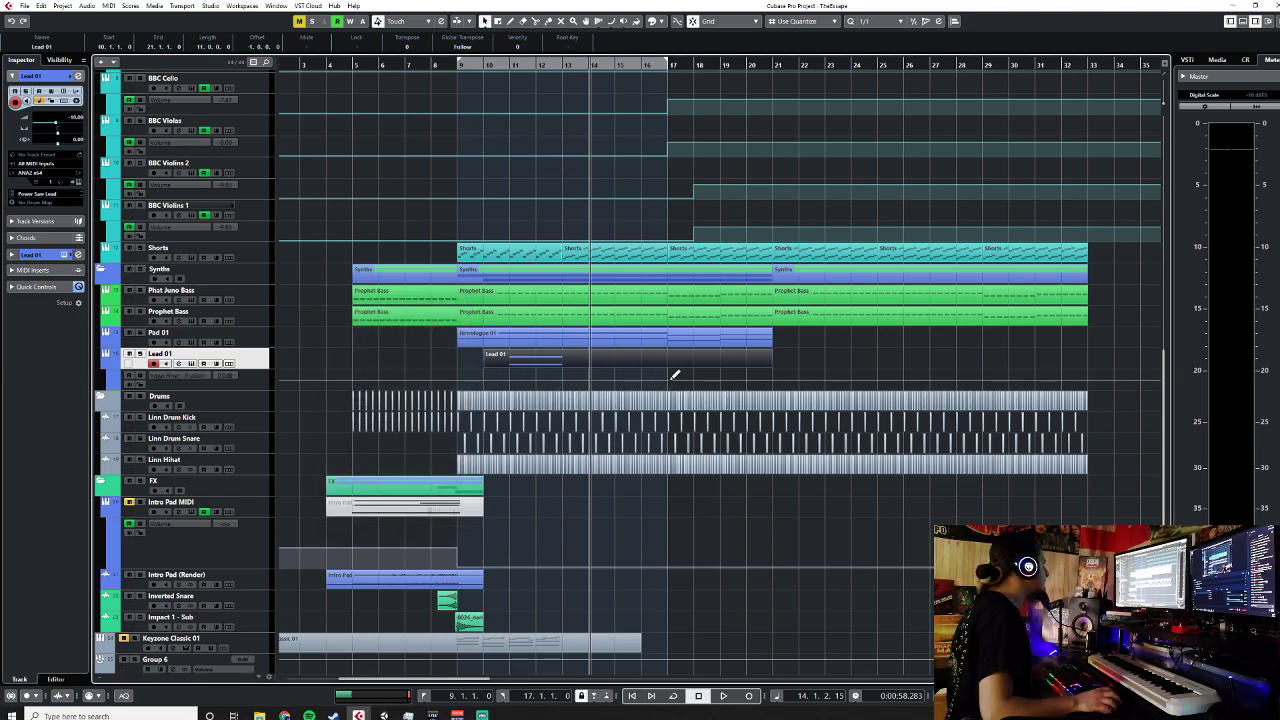
Step: Add PreGain automation points on Lead 01 near bar 15 and at bars 13 and 11, setting the bar 11 point to 0 dB
click(614, 384)
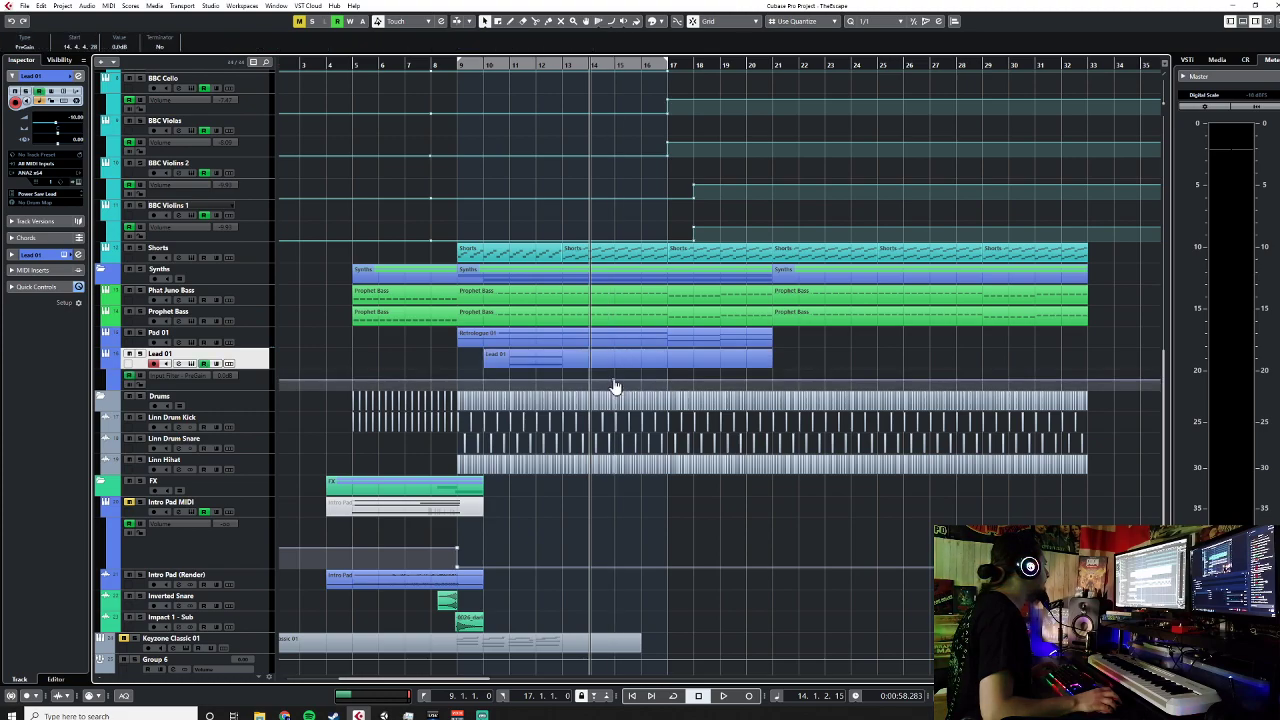
click(562, 381)
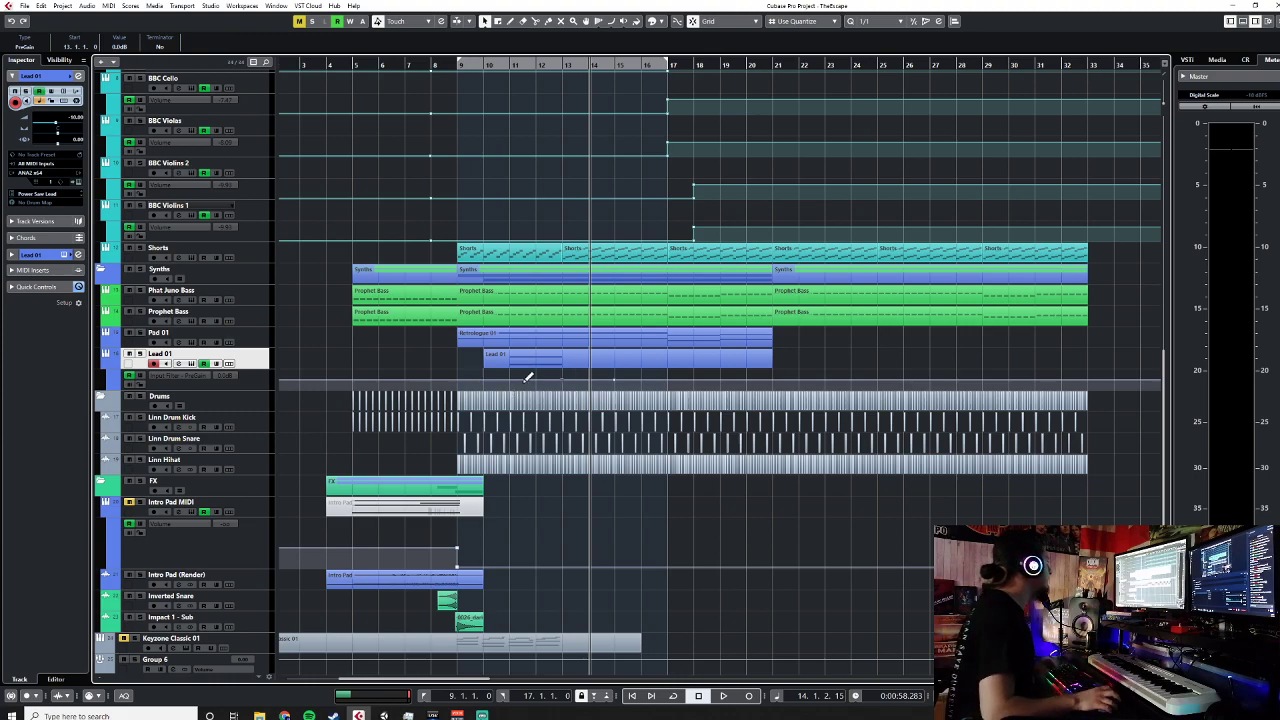
click(512, 380)
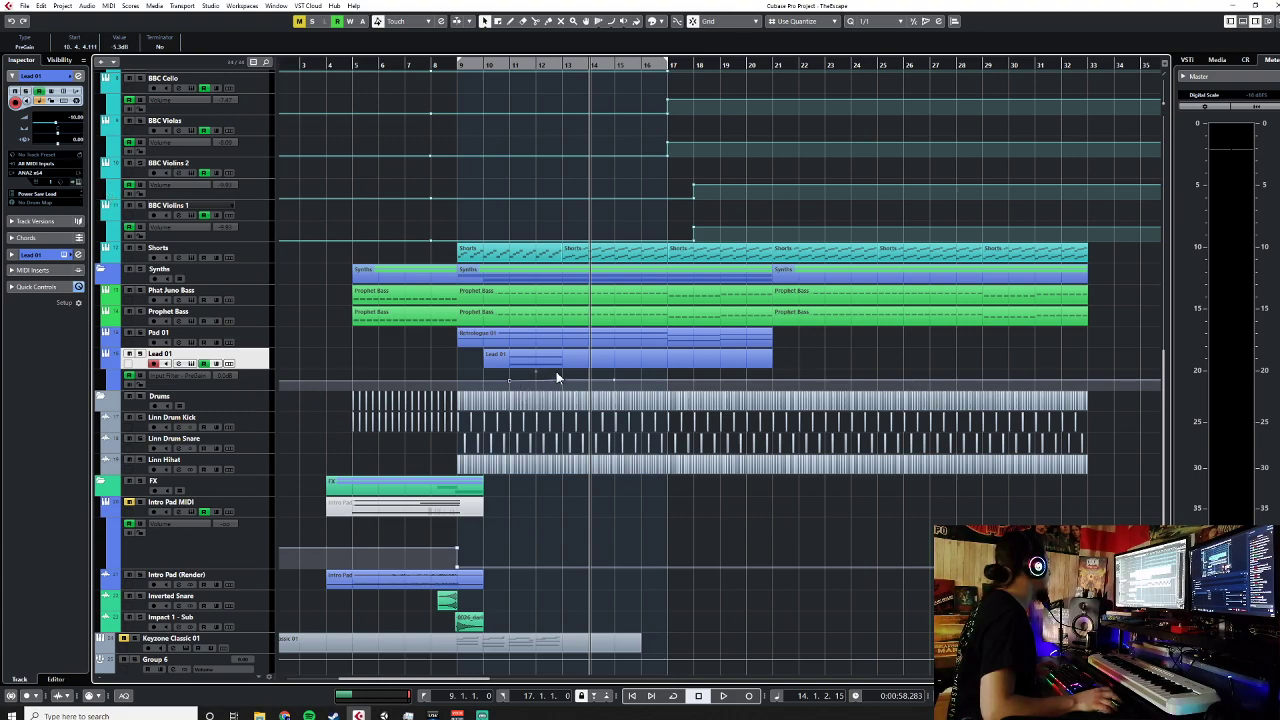
drag(511, 381, 511, 384)
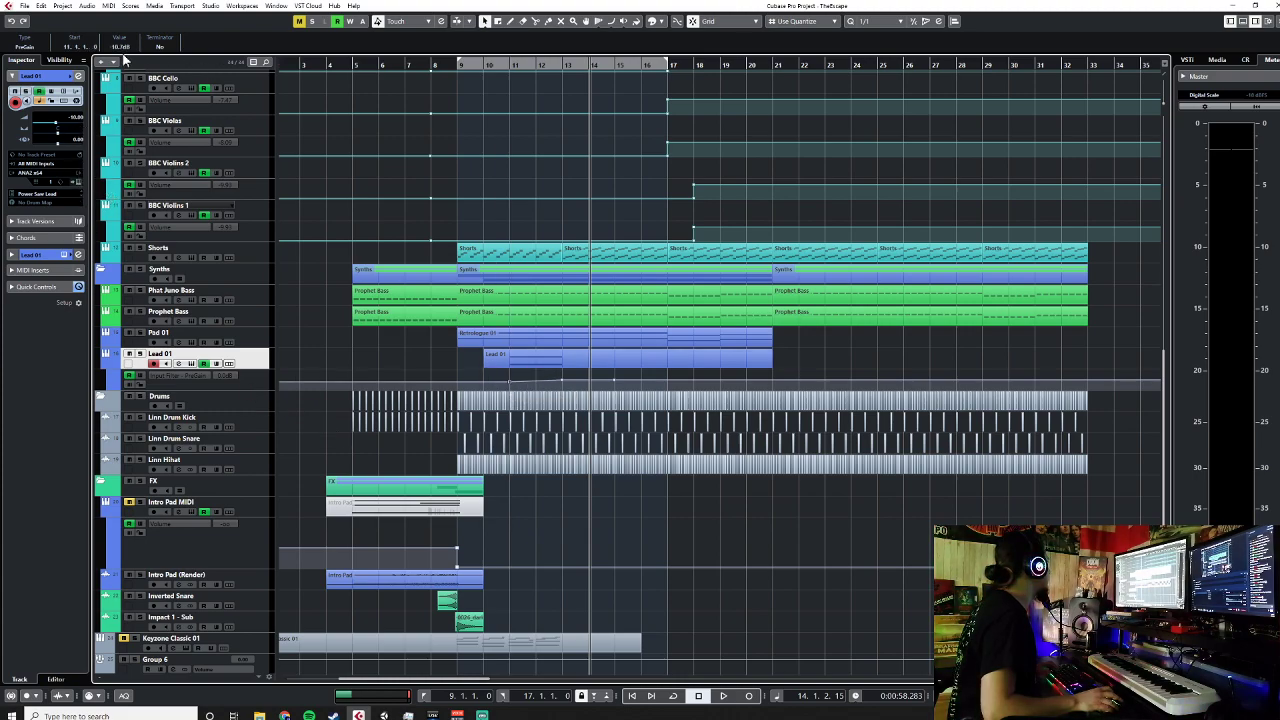
text(0)
key(Return)
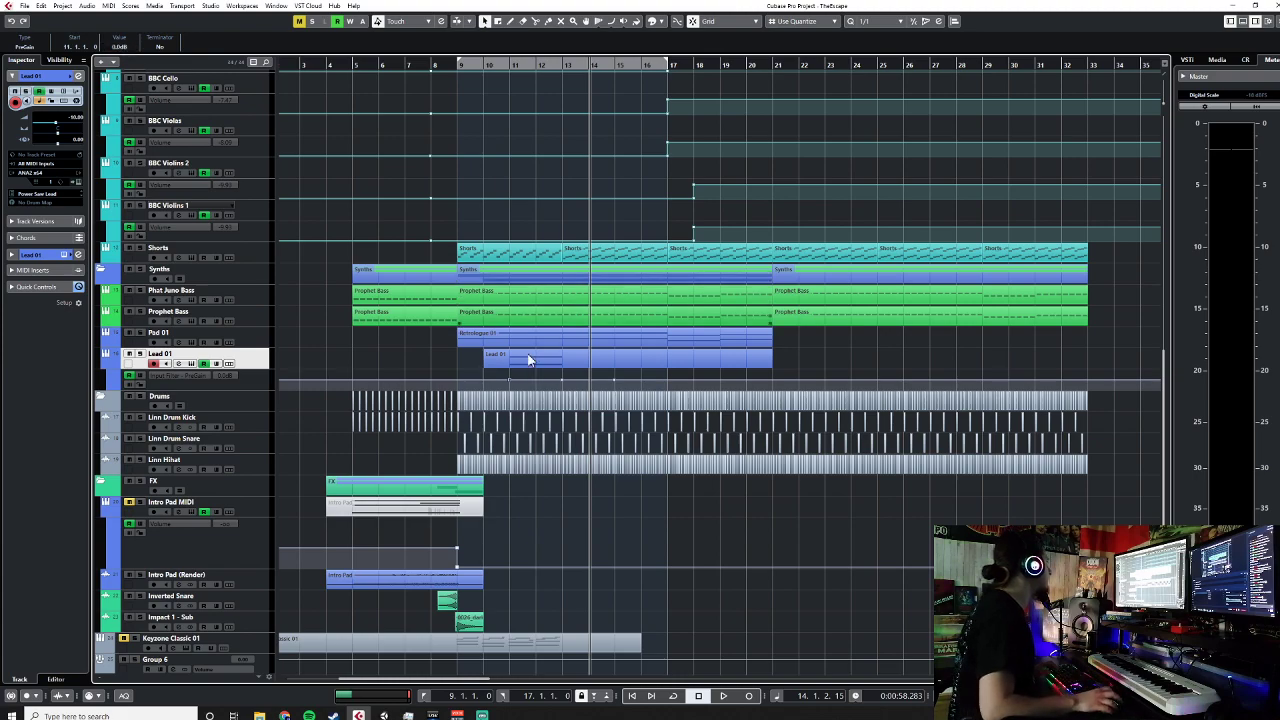
Step: Lower the bar 13 PreGain automation point on Lead 01 to -40 dB and shorten the Lead 01 part to end at bar 14
click(555, 390)
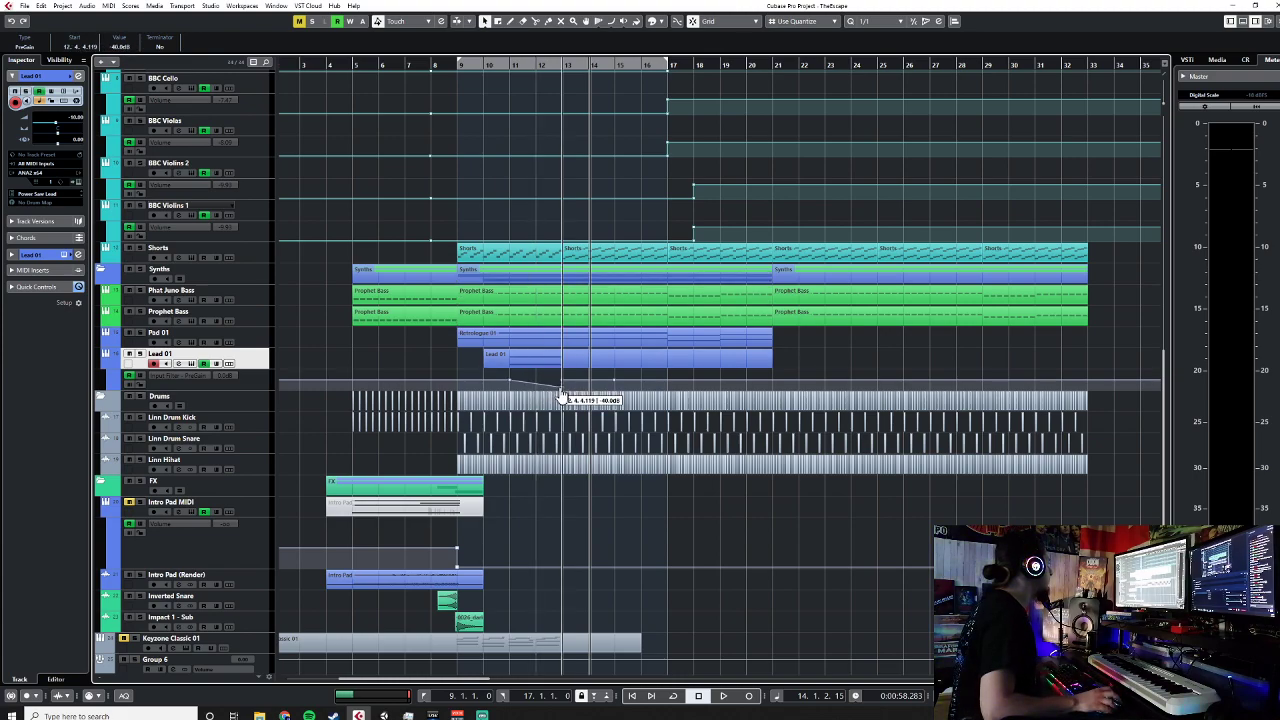
drag(504, 371, 571, 368)
right_click(594, 364)
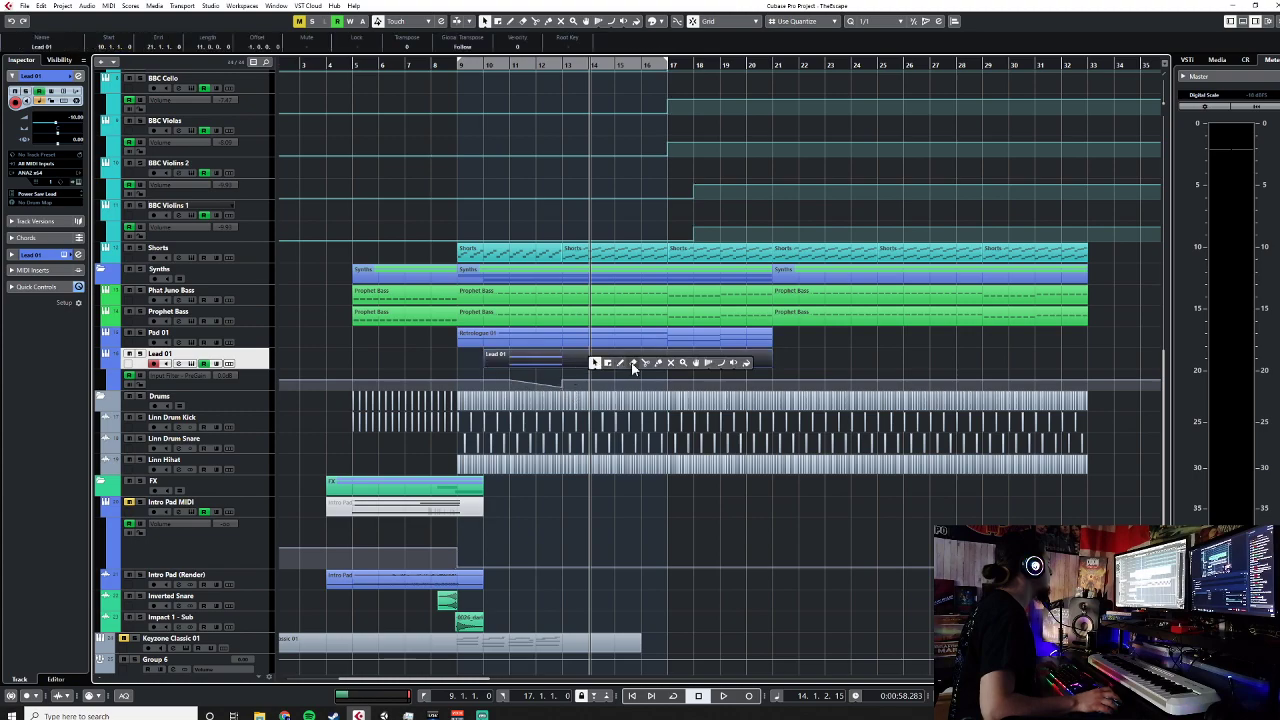
click(632, 365)
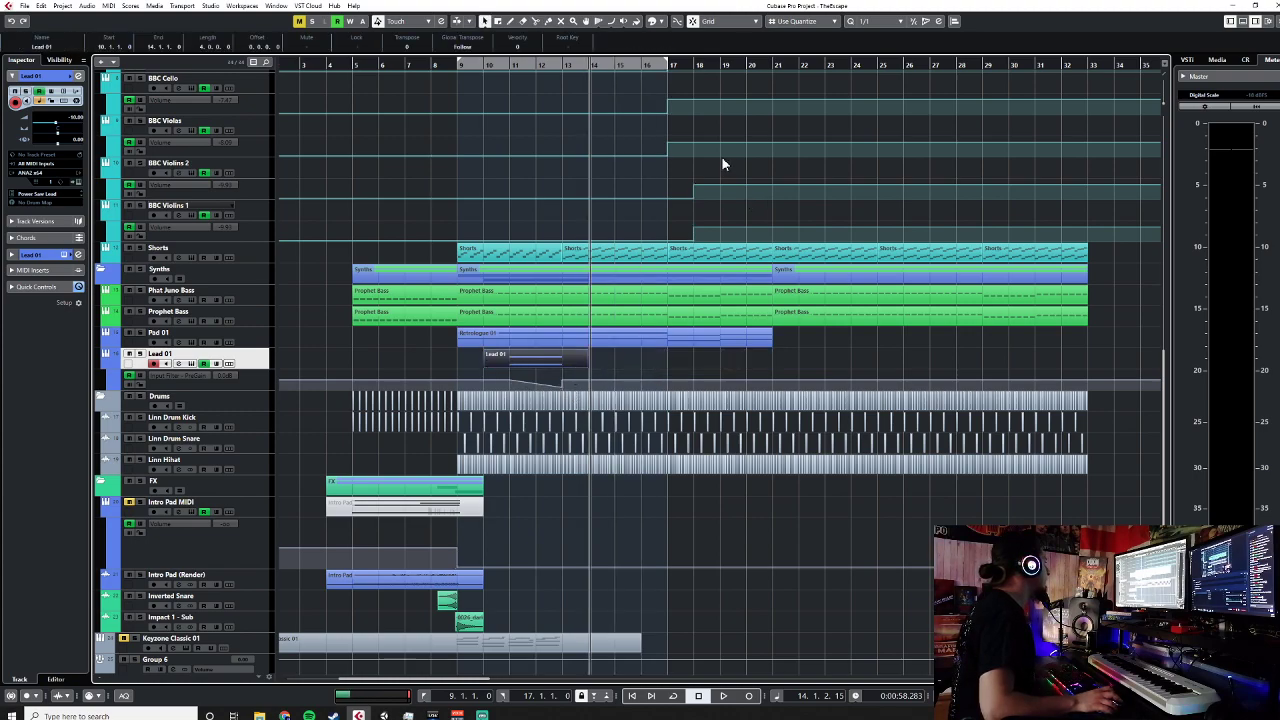
Step: Duplicate the four-bar Lead 01 part with its automation and align the copy's start exactly to bar 14
key(ctrl+d)
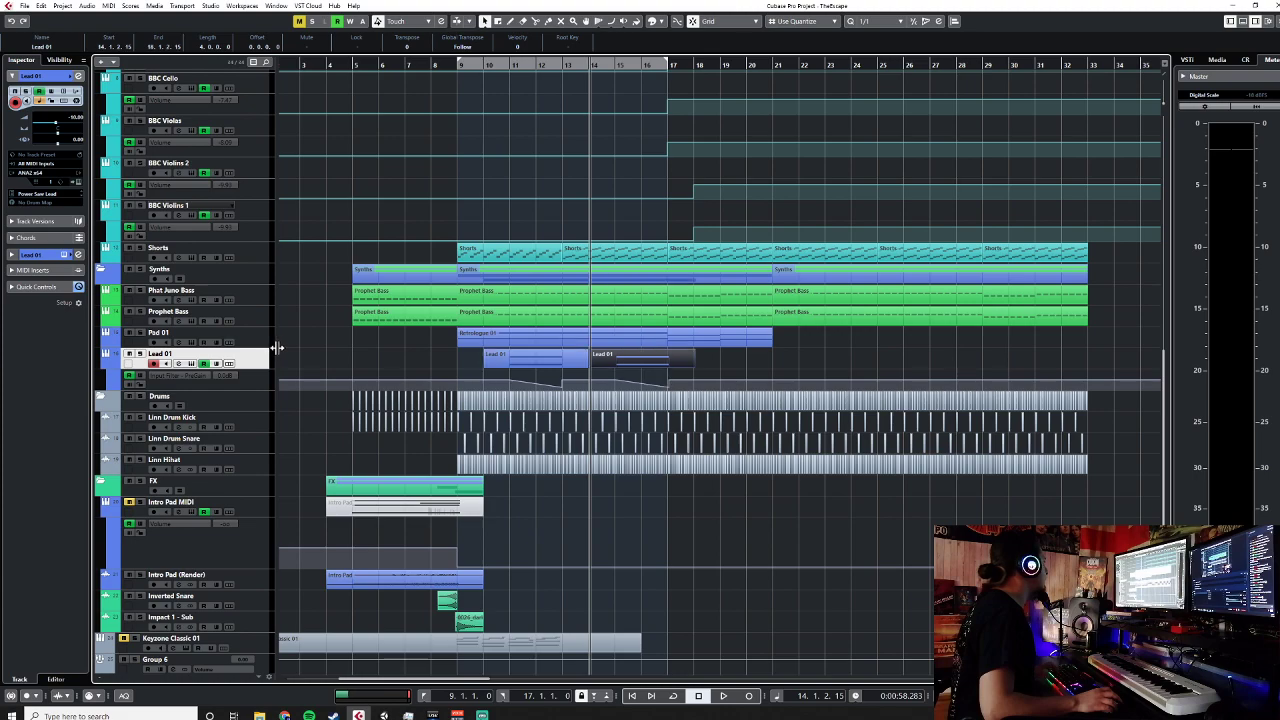
click(711, 365)
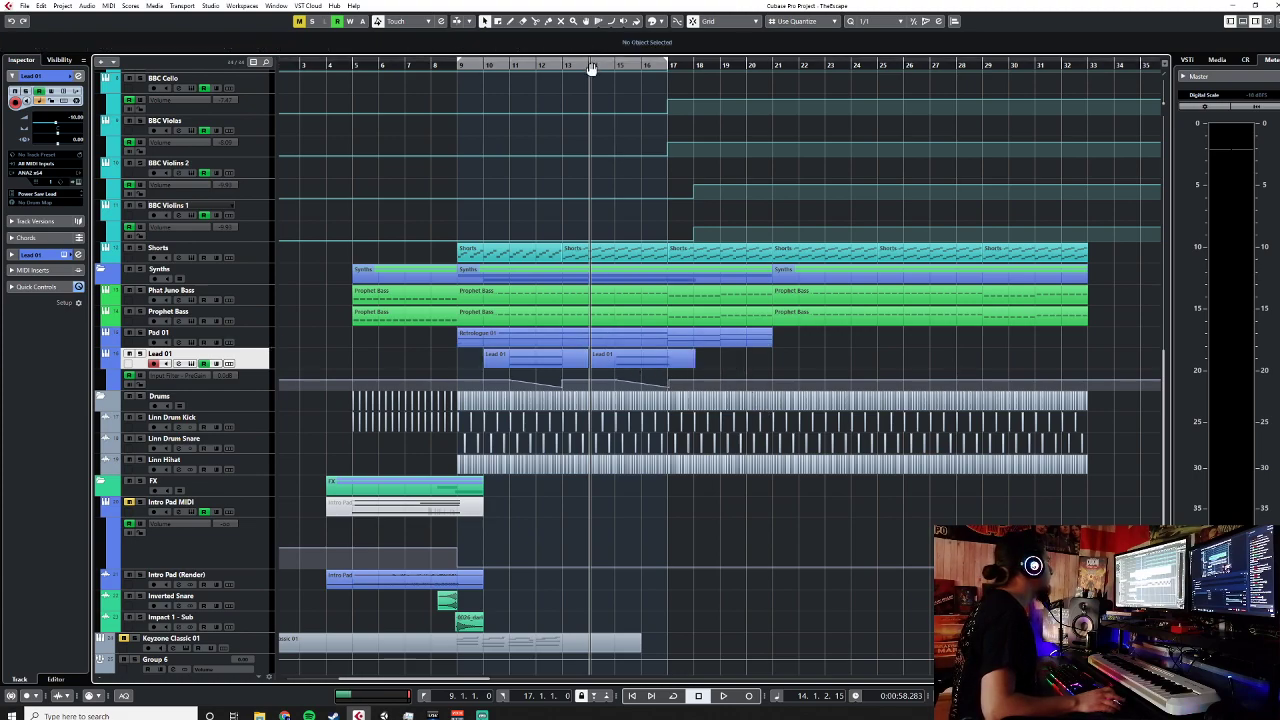
click(621, 365)
drag(621, 362, 617, 369)
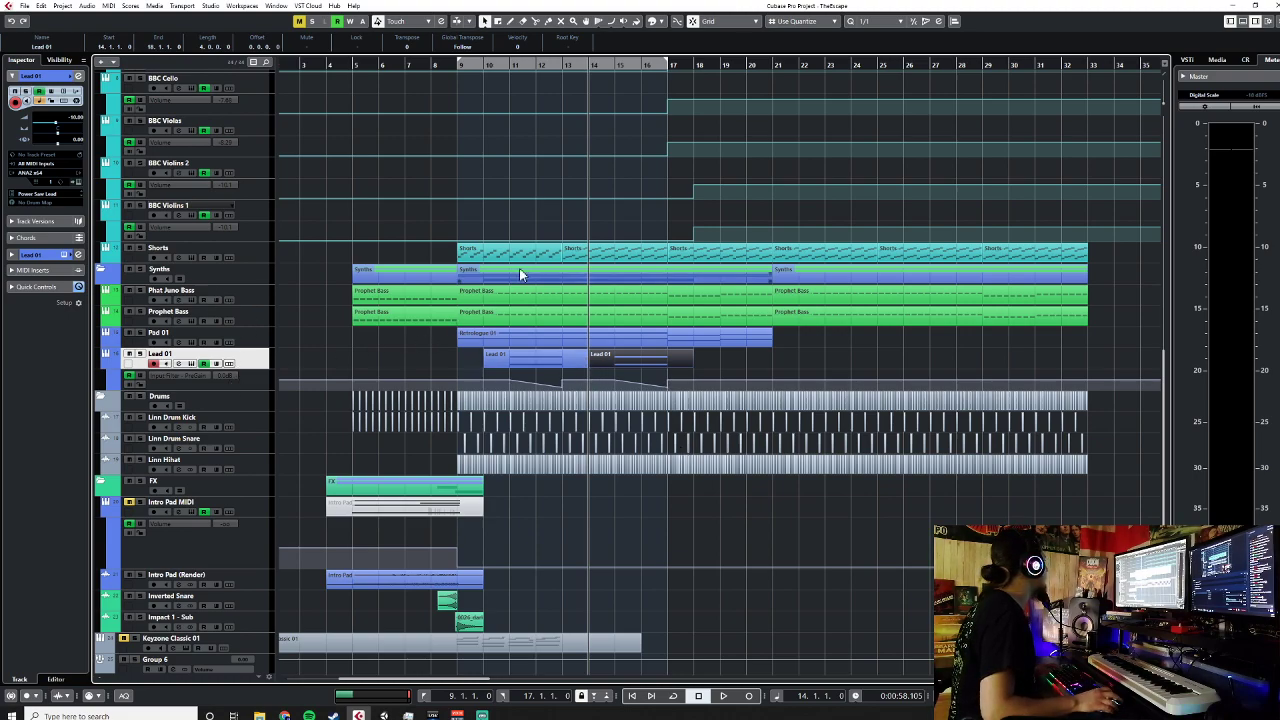
Step: Play from bar 10 and reshape Lead 01's PreGain automation to rise from bar 13 to bar 15 and return to 0 dB at bar 17
click(483, 65)
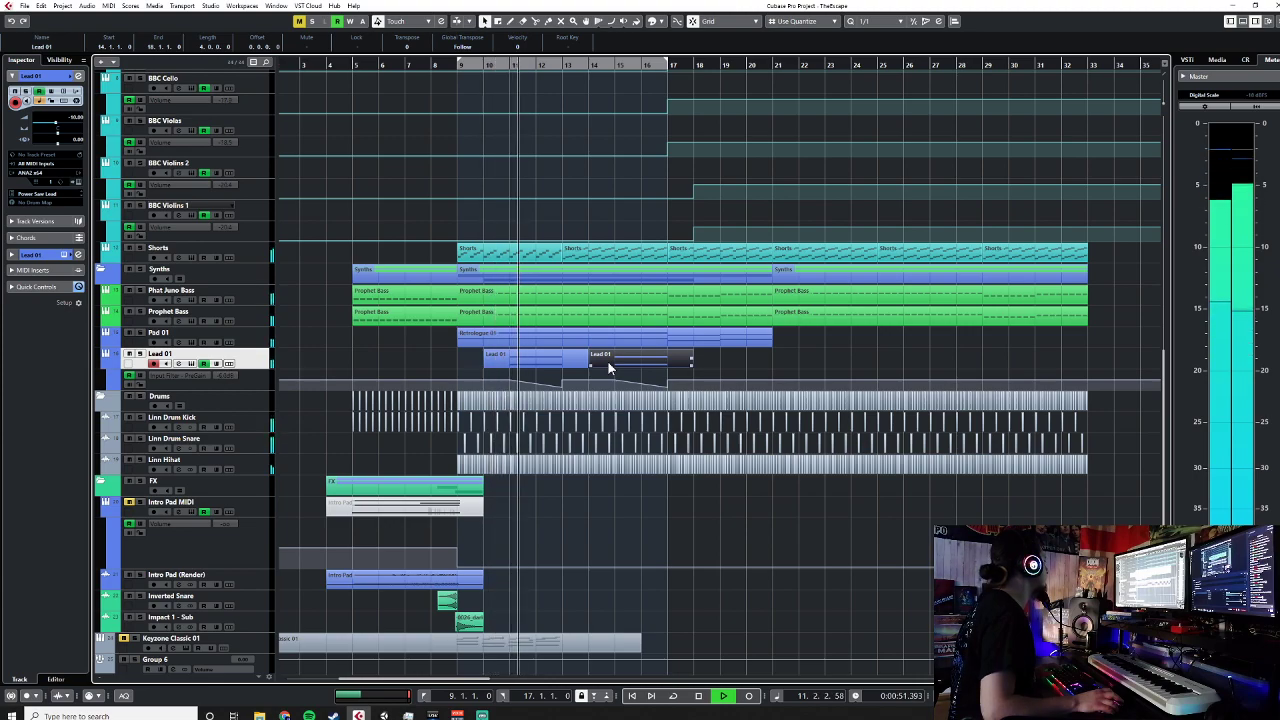
click(372, 360)
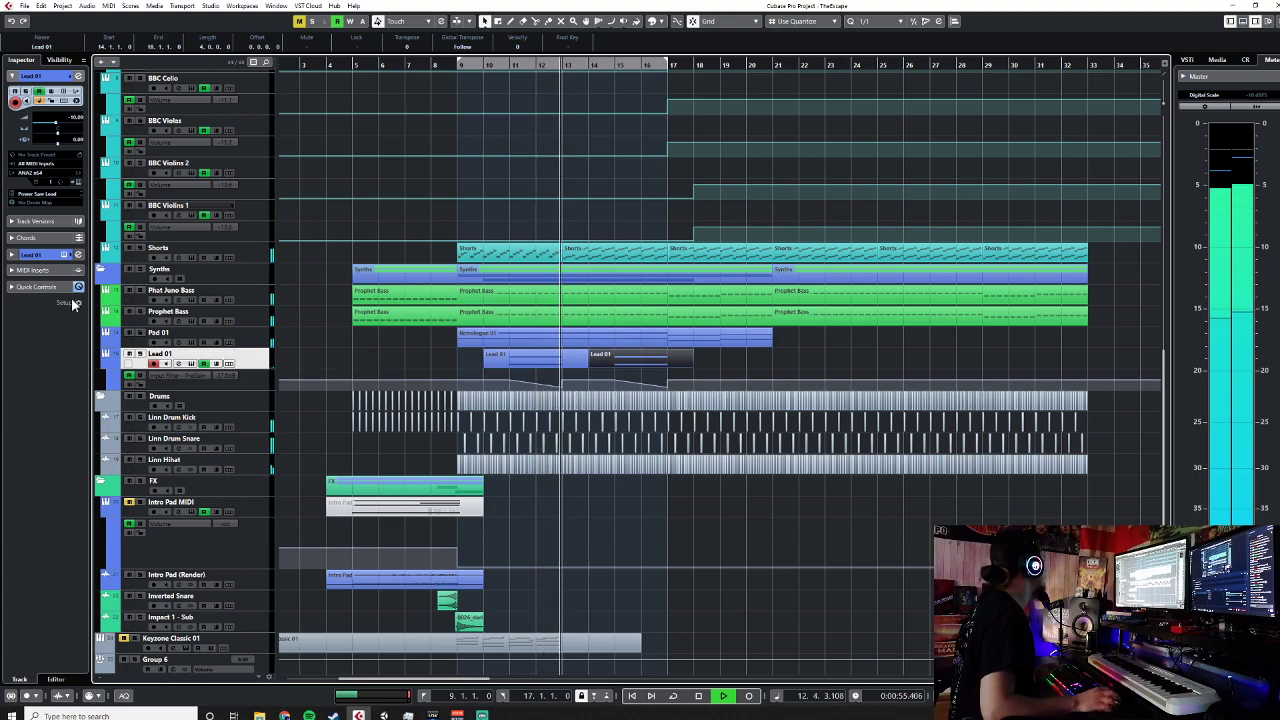
click(561, 385)
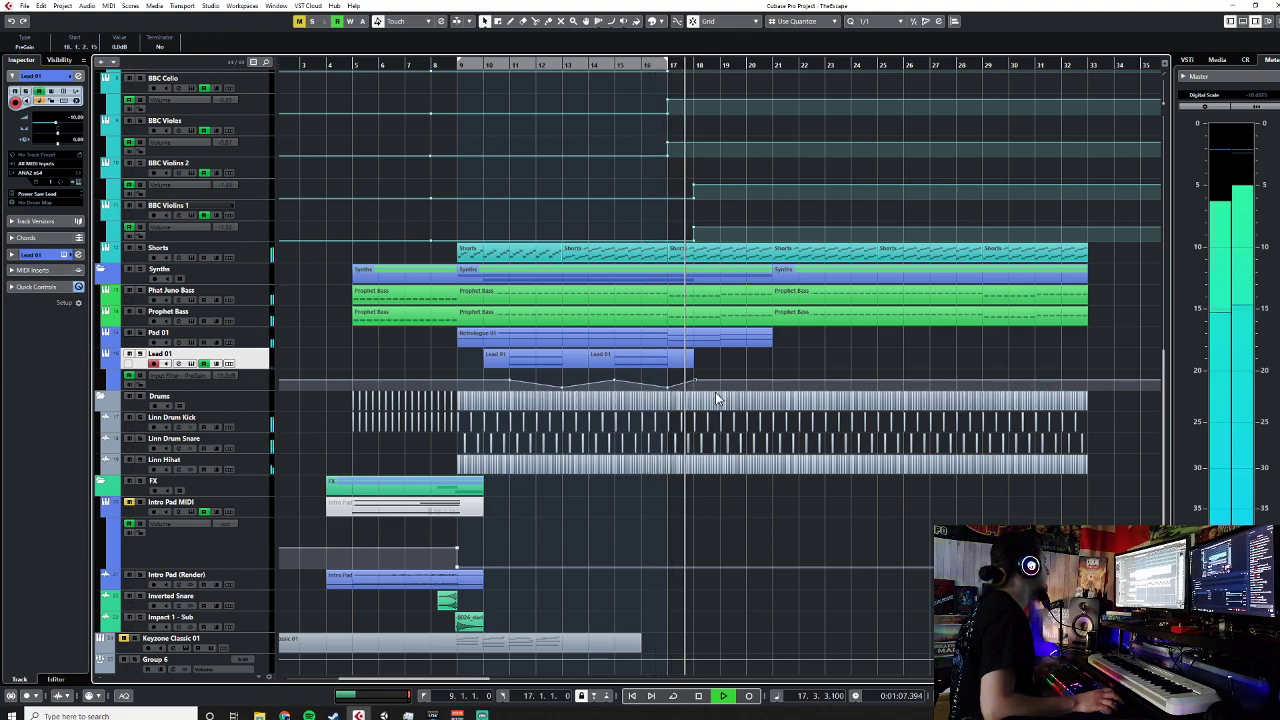
key(space)
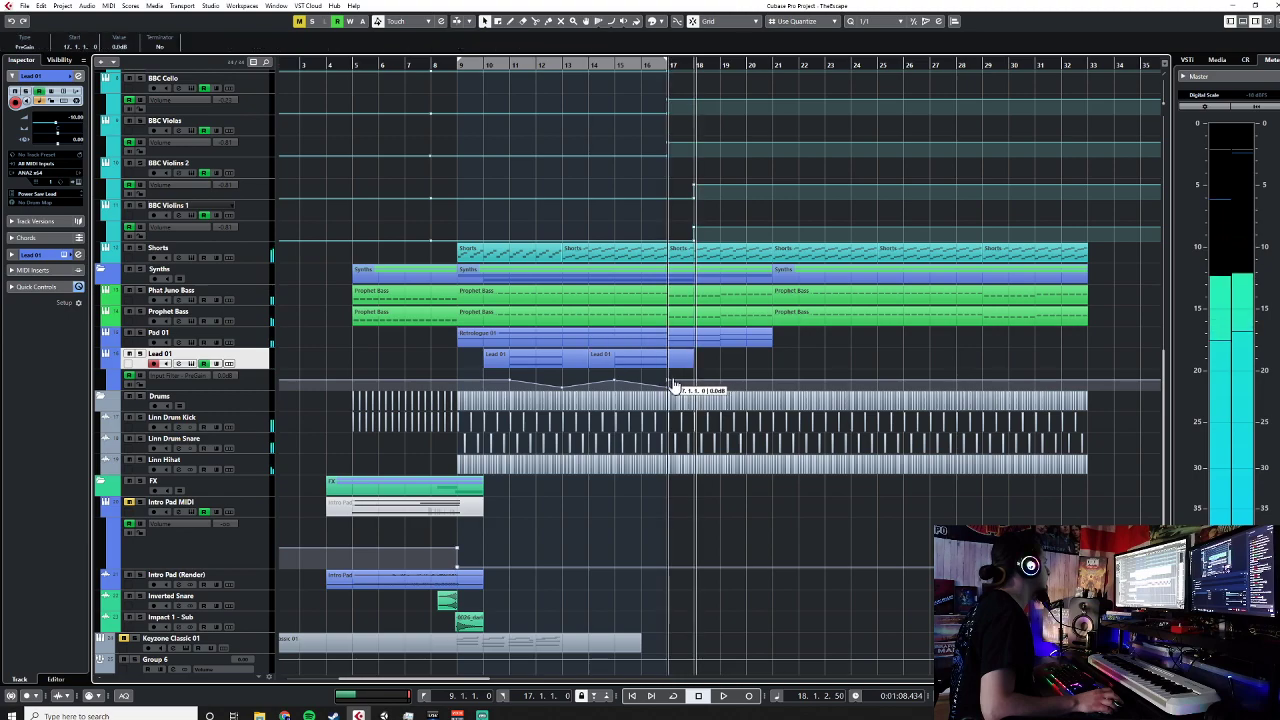
Step: Extend the end of the second Lead 01 part to bar 21
click(670, 368)
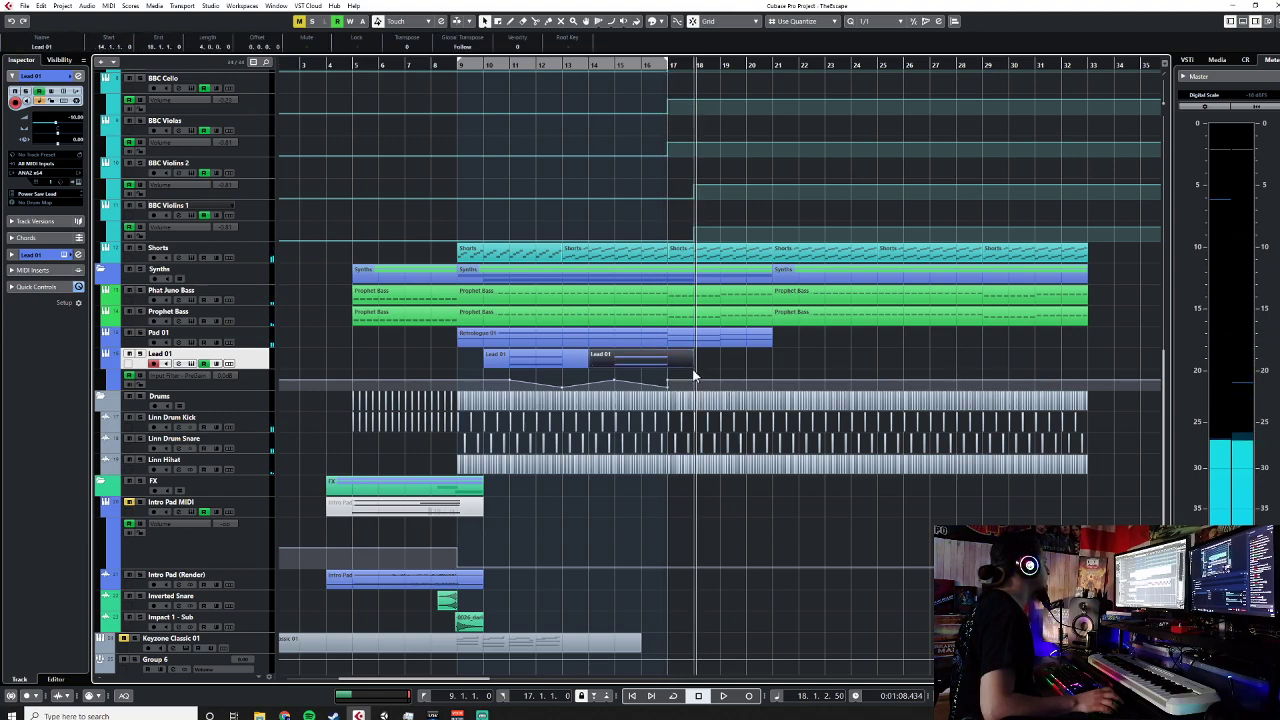
drag(694, 372, 716, 367)
drag(693, 367, 770, 367)
Step: Copy the octave notes of the second Lead 01 part to bar 17 and transpose the copies down to A#0 and A#1
double_click(754, 362)
scroll(540, 447, down, 1)
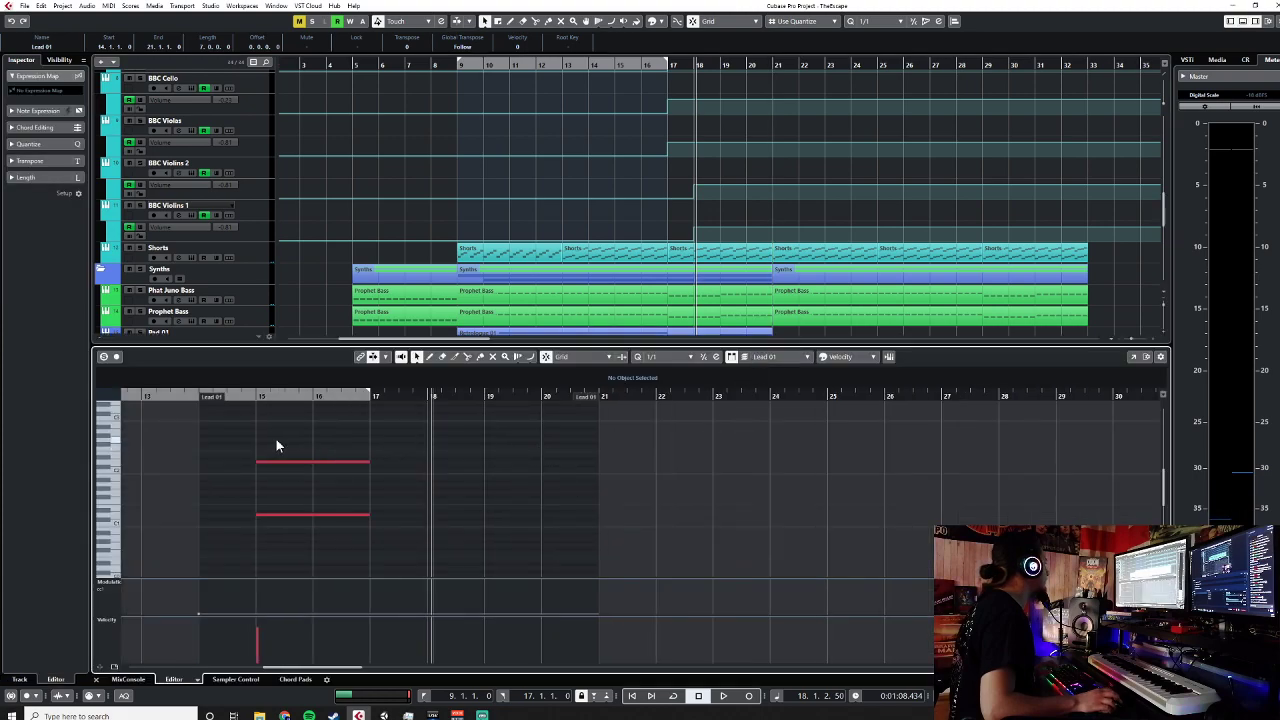
scroll(278, 445, down, 1)
key(ctrl+a)
key(ctrl+c)
click(370, 395)
key(ctrl+v)
scroll(433, 484, right, 1)
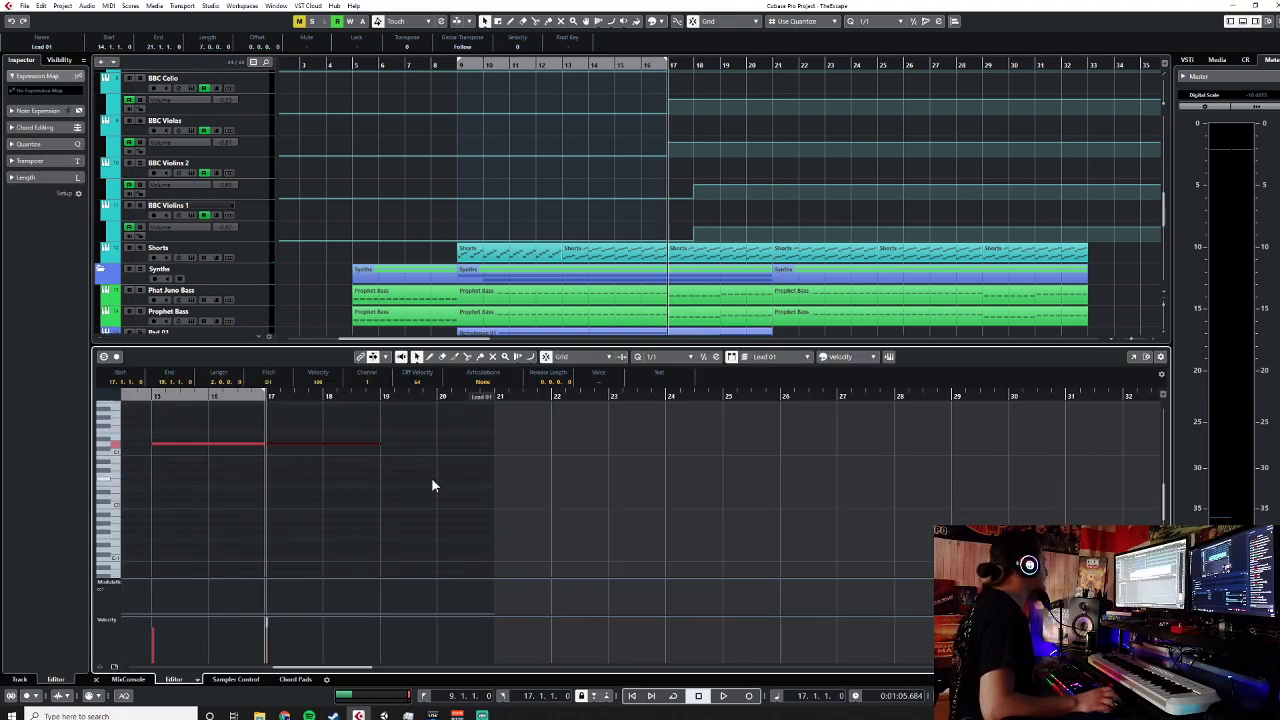
scroll(431, 477, down, 1)
scroll(431, 477, right, 1)
scroll(431, 477, up, 2)
drag(227, 430, 314, 548)
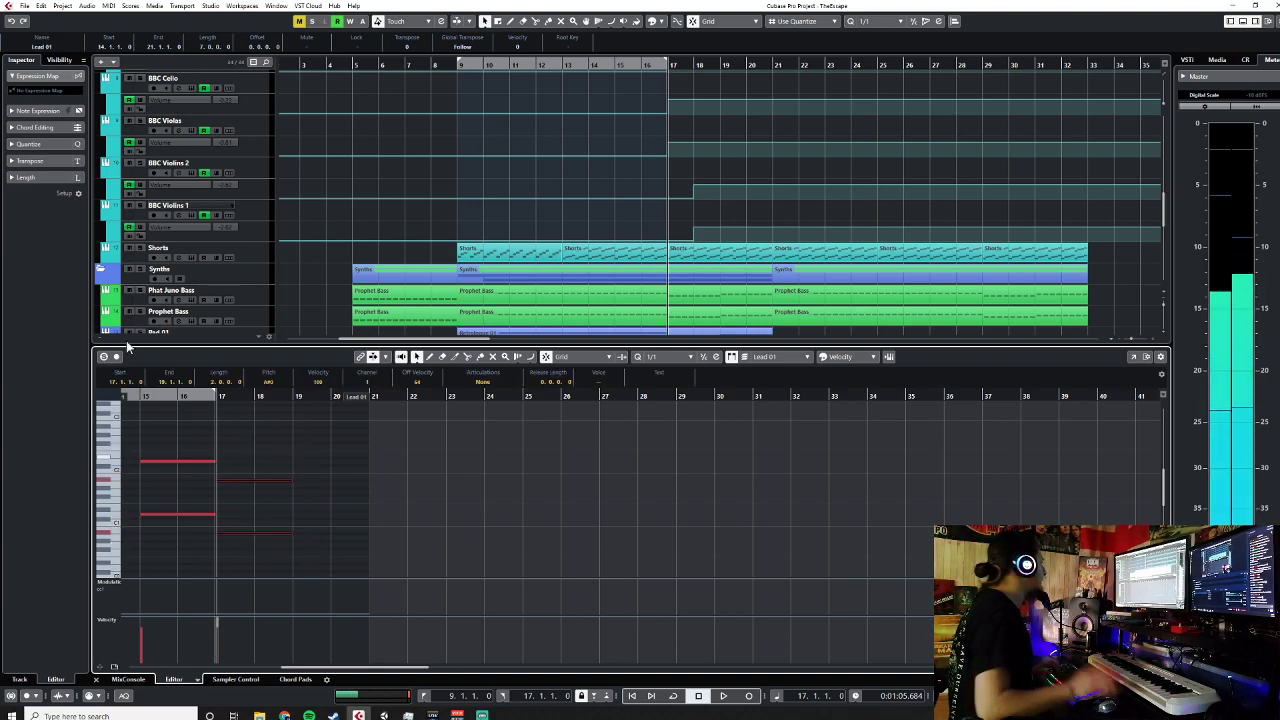
Step: Copy the A# octave notes to bar 19 and transpose the copies up two semitones to C1 and C2
click(292, 395)
drag(249, 458, 290, 556)
scroll(328, 484, down, 1)
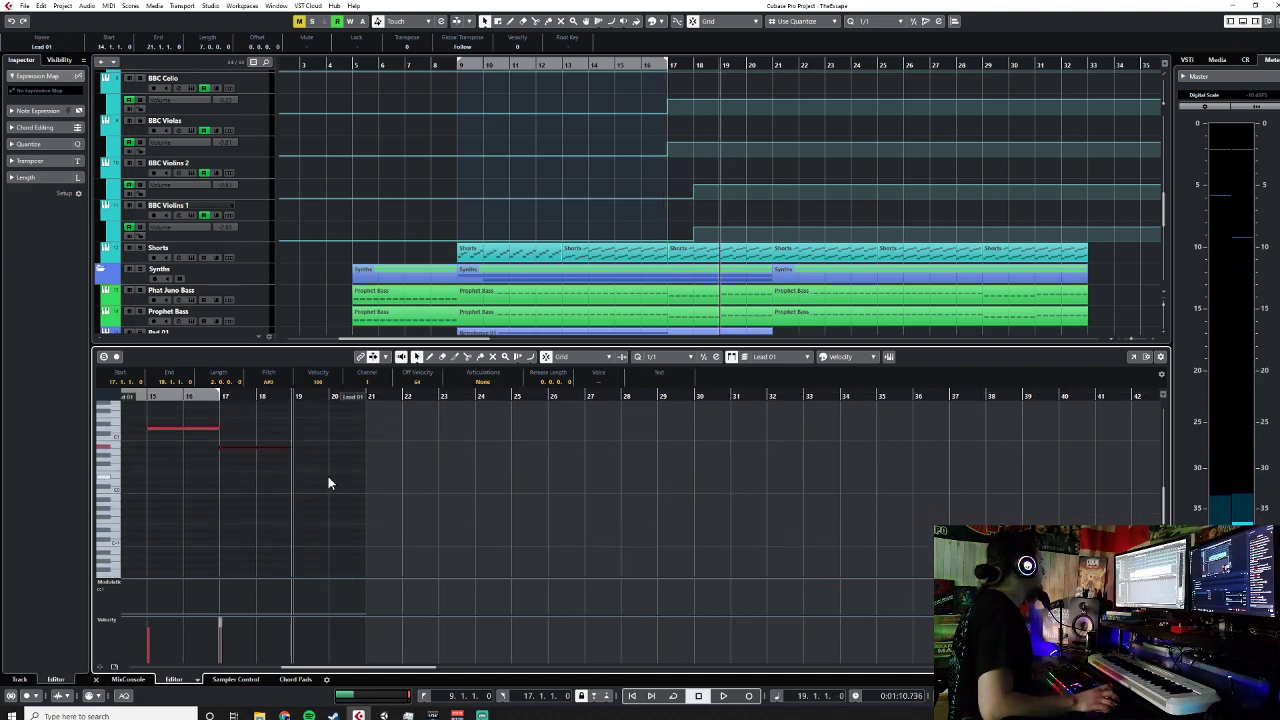
key(Up)
key(Up)
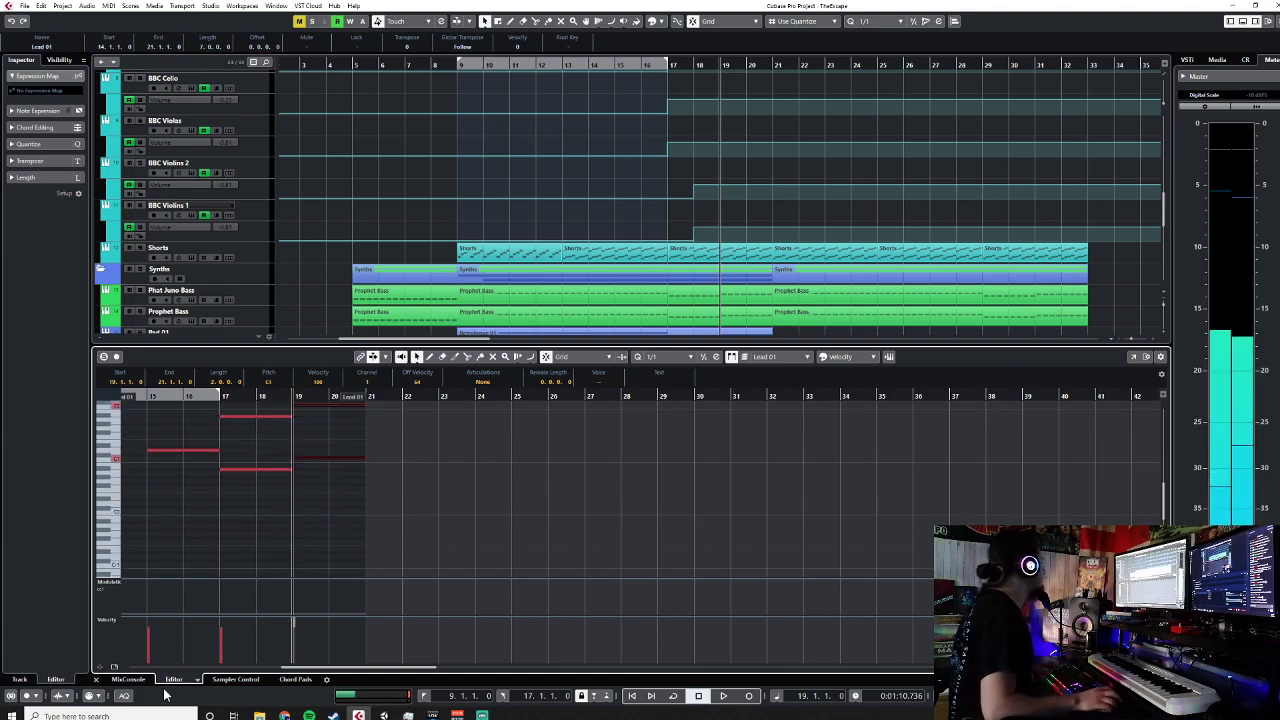
click(96, 681)
Step: Play the arrangement from bar 14 to hear the new lead notes in context
click(595, 66)
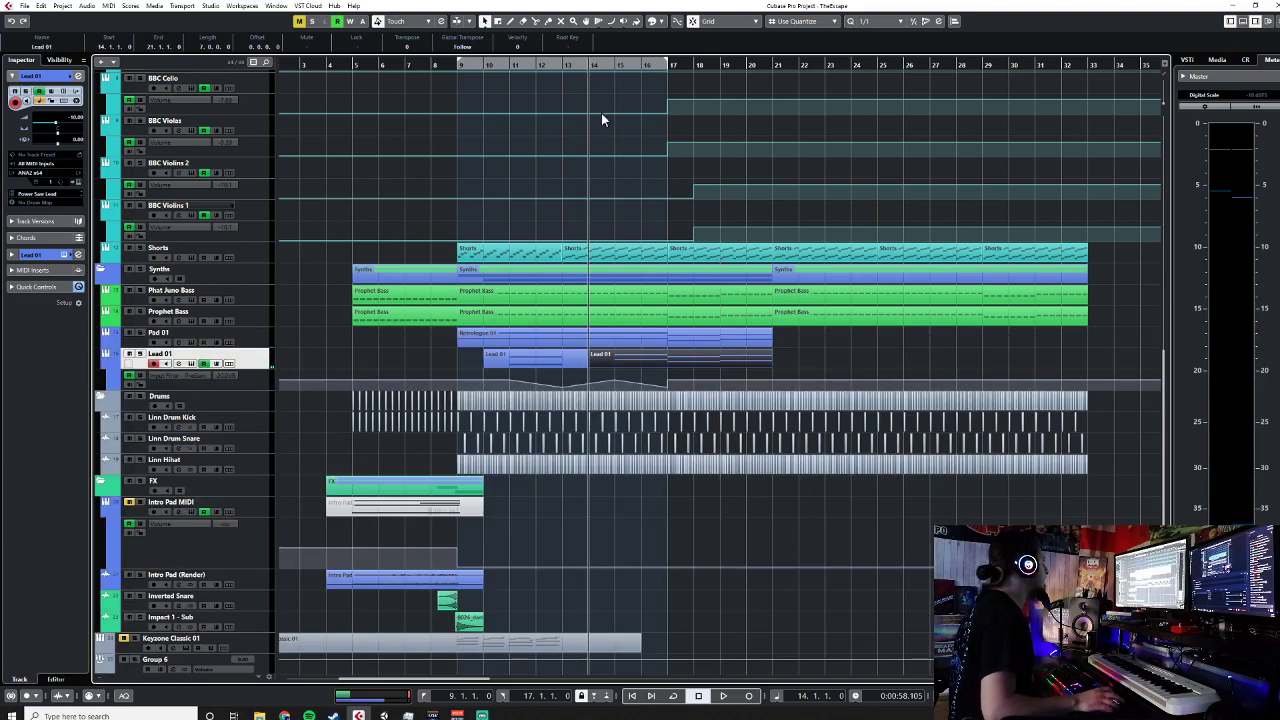
key(space)
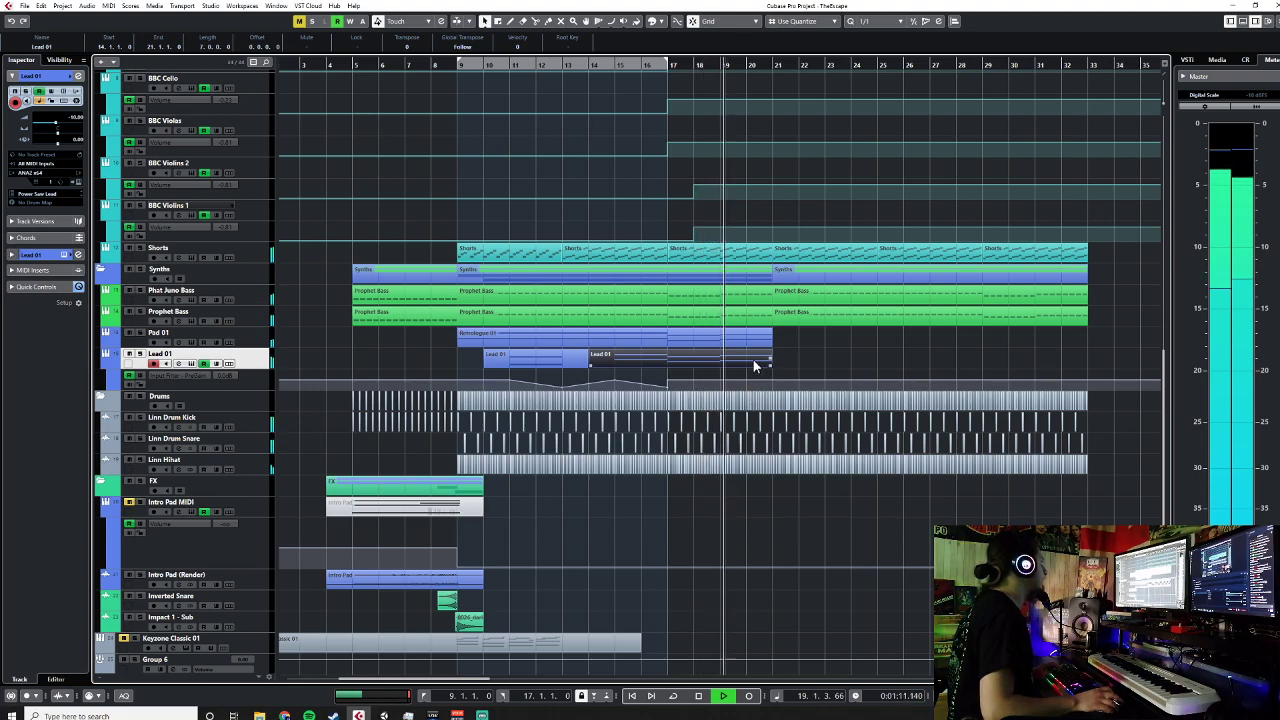
key(space)
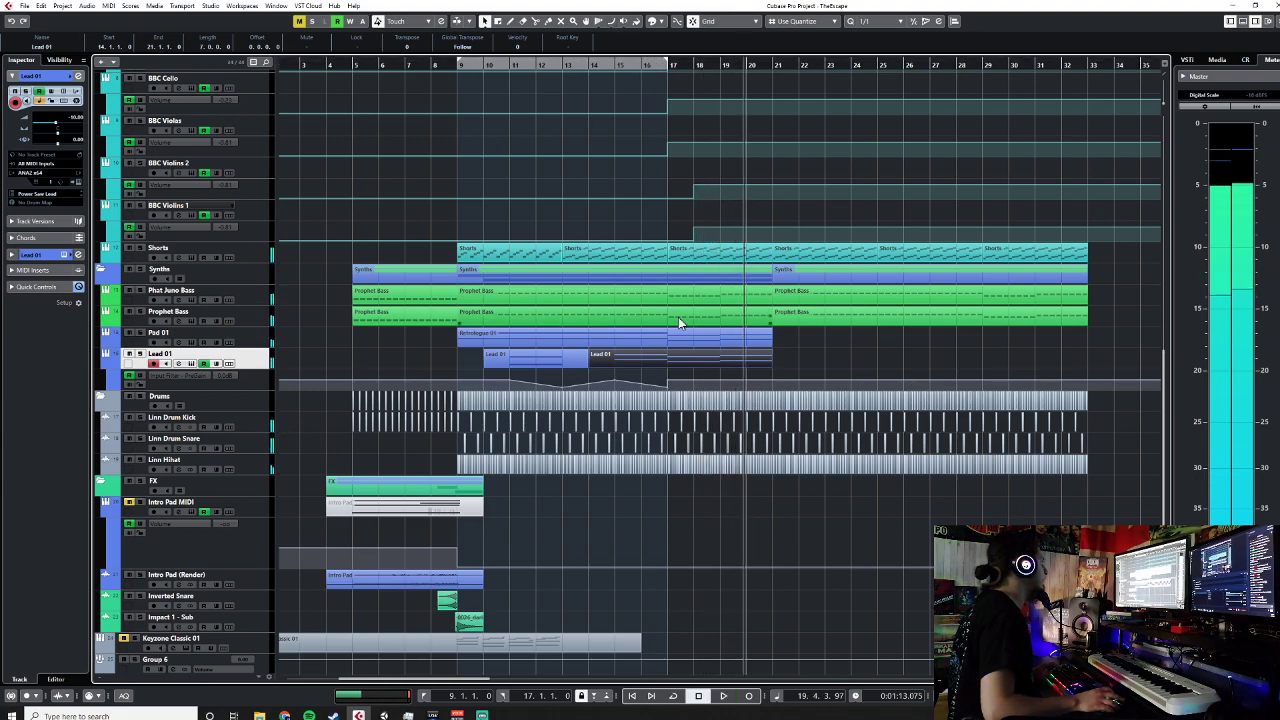
Step: Draw an F3 note from bar 17 to bar 19 in the second Lead 01 part
double_click(686, 359)
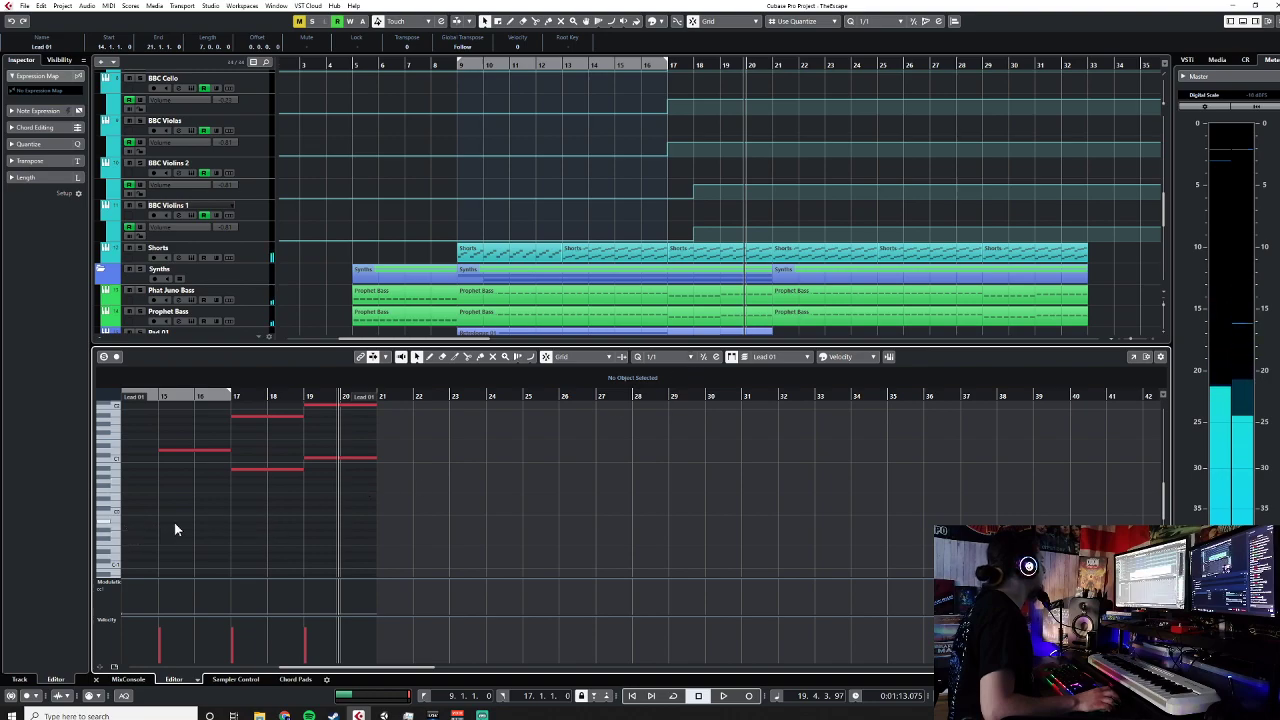
scroll(175, 522, up, 3)
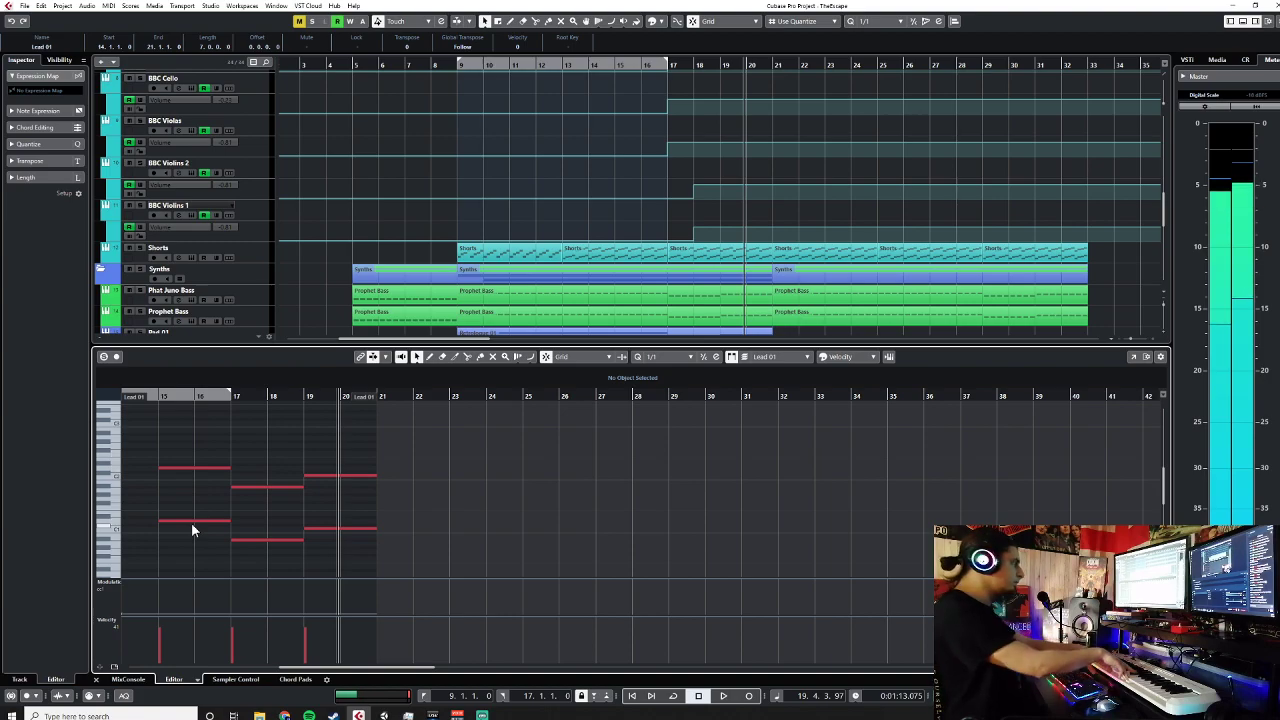
right_click(268, 481)
click(267, 473)
scroll(249, 438, up, 2)
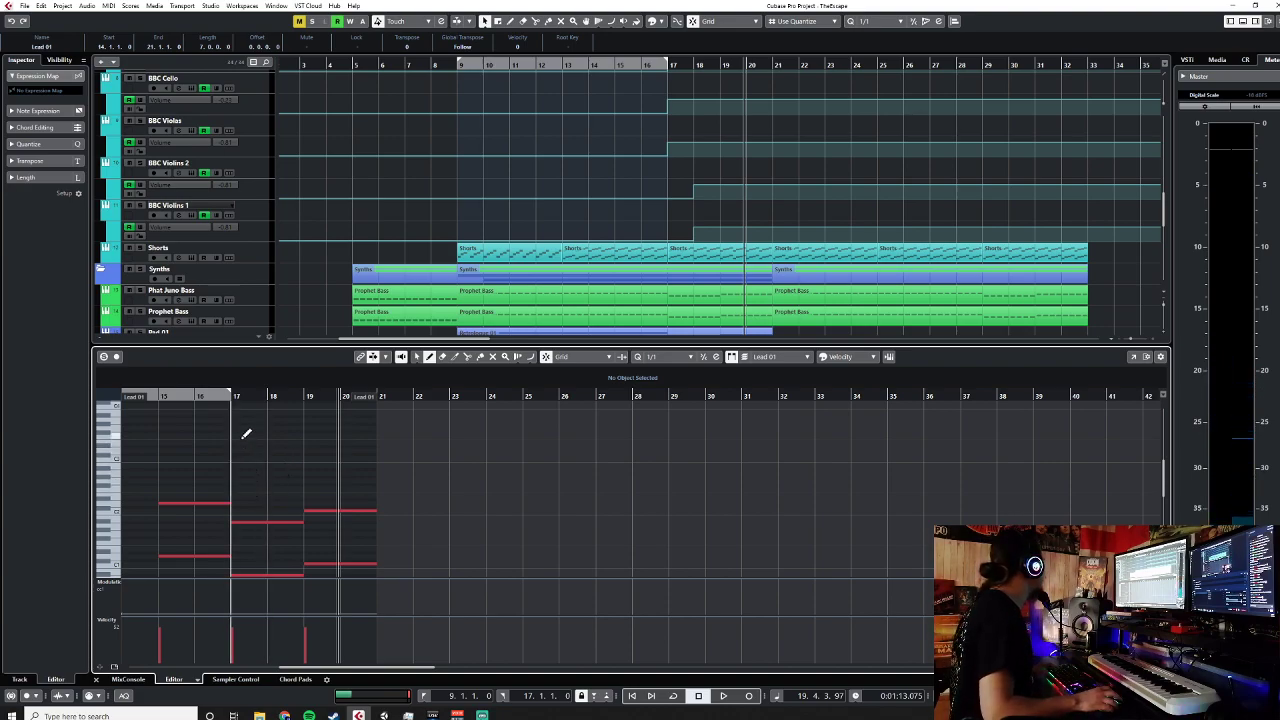
drag(244, 438, 296, 437)
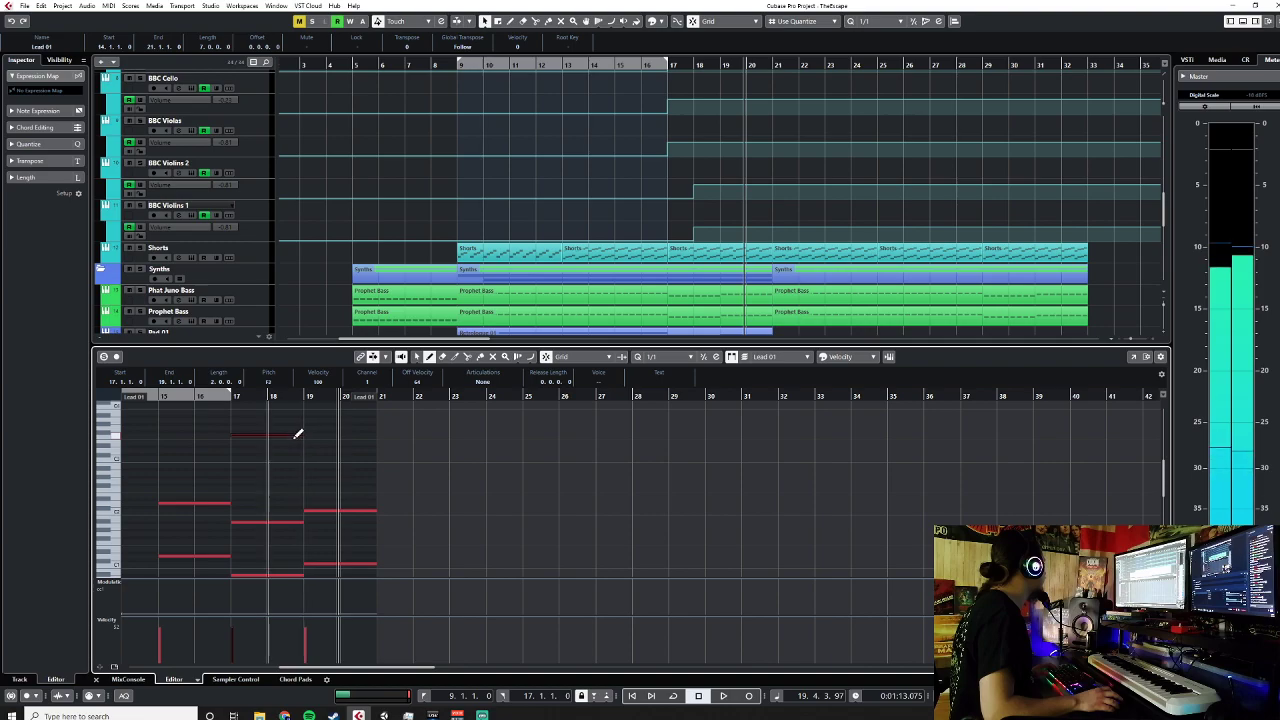
right_click(286, 437)
click(292, 441)
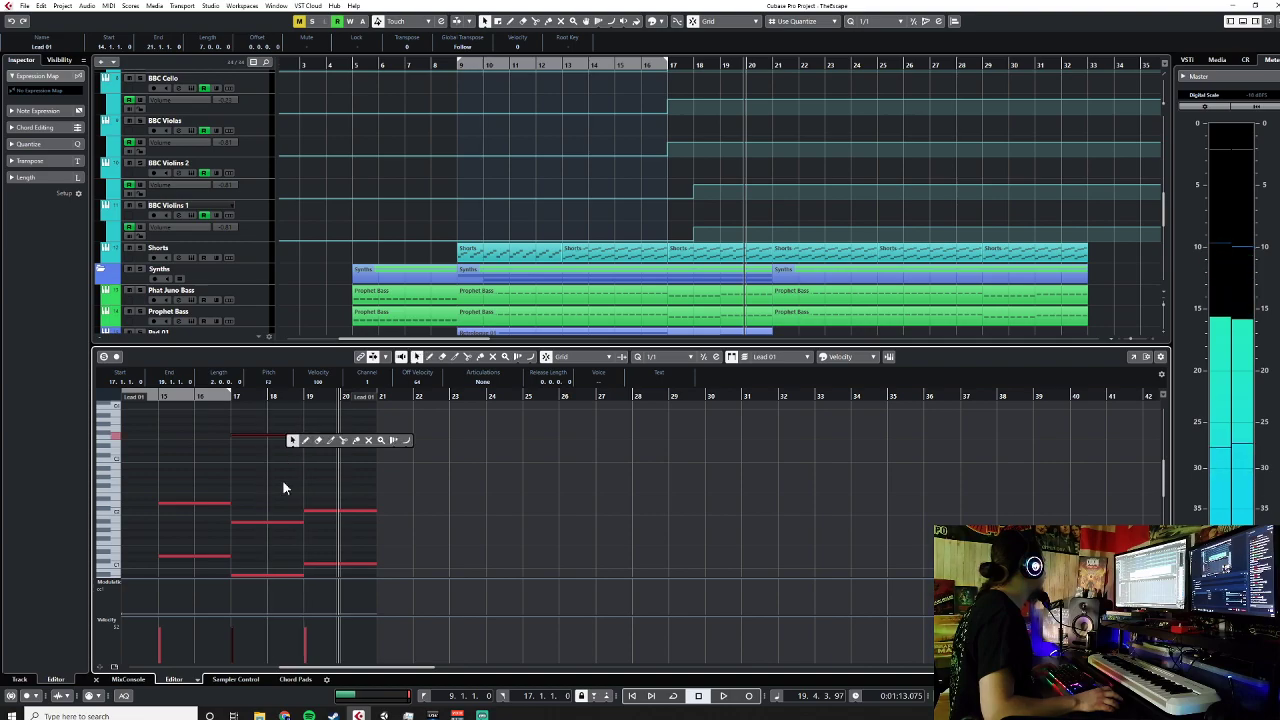
Step: Reduce the F3 note's velocity and add a copy of it at bar 19 transposed to D#3
click(240, 650)
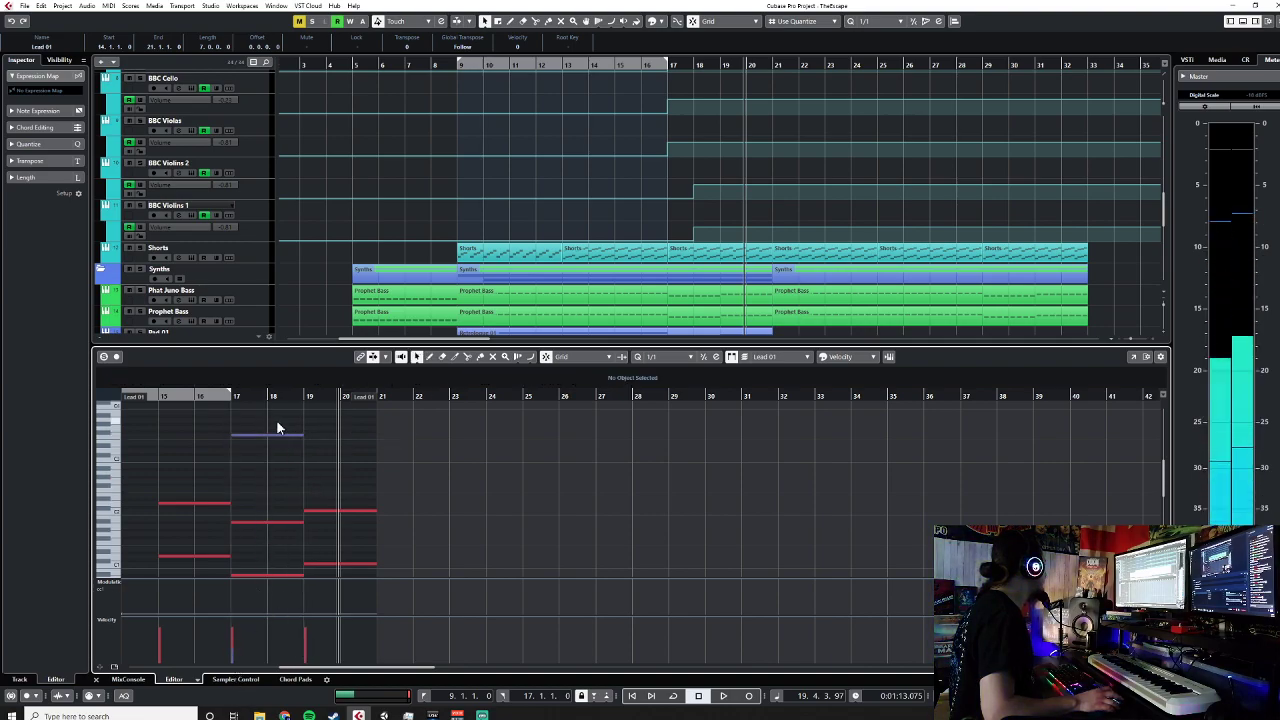
click(304, 396)
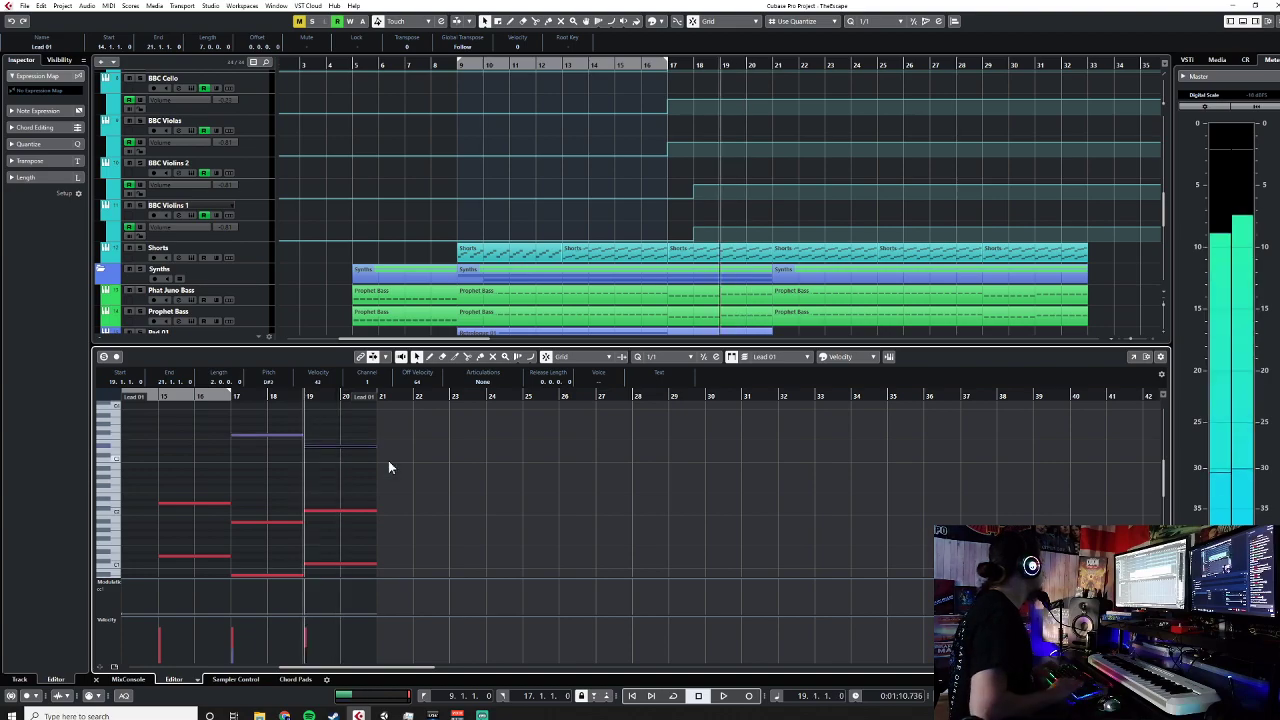
click(95, 680)
Step: Extend the second Lead 01 part to bar 25 and draw D1 and D2 notes from bar 21 to bar 25
drag(770, 364, 882, 370)
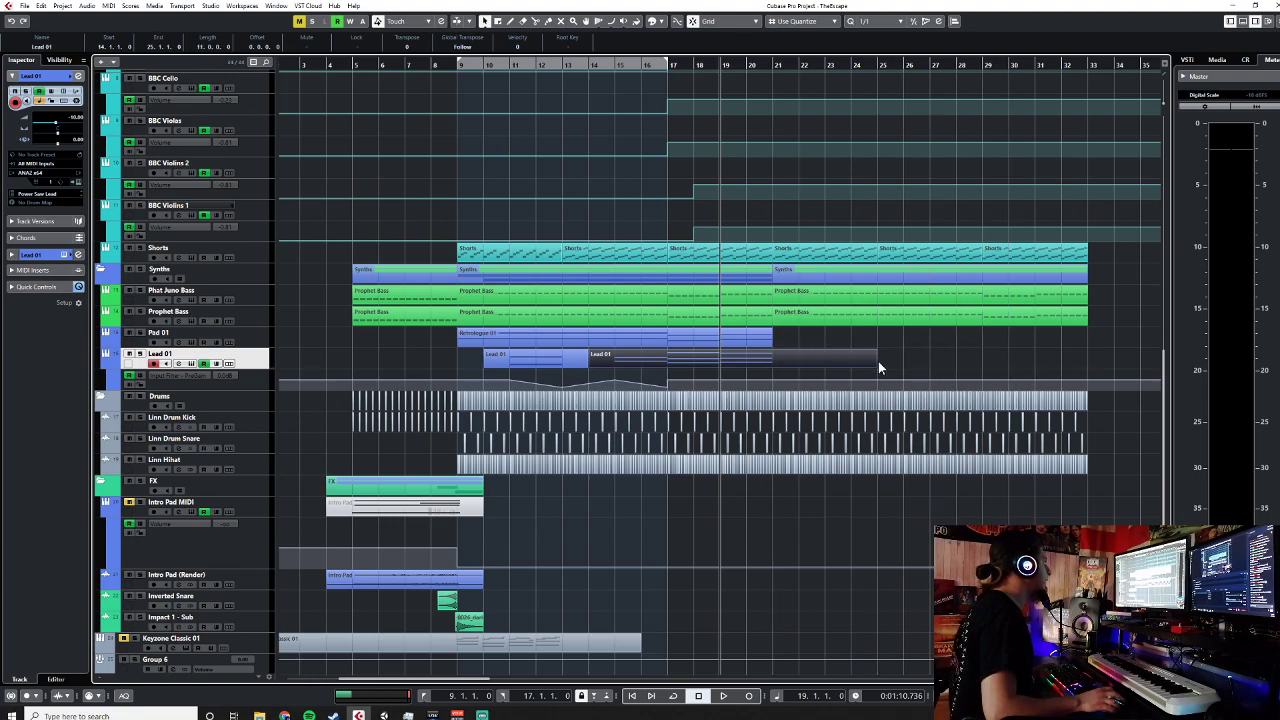
double_click(870, 364)
click(425, 528)
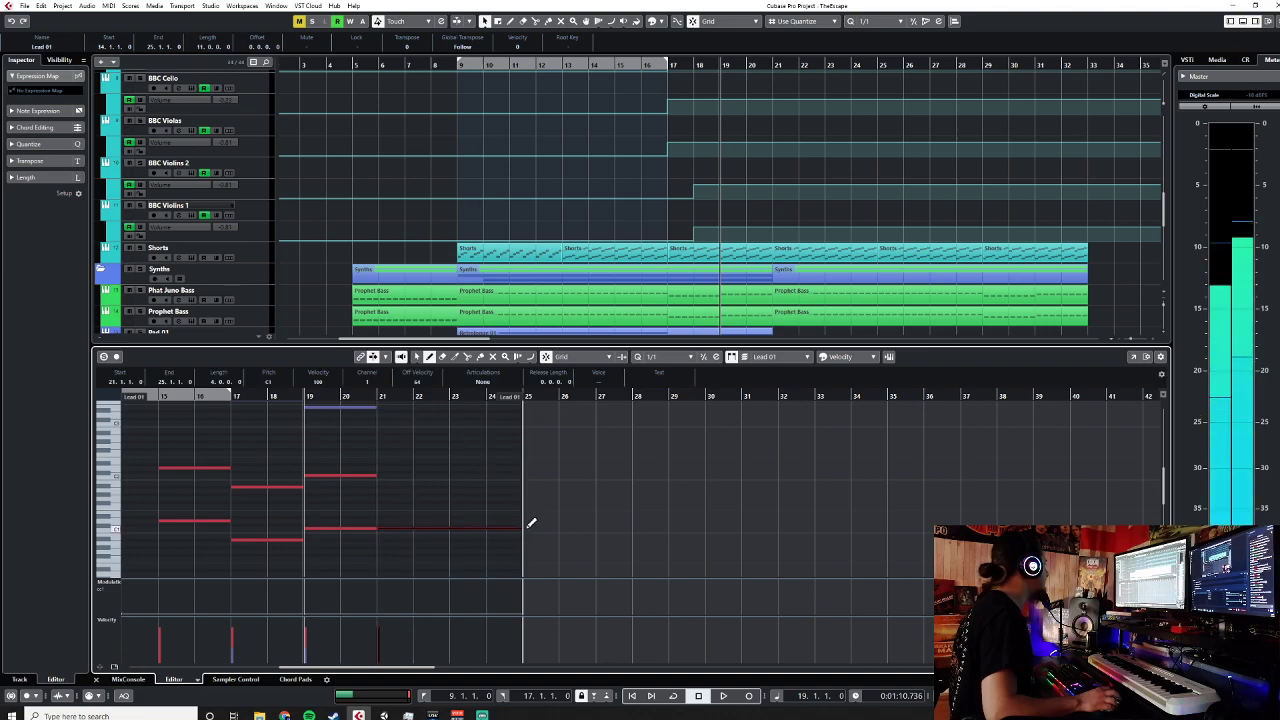
drag(391, 518, 522, 518)
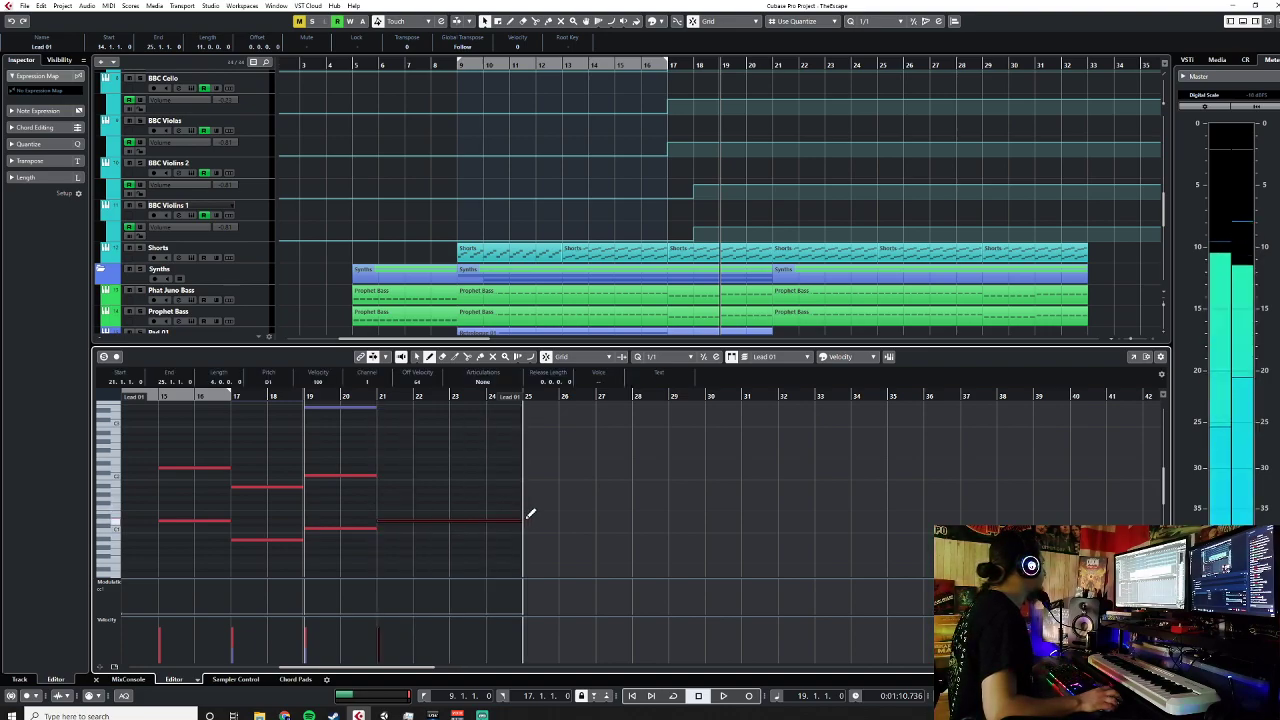
drag(393, 466, 521, 466)
Step: Add a low D0 note from bar 21 to bar 25 beneath the D octave notes
scroll(398, 535, down, 3)
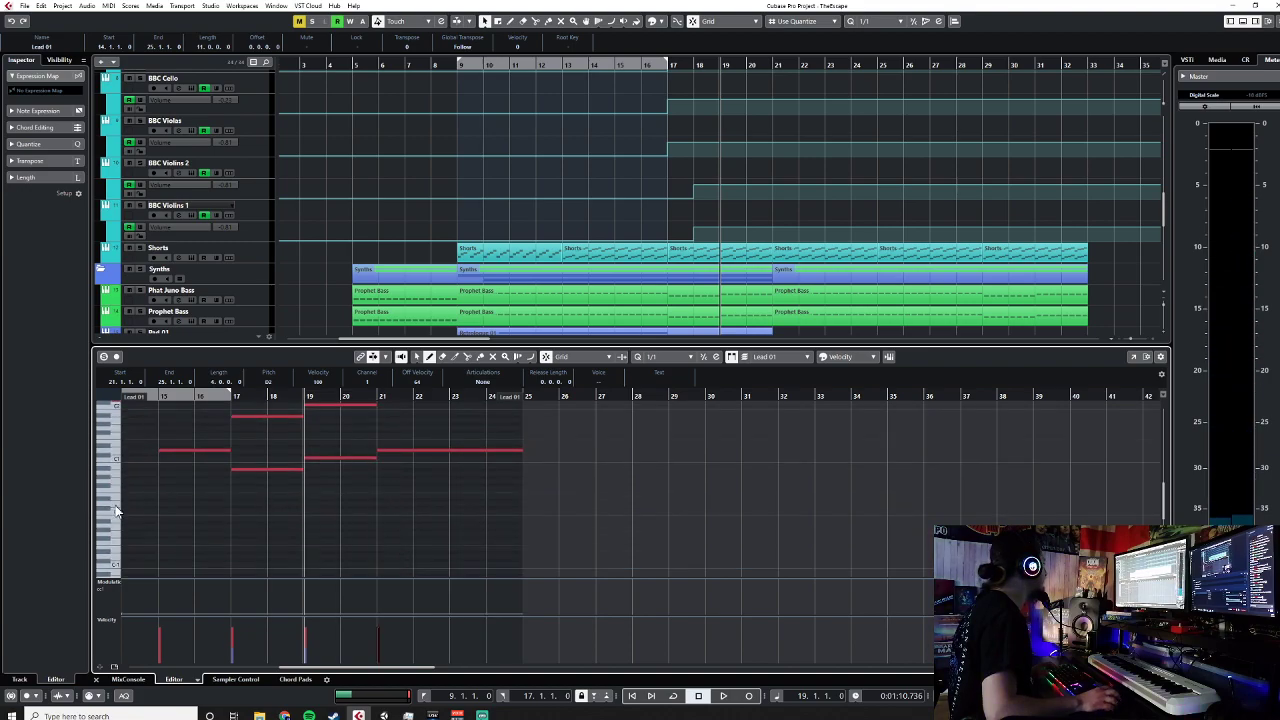
click(115, 509)
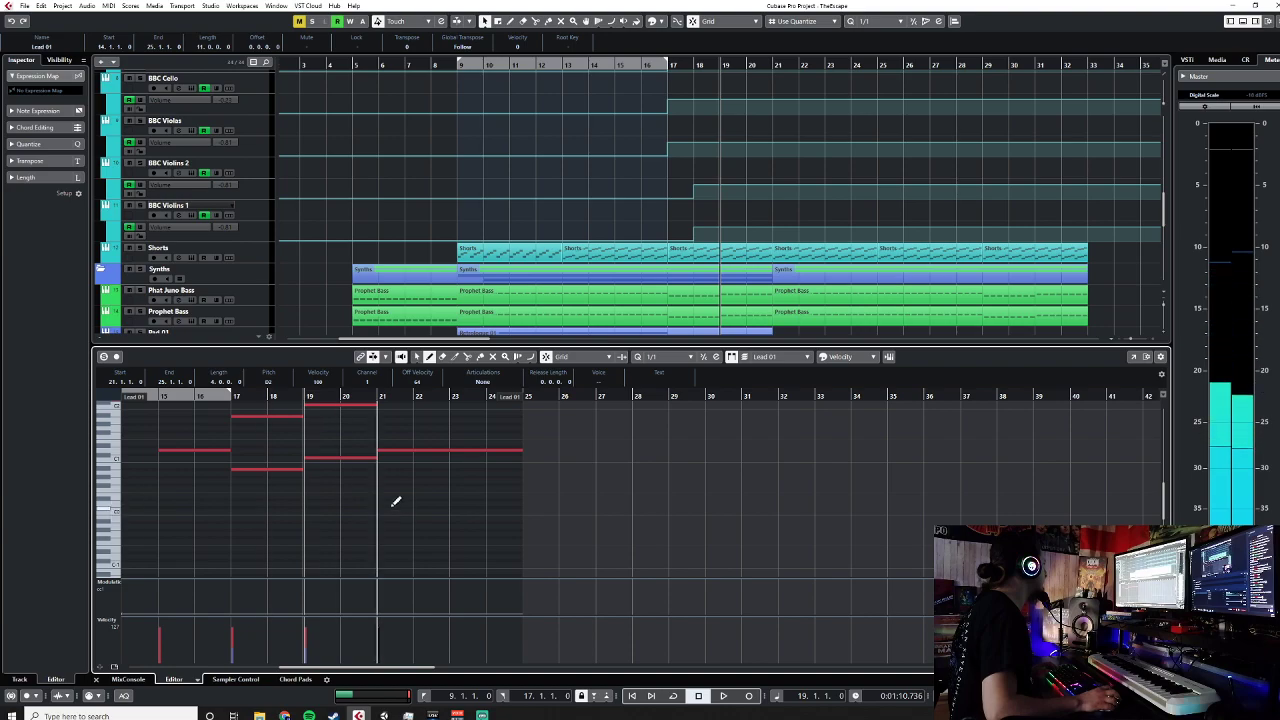
drag(391, 502, 524, 503)
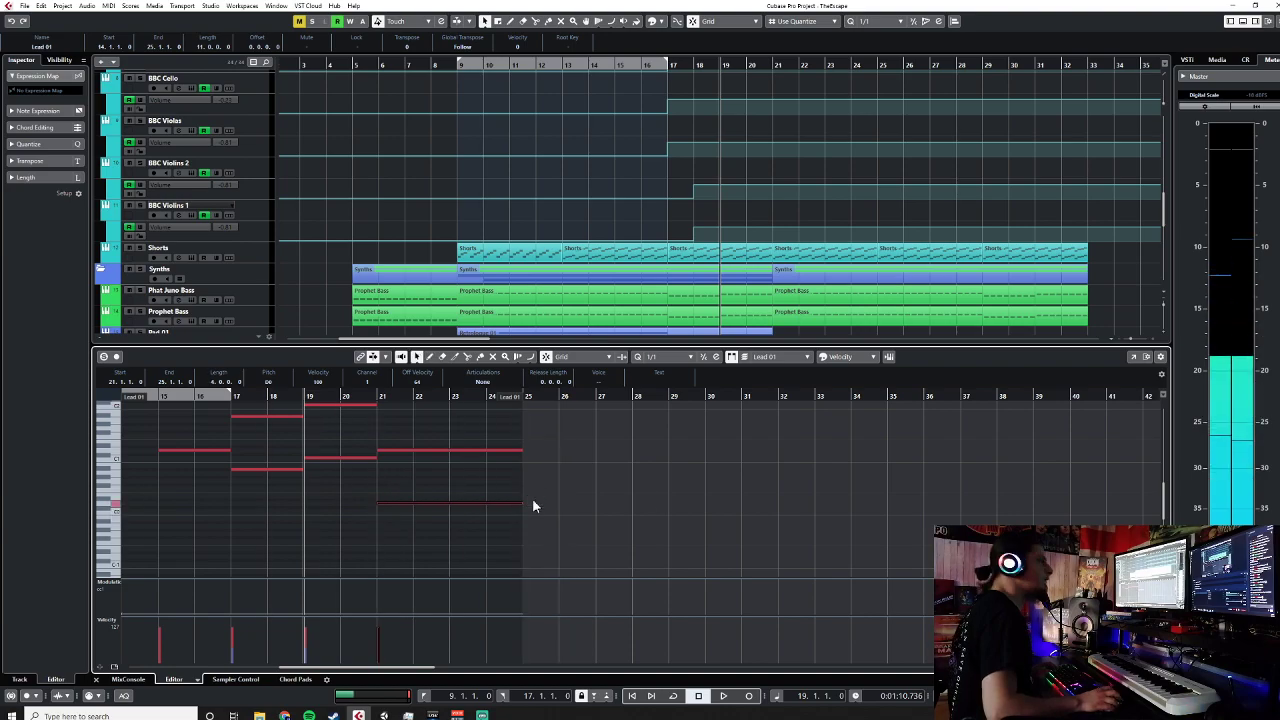
click(97, 680)
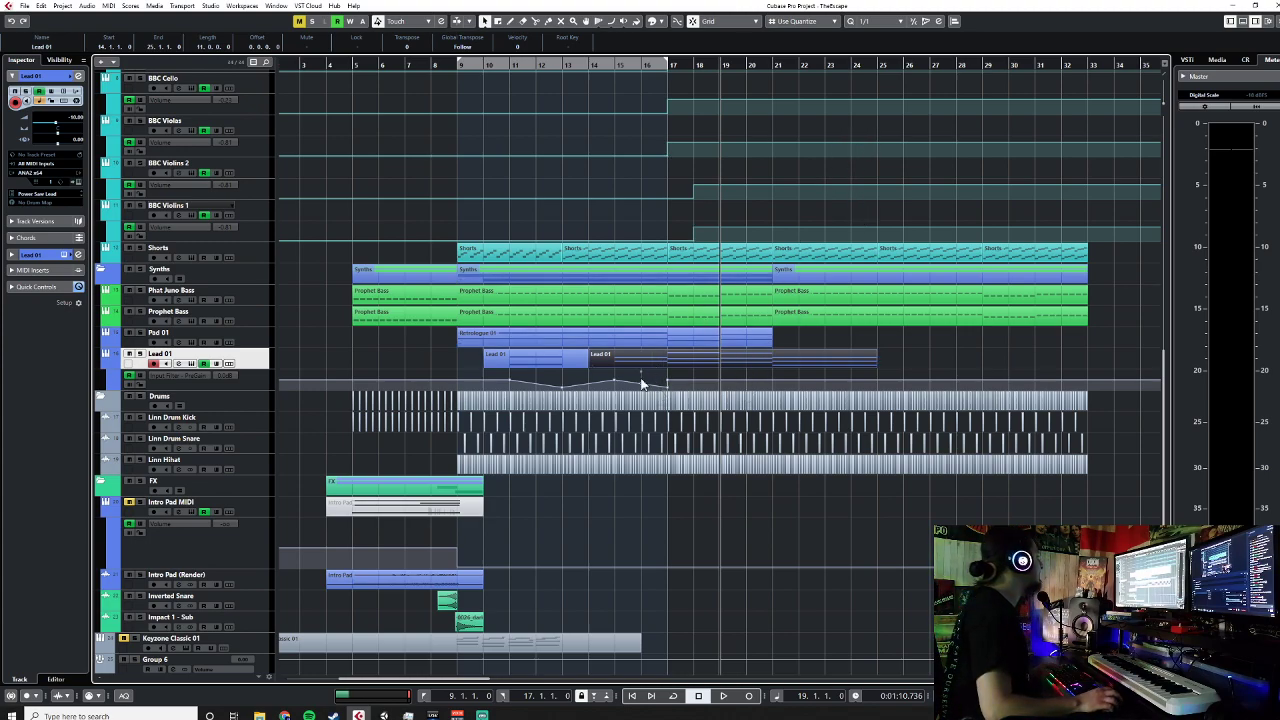
Step: Play the arrangement from about bar 16 and check the second Lead 01 part's notes in the editor
click(637, 62)
key(space)
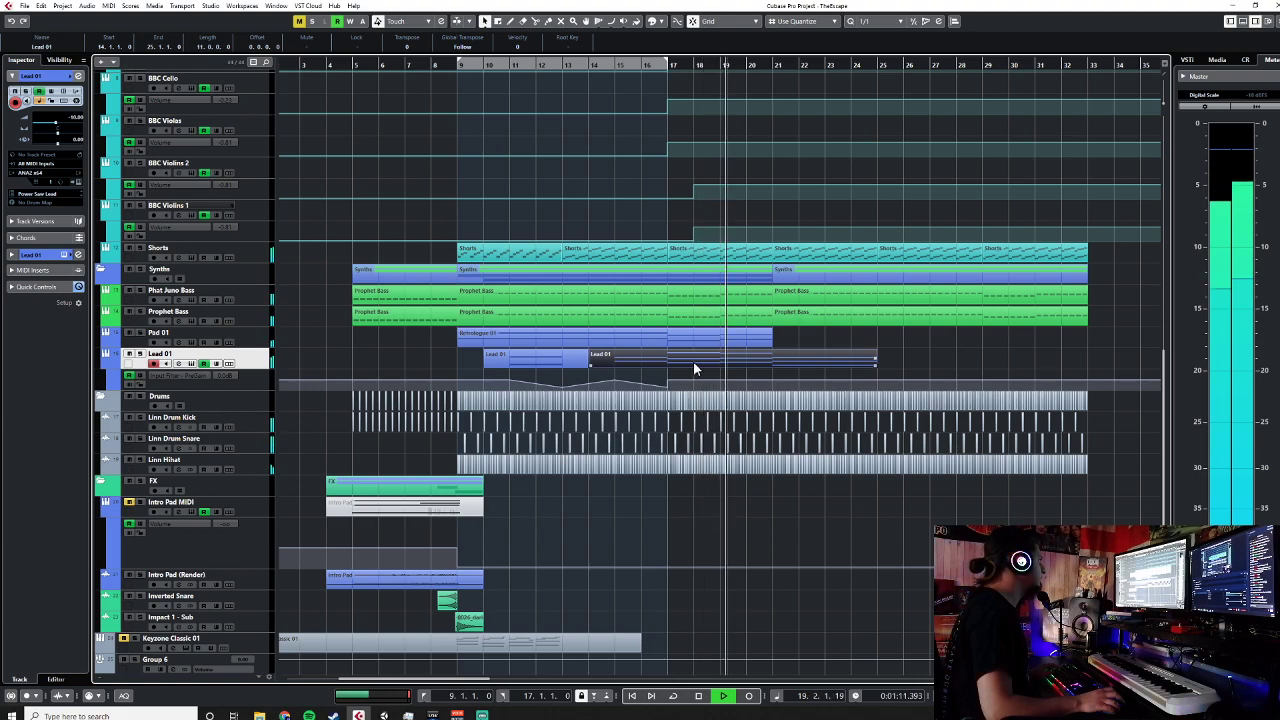
double_click(693, 361)
scroll(485, 460, up, 3)
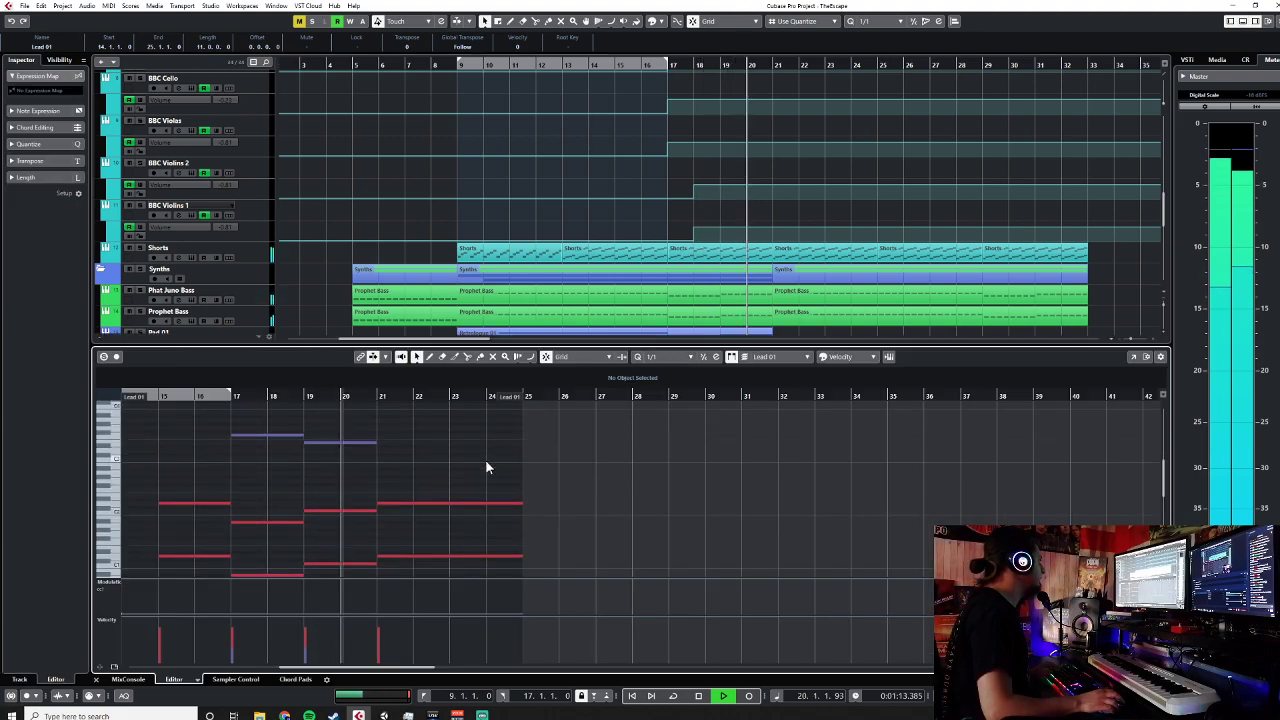
Step: Trim the D1 and D0 notes to start at bar 22 and shorten the D2 note to end at bar 22
scroll(485, 460, down, 2)
scroll(485, 467, down, 1)
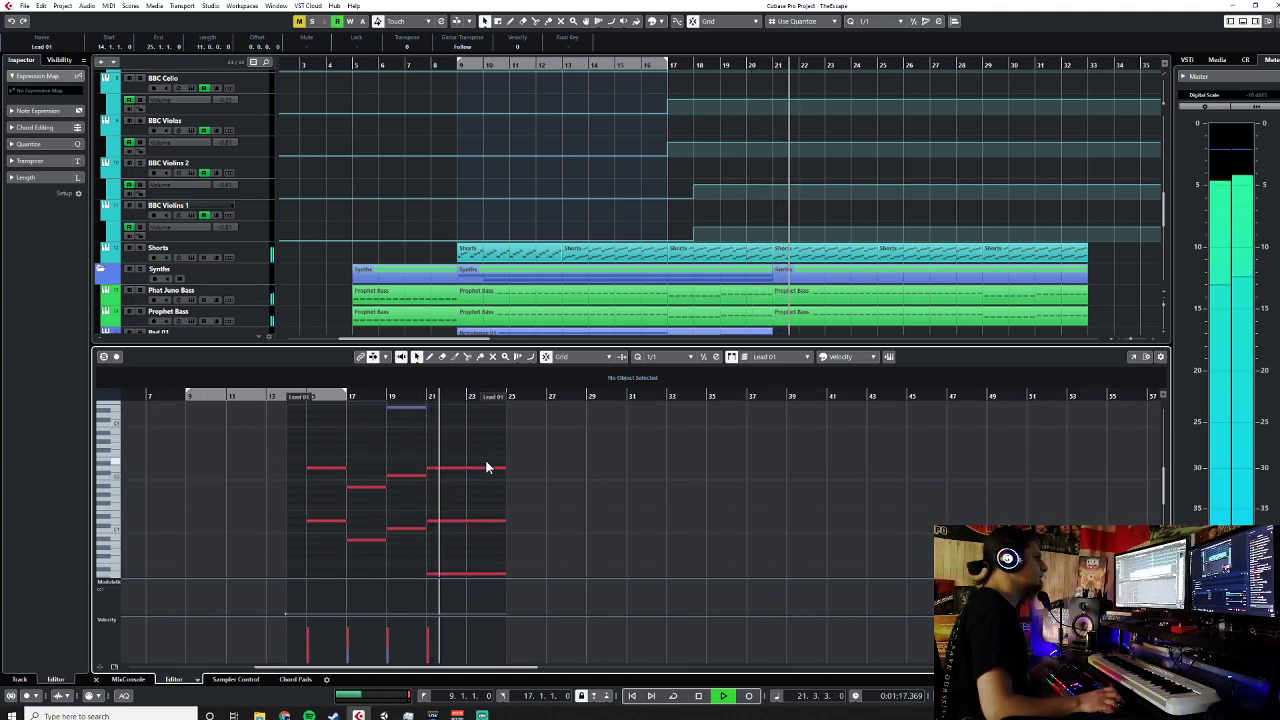
scroll(349, 485, up, 1)
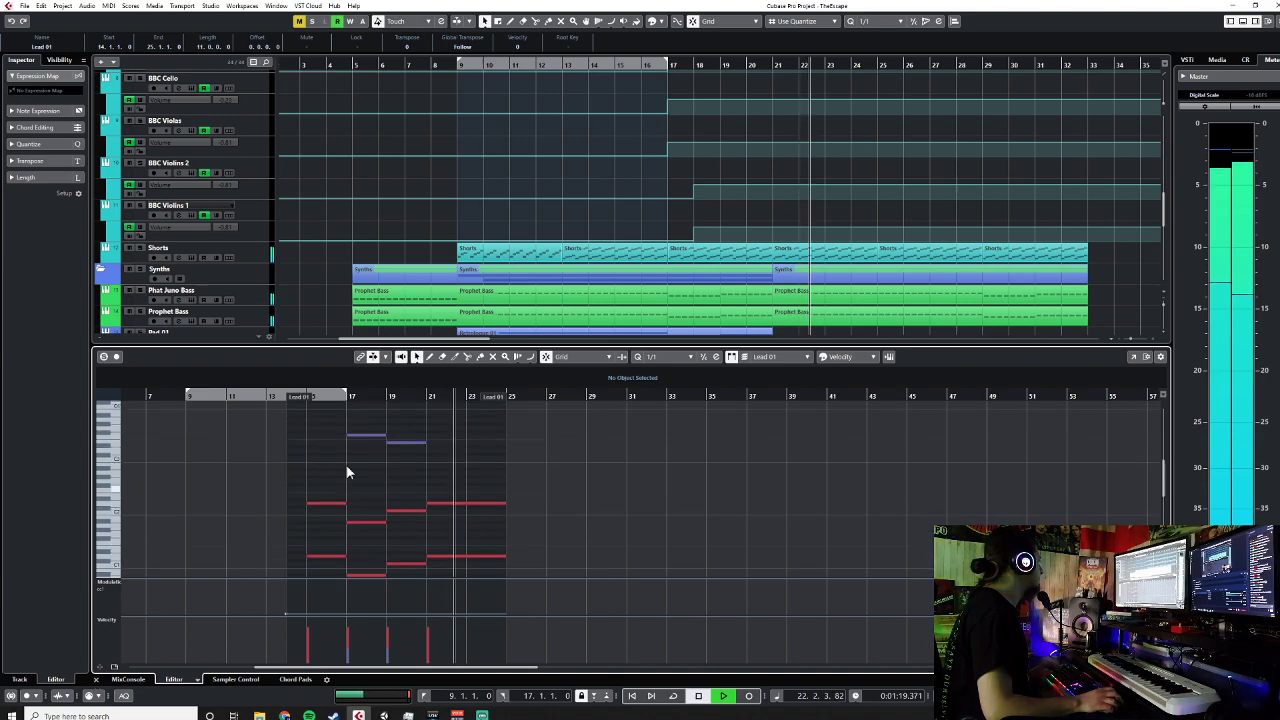
drag(405, 457, 407, 458)
scroll(524, 505, down, 1)
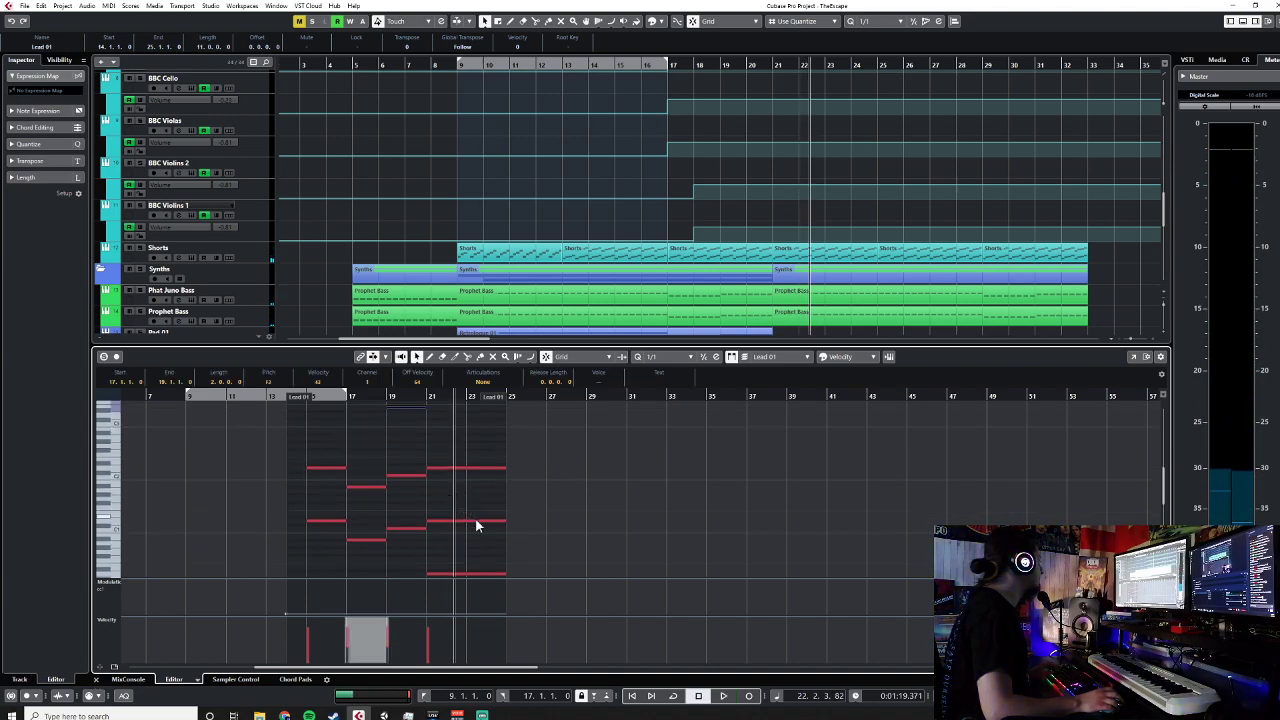
click(477, 522)
scroll(477, 522, up, 3)
drag(340, 522, 387, 523)
drag(341, 575, 388, 576)
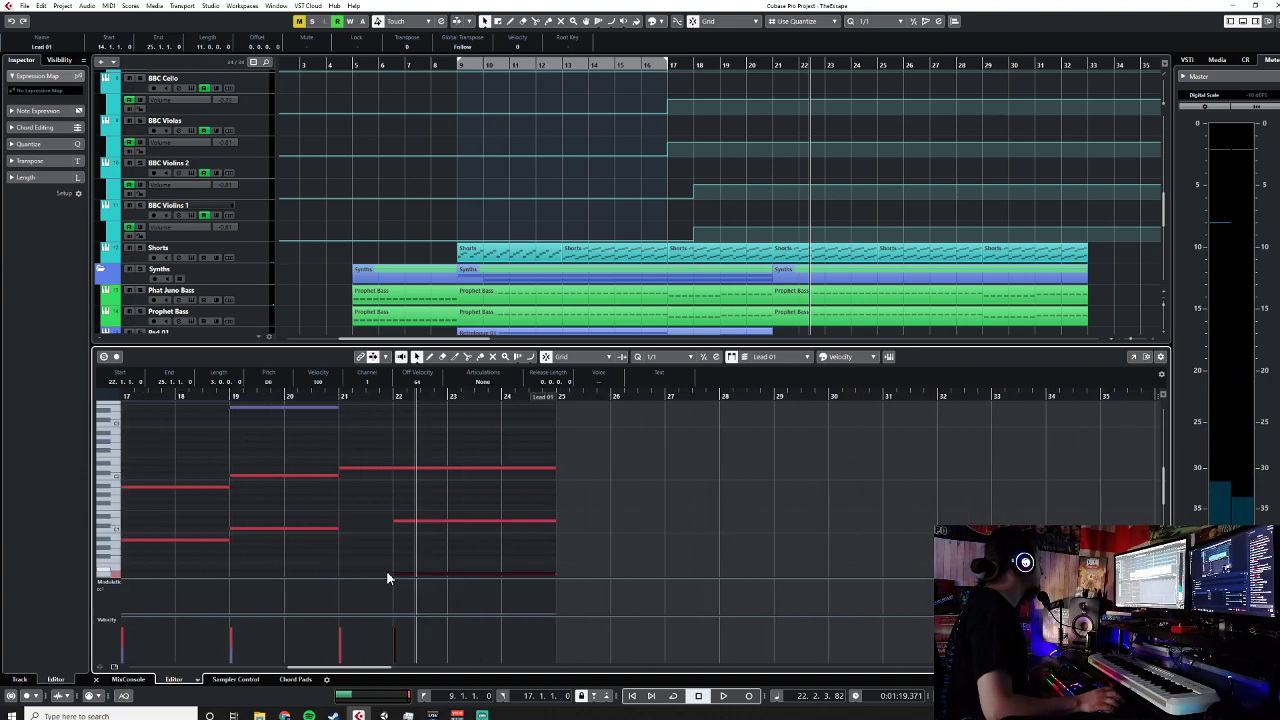
drag(554, 469, 396, 470)
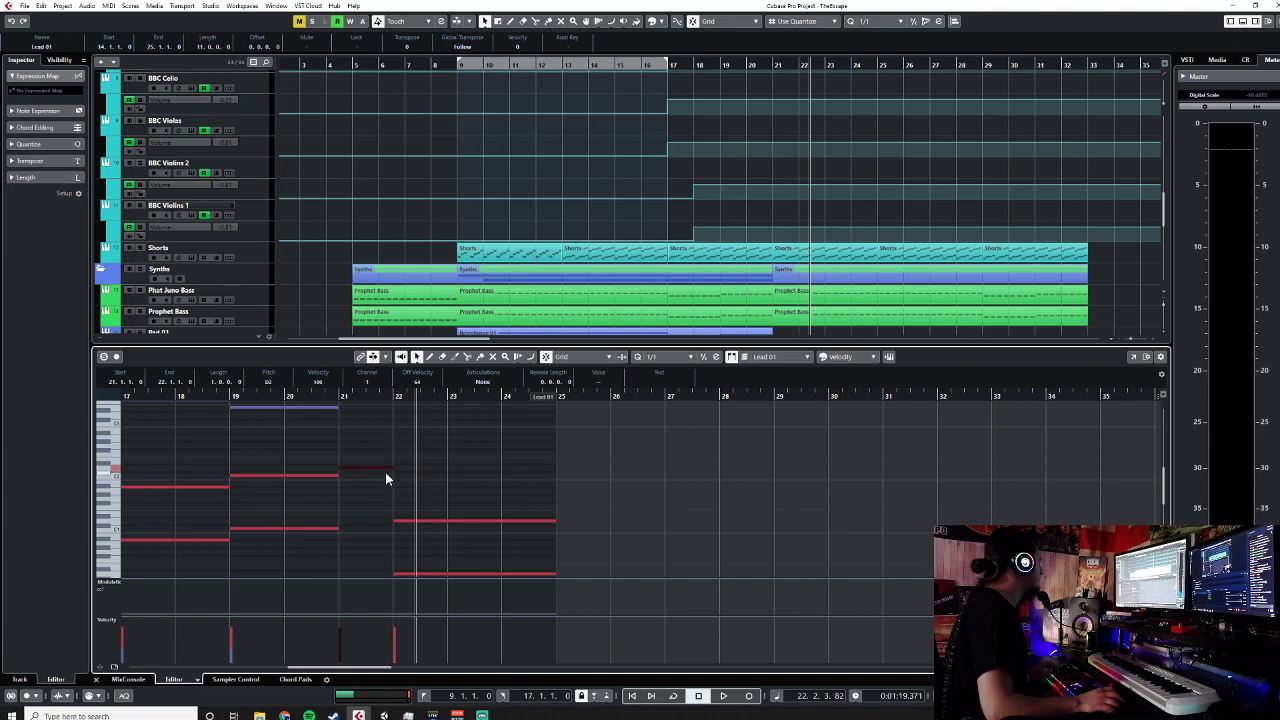
Step: Delete the high F3 and D#3 notes at bars 17 and 19 and close the note editor
scroll(385, 471, down, 2)
scroll(385, 472, up, 1)
drag(208, 428, 329, 491)
key(Delete)
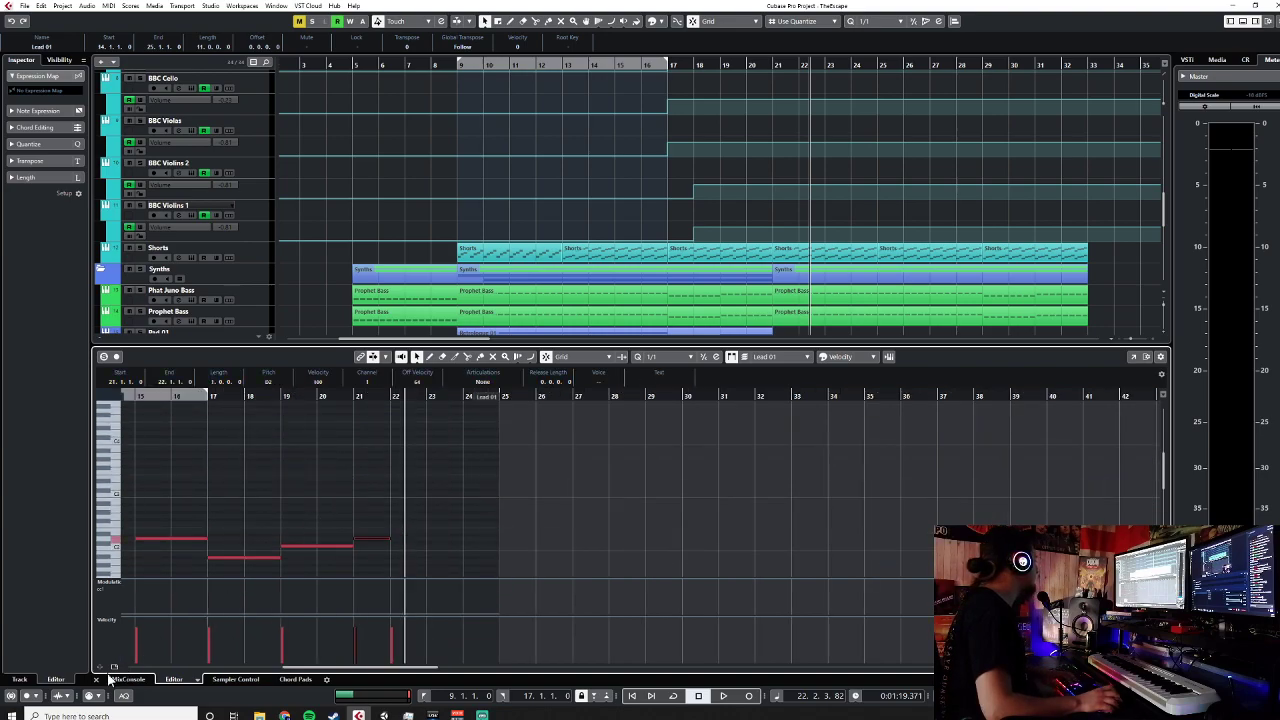
click(96, 680)
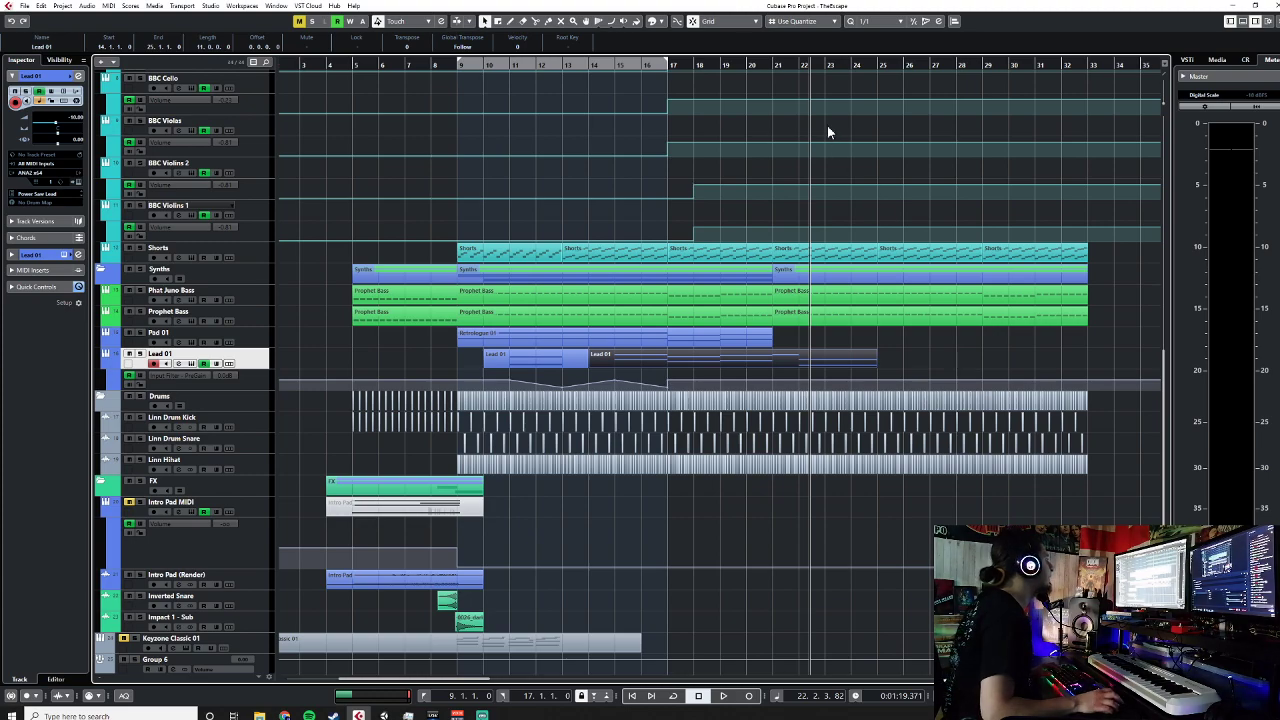
Step: Add PreGain automation points on Lead 01 at bars 22 and 25, lowering the bar 25 point so the gain ramps down
click(748, 66)
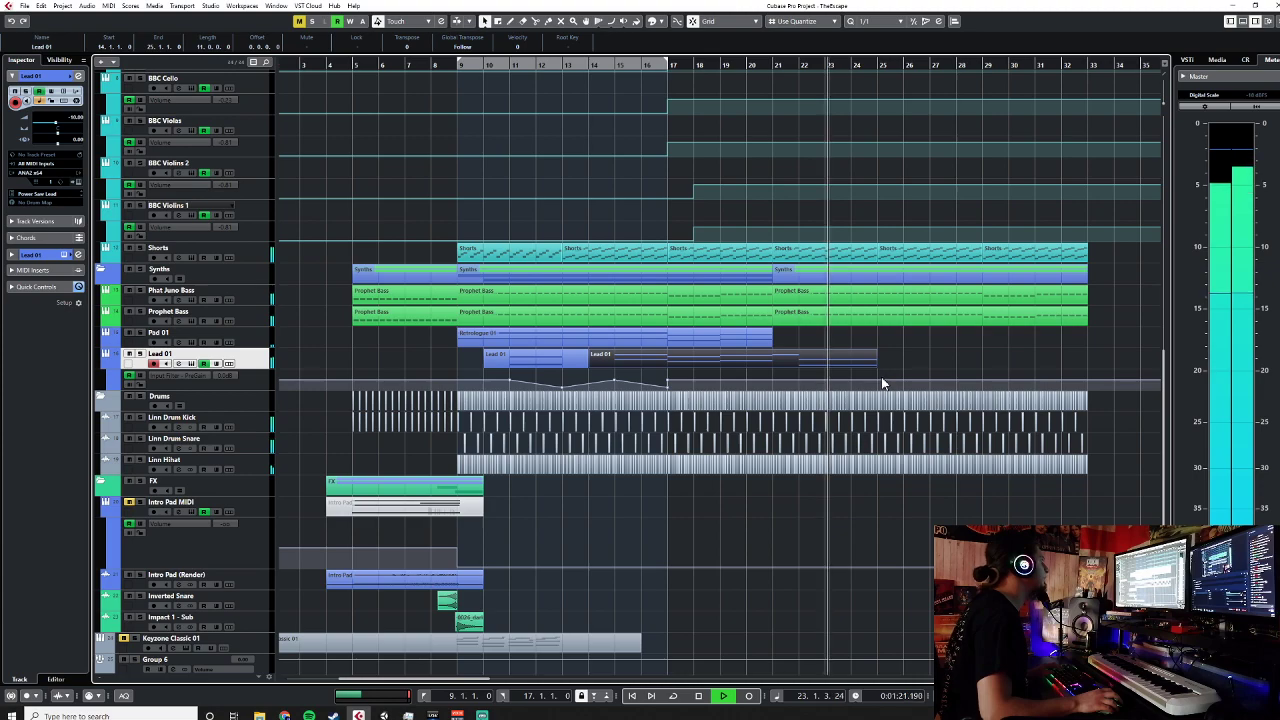
click(800, 381)
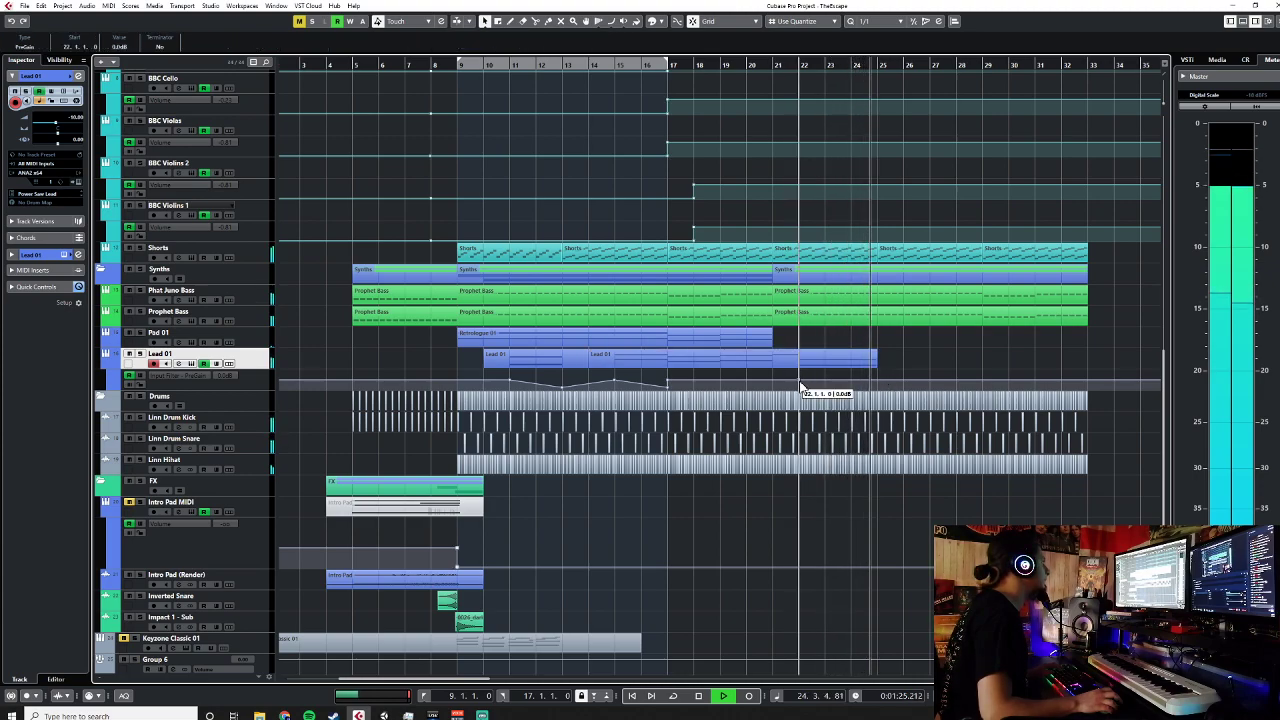
click(878, 380)
drag(878, 382, 880, 391)
click(879, 392)
click(915, 368)
key(space)
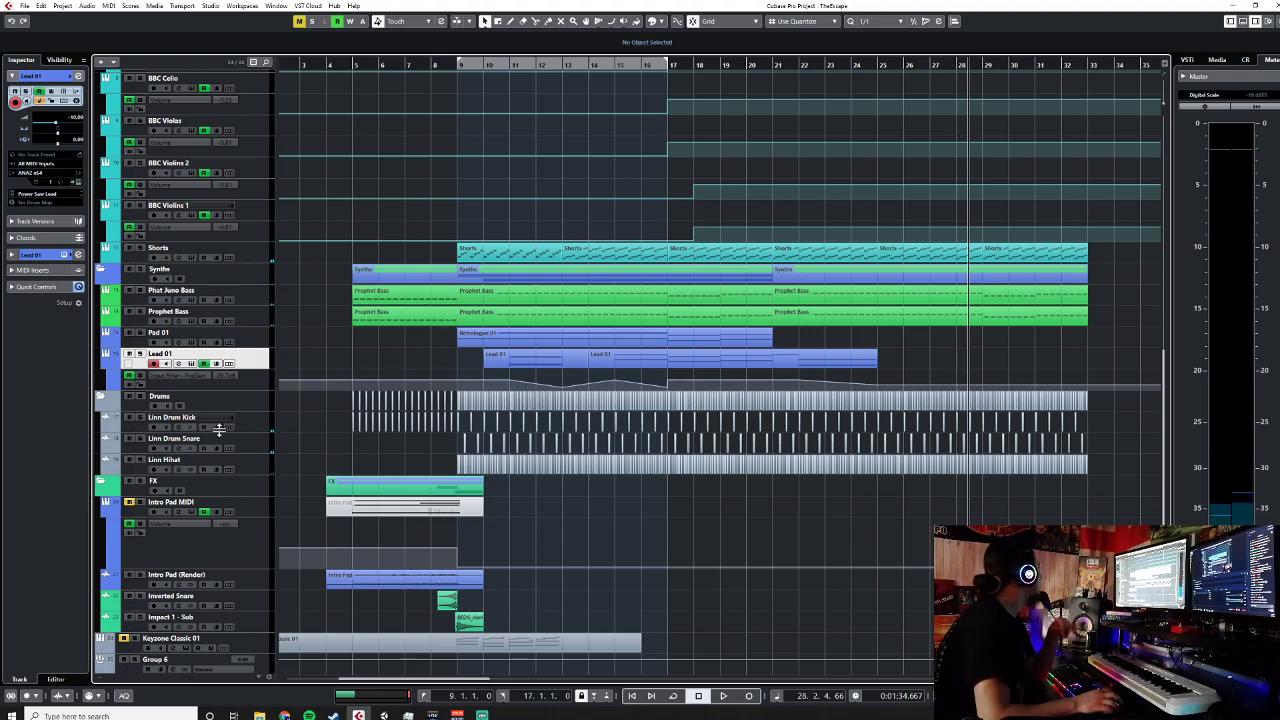
Step: Insert a PingPongDelay on the Lead 01 channel and play the arrangement from bar 9
key(F3)
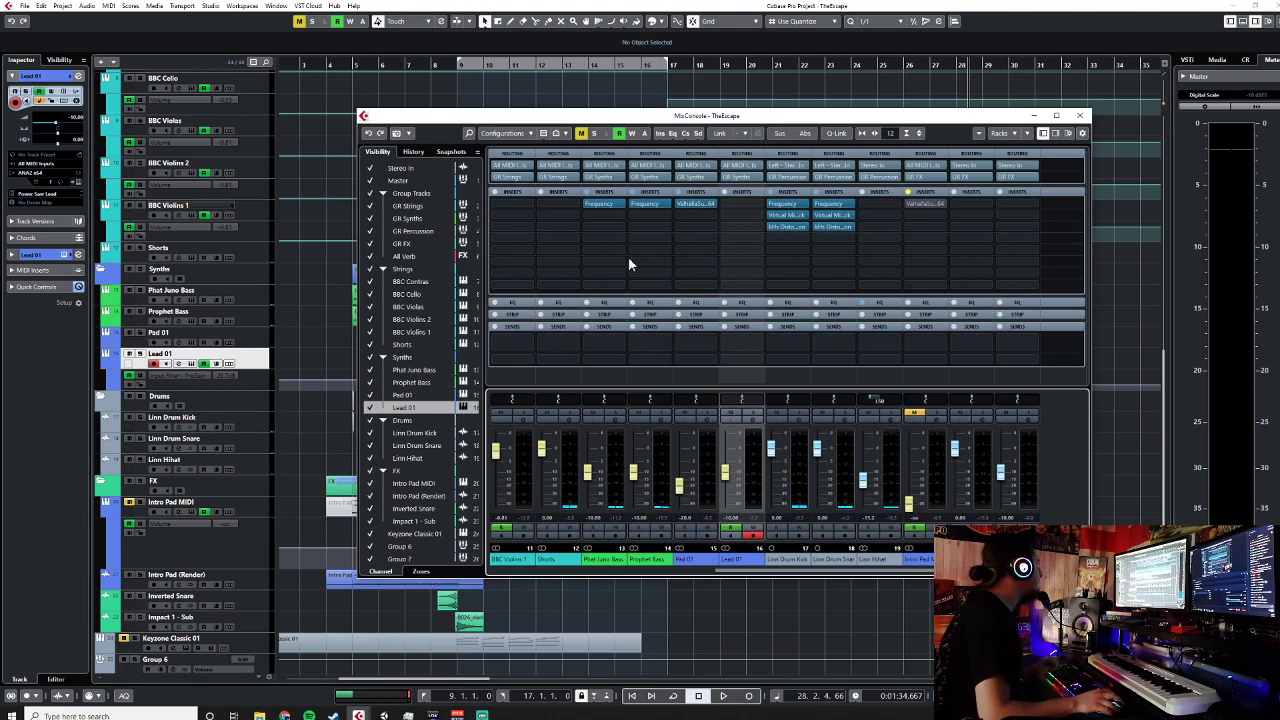
click(748, 205)
text(delay)
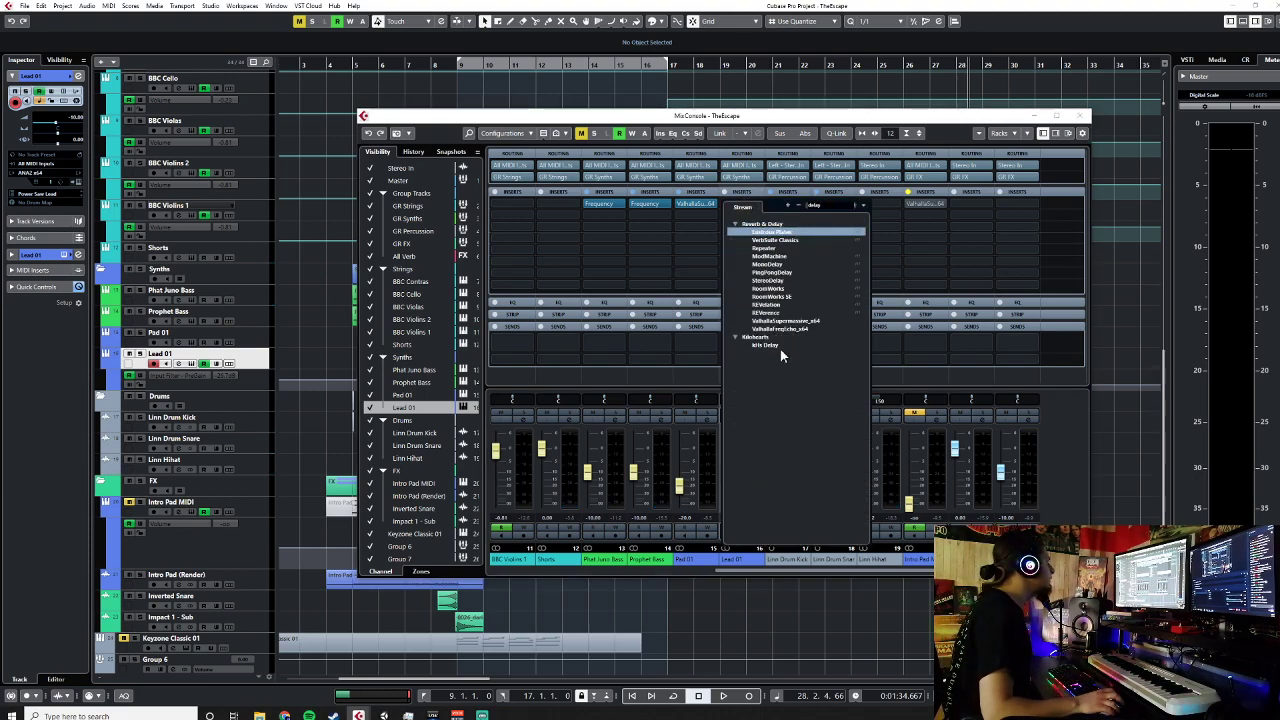
click(782, 273)
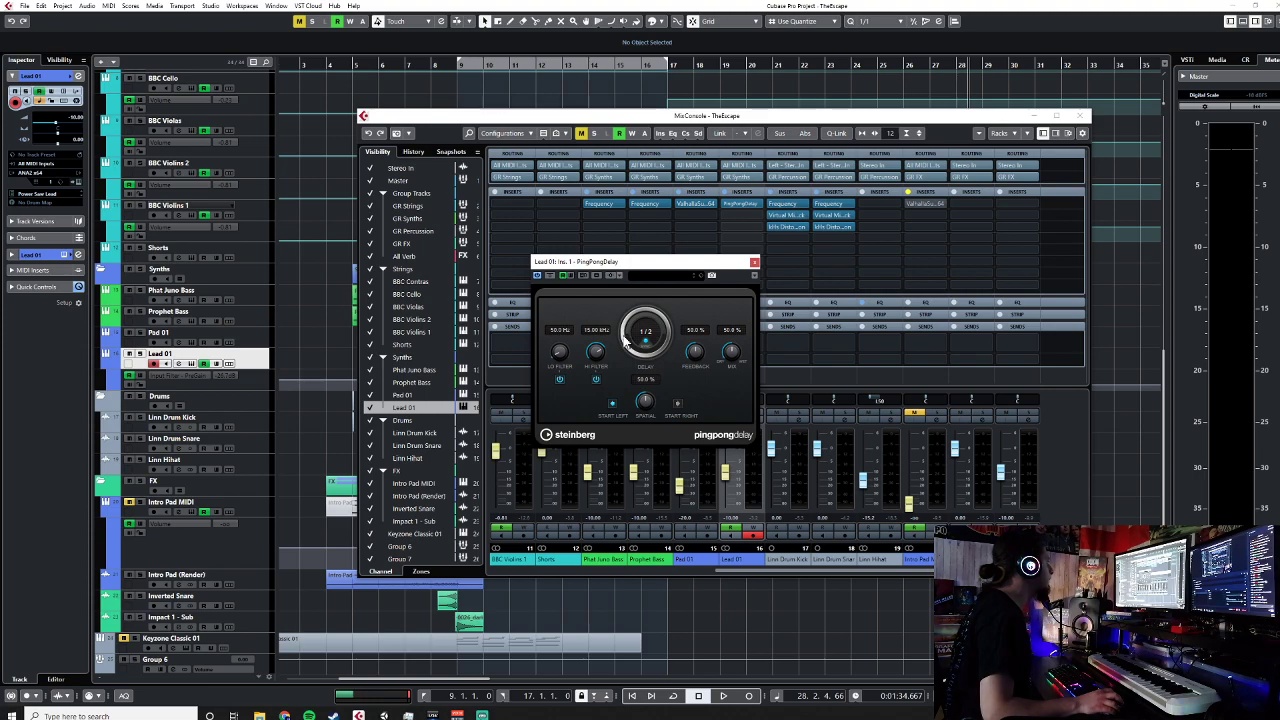
click(754, 263)
click(1082, 117)
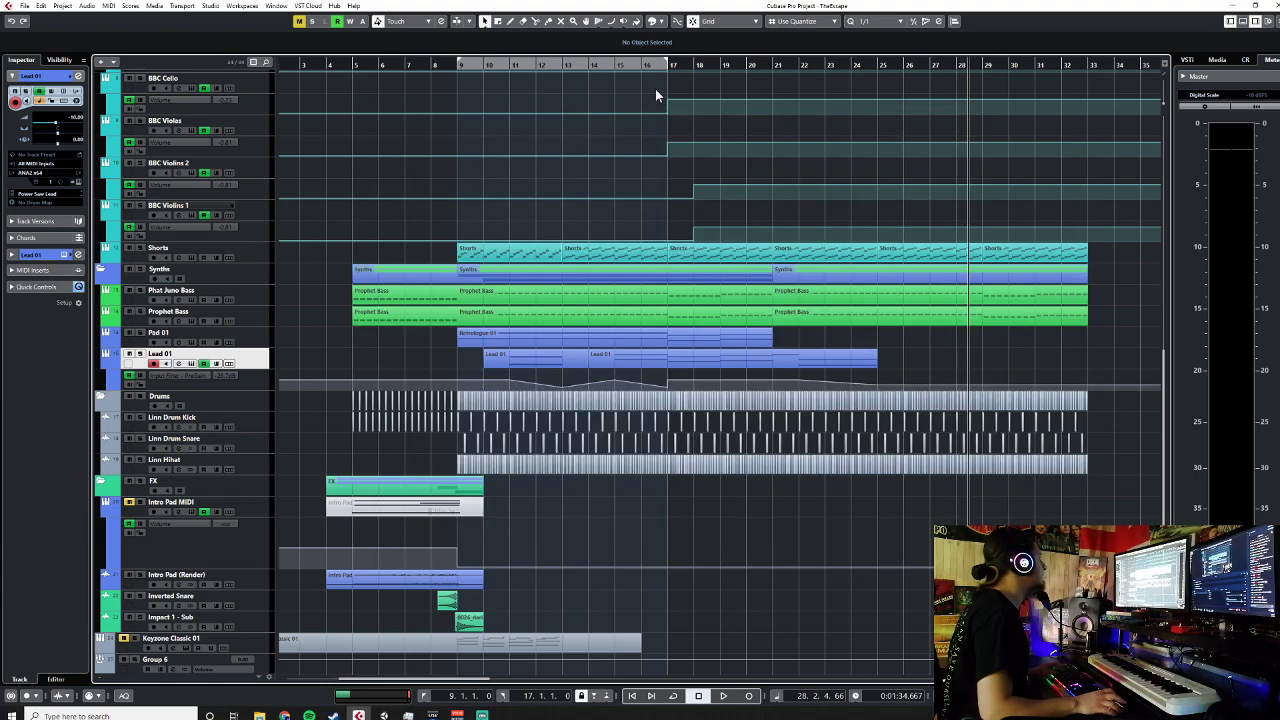
click(463, 65)
key(space)
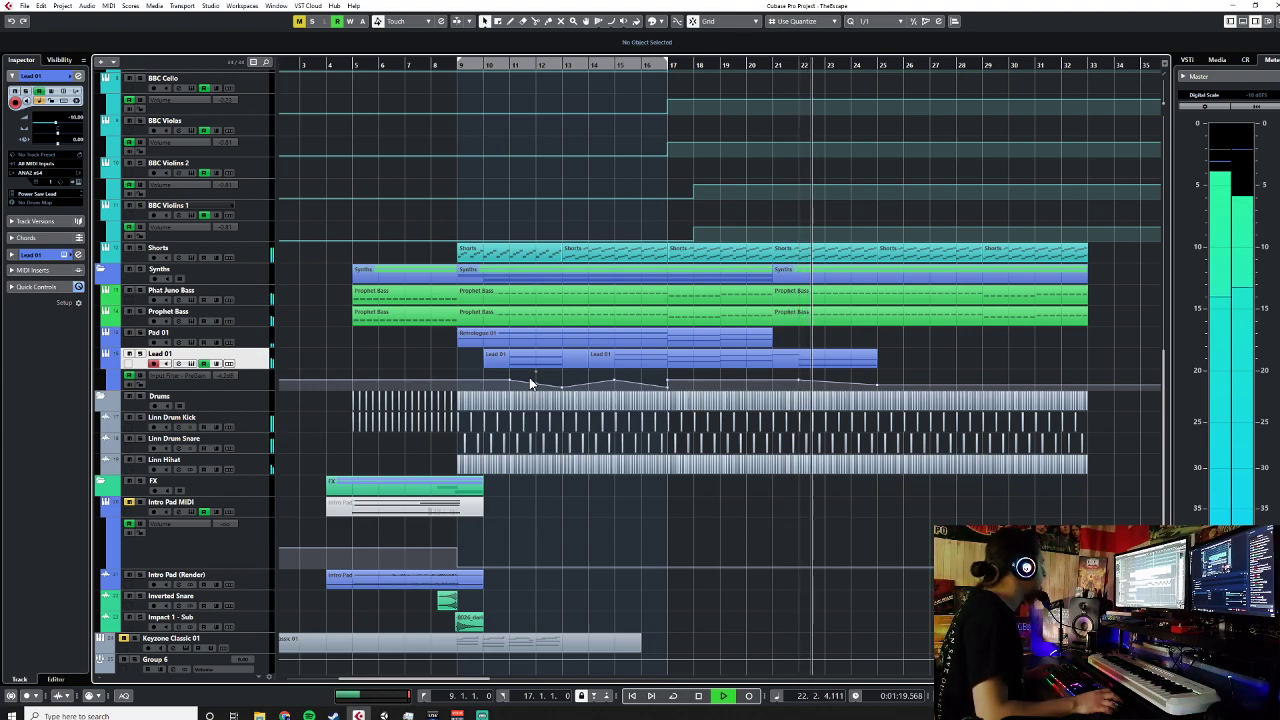
key(space)
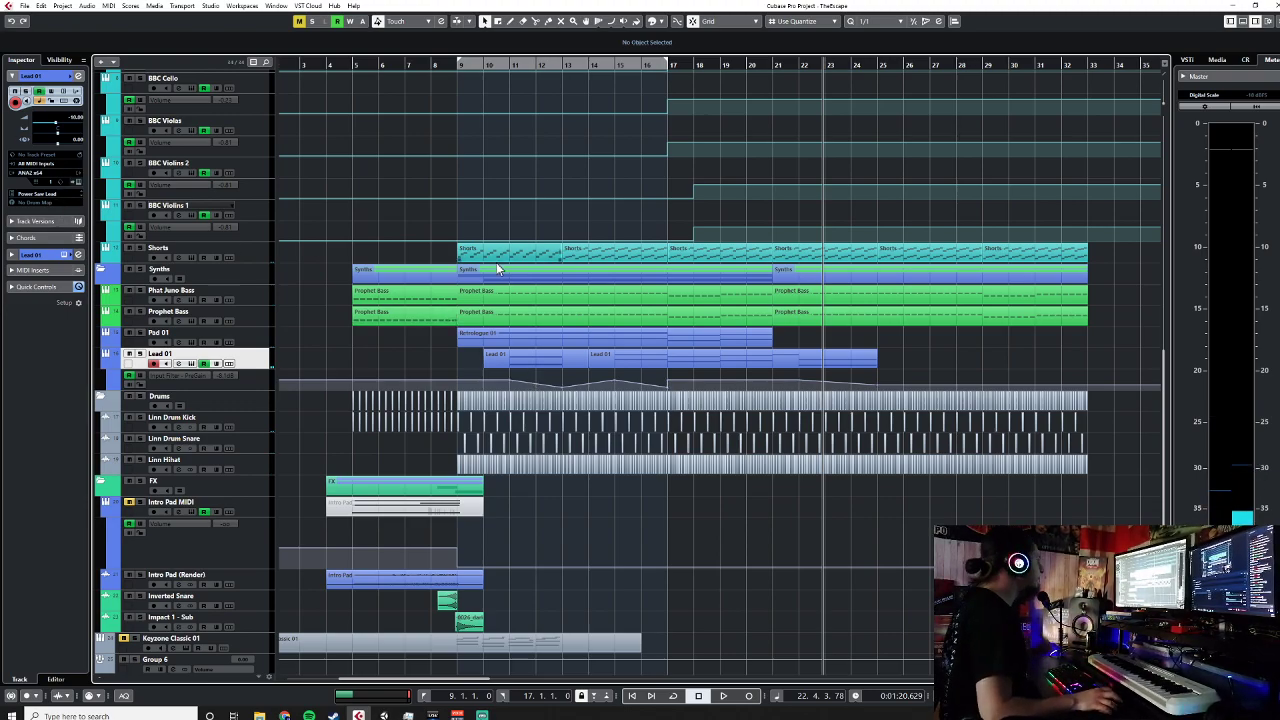
Step: Insert a StereoEnhancer after the PingPongDelay on the Lead 01 channel
key(F3)
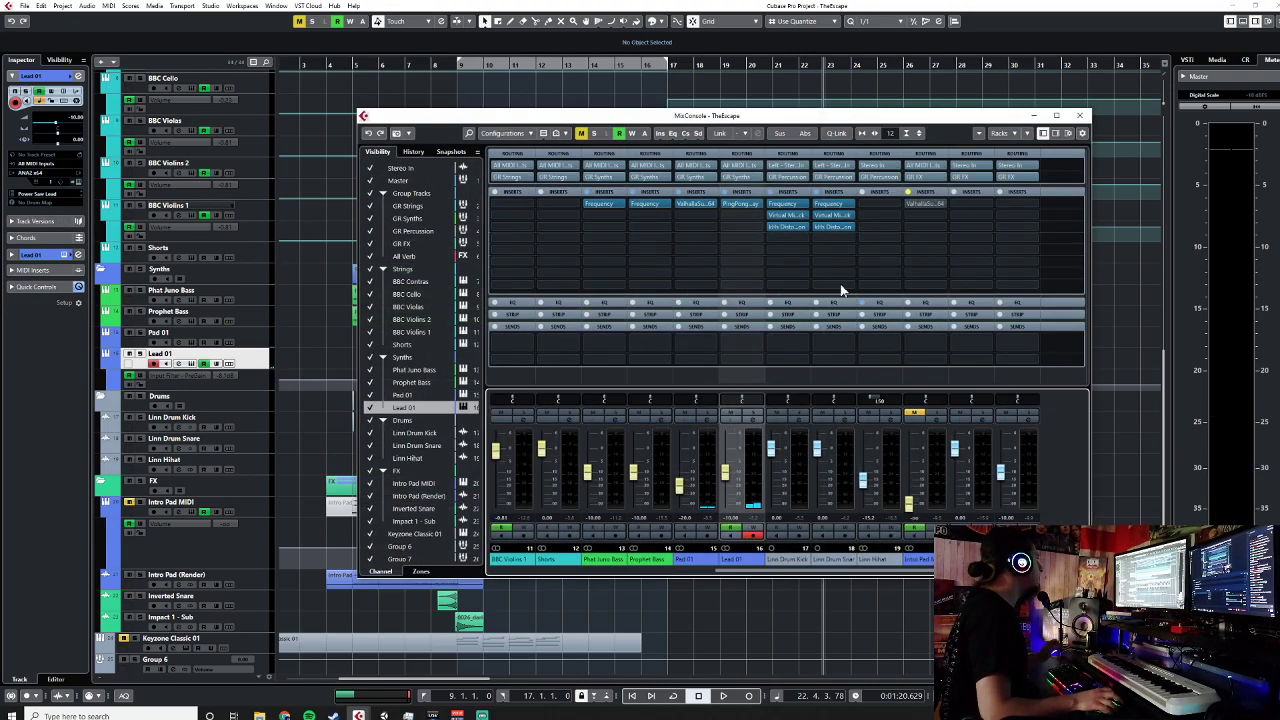
click(756, 205)
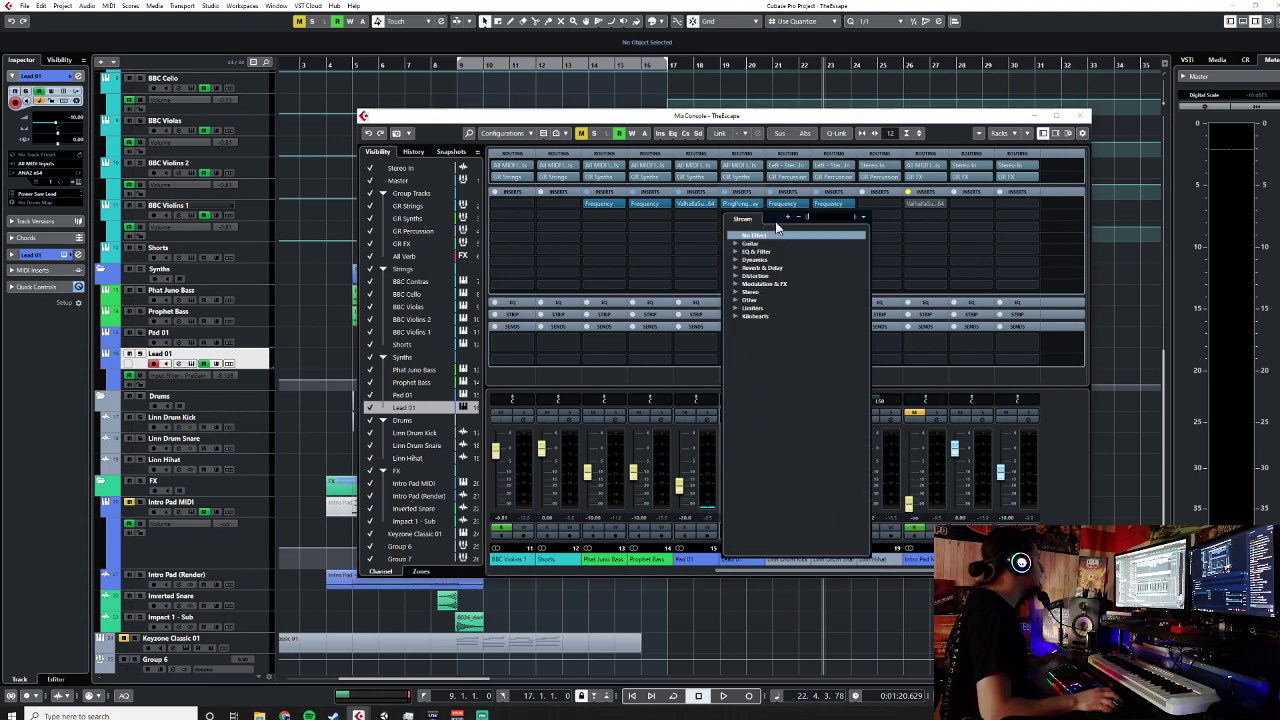
text(stereo)
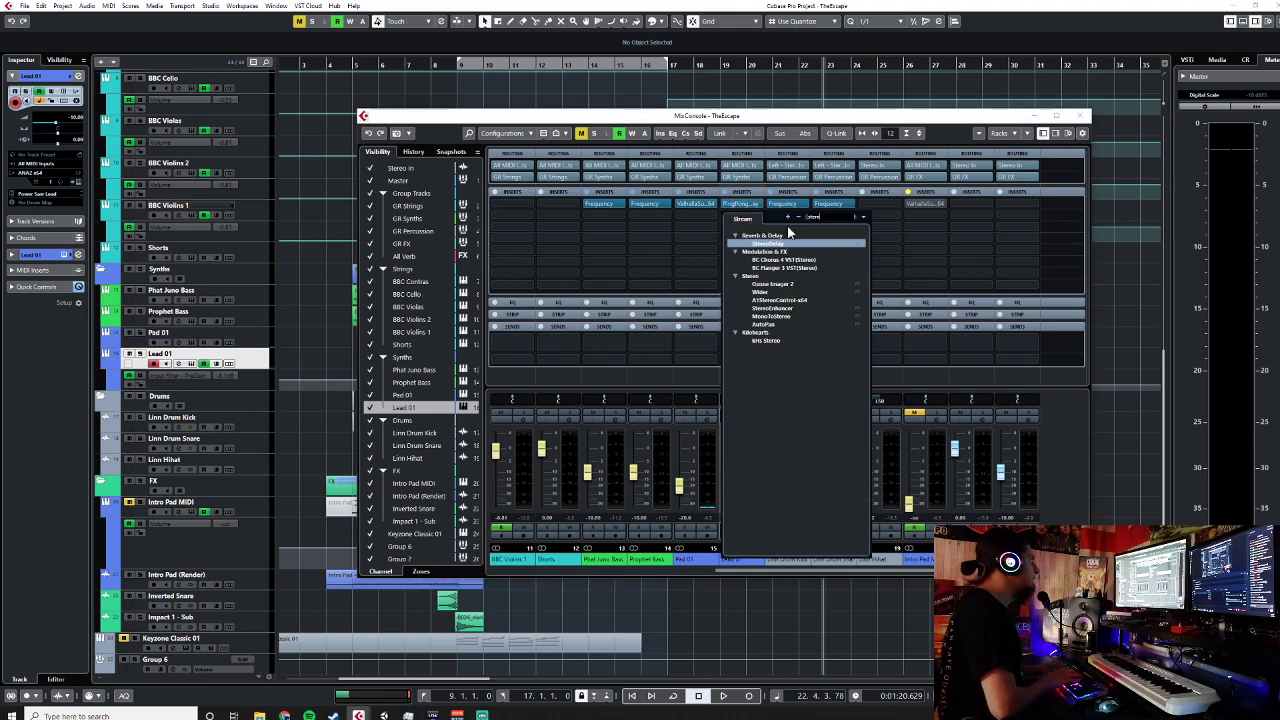
click(783, 310)
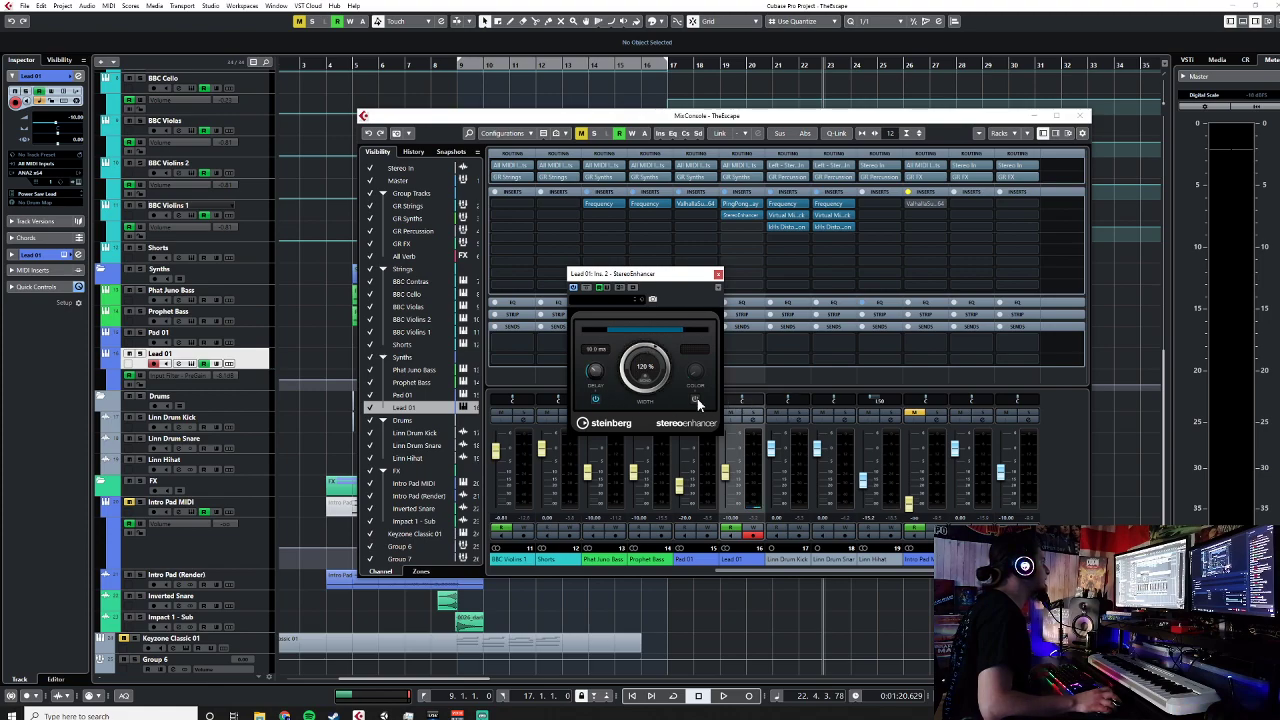
click(718, 273)
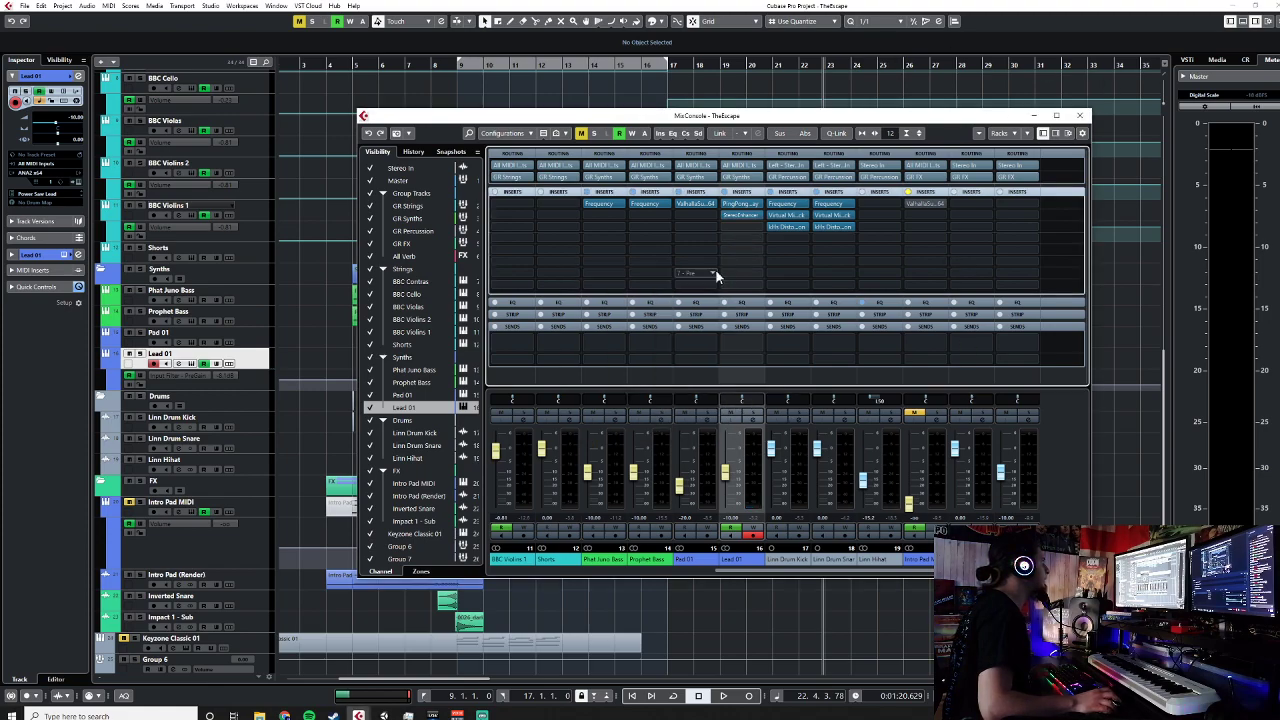
click(1079, 116)
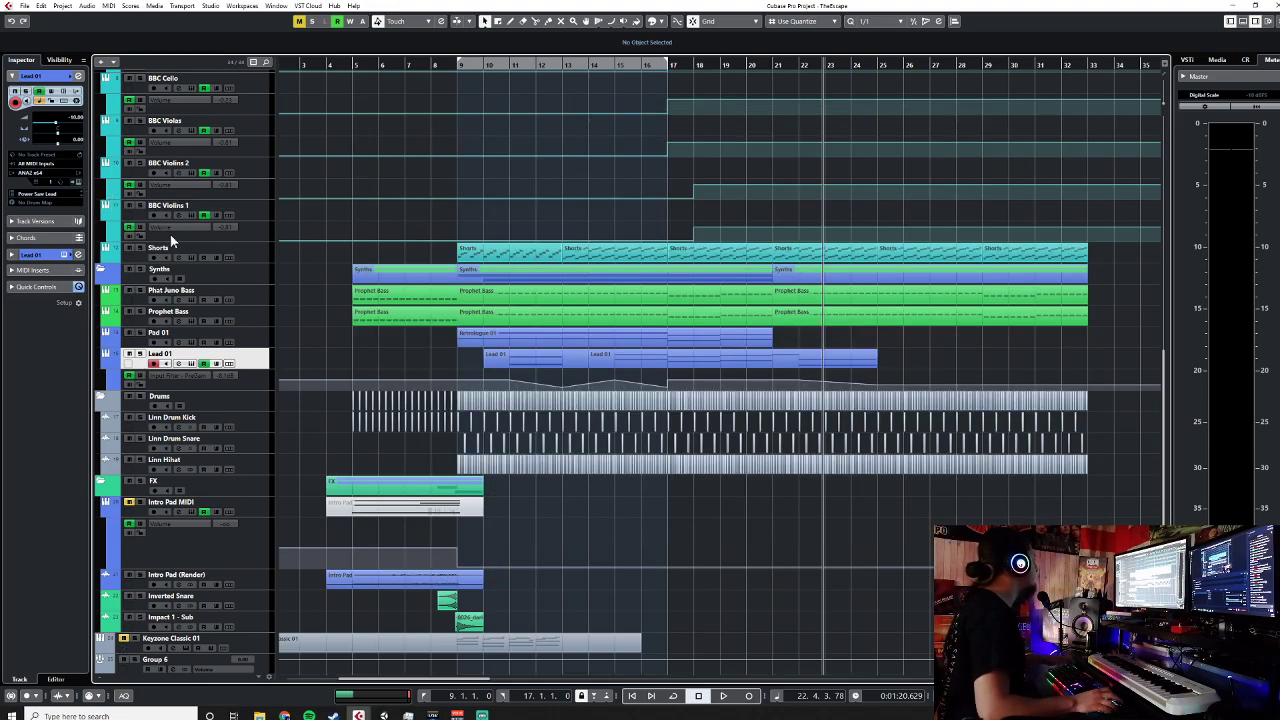
Step: Move Lead 01's delay and stereo enhancer down one slot and insert a Frequency EQ in the first slot
key(F3)
drag(743, 215, 748, 228)
click(750, 206)
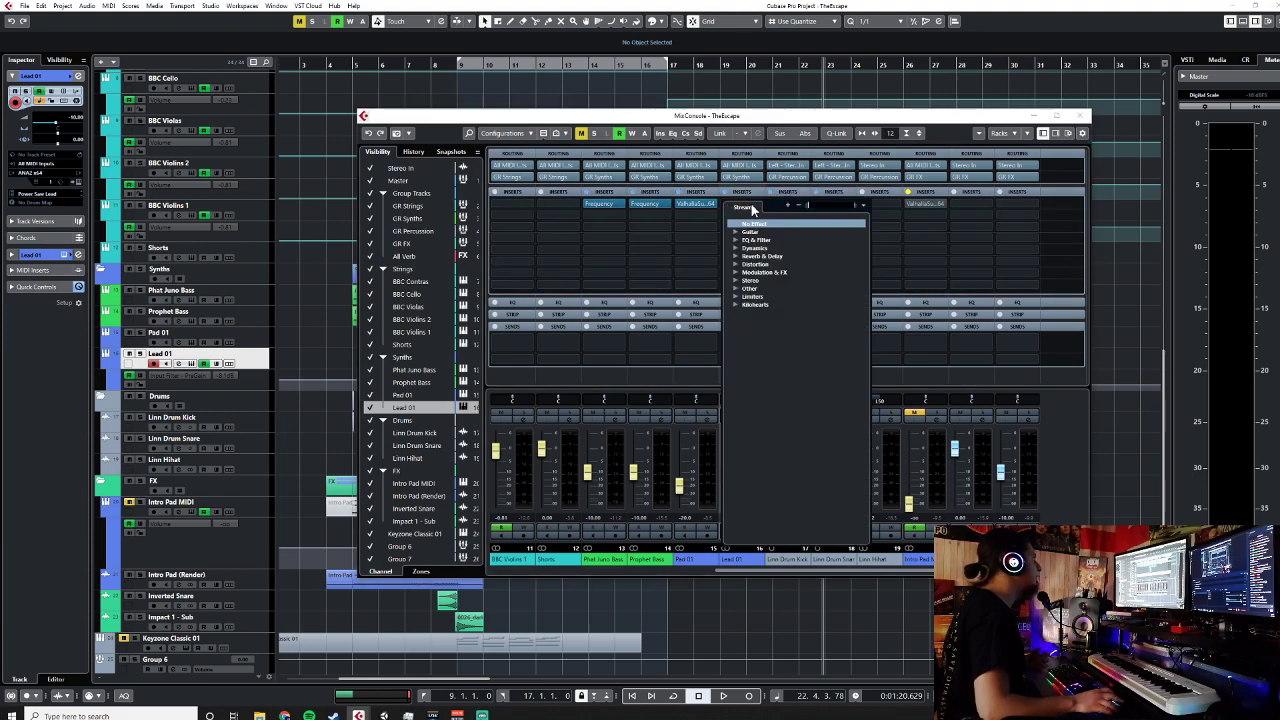
text(freq)
key(Return)
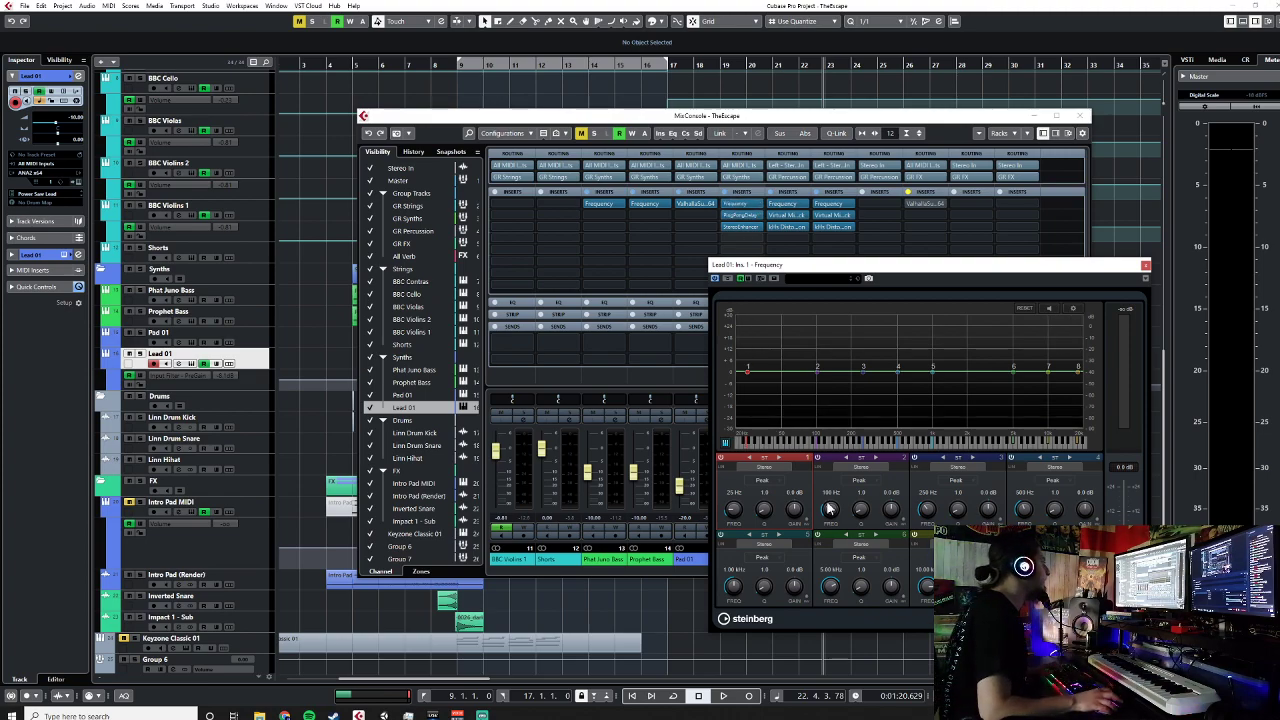
Step: Set band 1 of Lead 01's Frequency EQ to a Cut 12 low cut at about 188 Hz
click(782, 484)
click(771, 514)
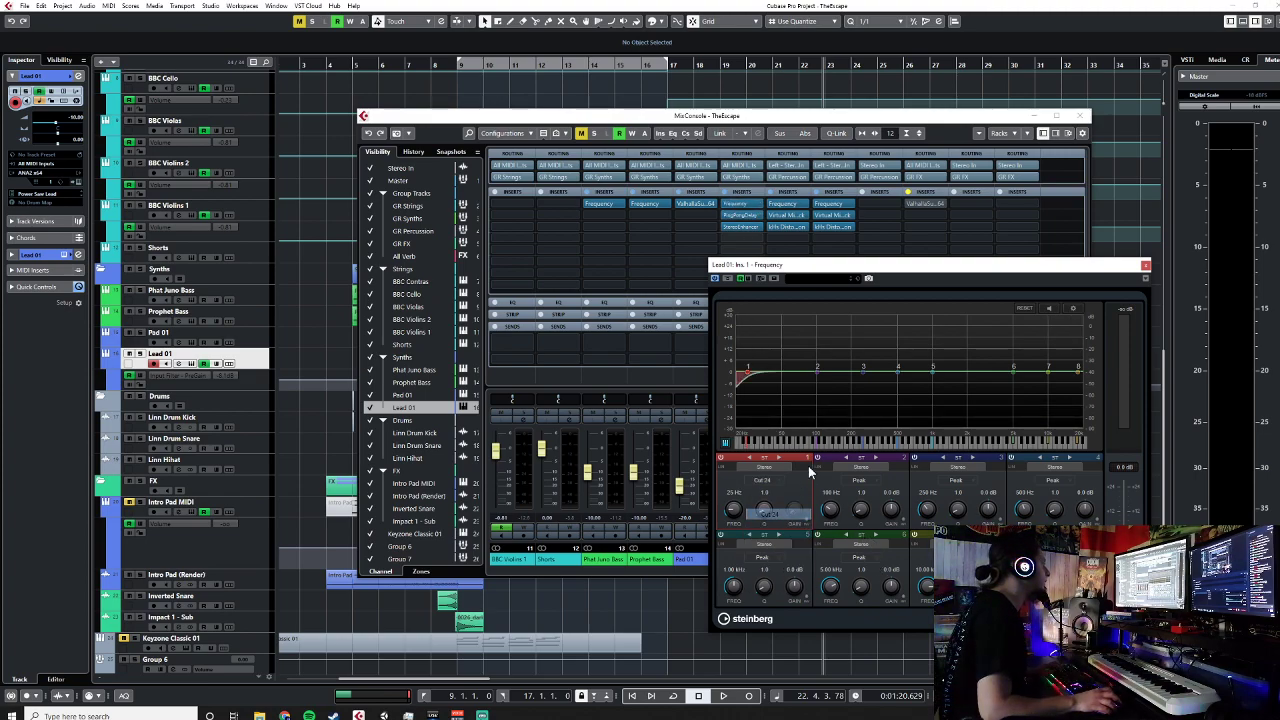
drag(796, 378, 808, 386)
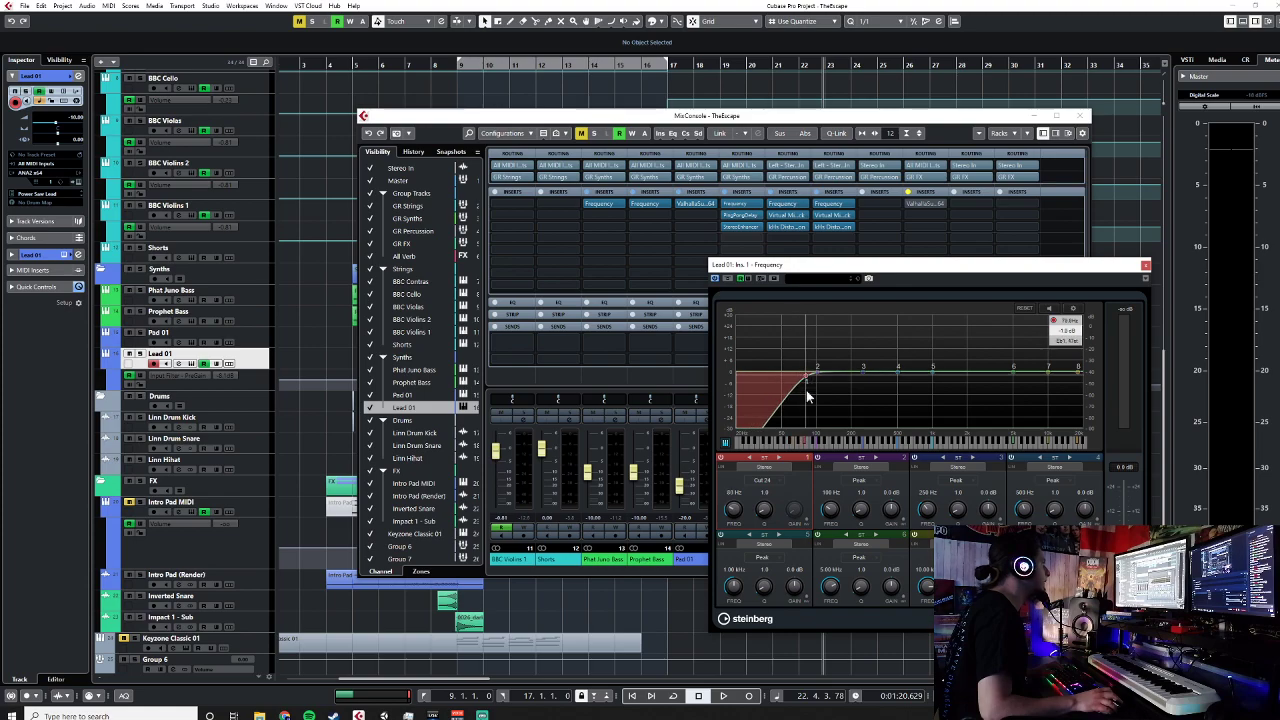
click(779, 481)
click(768, 500)
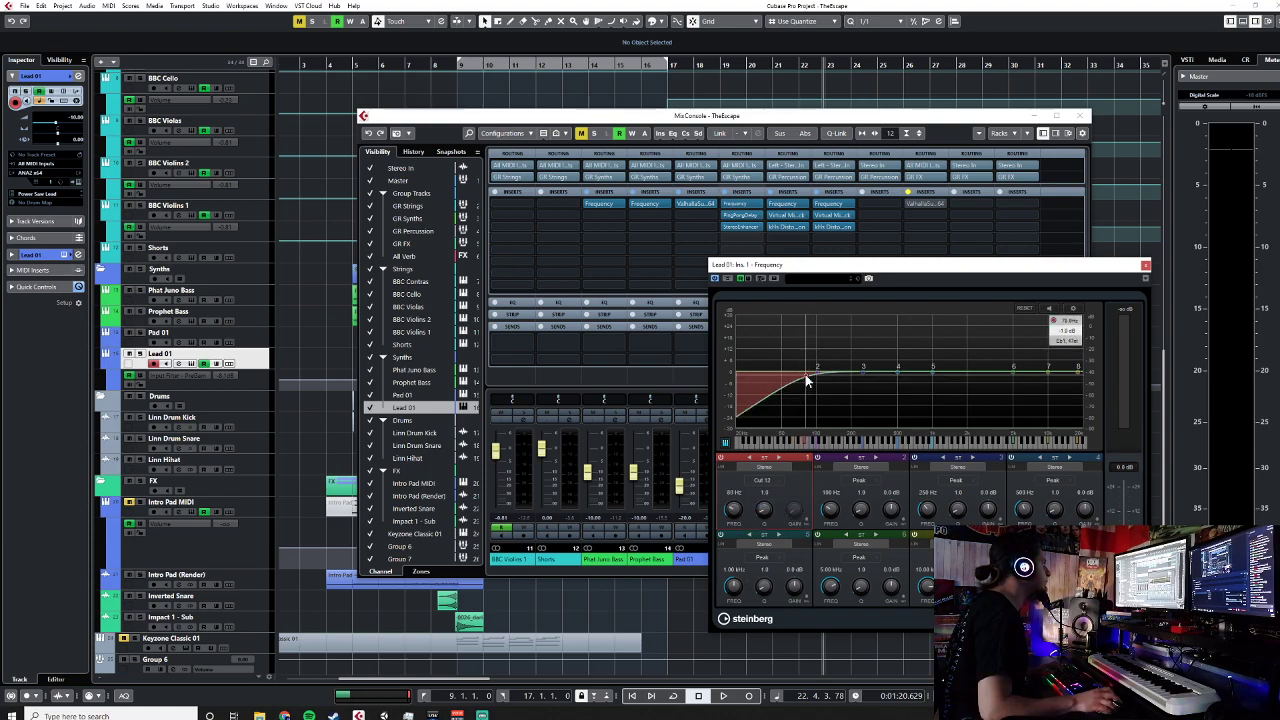
drag(815, 380, 840, 385)
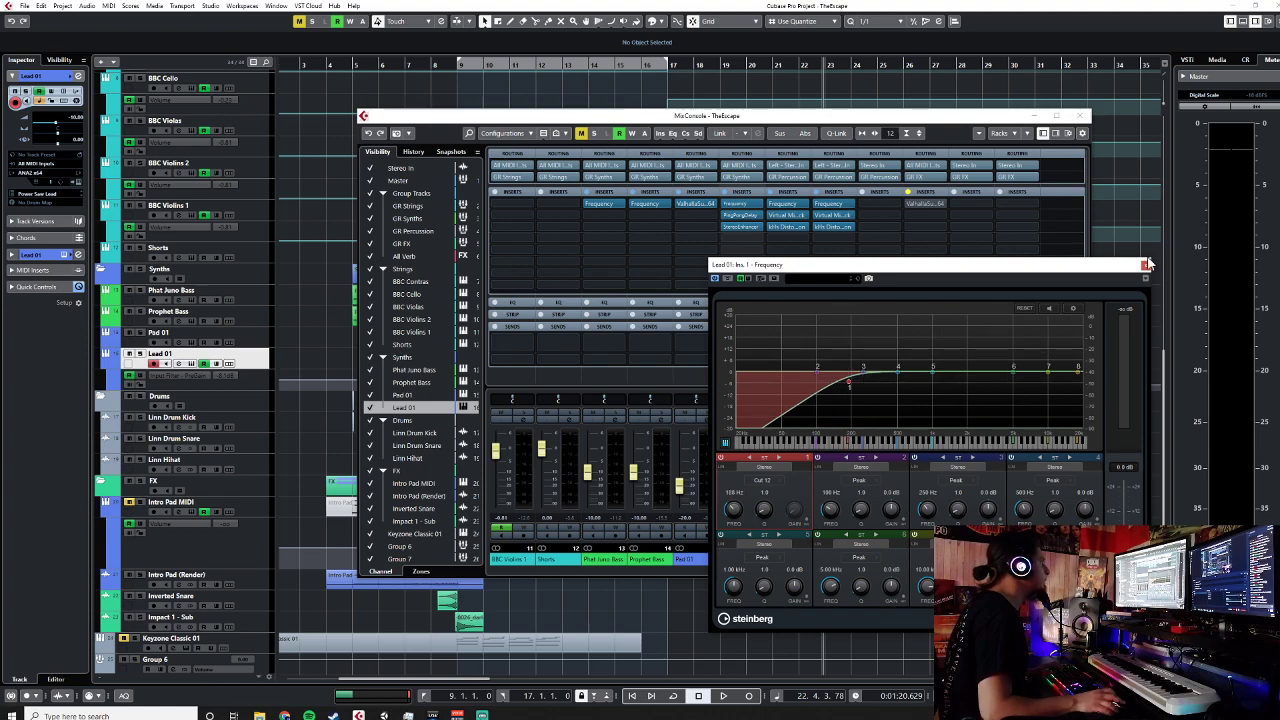
click(1145, 265)
click(1082, 117)
Step: Play the arrangement from bar 9 and insert a Frequency EQ in the first slot of the Pad 01 channel
click(459, 65)
key(space)
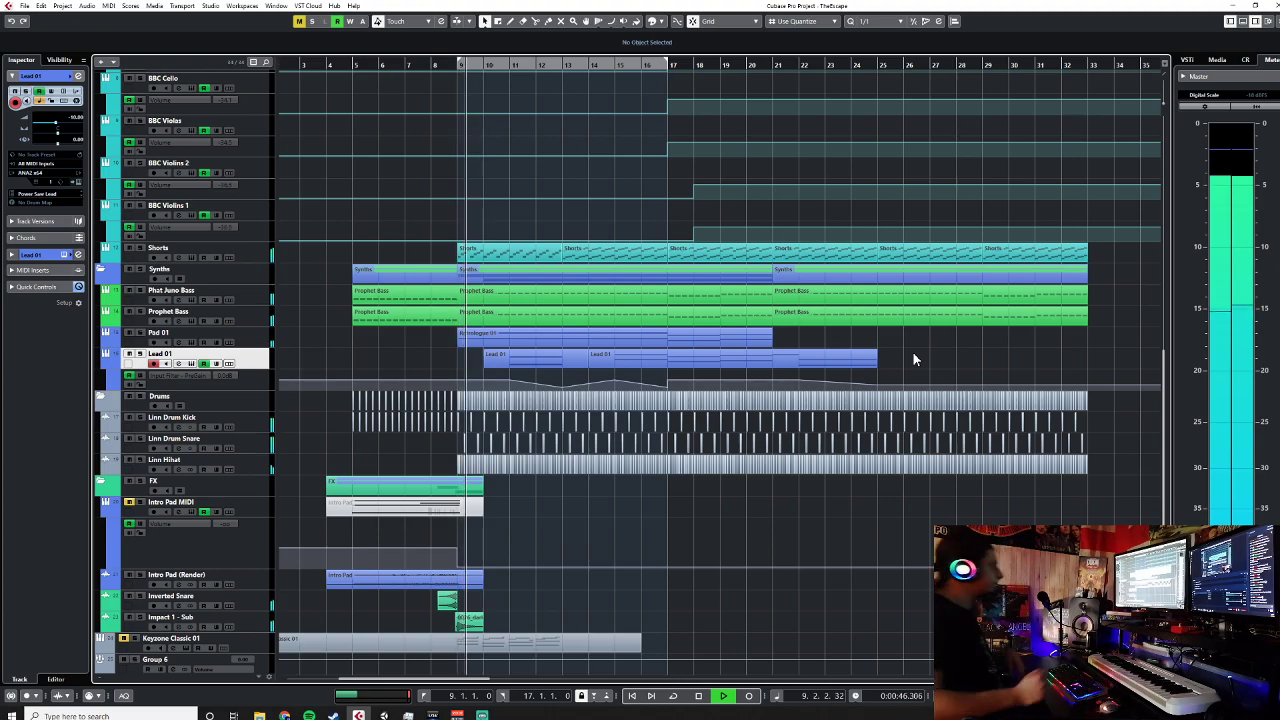
key(Up)
key(F3)
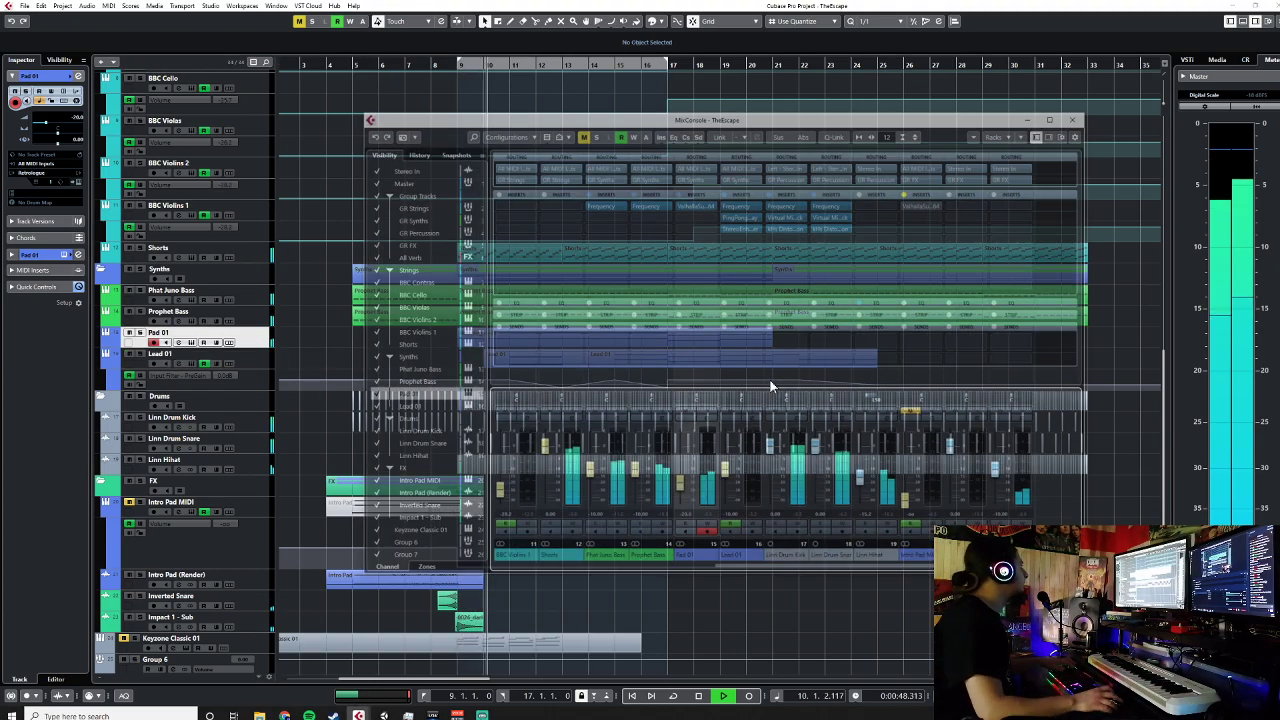
click(707, 206)
text(freq)
key(Return)
Step: Set band 1 of Pad 01's Frequency EQ to a Cut 24 low cut at about 224 Hz
click(480, 386)
click(480, 466)
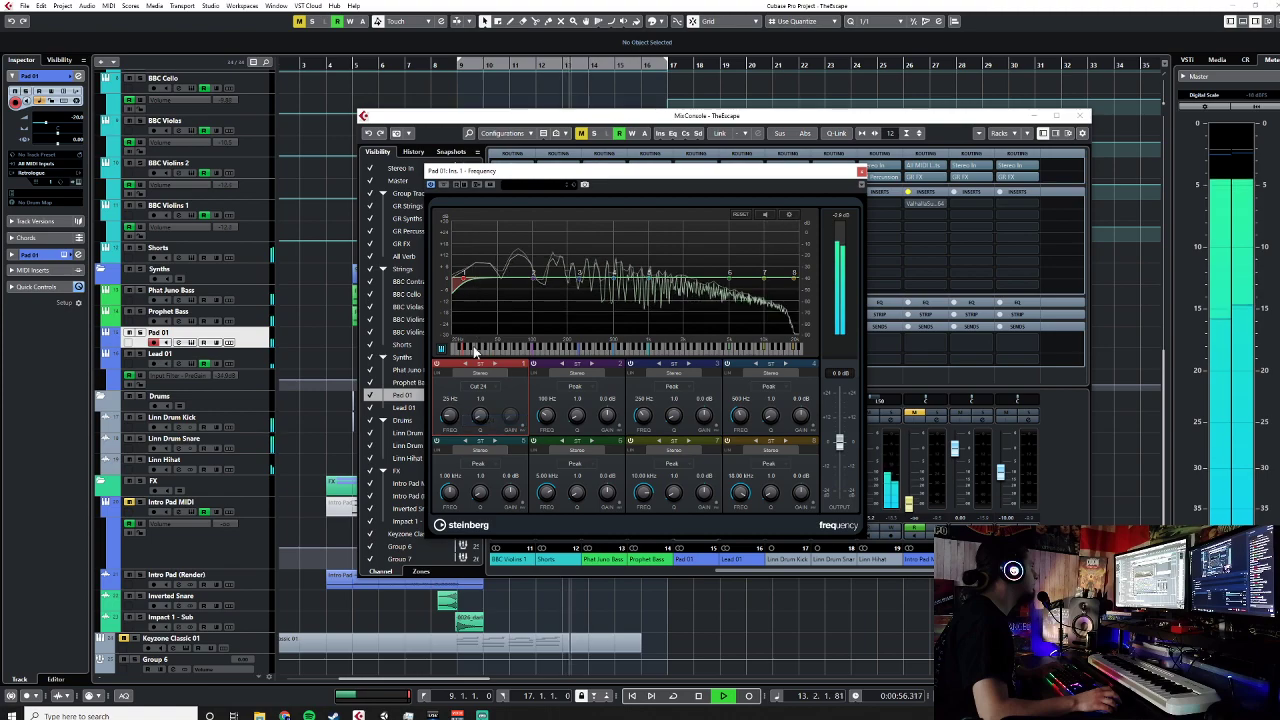
mouse_move(449, 416)
mouse_down()
mouse_move(452, 391)
mouse_move(456, 408)
mouse_up()
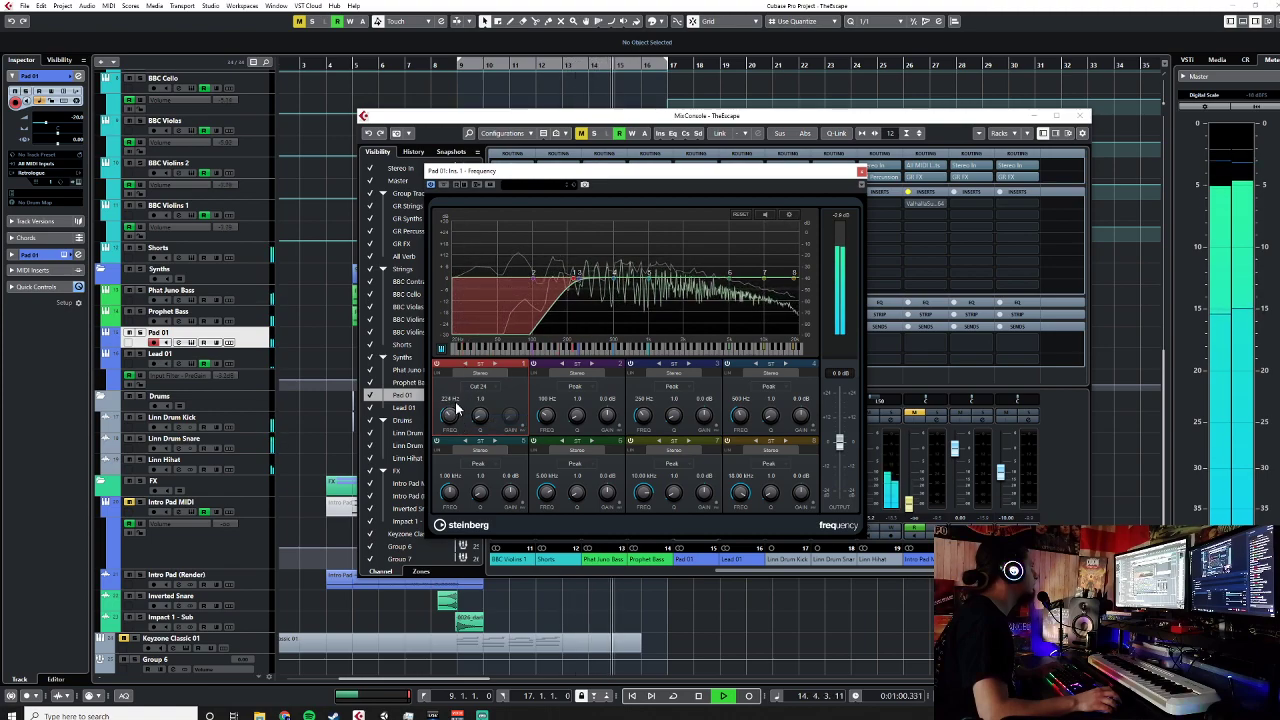
click(861, 171)
click(1080, 116)
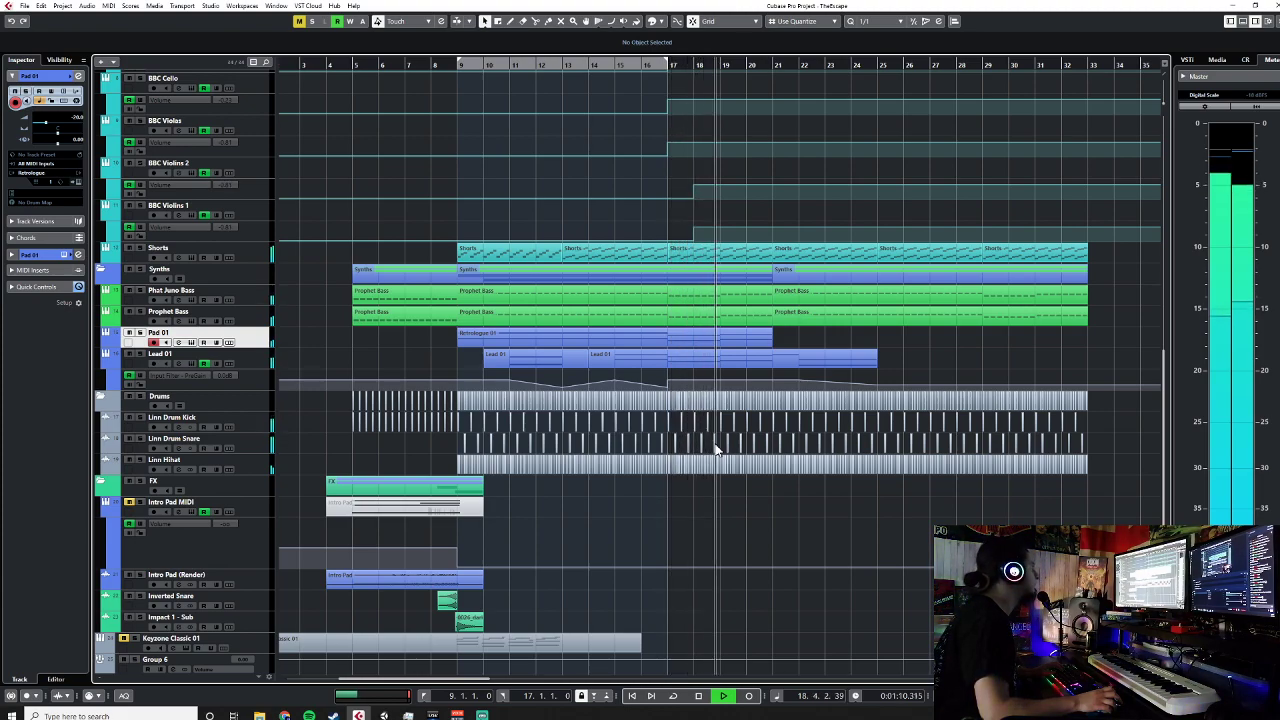
scroll(714, 448, up, 5)
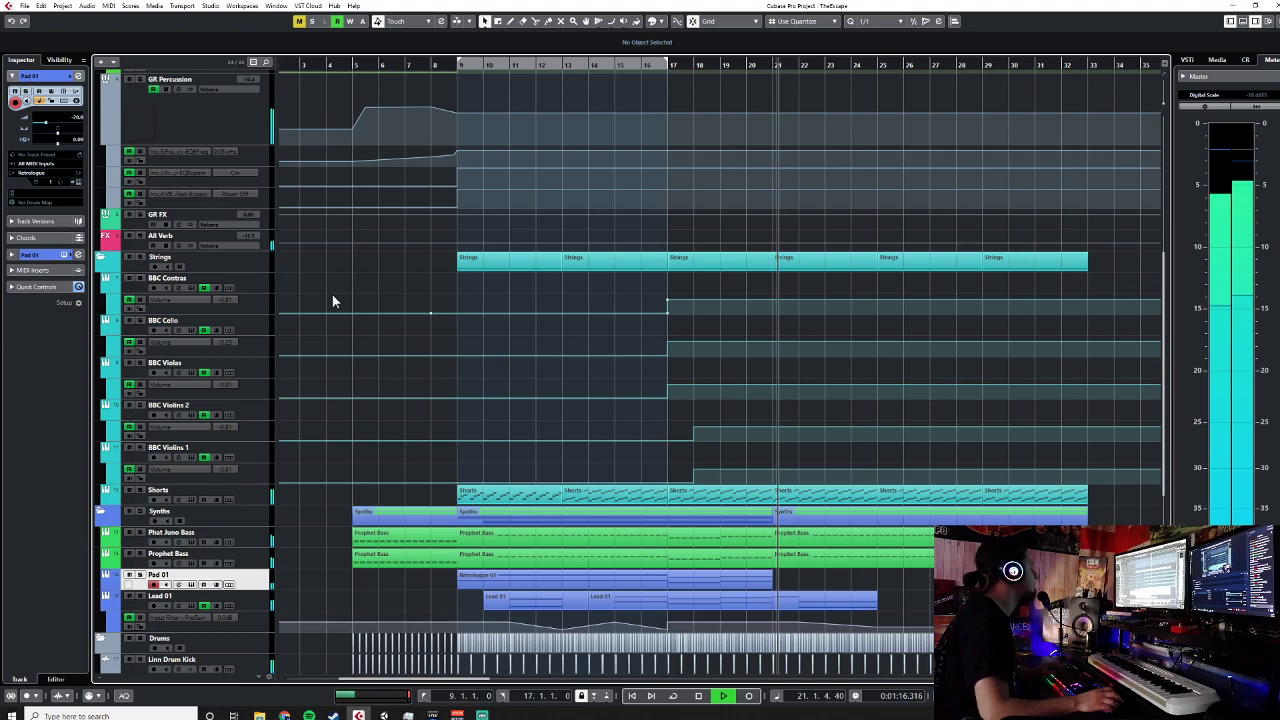
scroll(609, 405, down, 3)
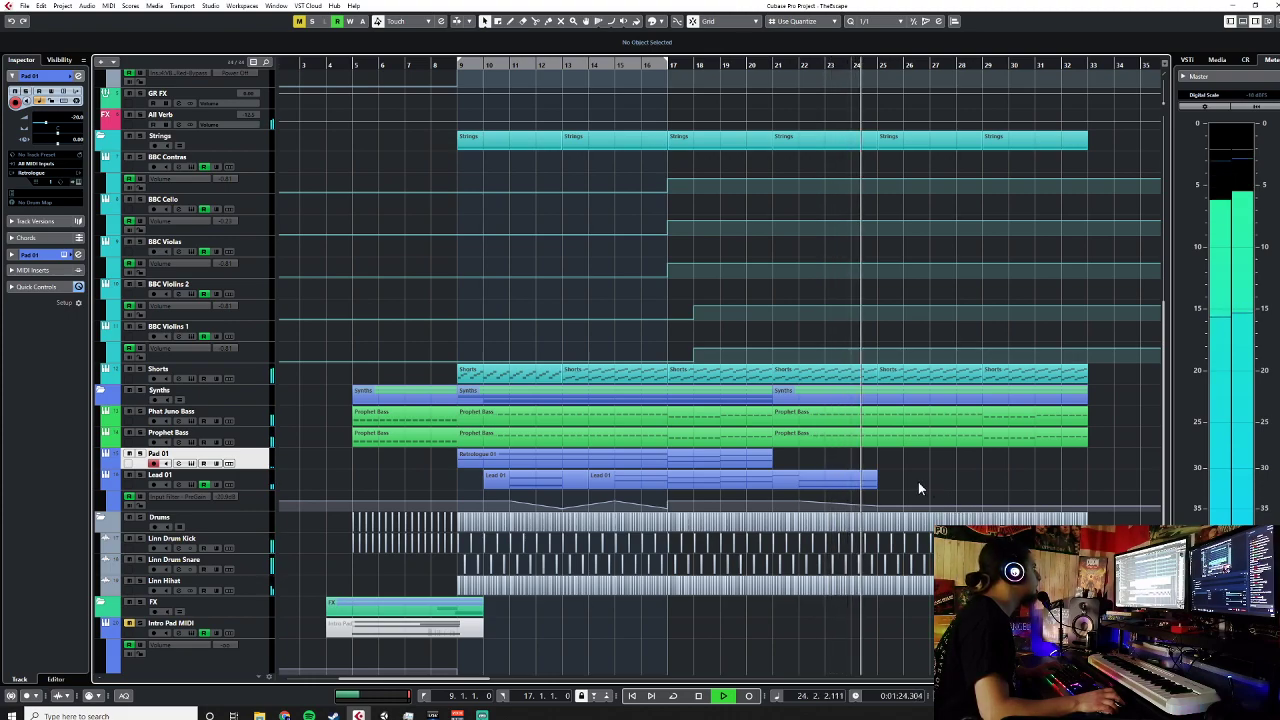
Step: Stop playback and delete the low volume automation points at bars 17 and 18 on the five BBC string tracks, ramping volume from bar 8
key(space)
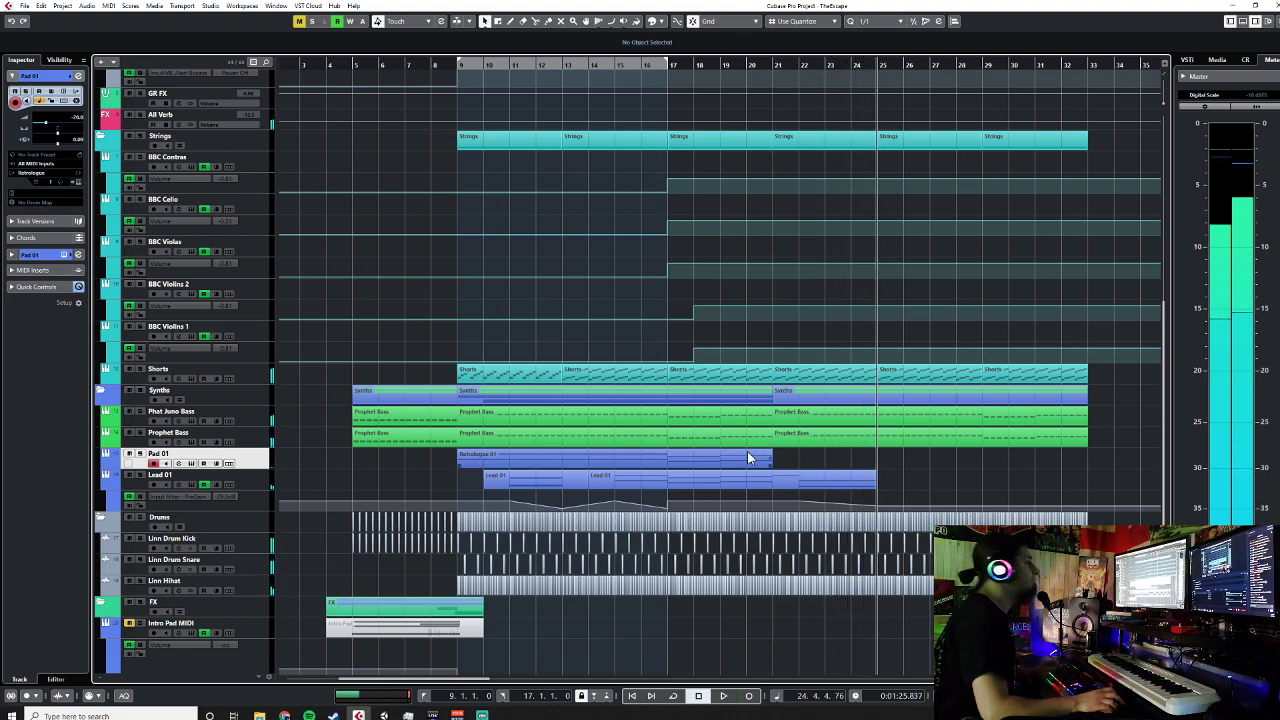
scroll(623, 363, up, 3)
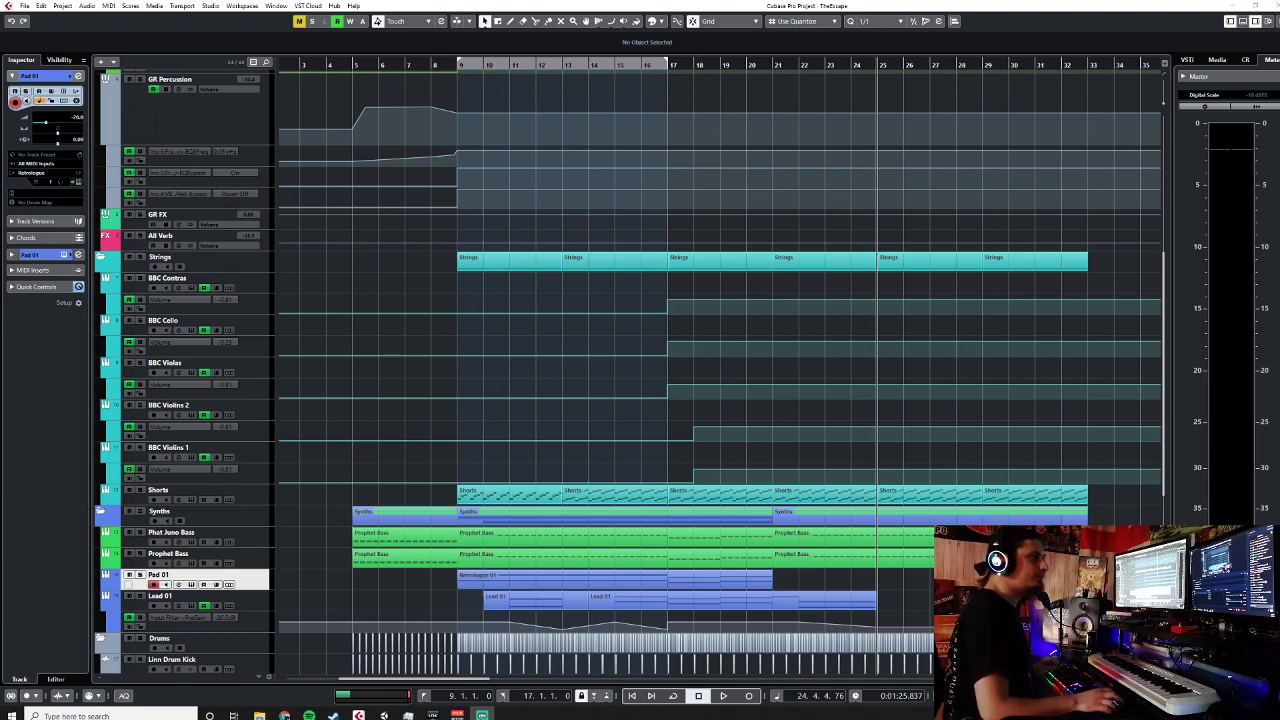
scroll(808, 380, down, 3)
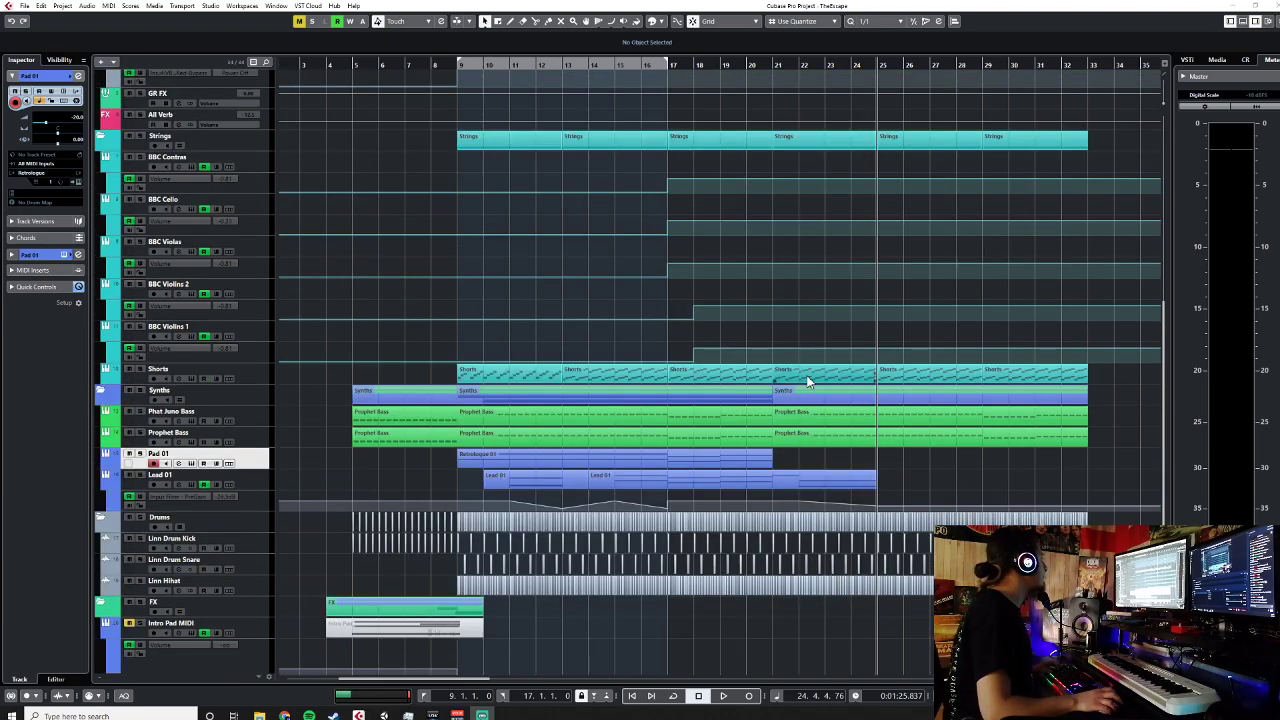
click(254, 207)
click(263, 173)
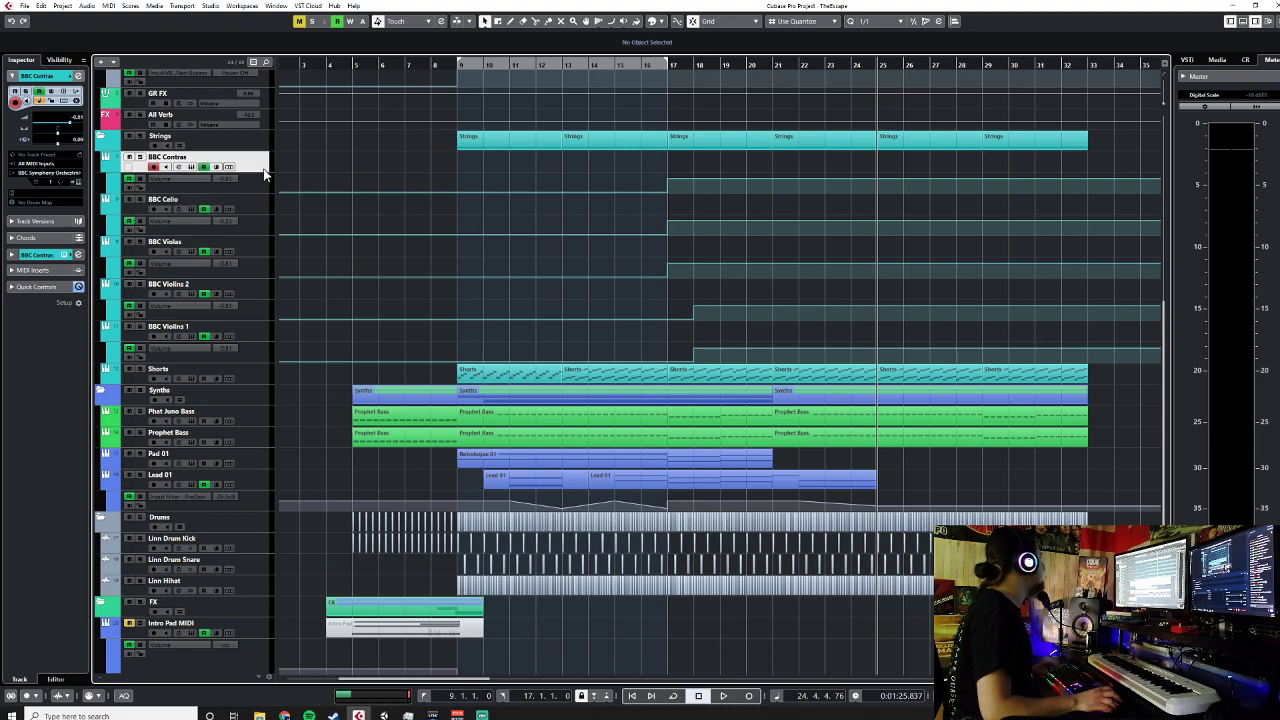
click(432, 66)
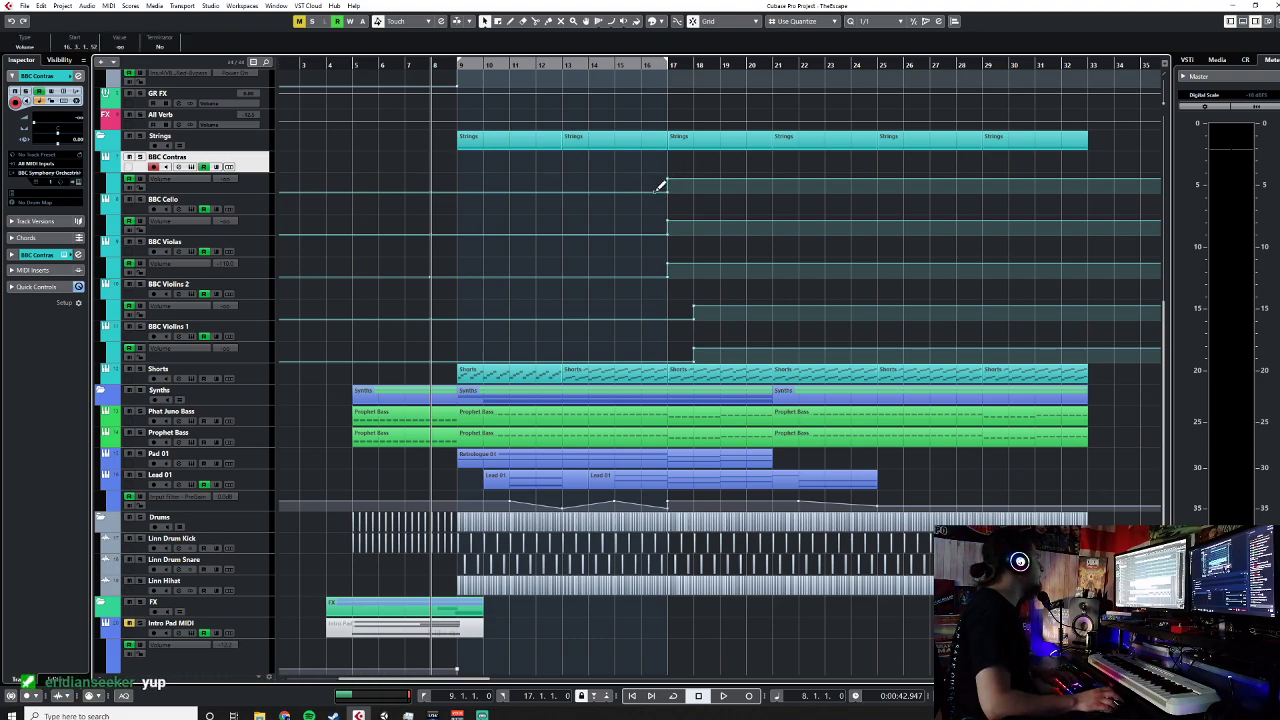
drag(657, 189, 679, 203)
key(Delete)
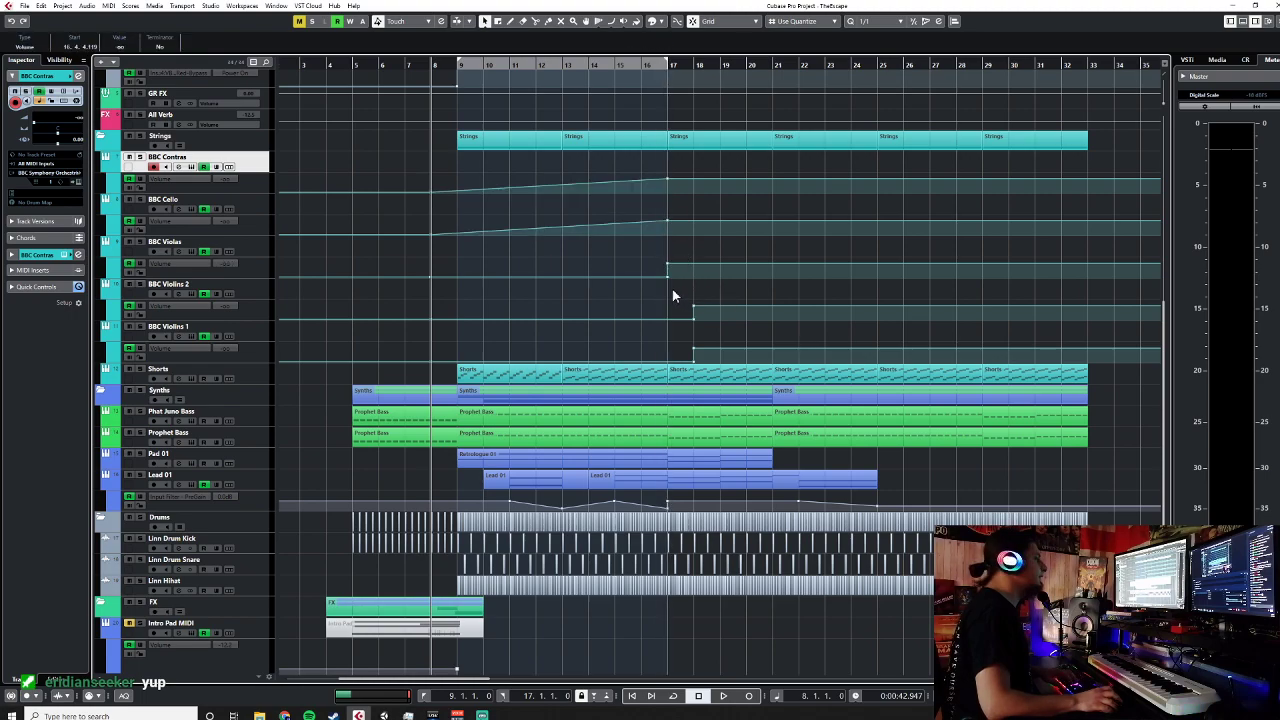
drag(655, 270, 689, 292)
key(Delete)
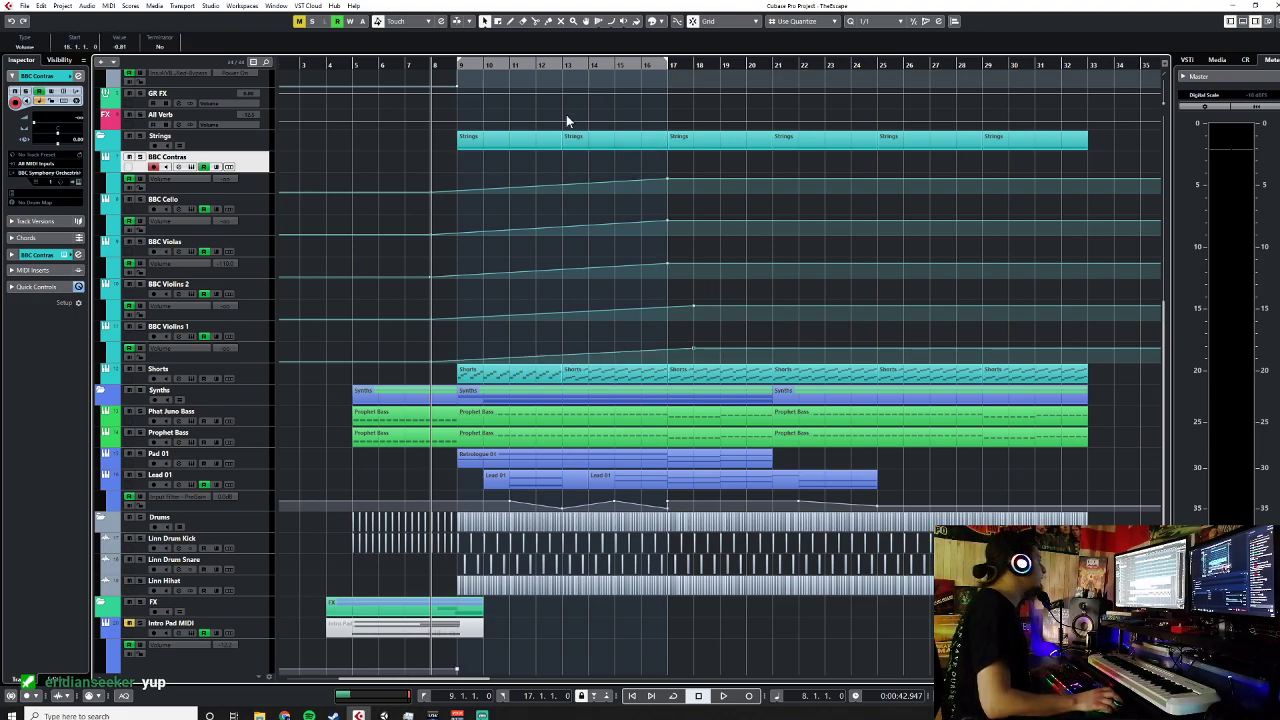
Step: Try out the BBC Contras part with the playhead at bars 8, 9, 17 and 18 of the volume ramp
click(456, 62)
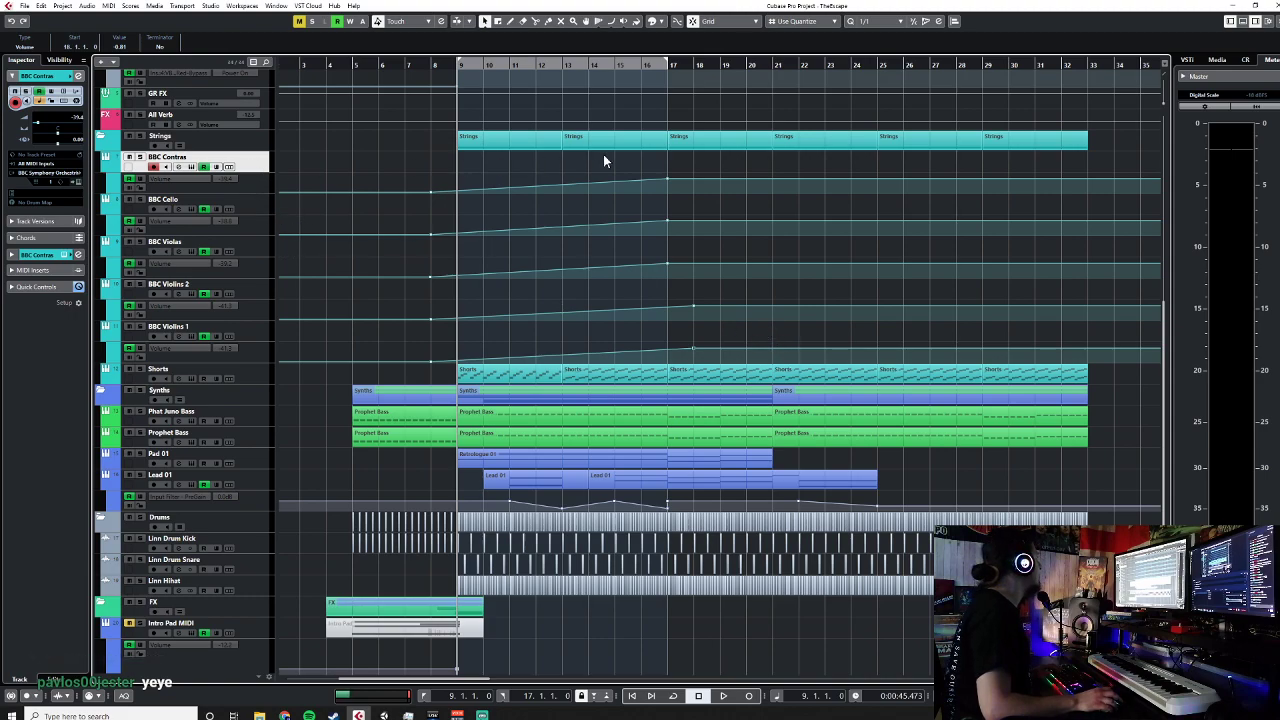
click(433, 64)
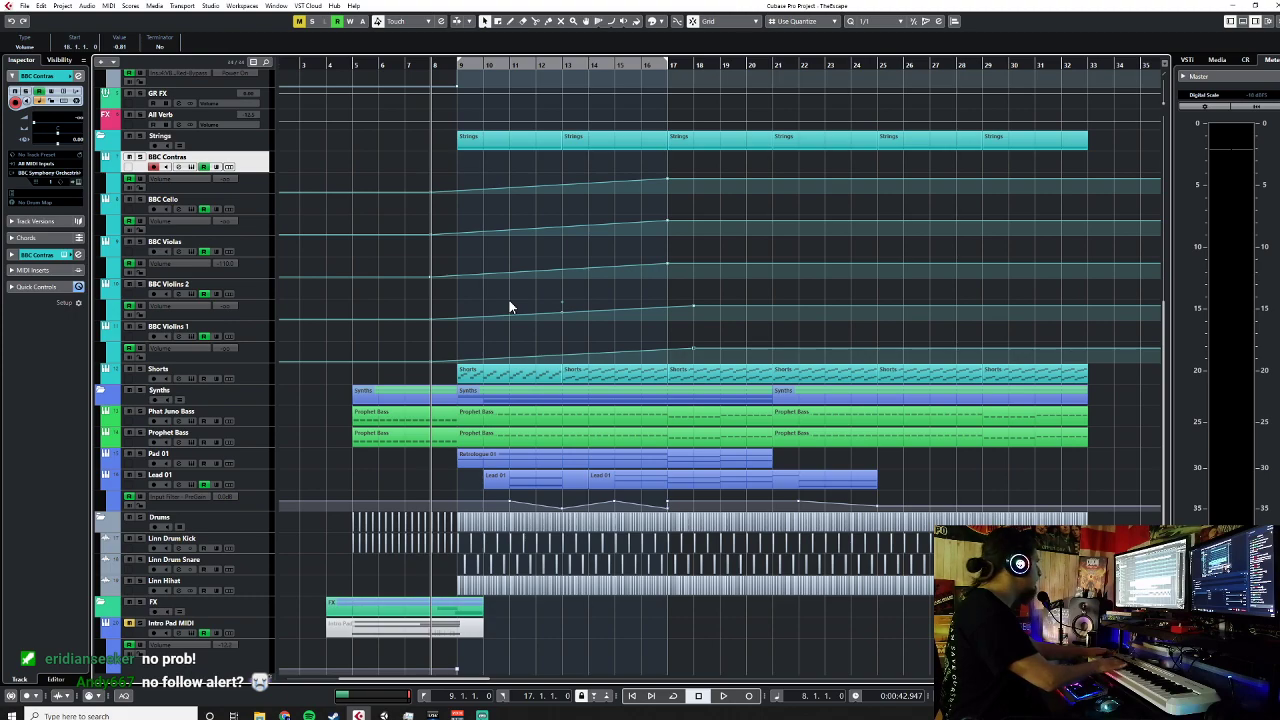
click(692, 65)
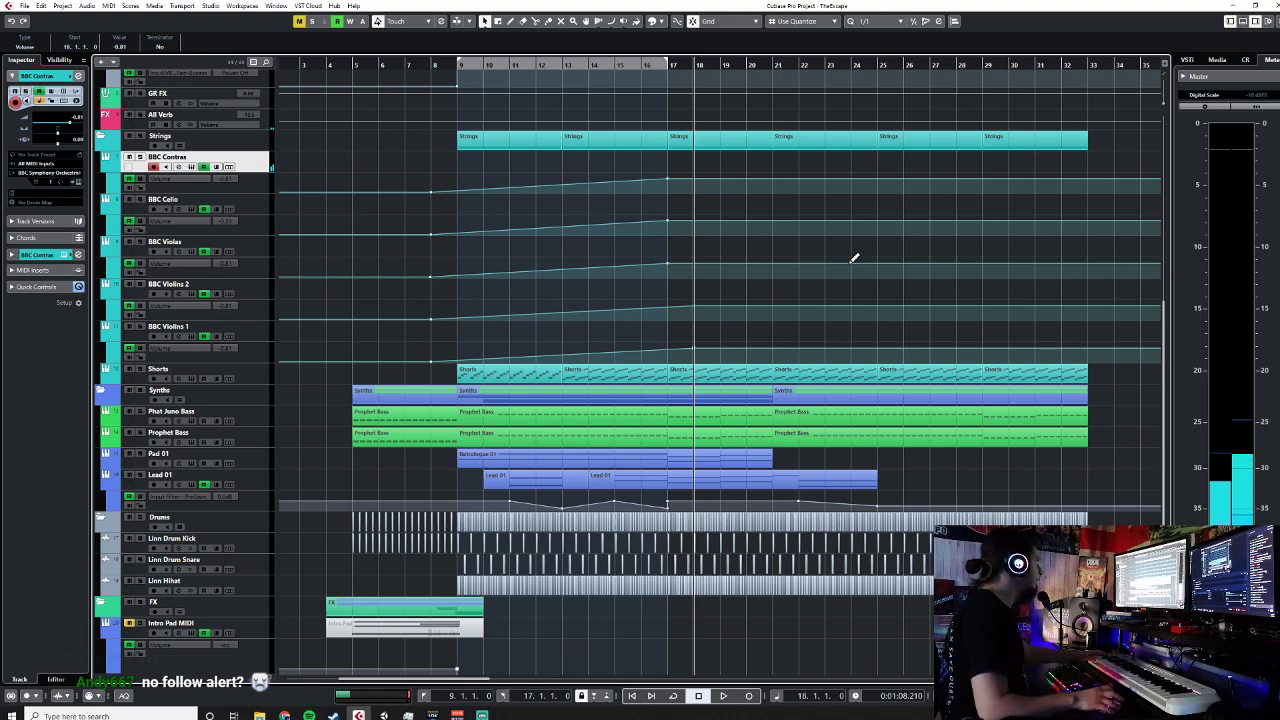
click(440, 66)
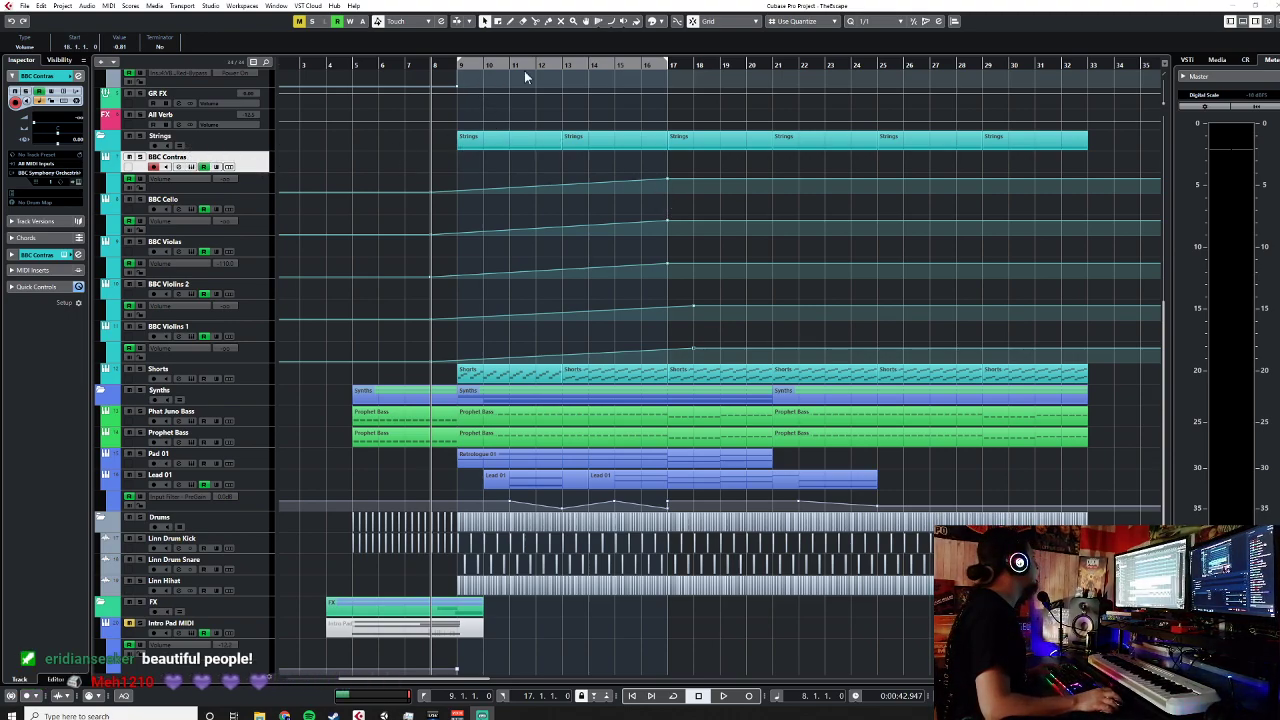
click(668, 66)
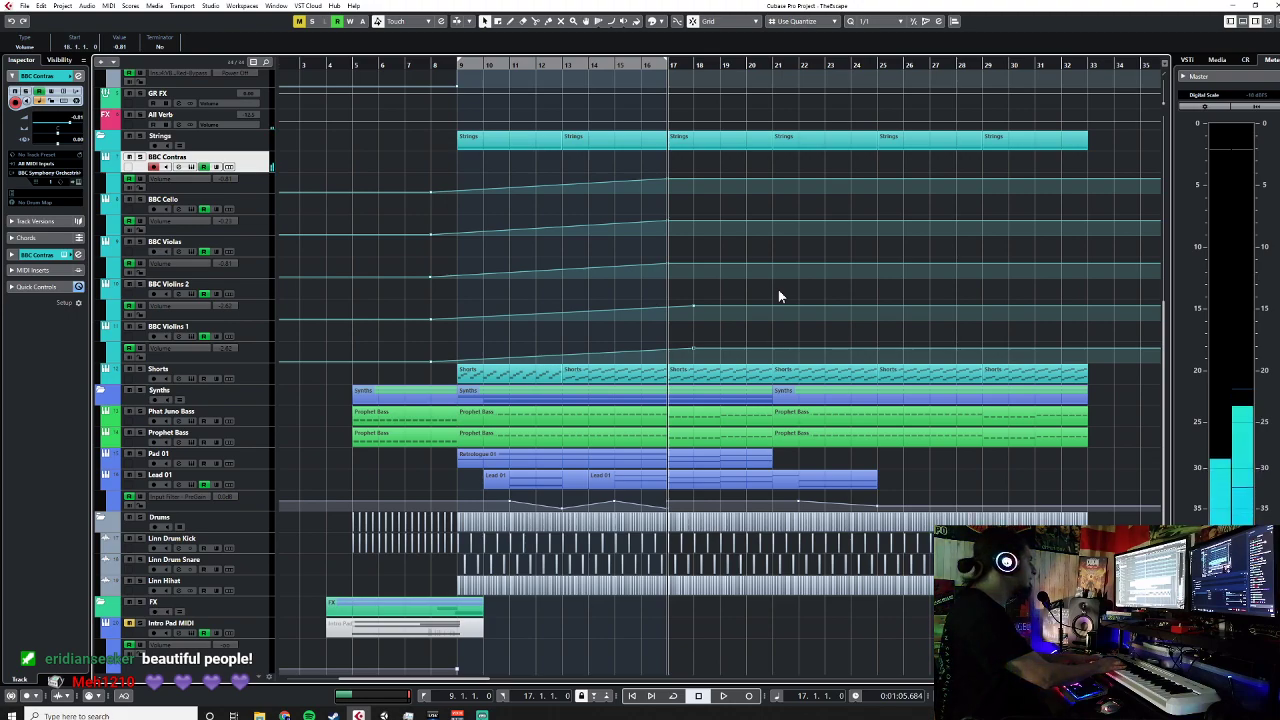
click(431, 65)
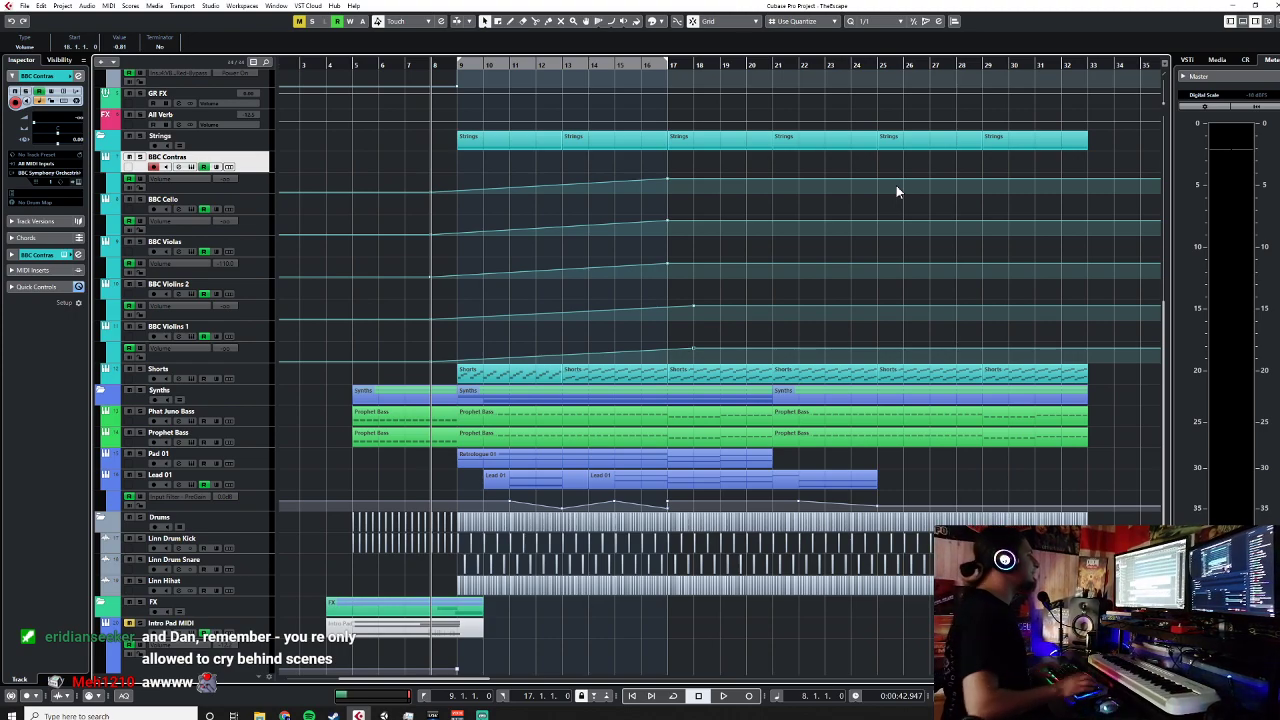
key(KP_Multiply)
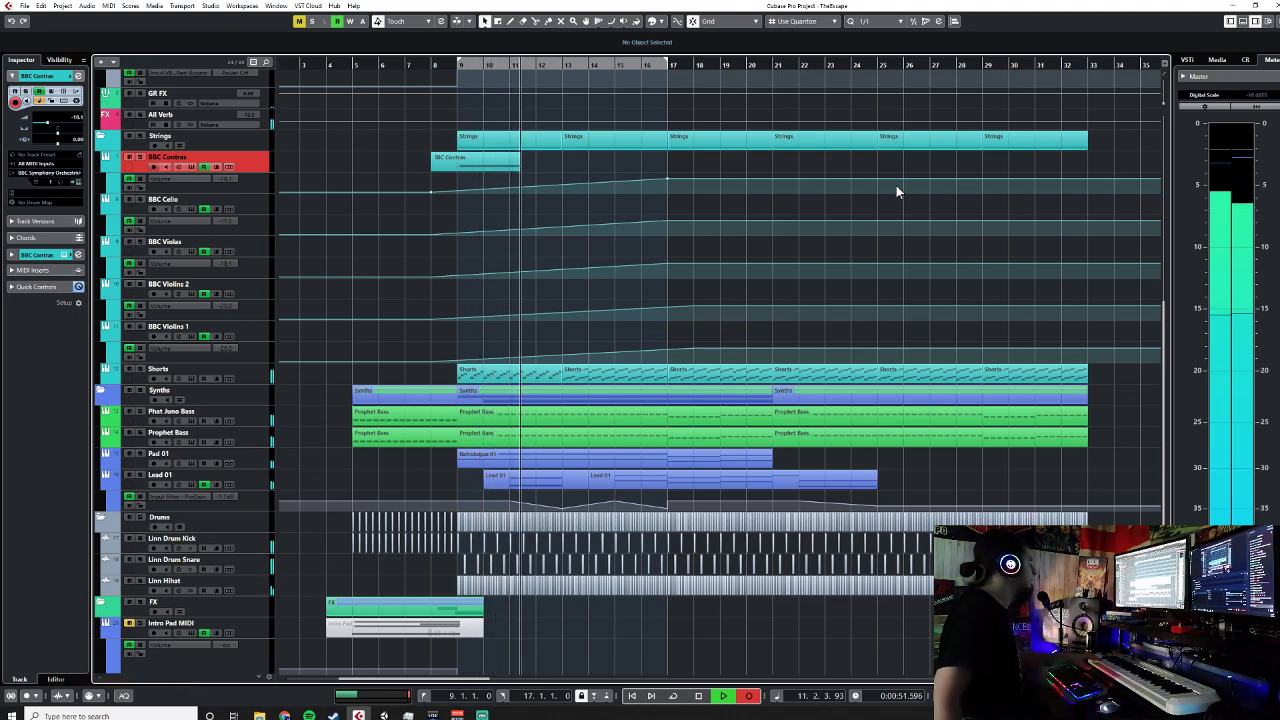
key(space)
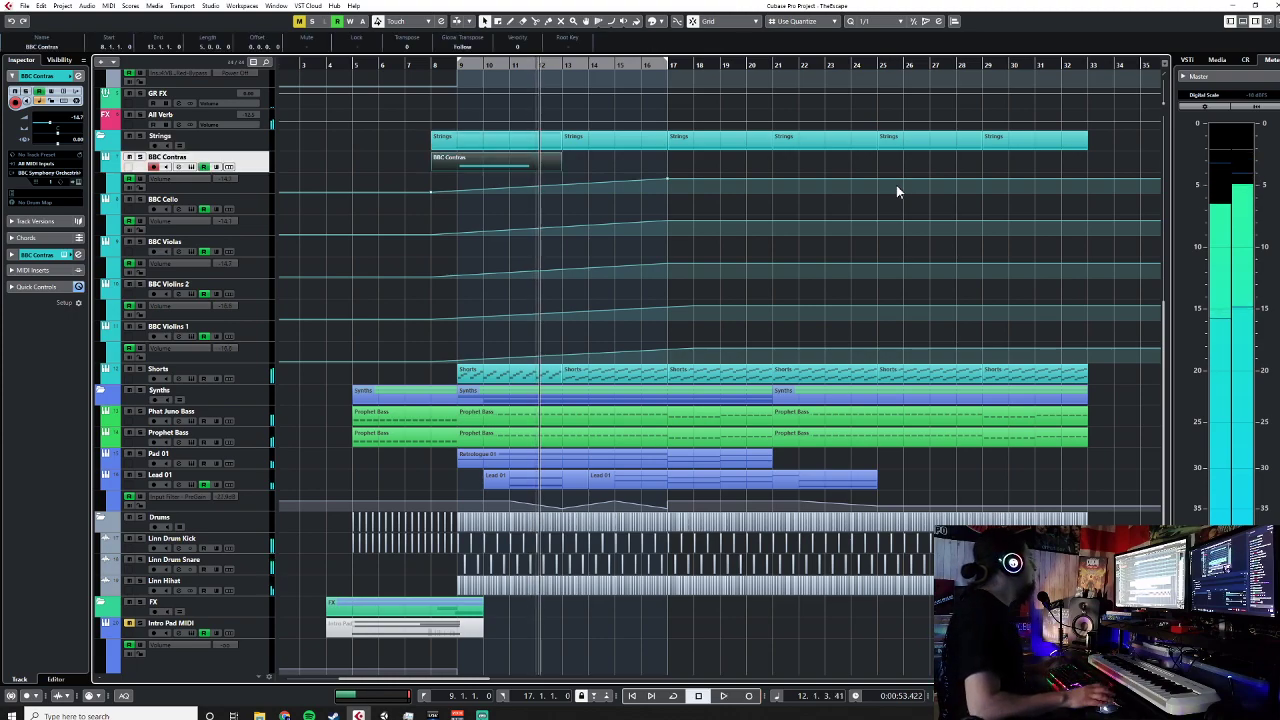
click(464, 162)
key(Delete)
Step: Record a BBC Contras part with modulation swells from bar 12 to about bar 22
click(430, 64)
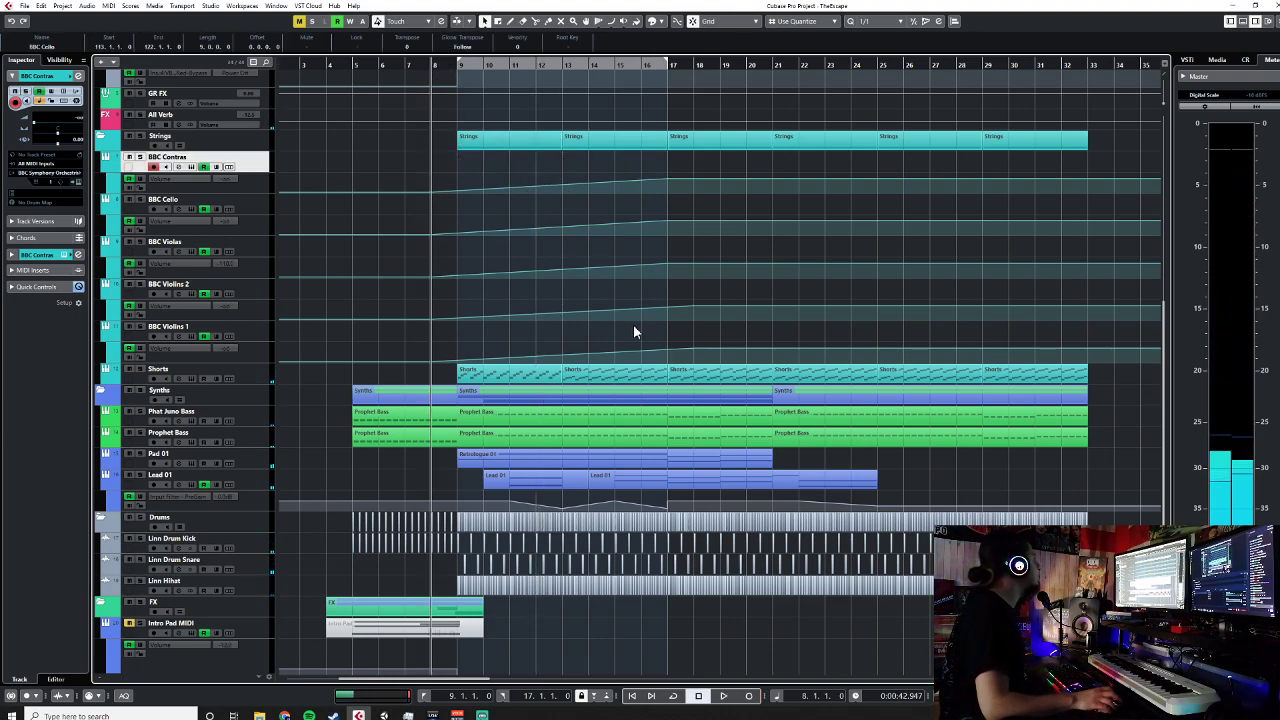
click(541, 66)
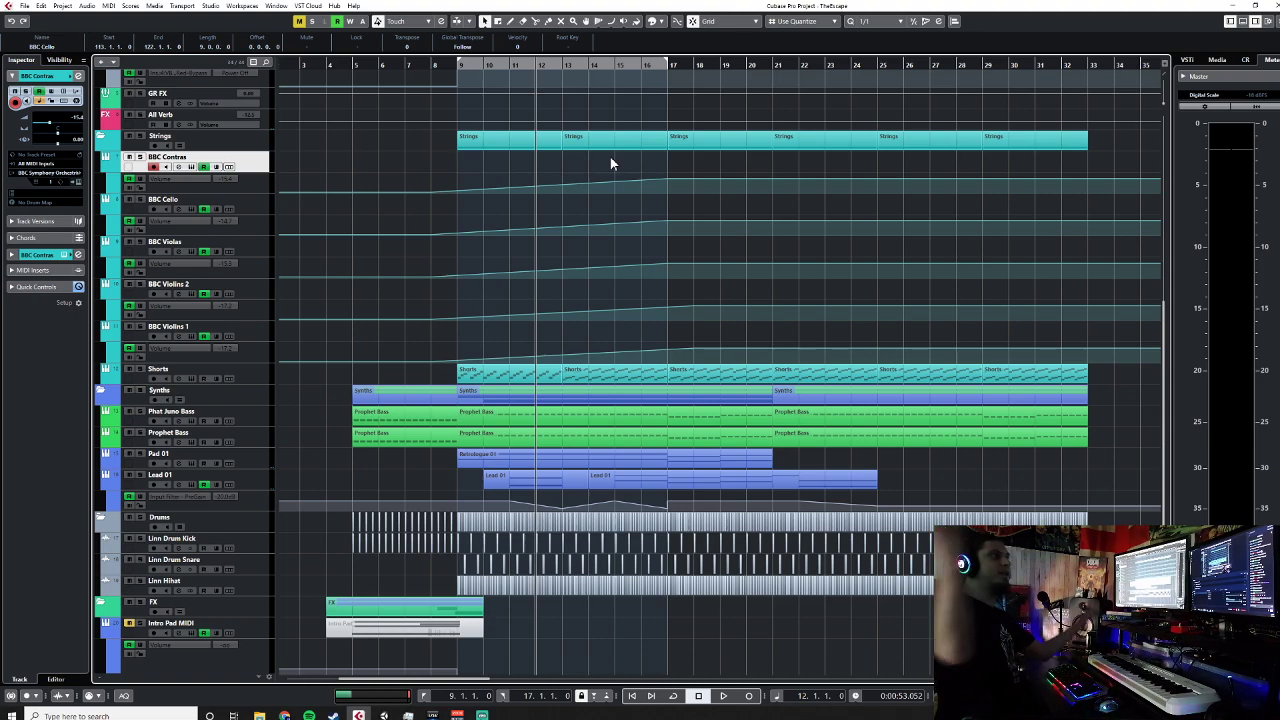
key(KP_Multiply)
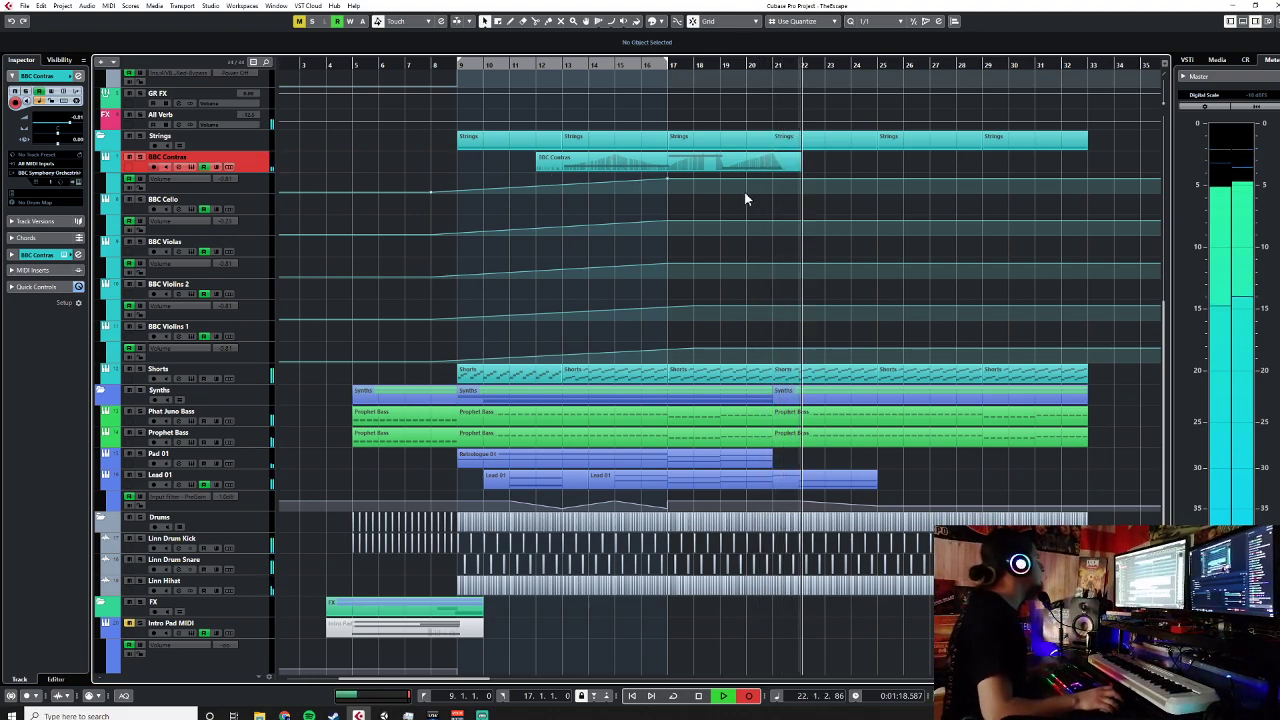
key(space)
Step: Record a BBC Cello part with modulation swells from bar 12 to about bar 21
click(752, 64)
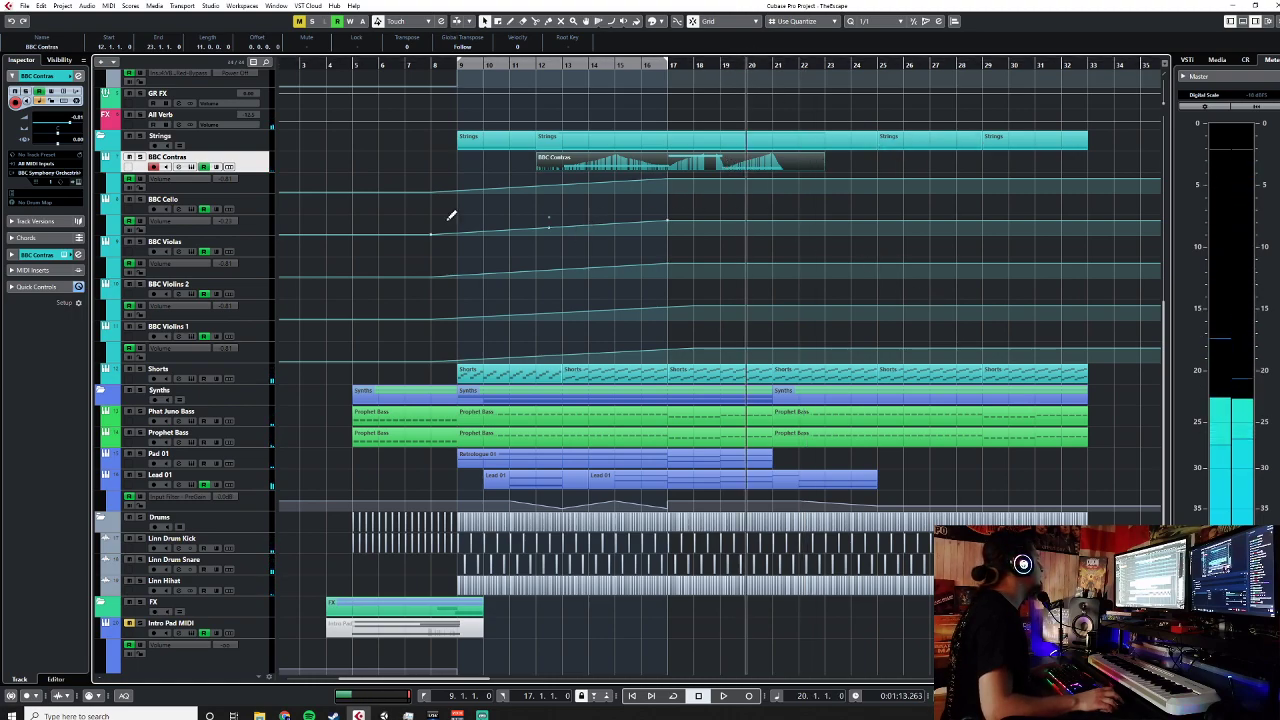
key(Down)
click(511, 64)
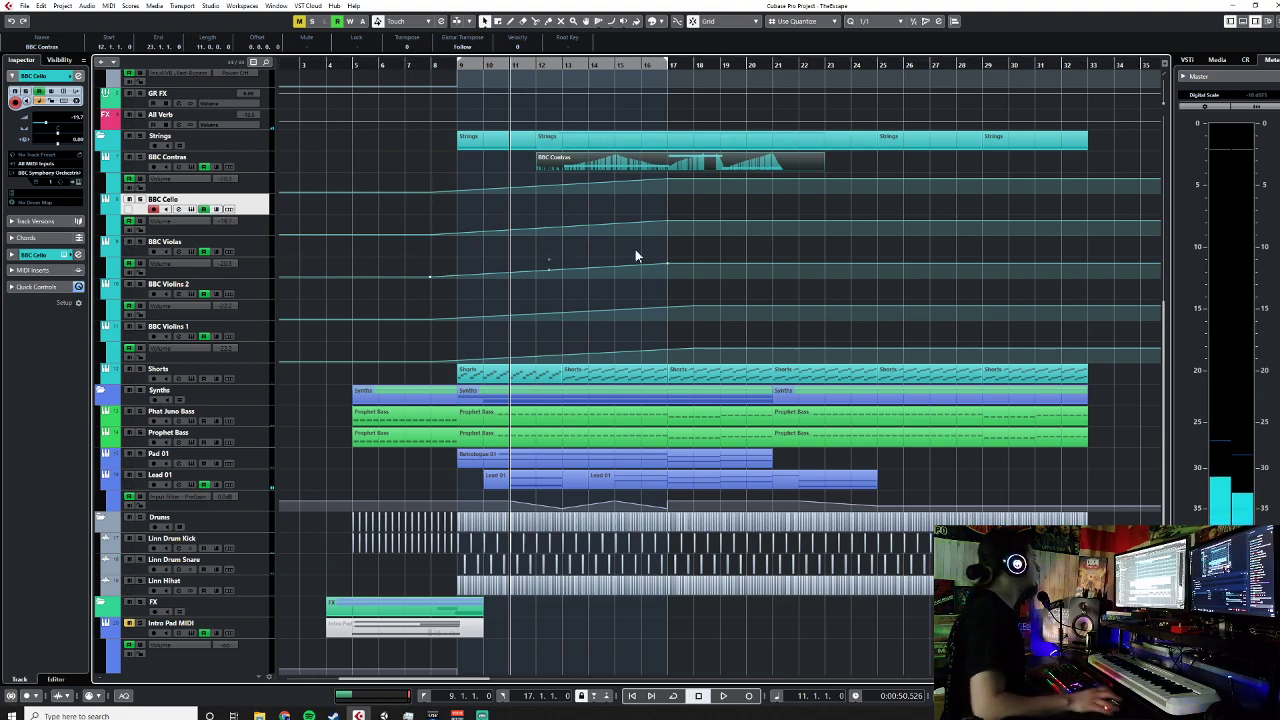
click(535, 65)
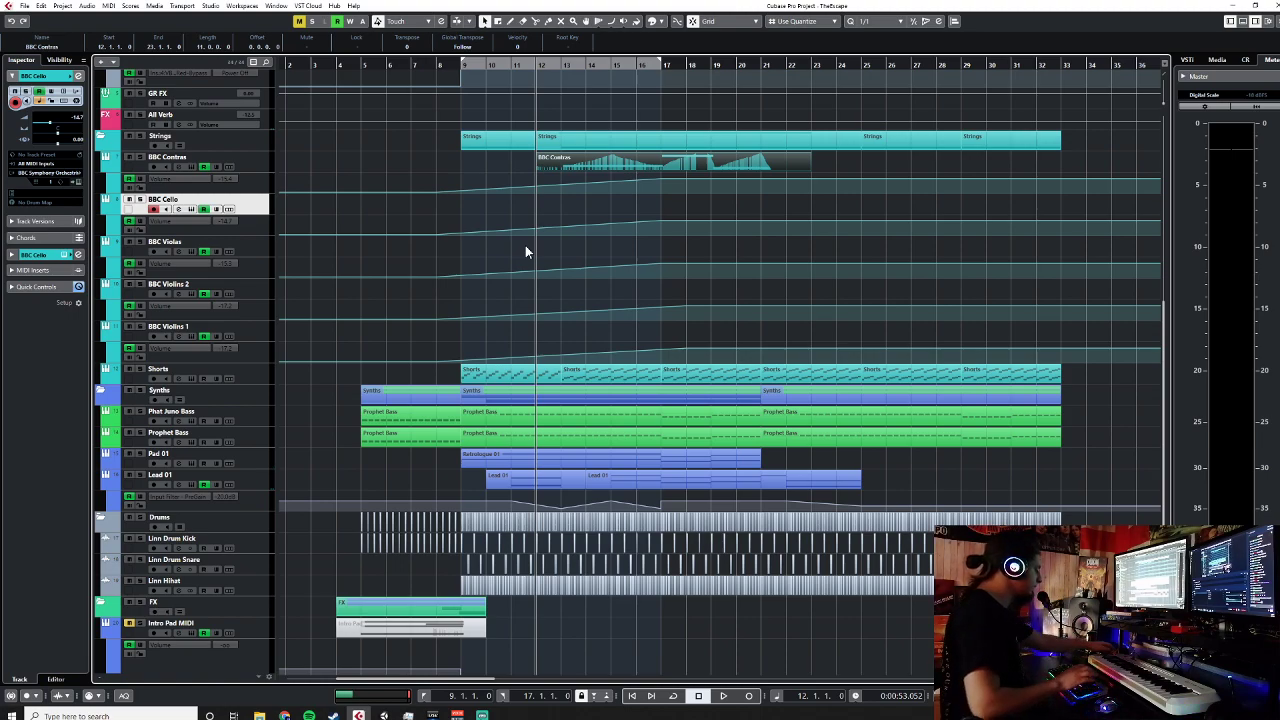
key(KP_Multiply)
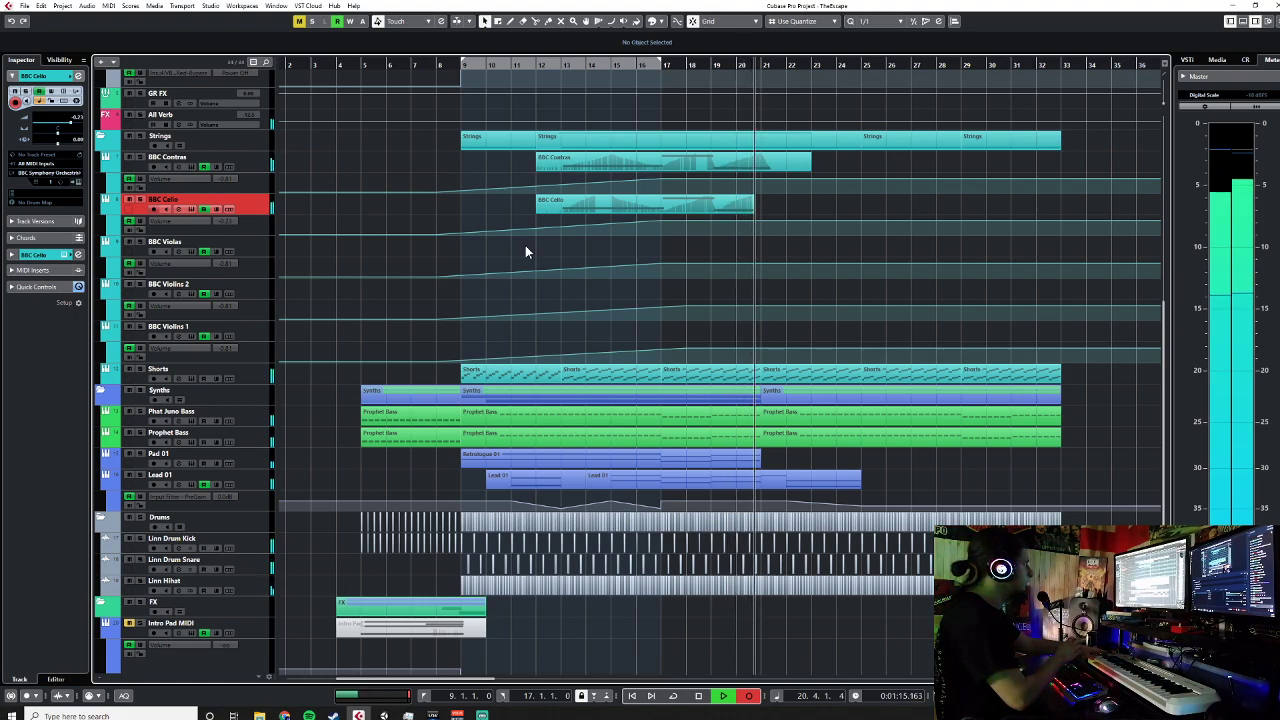
key(space)
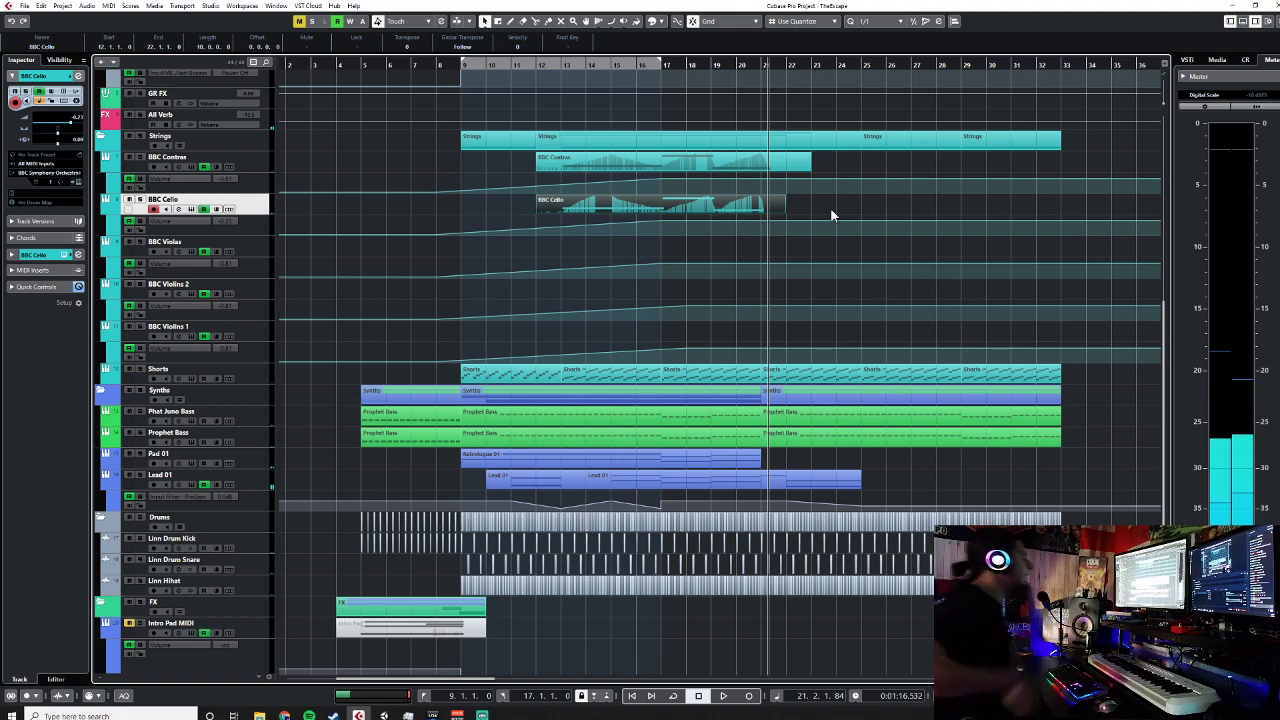
Step: Open the BBC Contras part for note editing and shift all three notes slightly earlier
click(670, 165)
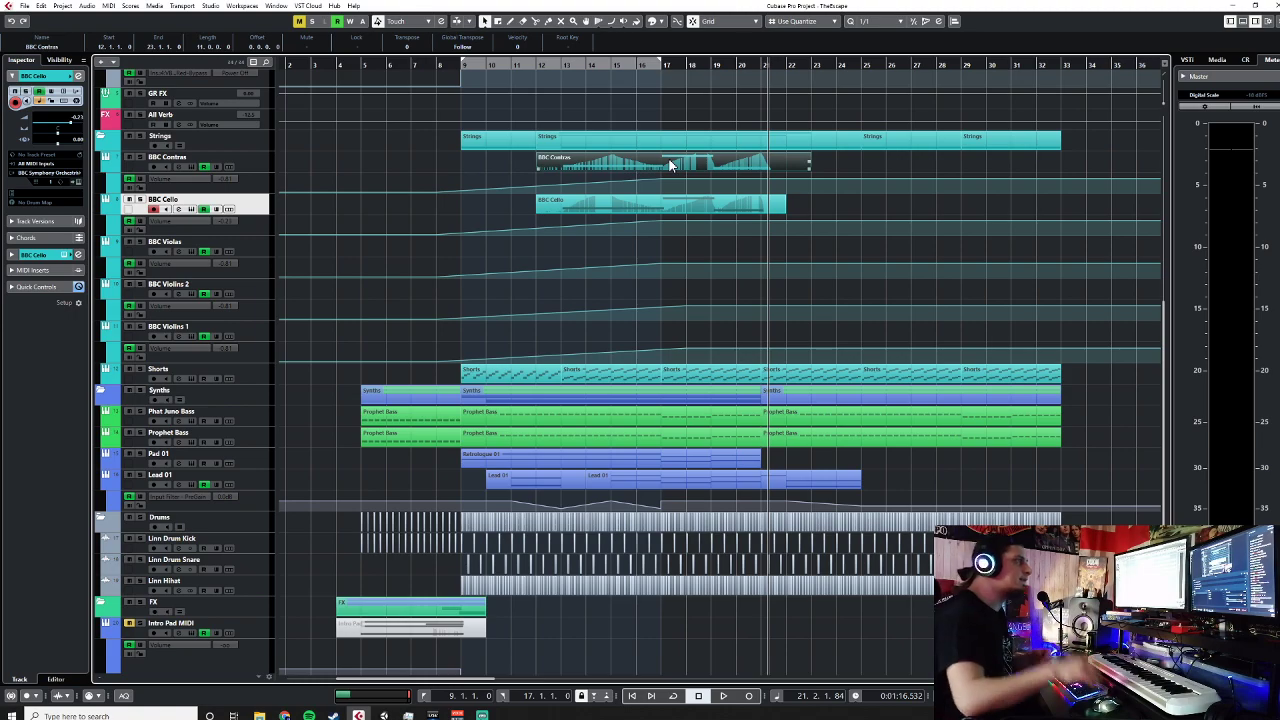
double_click(577, 160)
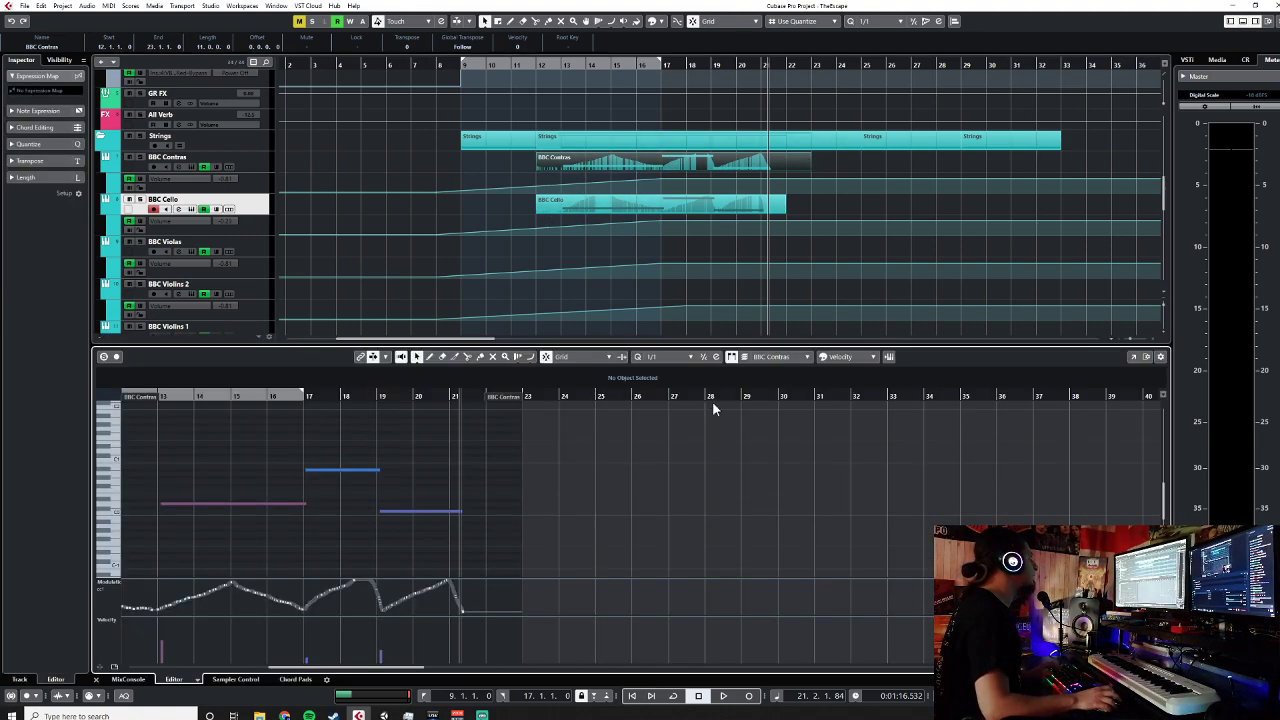
drag(256, 421, 494, 557)
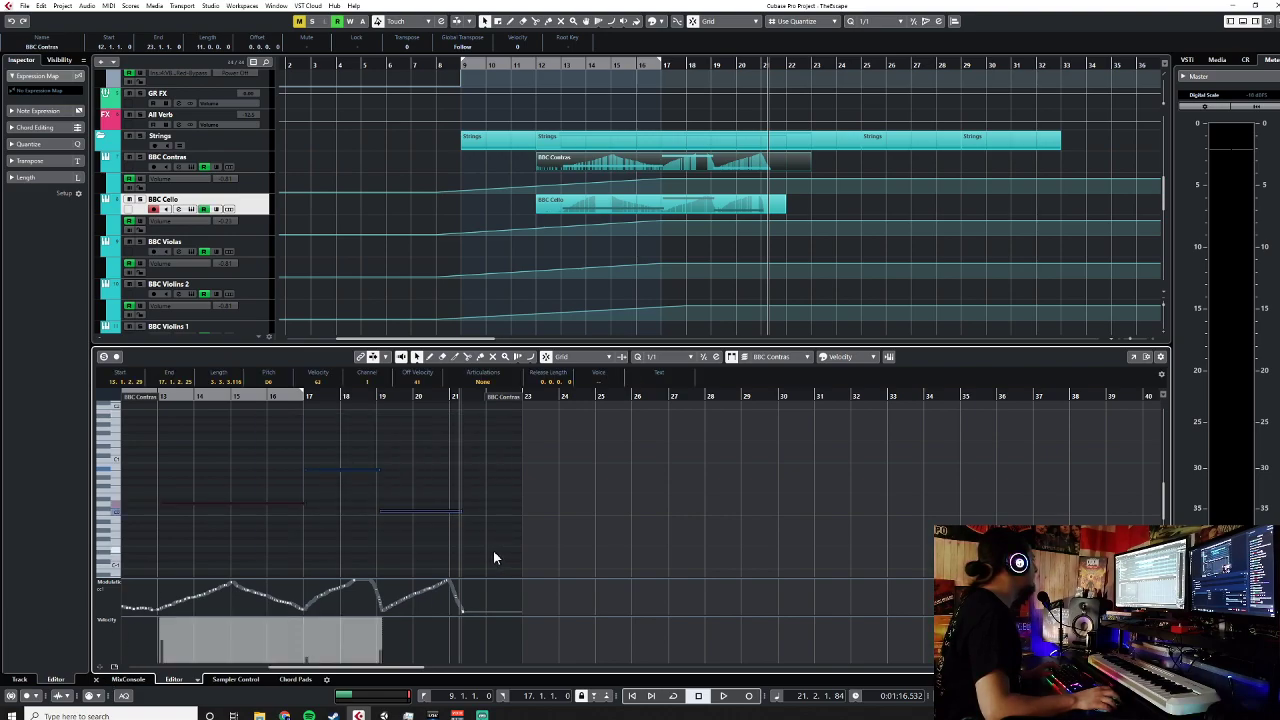
click(193, 503)
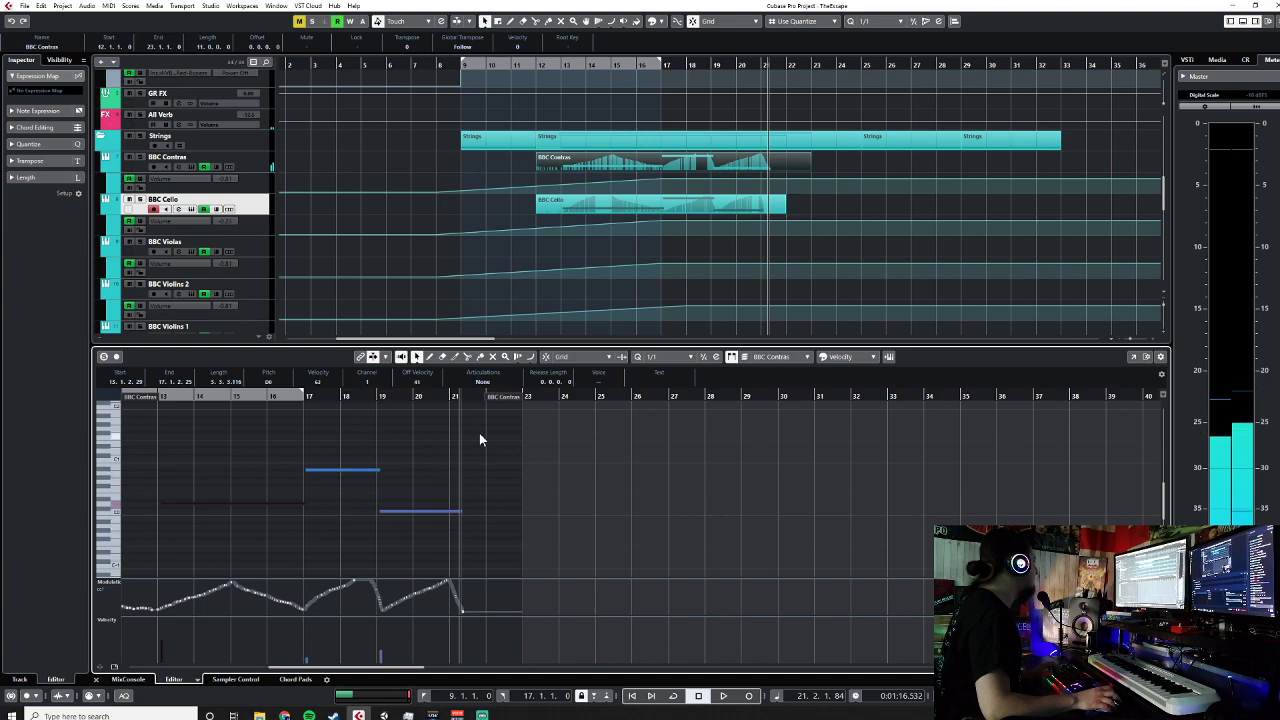
drag(479, 435, 160, 546)
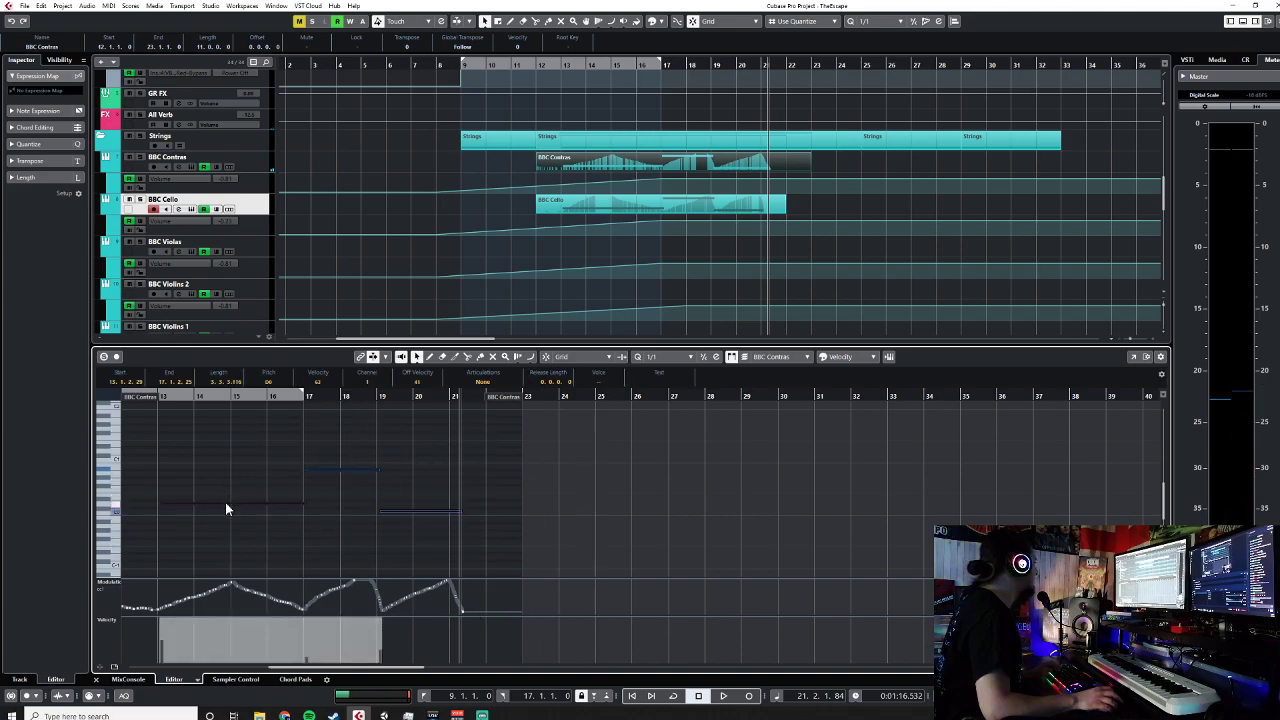
drag(219, 502, 215, 502)
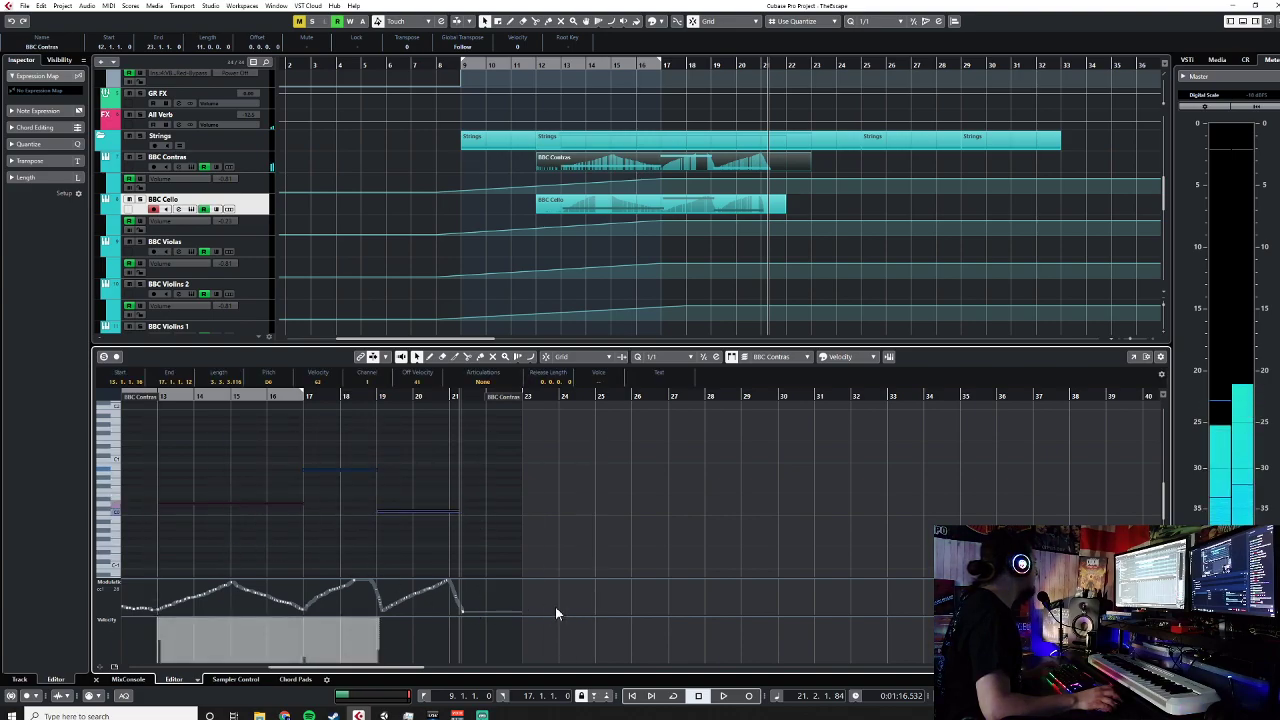
Step: Shift the BBC Contras modulation swells slightly earlier to follow the moved notes
click(478, 613)
drag(287, 562, 192, 628)
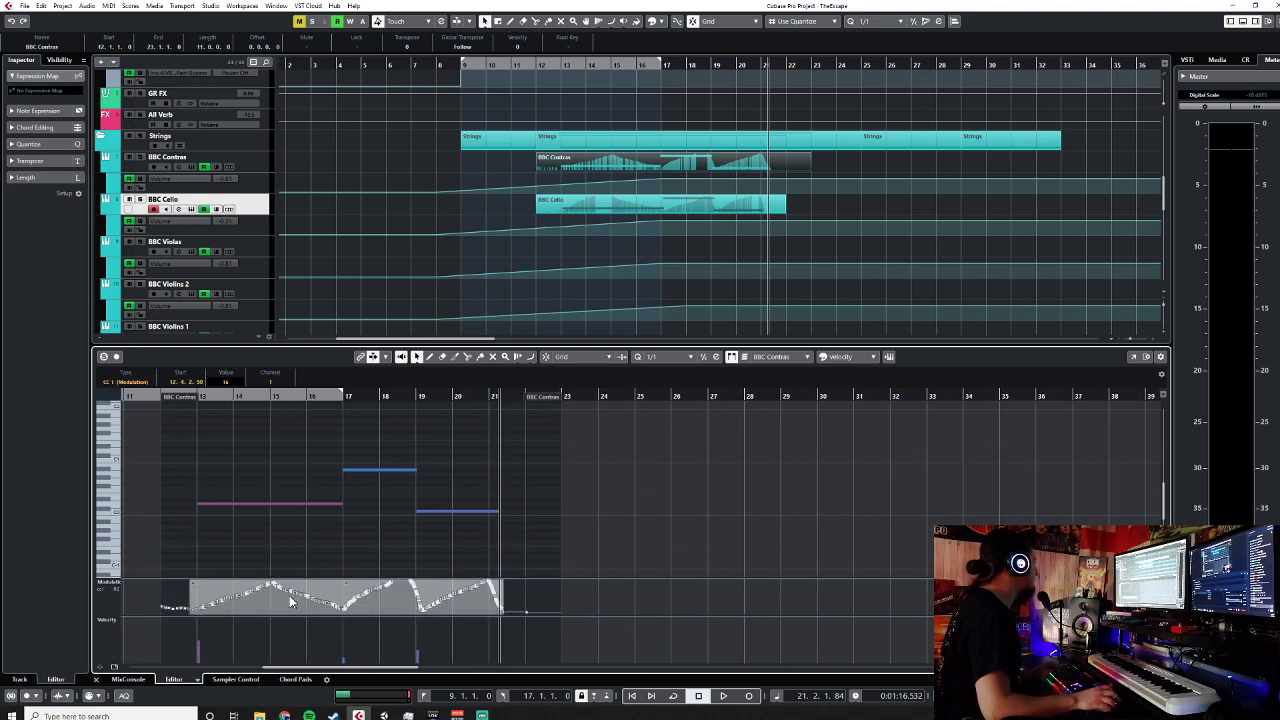
drag(283, 591, 280, 592)
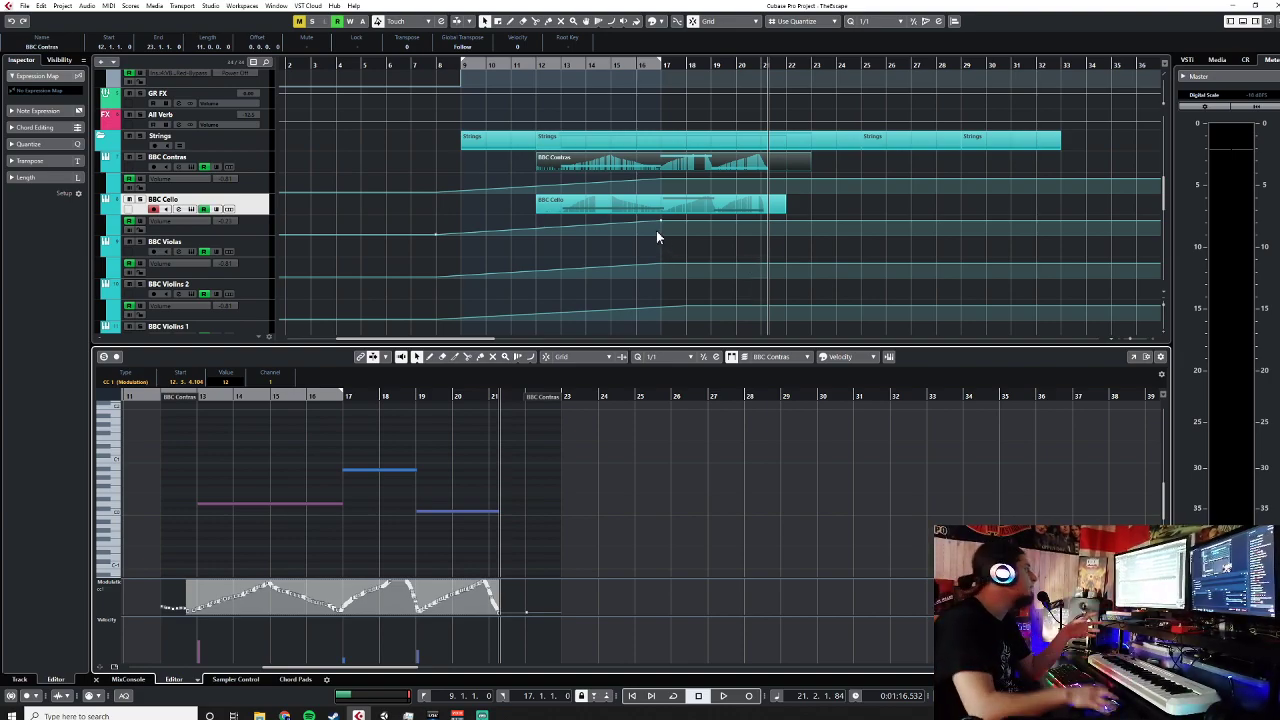
Step: Inspect the Strings: Basses patch in the BBC Contras track's BBC Symphony Orchestra instrument, then close its window
click(238, 161)
click(78, 182)
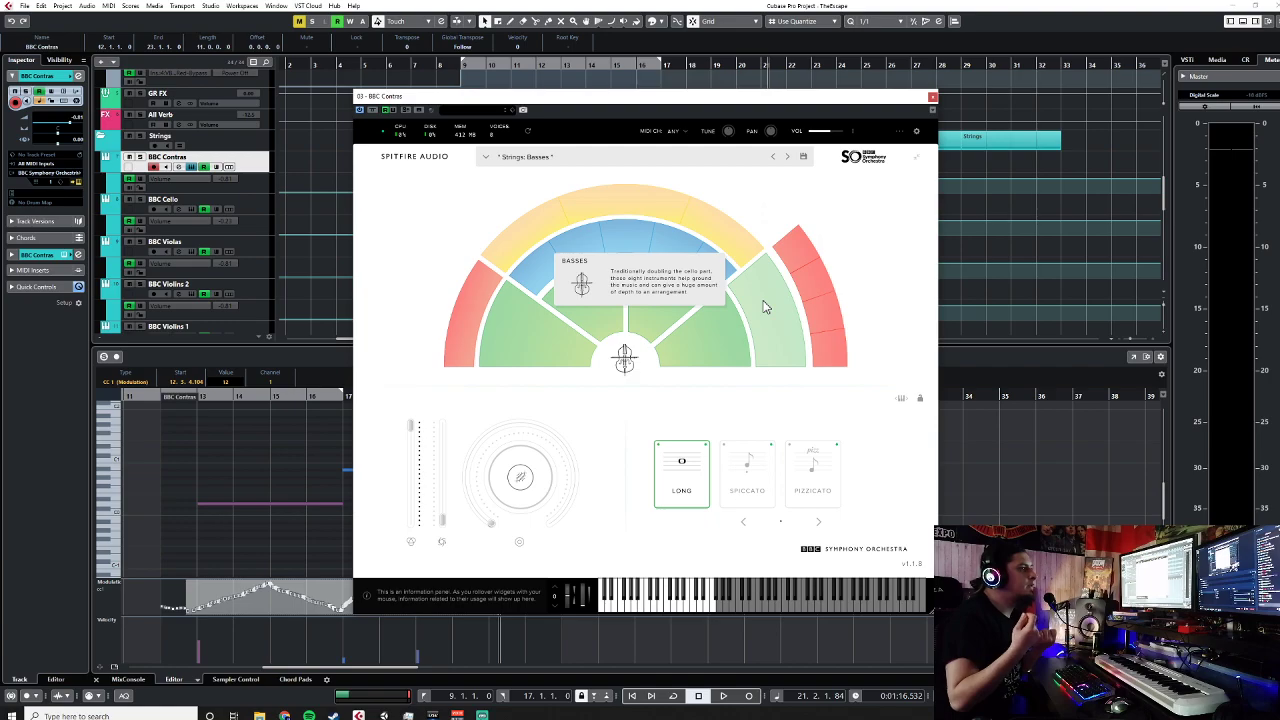
click(933, 97)
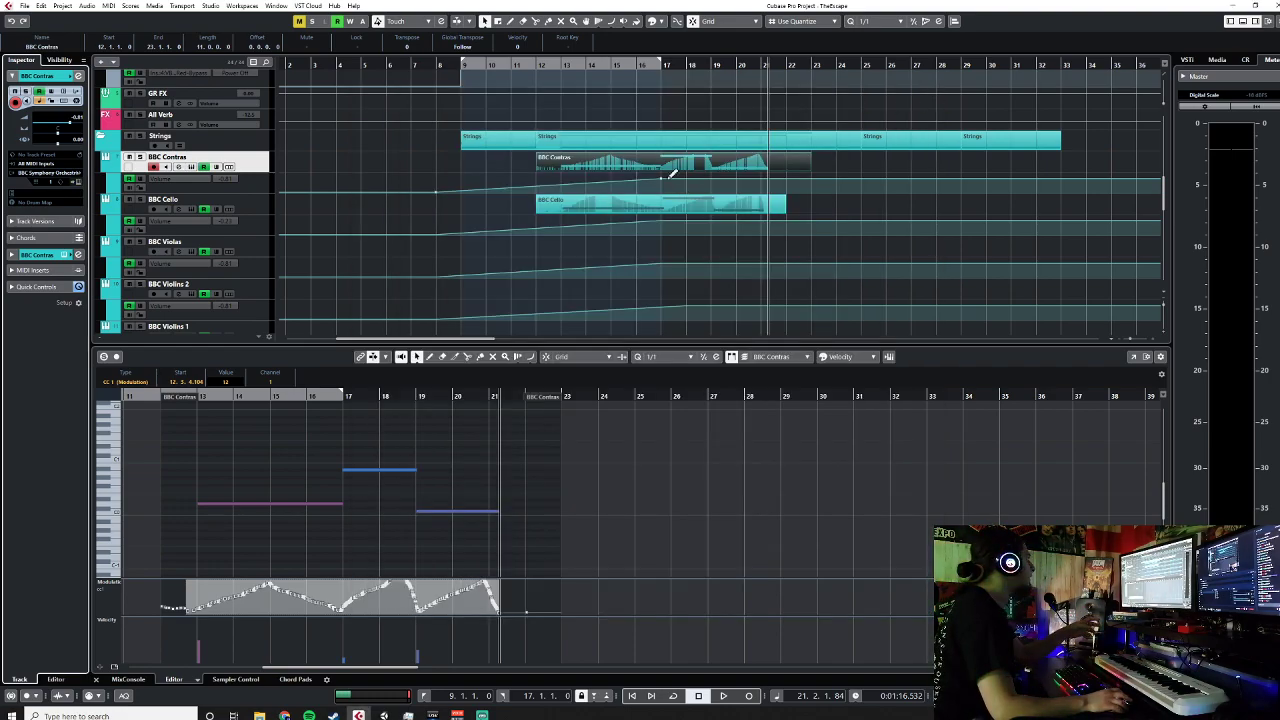
Step: Display the BBC Contras and BBC Cello notes together in the note editor to compare their timing
shift+click(616, 206)
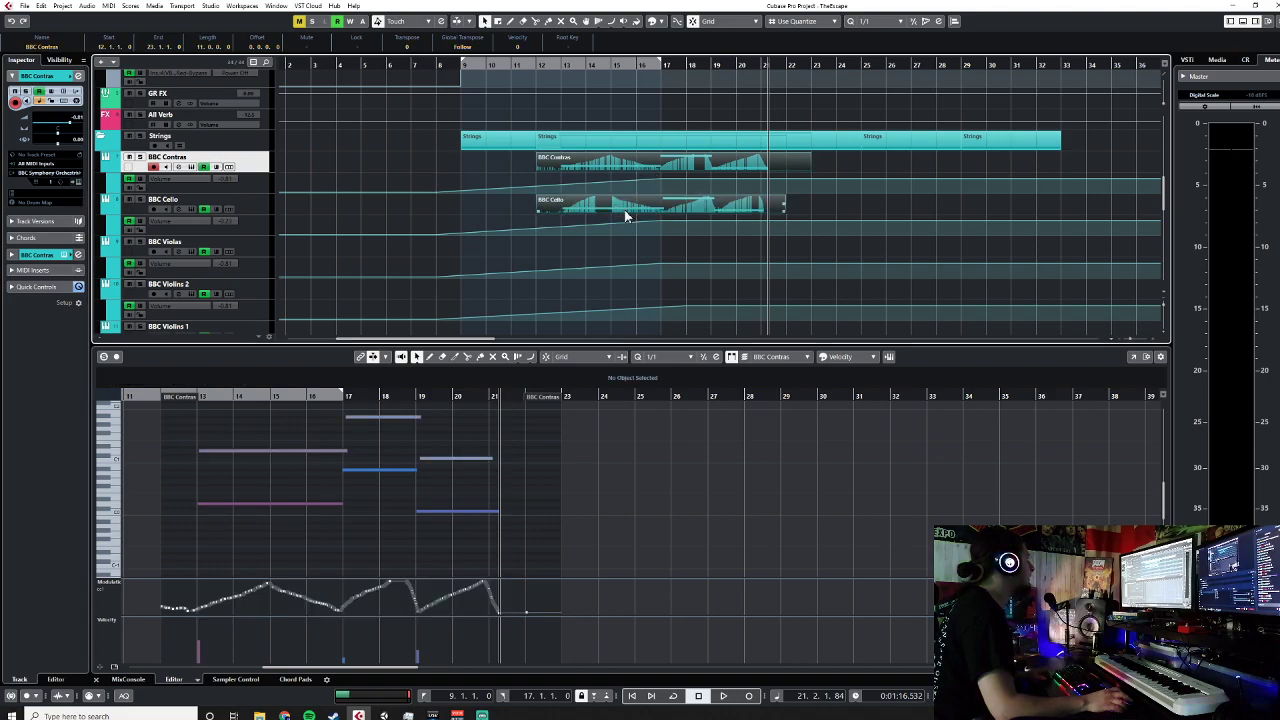
scroll(460, 535, up, 2)
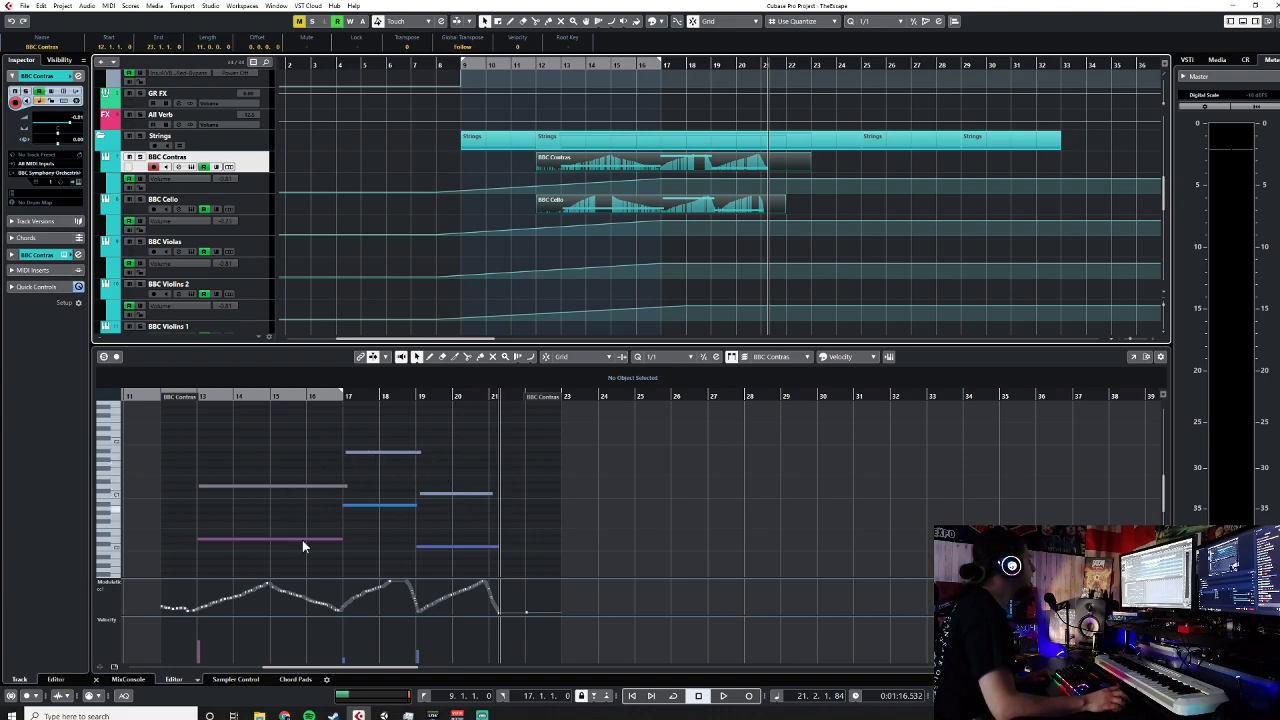
click(91, 695)
double_click(618, 212)
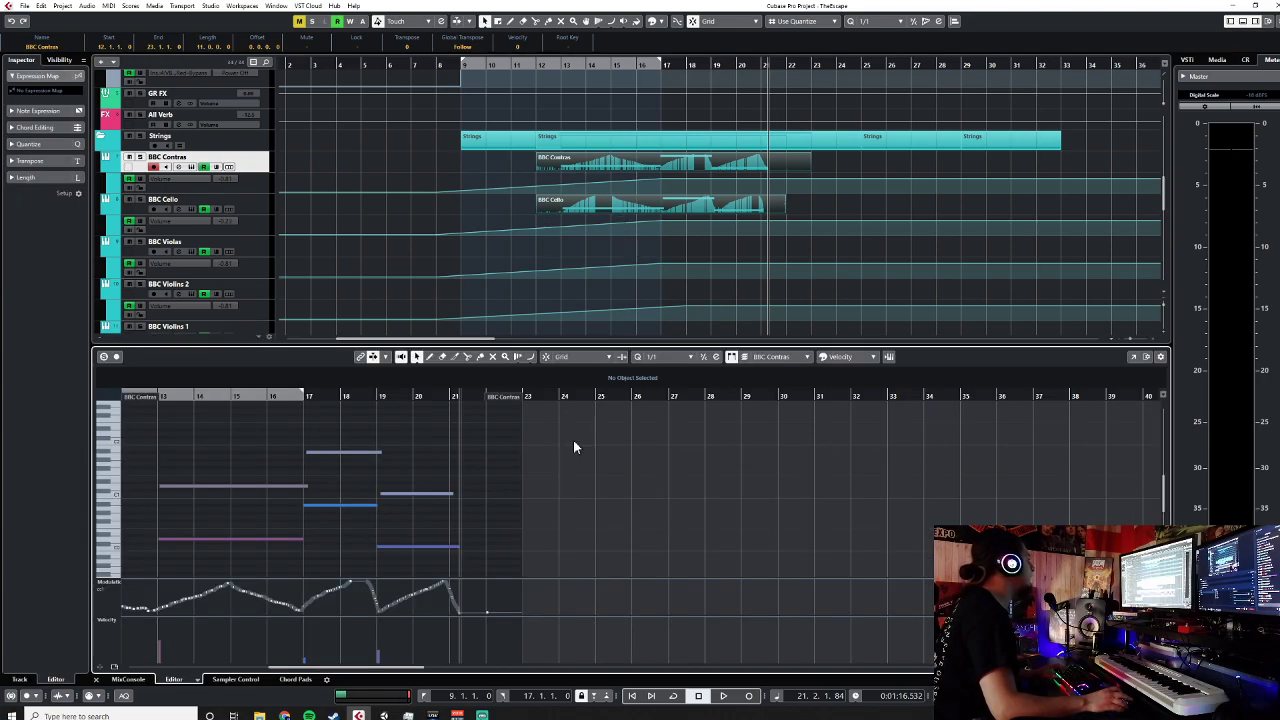
click(590, 210)
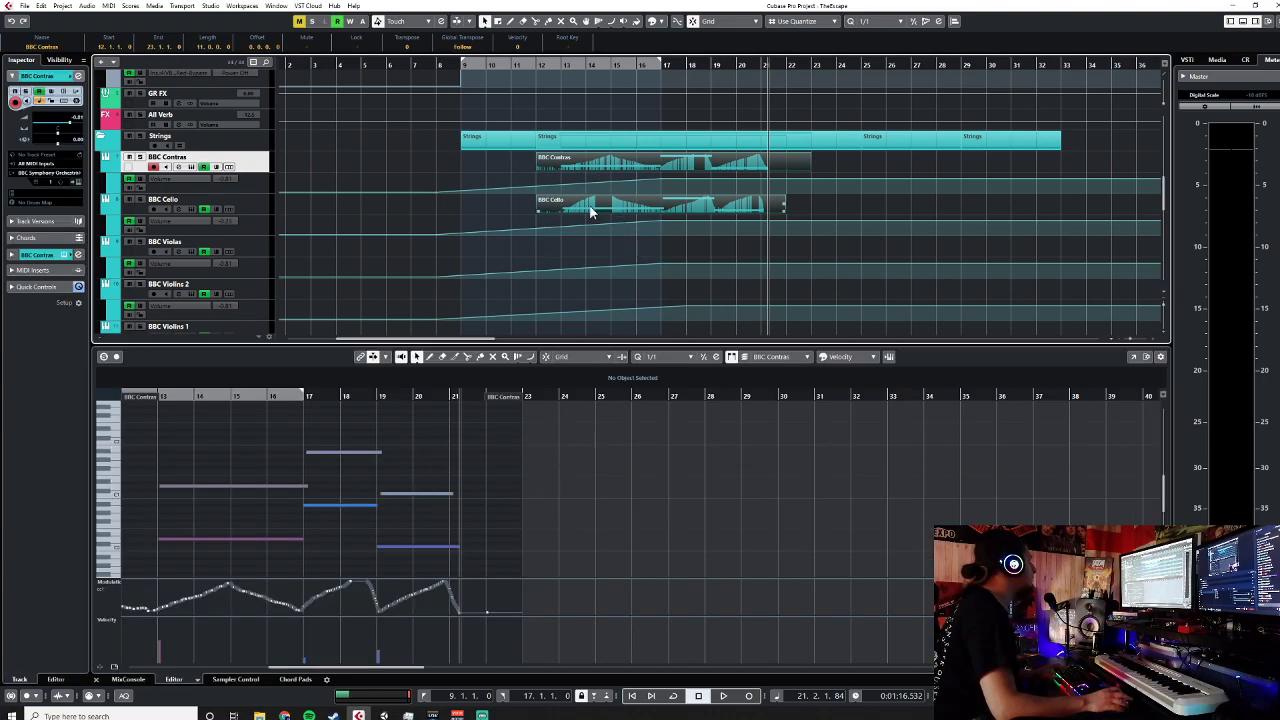
Step: Open the BBC Cello part alone for note editing and shift all its notes slightly earlier
drag(452, 448, 250, 530)
click(177, 500)
click(177, 502)
drag(199, 428, 412, 576)
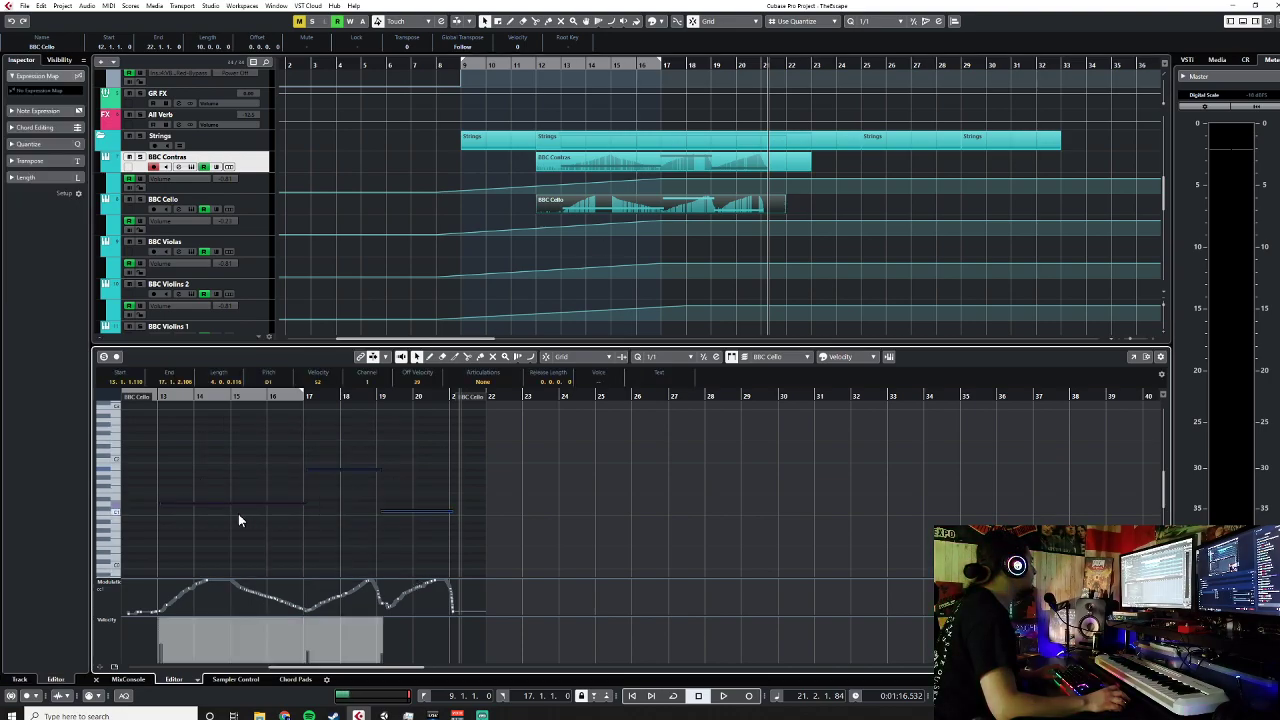
drag(212, 503, 212, 515)
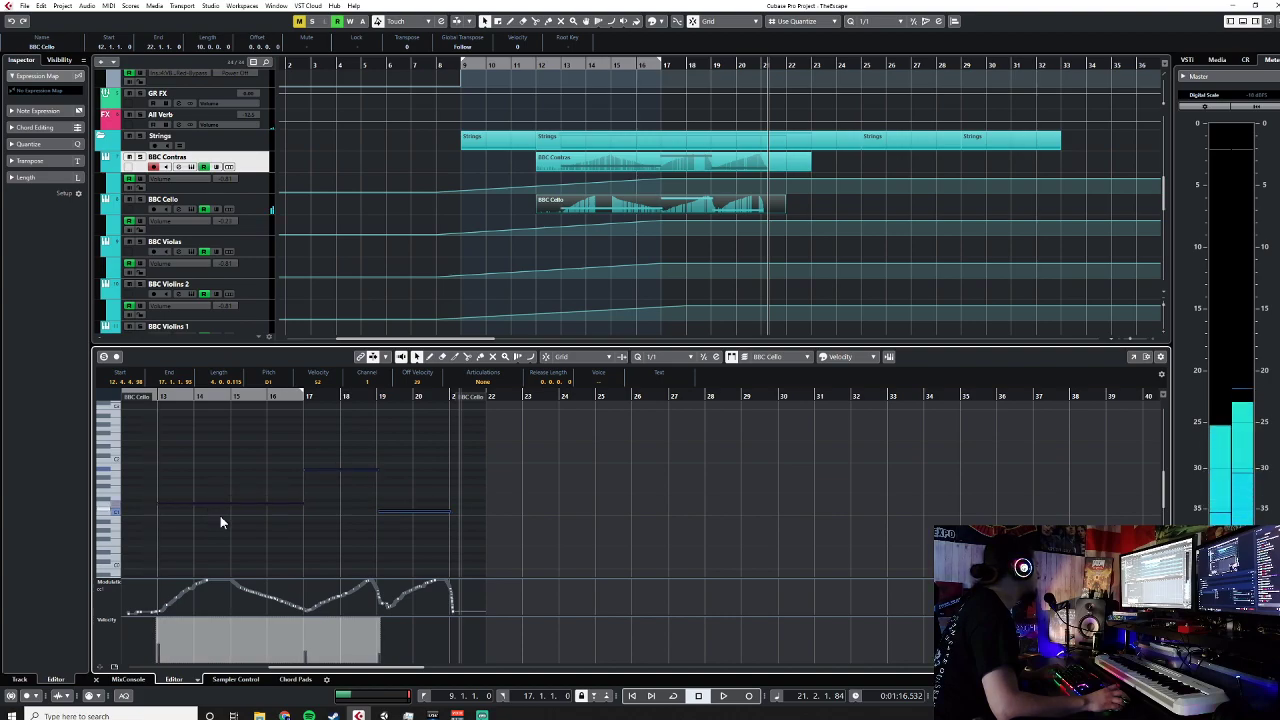
Step: Shift the BBC Cello modulation swells slightly earlier to follow the moved notes, and close the note editor
click(465, 613)
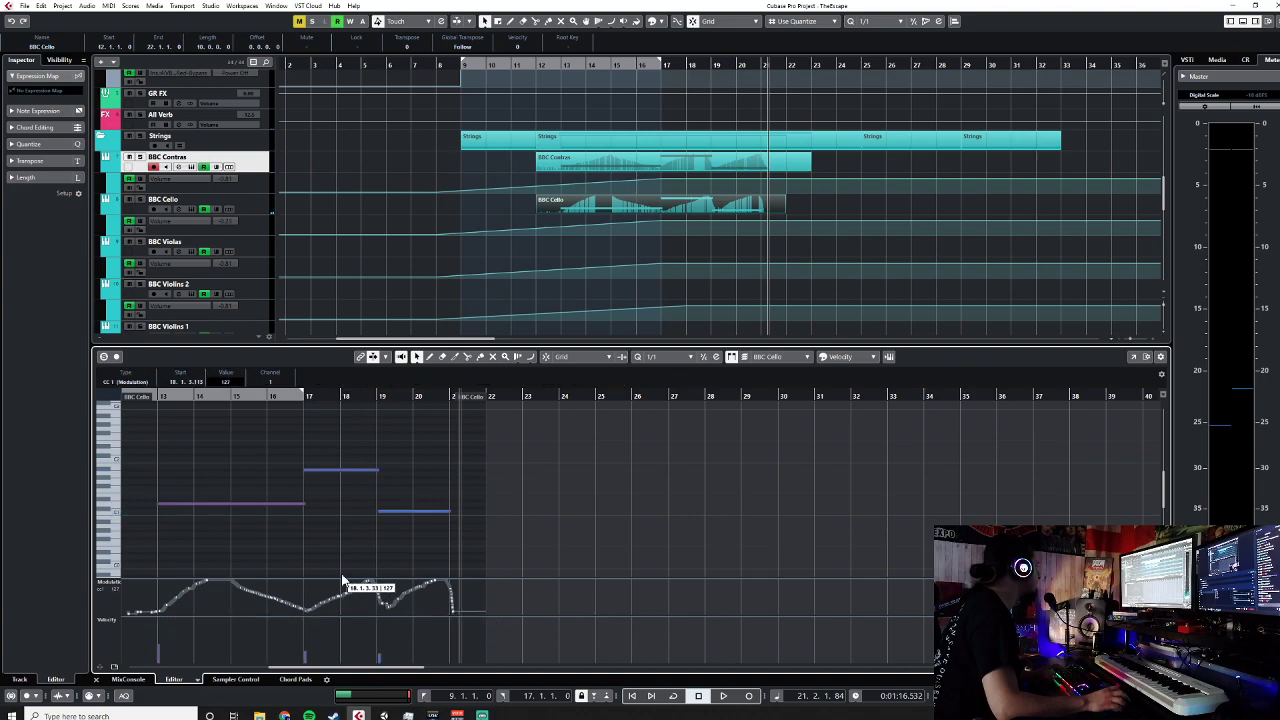
drag(472, 579, 150, 625)
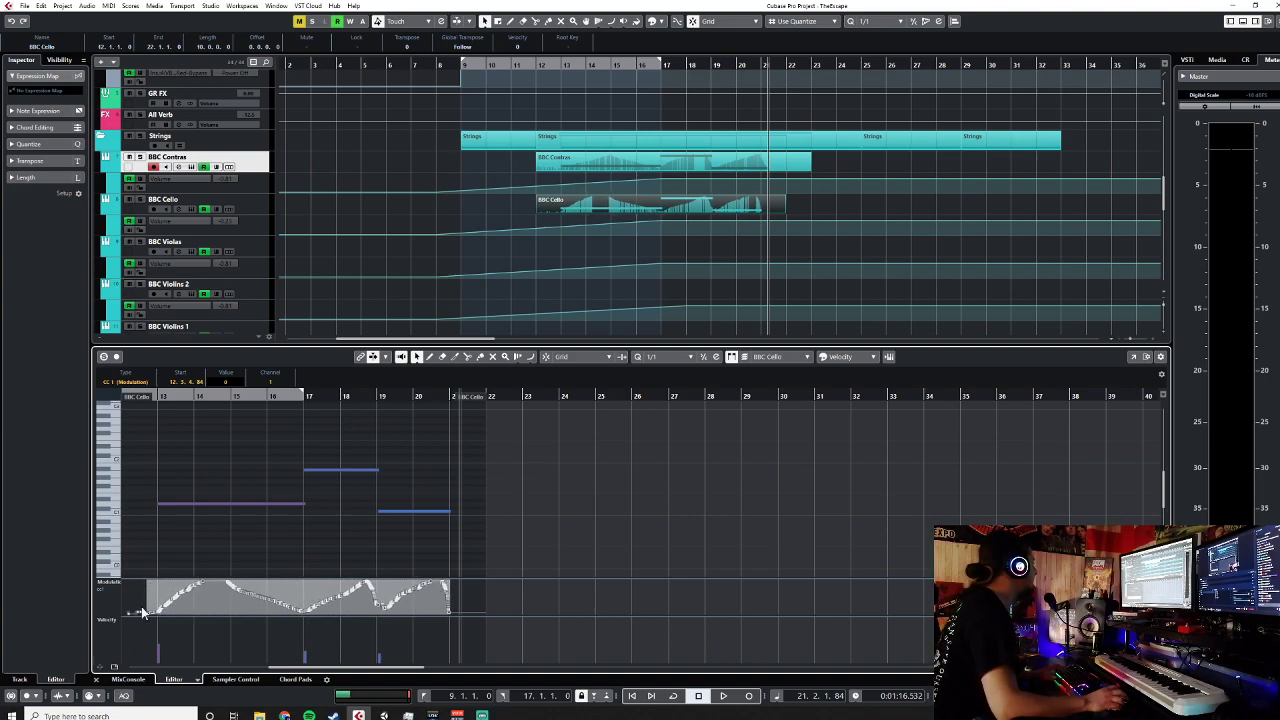
click(95, 680)
key(Delete)
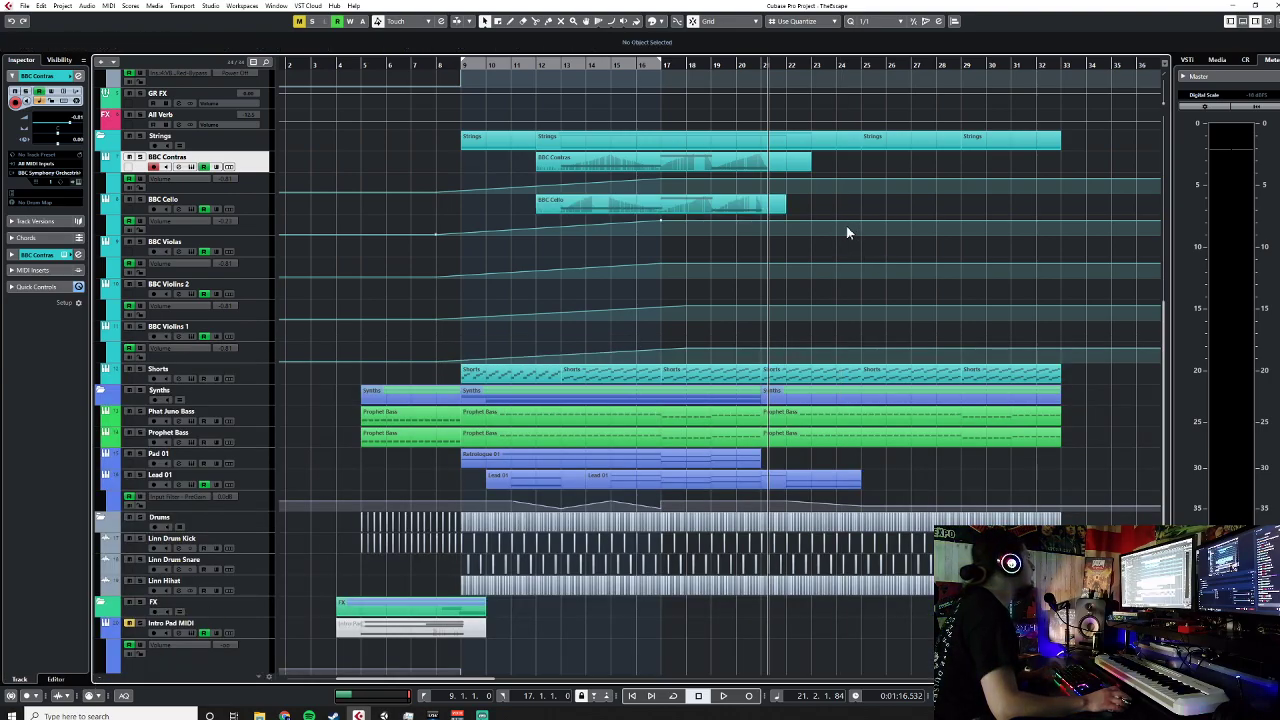
Step: Solo the BBC Contras and BBC Cello tracks and play them from bar 12 to about bar 21
shift+click(234, 200)
key(s)
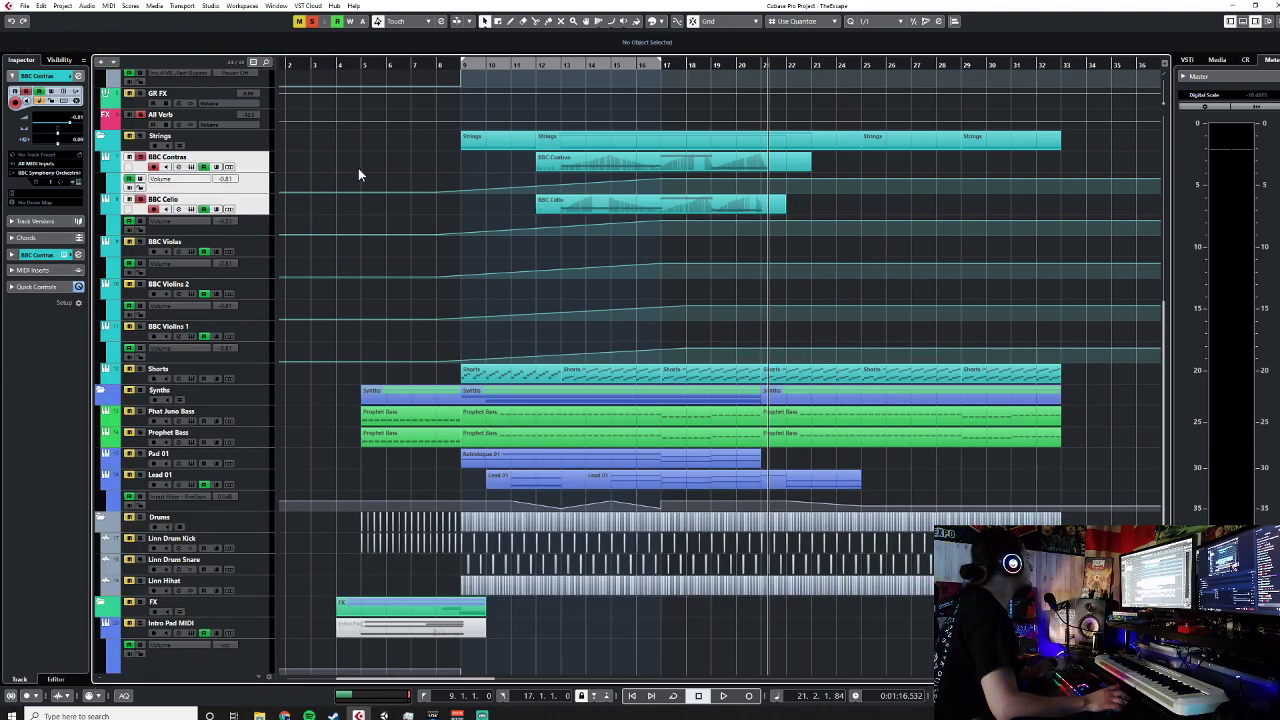
click(526, 66)
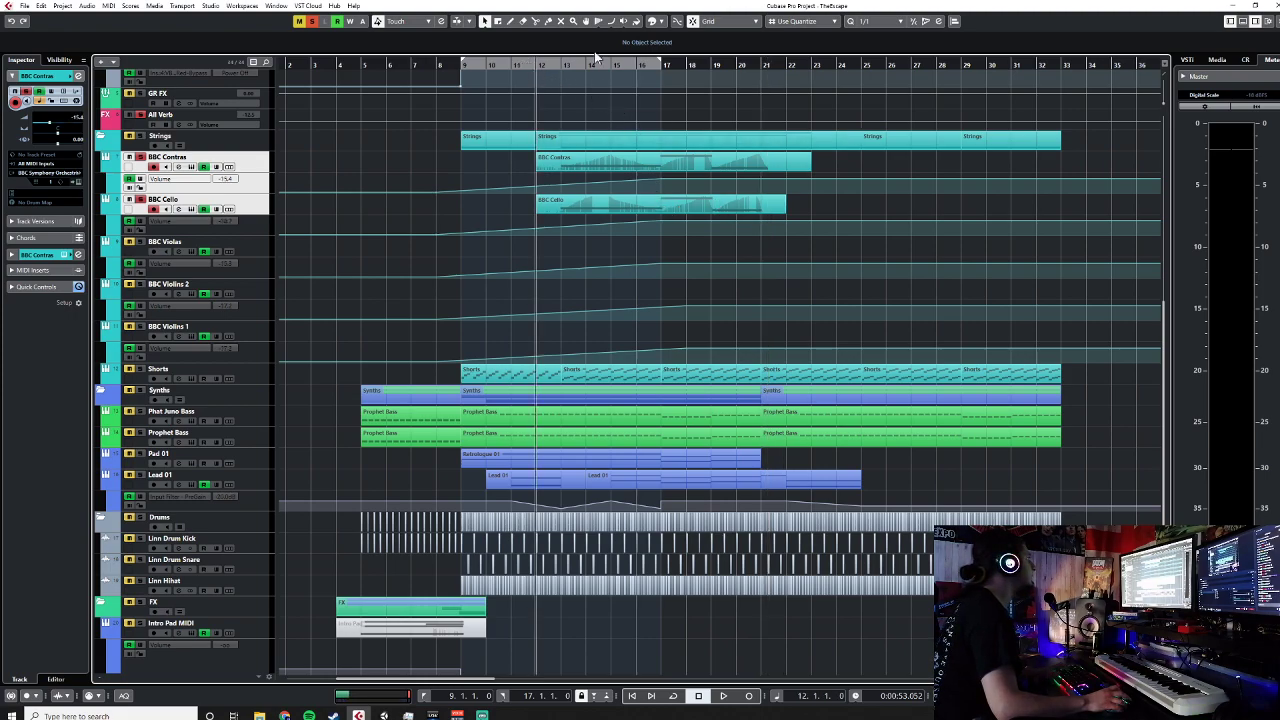
key(space)
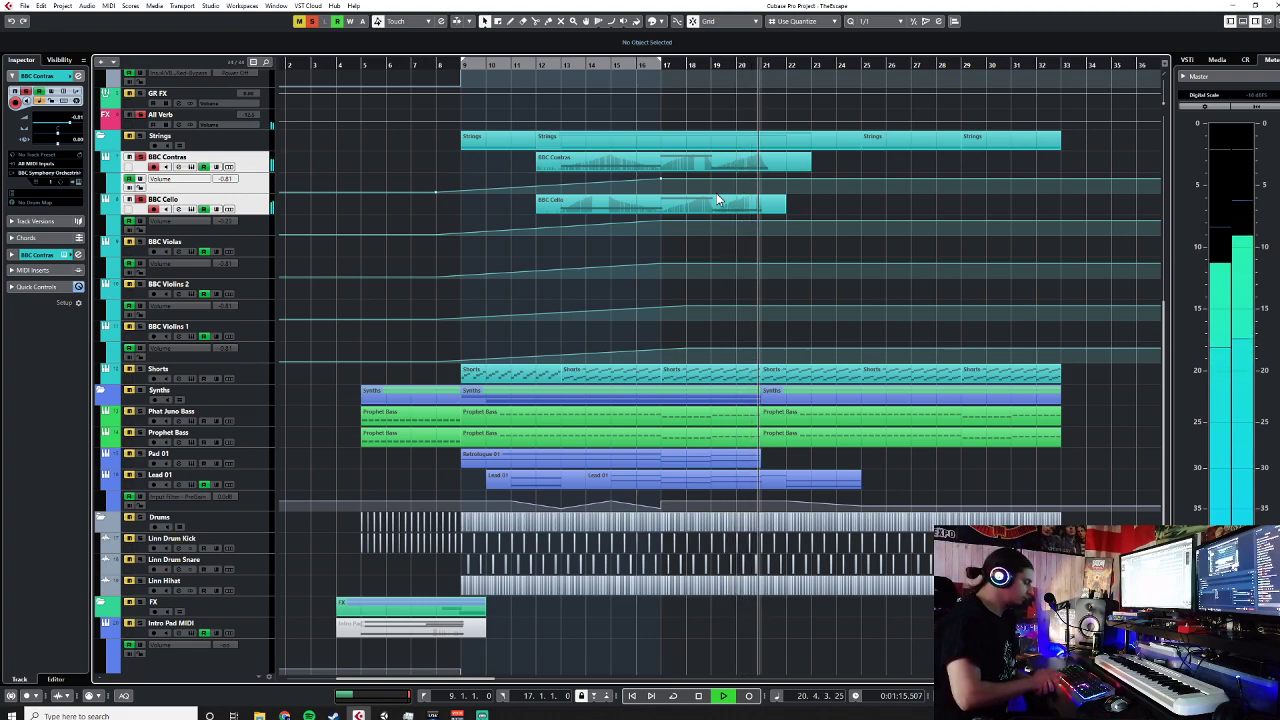
key(space)
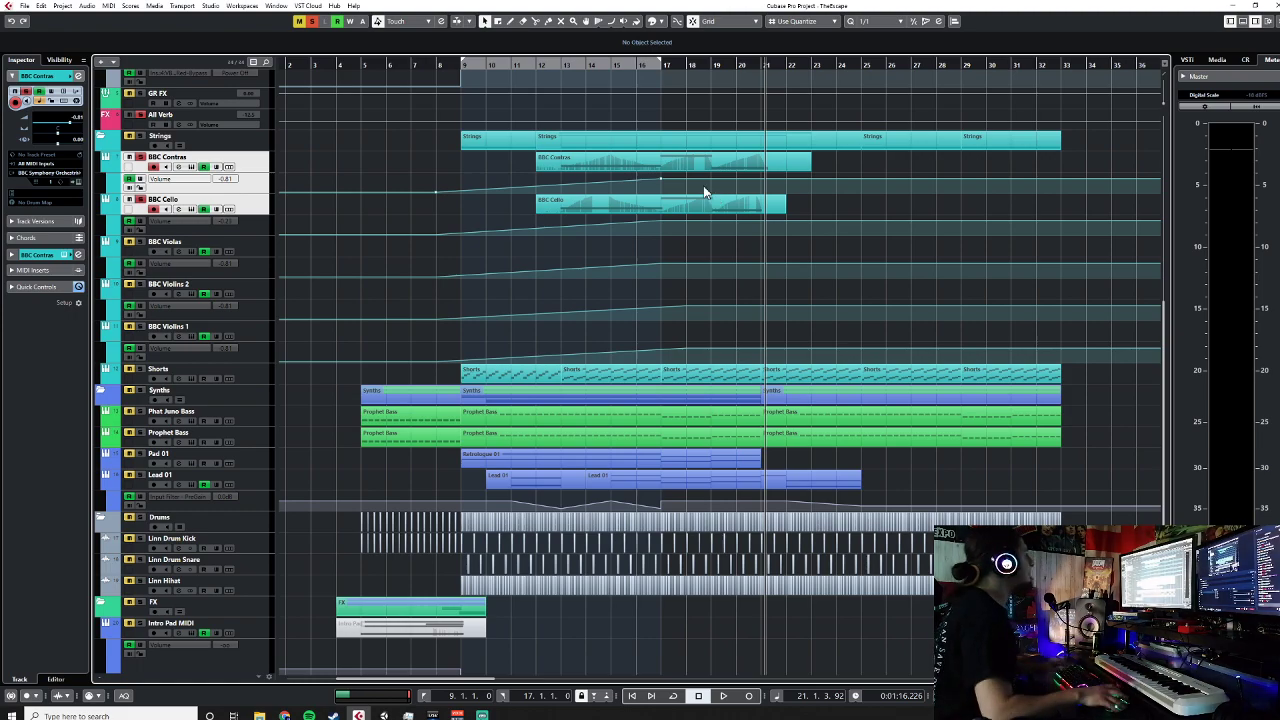
Step: Inspect the BBC Cello notes on their own, and reopen the BBC Contras and BBC Cello parts together for note editing
click(625, 162)
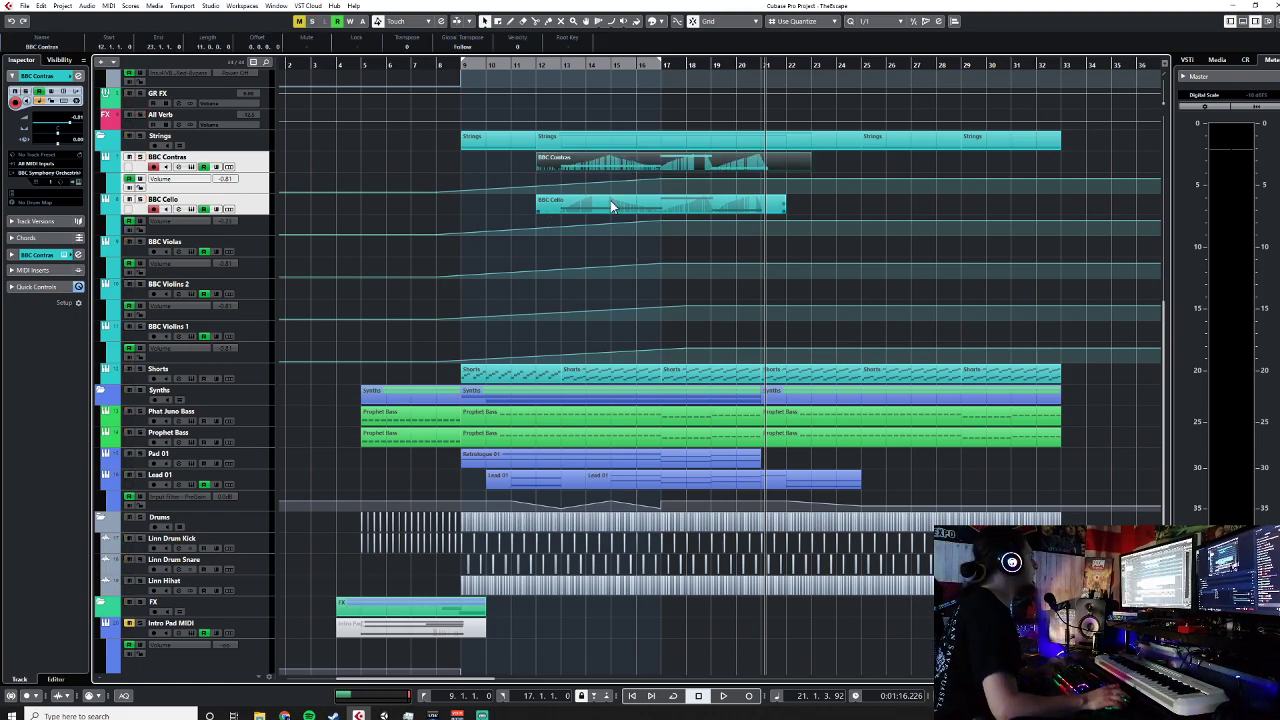
double_click(615, 207)
scroll(270, 520, down, 1)
scroll(270, 520, up, 1)
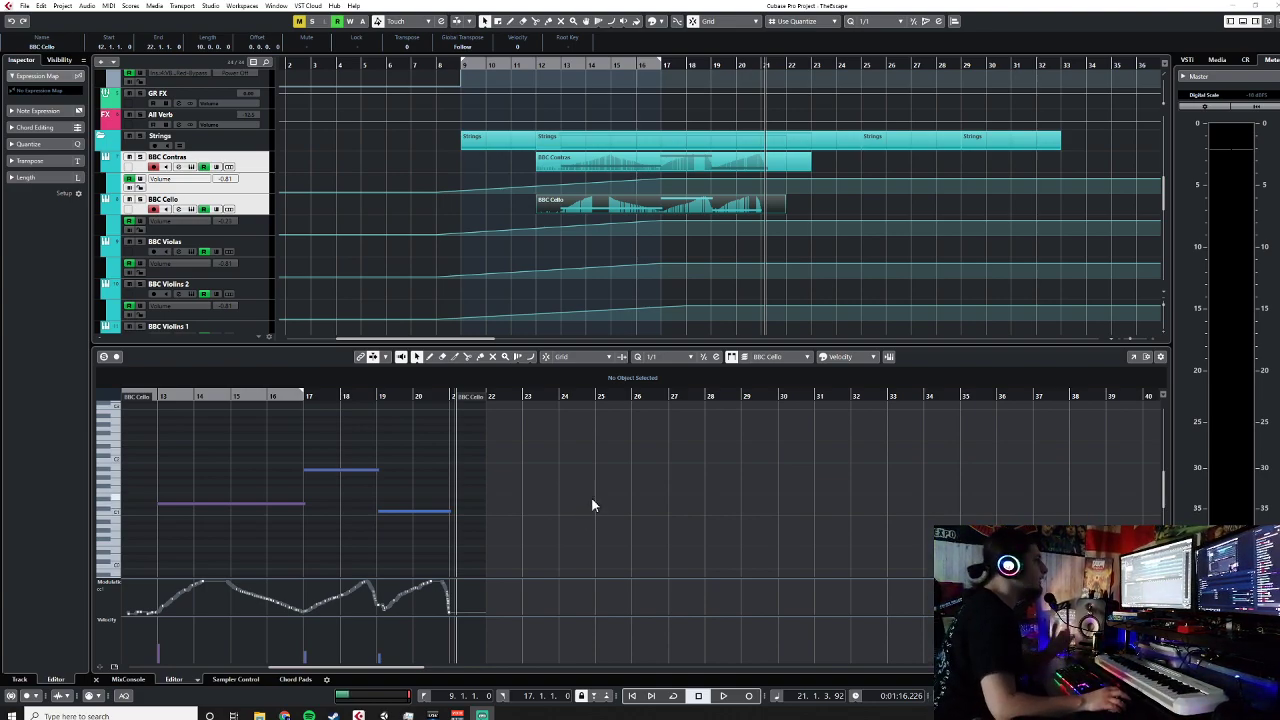
click(96, 679)
click(252, 205)
shift+click(260, 167)
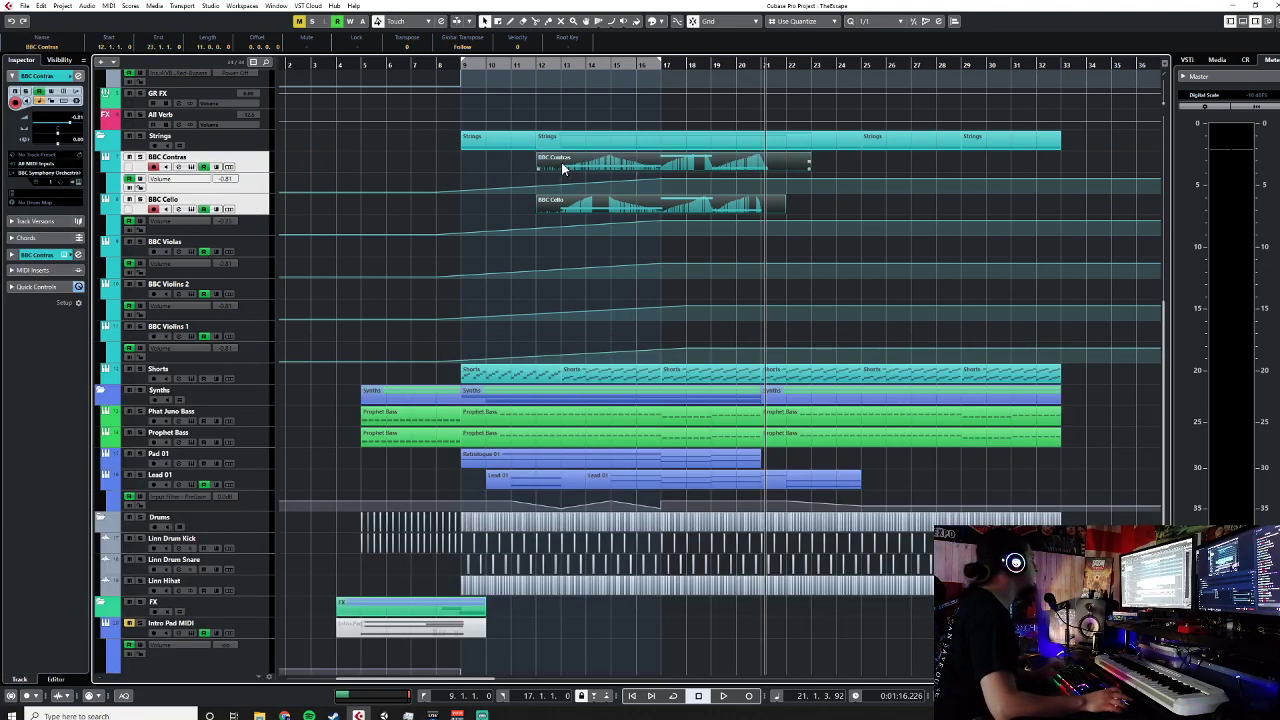
double_click(562, 163)
Step: Play the soloed BBC Contras and BBC Cello from bar 12 to about bar 21 with both parts' notes in view
click(537, 65)
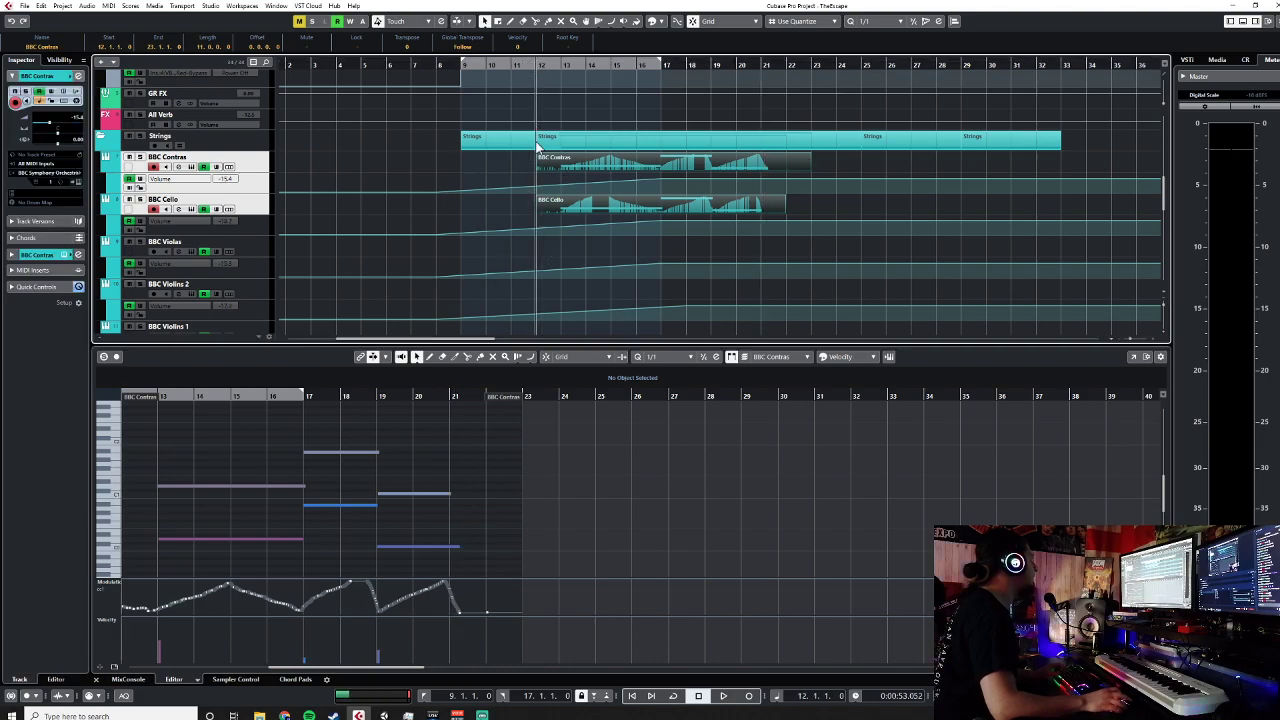
key(space)
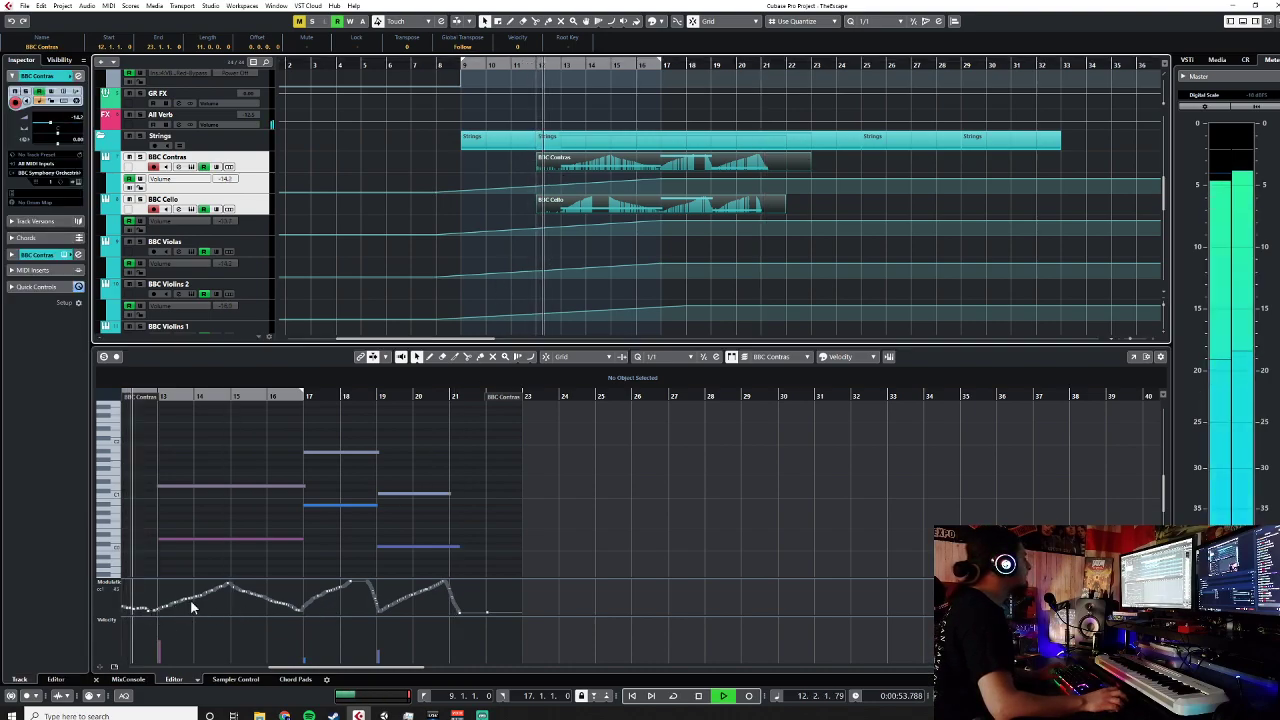
key(space)
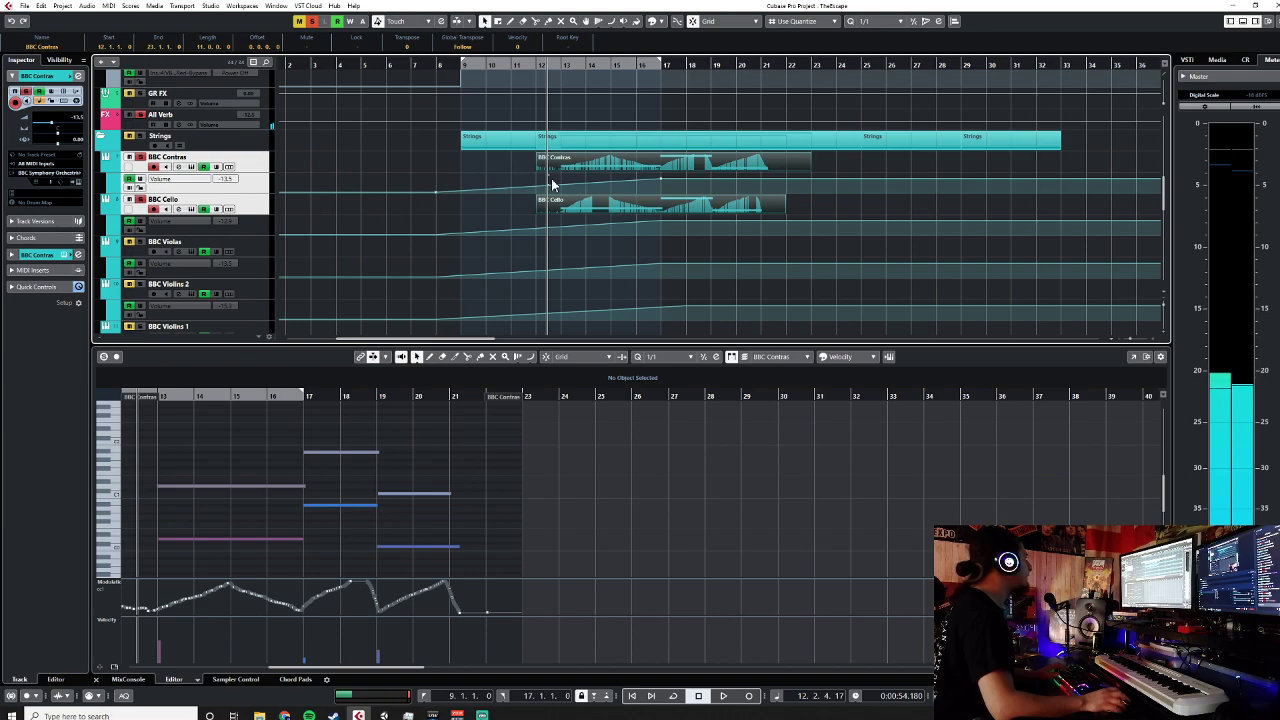
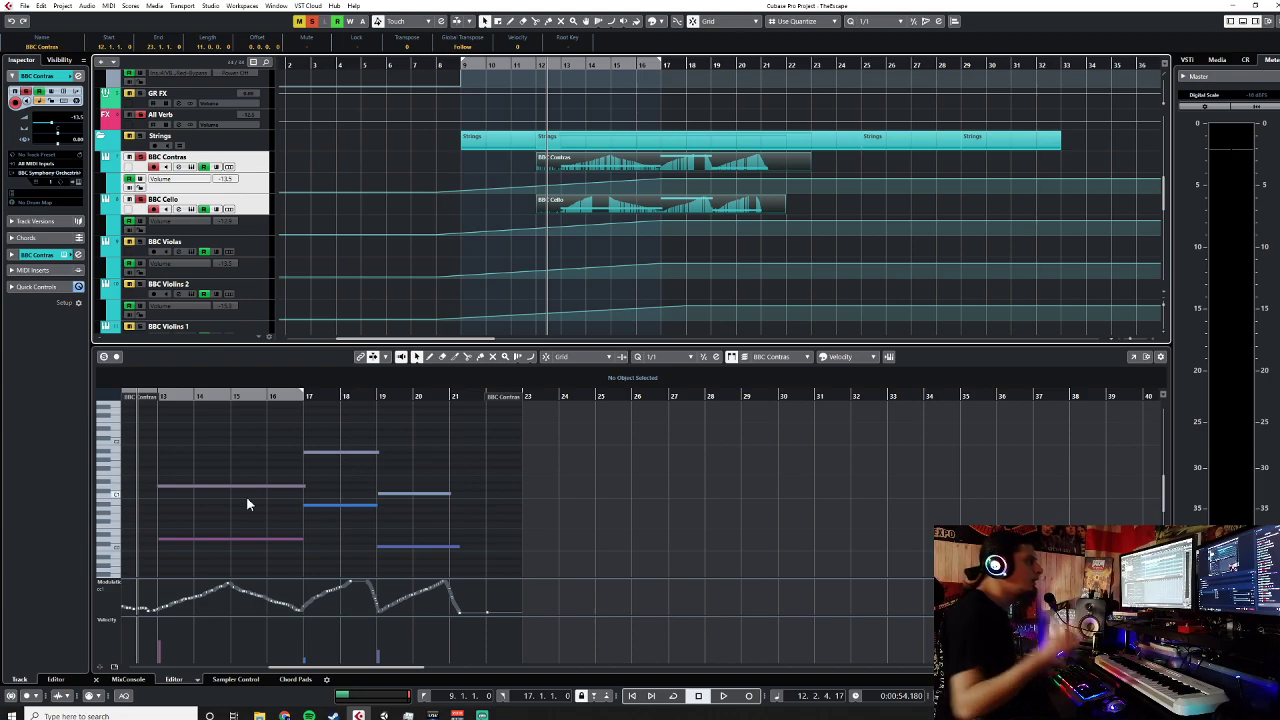
key(space)
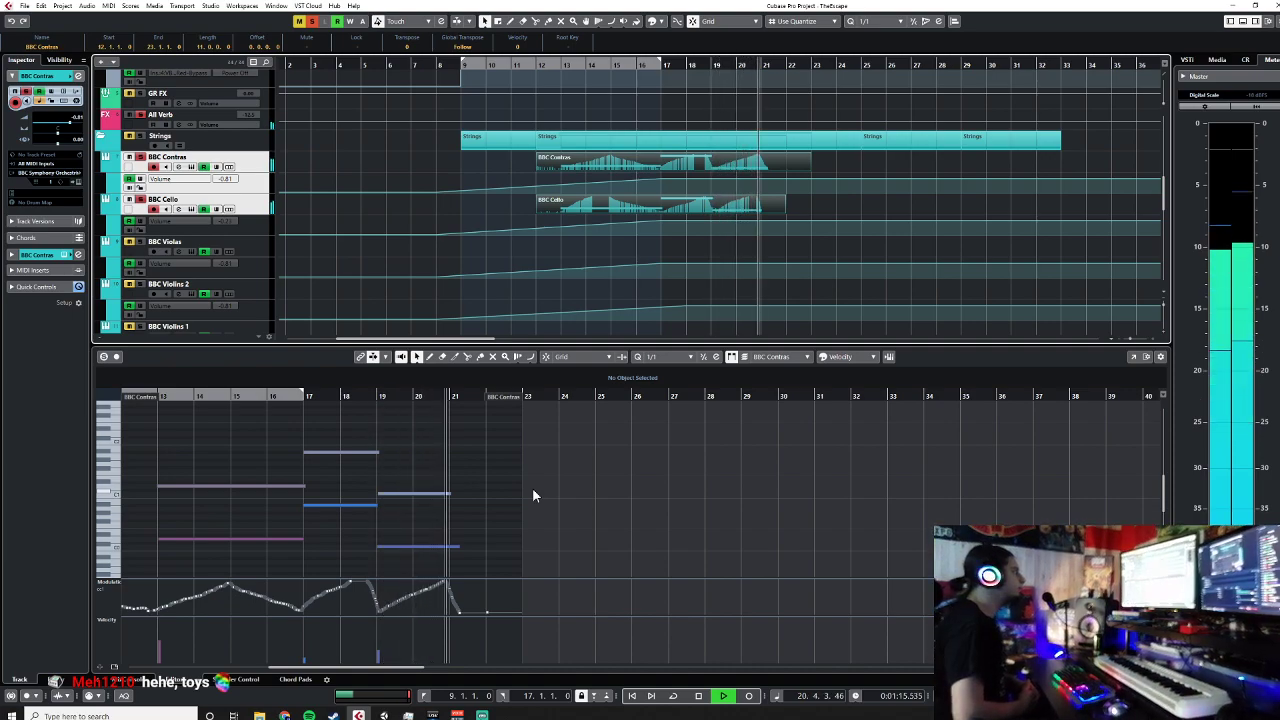
key(space)
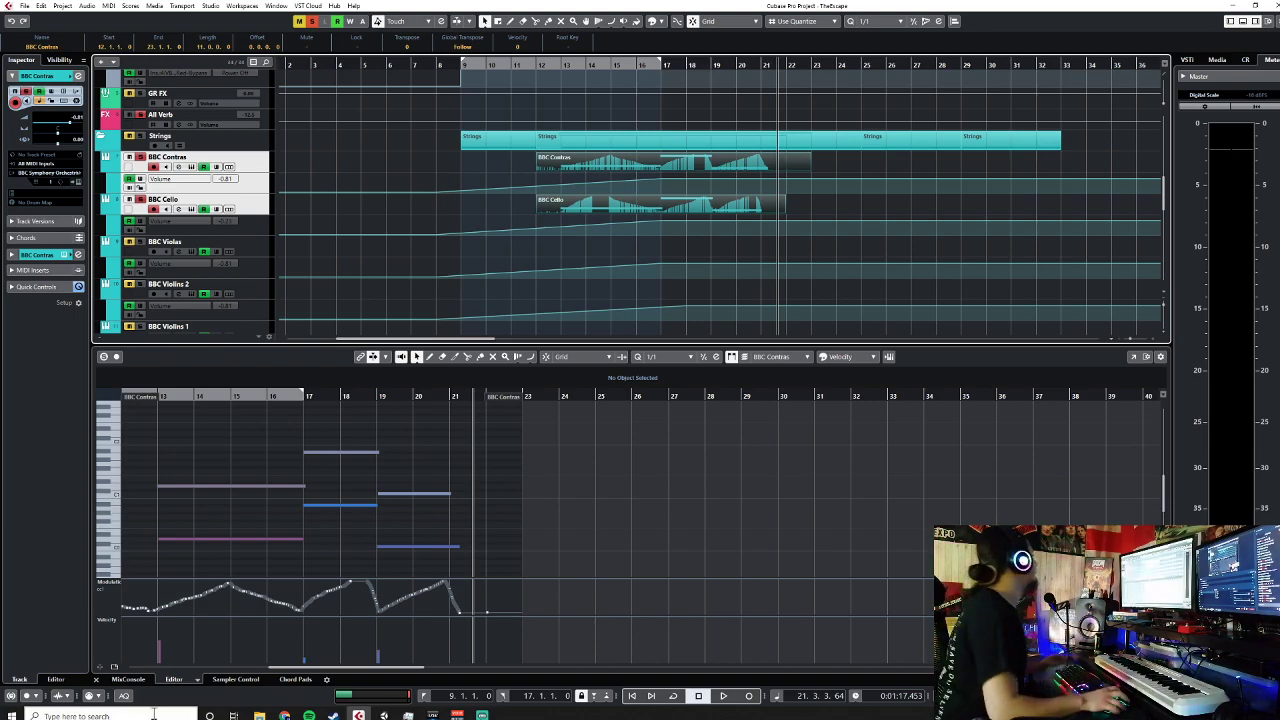
Step: Close the note editor and select the BBC Violas track
click(96, 680)
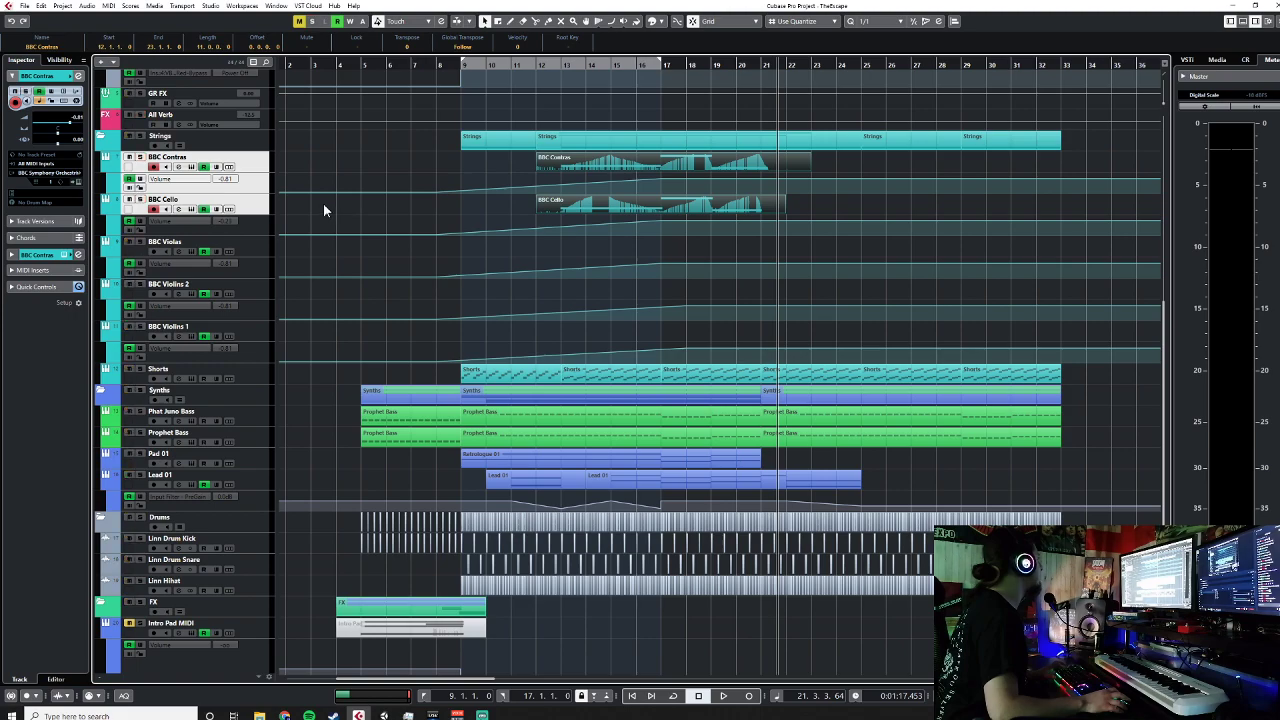
click(265, 232)
click(263, 244)
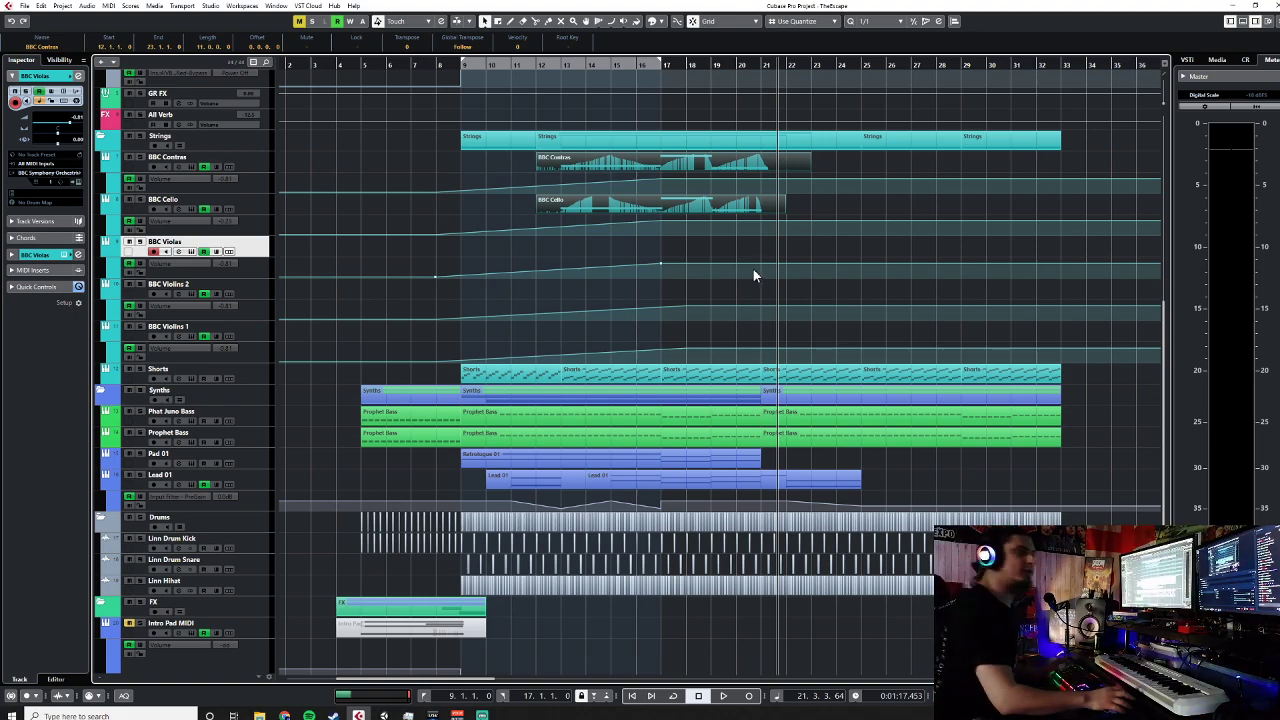
right_click(569, 247)
click(594, 244)
mouse_move(551, 245)
mouse_down()
mouse_move(800, 237)
mouse_move(786, 244)
mouse_up()
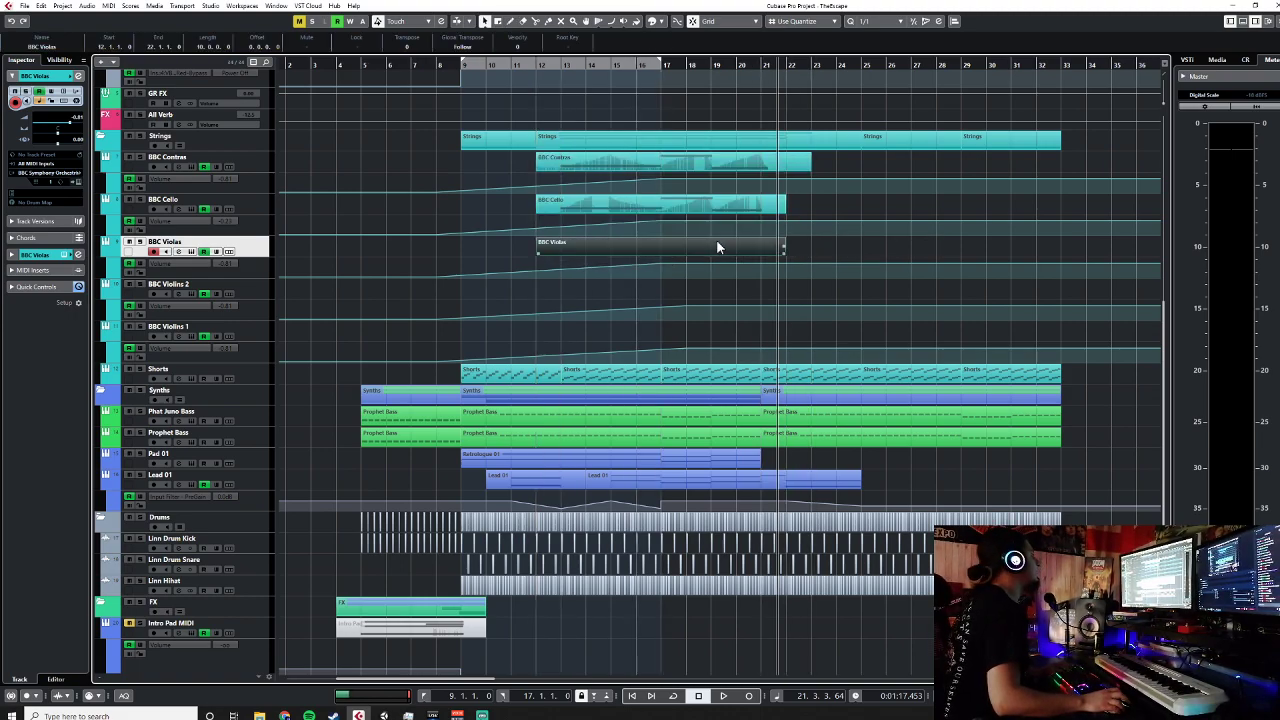
double_click(716, 243)
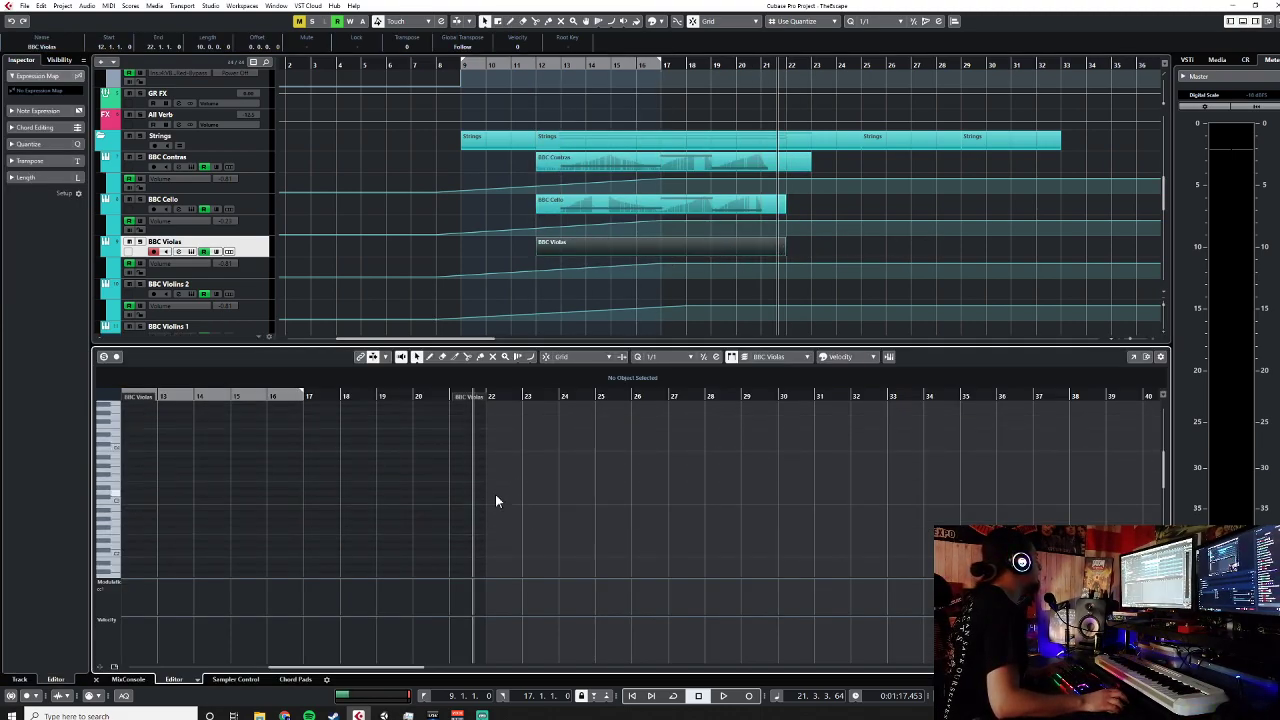
right_click(264, 498)
click(283, 494)
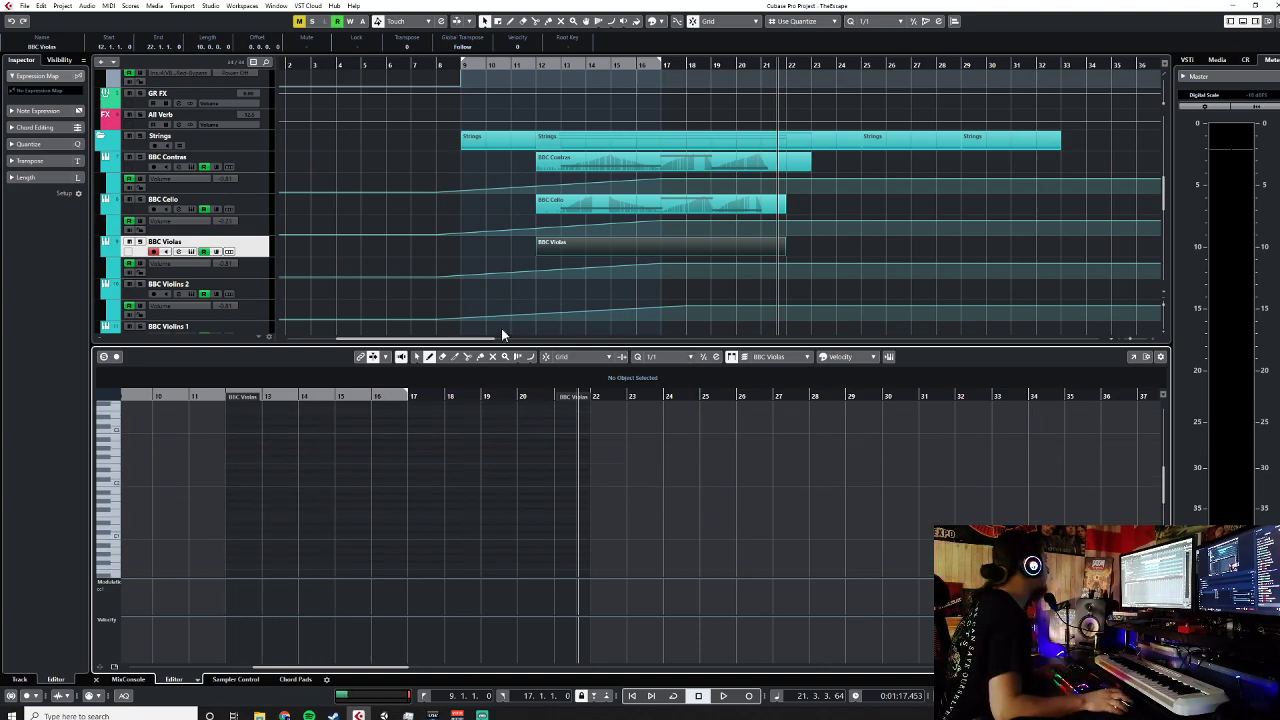
click(547, 358)
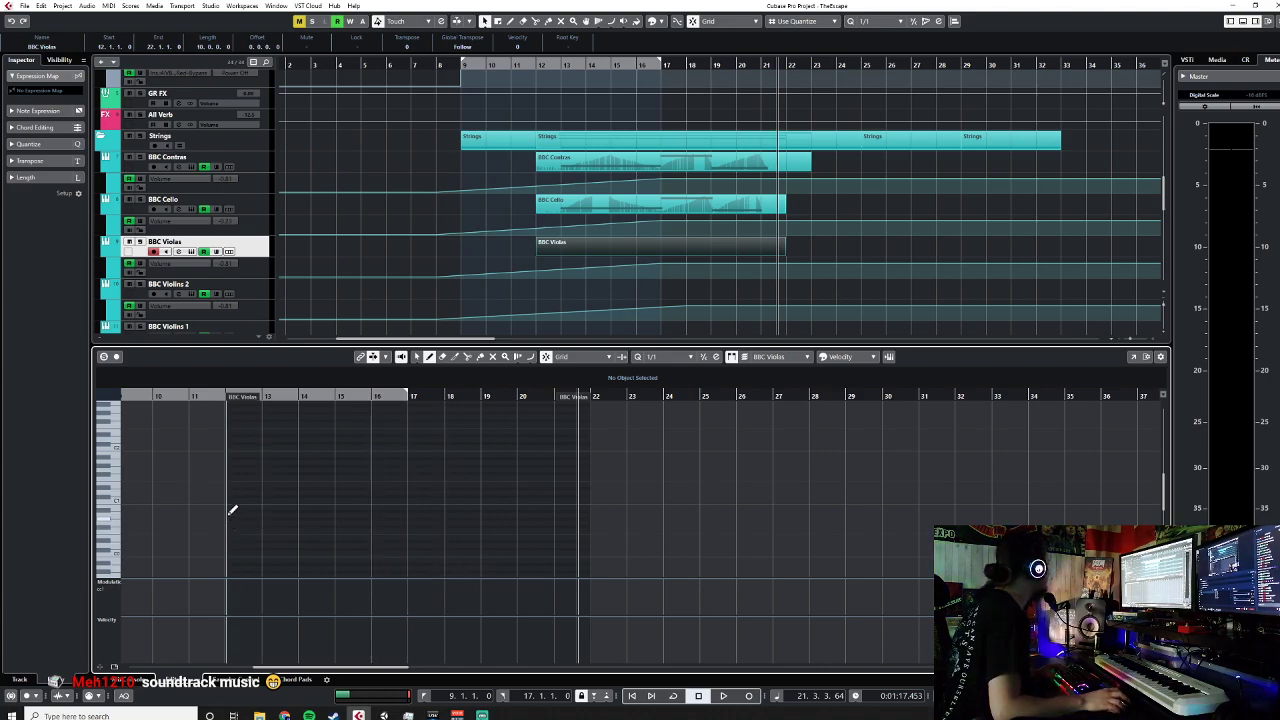
scroll(248, 479, down, 1)
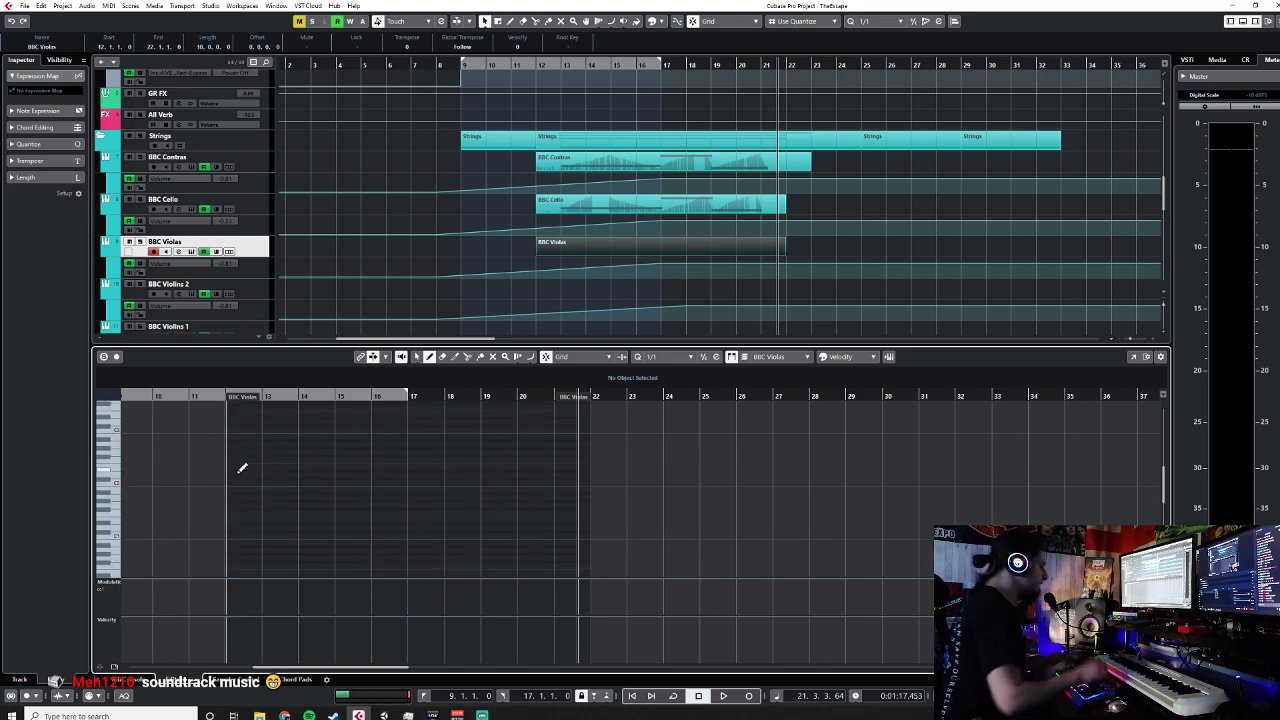
click(96, 680)
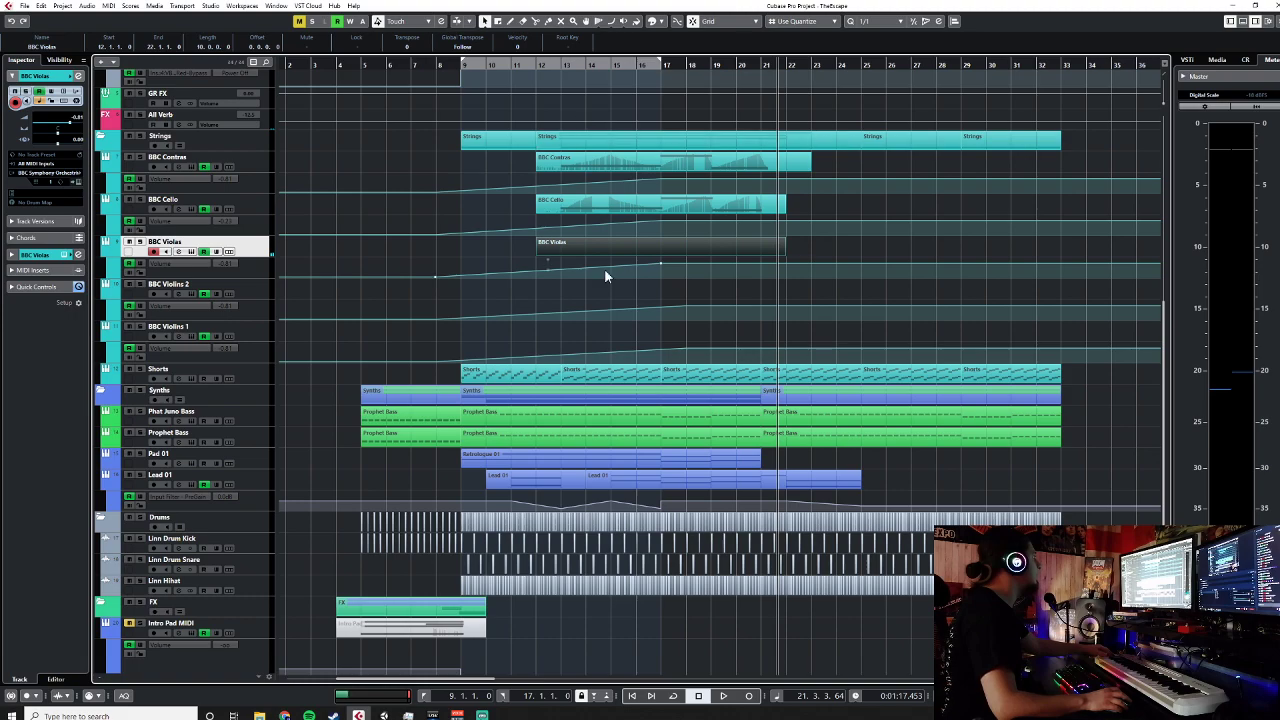
key(space)
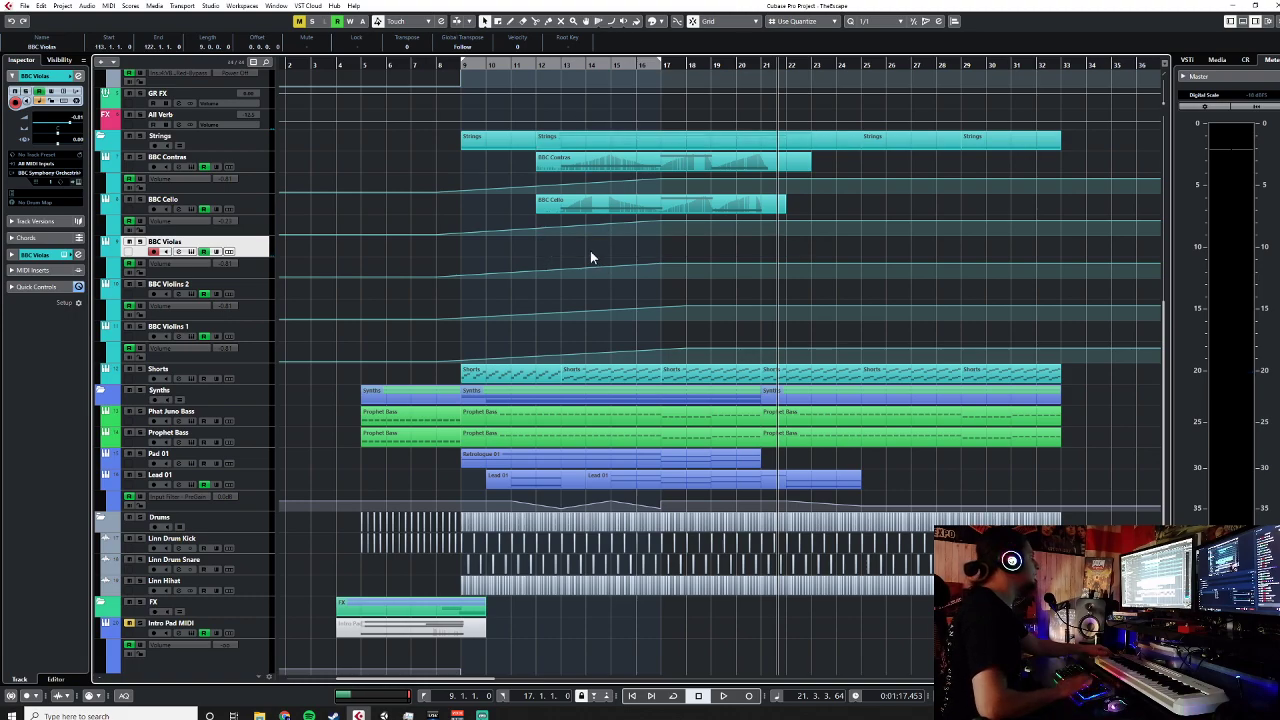
Step: Record a BBC Violas part with modulation swells from bar 12 to about bar 21
click(536, 63)
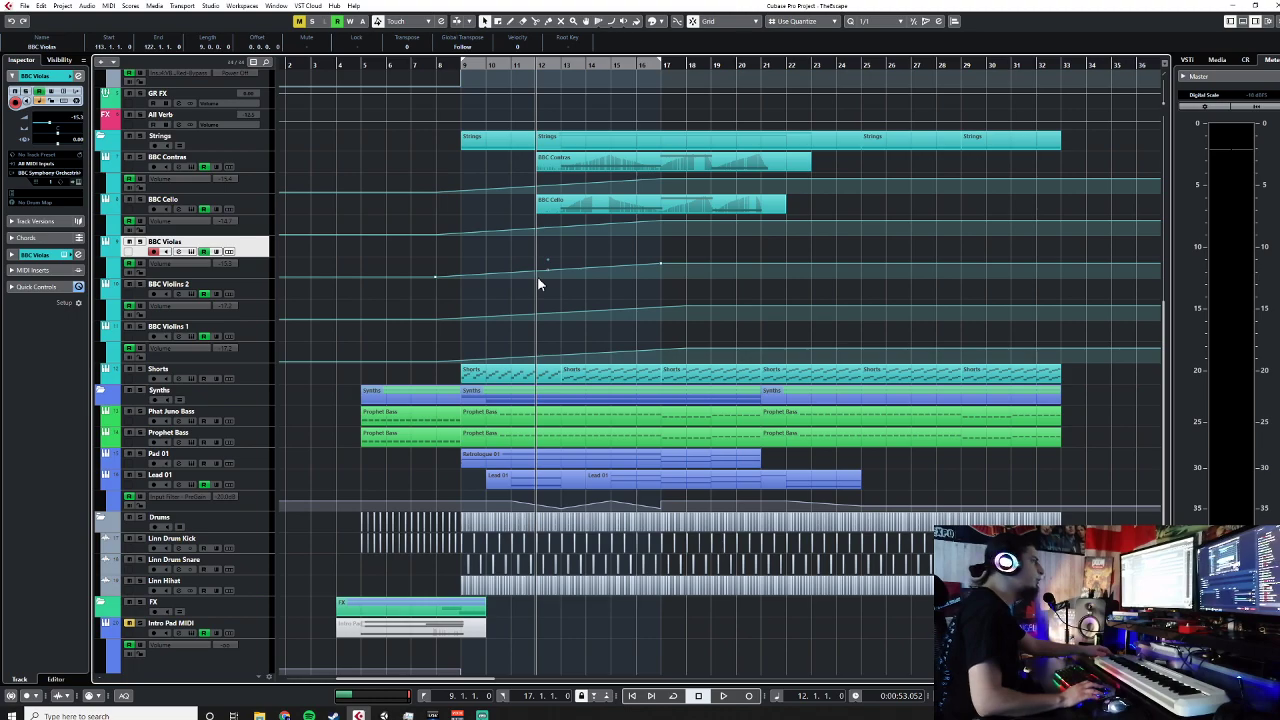
key(KP_Multiply)
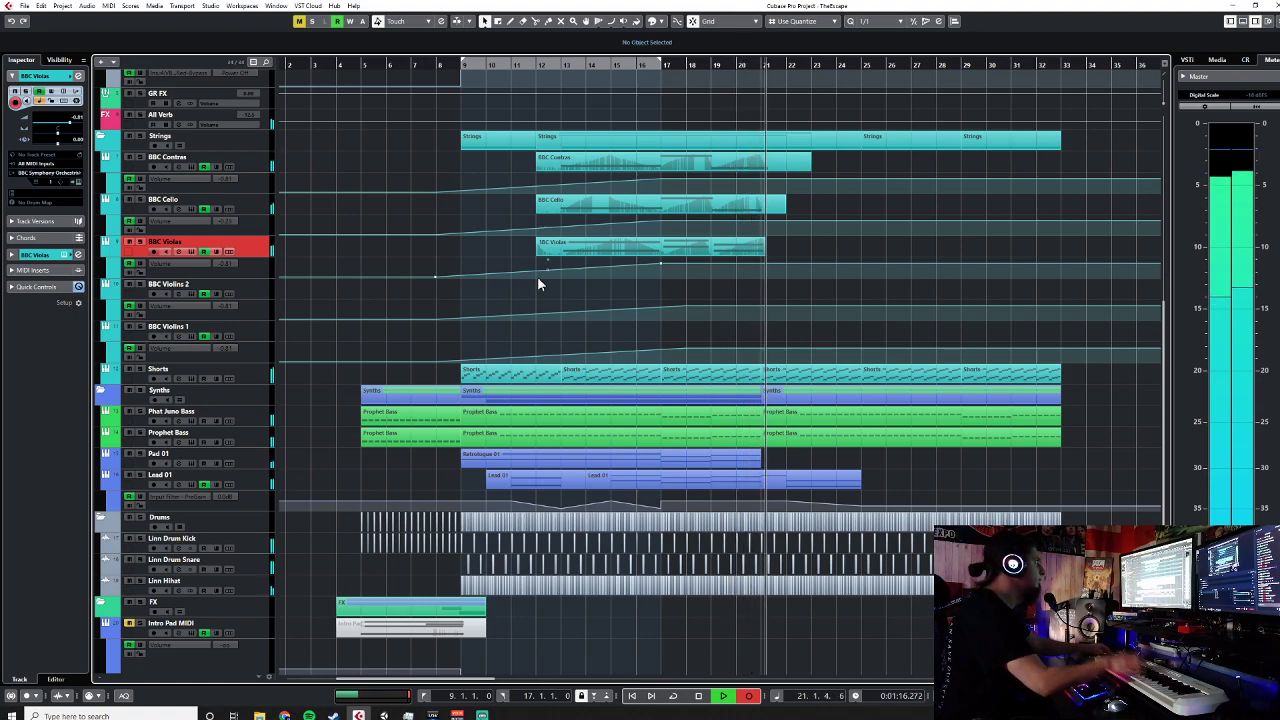
key(space)
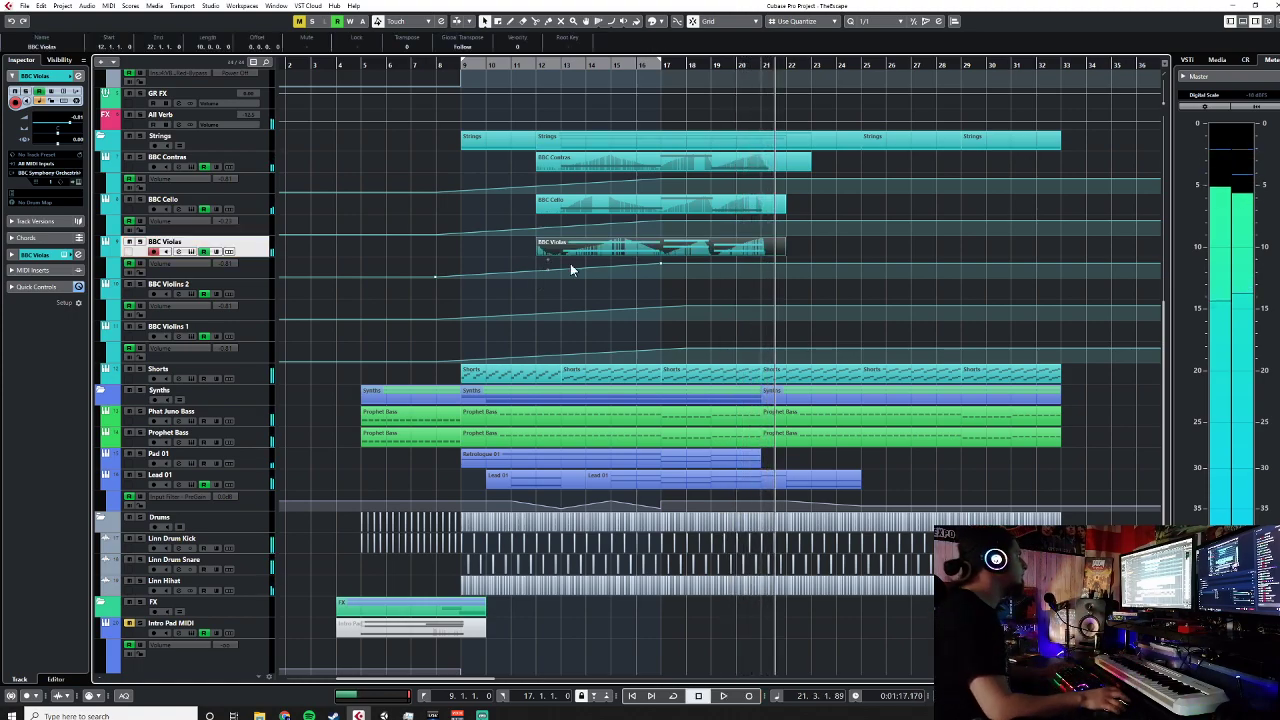
Step: Open the recorded BBC Violas part for note editing and align all its notes with bars 13, 17 and 19
double_click(657, 255)
key(1)
drag(240, 442, 600, 575)
drag(491, 485, 496, 494)
click(400, 573)
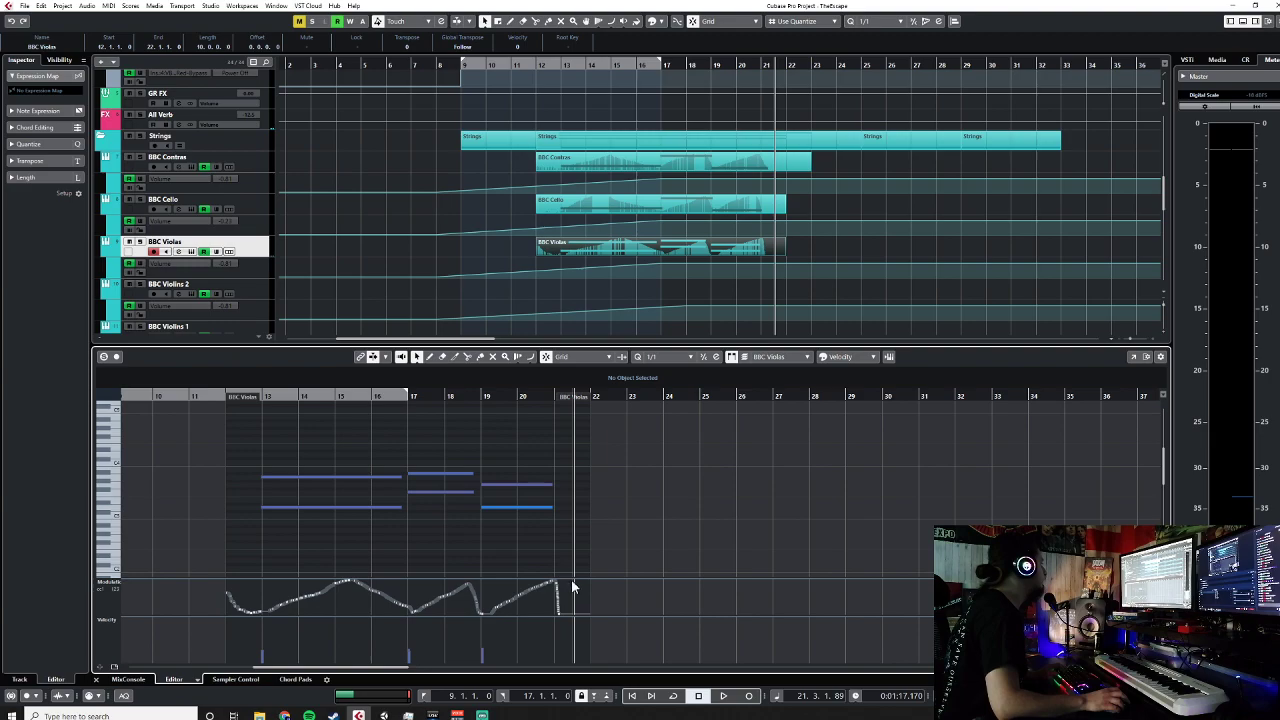
Step: Shift the BBC Violas modulation curve from bar 13 onward slightly earlier to match the aligned notes, and close the note editor
drag(571, 587, 358, 652)
drag(263, 654, 265, 652)
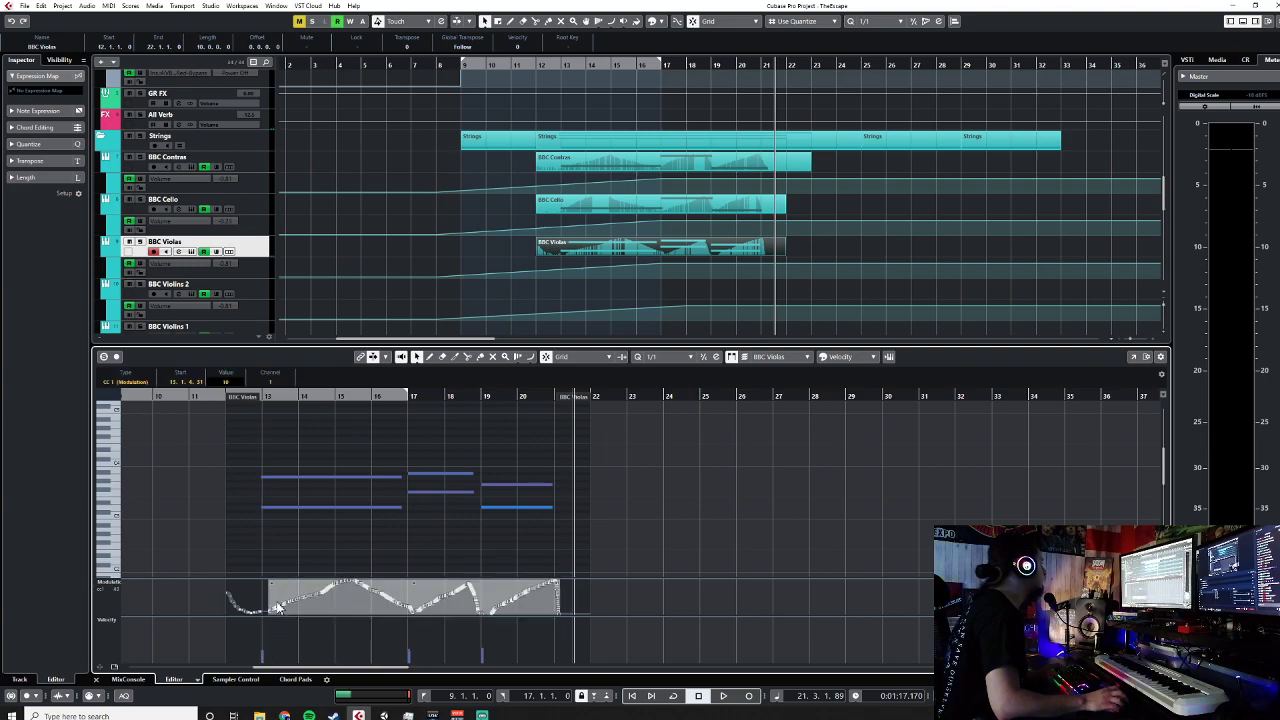
drag(280, 600, 267, 600)
click(606, 624)
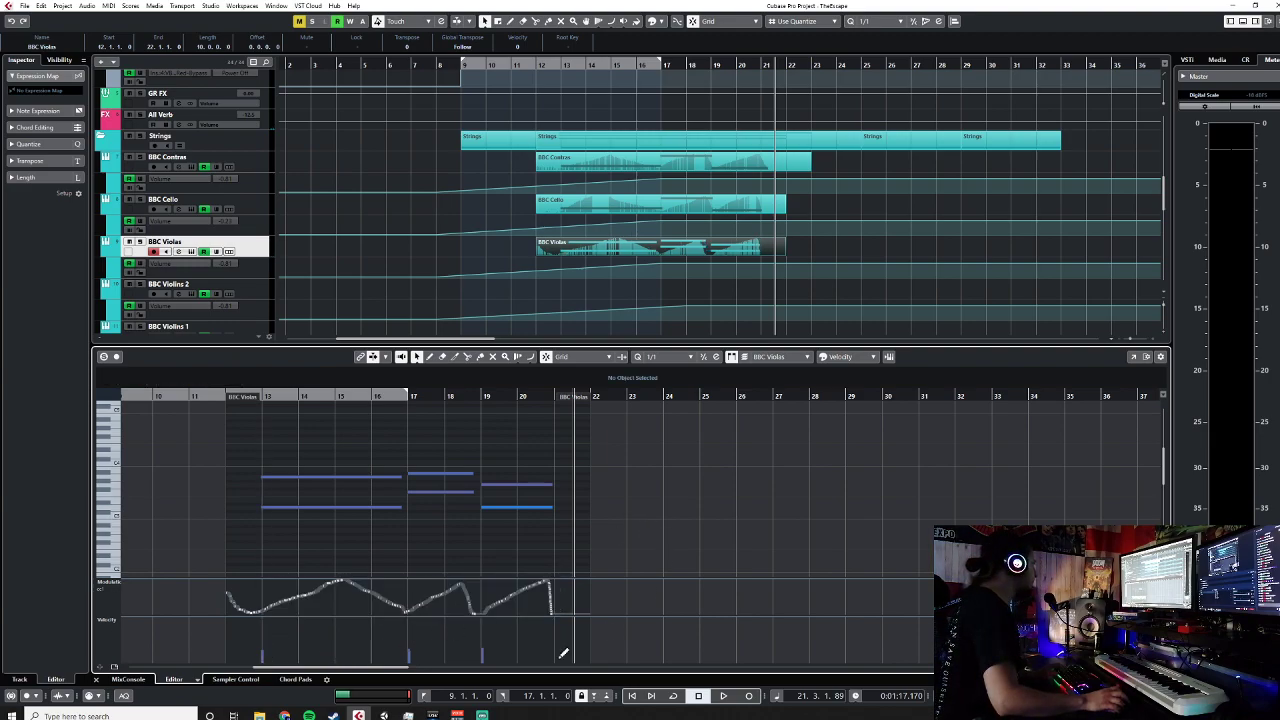
click(99, 680)
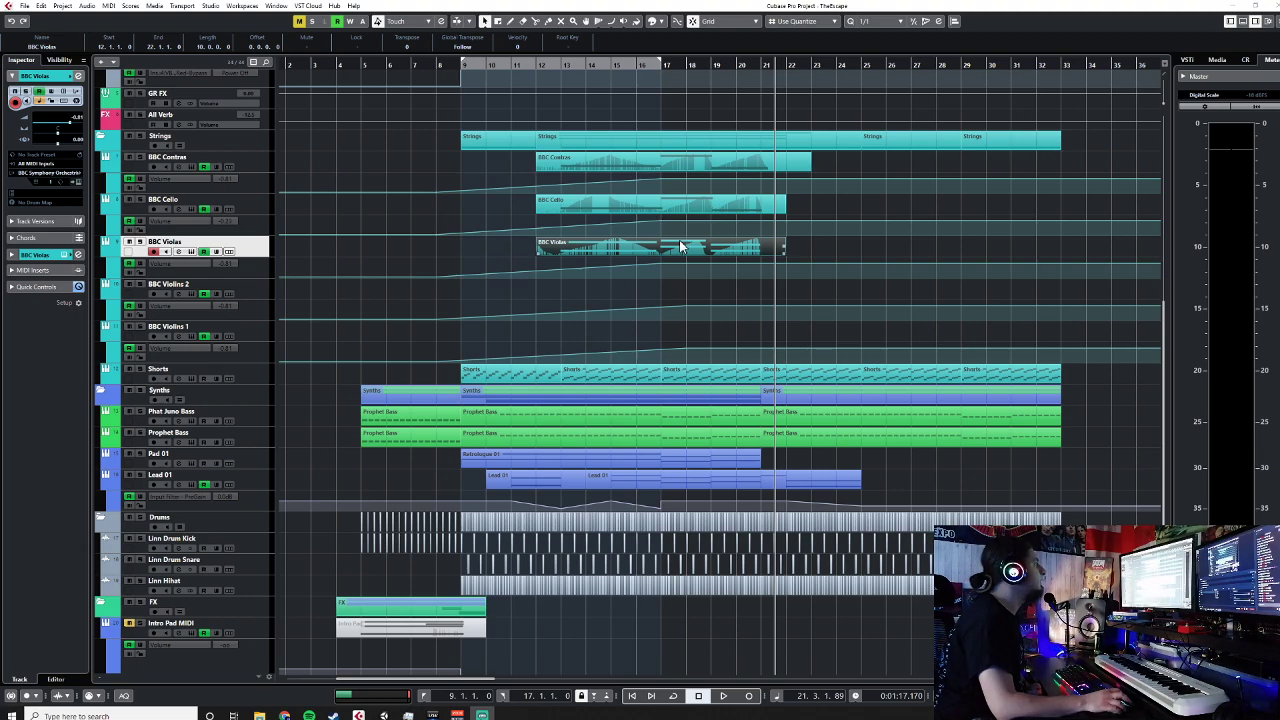
double_click(752, 254)
click(100, 679)
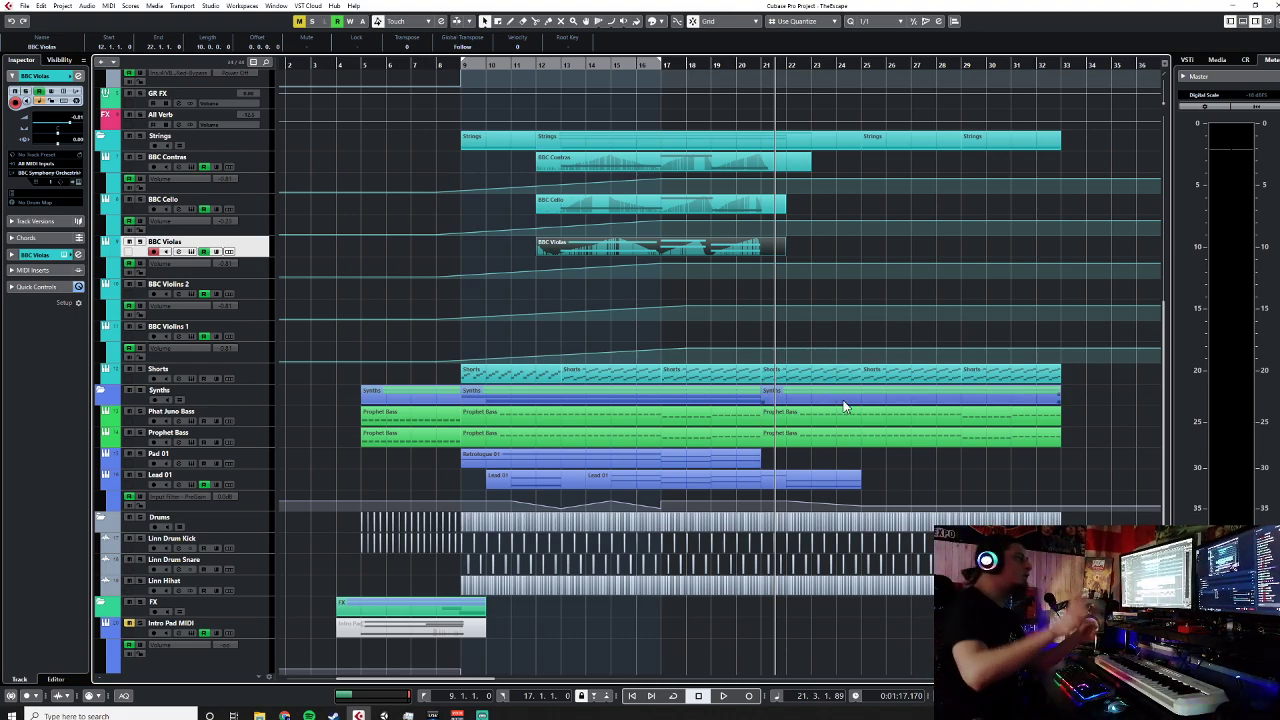
Step: Select the BBC Violins 2 track and place the playback position at bar 12
click(239, 286)
click(538, 65)
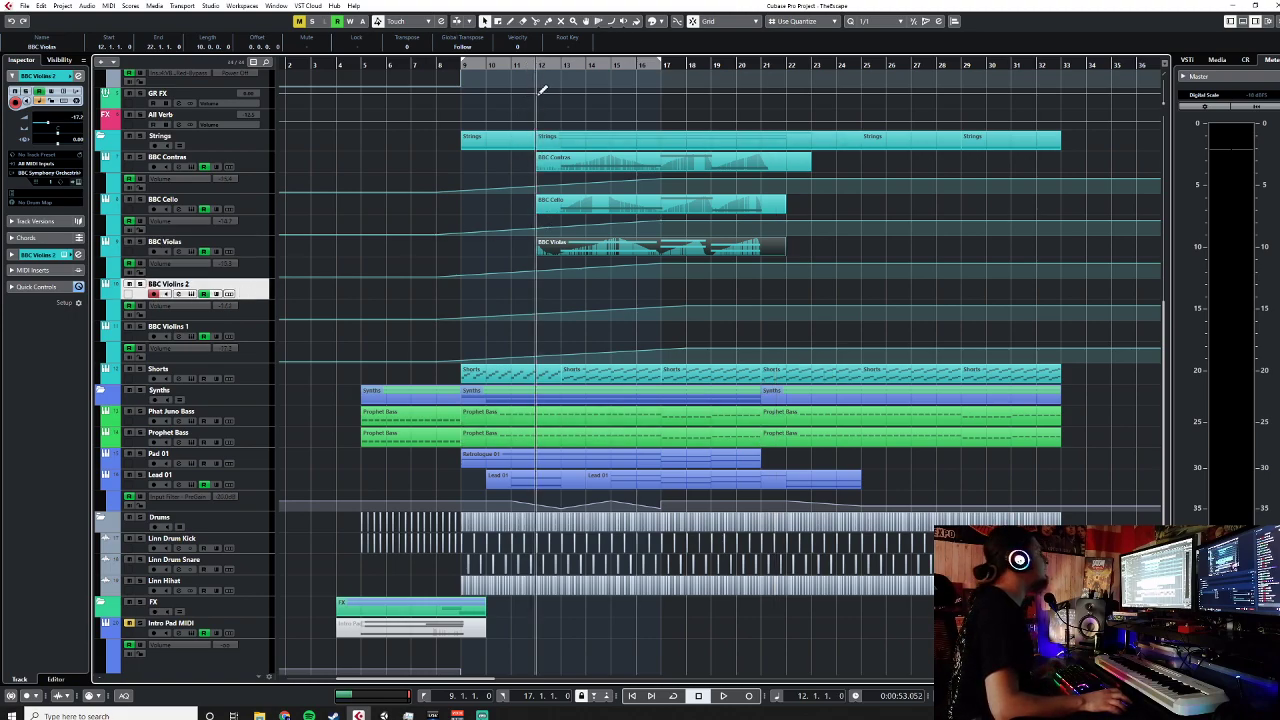
click(511, 64)
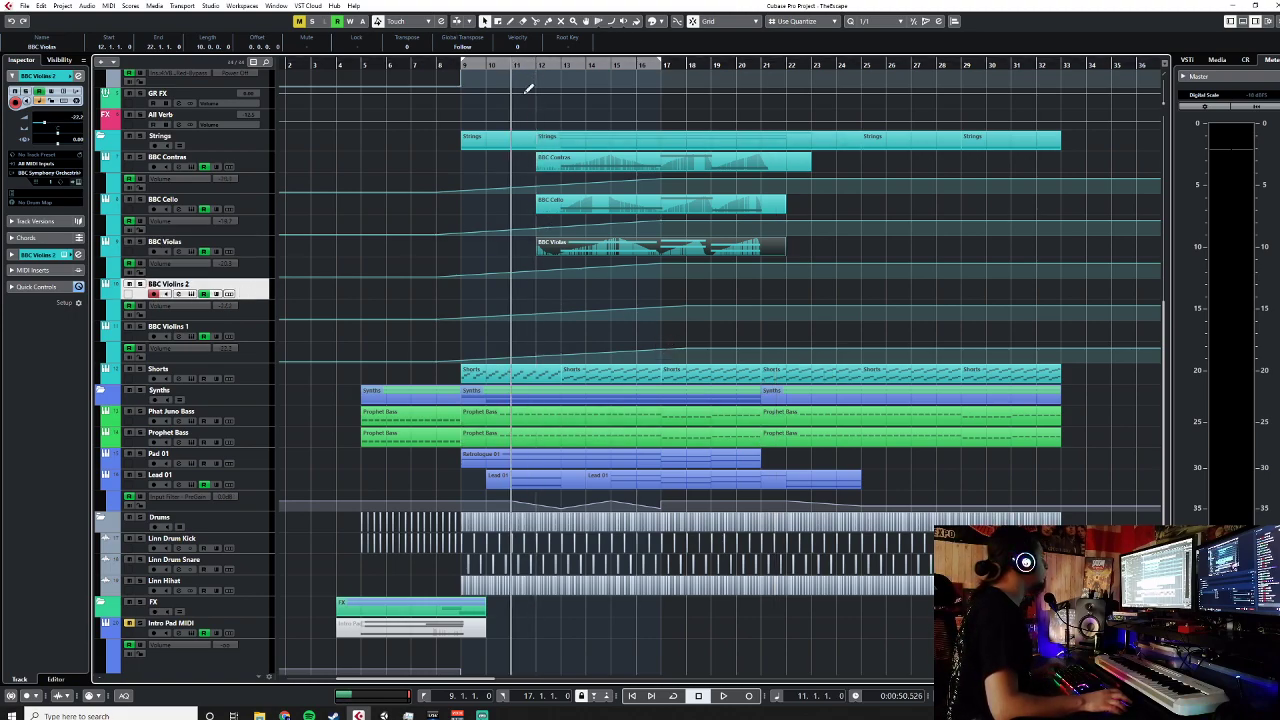
click(538, 60)
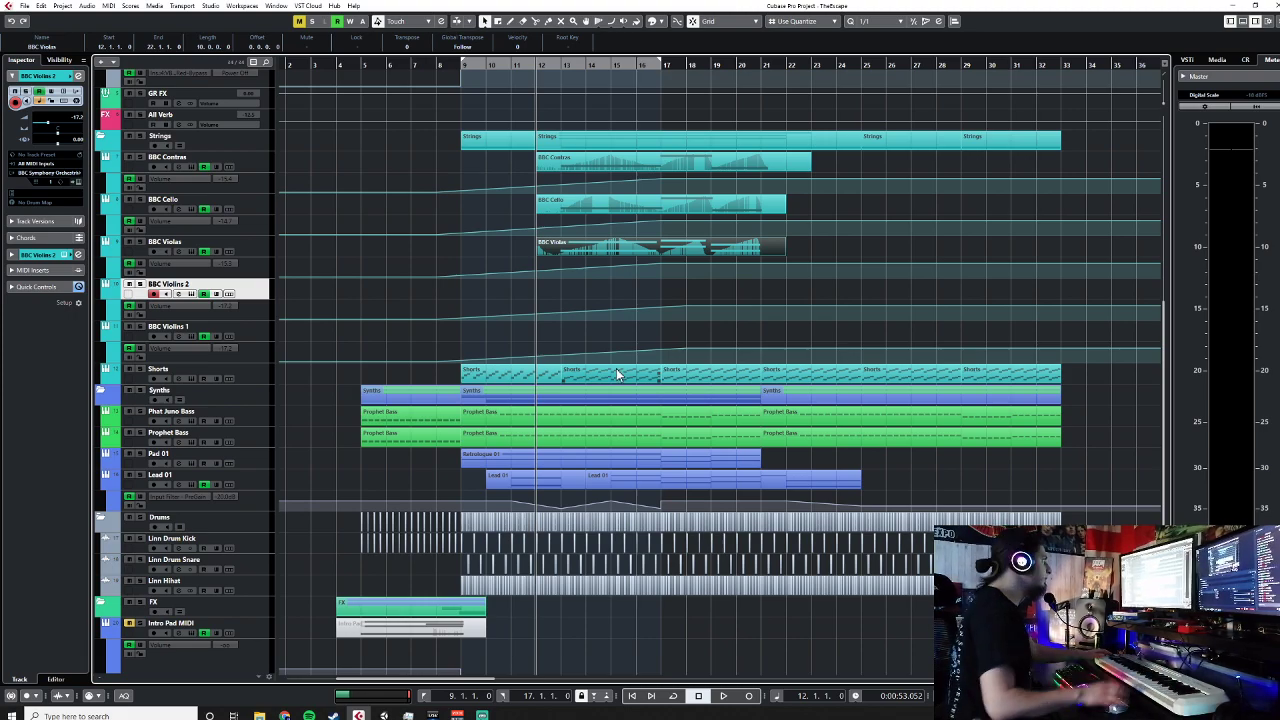
click(763, 66)
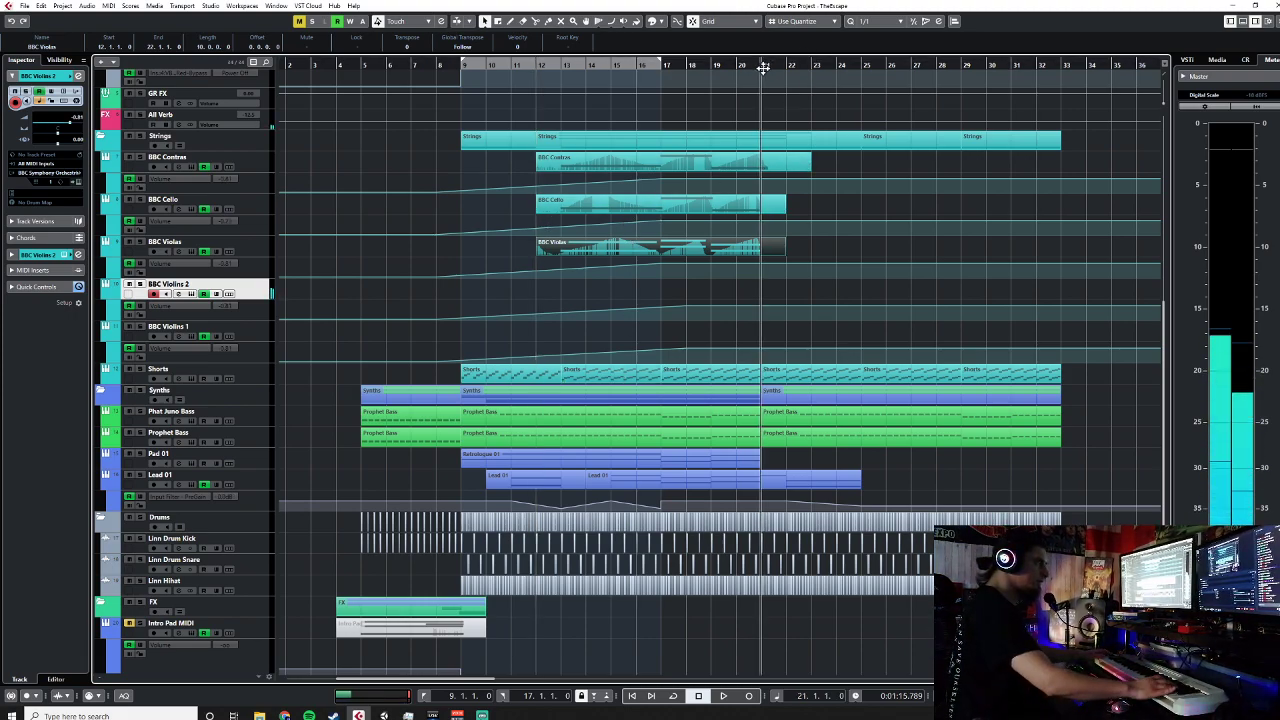
click(537, 66)
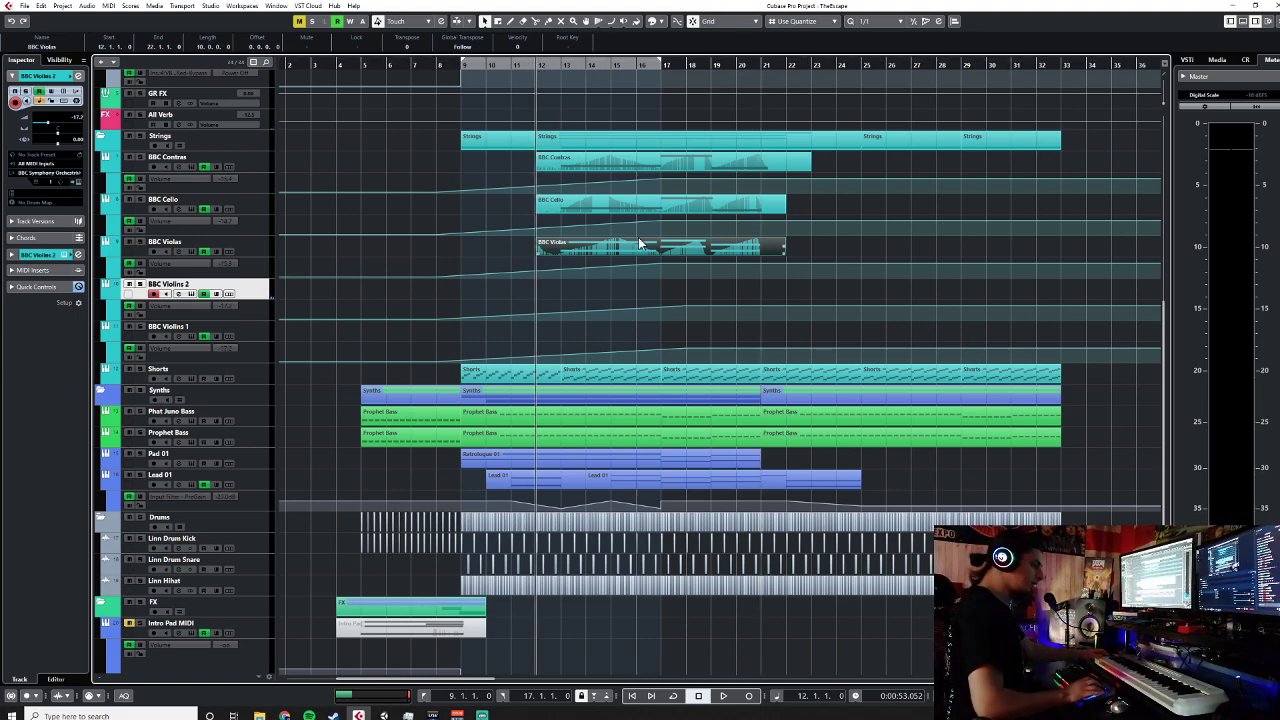
key(KP_Multiply)
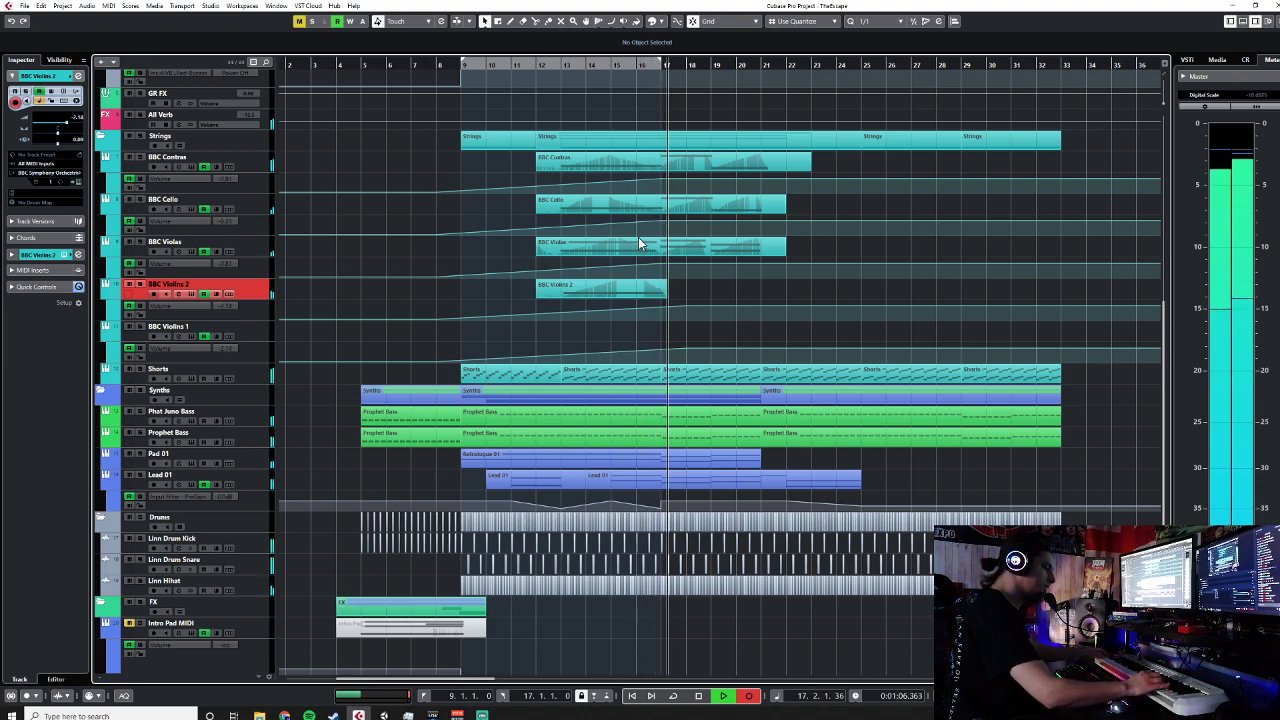
key(space)
key(ctrl+z)
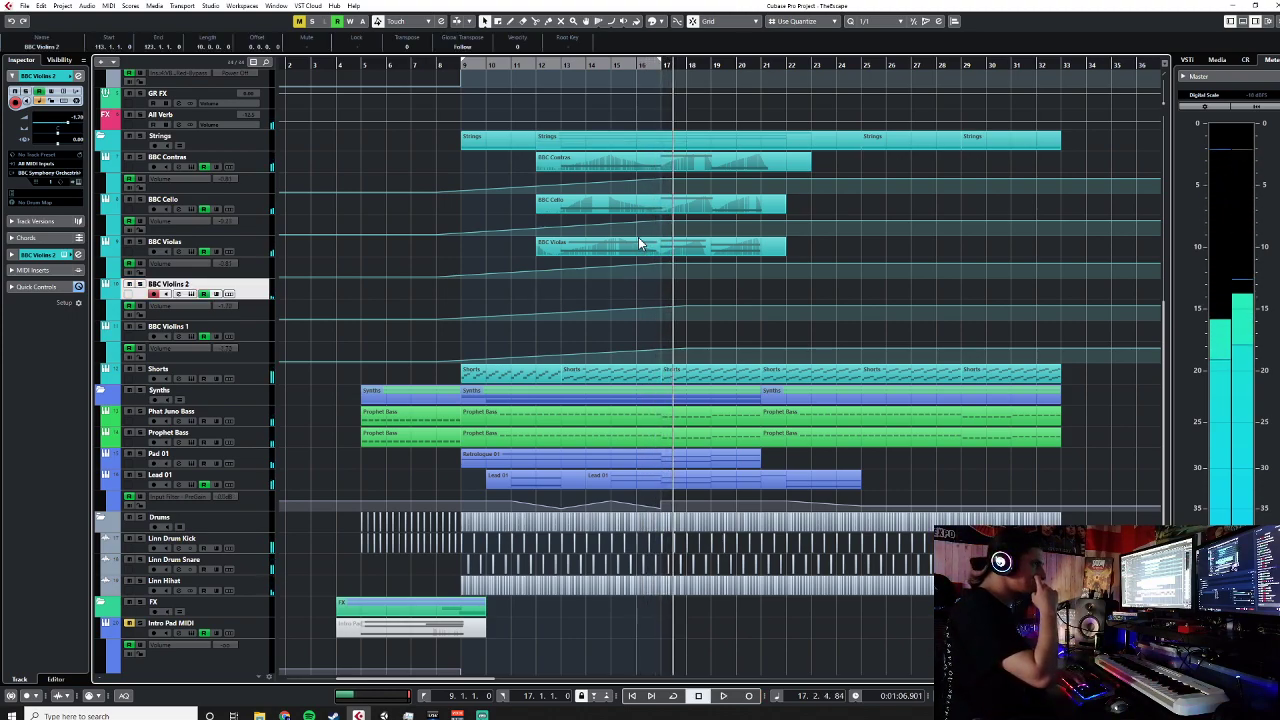
Step: Record a BBC Violins 2 part with modulation swells from bar 12 to about bar 21
click(537, 75)
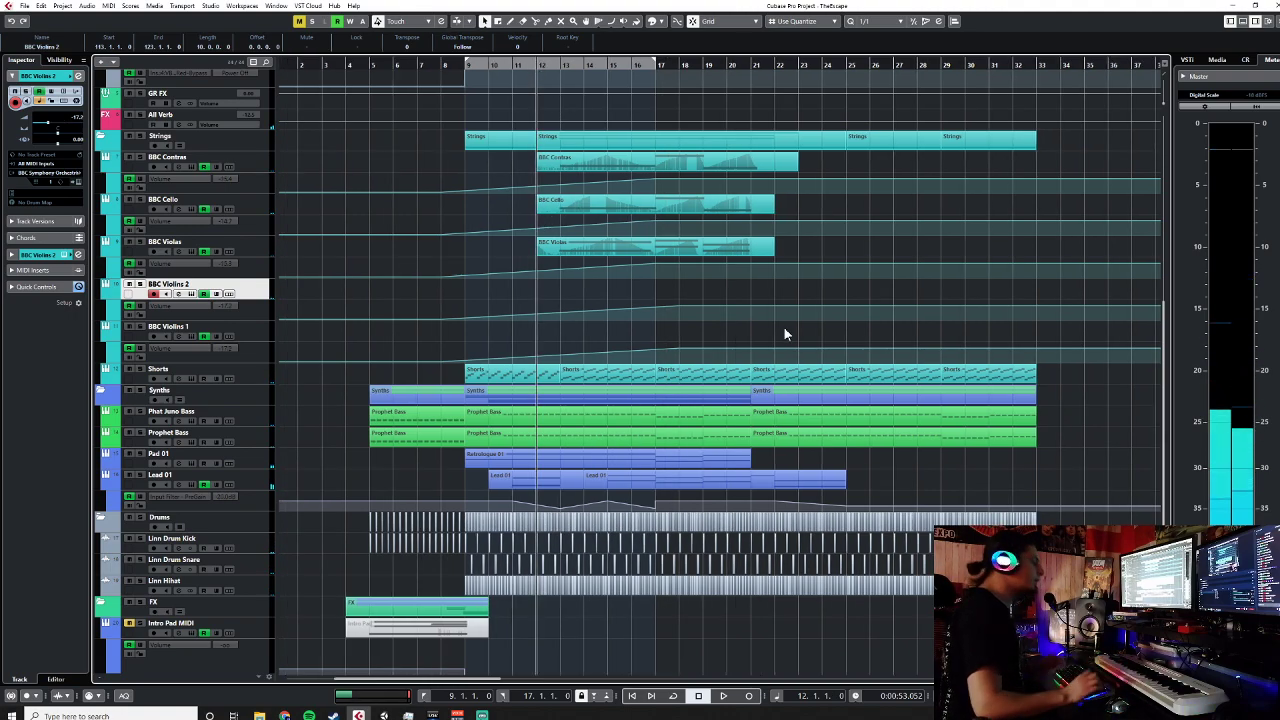
key(KP_Multiply)
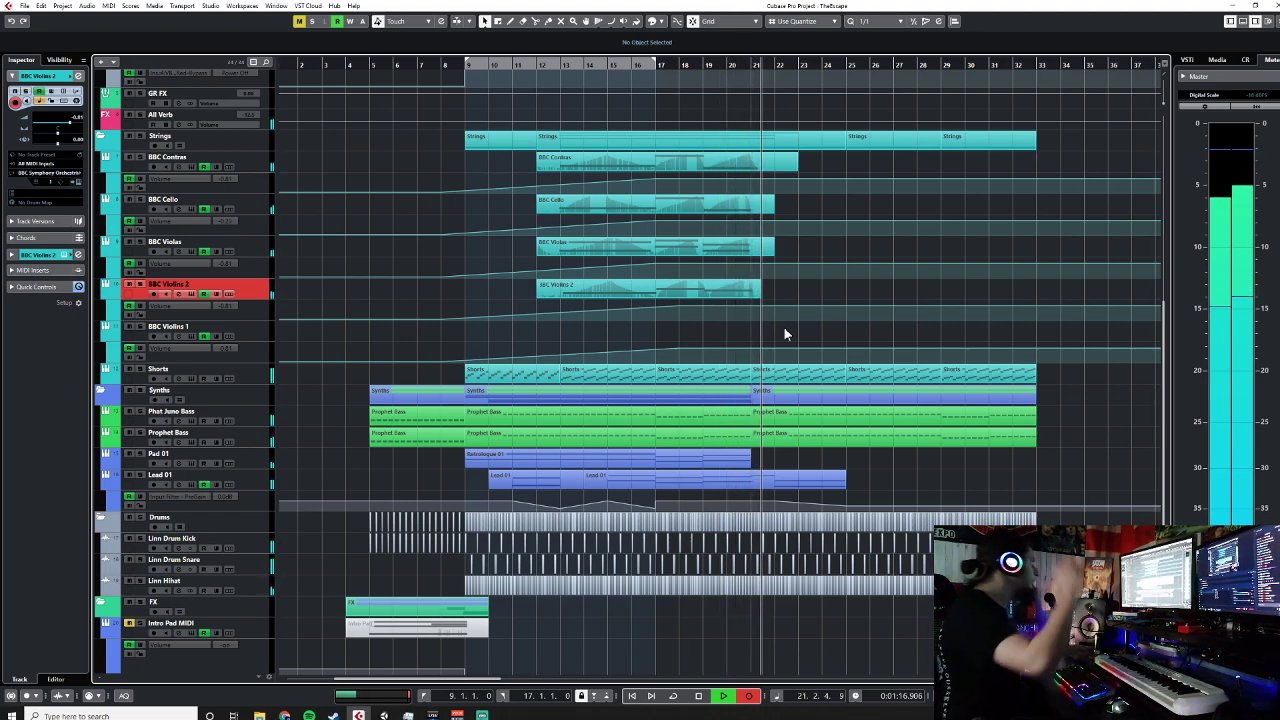
key(space)
Step: Open the recorded BBC Violins 2 part for note editing and align all its notes with bars 13, 17 and 19
double_click(735, 291)
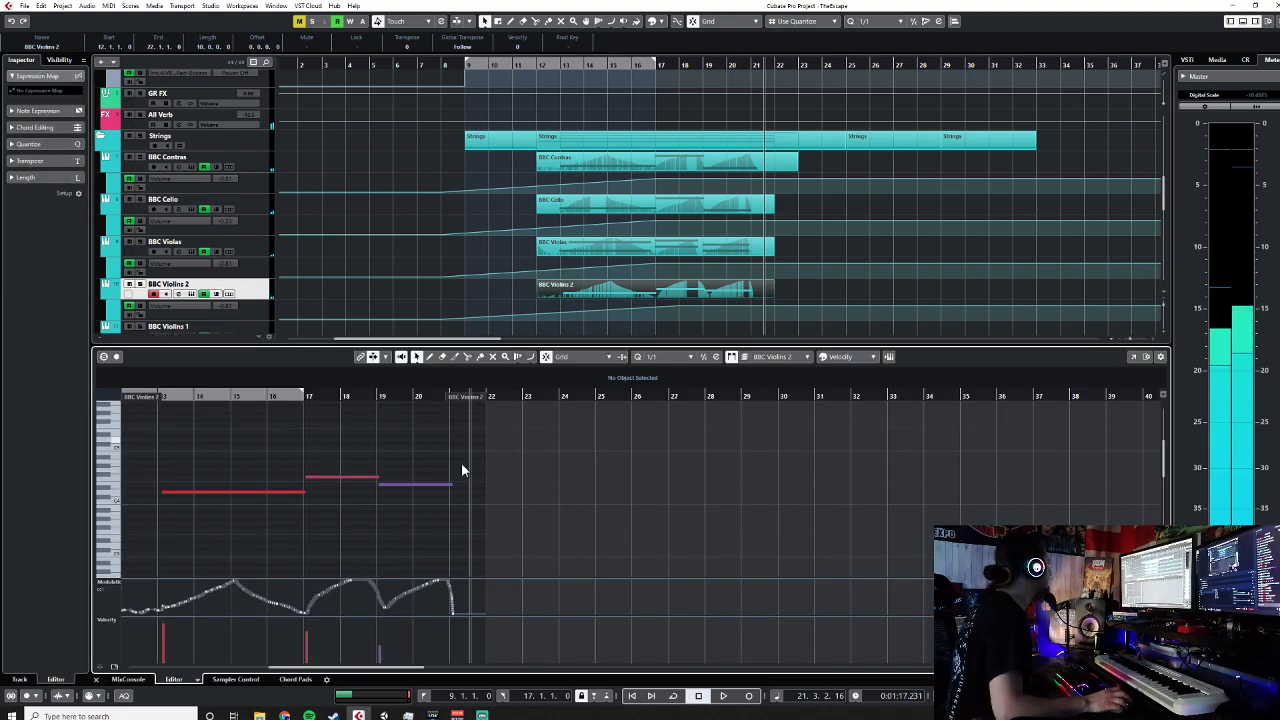
drag(494, 451, 250, 551)
drag(213, 492, 210, 491)
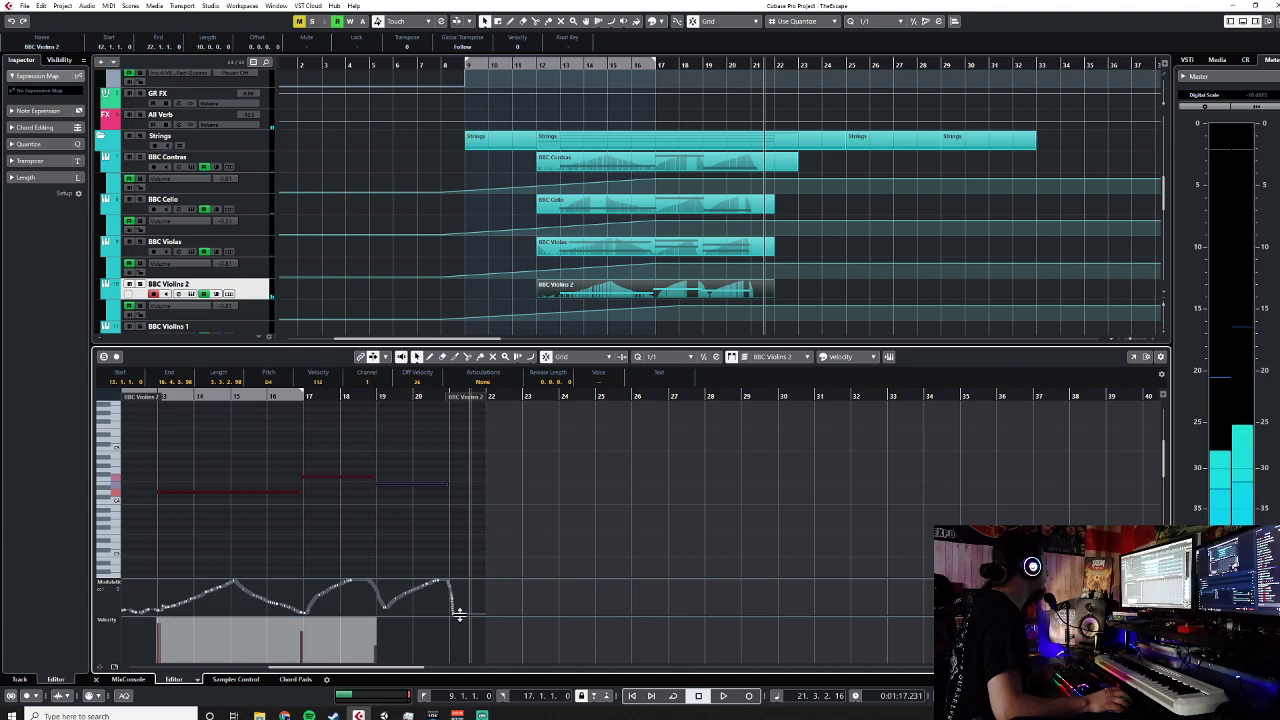
Step: Shift the BBC Violins 2 modulation curve from bar 13 onward slightly earlier to match the notes, and close the note editor
drag(463, 586, 158, 657)
drag(174, 608, 181, 612)
key(ctrl+z)
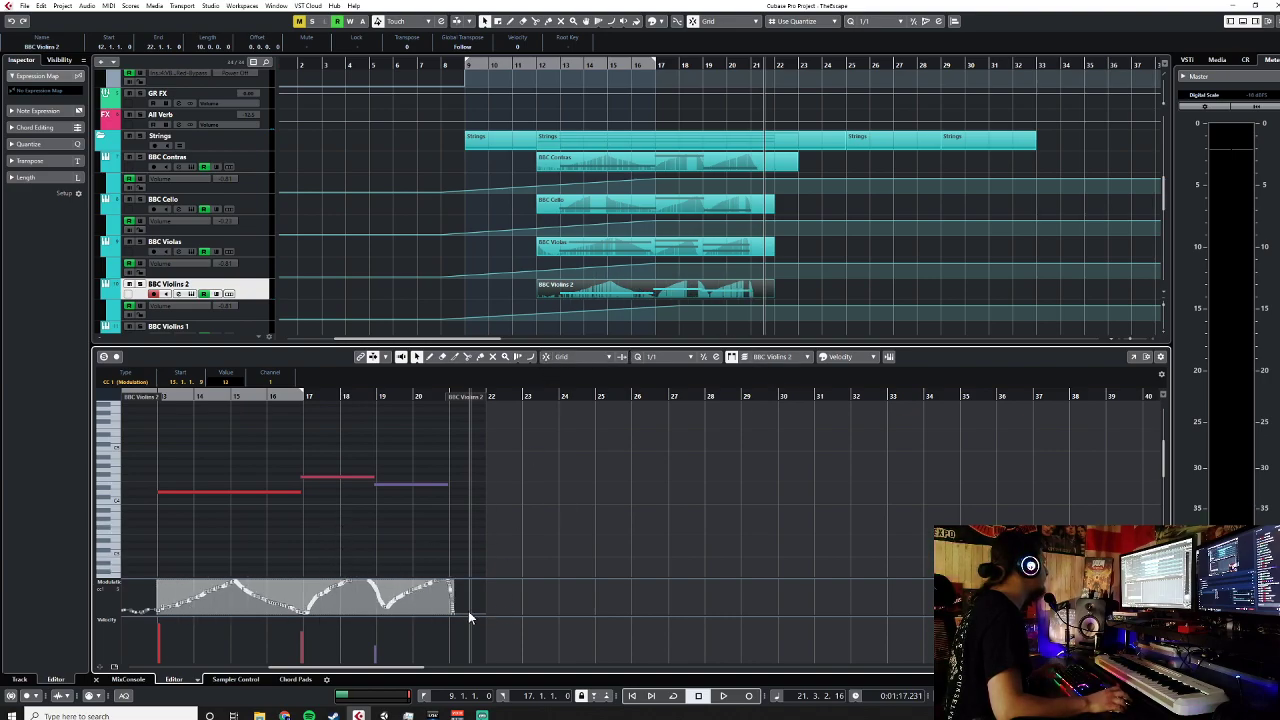
drag(452, 595, 449, 598)
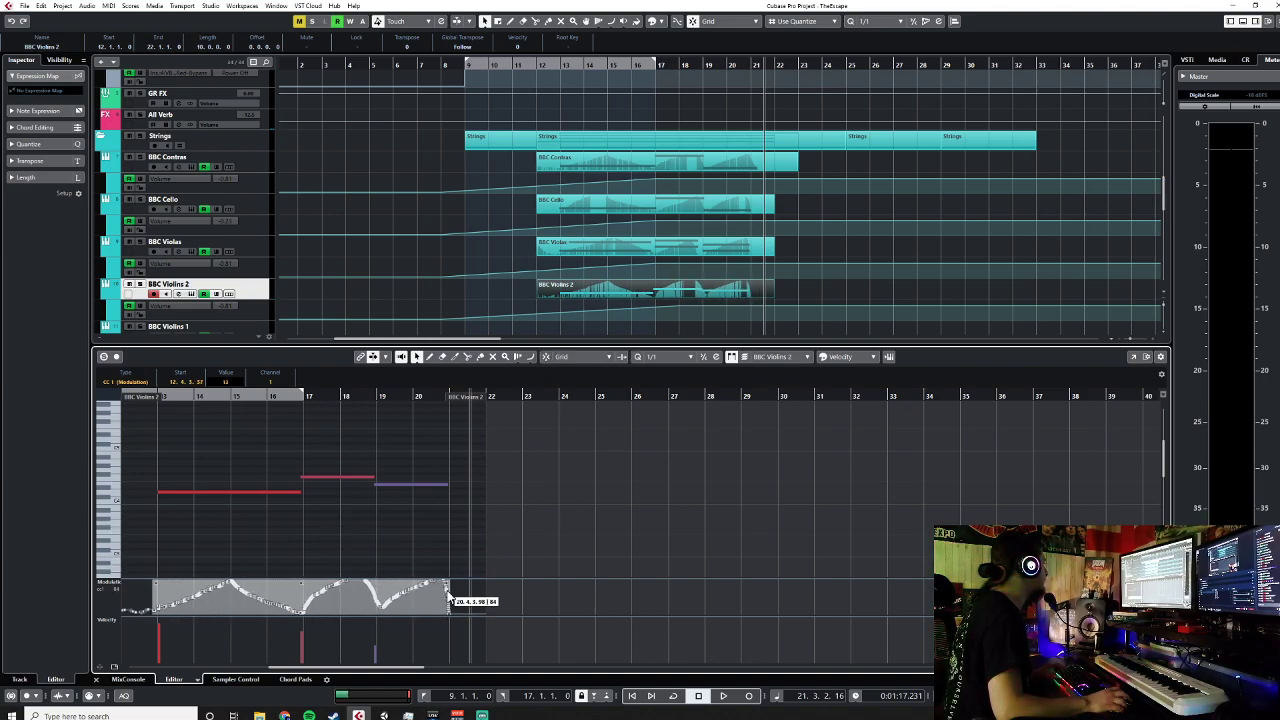
click(460, 593)
click(95, 681)
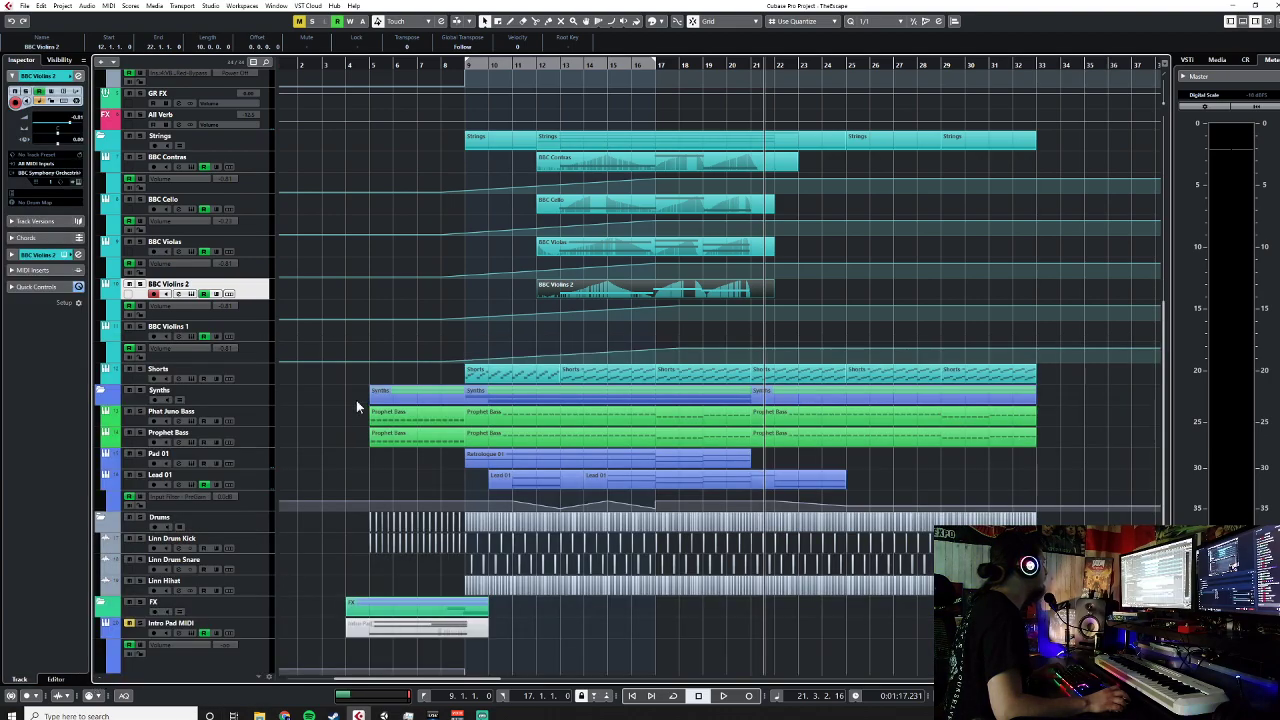
Step: Record a BBC Violins 1 part with modulation swells from bar 12 to about bar 25
click(257, 335)
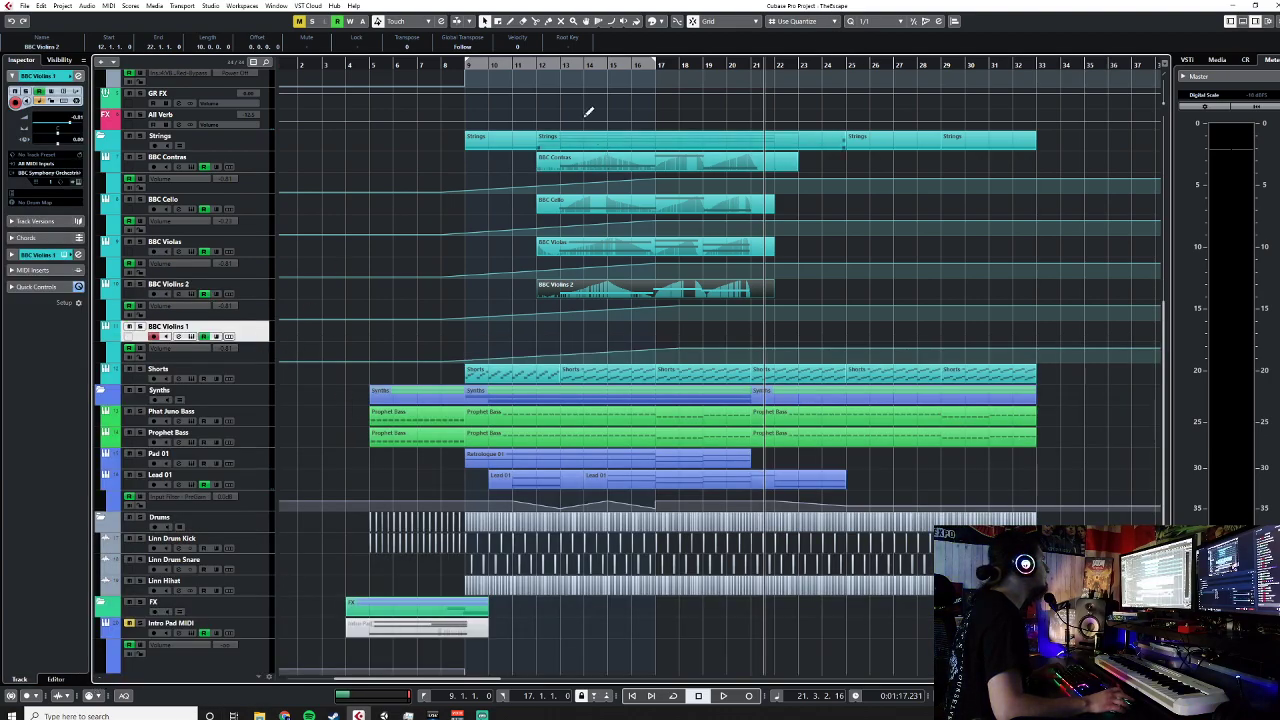
click(540, 65)
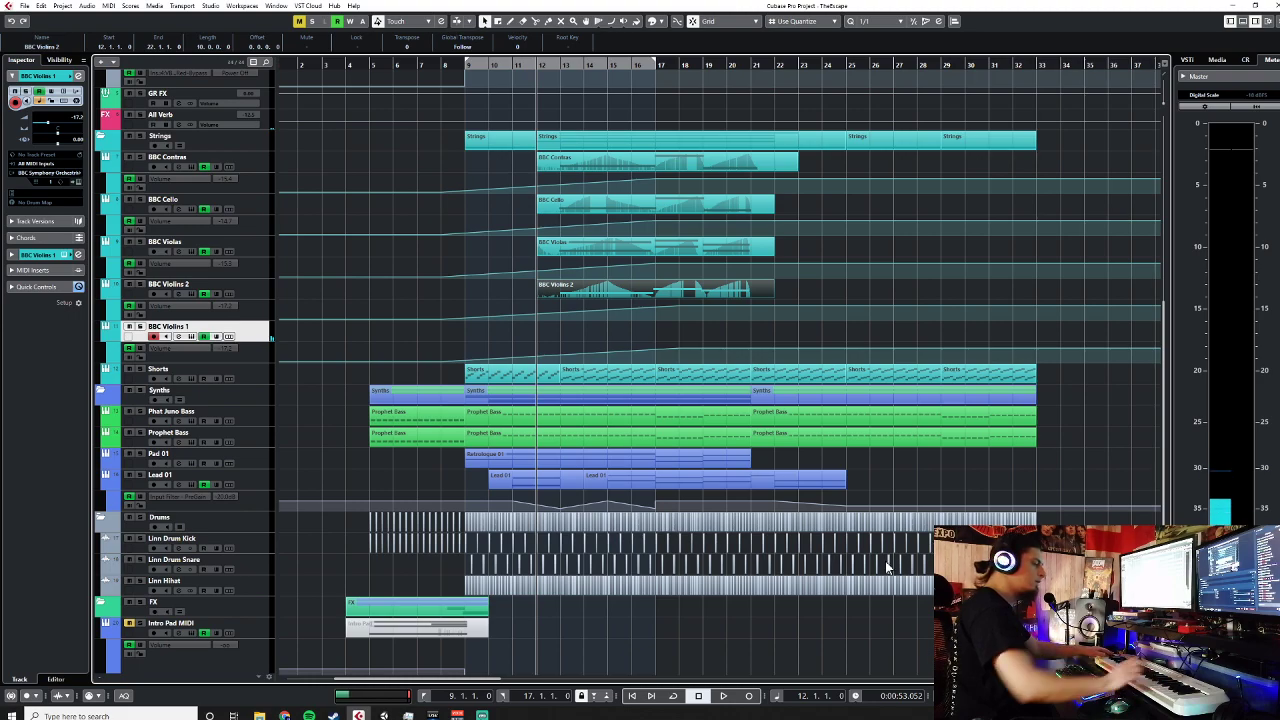
key(KP_Multiply)
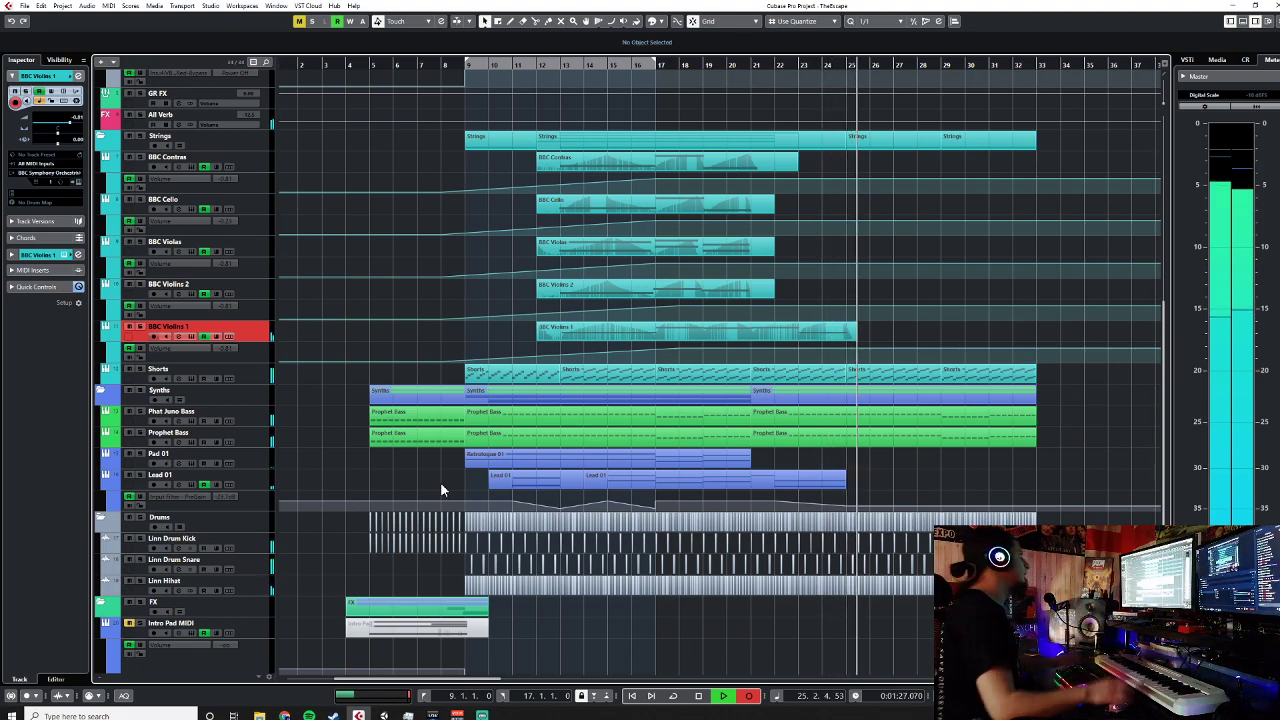
key(space)
Step: Open the recorded BBC Violins 1 part for note editing and align all its notes with bars 13, 17, 19, 21 and 23
double_click(683, 339)
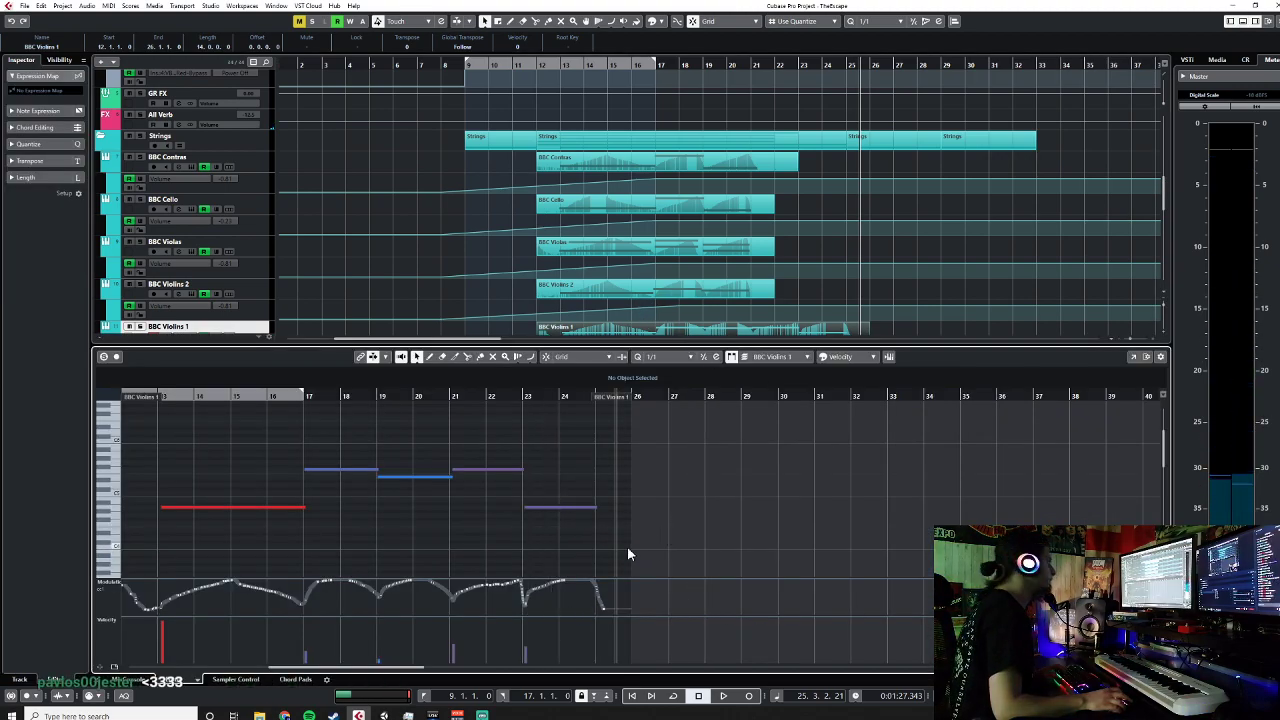
drag(627, 546, 116, 400)
key(q)
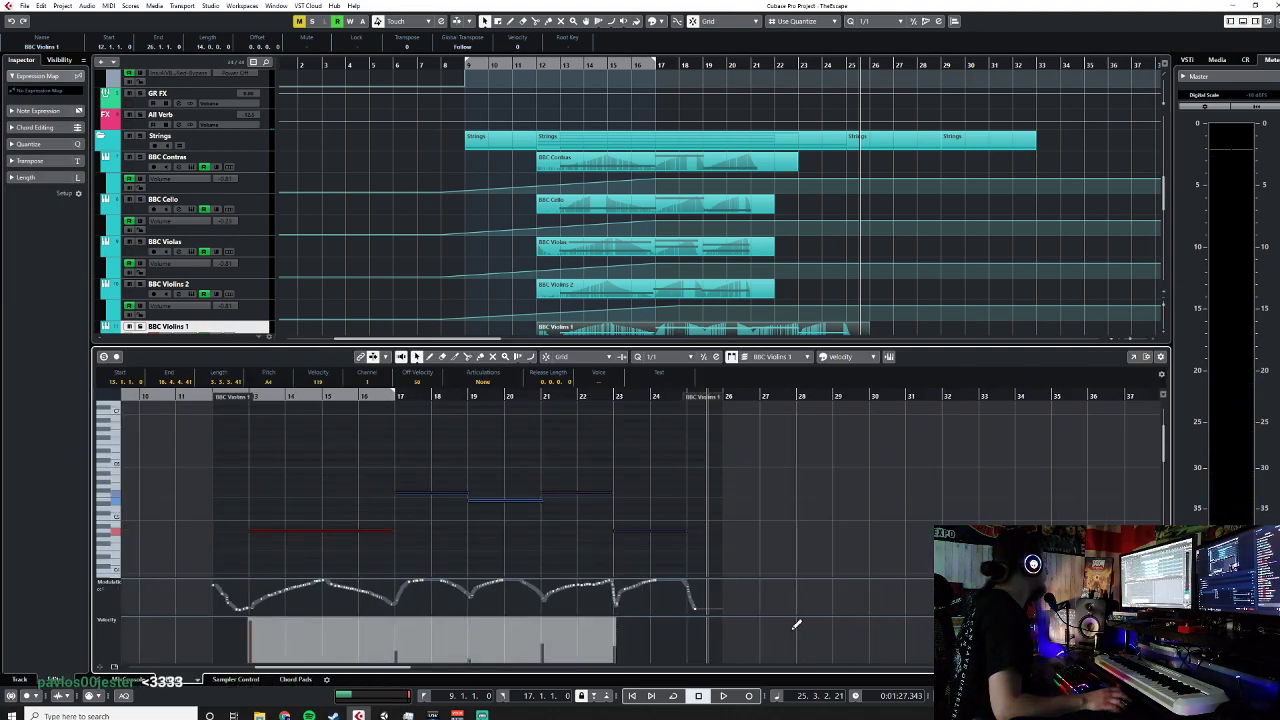
key(ctrl+z)
drag(278, 533, 282, 533)
Step: Shift the BBC Violins 1 modulation curve slightly earlier and smooth its drop between bars 22 and 23
drag(695, 611, 140, 611)
drag(401, 600, 393, 600)
click(588, 540)
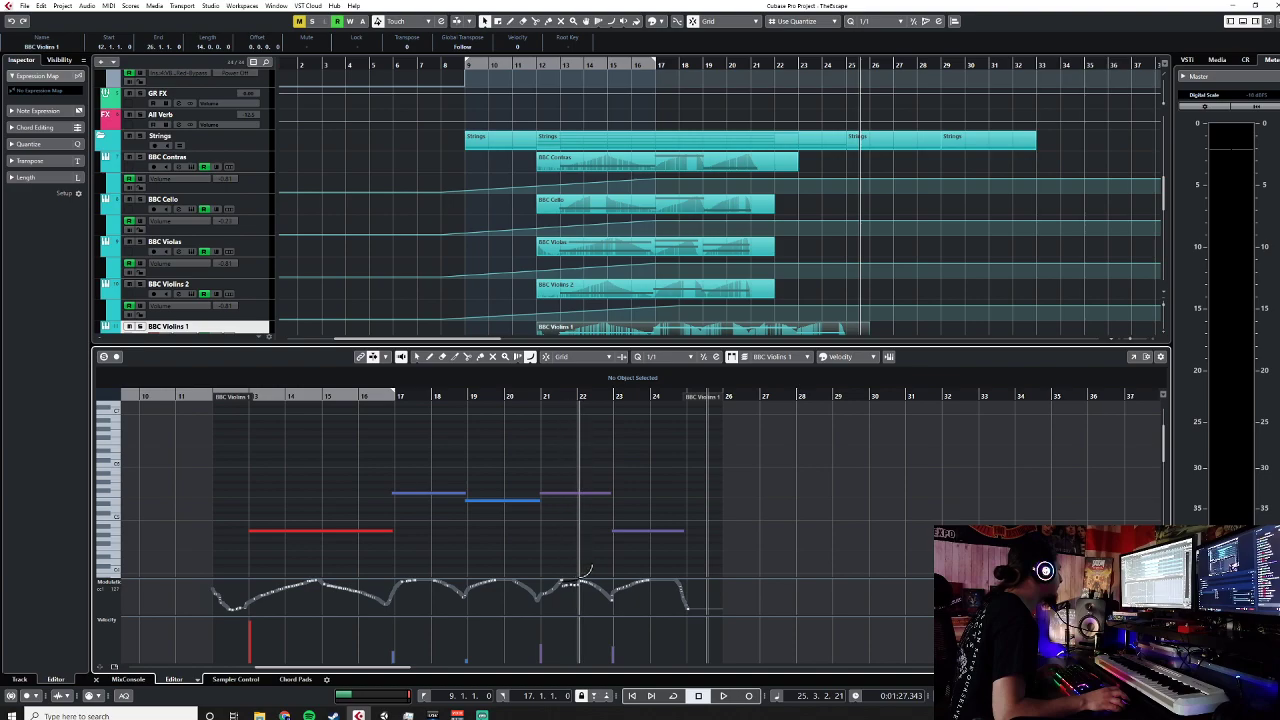
Step: Choose the Parabola tool in the note editor and inspect the editor's toolbar setup options
right_click(590, 522)
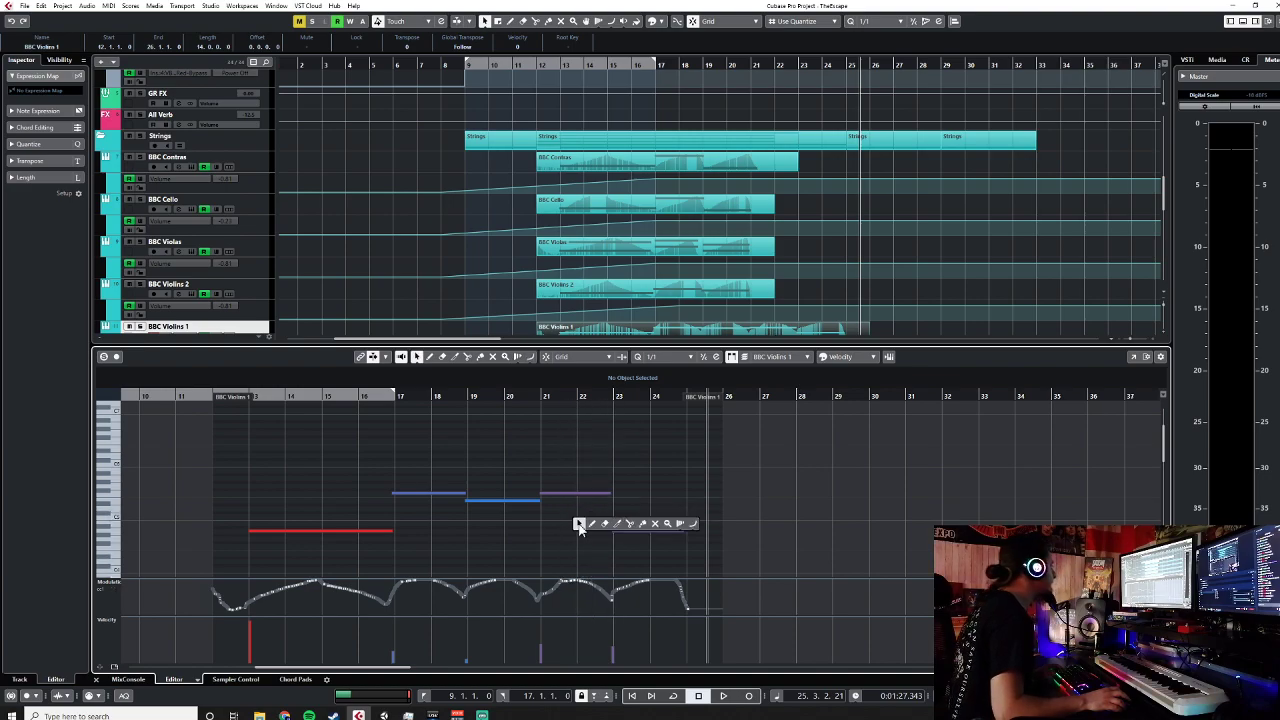
click(695, 525)
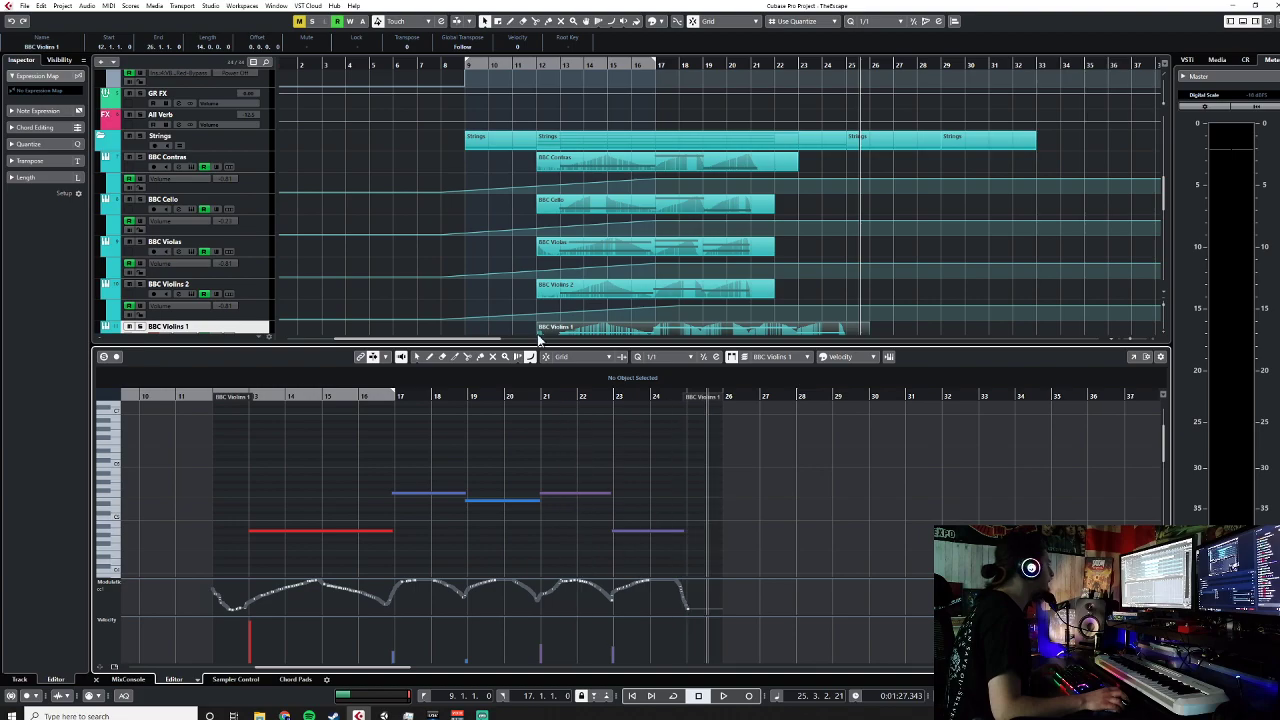
right_click(527, 362)
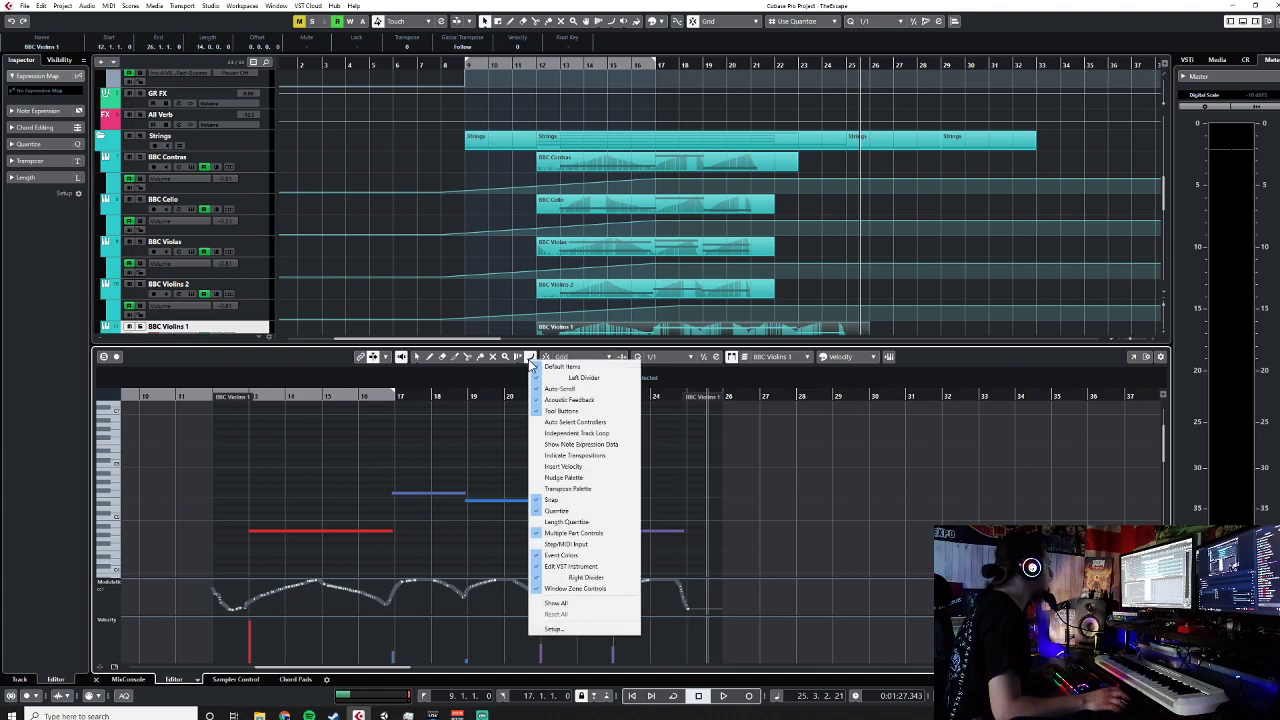
click(553, 628)
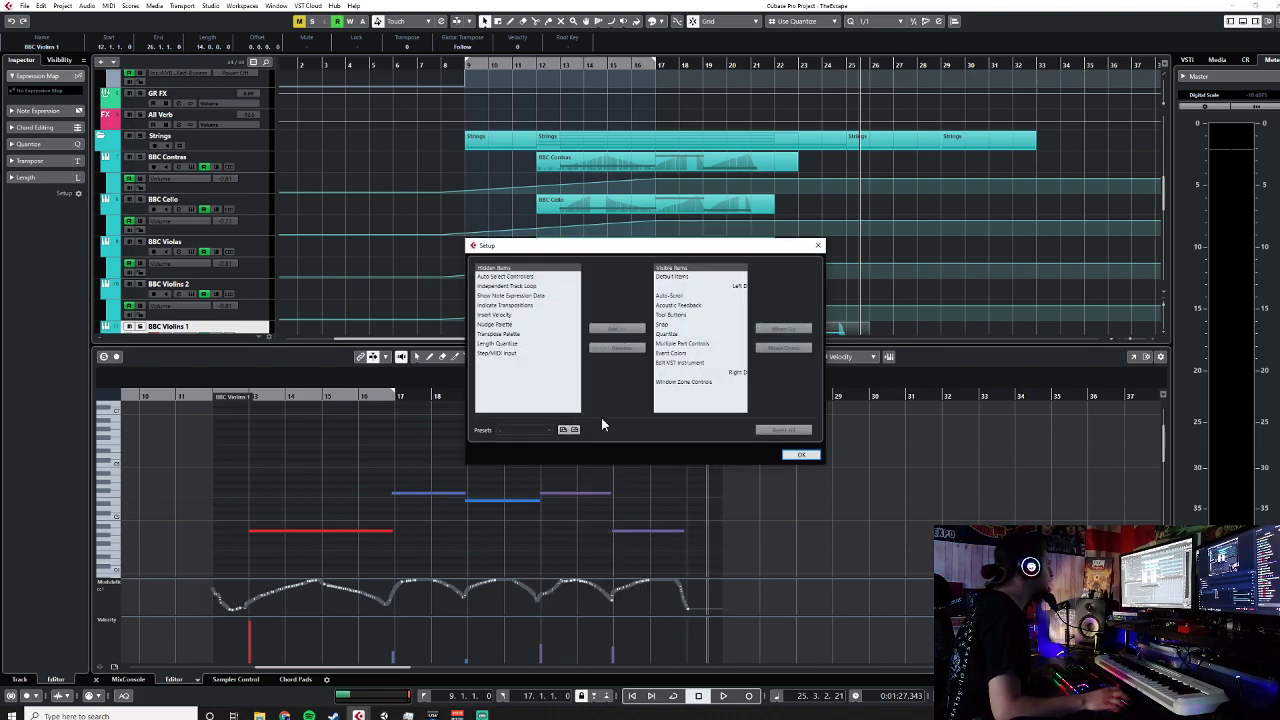
click(817, 245)
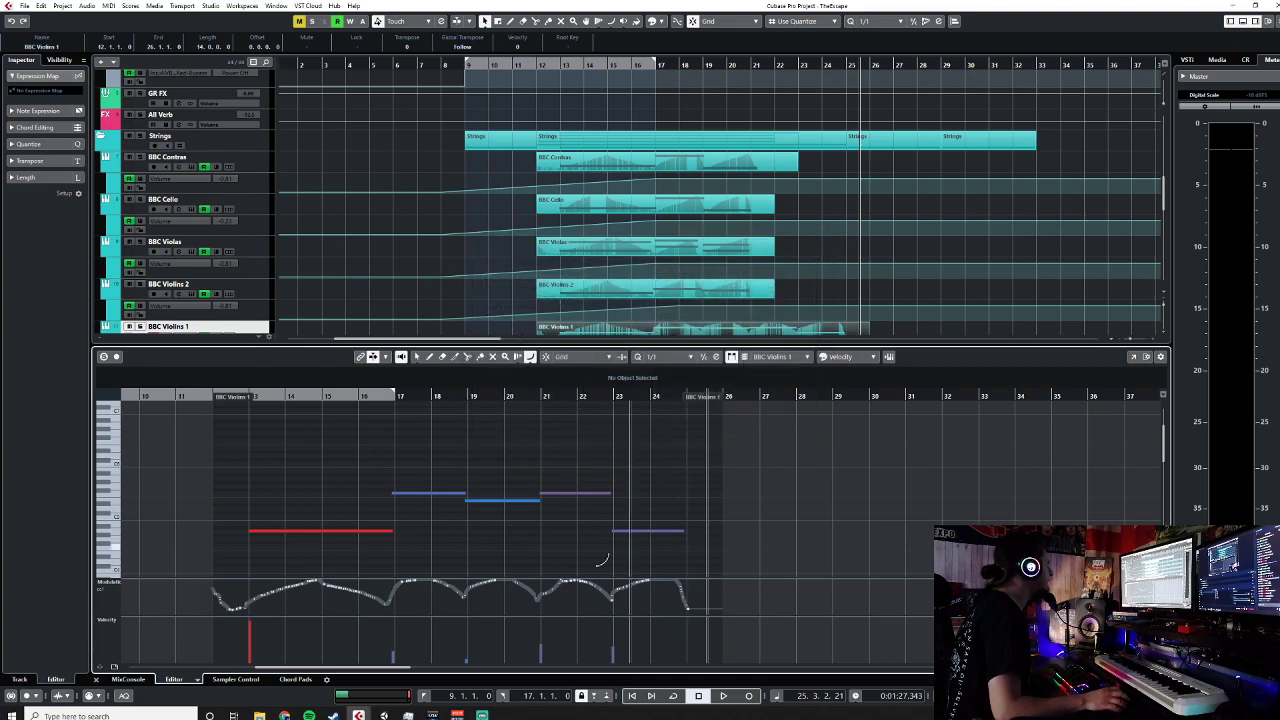
Step: Close the note editor and choose the Parabola tool for the arrangement
click(96, 680)
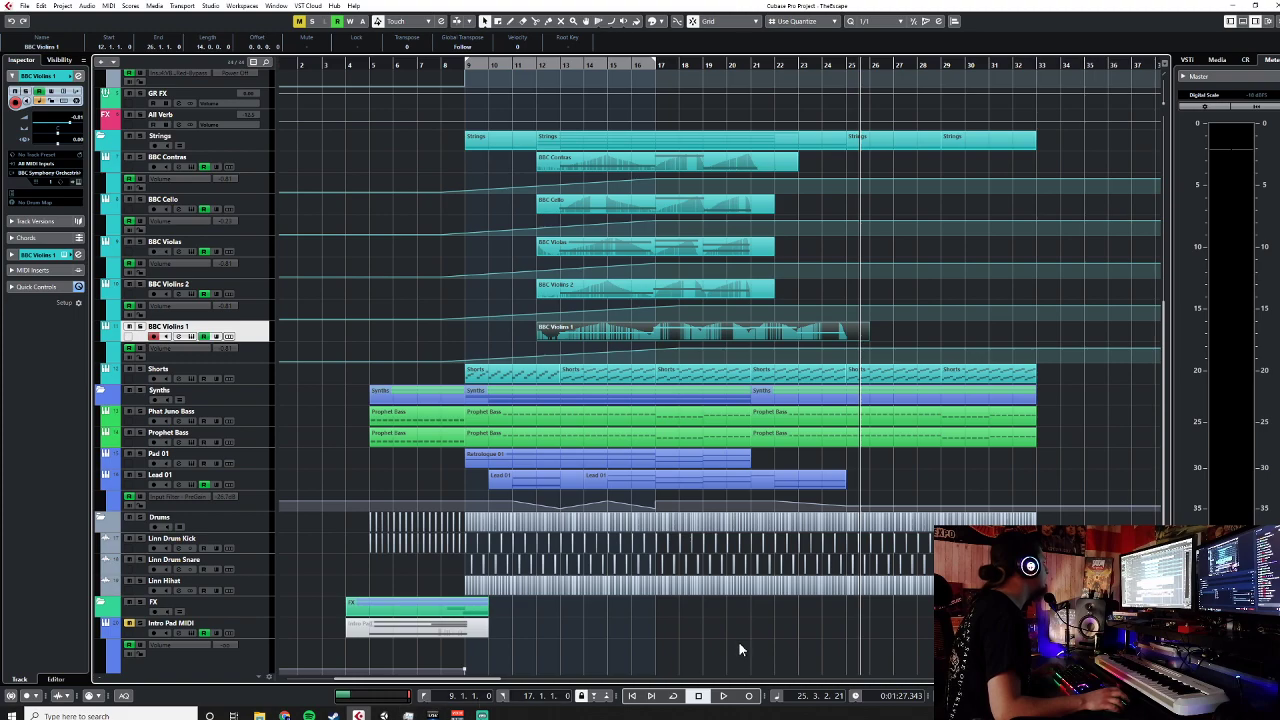
right_click(579, 385)
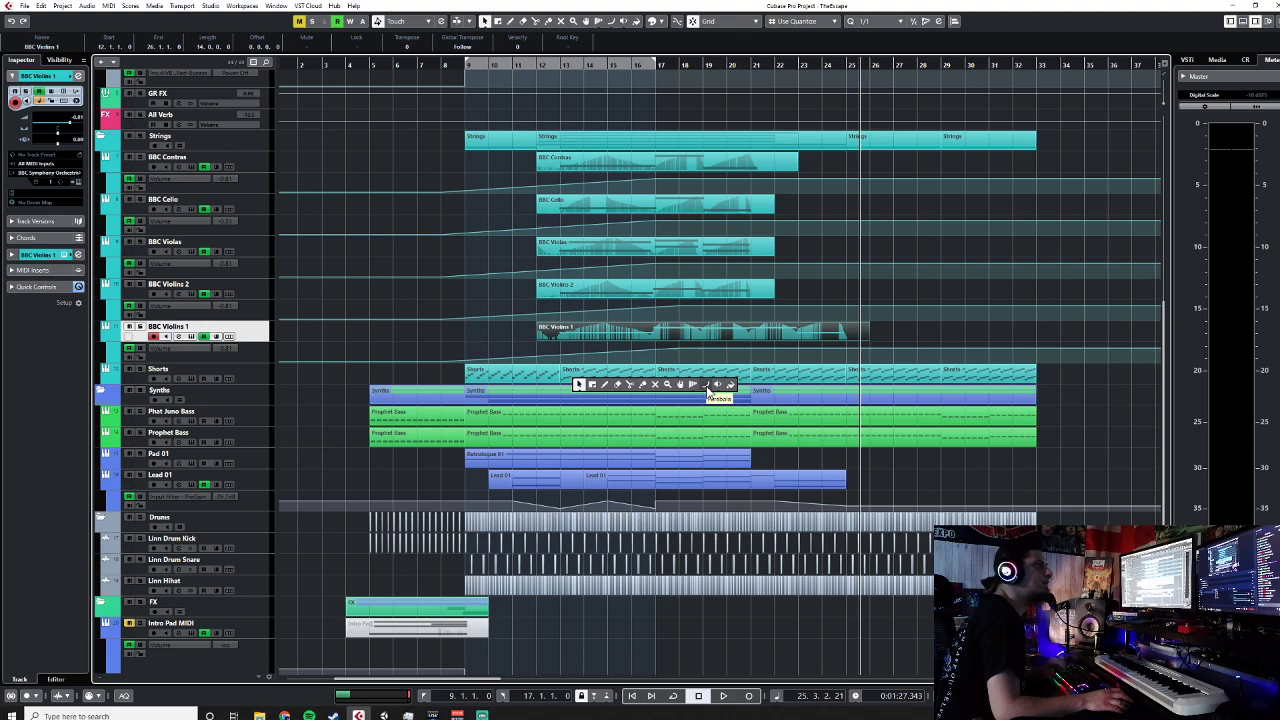
click(734, 422)
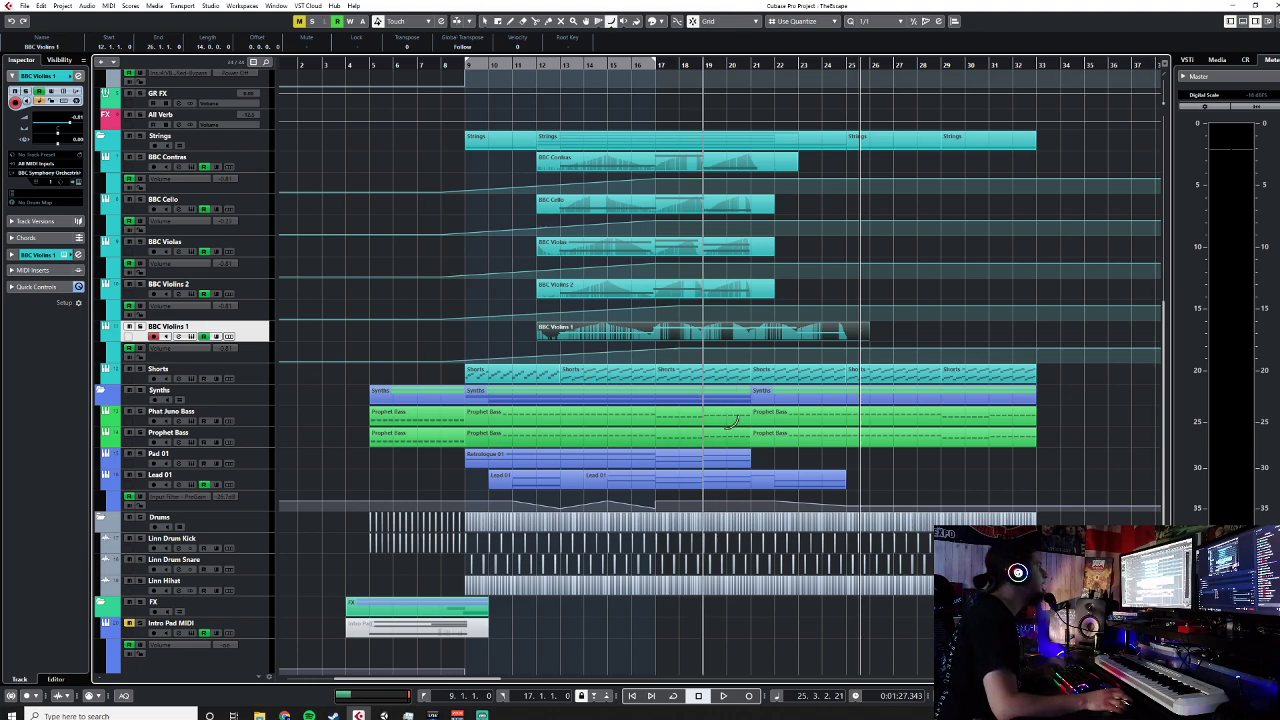
Step: Play the full arrangement from bar 5 to about bar 23 to hear all the recorded string parts together
click(537, 66)
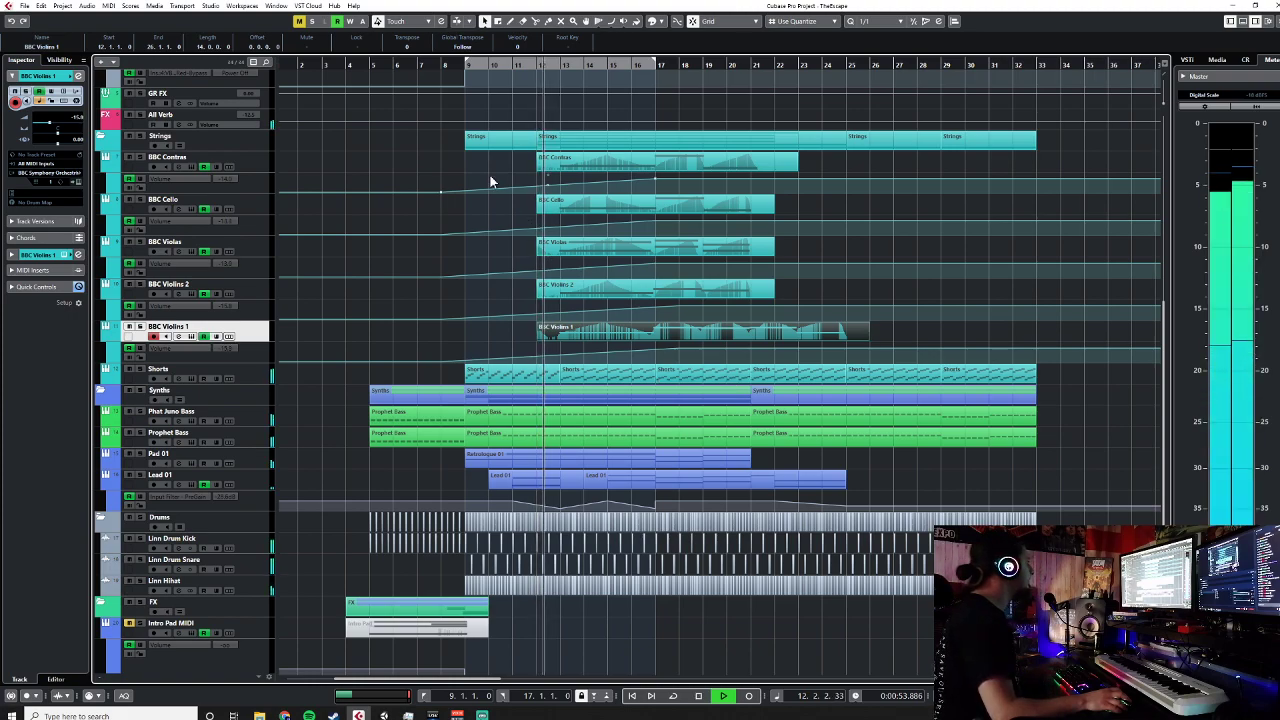
click(366, 65)
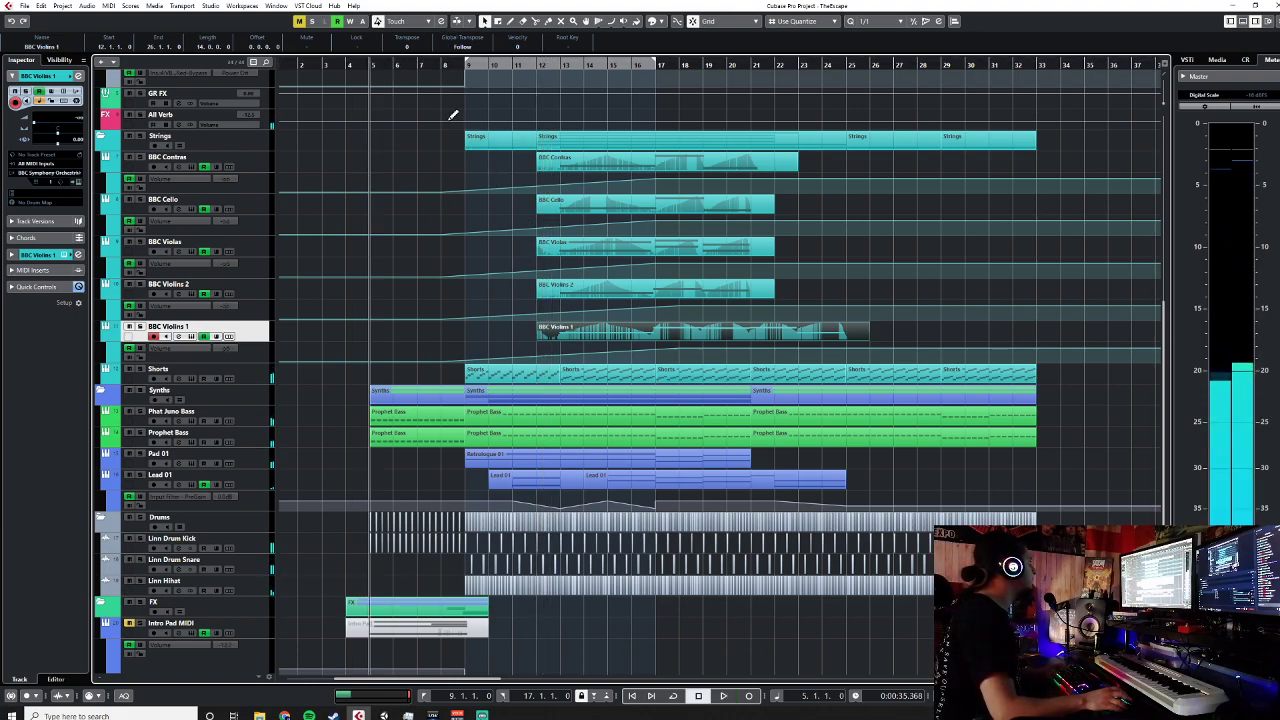
key(space)
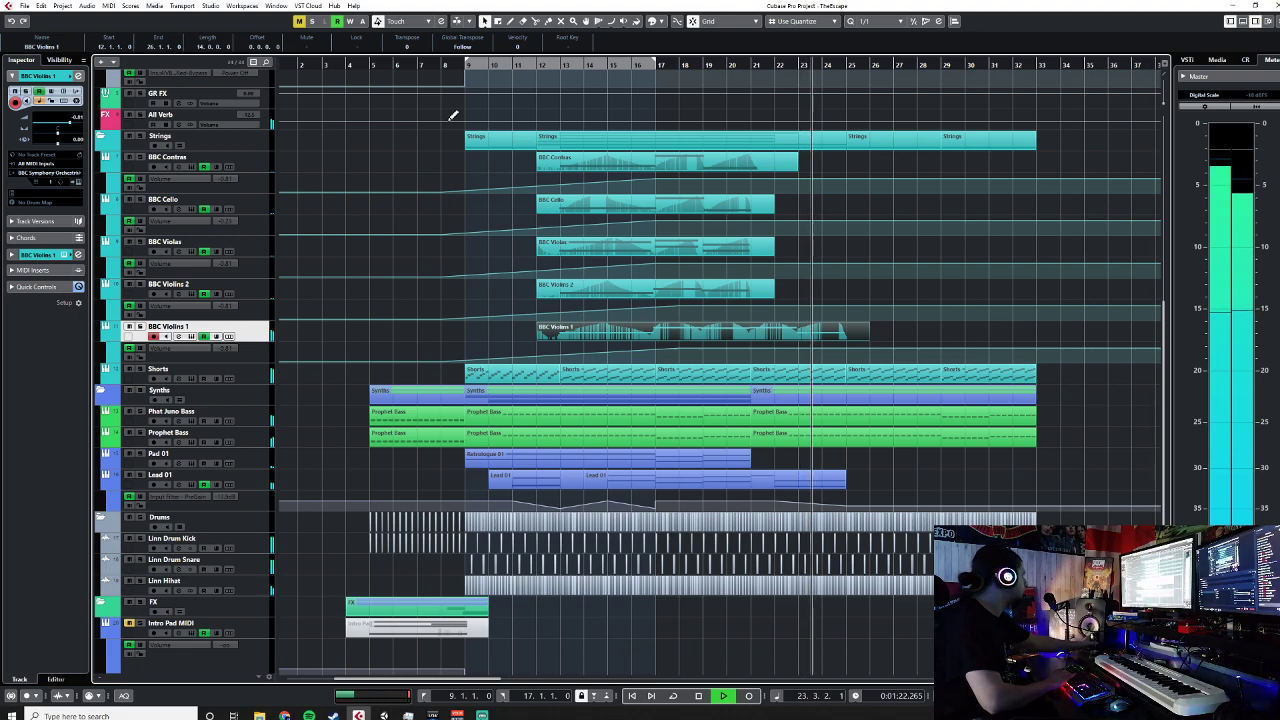
Step: Stop playback, select the GR Strings group track and check its multiband compressor insert
key(space)
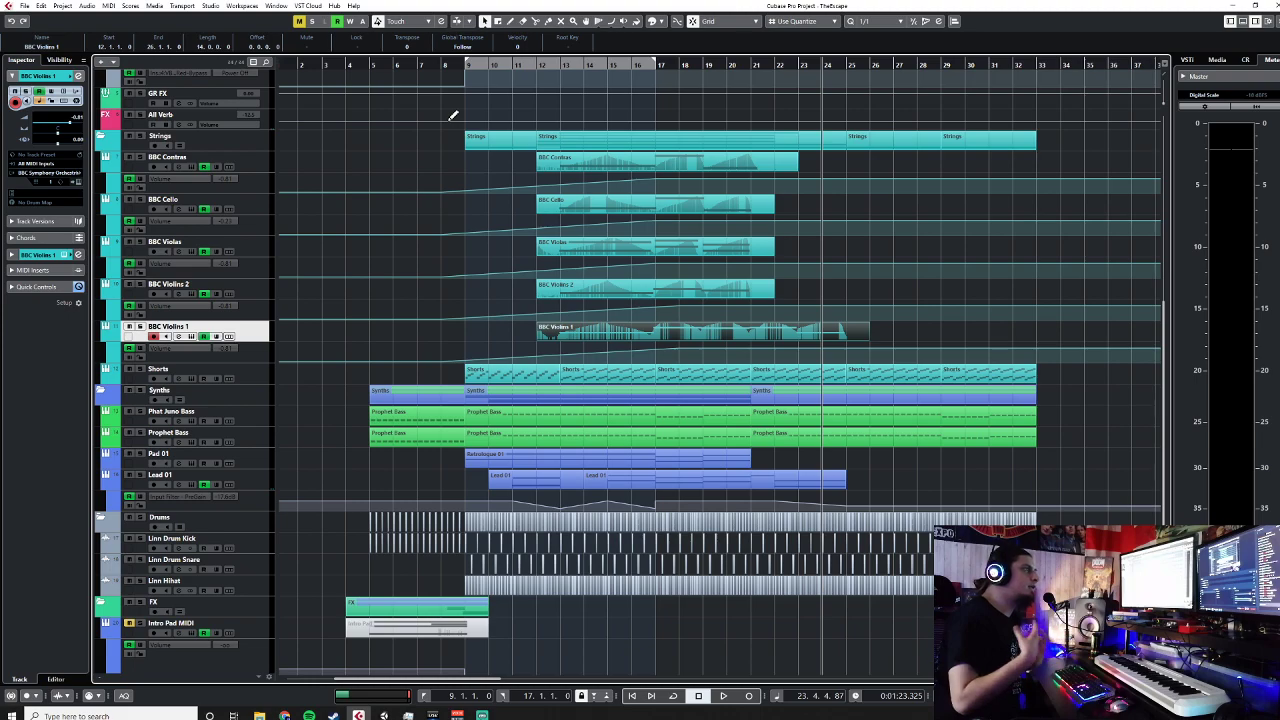
click(250, 139)
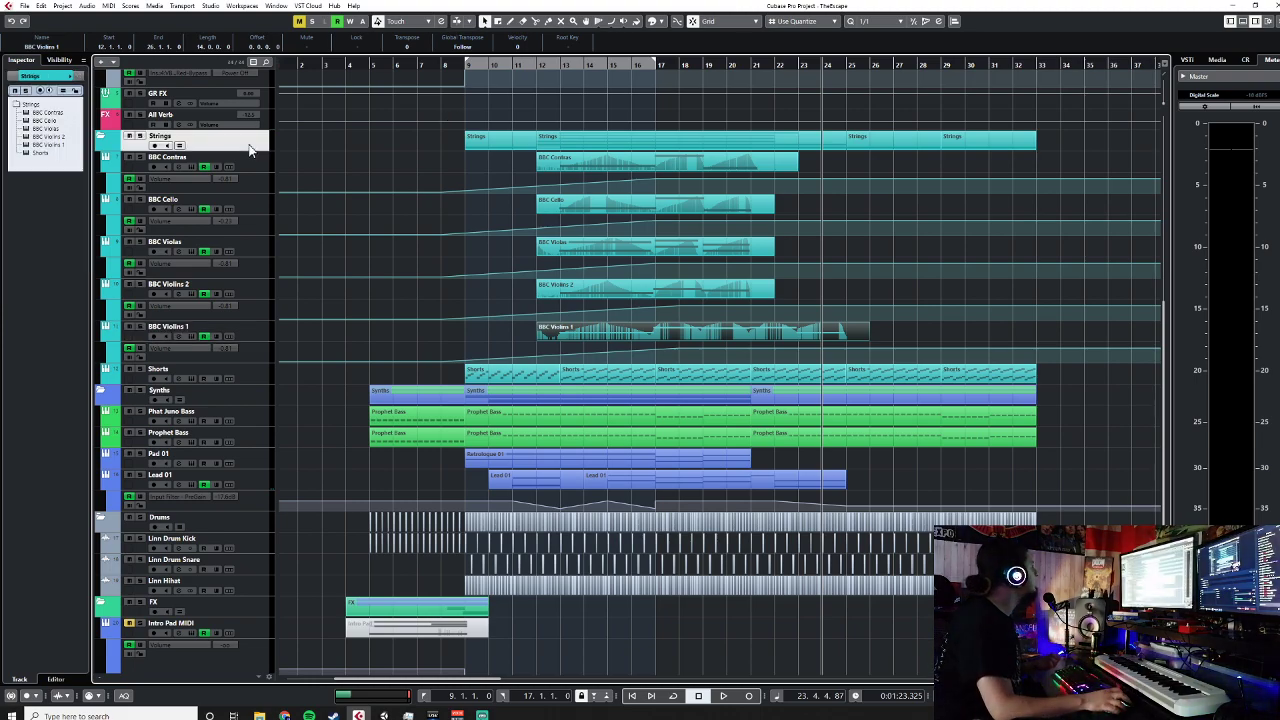
scroll(263, 143, up, 5)
click(270, 147)
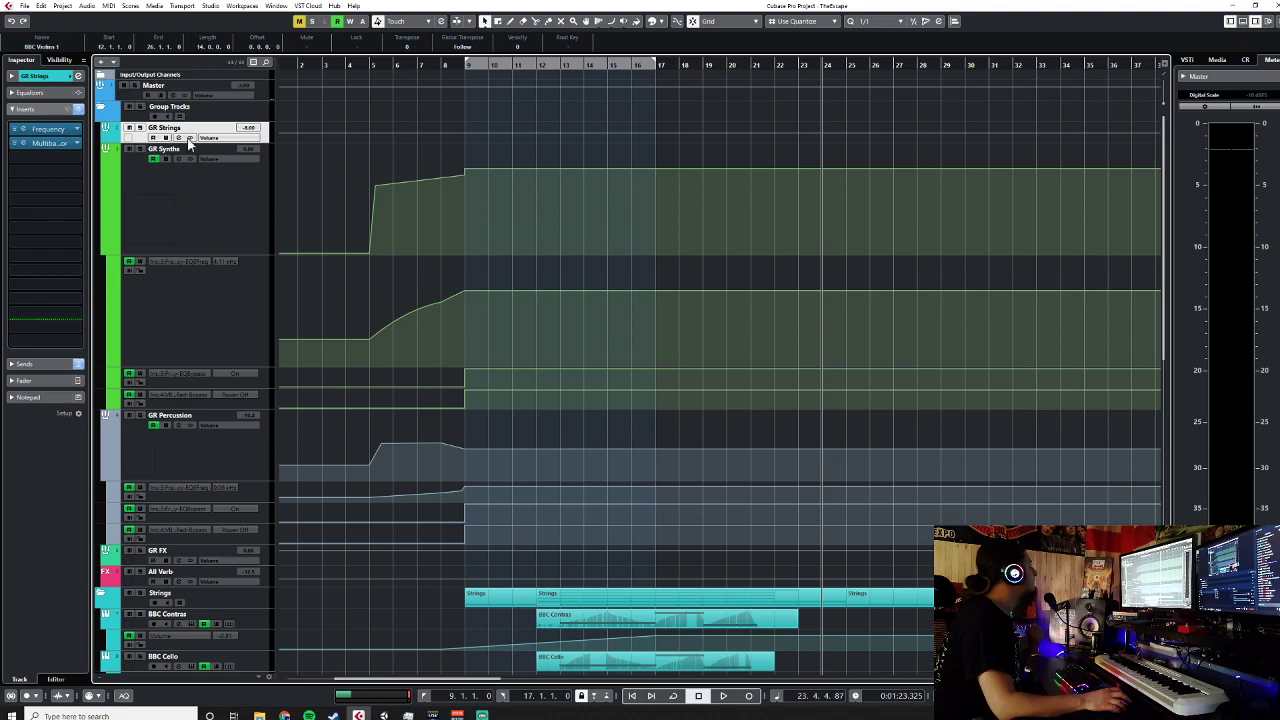
click(28, 146)
click(839, 172)
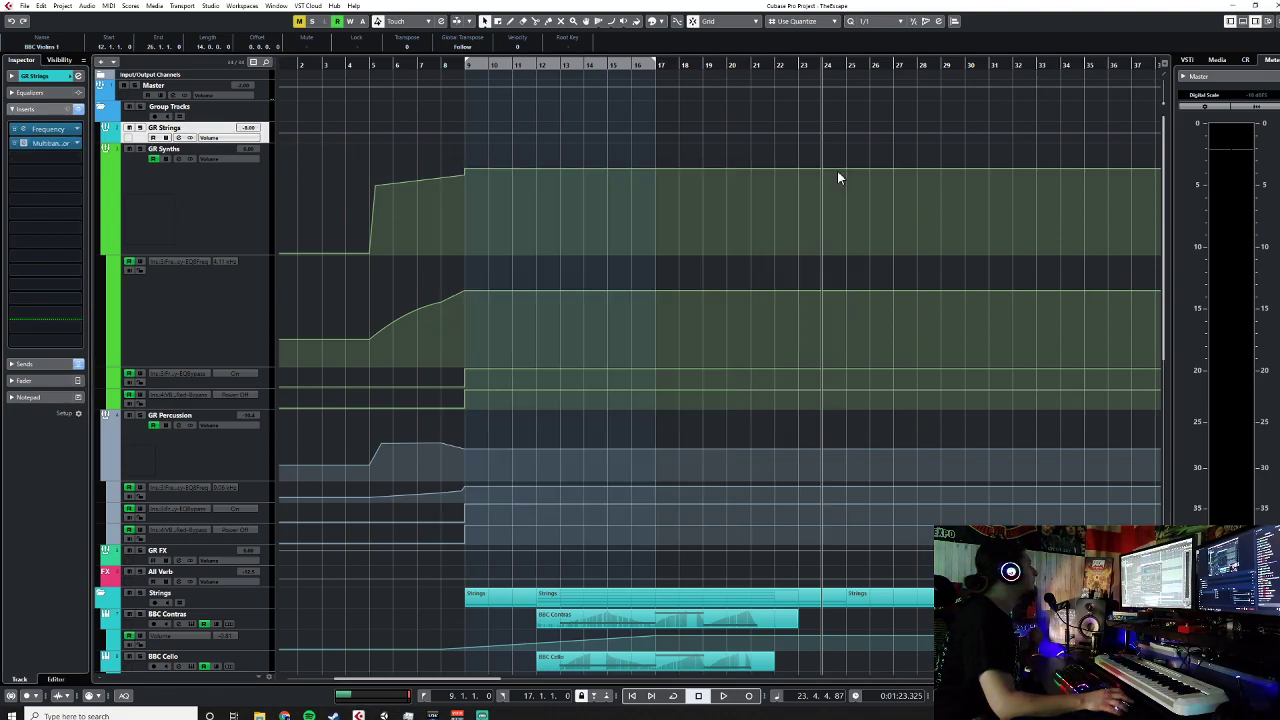
Step: Find Virtual Mix Rack with the search term "virtual" and load it as the third insert on GR Strings
click(48, 165)
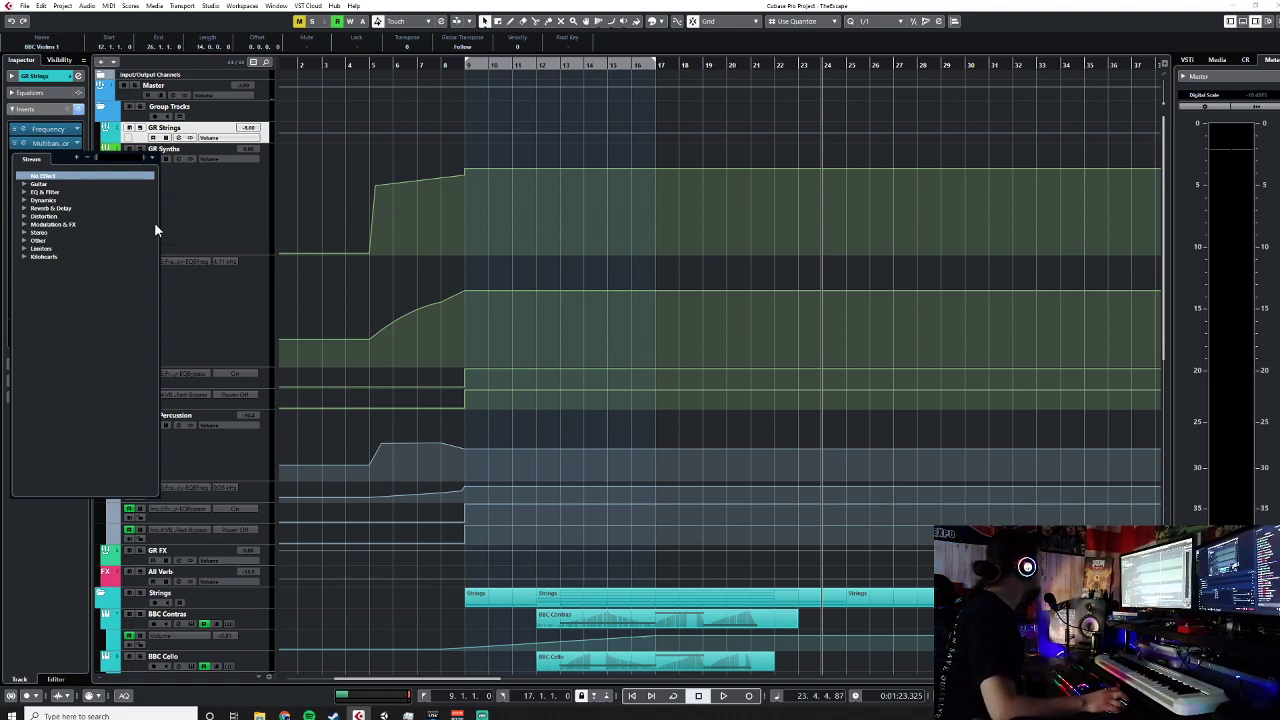
text(virtual)
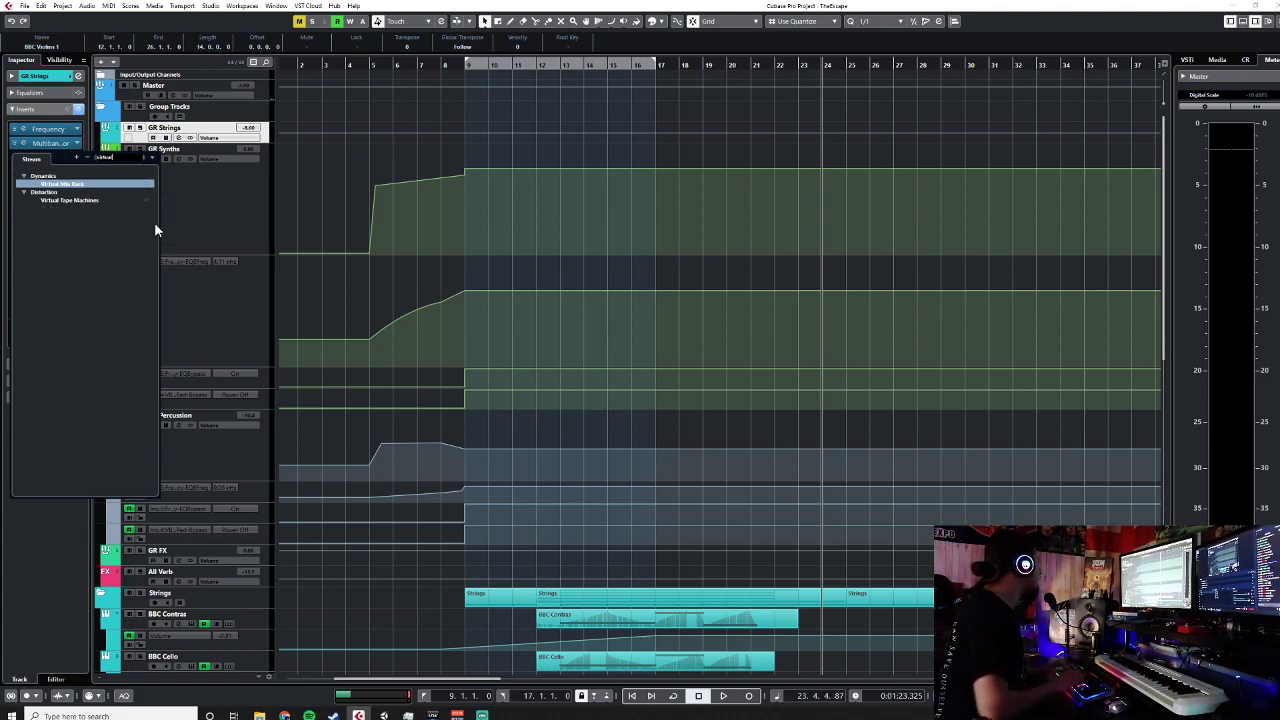
click(87, 189)
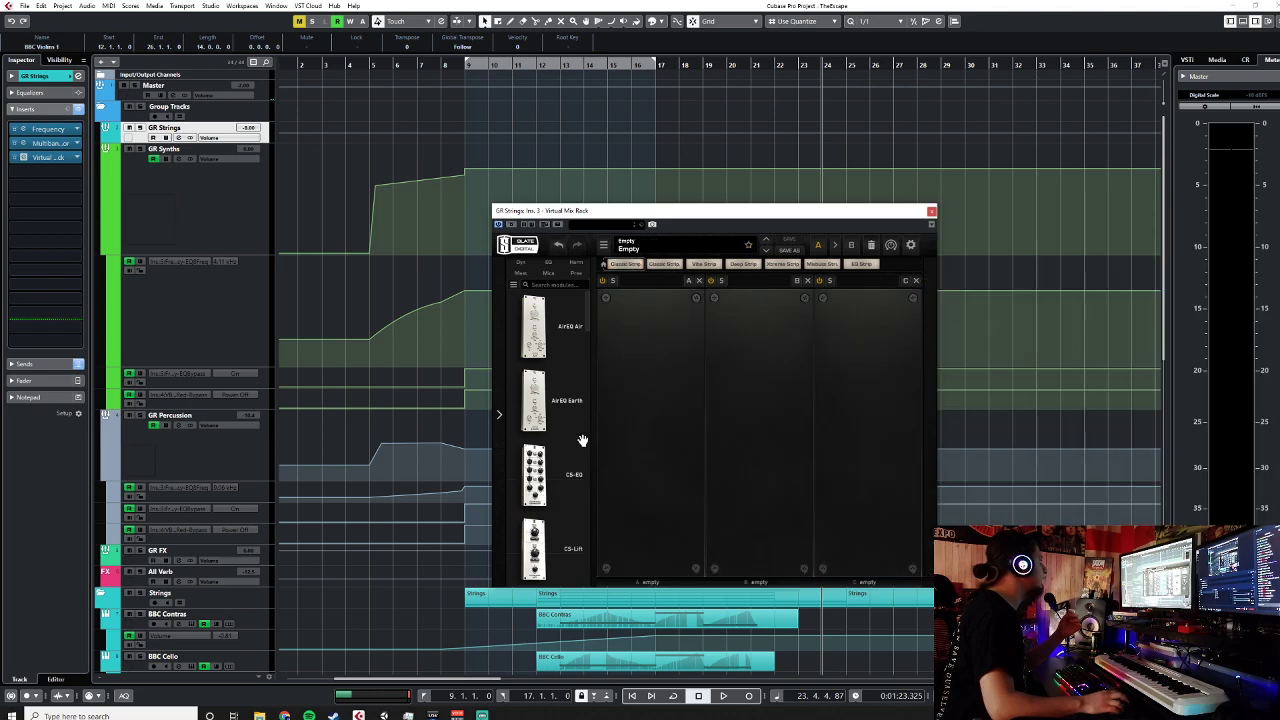
Step: Try the FG-Bomber module with its Vocals 3D preset in the rack's first slot
scroll(545, 440, down, 10)
scroll(547, 463, up, 3)
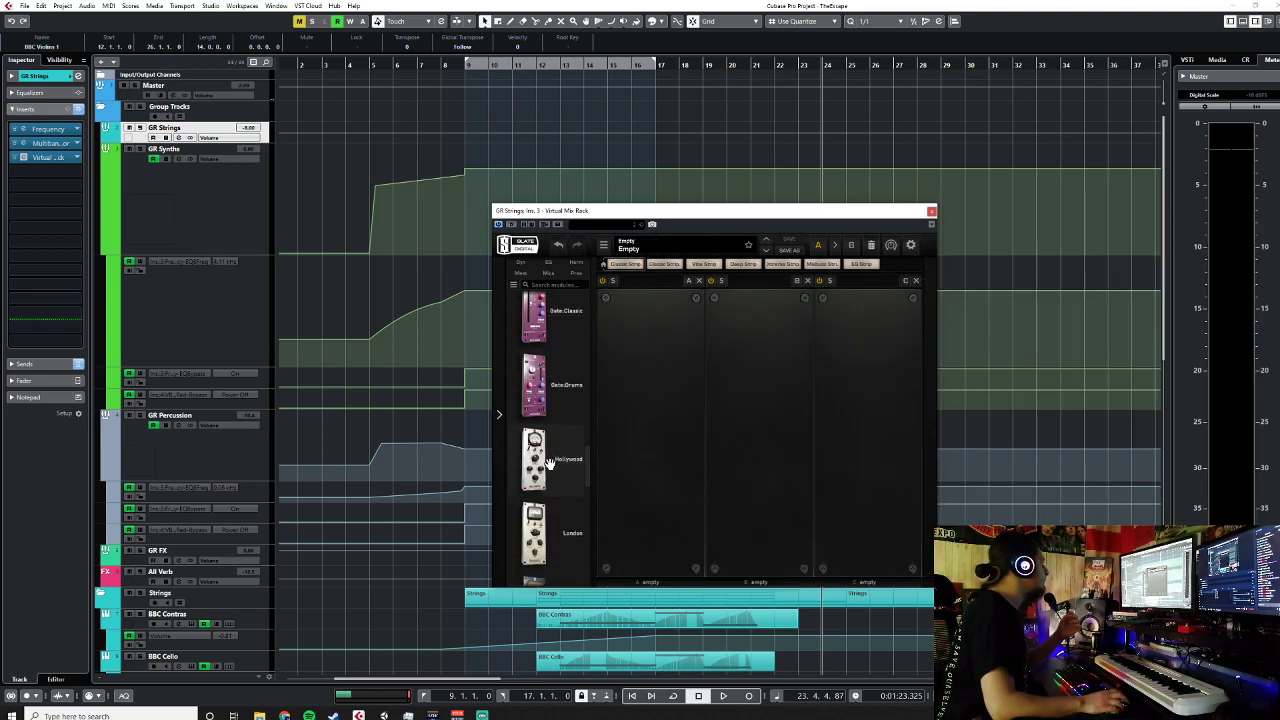
drag(534, 410, 658, 421)
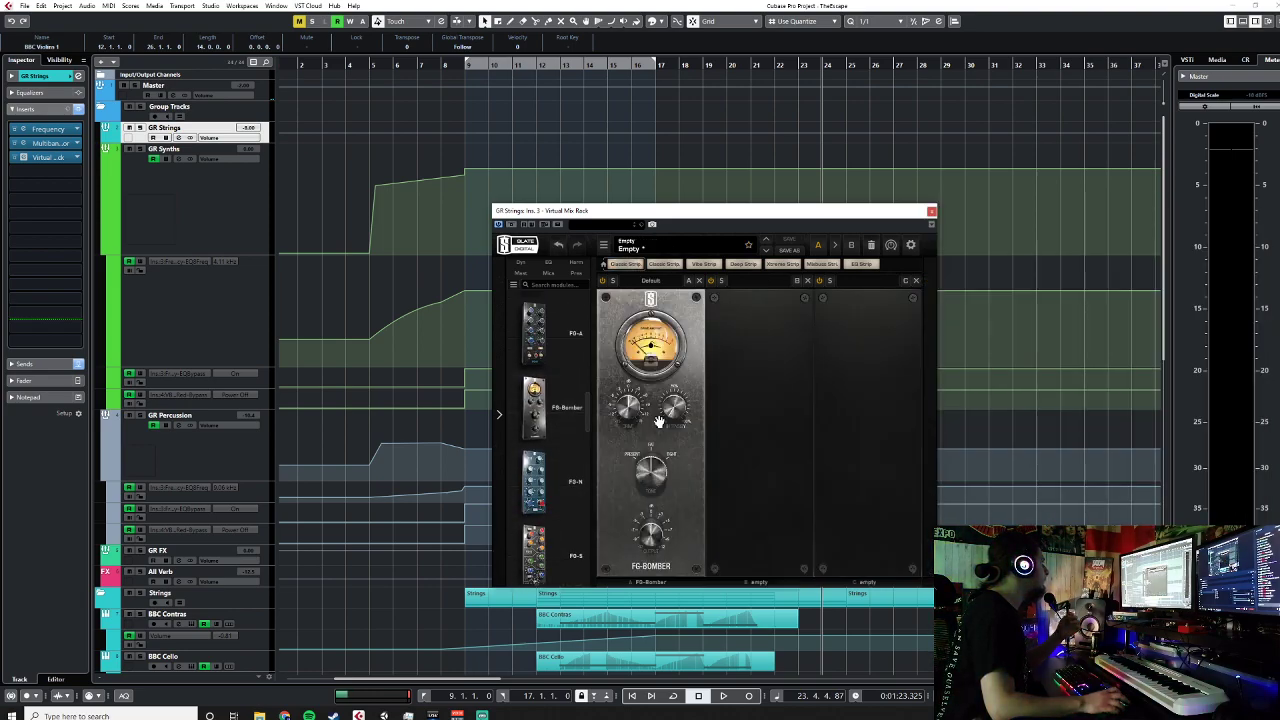
click(665, 282)
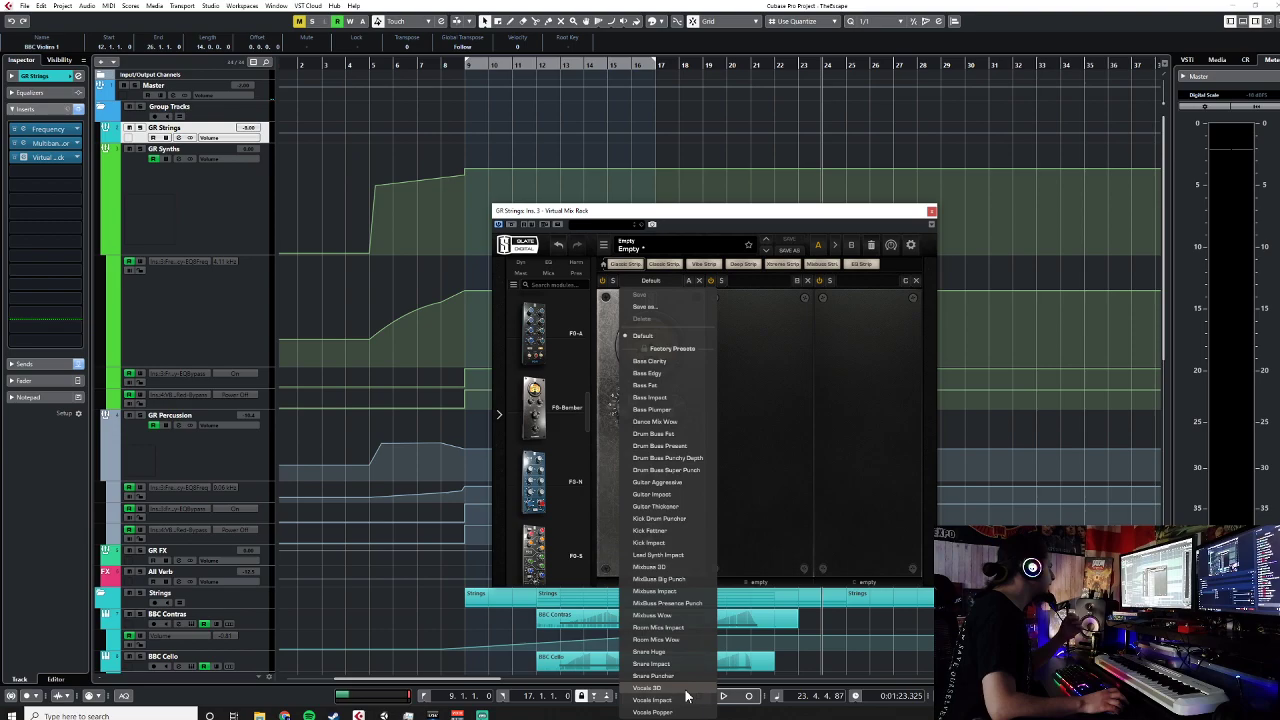
click(648, 688)
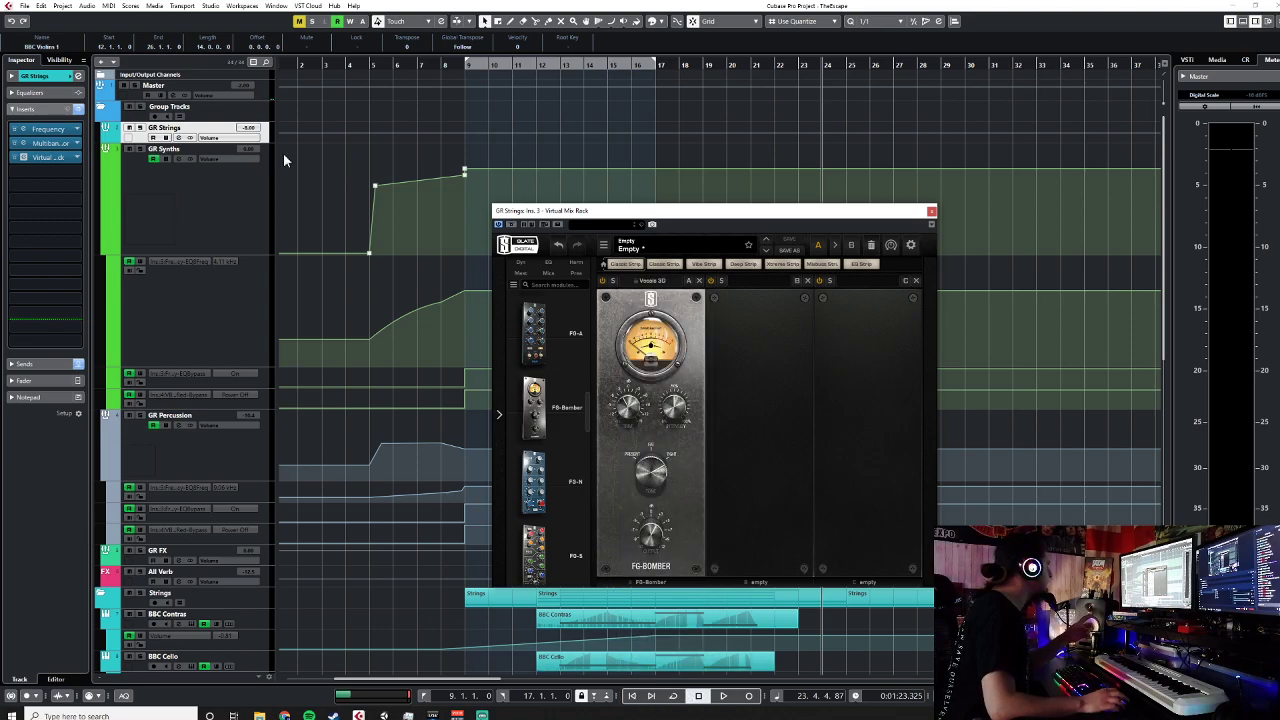
click(698, 281)
Step: Load The Monster module in the rack's first slot and choose its Vocal Warm & Big preset
scroll(537, 430, down, 10)
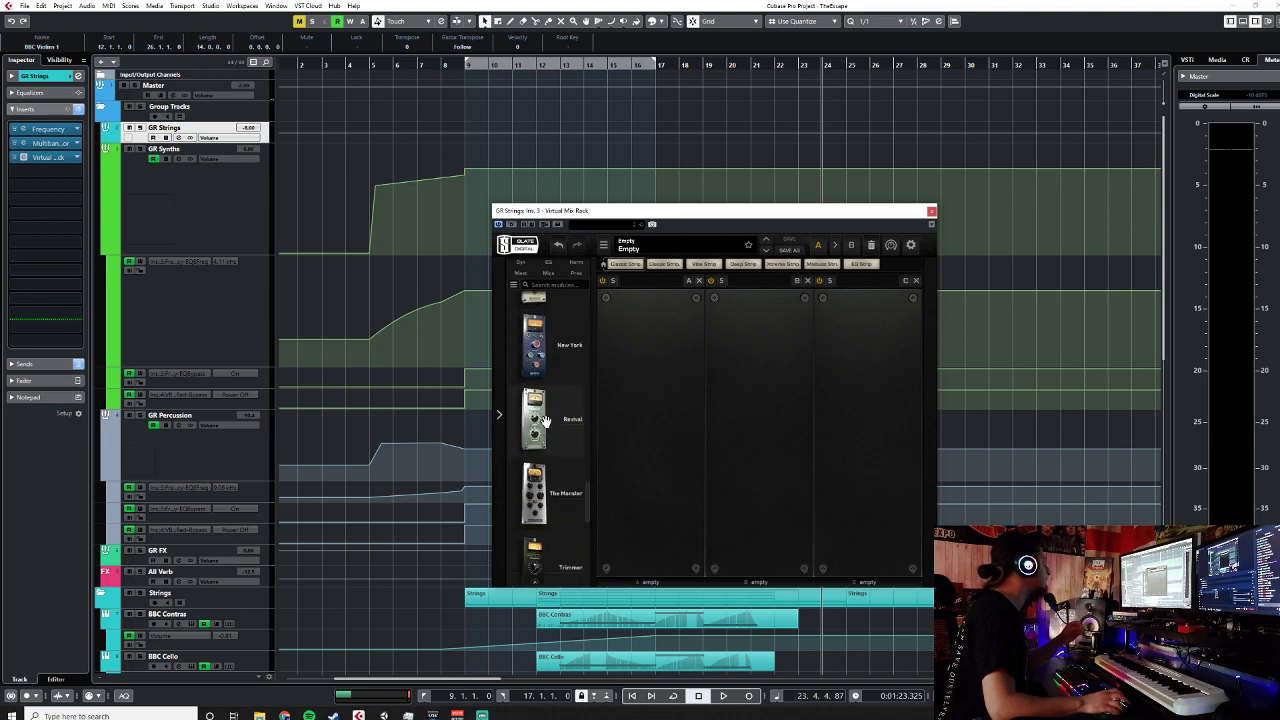
scroll(543, 420, down, 1)
drag(549, 456, 646, 449)
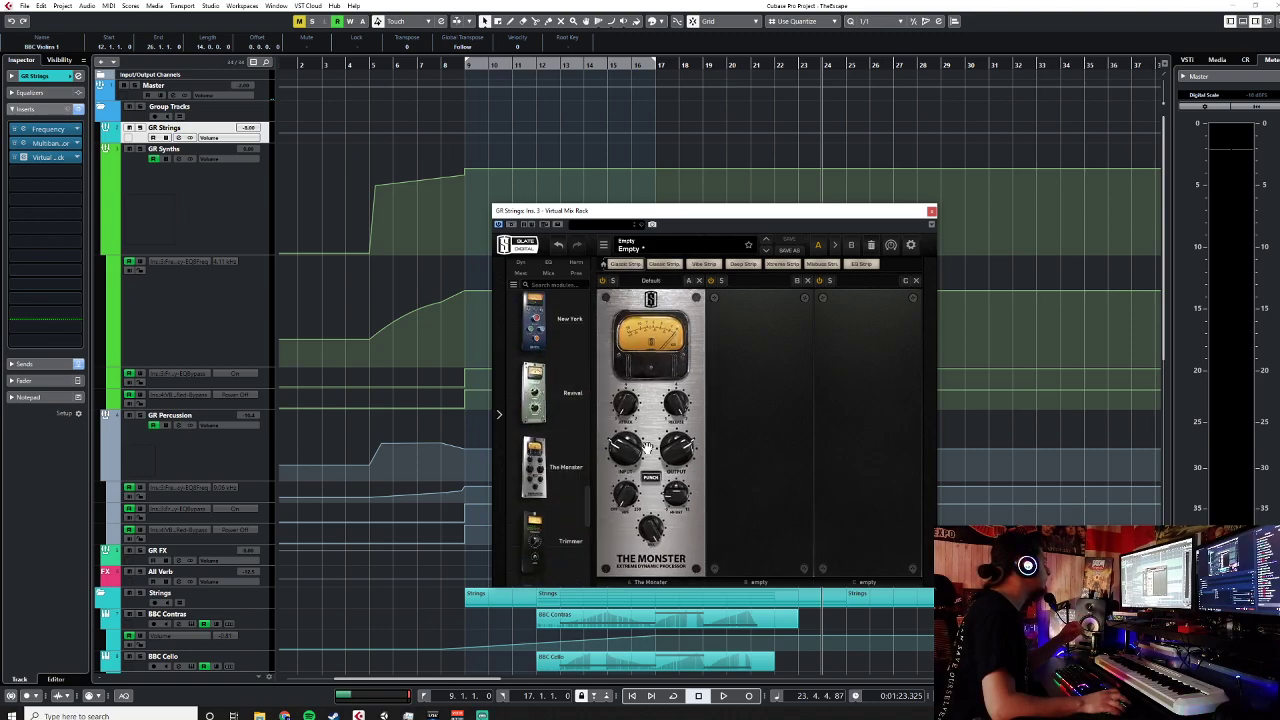
click(651, 281)
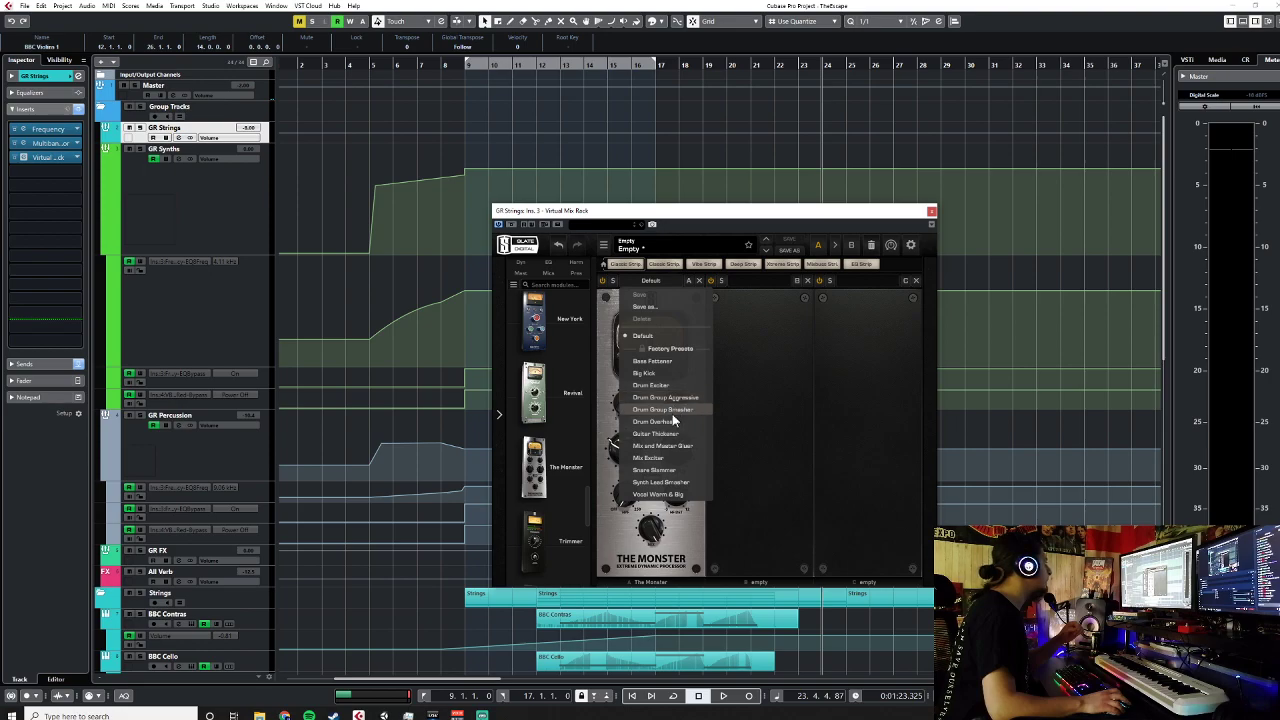
click(668, 494)
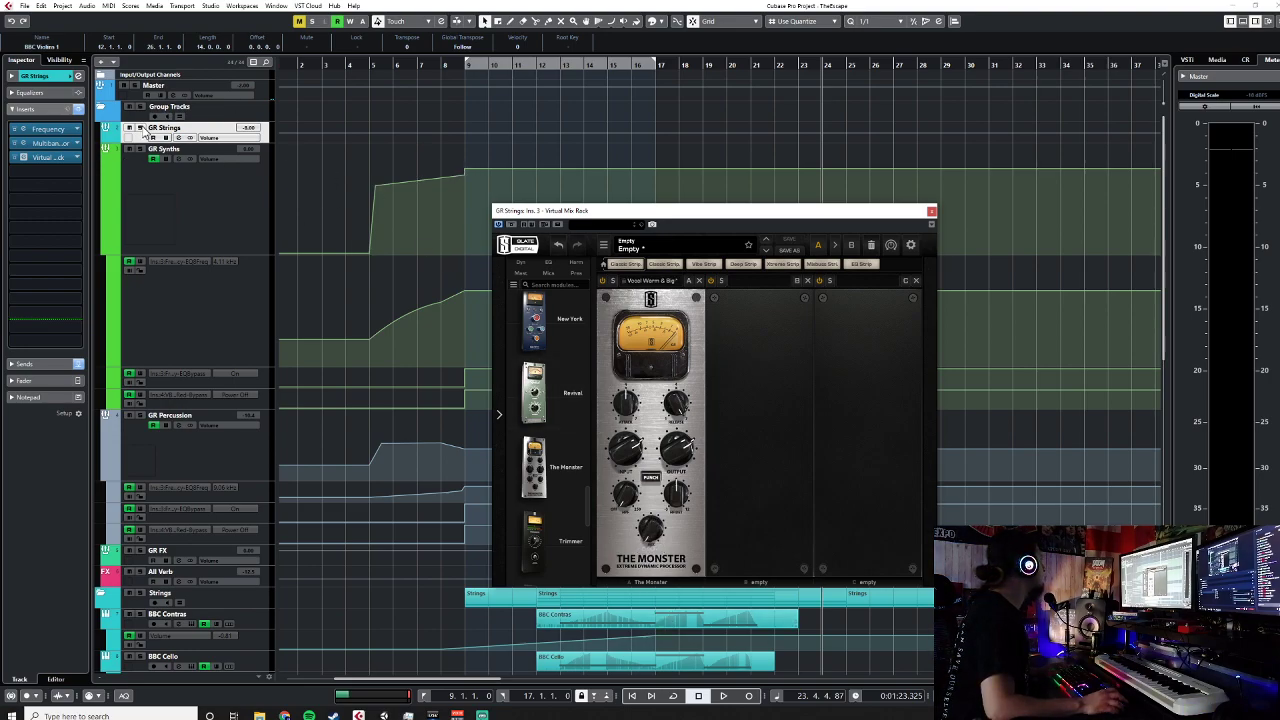
Step: Move the plug-in window aside, solo the GR Strings group and place the playhead in bar 13
drag(575, 220, 861, 163)
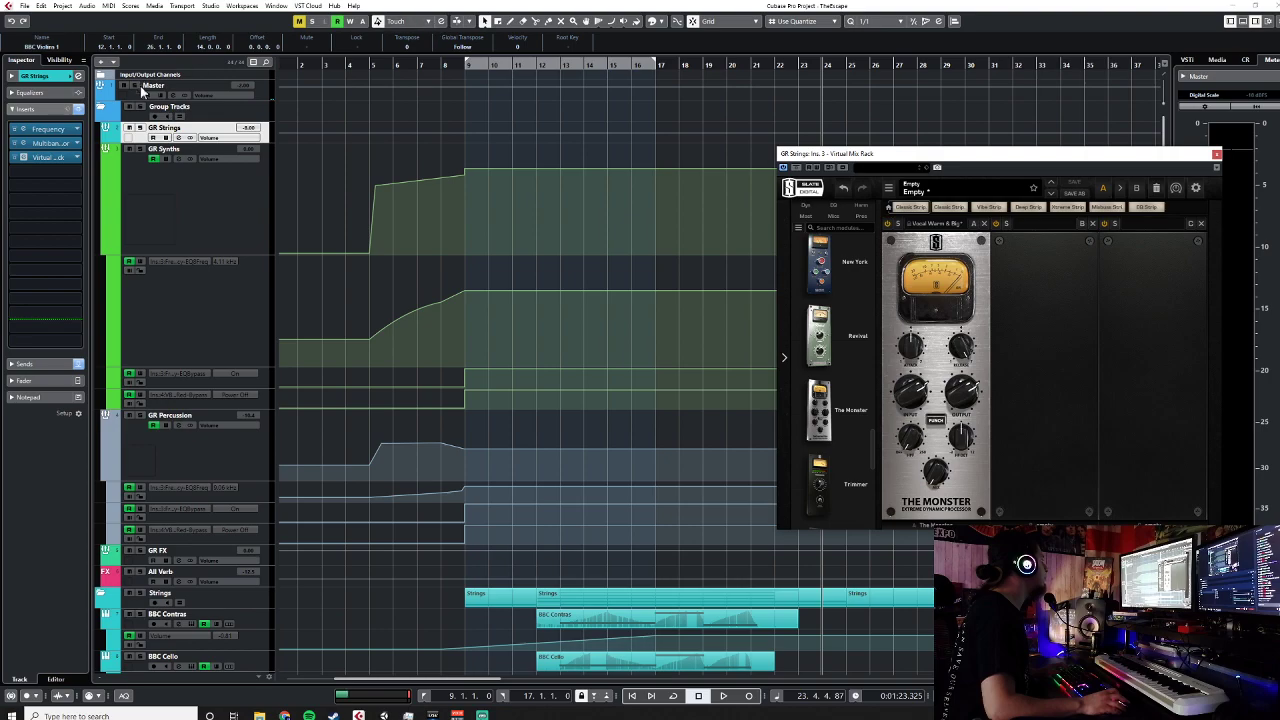
click(140, 128)
click(536, 65)
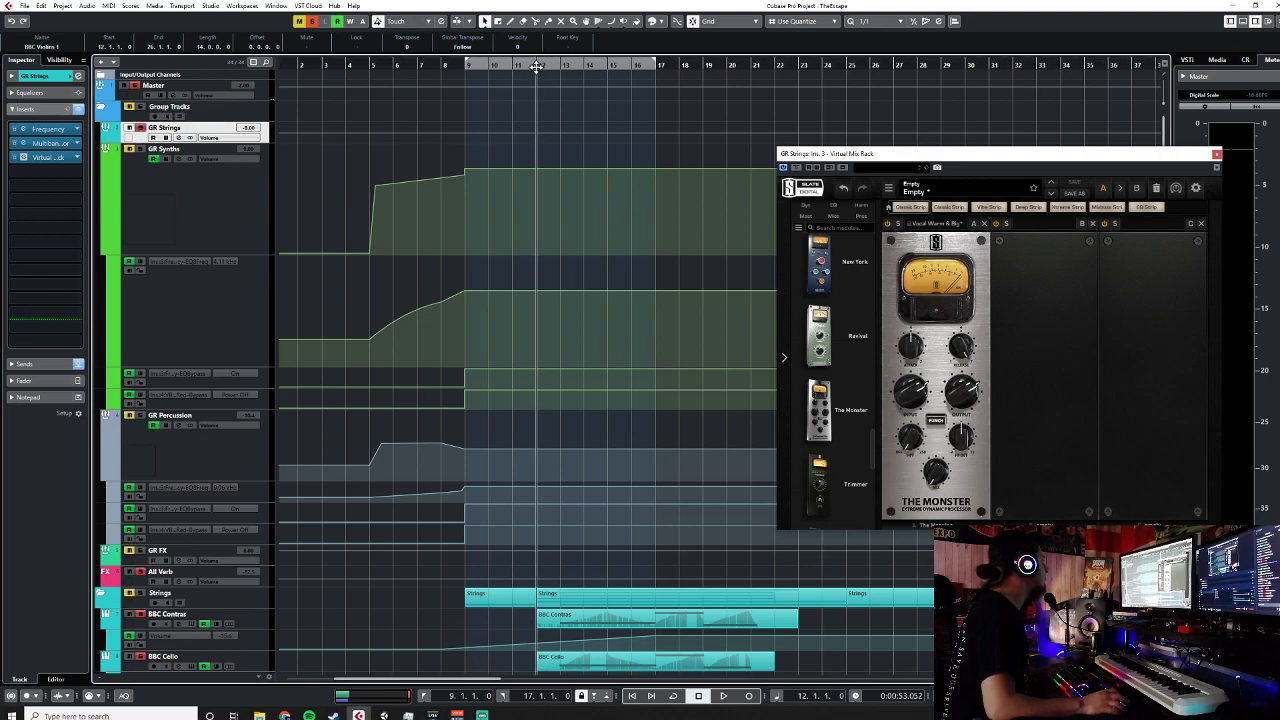
click(558, 65)
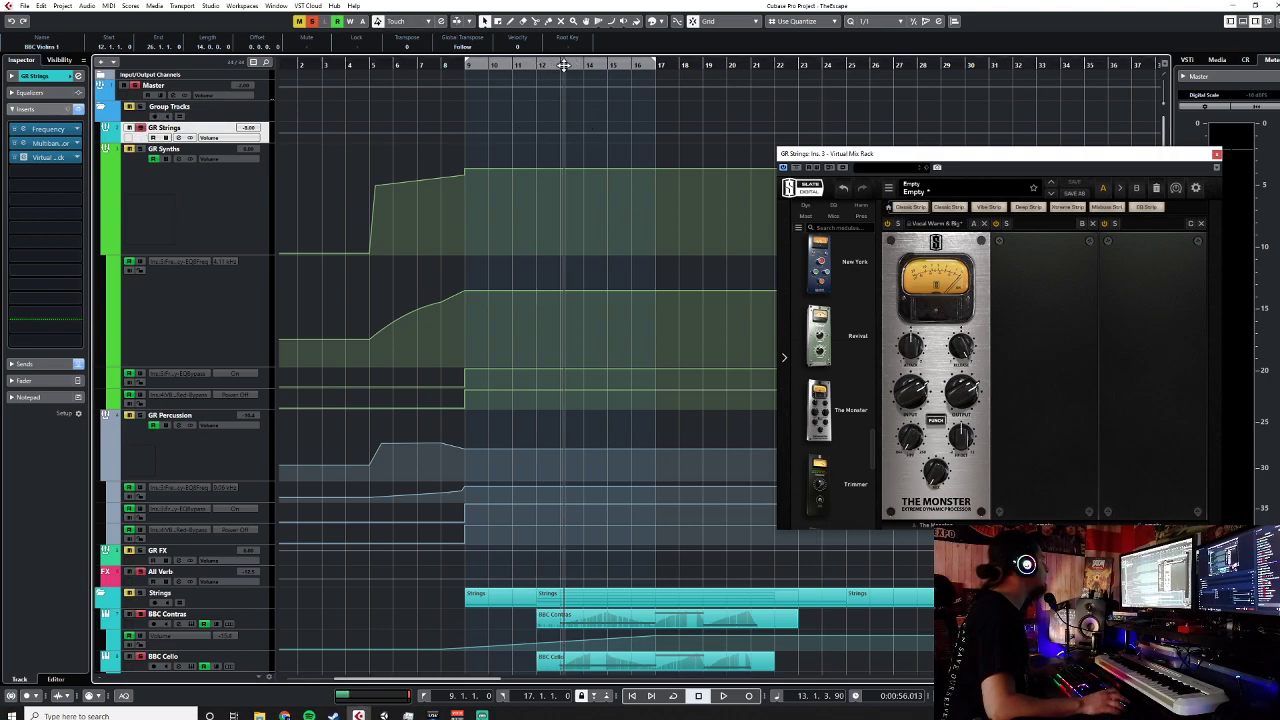
Step: Turn on cycle playback, set the loop from bar 13 to bar 21 and place the playhead at its start
click(673, 697)
click(465, 67)
drag(467, 61, 538, 79)
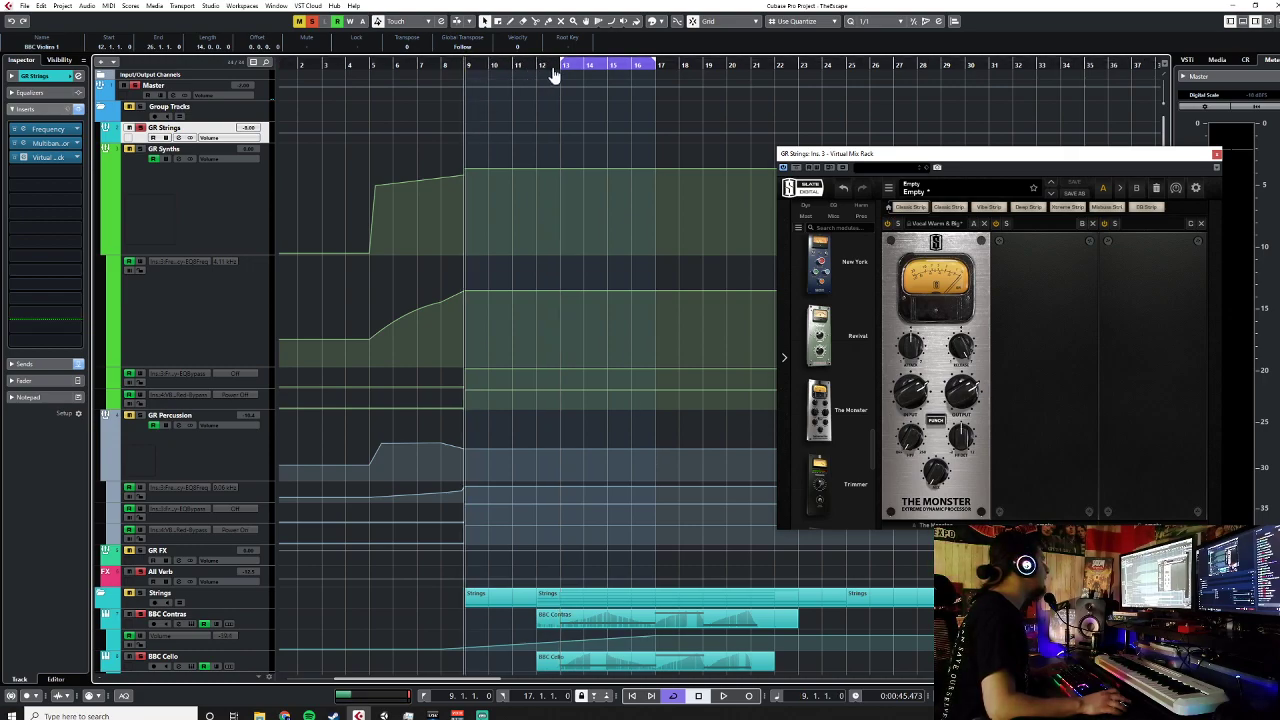
drag(655, 63, 774, 66)
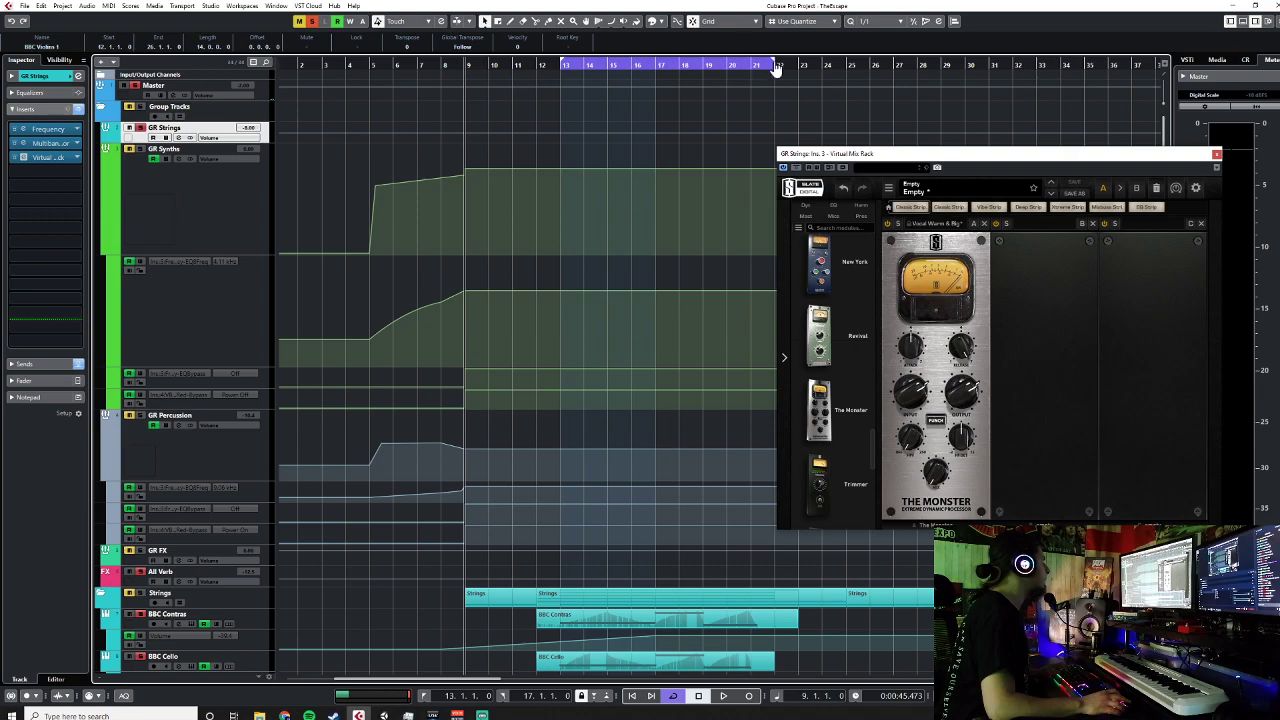
click(557, 62)
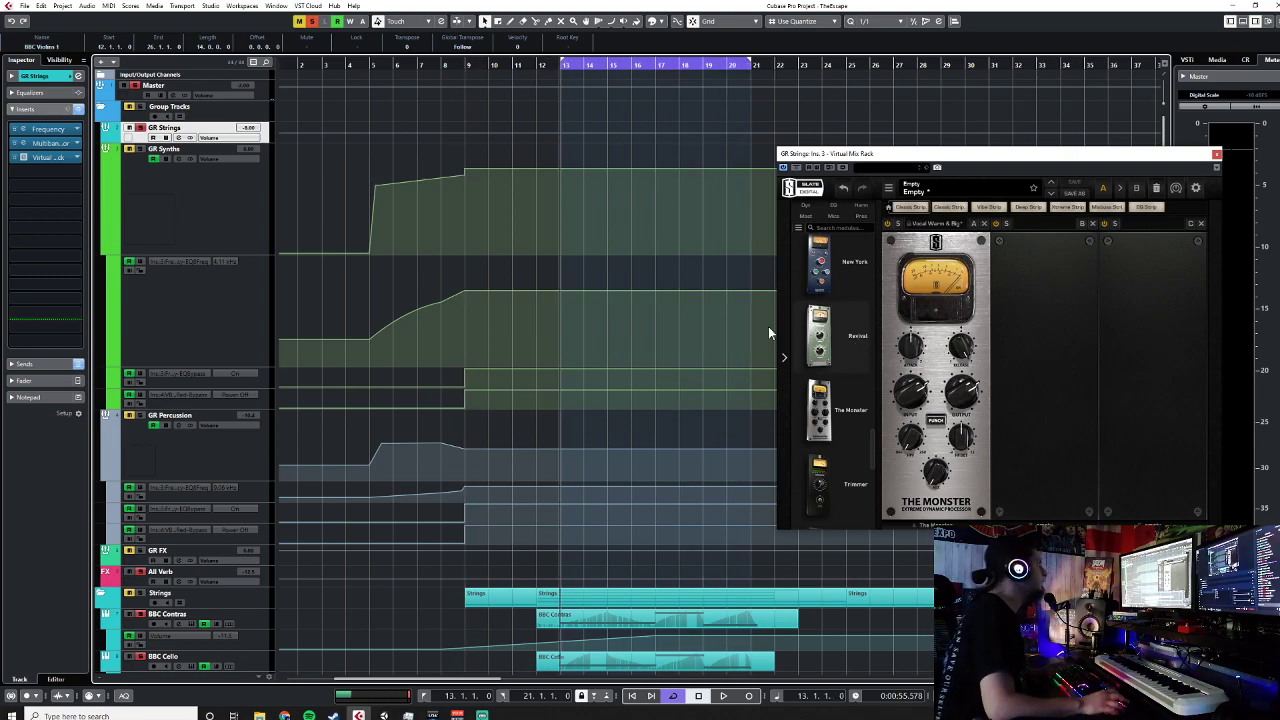
Step: Play the soloed strings loop while adjusting The Monster's mix and reducing its input
key(space)
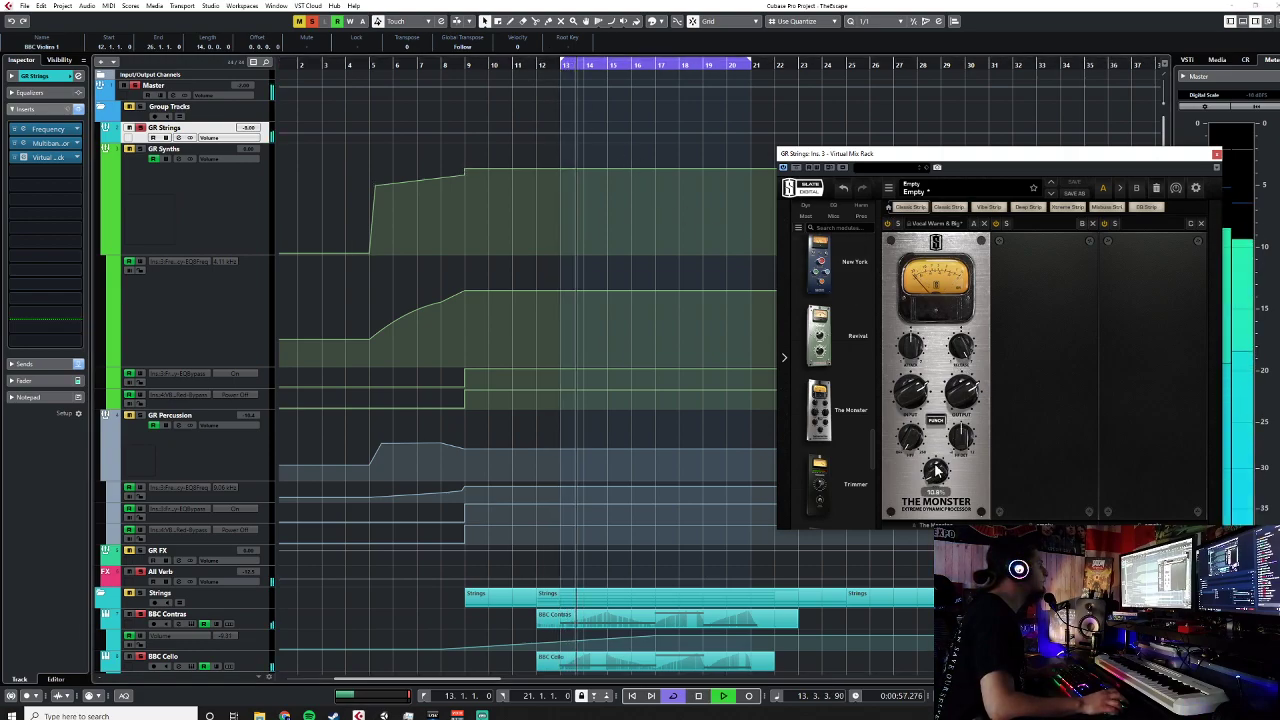
drag(936, 470, 967, 361)
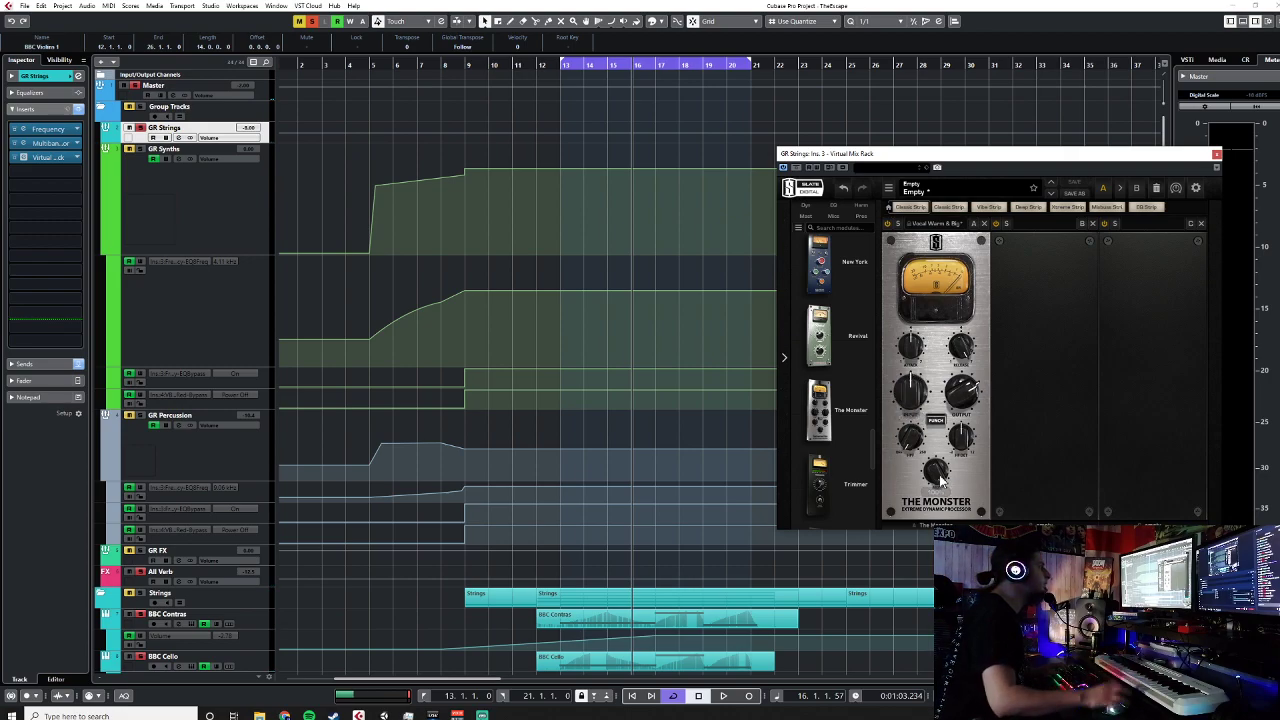
key(space)
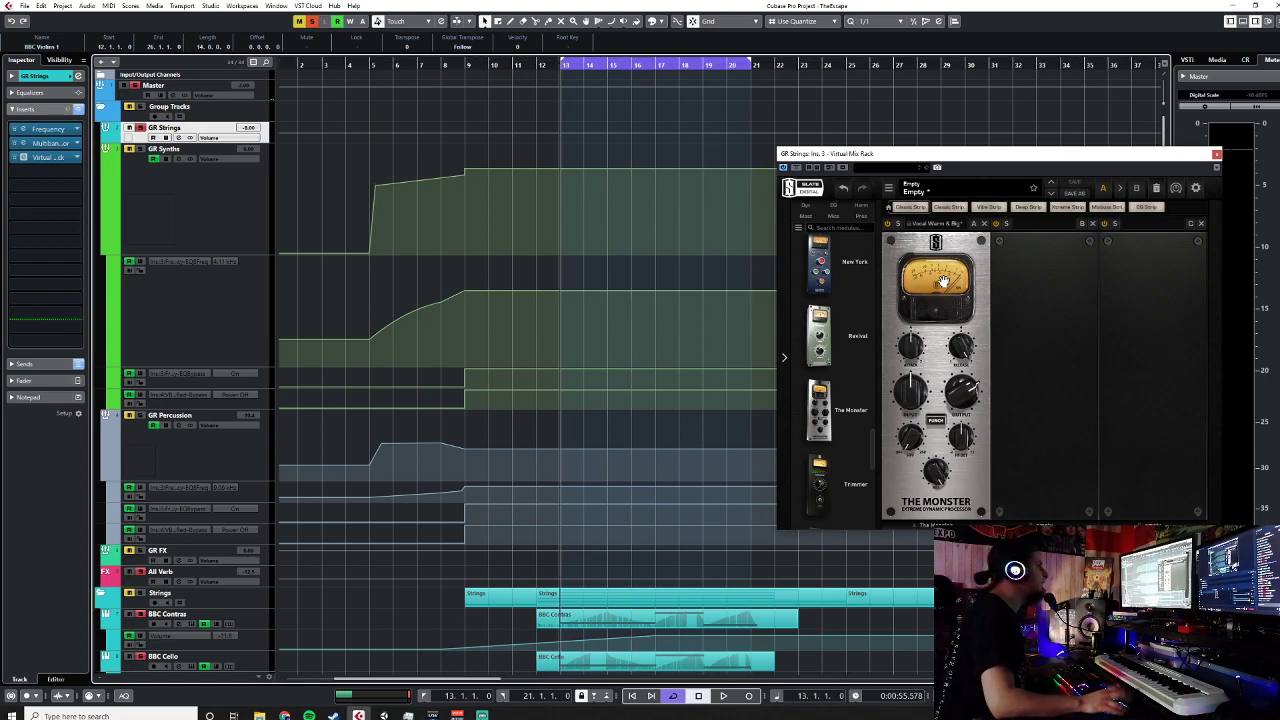
key(space)
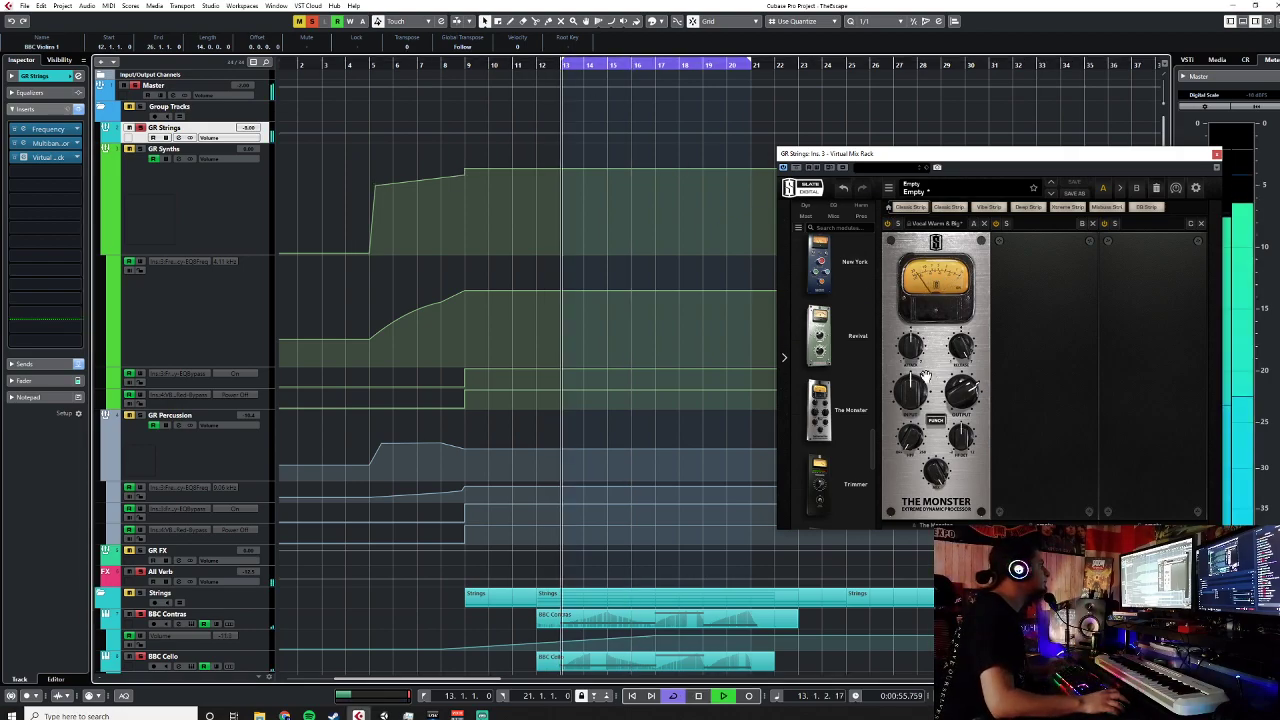
drag(911, 390, 904, 411)
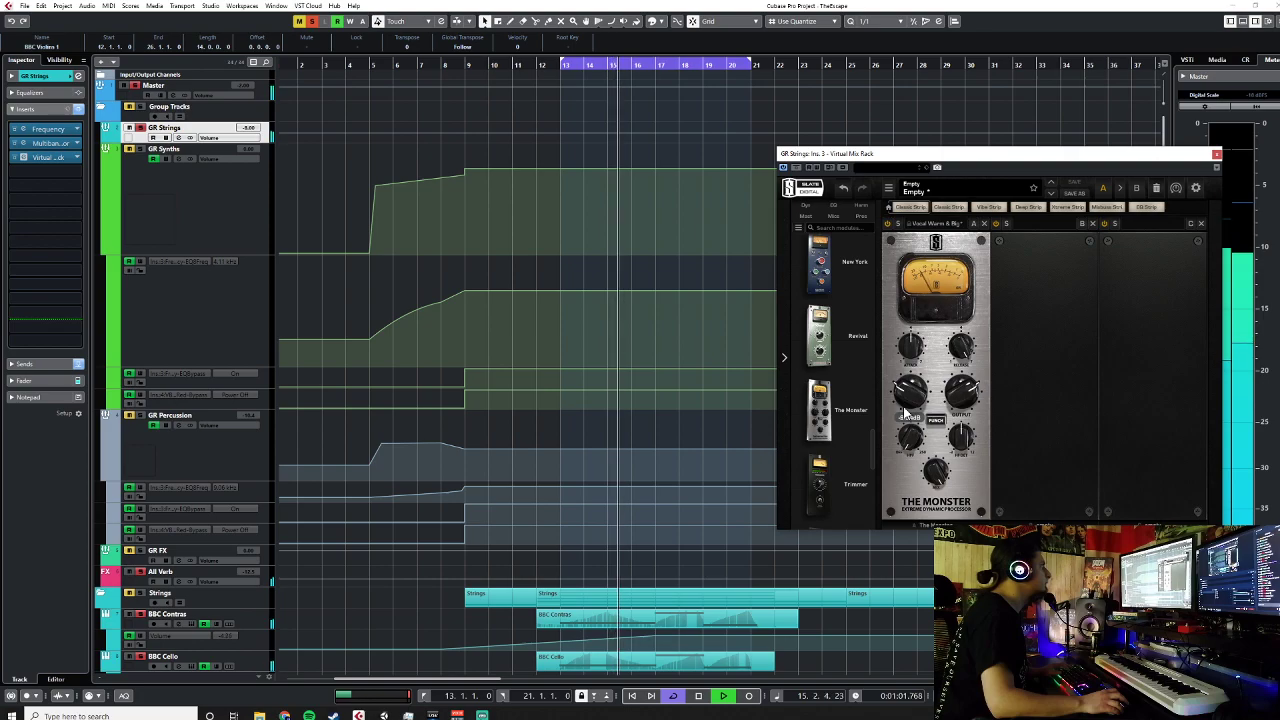
Step: Readjust The Monster's mix amount and audition the soloed strings from about bar 12 and bar 17
key(space)
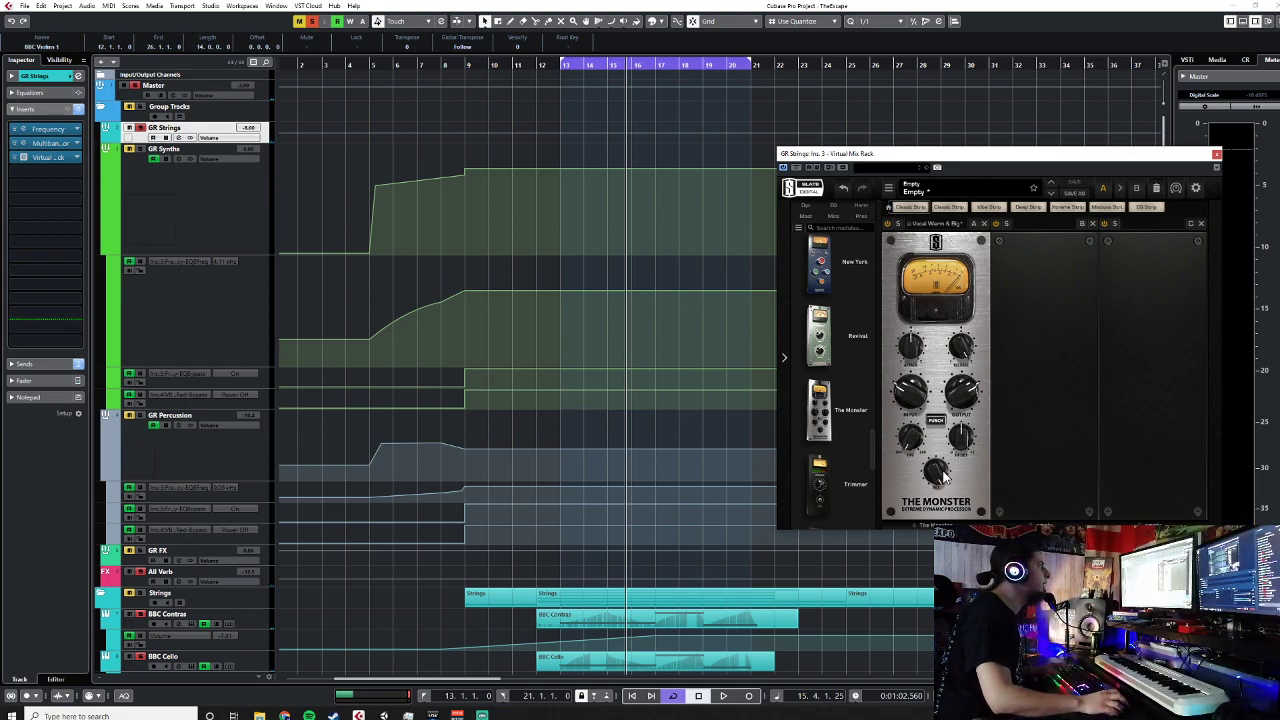
drag(938, 476, 939, 500)
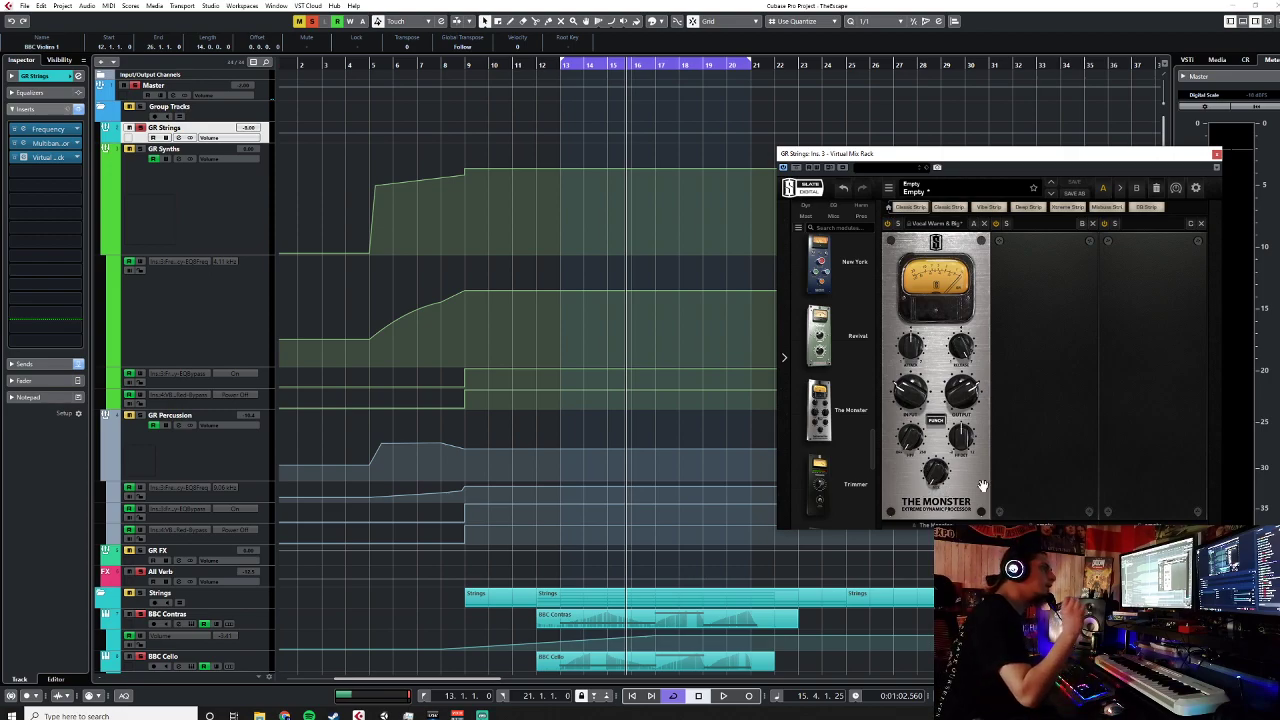
click(542, 64)
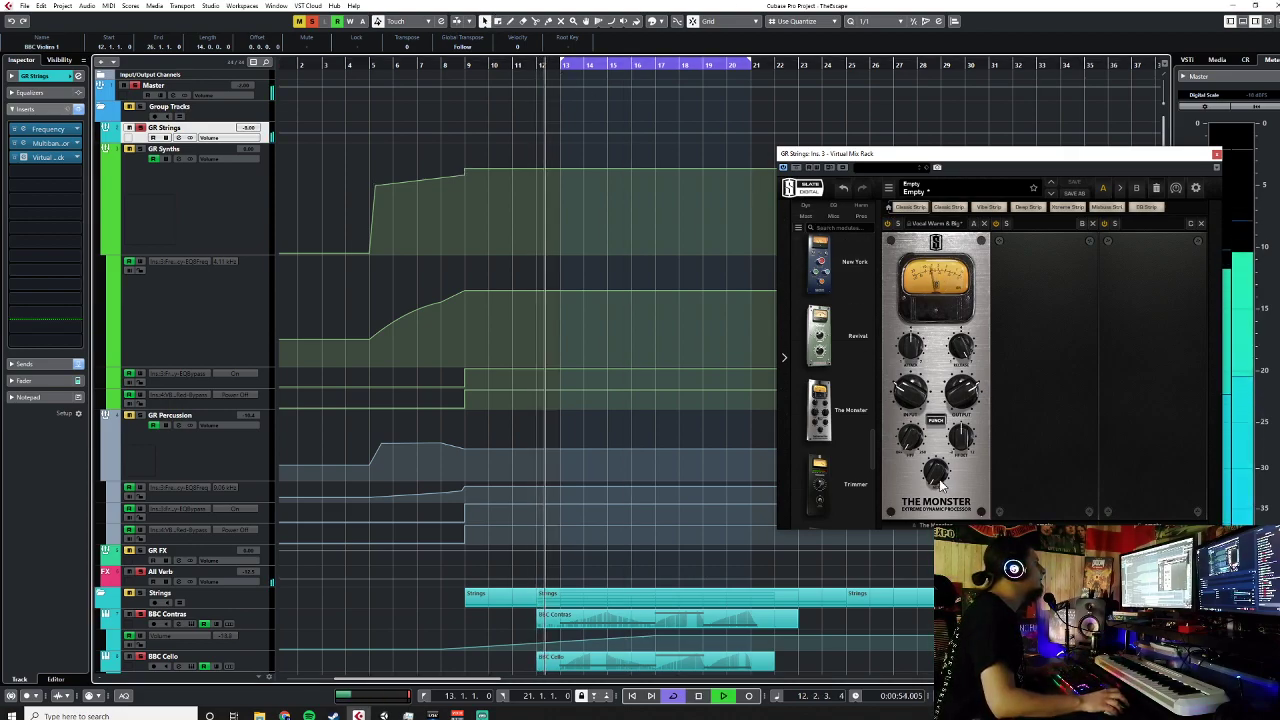
click(656, 64)
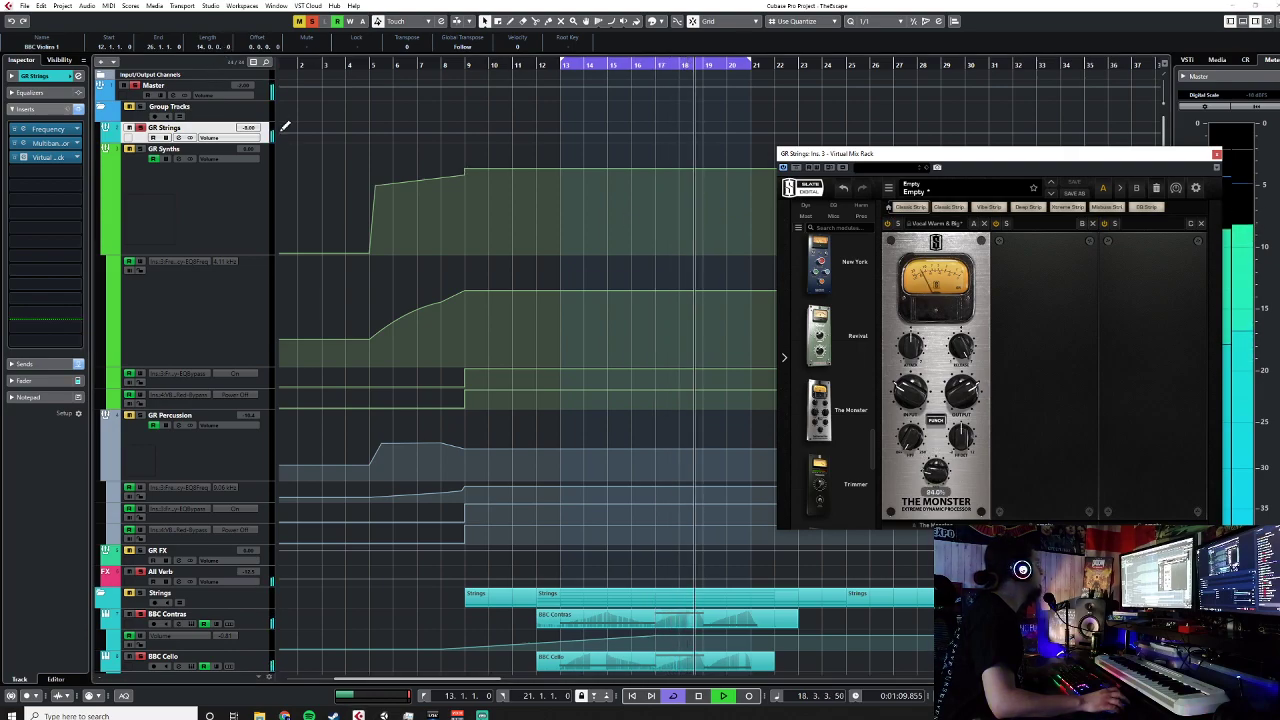
Step: Set the GR Strings group volume to -6, close the Virtual Mix Rack window and unsolo the group
click(464, 224)
text(-6)
key(Return)
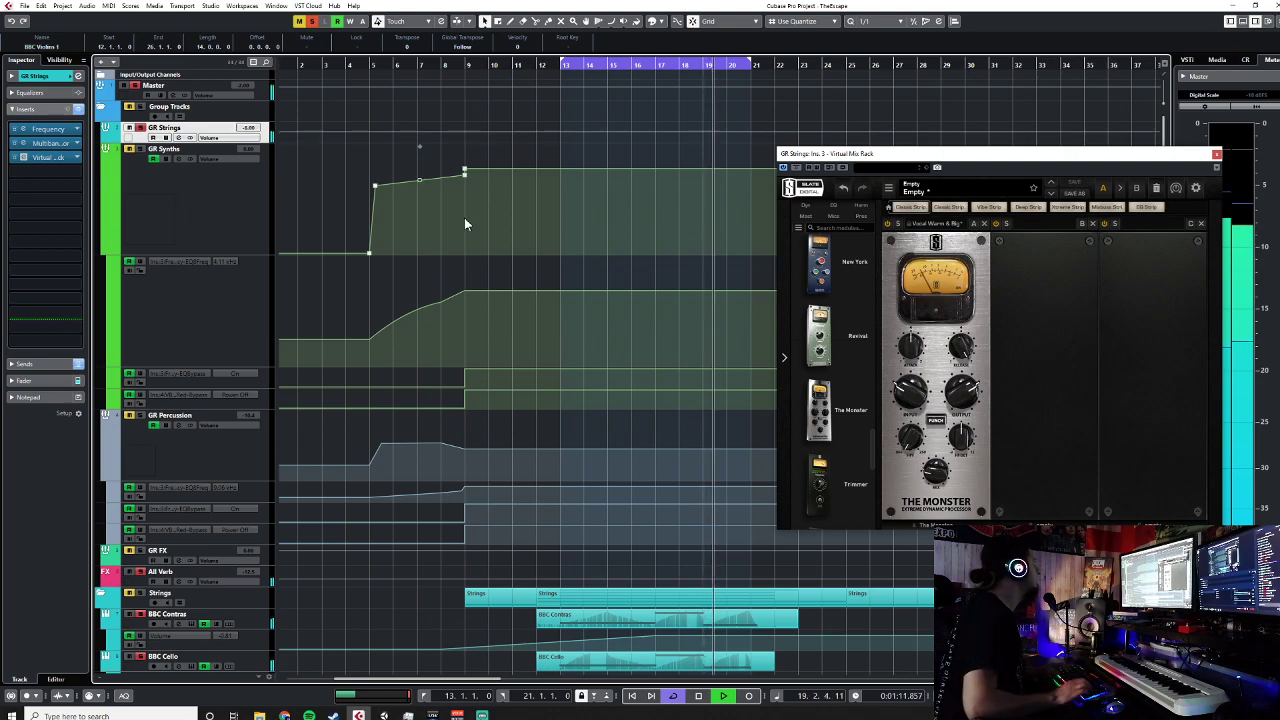
click(1216, 154)
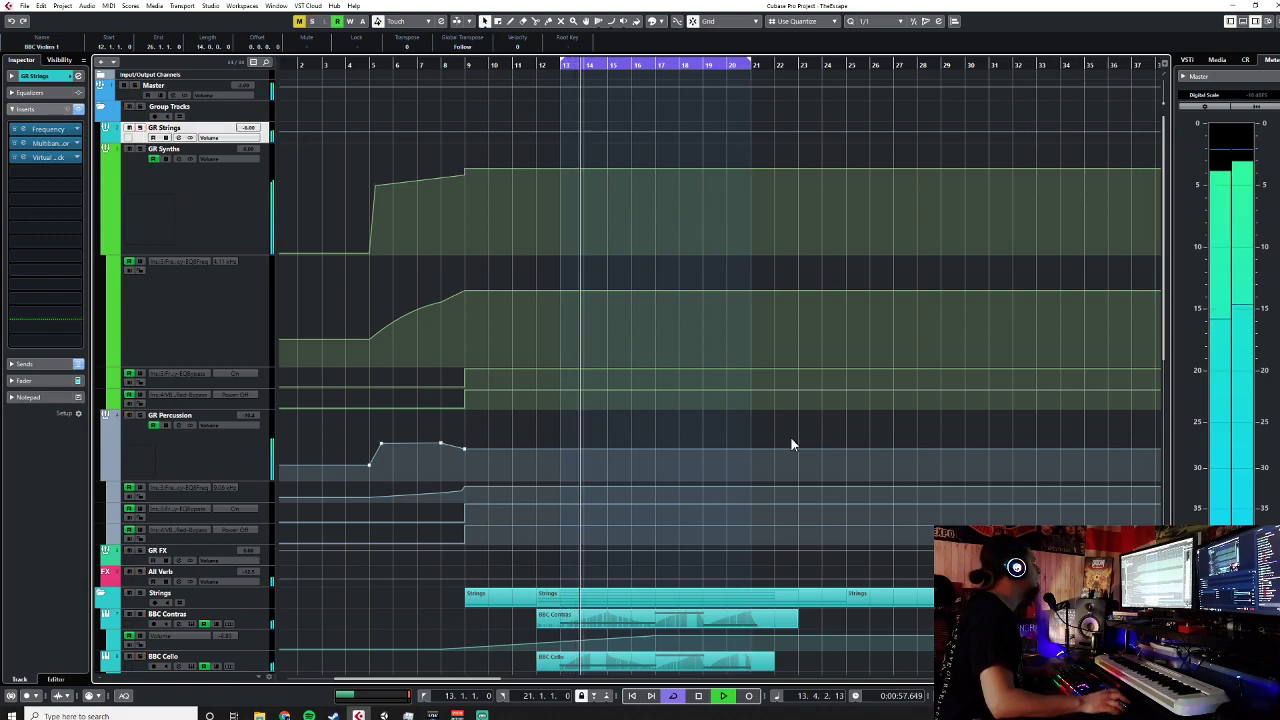
Step: Listen to the looped full mix while looking over the group, string, synth and drum tracks
scroll(785, 432, down, 6)
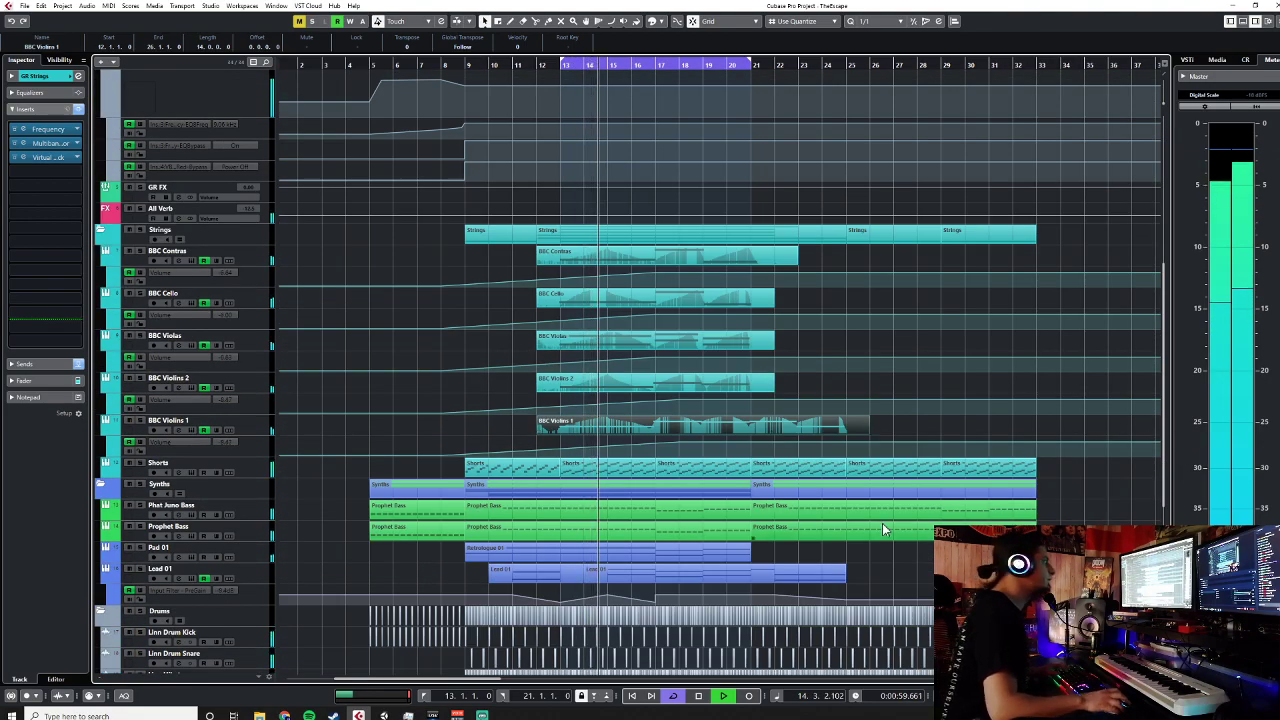
scroll(815, 417, up, 4)
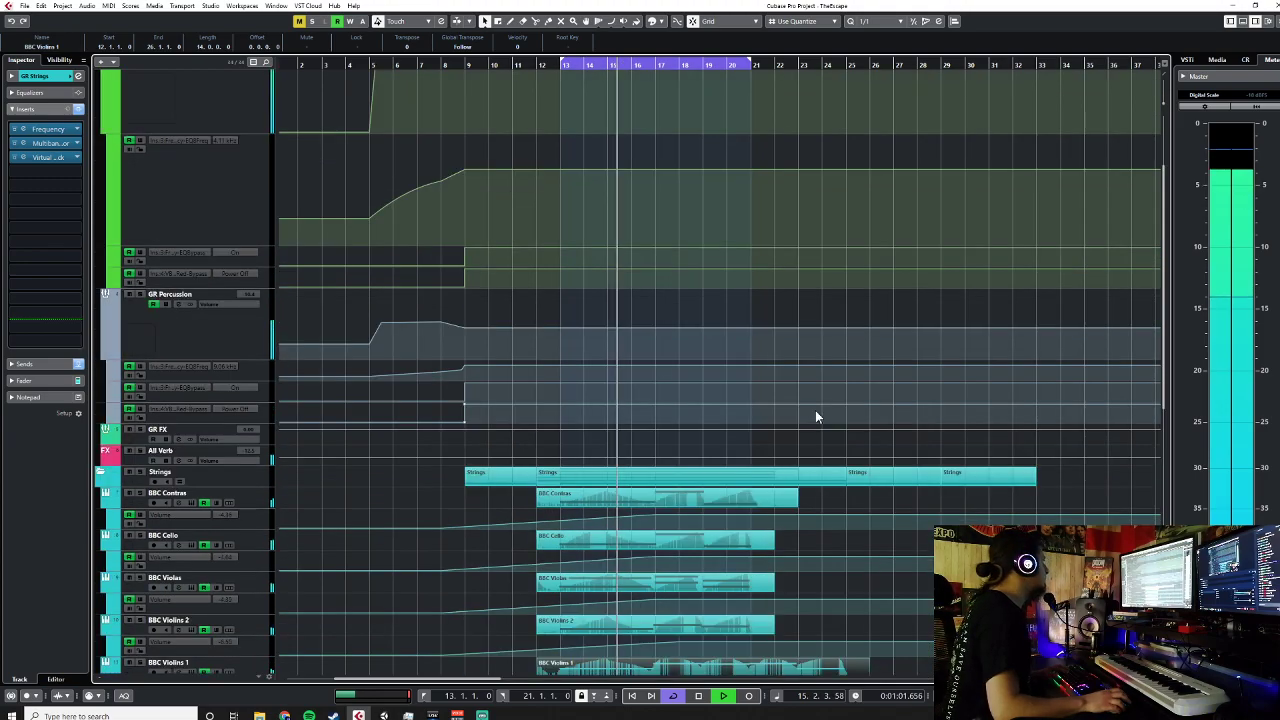
scroll(815, 417, up, 2)
scroll(815, 417, down, 8)
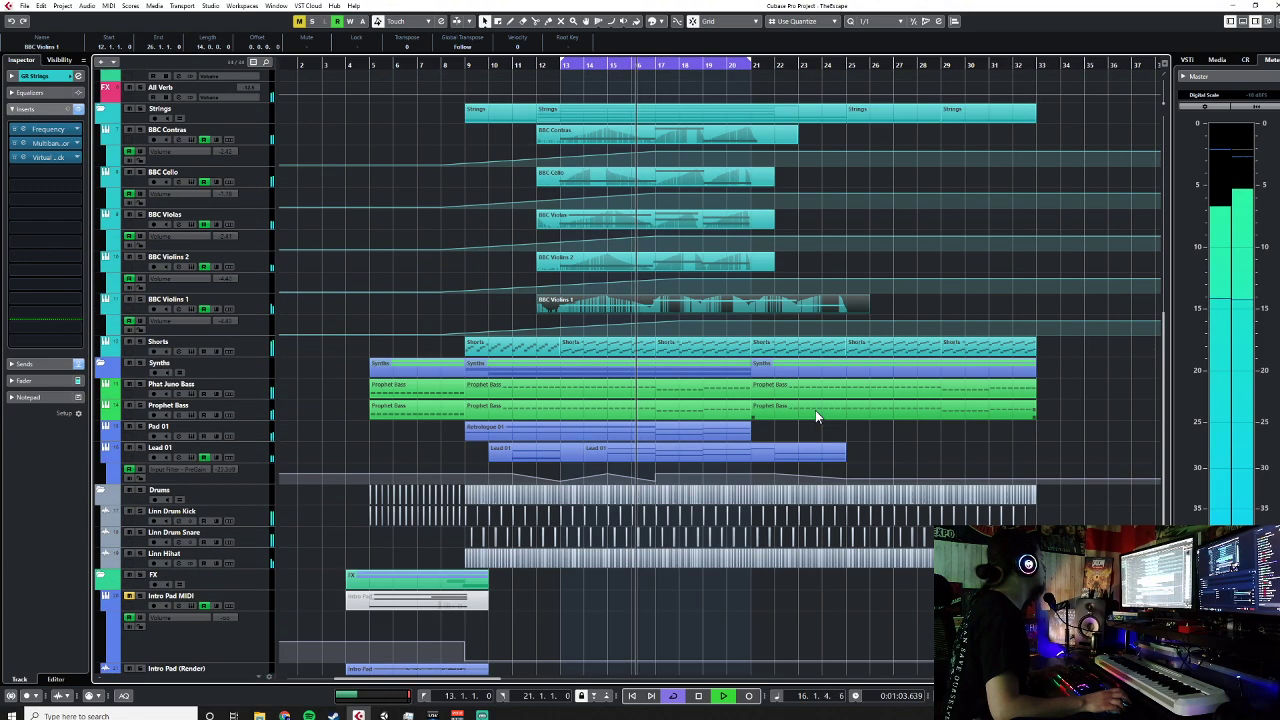
scroll(815, 417, up, 6)
scroll(815, 417, up, 2)
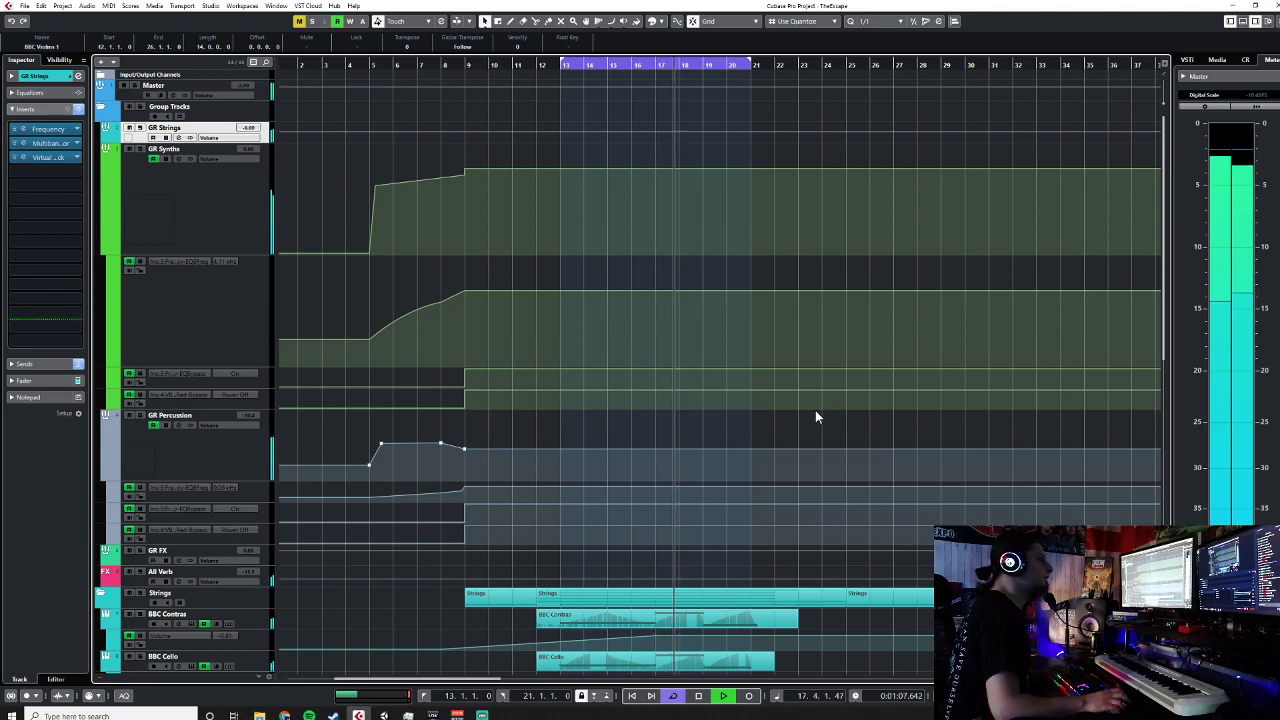
scroll(815, 417, down, 4)
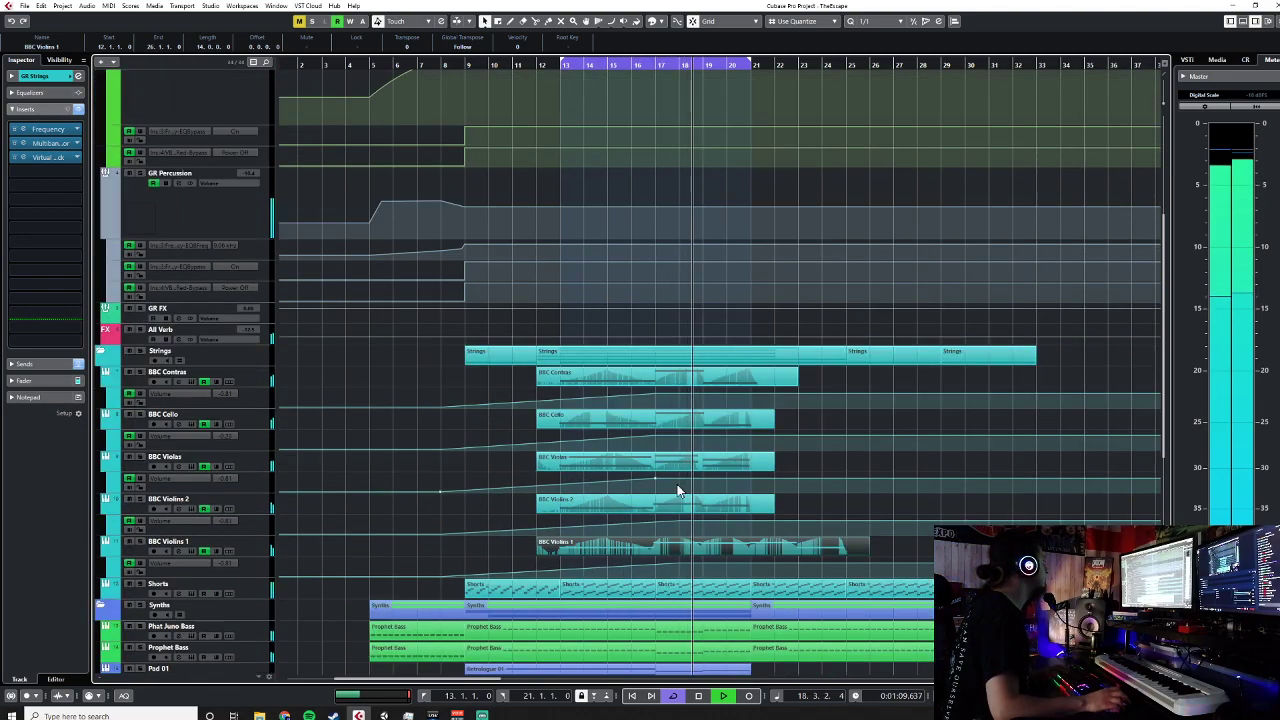